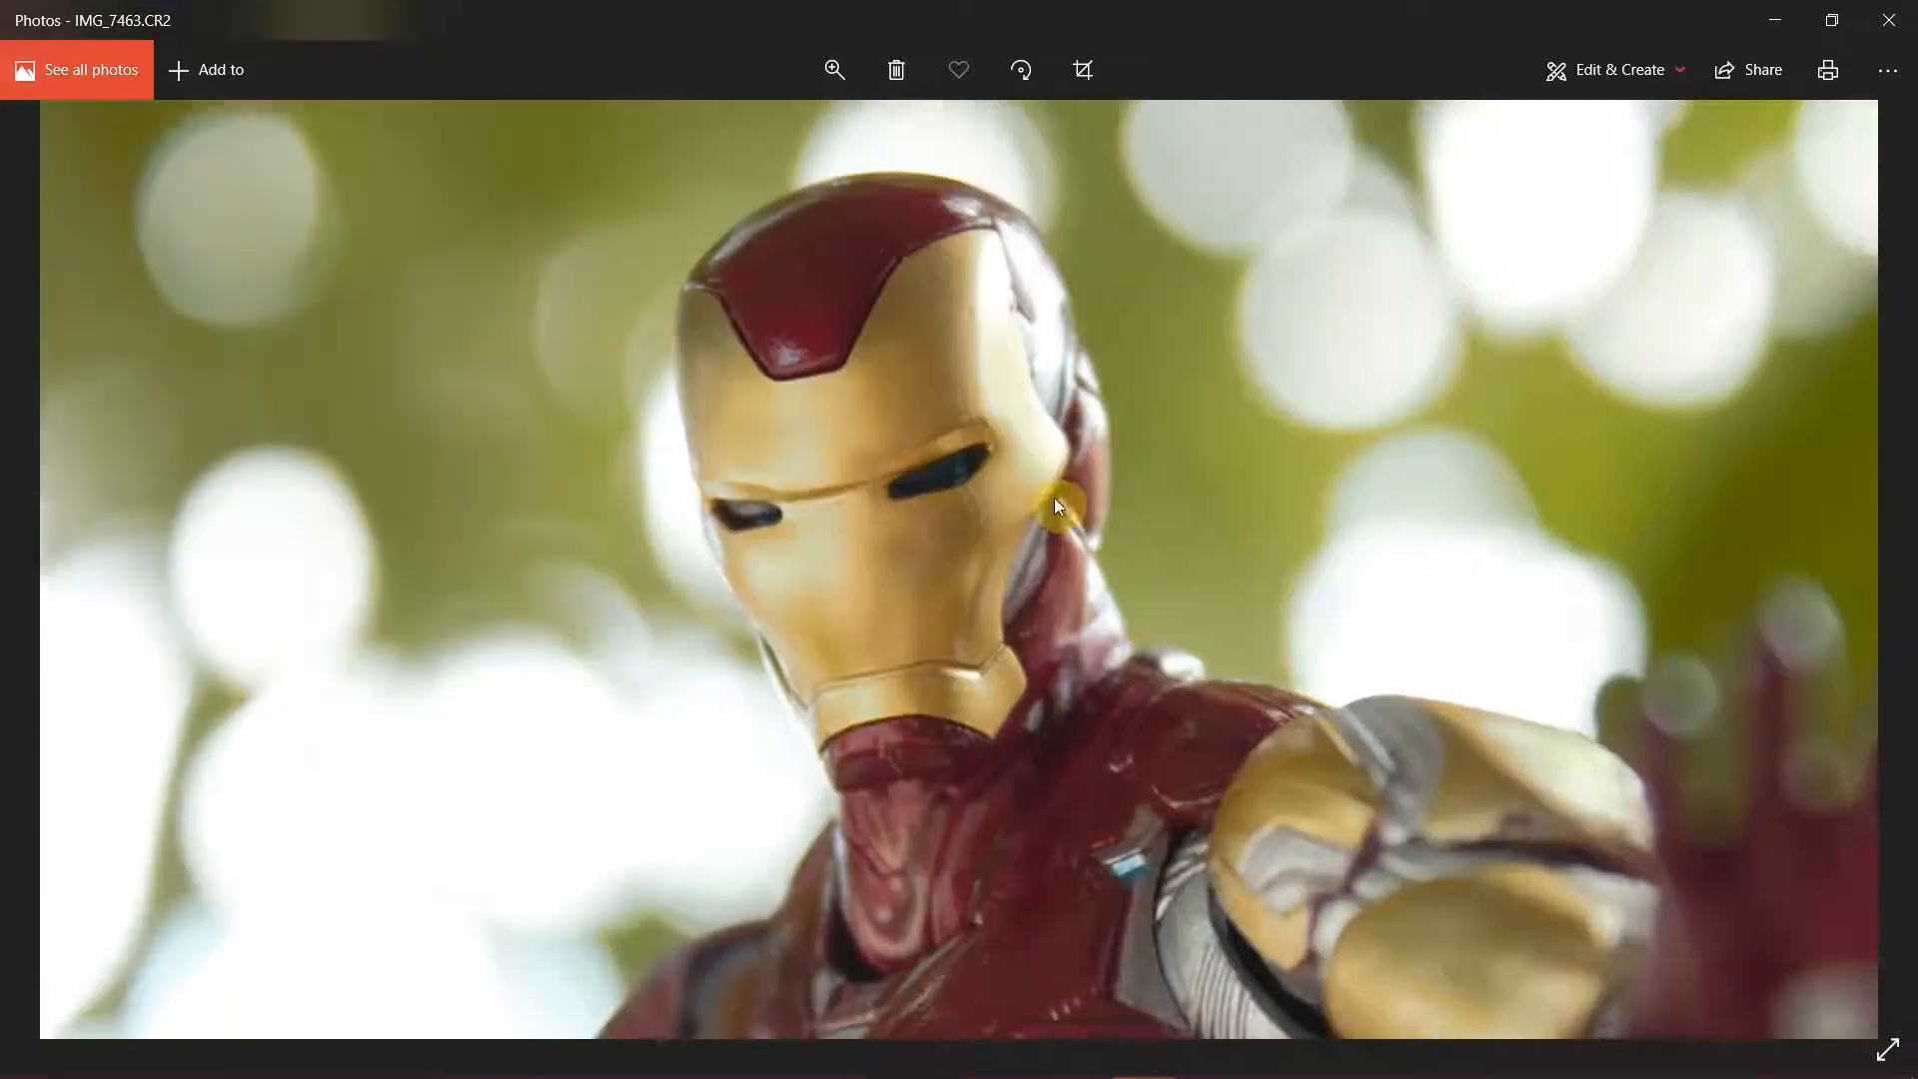
Step: Inspect the Iron Man figure in IMG_7463 and compare it with the empty background shot IMG_7464
{"action": "left_click_drag", "start_coordinate": [954, 816], "coordinate": [1006, 223]}
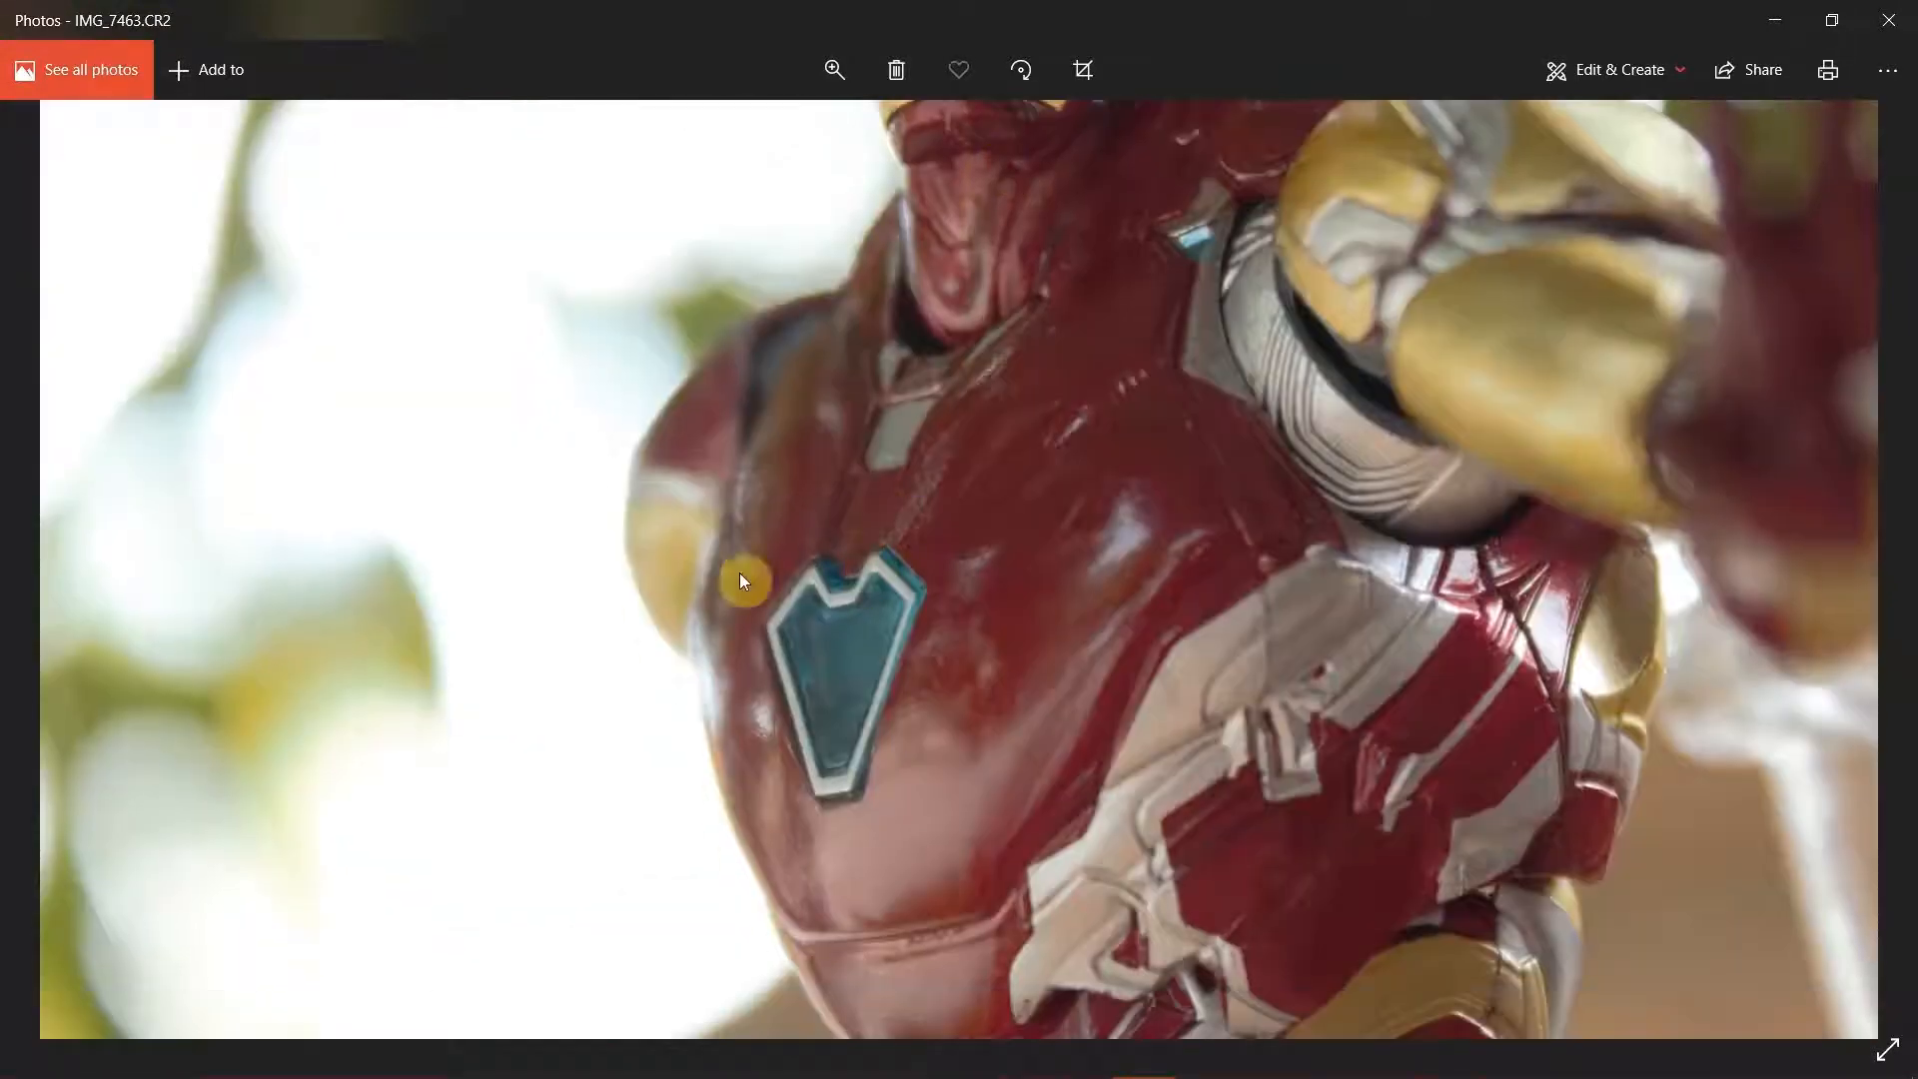
{"action": "scroll", "coordinate": [1044, 511], "scroll_direction": "down", "scroll_amount": 4}
{"action": "left_click", "coordinate": [1860, 564]}
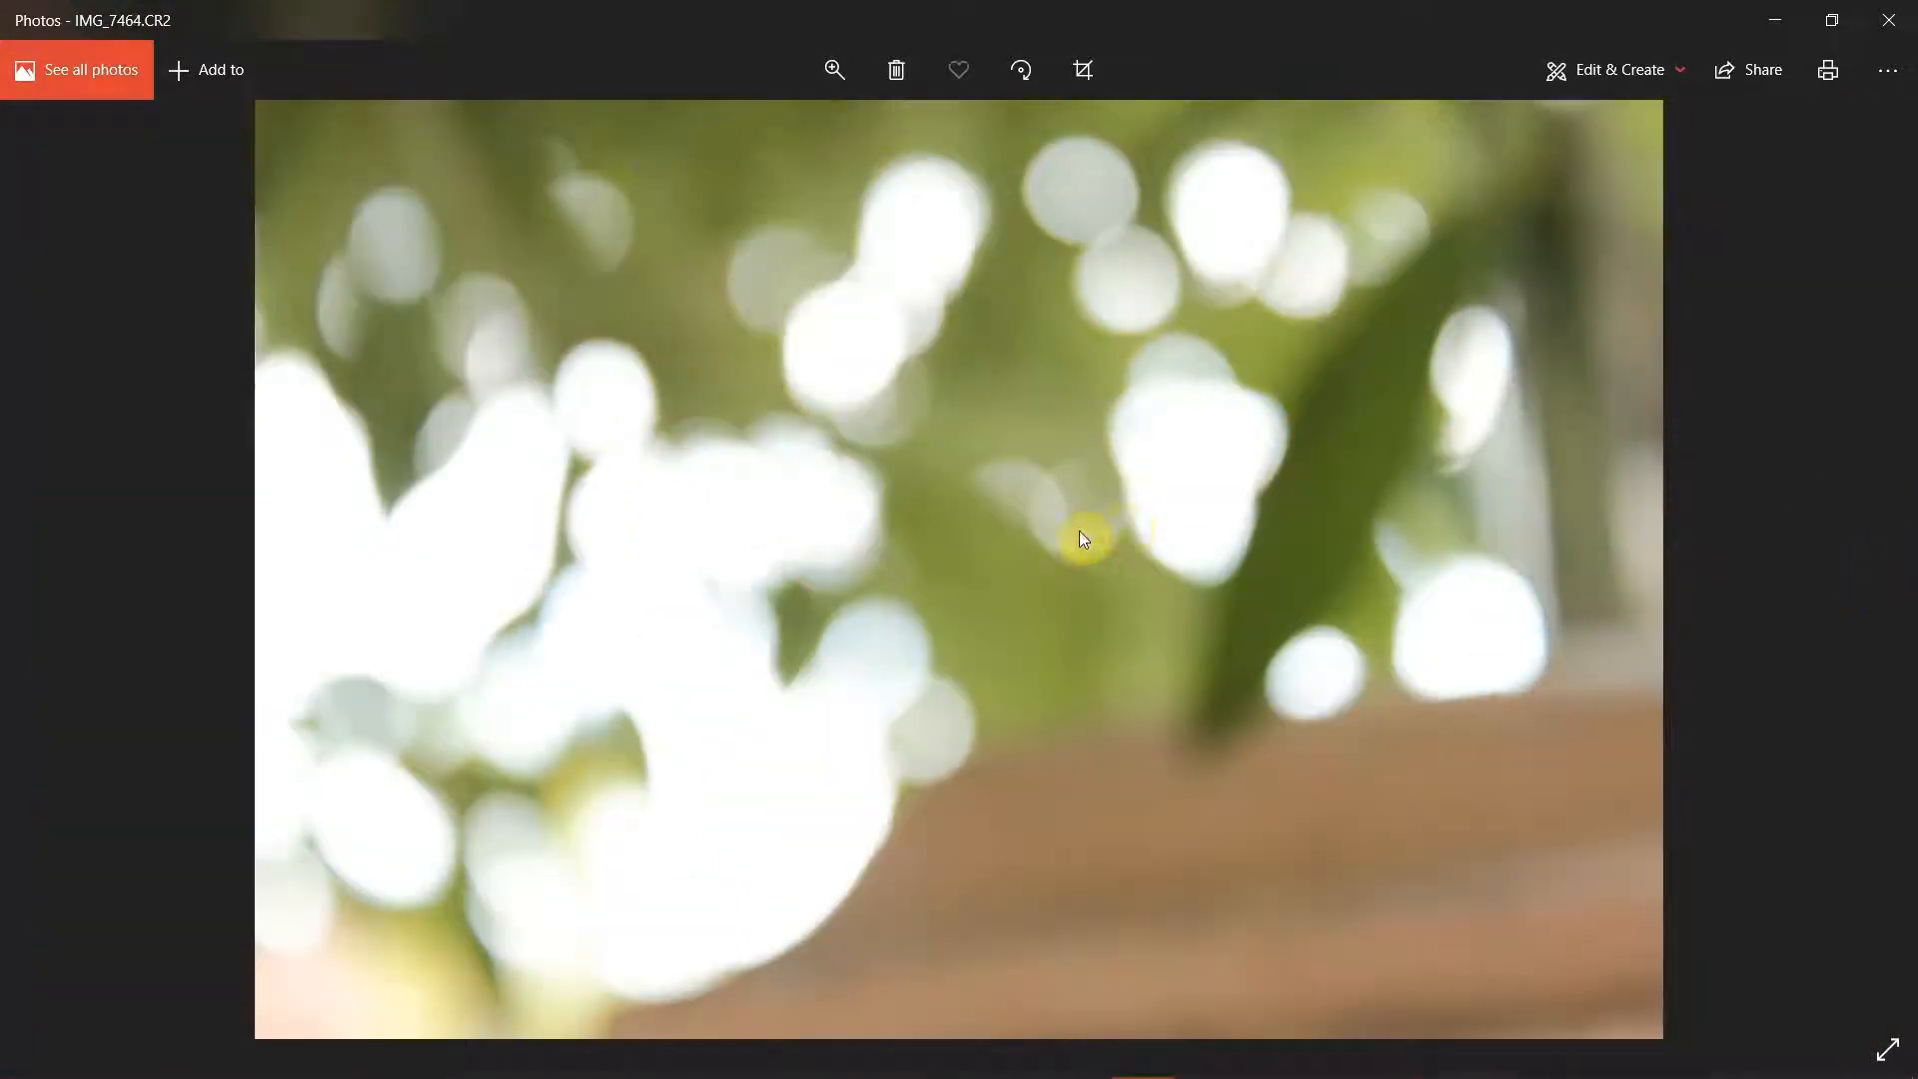
{"action": "key", "text": "Left"}
{"action": "key", "text": "Right"}
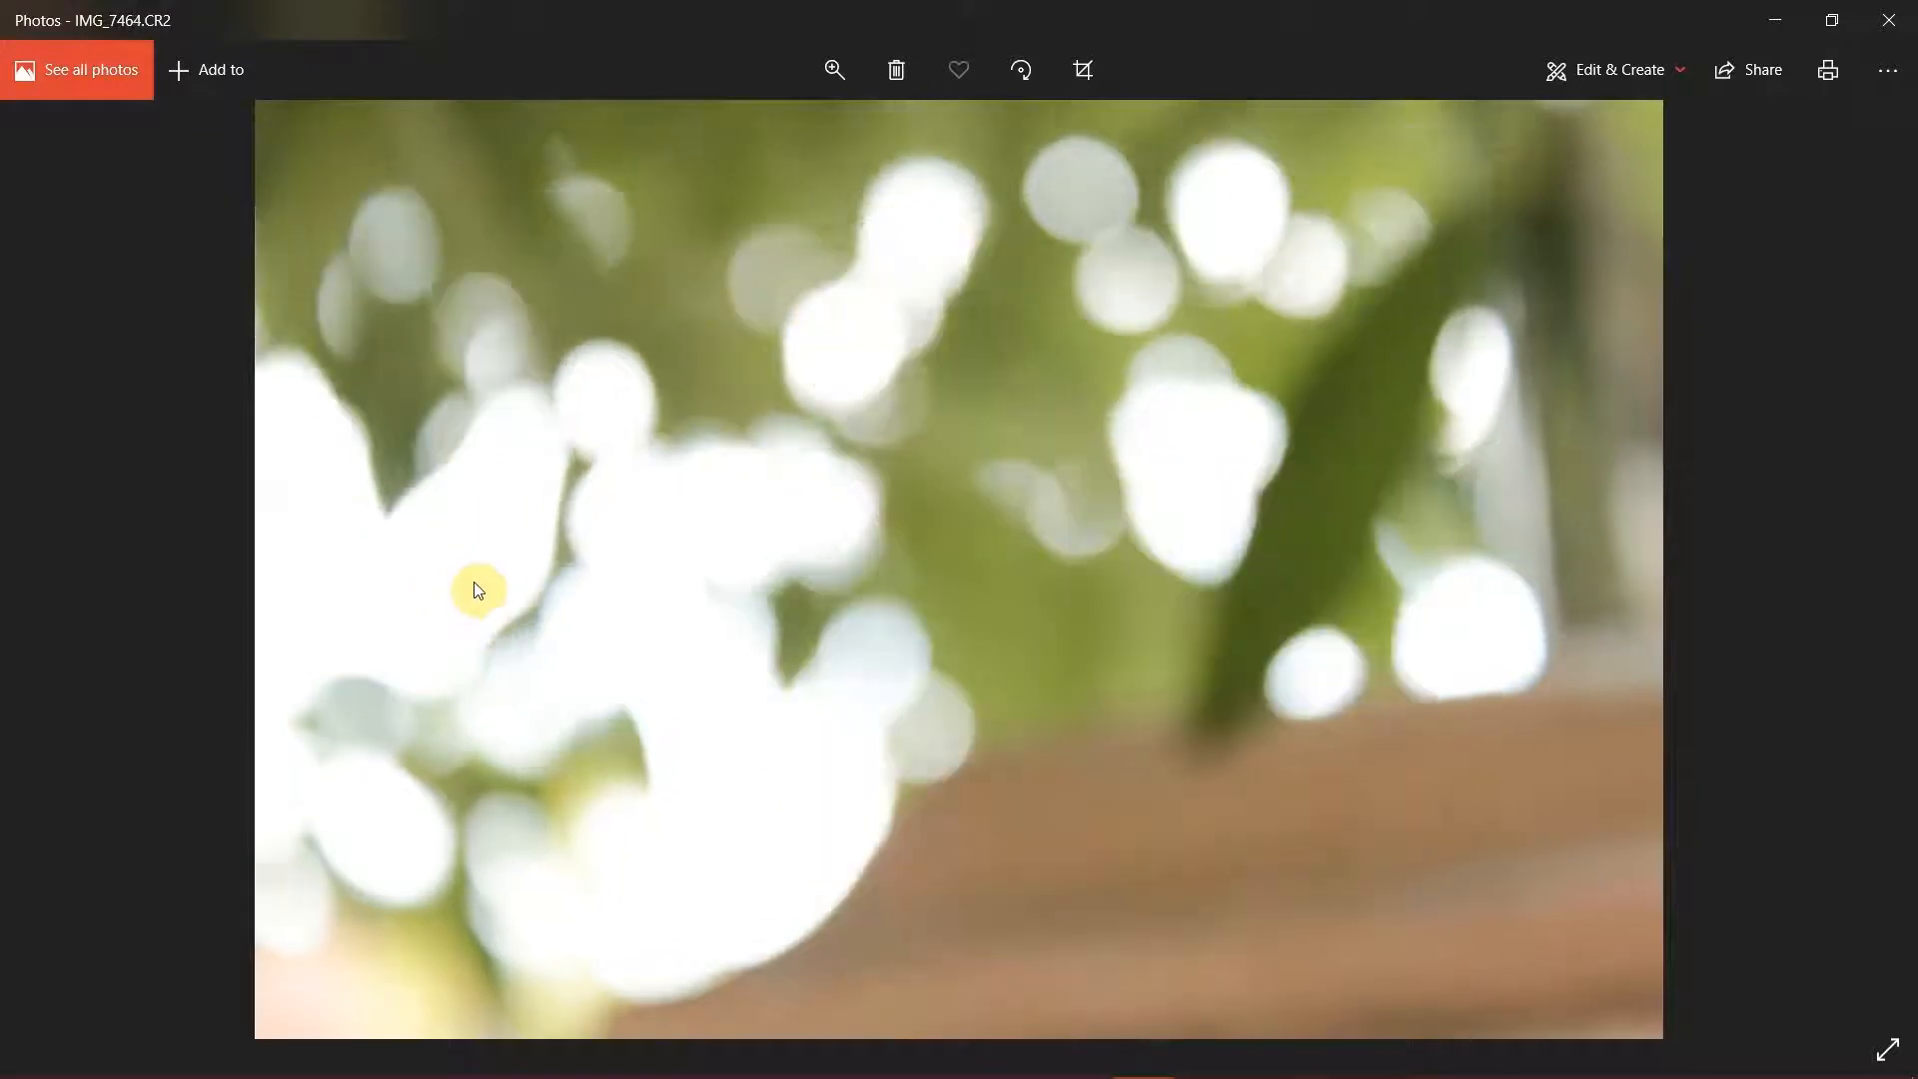
{"action": "key", "text": "Left"}
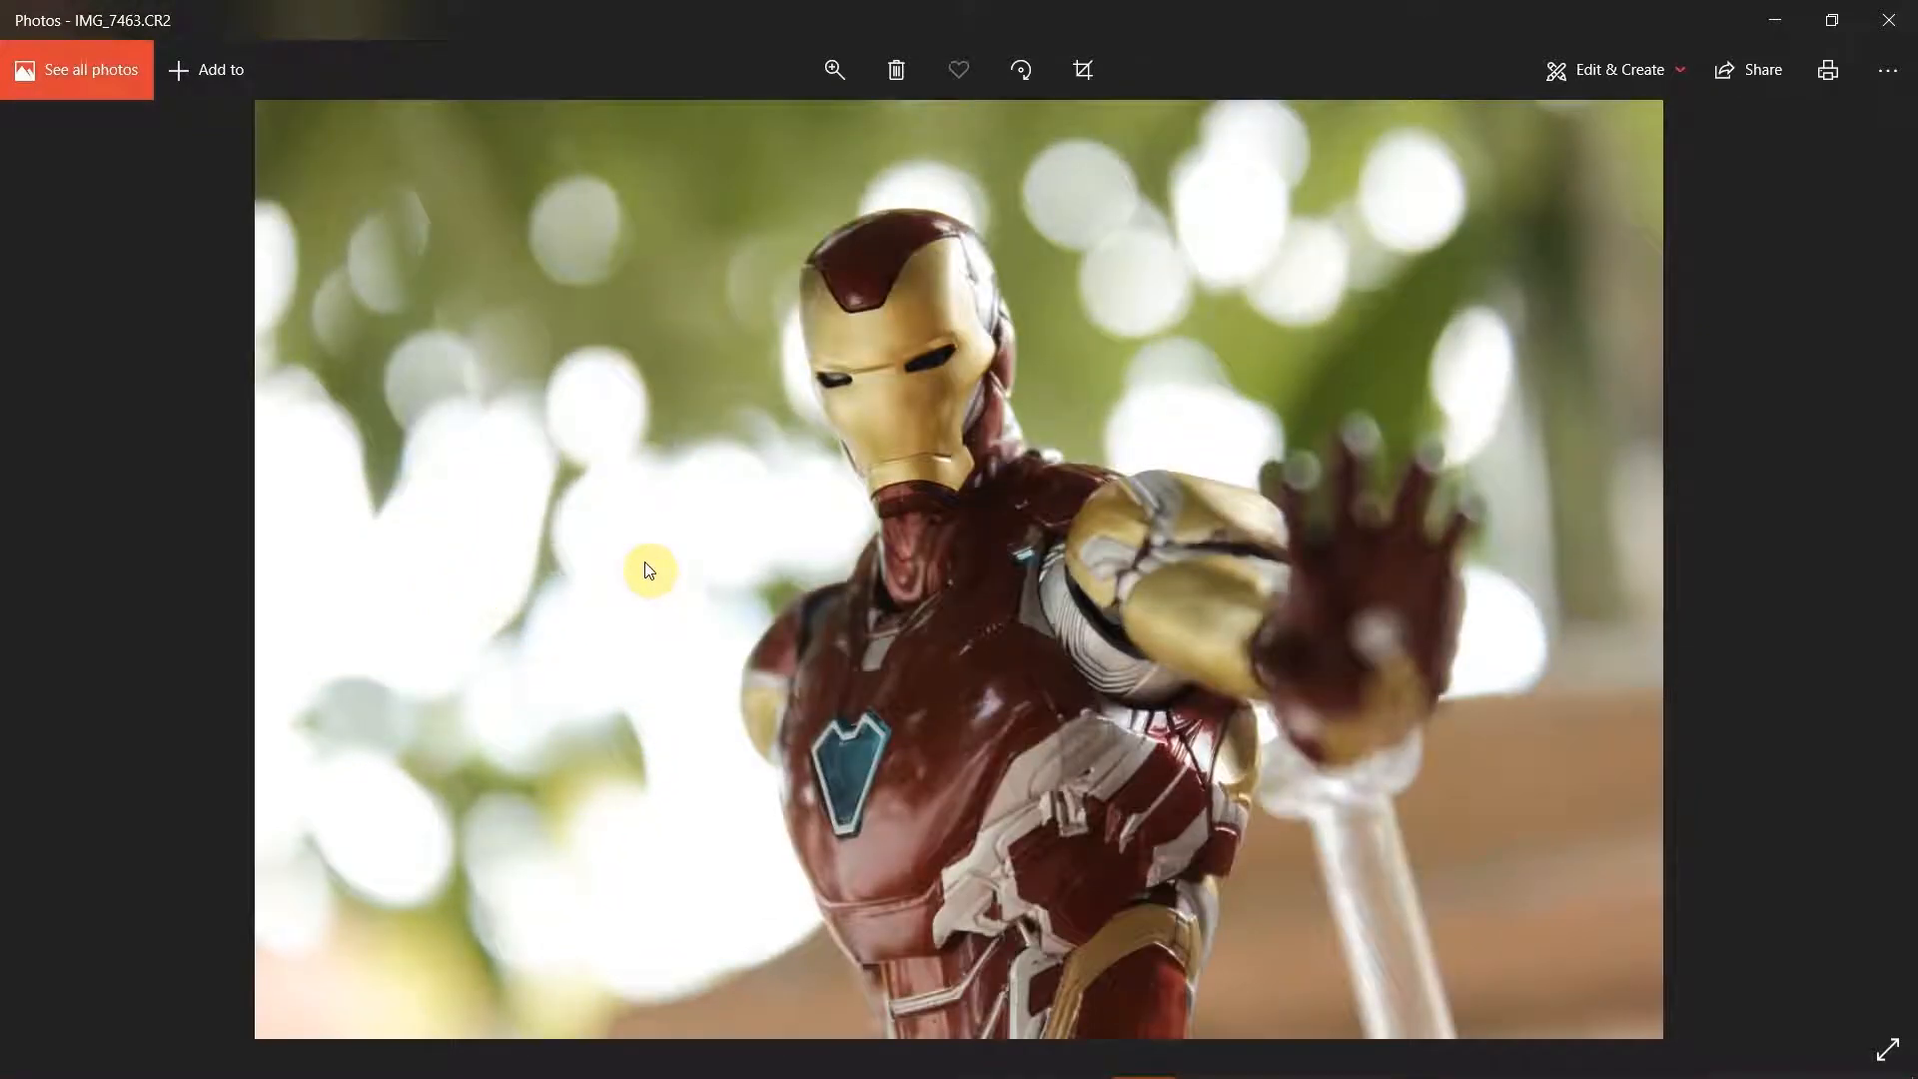
Step: Switch to the Ep 2 folder and open IMG_7463 and IMG_7464 in Photoshop, keeping the default Camera Raw settings
{"action": "left_click", "coordinate": [1782, 20]}
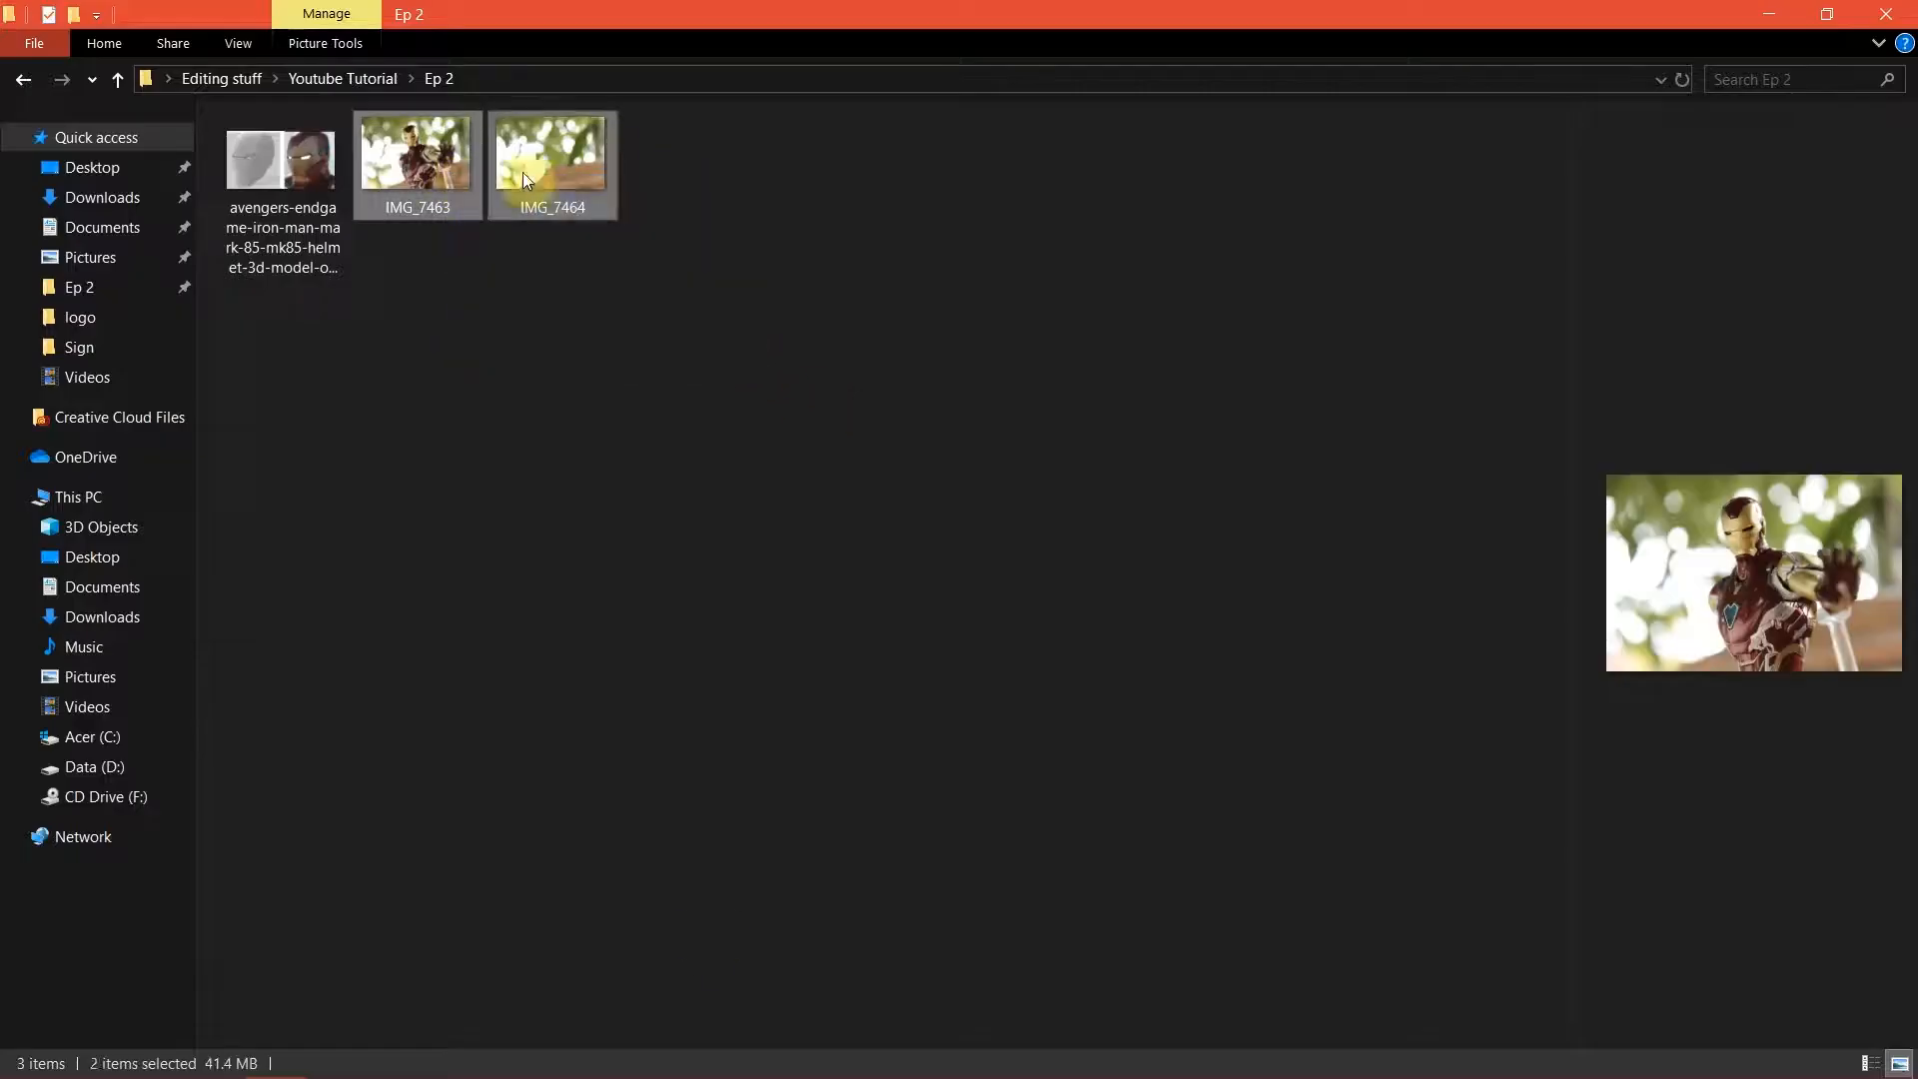
{"action": "left_click_drag", "start_coordinate": [559, 134], "coordinate": [649, 626]}
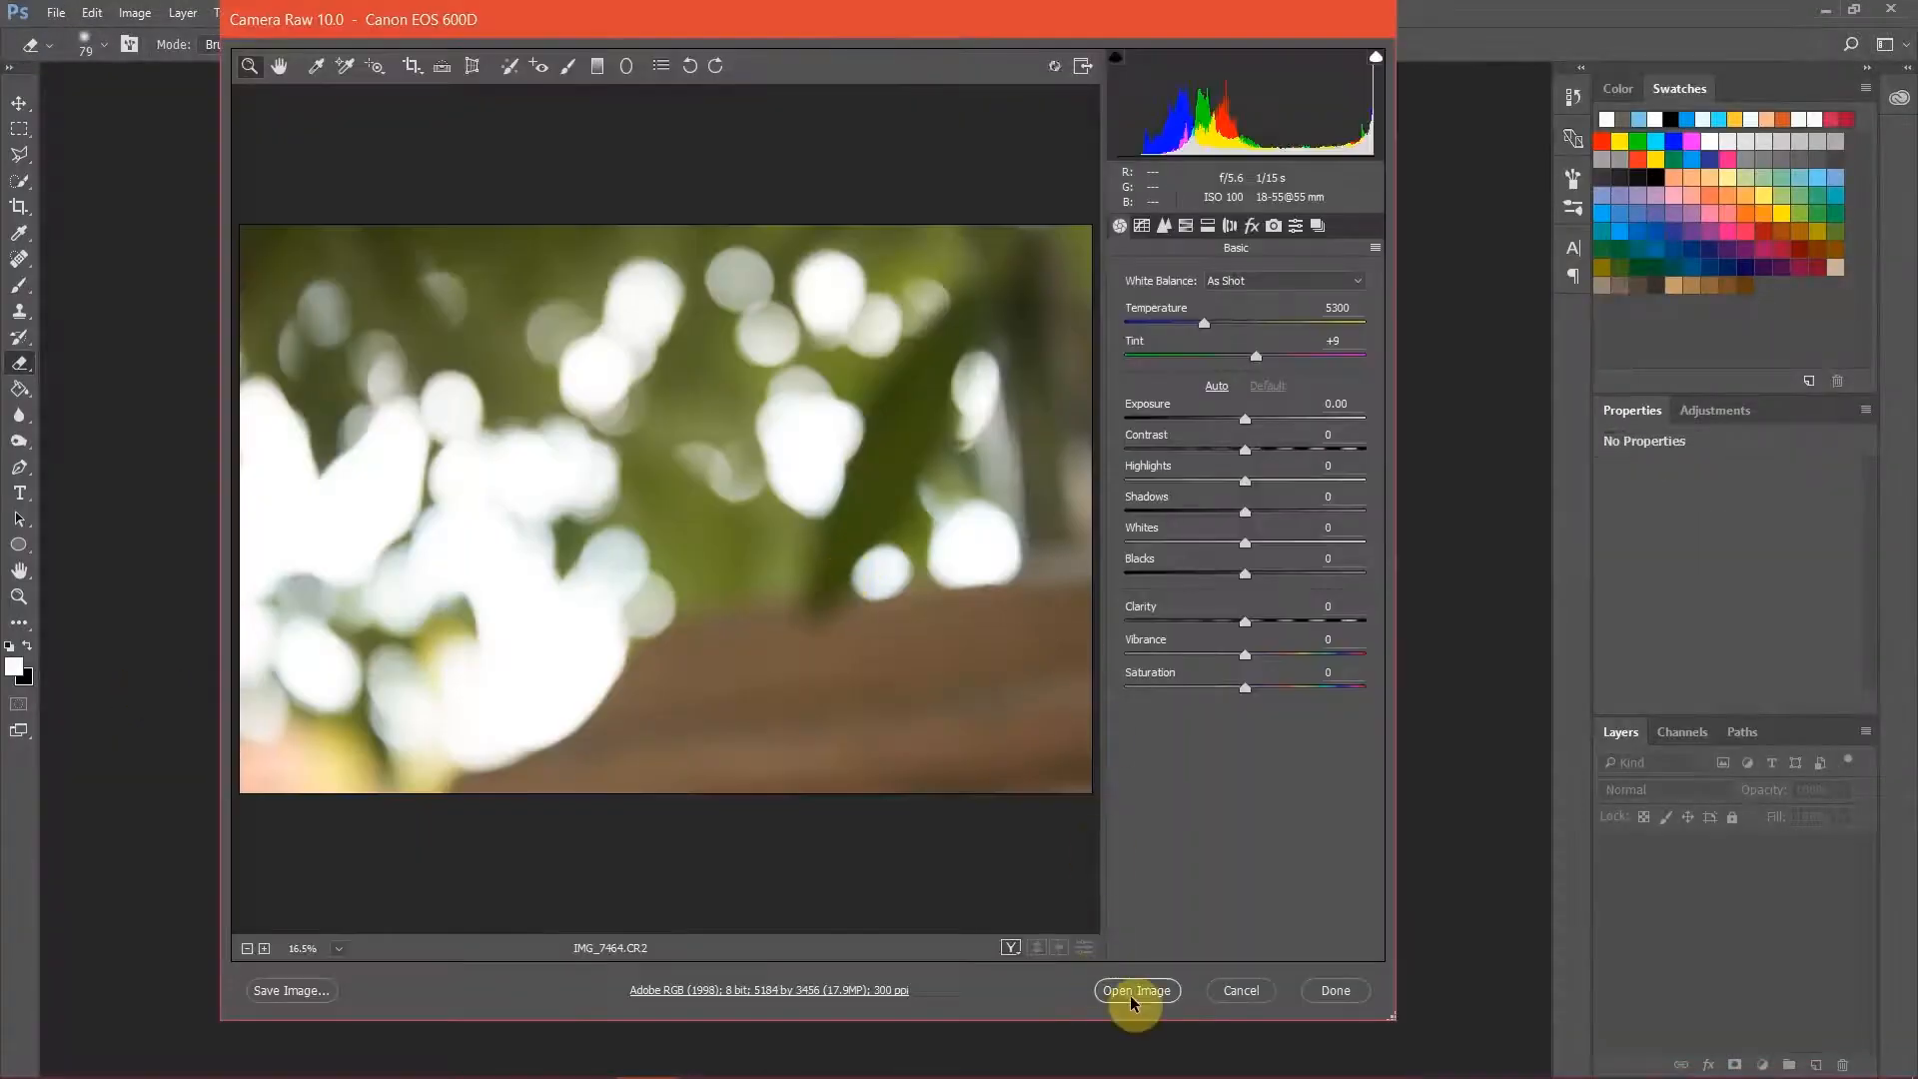
{"action": "left_click", "coordinate": [1133, 994]}
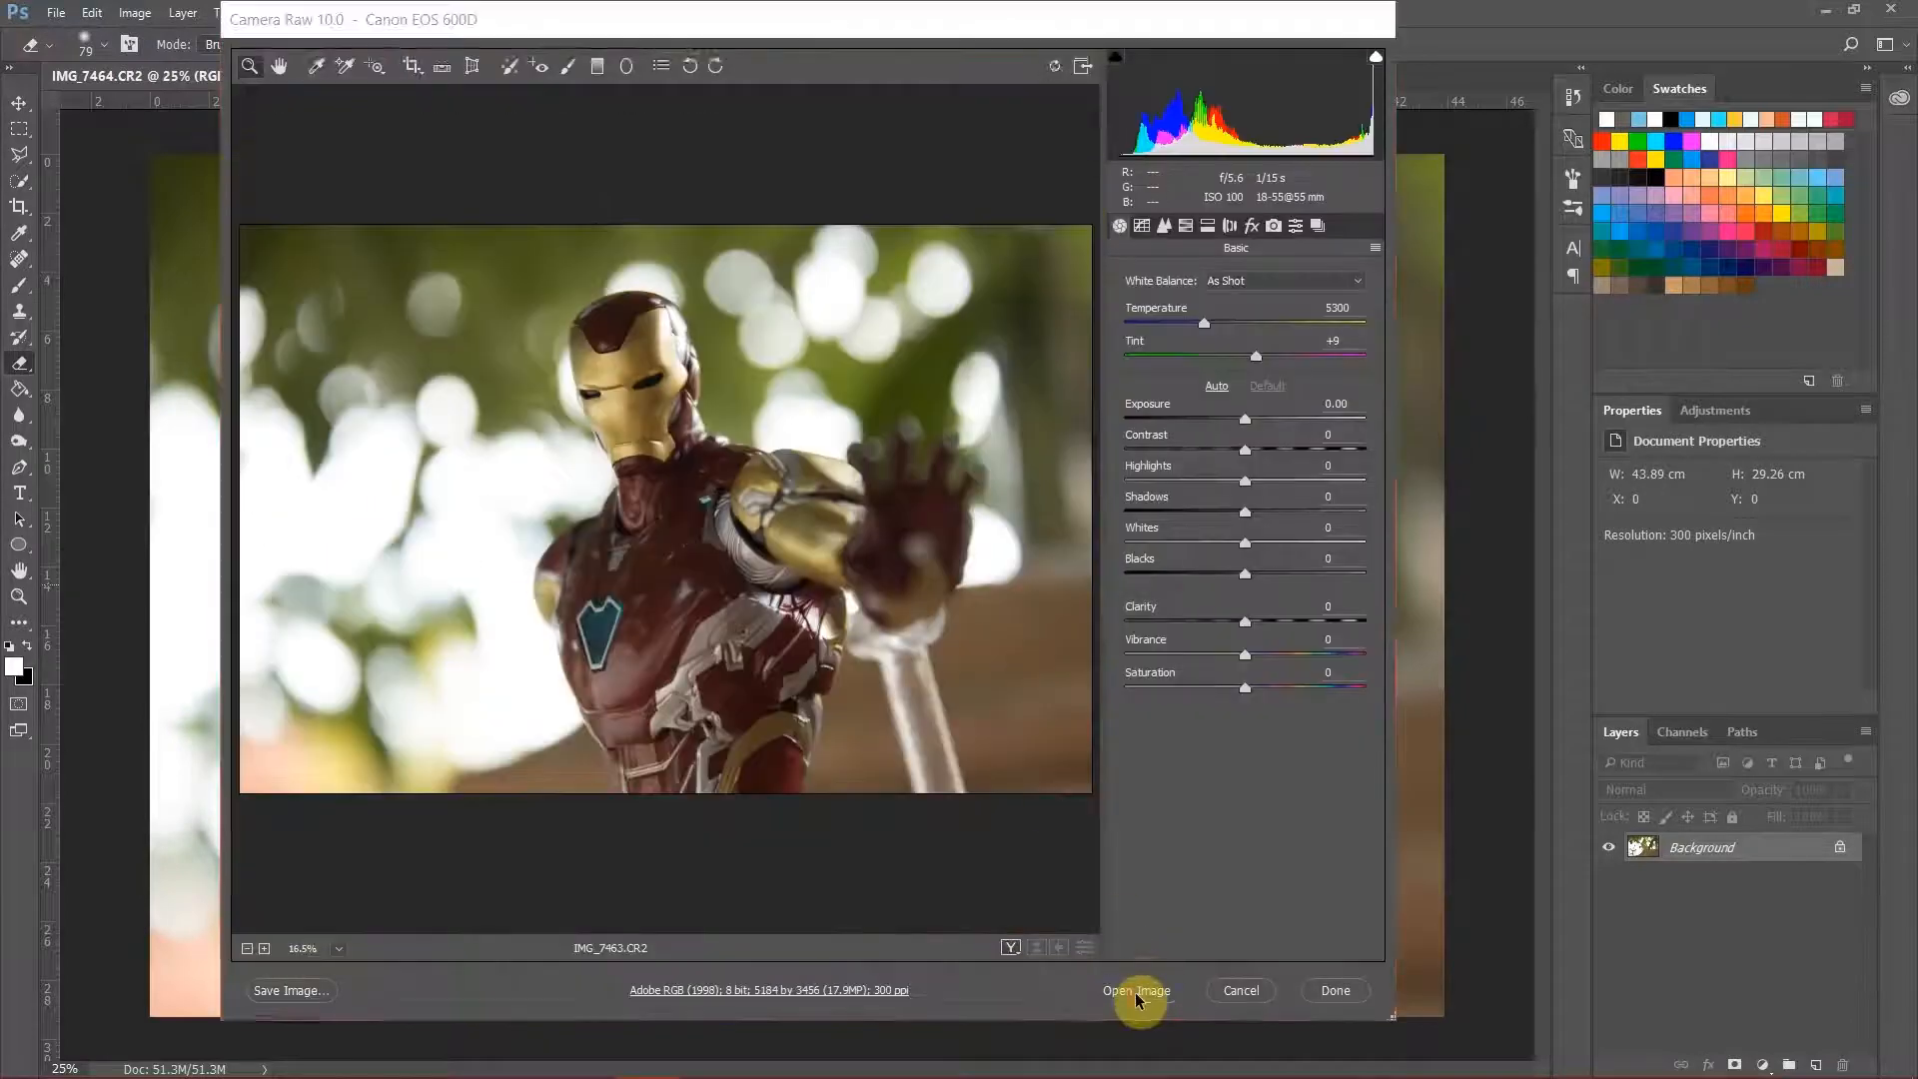
{"action": "left_click", "coordinate": [1134, 996]}
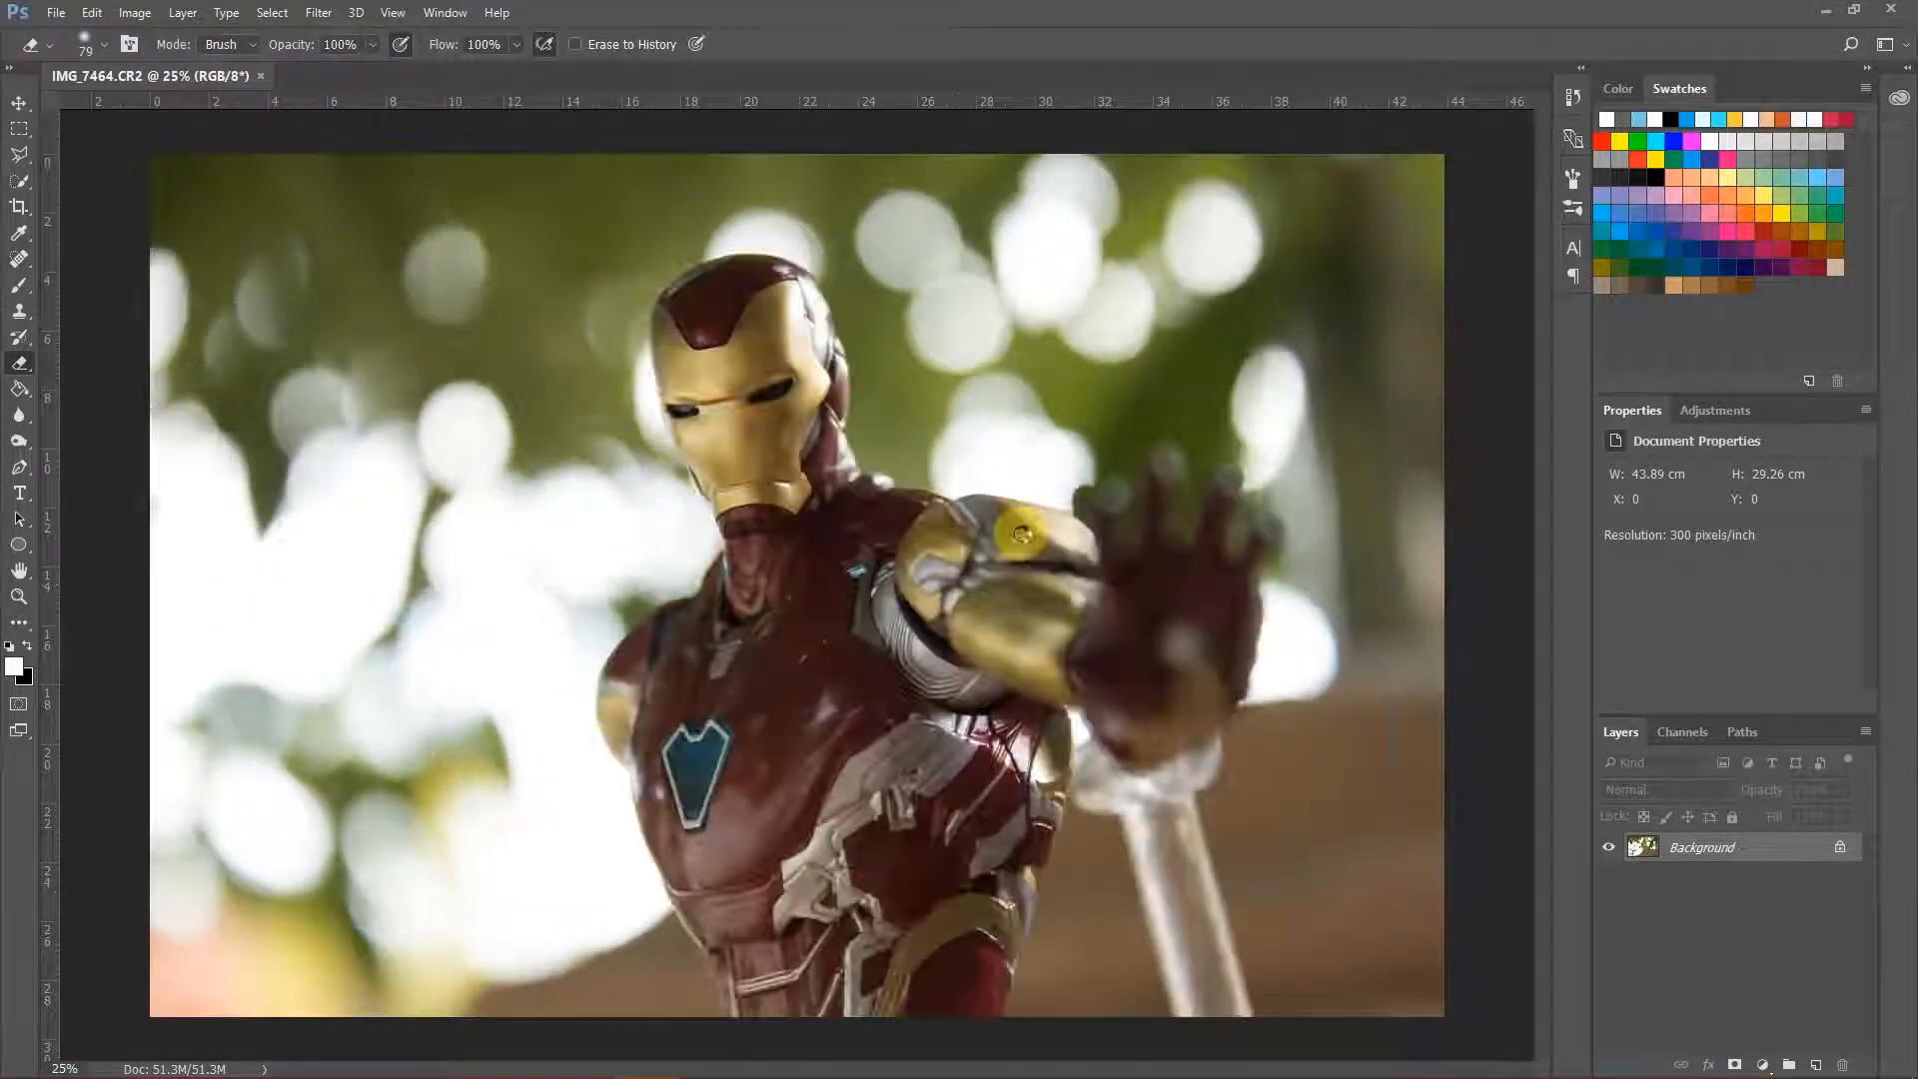
Step: Unlock the Background layer of IMG_7463 and duplicate it as a layer named Iron Man, with the original hidden
{"action": "double_click", "coordinate": [1721, 865]}
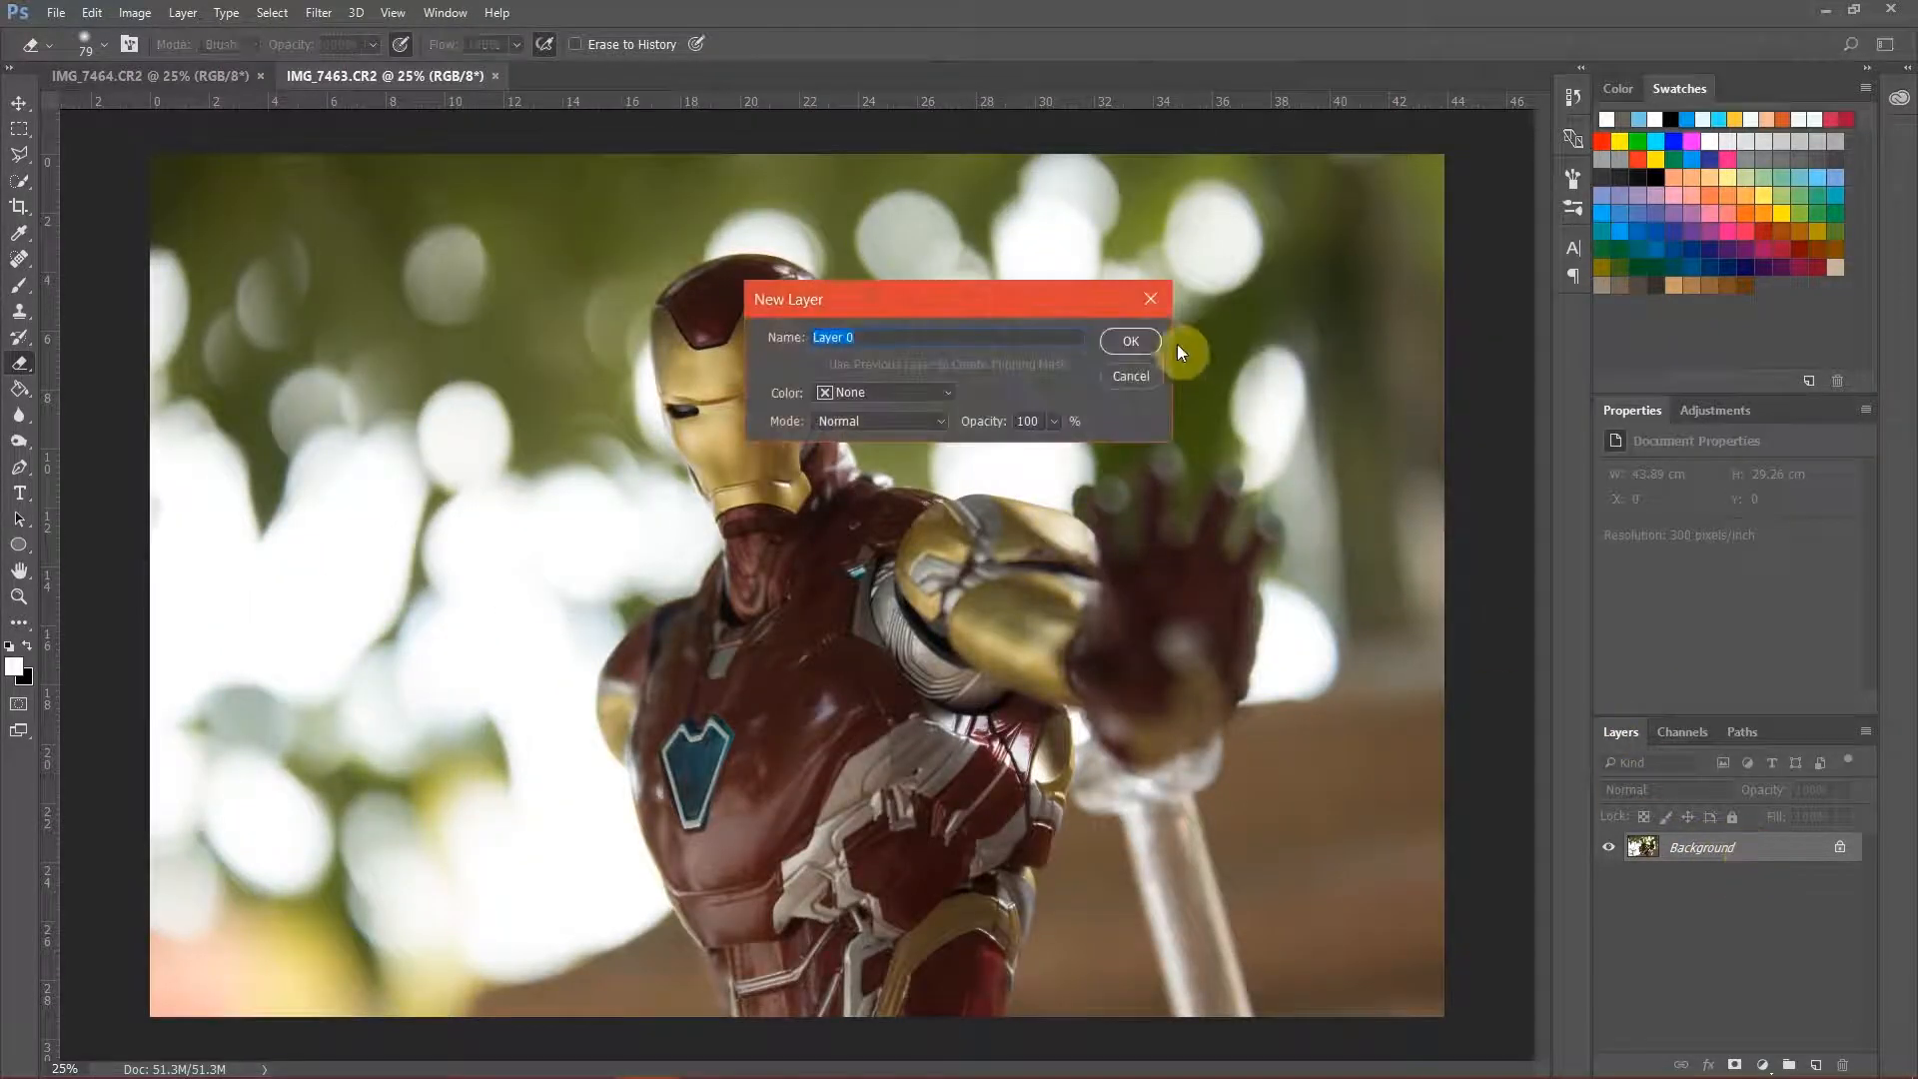
{"action": "left_click", "coordinate": [1179, 342]}
{"action": "left_click_drag", "start_coordinate": [1707, 855], "coordinate": [1815, 1064]}
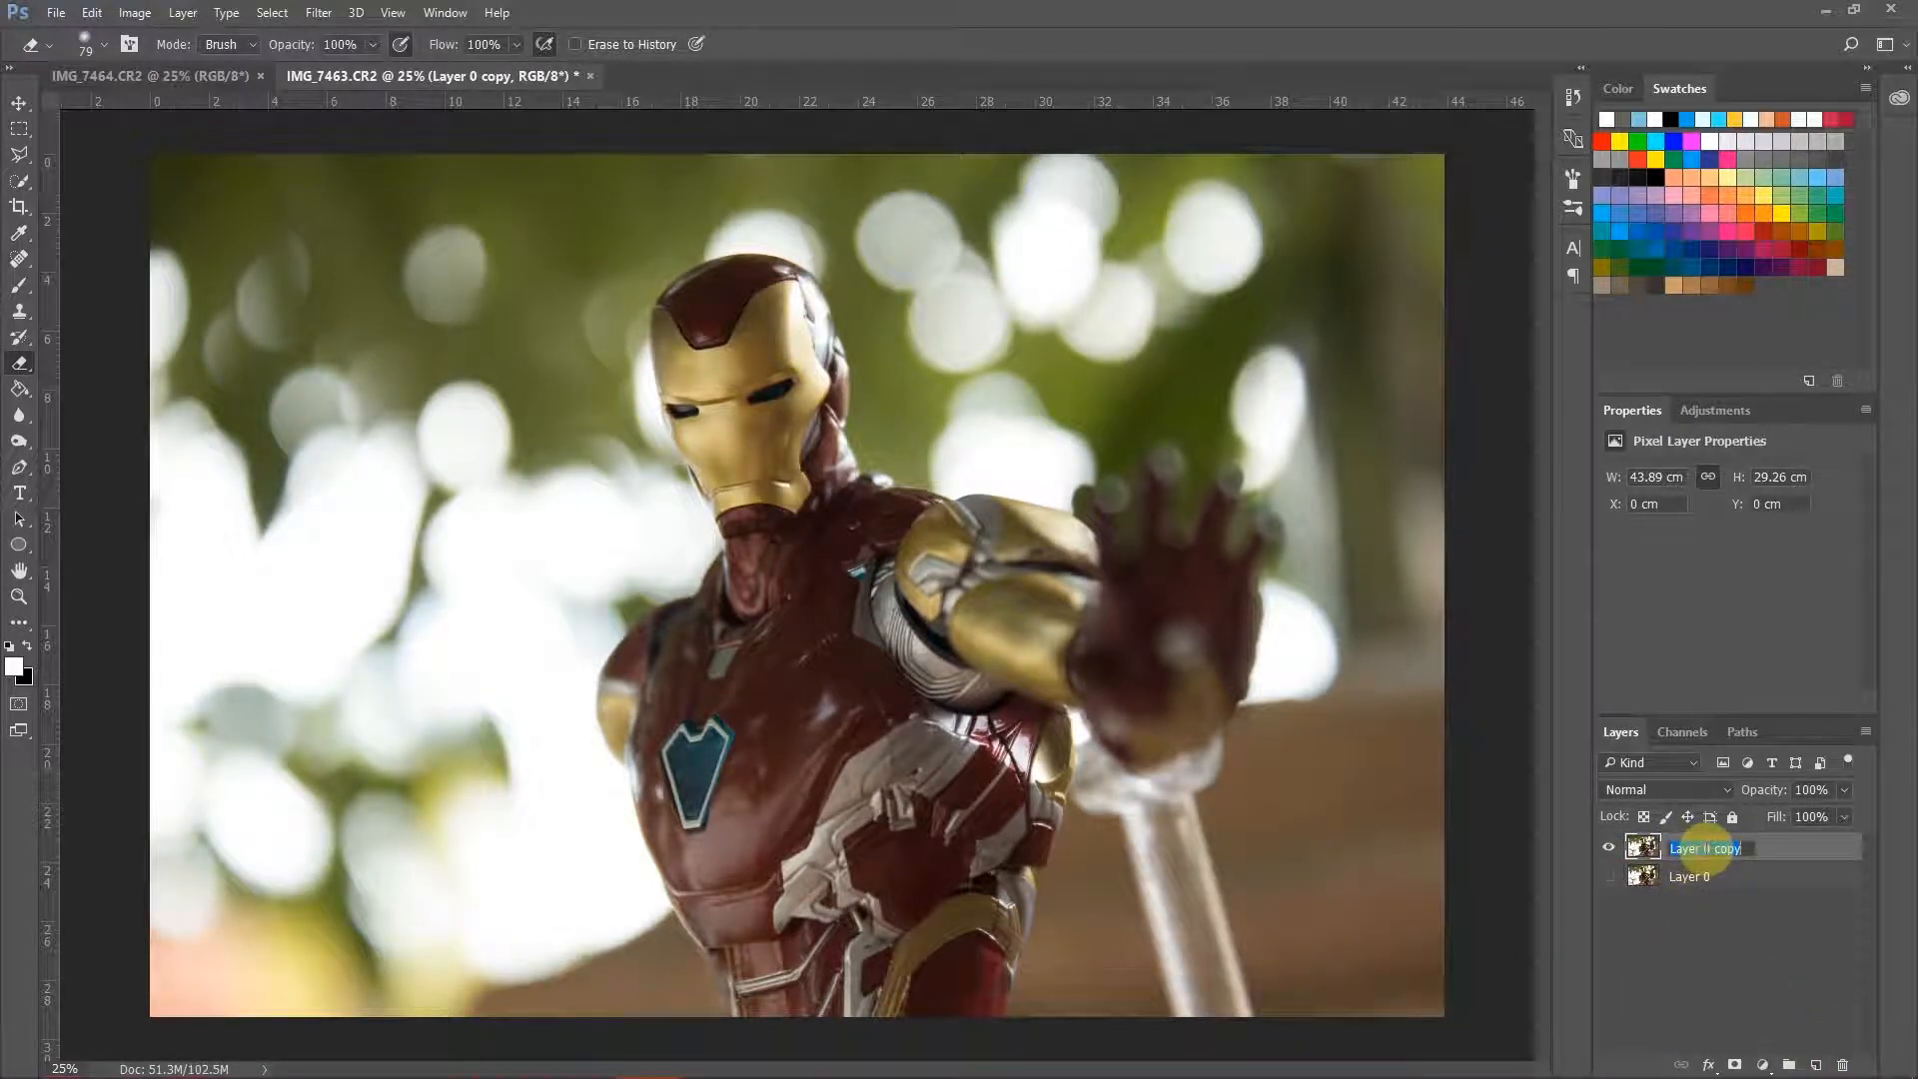
{"action": "left_click", "coordinate": [1677, 962]}
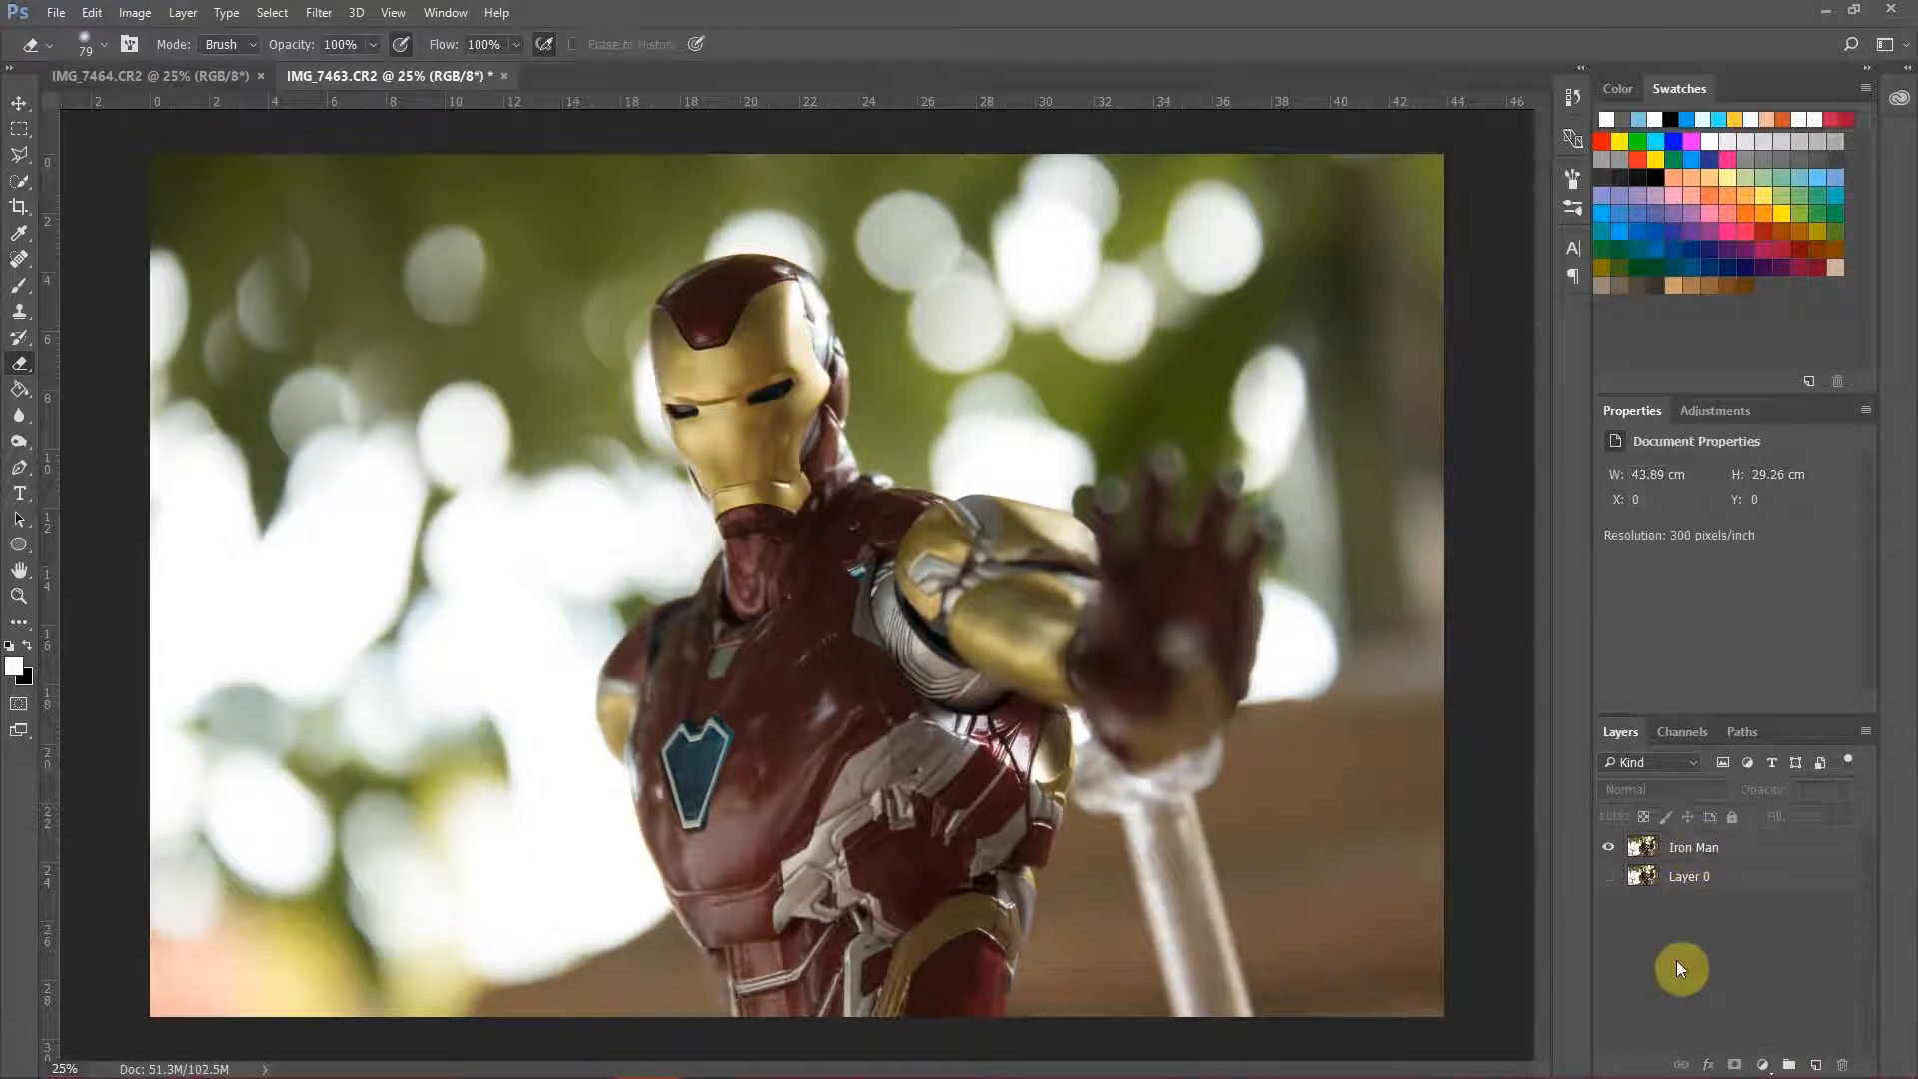
Step: Convert the locked Background of IMG_7464 into a regular layer with the default name
{"action": "left_click", "coordinate": [178, 75]}
{"action": "double_click", "coordinate": [1723, 850]}
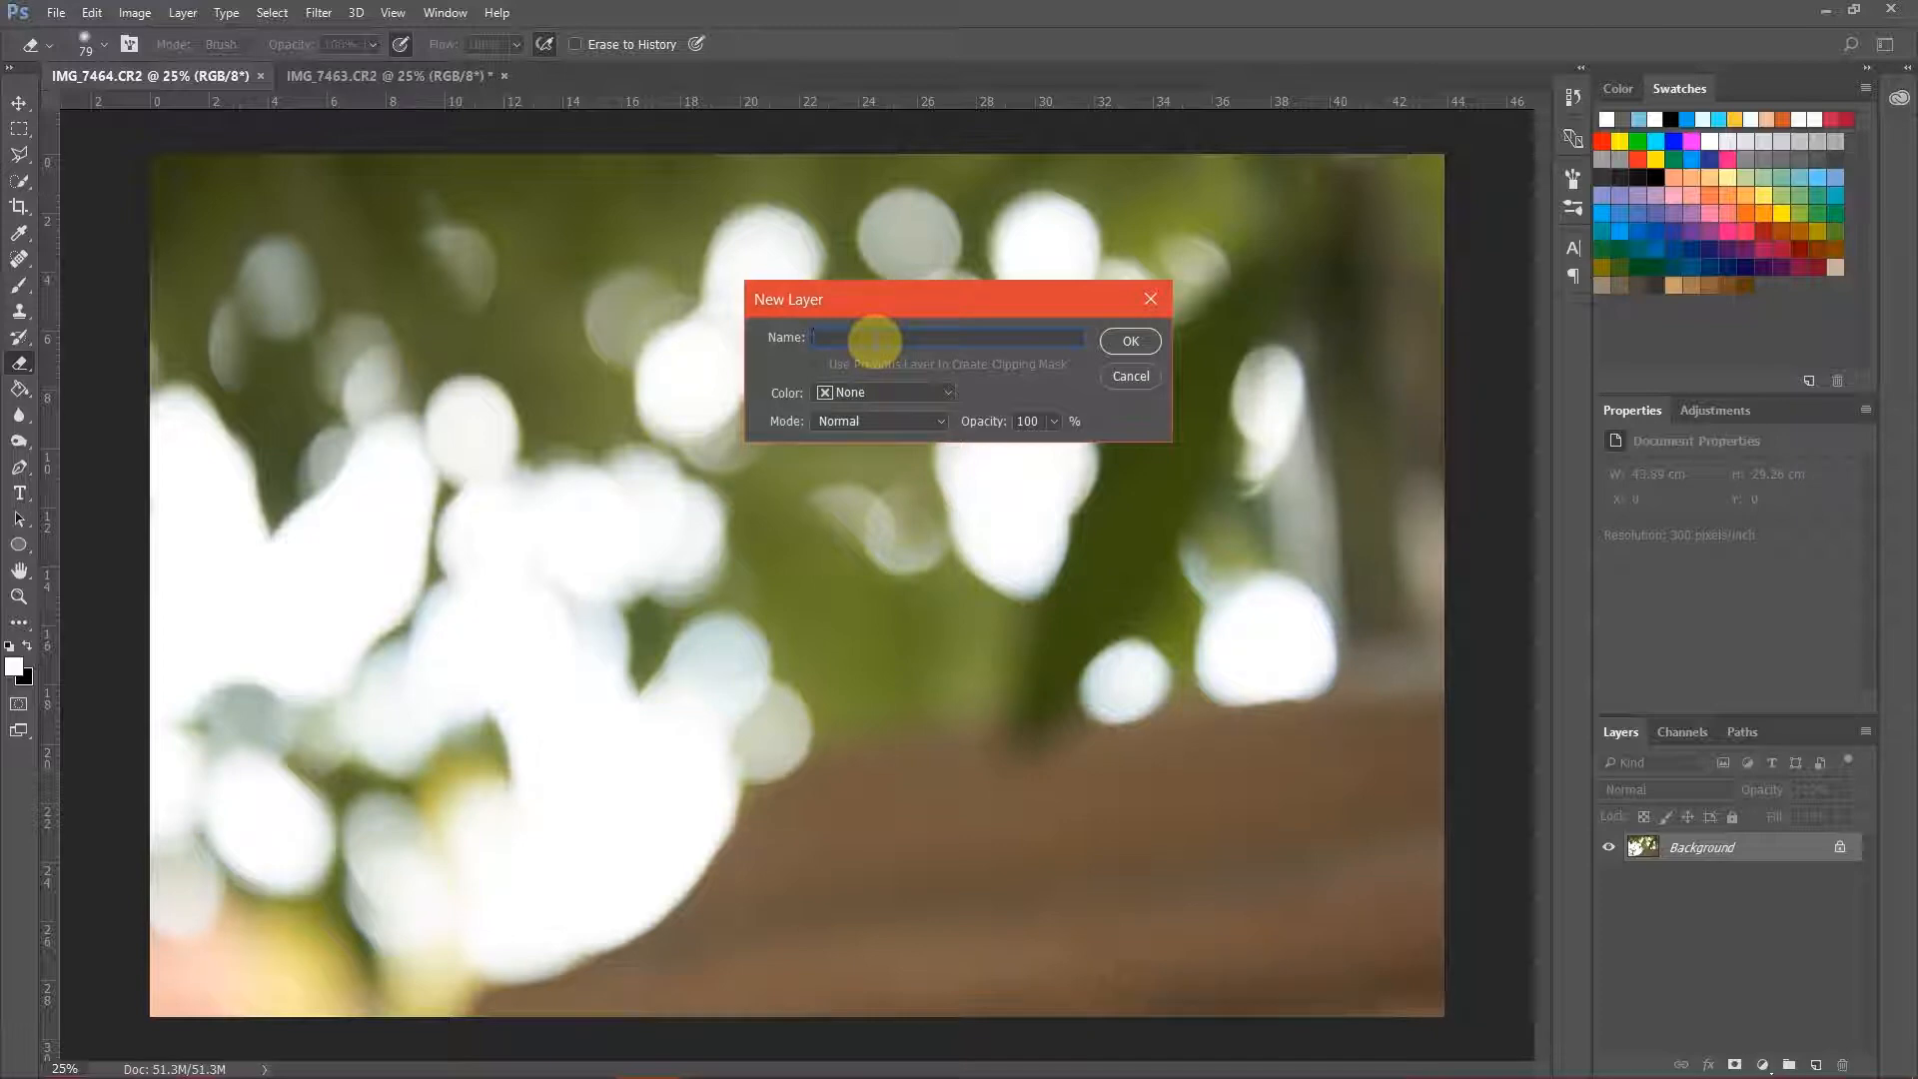
{"action": "left_click", "coordinate": [1122, 376]}
{"action": "double_click", "coordinate": [1758, 847]}
{"action": "left_click", "coordinate": [1132, 342]}
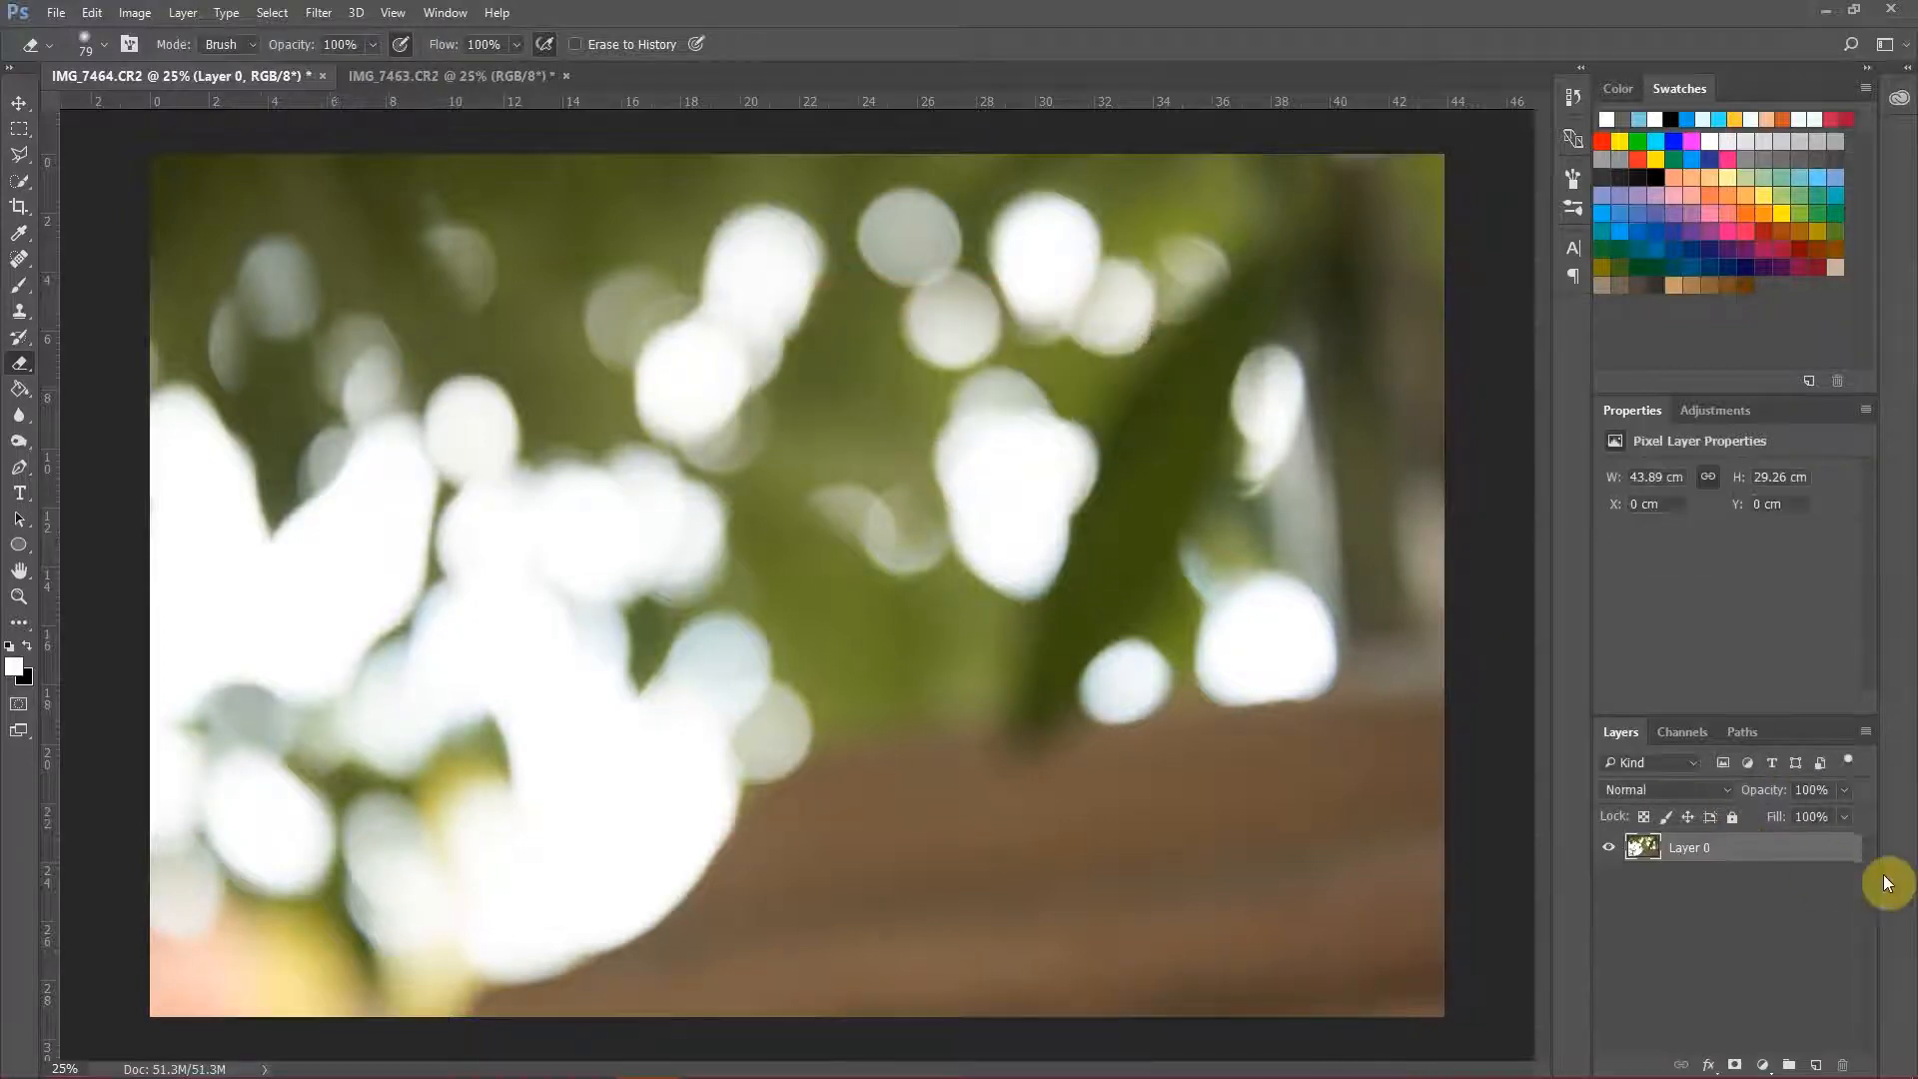
Step: Copy the entire IMG_7464 background image into IMG_7463 as a new layer between Iron Man and Layer 0
{"action": "left_click", "coordinate": [23, 129]}
{"action": "left_click_drag", "start_coordinate": [131, 147], "coordinate": [1513, 1073]}
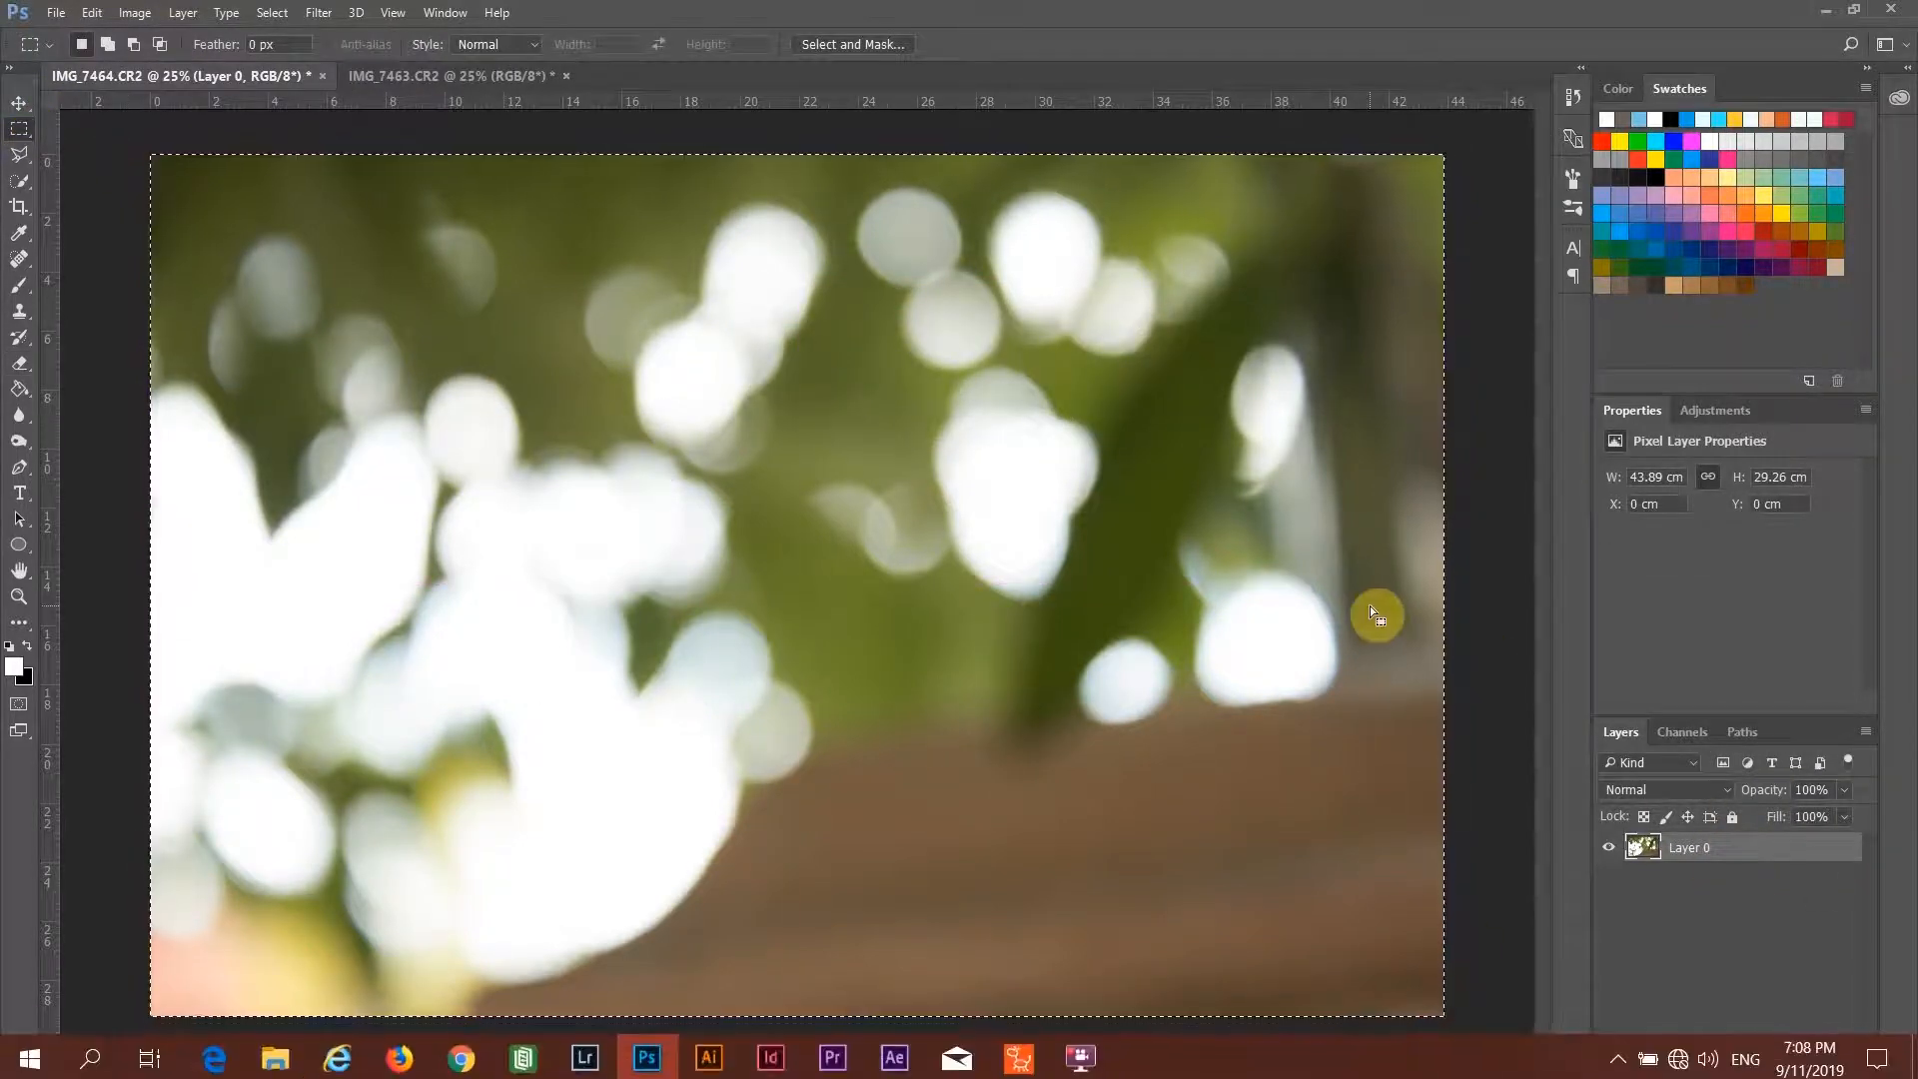
{"action": "left_click", "coordinate": [436, 76]}
{"action": "left_click", "coordinate": [1703, 879]}
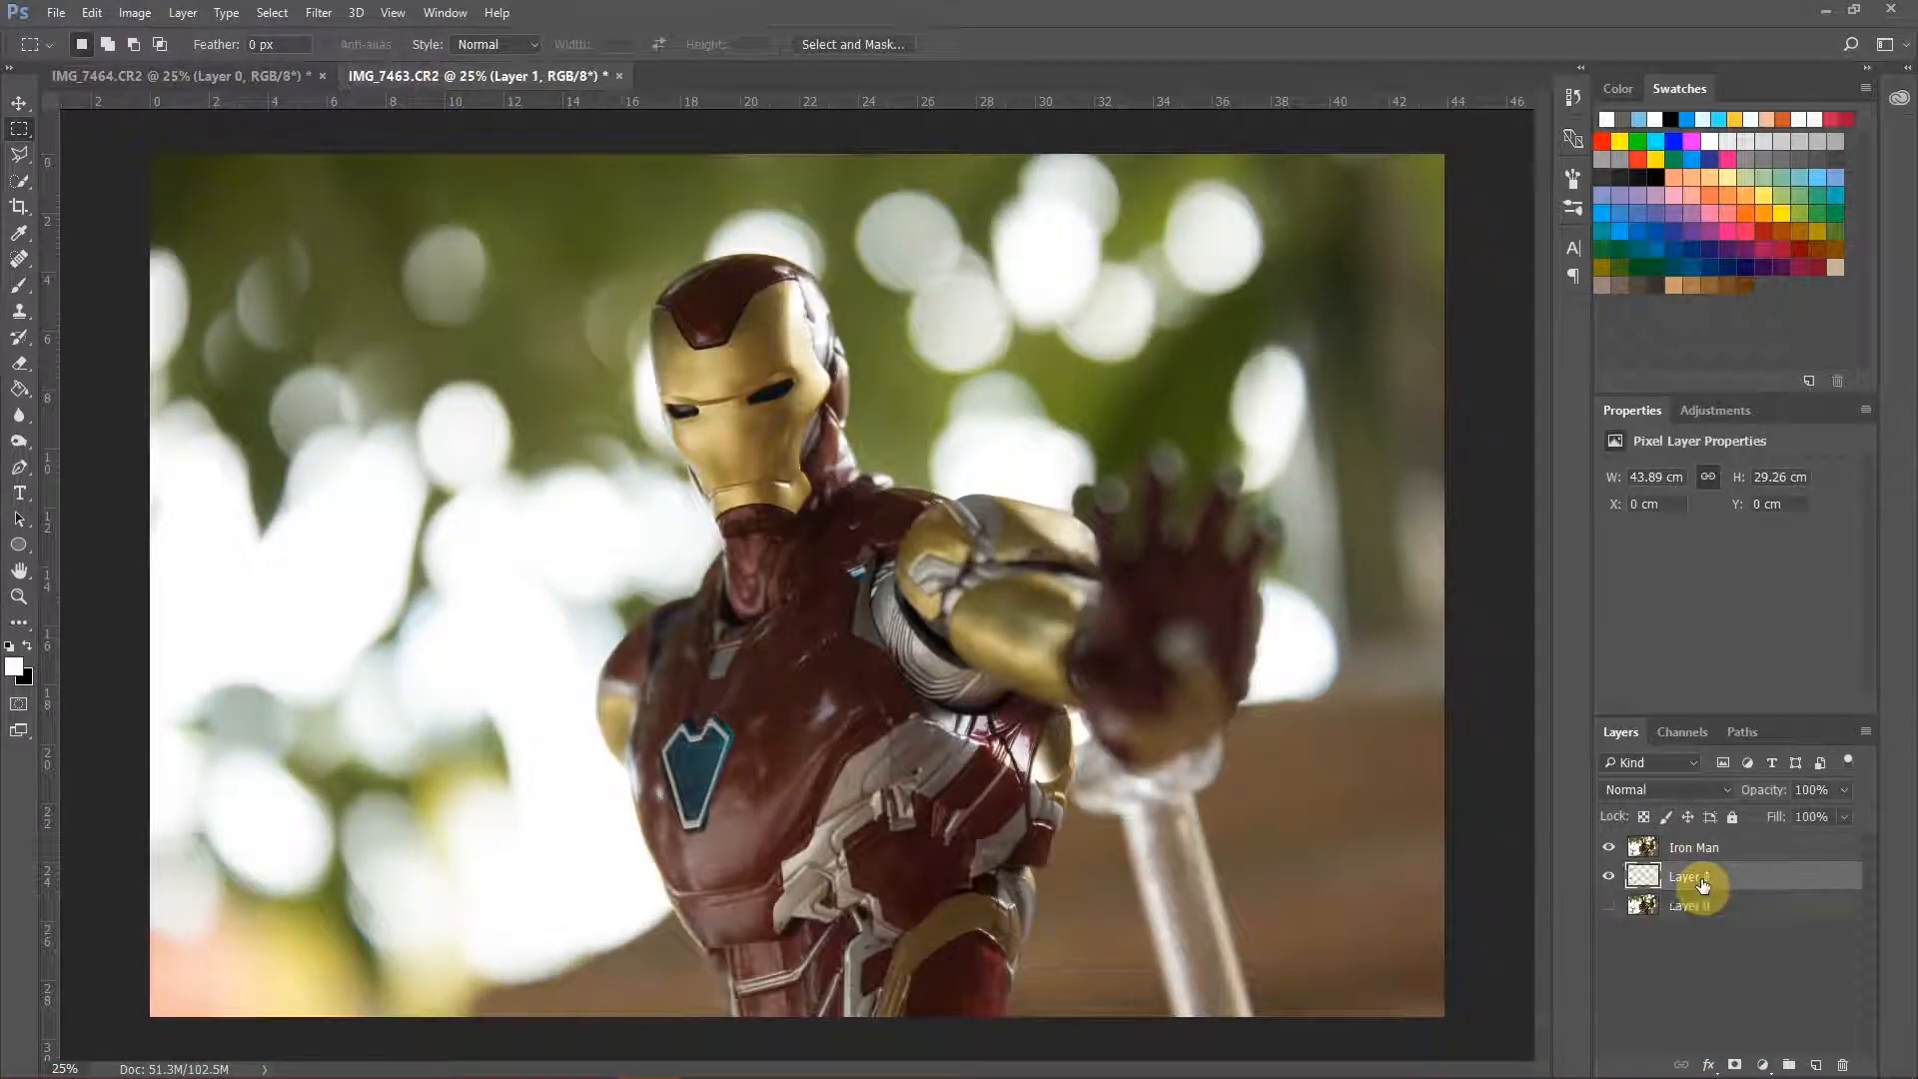
Step: Select the Iron Man layer and toggle its visibility to compare the figure and its clear stand with the clean background
{"action": "left_click", "coordinate": [1608, 851]}
{"action": "left_click", "coordinate": [1608, 851]}
{"action": "left_click", "coordinate": [1609, 851]}
{"action": "left_click", "coordinate": [1608, 851]}
{"action": "left_click", "coordinate": [1608, 851]}
{"action": "left_click", "coordinate": [1609, 851]}
{"action": "left_click", "coordinate": [1693, 847]}
{"action": "scroll", "coordinate": [1318, 794], "scroll_direction": "up", "scroll_amount": 3}
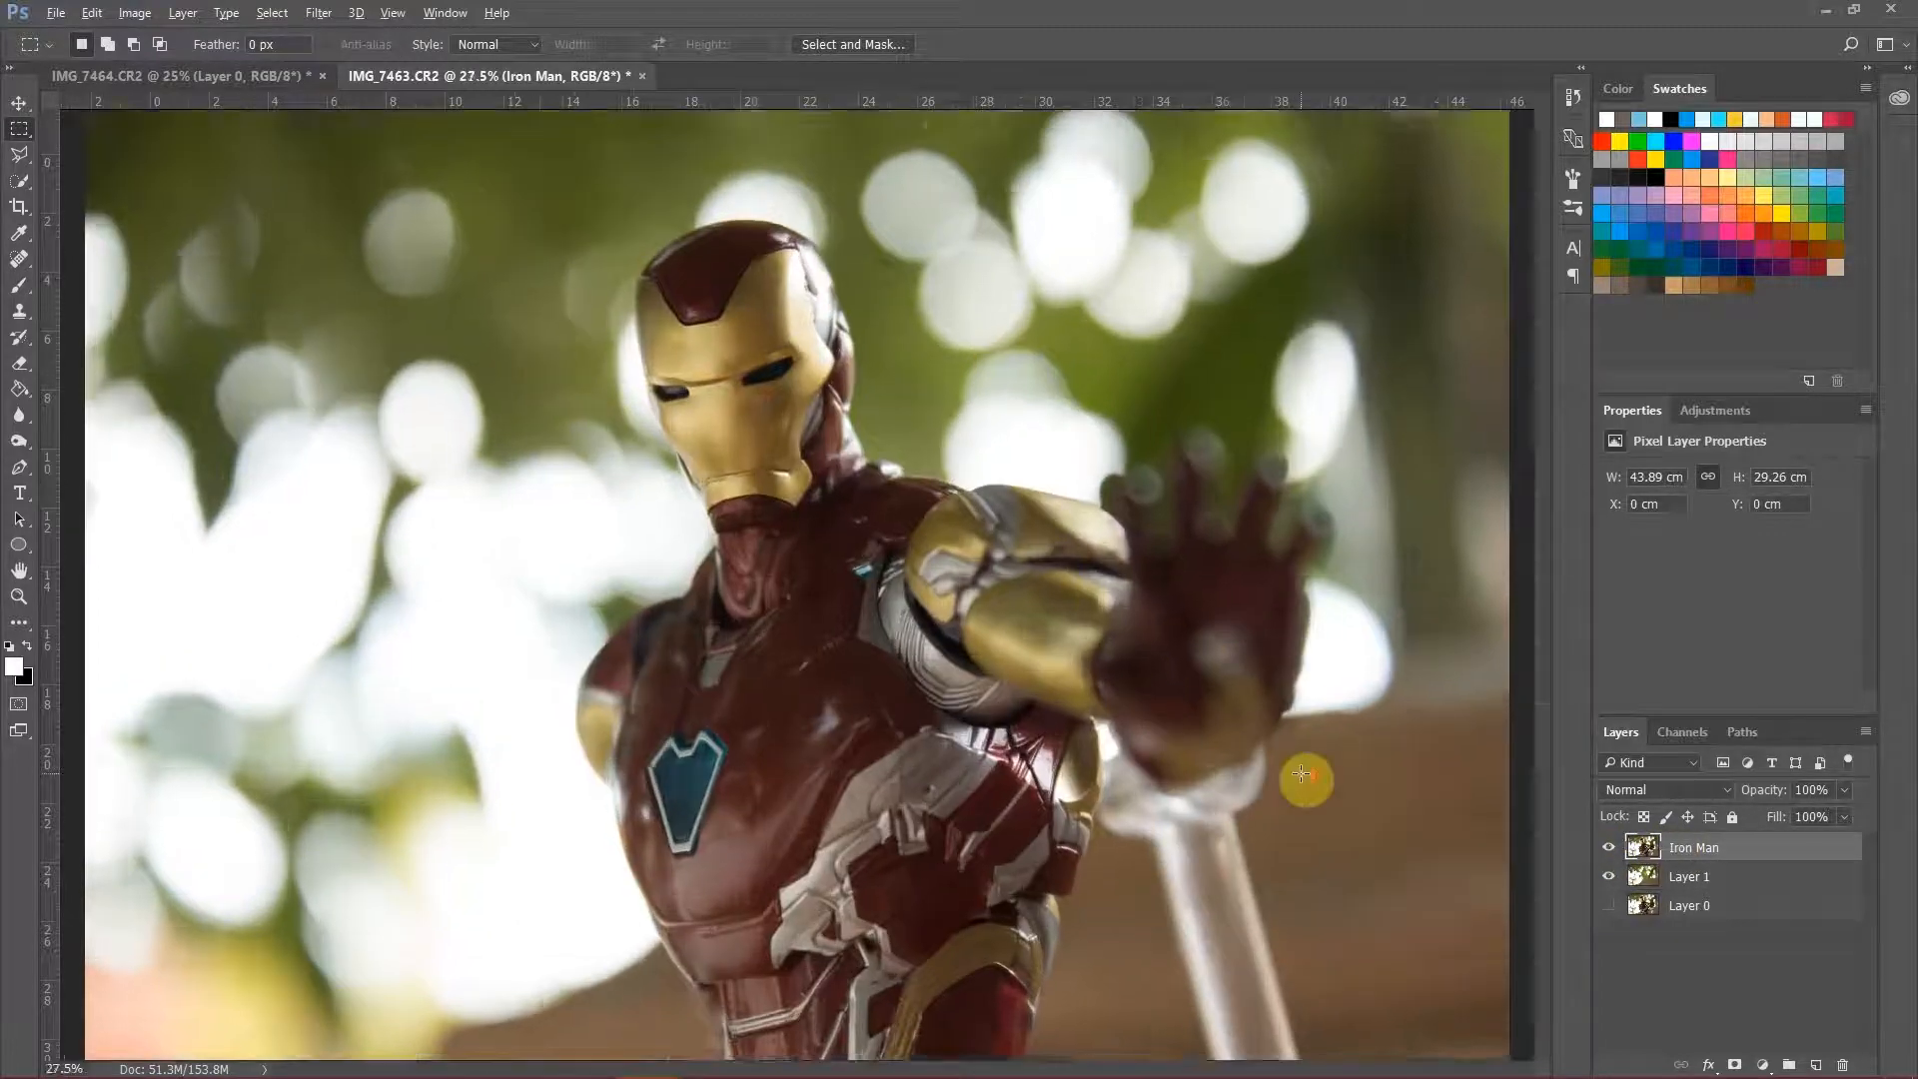
{"action": "scroll", "coordinate": [1339, 803], "scroll_direction": "up", "scroll_amount": 3}
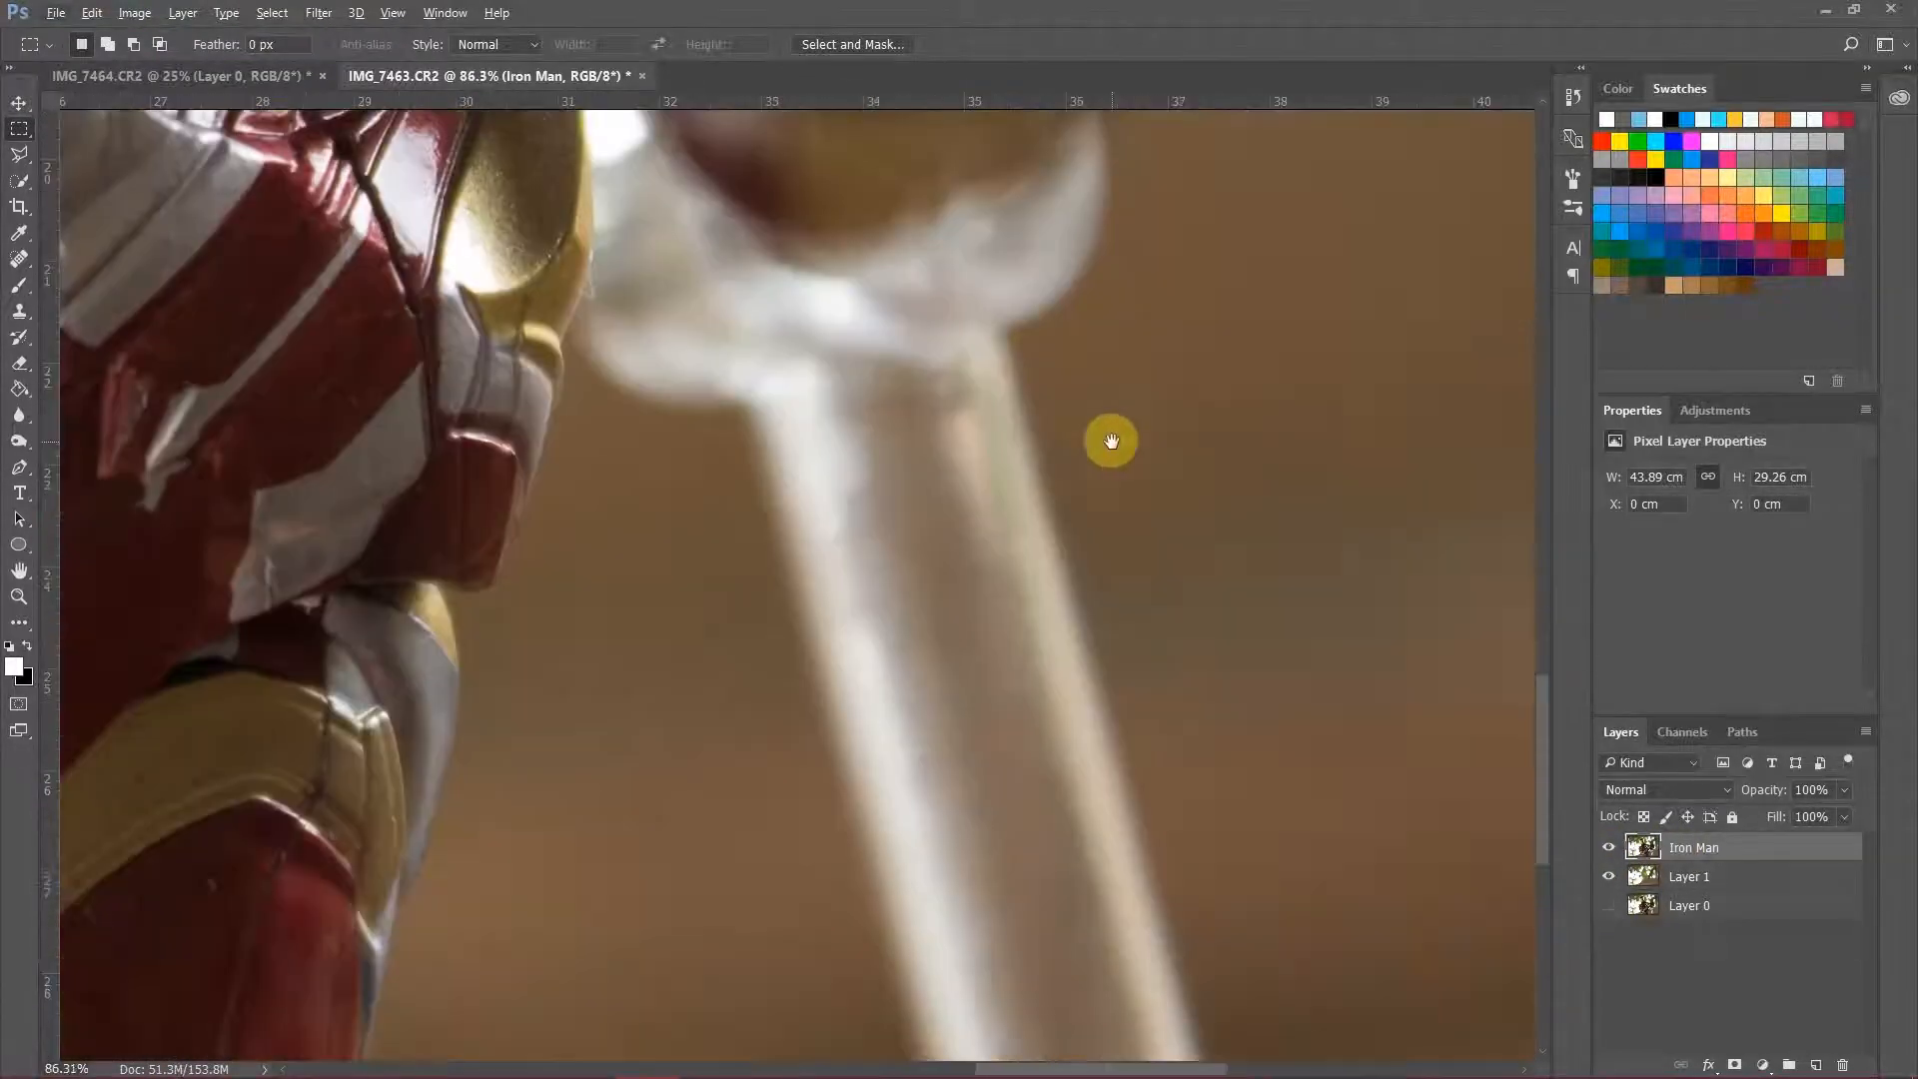
{"action": "scroll", "coordinate": [1139, 489], "scroll_direction": "down", "scroll_amount": 2}
{"action": "left_click", "coordinate": [1609, 849]}
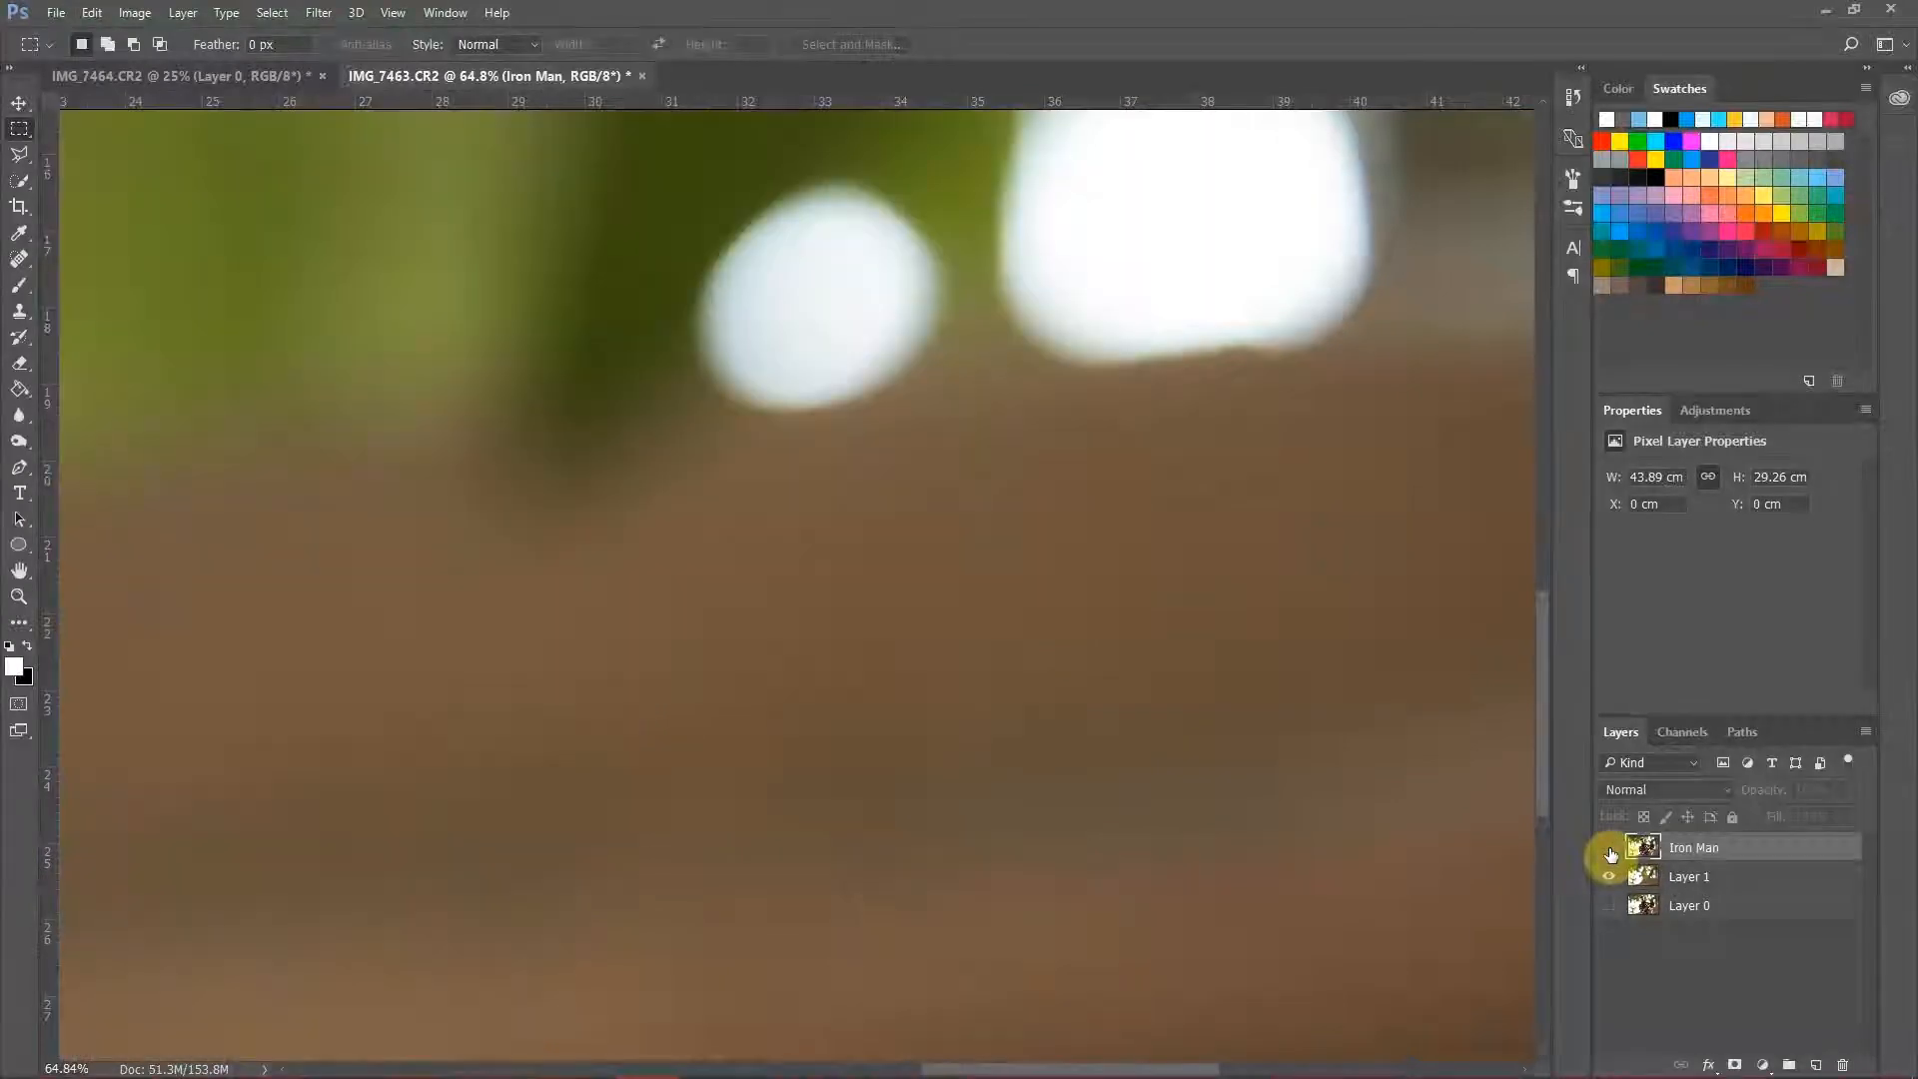
{"action": "left_click", "coordinate": [1608, 849]}
{"action": "left_click", "coordinate": [1608, 850]}
{"action": "left_click", "coordinate": [1609, 849]}
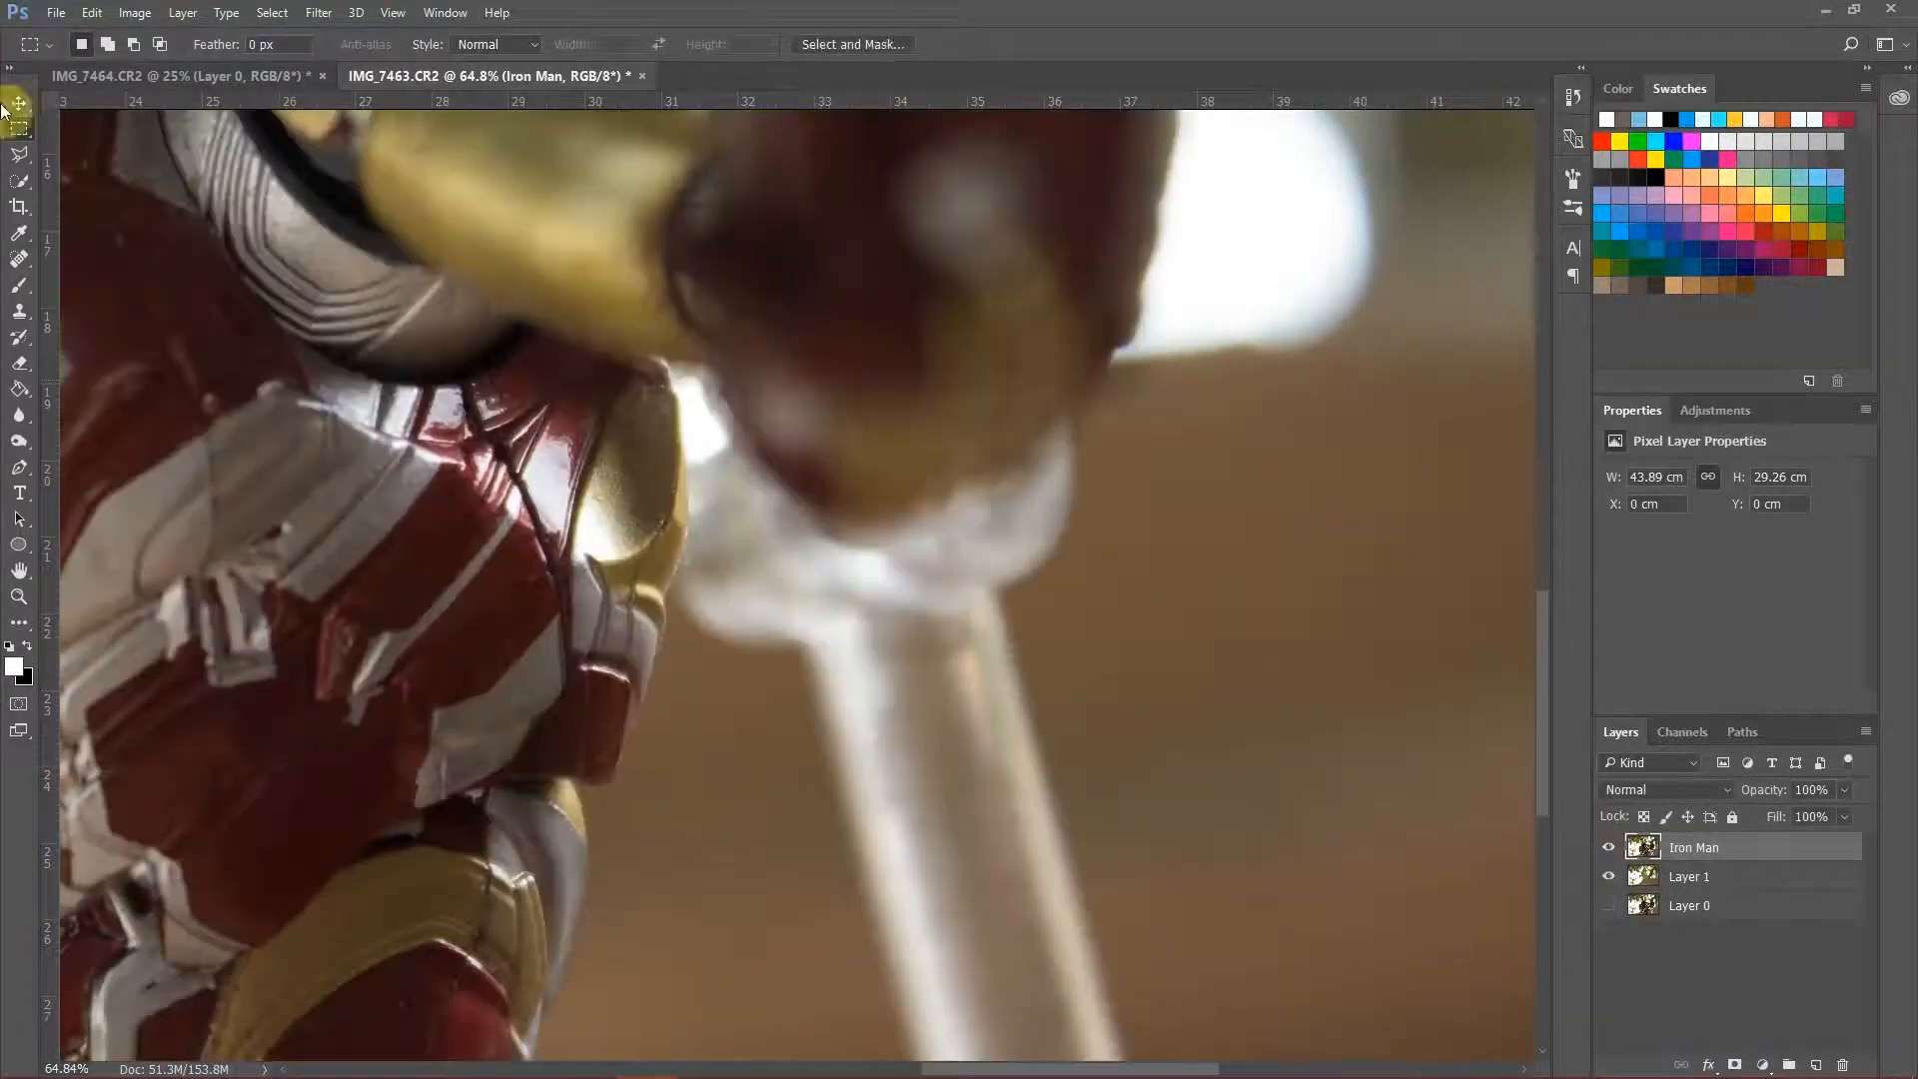
Step: Erase the clear stand below the raised hand on the Iron Man layer with a 179 px eraser at 0% hardness
{"action": "left_click", "coordinate": [26, 370]}
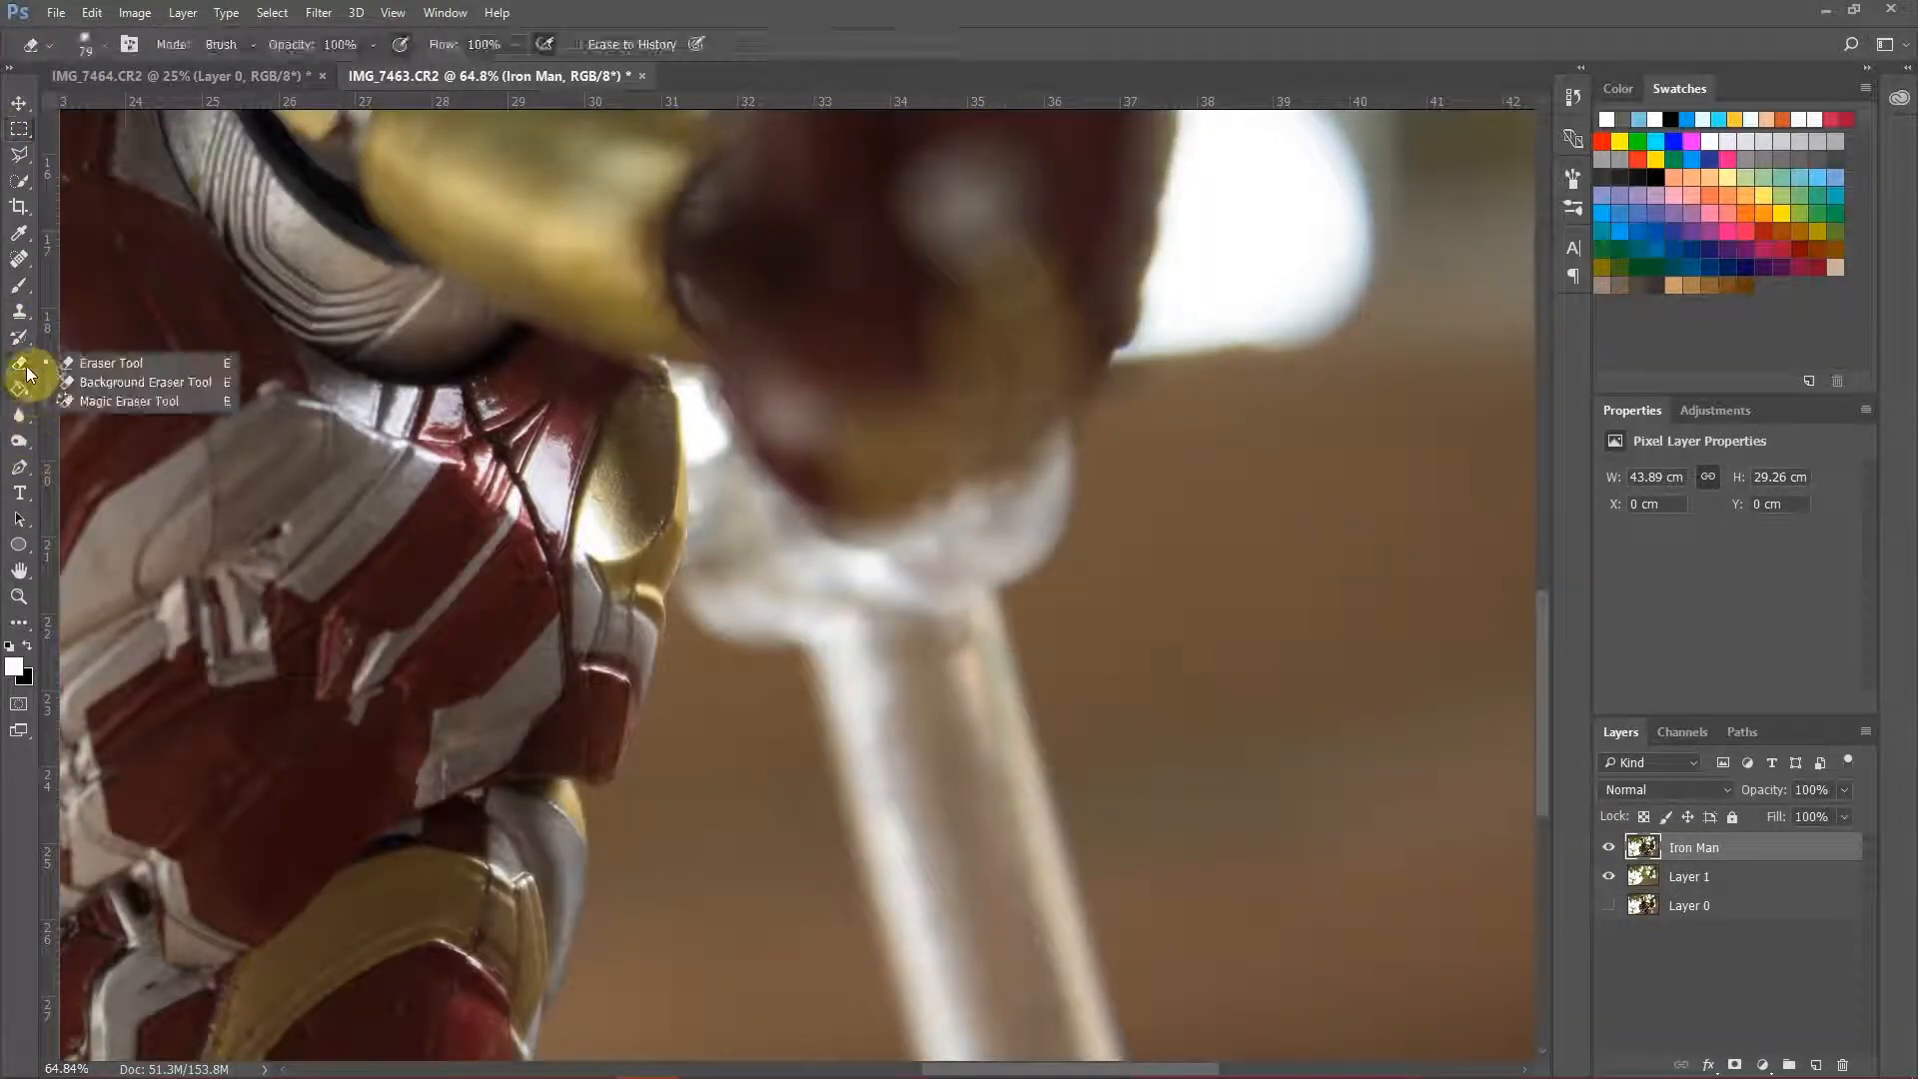
{"action": "left_click", "coordinate": [92, 357]}
{"action": "right_click", "coordinate": [1048, 531]}
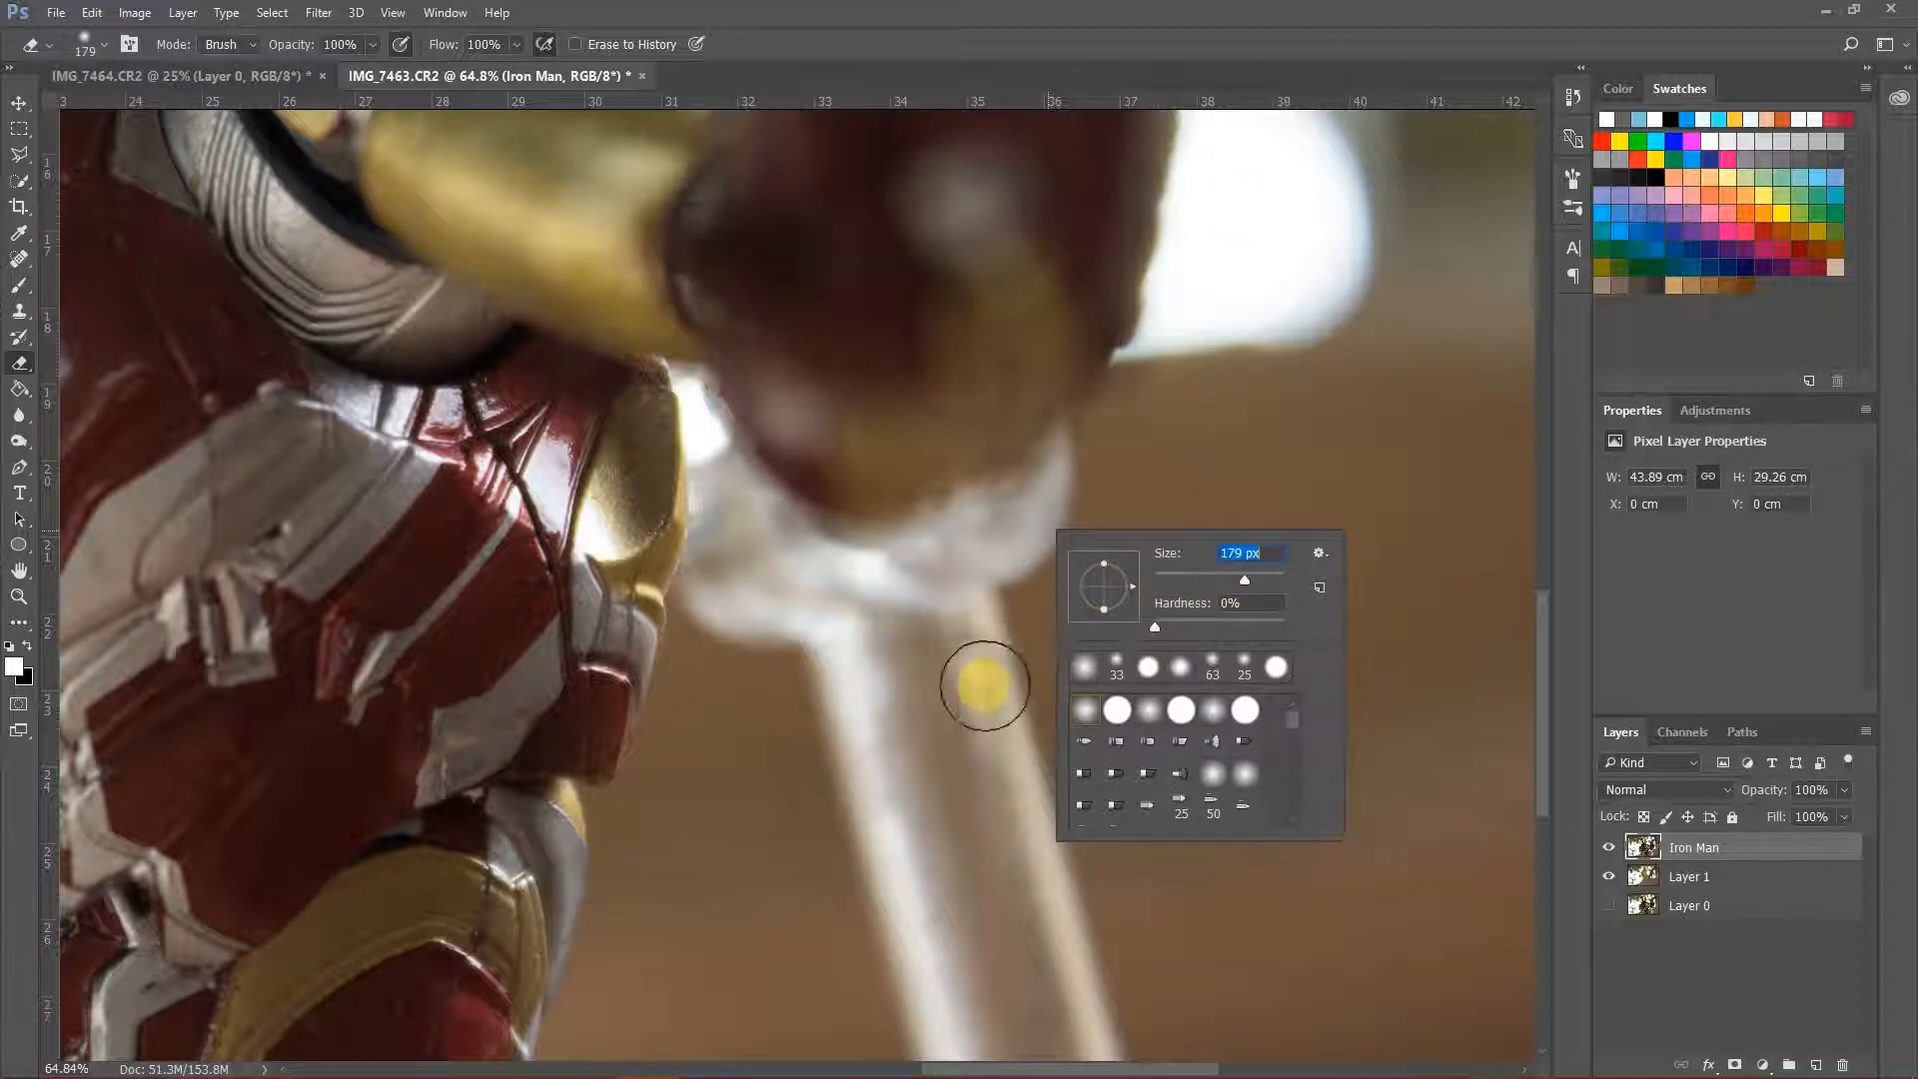
{"action": "key", "text": "Return"}
{"action": "mouse_move", "coordinate": [856, 750]}
{"action": "left_mouse_down"}
{"action": "mouse_move", "coordinate": [1061, 743]}
{"action": "mouse_move", "coordinate": [1084, 826]}
{"action": "mouse_move", "coordinate": [958, 927]}
{"action": "mouse_move", "coordinate": [1104, 976]}
{"action": "mouse_move", "coordinate": [986, 873]}
{"action": "mouse_move", "coordinate": [1050, 845]}
{"action": "mouse_move", "coordinate": [941, 914]}
{"action": "mouse_move", "coordinate": [1002, 820]}
{"action": "mouse_move", "coordinate": [1148, 954]}
{"action": "mouse_move", "coordinate": [966, 533]}
{"action": "mouse_move", "coordinate": [851, 503]}
{"action": "mouse_move", "coordinate": [1079, 324]}
{"action": "mouse_move", "coordinate": [1016, 351]}
{"action": "mouse_move", "coordinate": [1063, 300]}
{"action": "mouse_move", "coordinate": [896, 399]}
{"action": "mouse_move", "coordinate": [727, 393]}
{"action": "mouse_move", "coordinate": [847, 400]}
{"action": "left_mouse_up"}
{"action": "scroll", "coordinate": [1050, 844], "scroll_direction": "down", "scroll_amount": 3}
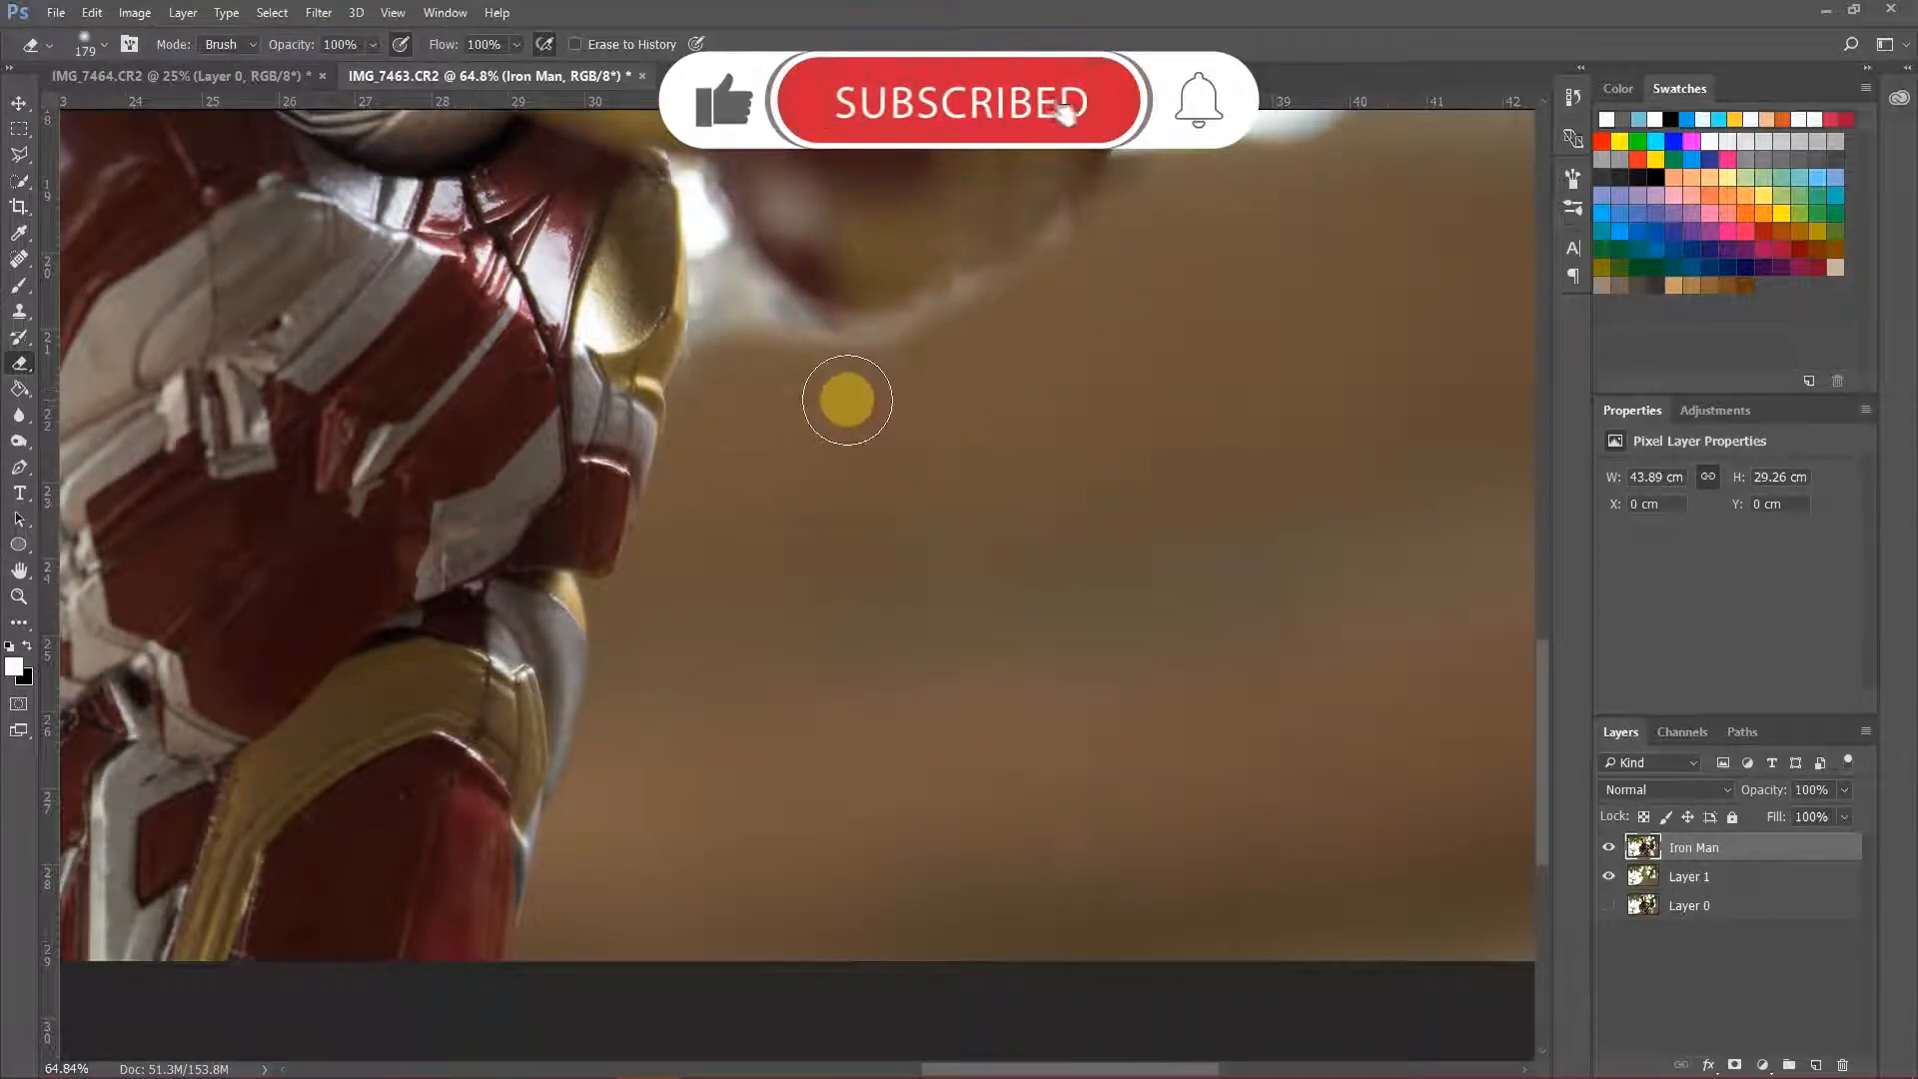
Step: Erase the stand residue along the underside of the hand, changing the eraser to 140 px with 32% hardness
{"action": "scroll", "coordinate": [847, 400], "scroll_direction": "up", "scroll_amount": 5}
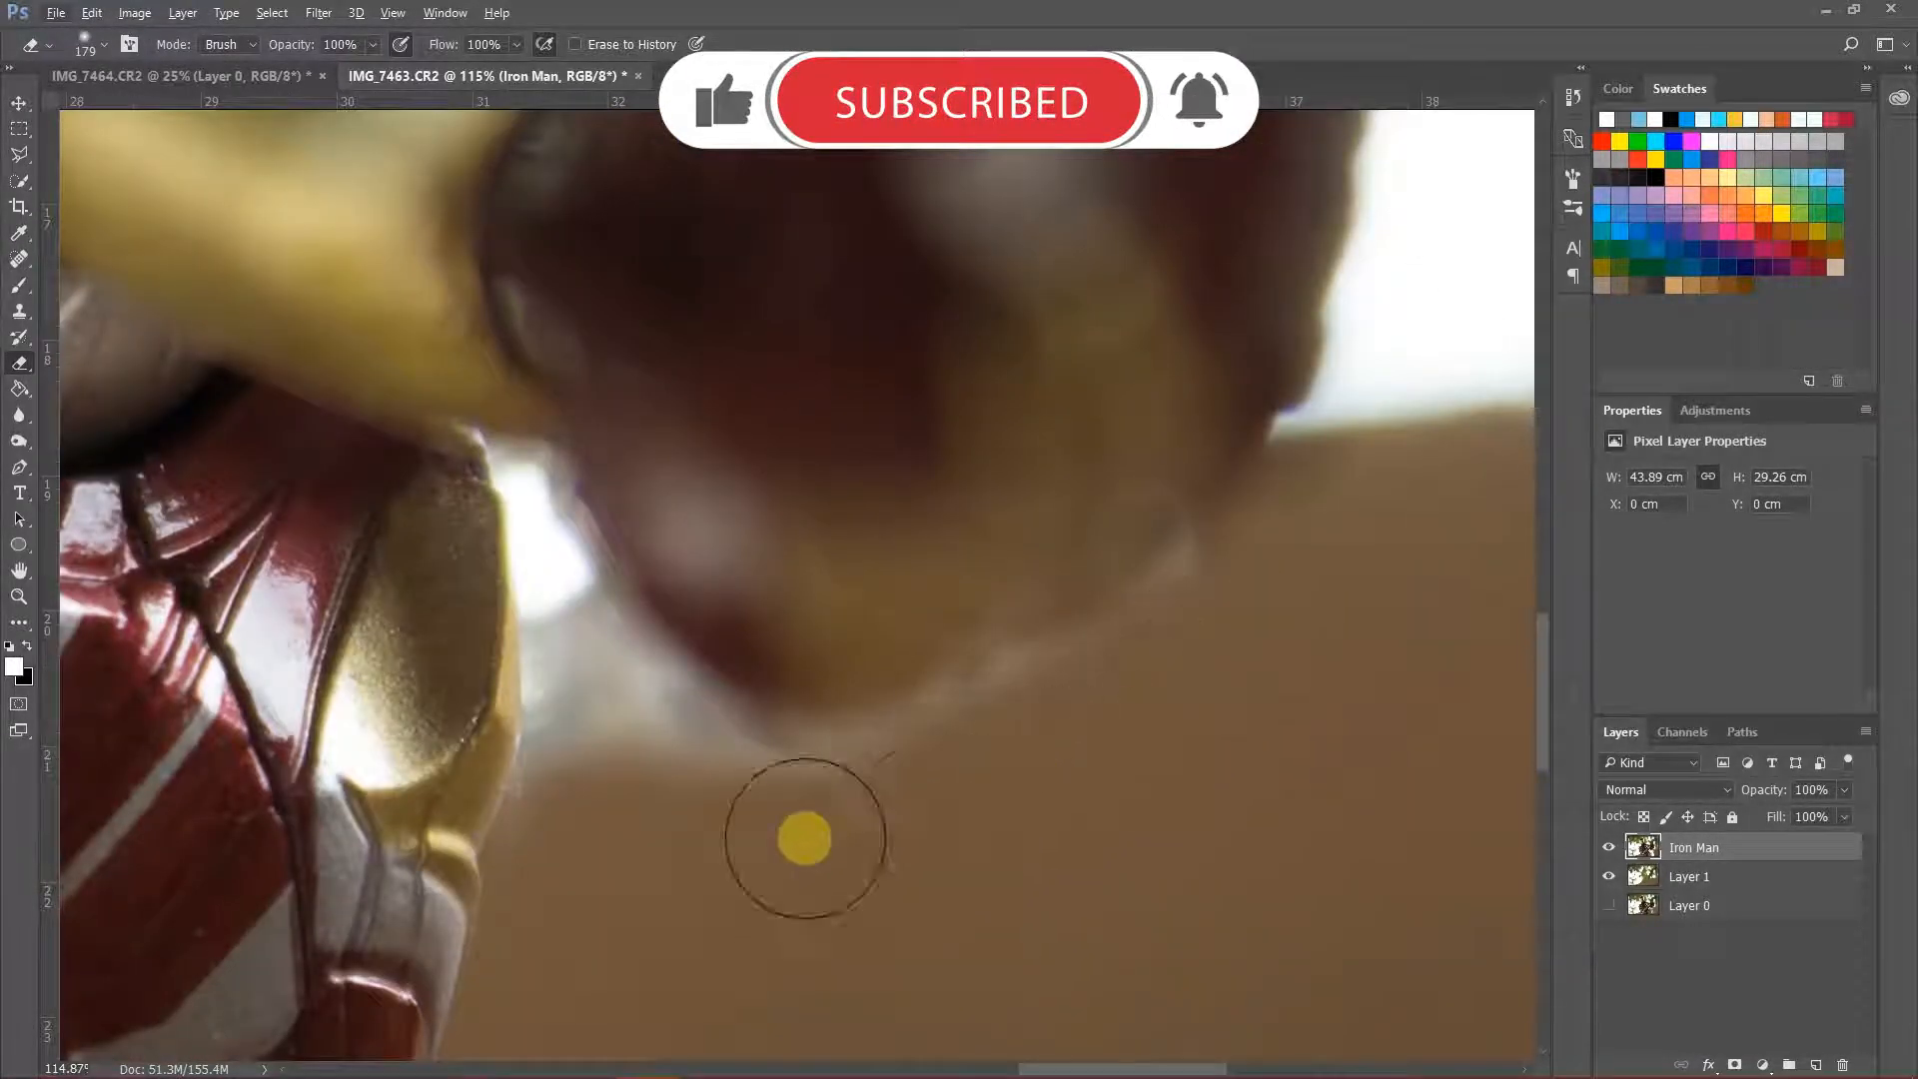
{"action": "mouse_move", "coordinate": [806, 839]}
{"action": "left_mouse_down"}
{"action": "mouse_move", "coordinate": [757, 809]}
{"action": "mouse_move", "coordinate": [1002, 762]}
{"action": "mouse_move", "coordinate": [1177, 676]}
{"action": "mouse_move", "coordinate": [889, 809]}
{"action": "left_mouse_up"}
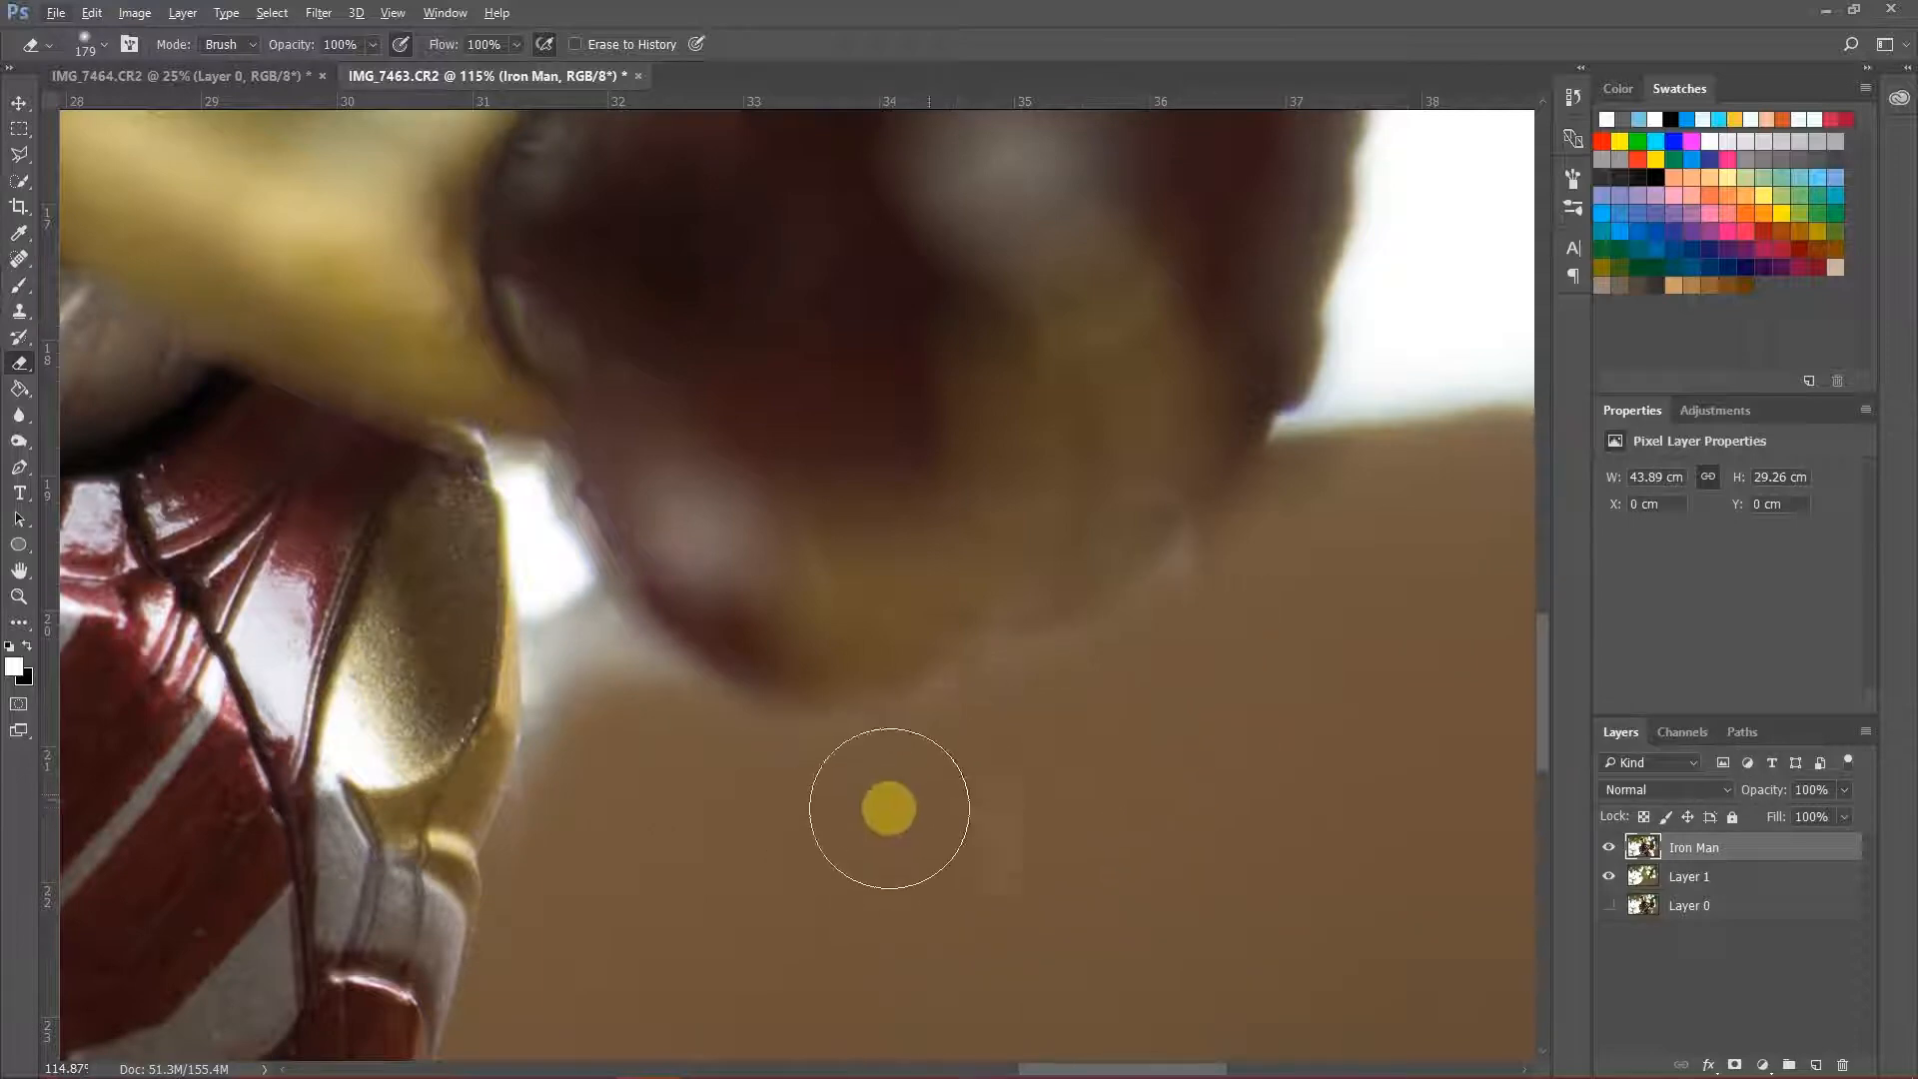
{"action": "scroll", "coordinate": [710, 769], "scroll_direction": "up", "scroll_amount": 2}
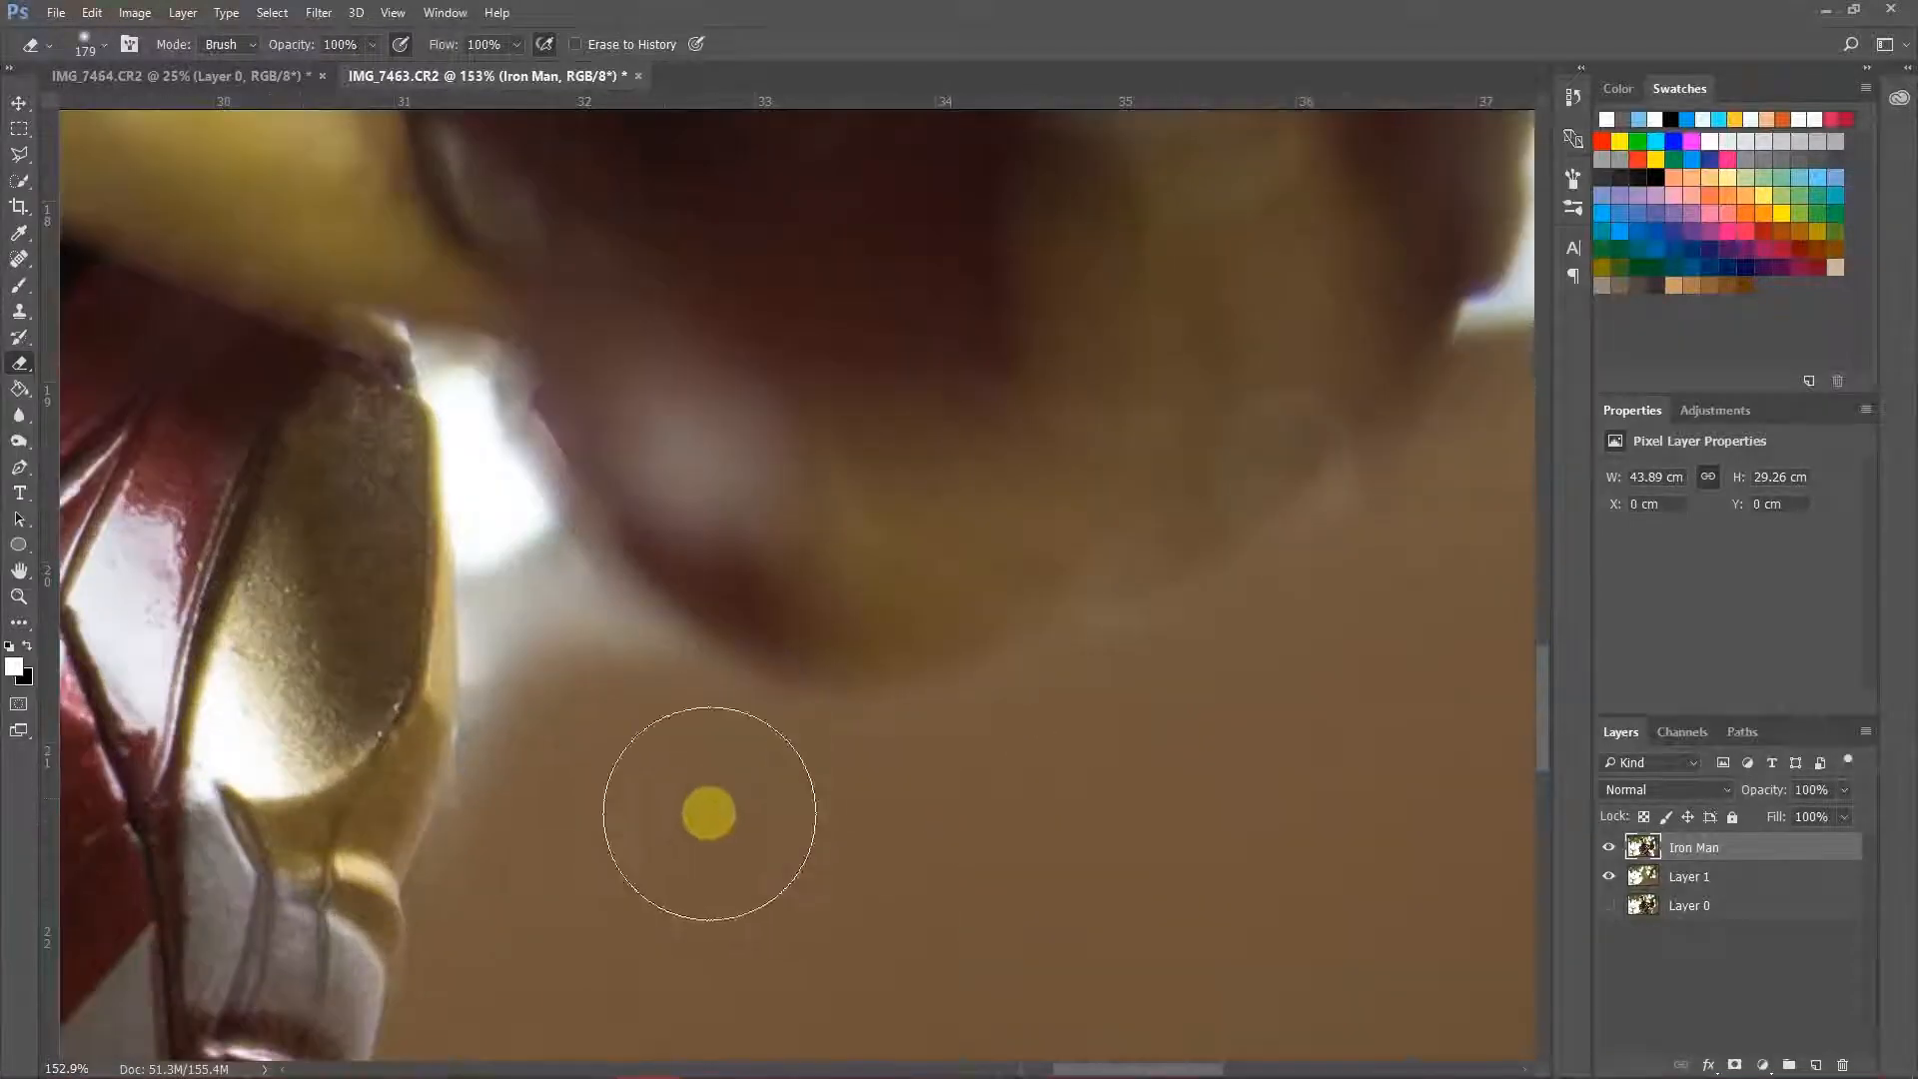
{"action": "right_click", "coordinate": [1099, 715]}
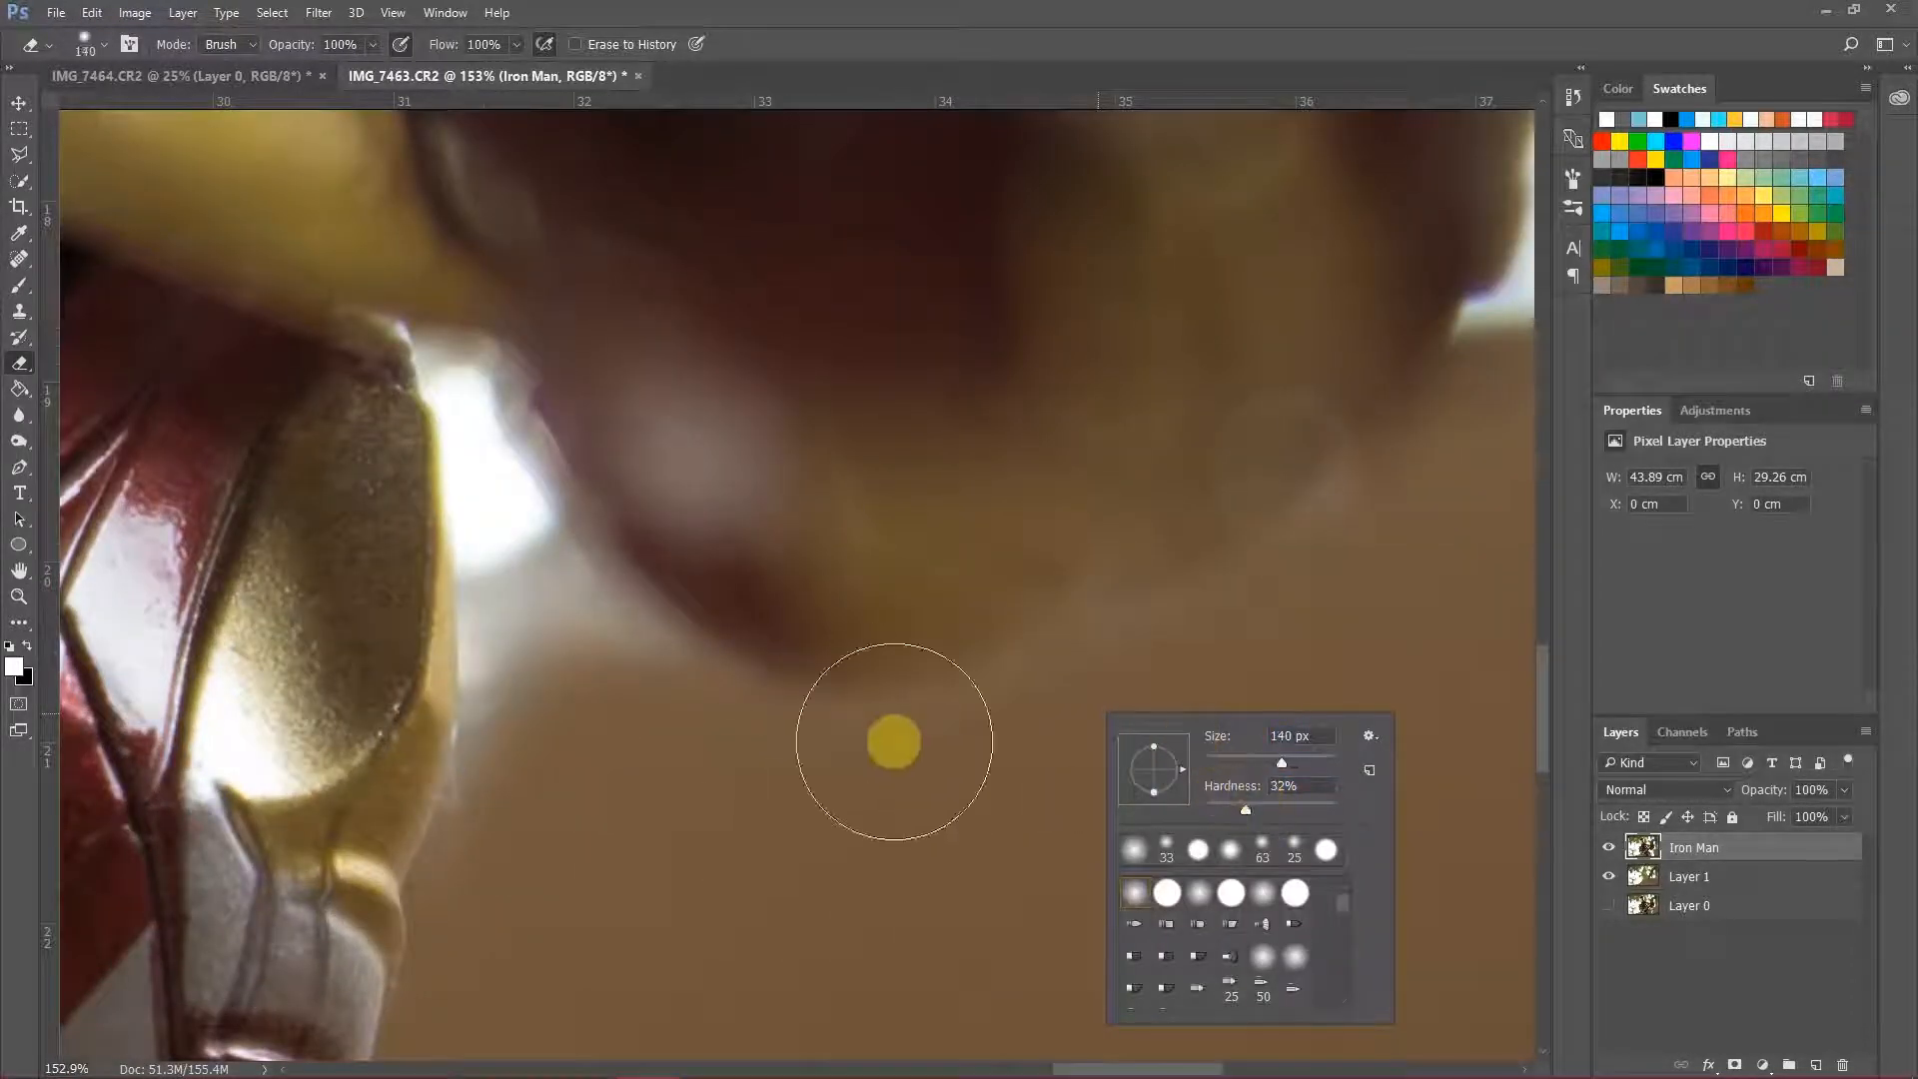
{"action": "scroll", "coordinate": [894, 741], "scroll_direction": "down", "scroll_amount": 10}
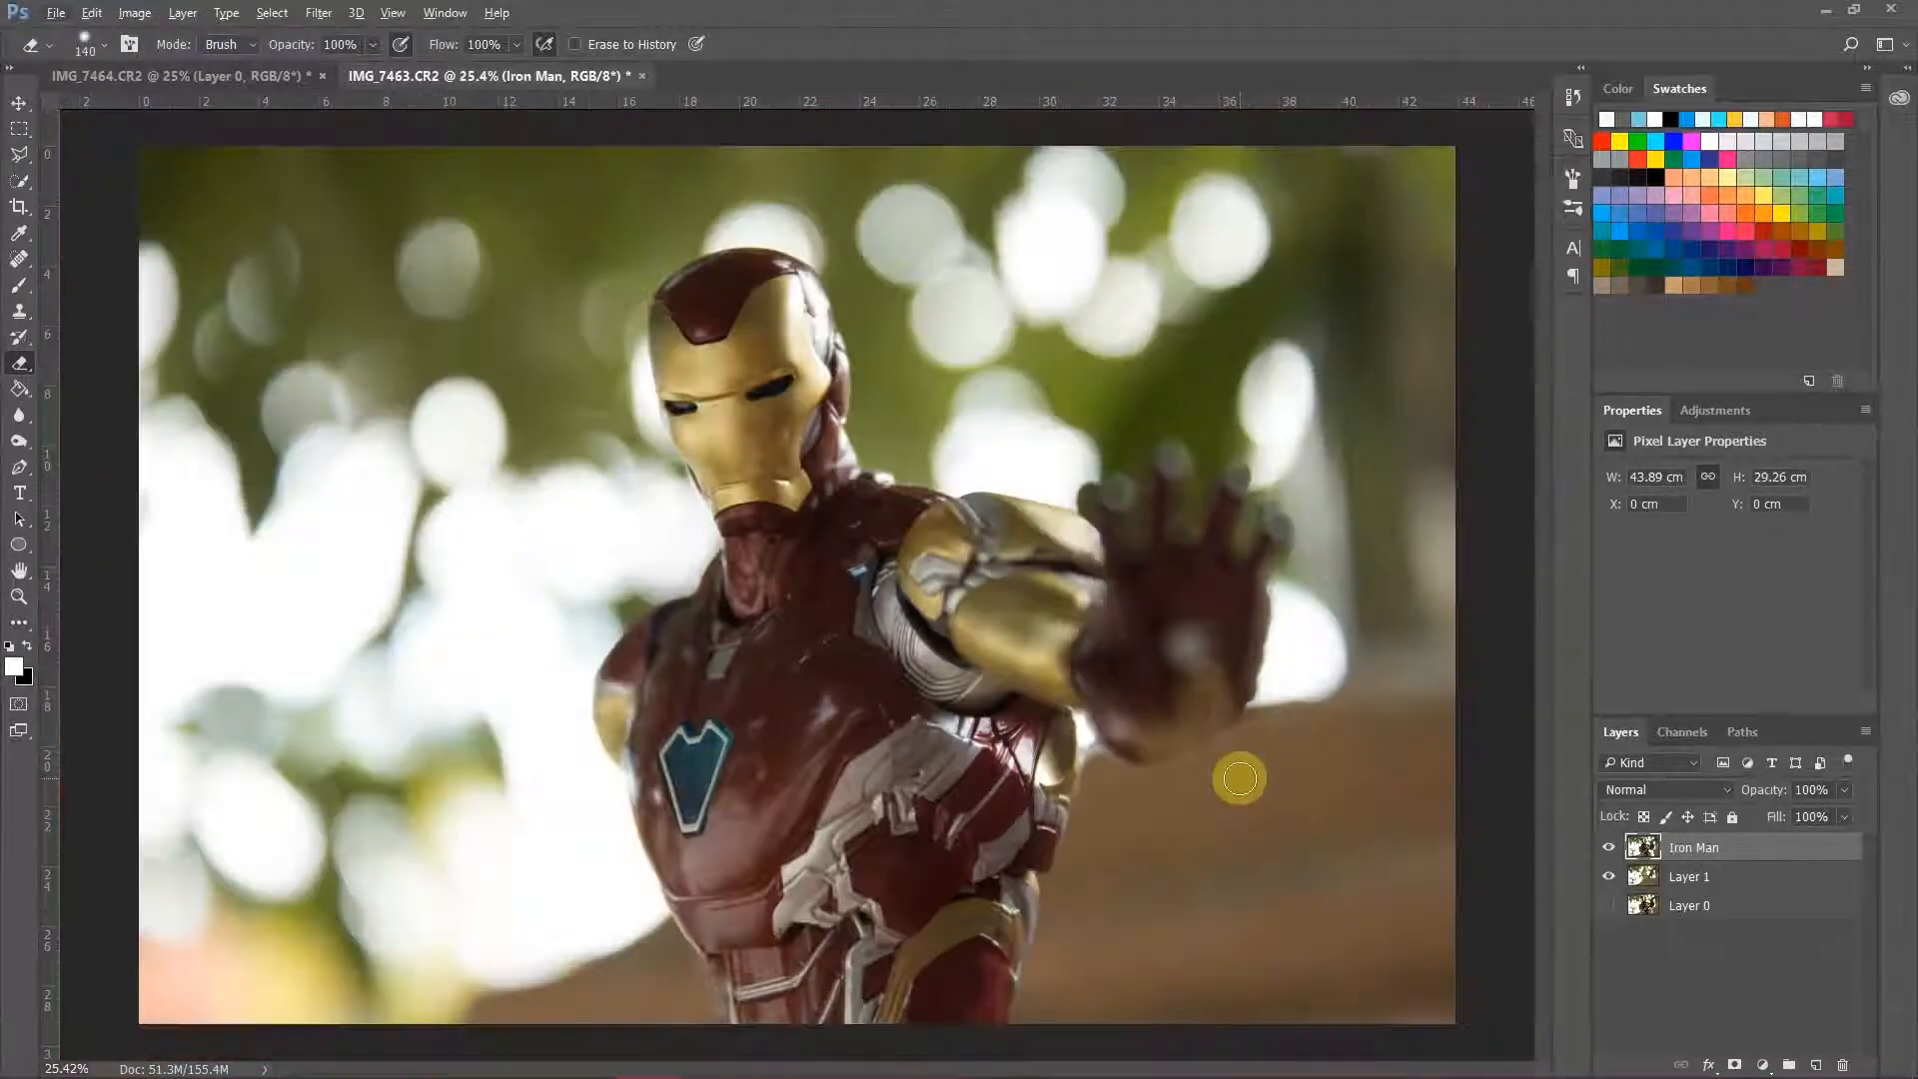
{"action": "scroll", "coordinate": [1239, 779], "scroll_direction": "up", "scroll_amount": 12}
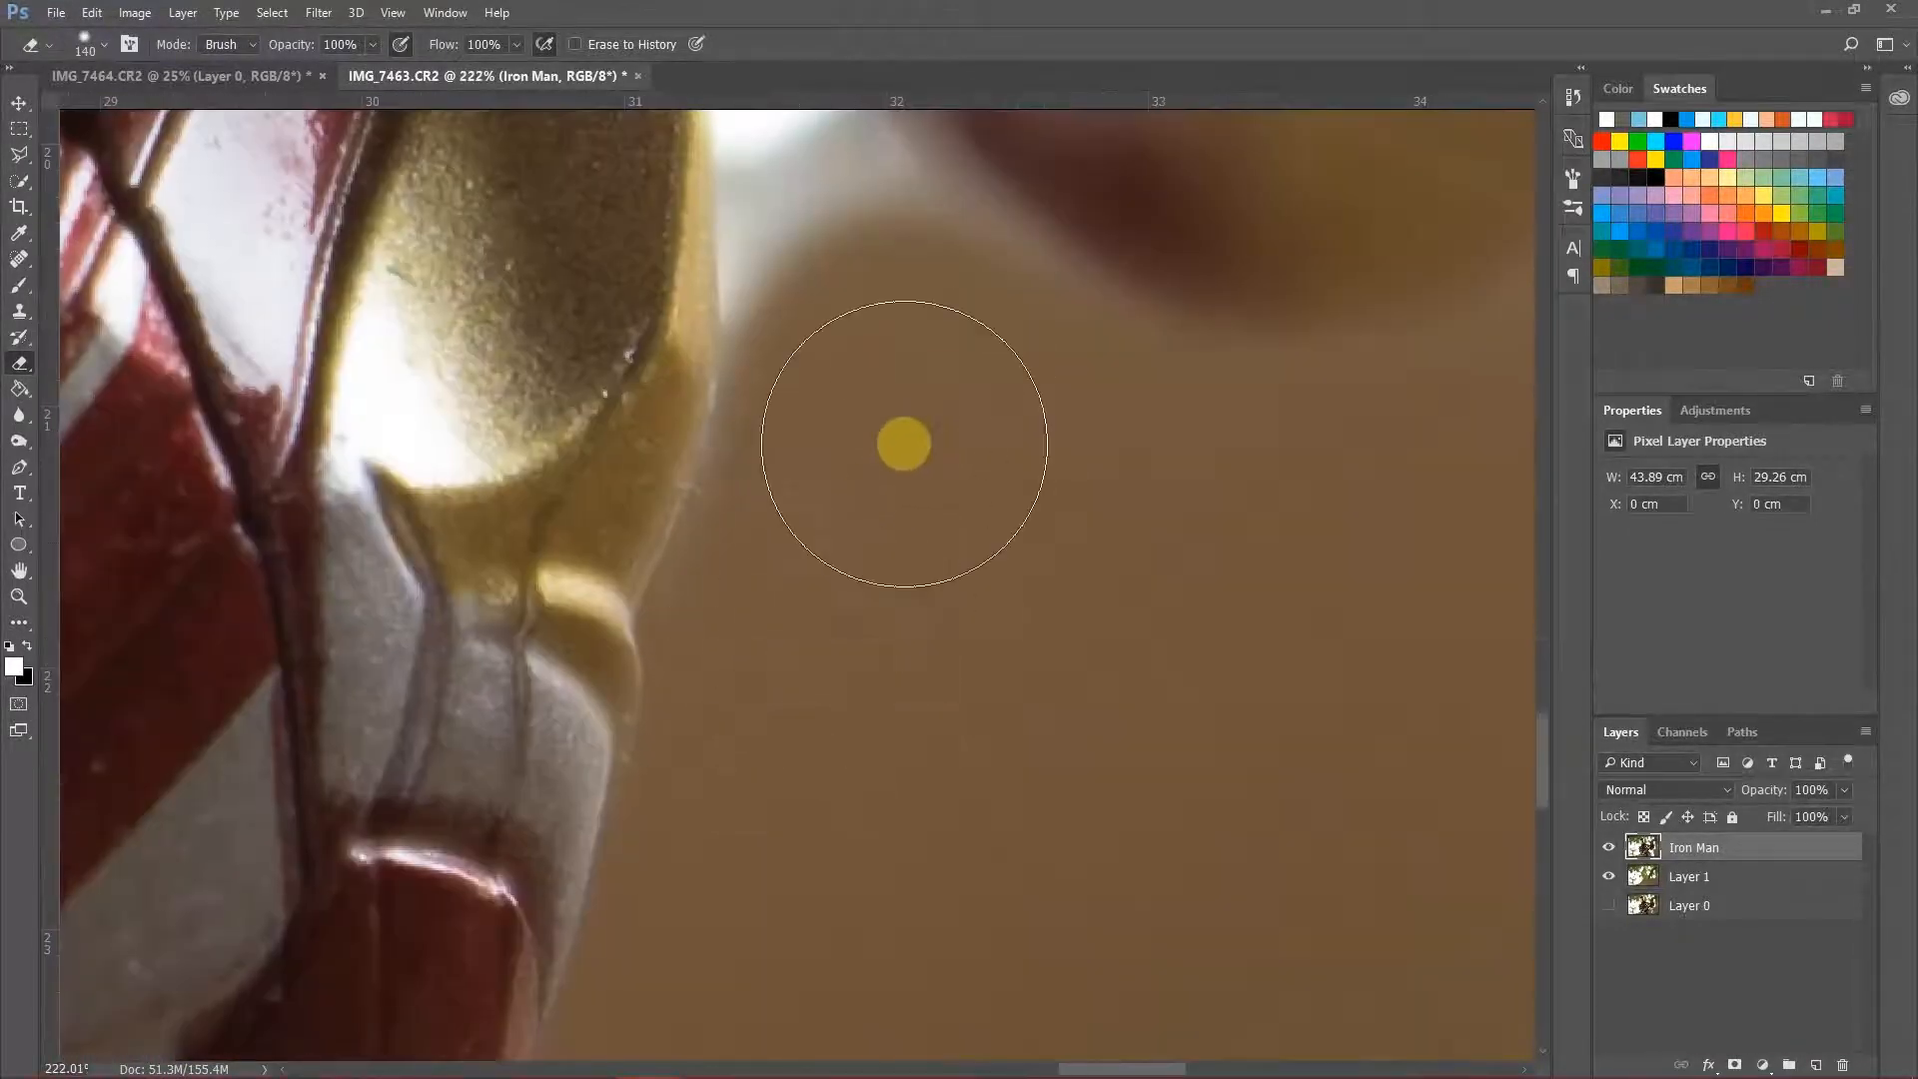
Step: Set the eraser to 40 px and erase the bright stand remains in the gap between the waist armour and the hand
{"action": "left_click_drag", "start_coordinate": [961, 240], "coordinate": [1036, 633]}
{"action": "right_click", "coordinate": [1180, 549]}
{"action": "left_click", "coordinate": [1318, 600]}
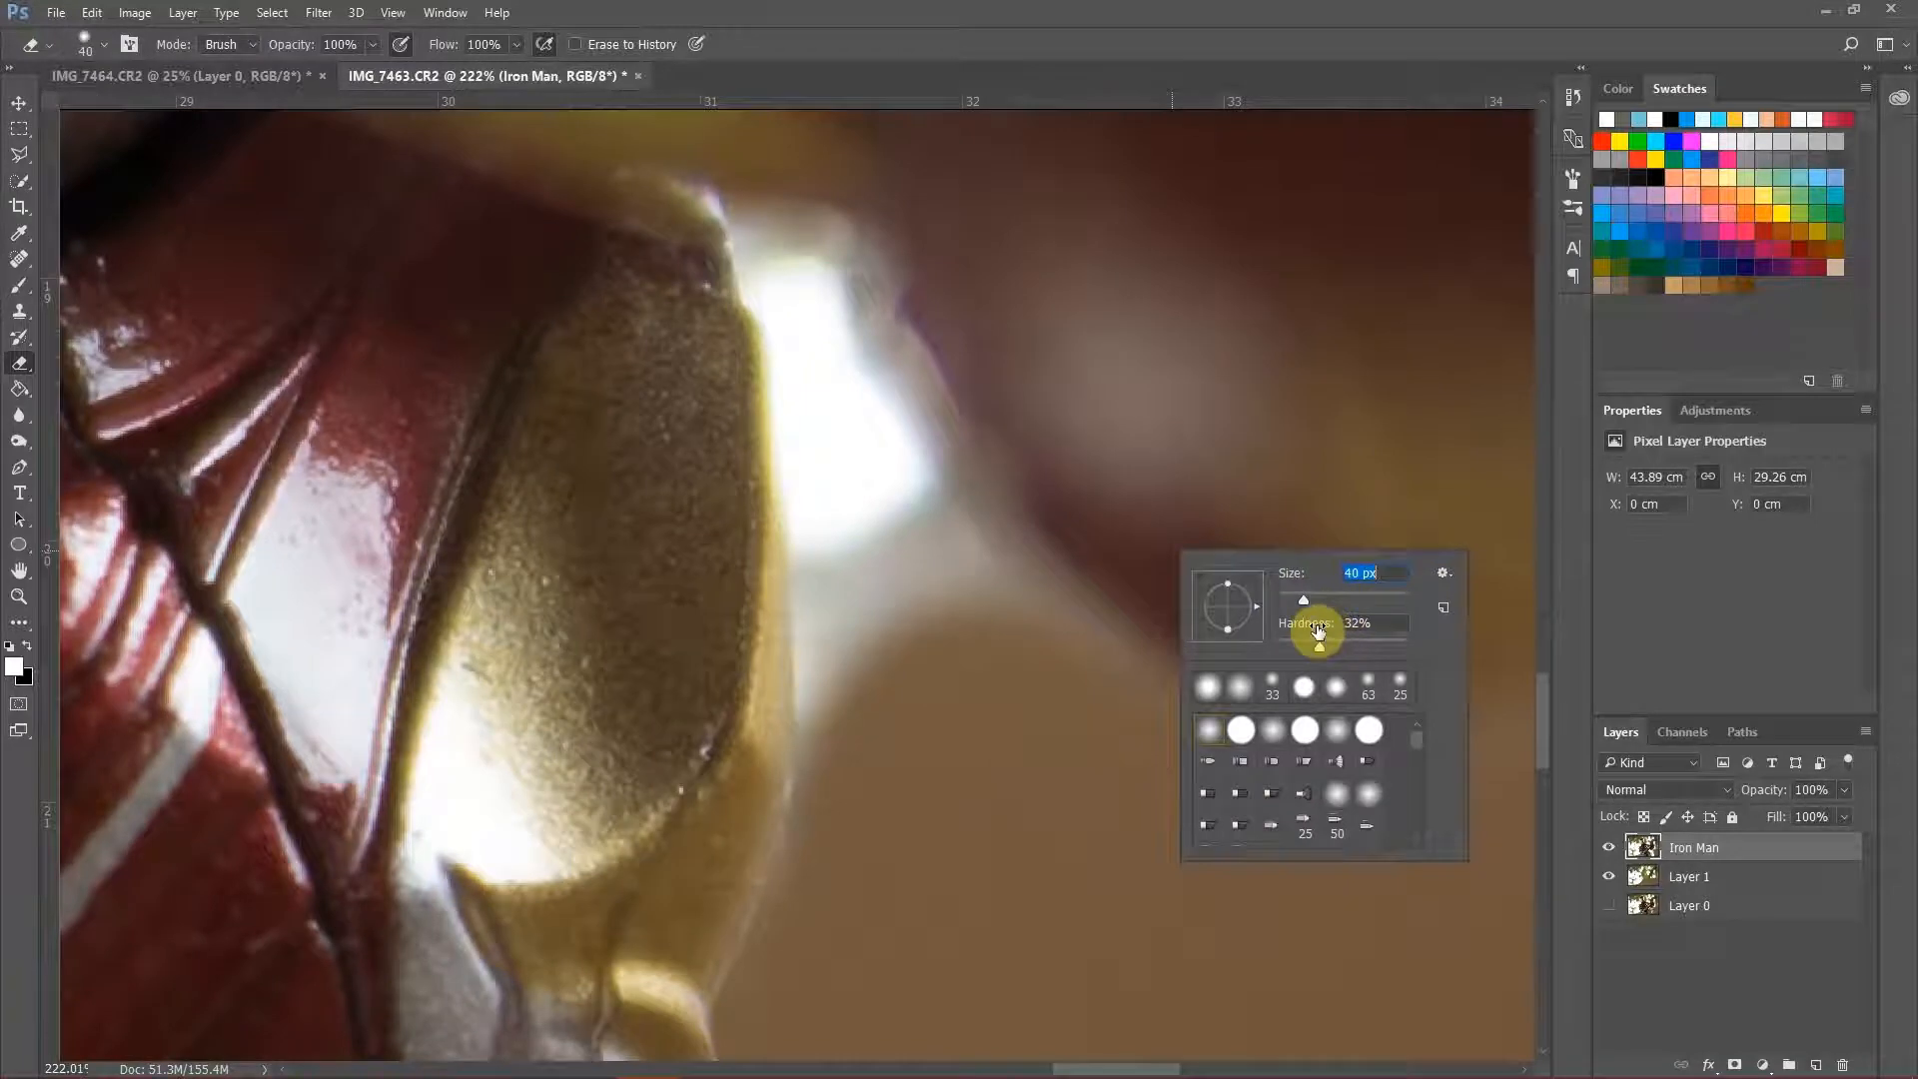
{"action": "mouse_move", "coordinate": [875, 550]}
{"action": "left_mouse_down"}
{"action": "mouse_move", "coordinate": [874, 667]}
{"action": "mouse_move", "coordinate": [897, 585]}
{"action": "mouse_move", "coordinate": [1042, 661]}
{"action": "mouse_move", "coordinate": [855, 673]}
{"action": "mouse_move", "coordinate": [846, 721]}
{"action": "mouse_move", "coordinate": [867, 465]}
{"action": "mouse_move", "coordinate": [977, 592]}
{"action": "mouse_move", "coordinate": [811, 362]}
{"action": "mouse_move", "coordinate": [790, 264]}
{"action": "mouse_move", "coordinate": [911, 454]}
{"action": "mouse_move", "coordinate": [804, 345]}
{"action": "mouse_move", "coordinate": [837, 478]}
{"action": "mouse_move", "coordinate": [849, 420]}
{"action": "left_mouse_up"}
{"action": "right_click", "coordinate": [898, 585]}
{"action": "key", "text": "Return"}
{"action": "scroll", "coordinate": [869, 417], "scroll_direction": "up", "scroll_amount": 3}
{"action": "right_click", "coordinate": [870, 416]}
{"action": "left_click_drag", "start_coordinate": [776, 323], "coordinate": [850, 655]}
{"action": "left_click_drag", "start_coordinate": [904, 709], "coordinate": [989, 326]}
{"action": "mouse_move", "coordinate": [954, 430]}
{"action": "left_mouse_down"}
{"action": "mouse_move", "coordinate": [968, 852]}
{"action": "mouse_move", "coordinate": [912, 448]}
{"action": "left_mouse_up"}
{"action": "left_click_drag", "start_coordinate": [926, 373], "coordinate": [1041, 696]}
{"action": "mouse_move", "coordinate": [926, 462]}
{"action": "left_mouse_down"}
{"action": "mouse_move", "coordinate": [959, 462]}
{"action": "mouse_move", "coordinate": [996, 542]}
{"action": "mouse_move", "coordinate": [1006, 750]}
{"action": "mouse_move", "coordinate": [1002, 690]}
{"action": "left_mouse_up"}
{"action": "mouse_move", "coordinate": [1010, 826]}
{"action": "left_mouse_down"}
{"action": "mouse_move", "coordinate": [809, 420]}
{"action": "mouse_move", "coordinate": [846, 666]}
{"action": "left_mouse_up"}
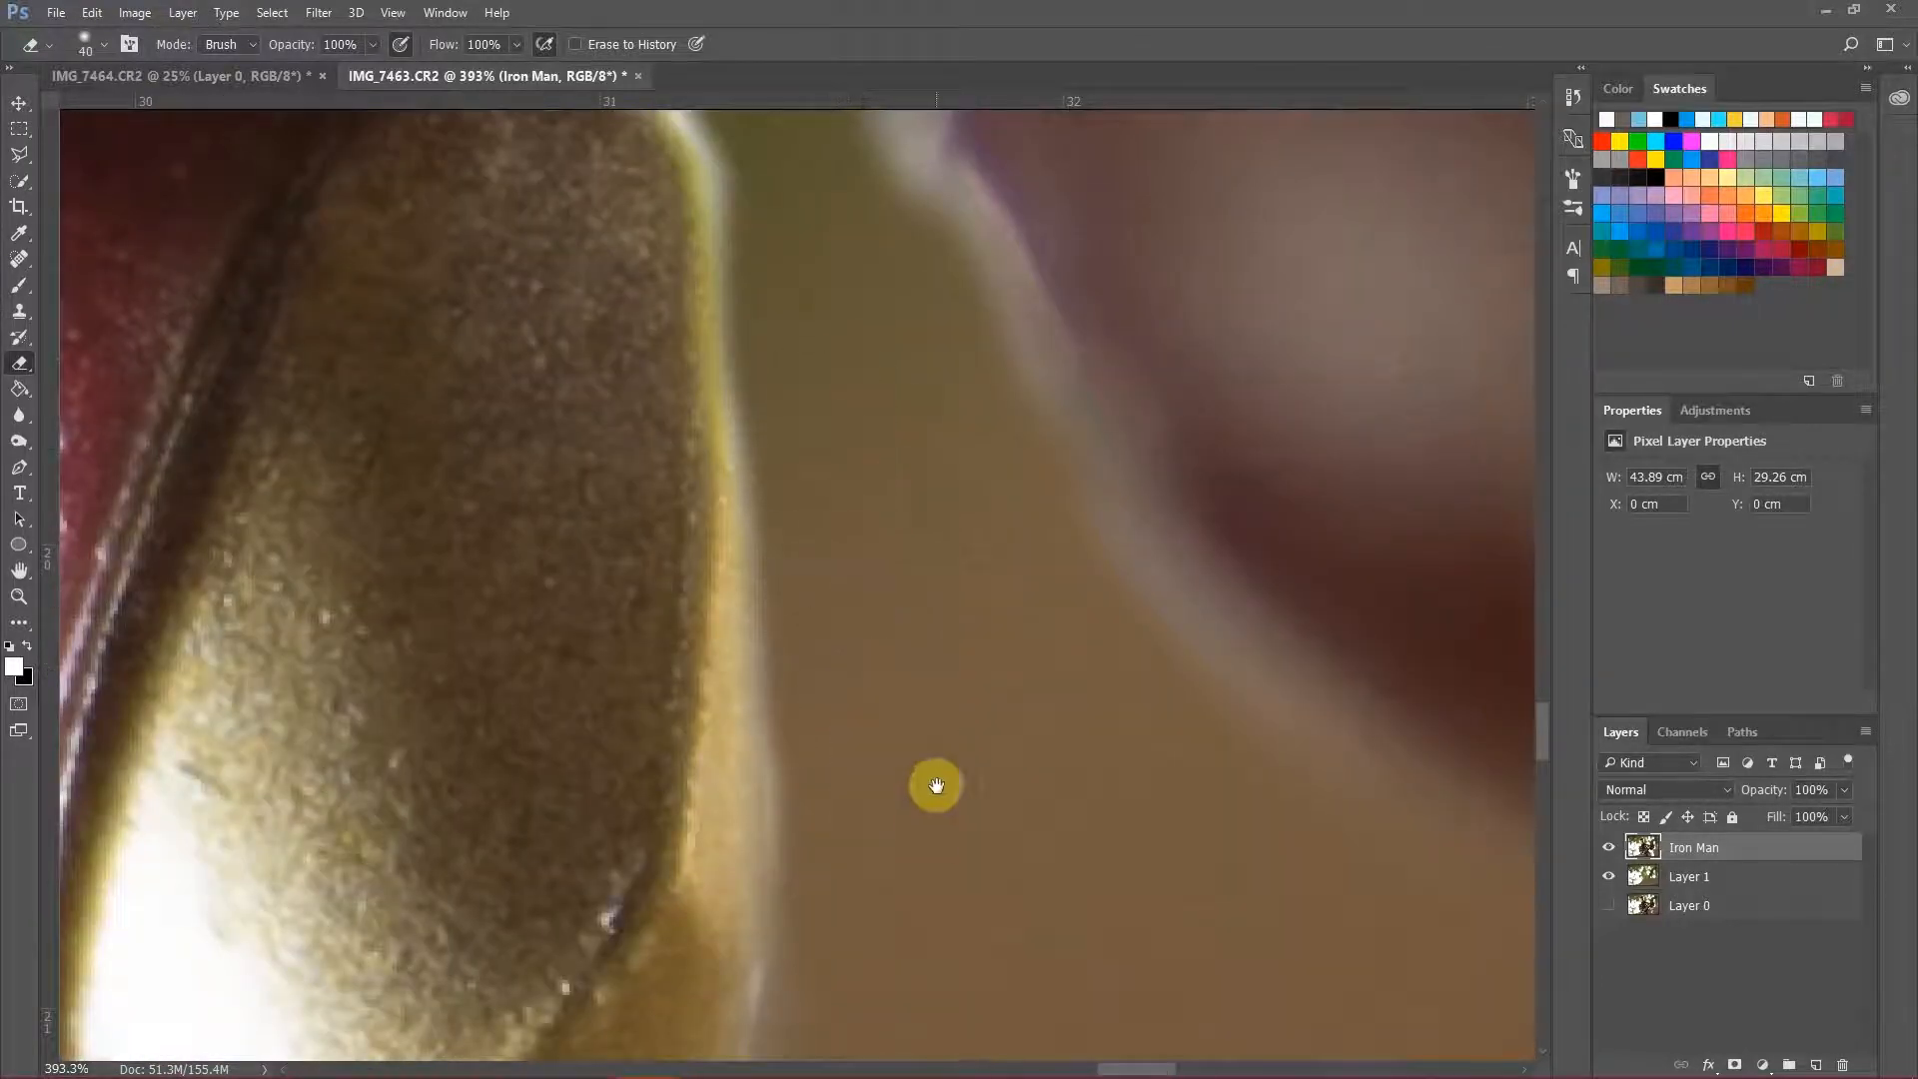
Step: Erase the pale fringe along the gold side armour and the facing edge of the hand with the 40 px eraser
{"action": "left_click_drag", "start_coordinate": [935, 786], "coordinate": [904, 444]}
{"action": "left_click_drag", "start_coordinate": [788, 389], "coordinate": [833, 530]}
{"action": "left_click_drag", "start_coordinate": [921, 326], "coordinate": [1009, 749]}
{"action": "left_click_drag", "start_coordinate": [856, 240], "coordinate": [895, 600]}
Step: Set the eraser to 28 px and erase the pale stand residue at the top of the gap and along the hand's edge
{"action": "scroll", "coordinate": [895, 600], "scroll_direction": "up", "scroll_amount": 7}
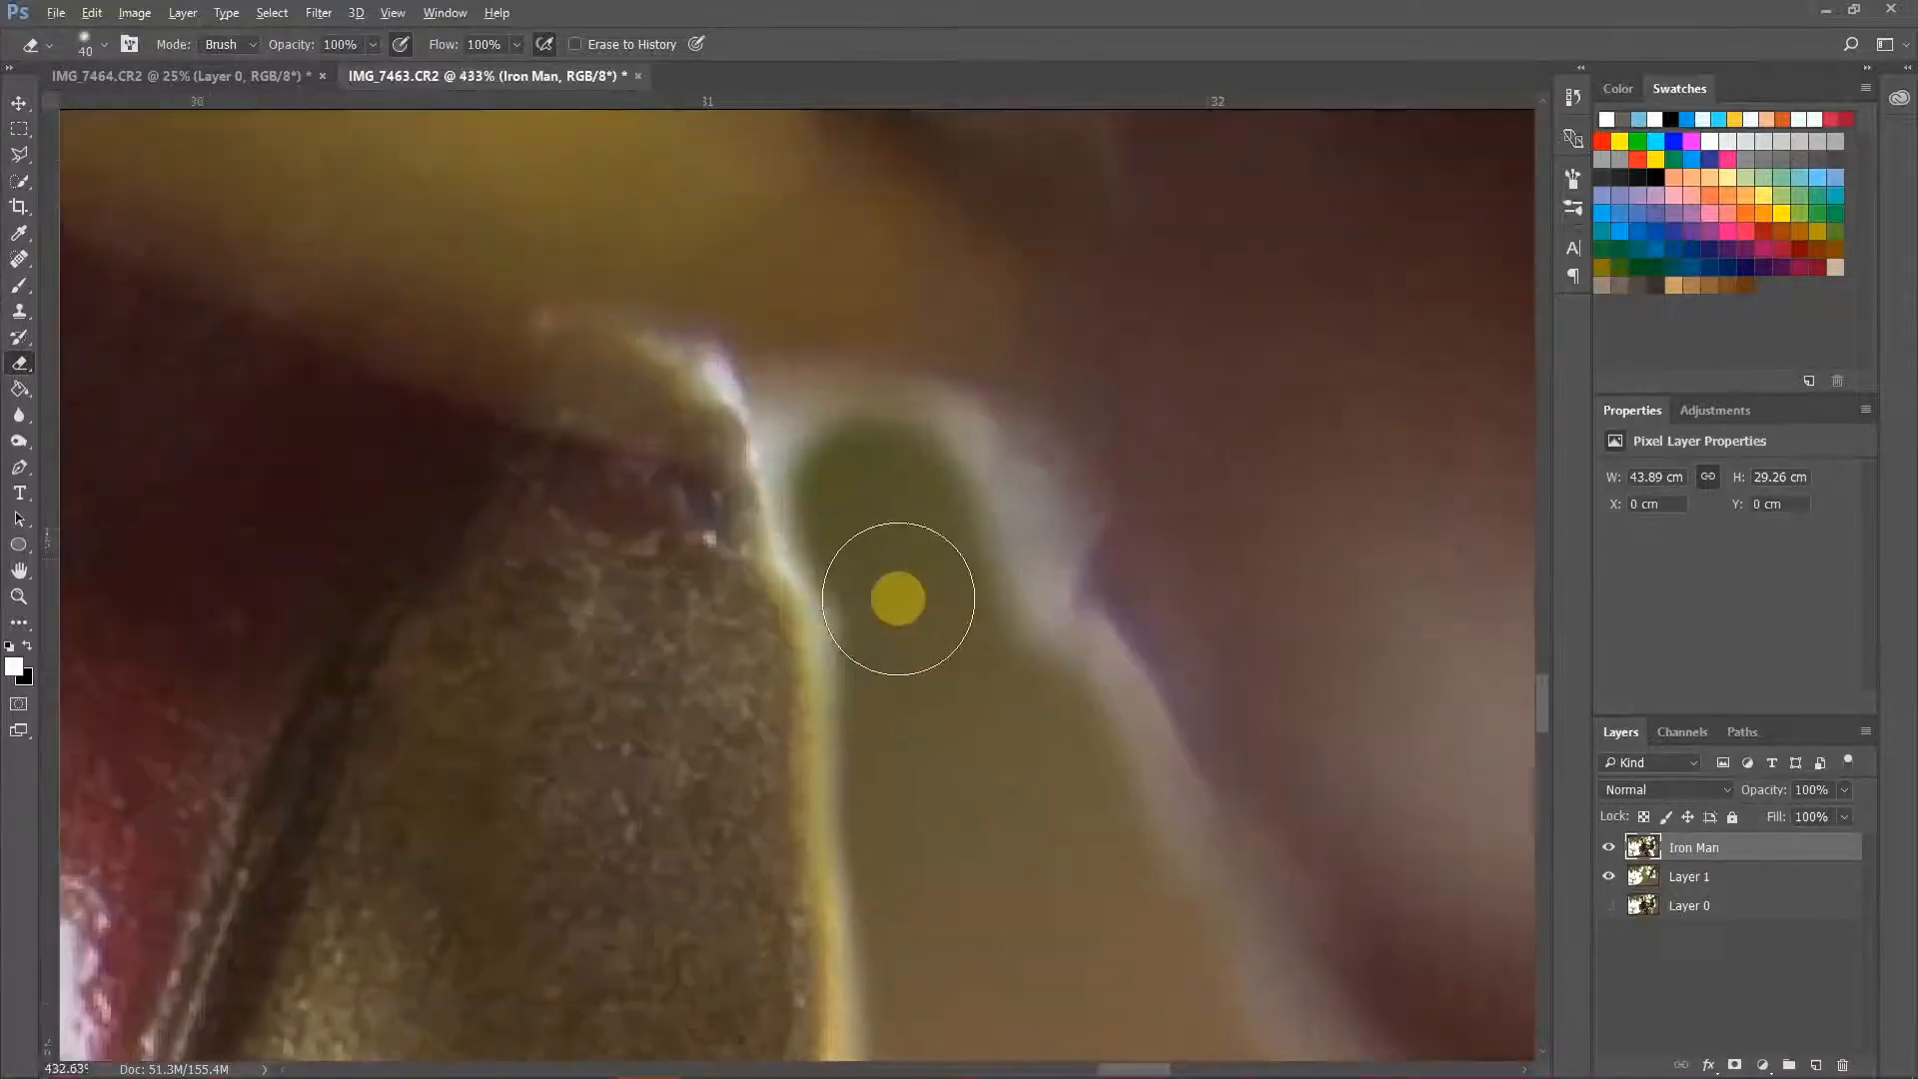
{"action": "right_click", "coordinate": [943, 558]}
{"action": "left_click_drag", "start_coordinate": [1070, 584], "coordinate": [1066, 584]}
{"action": "key", "text": "Return"}
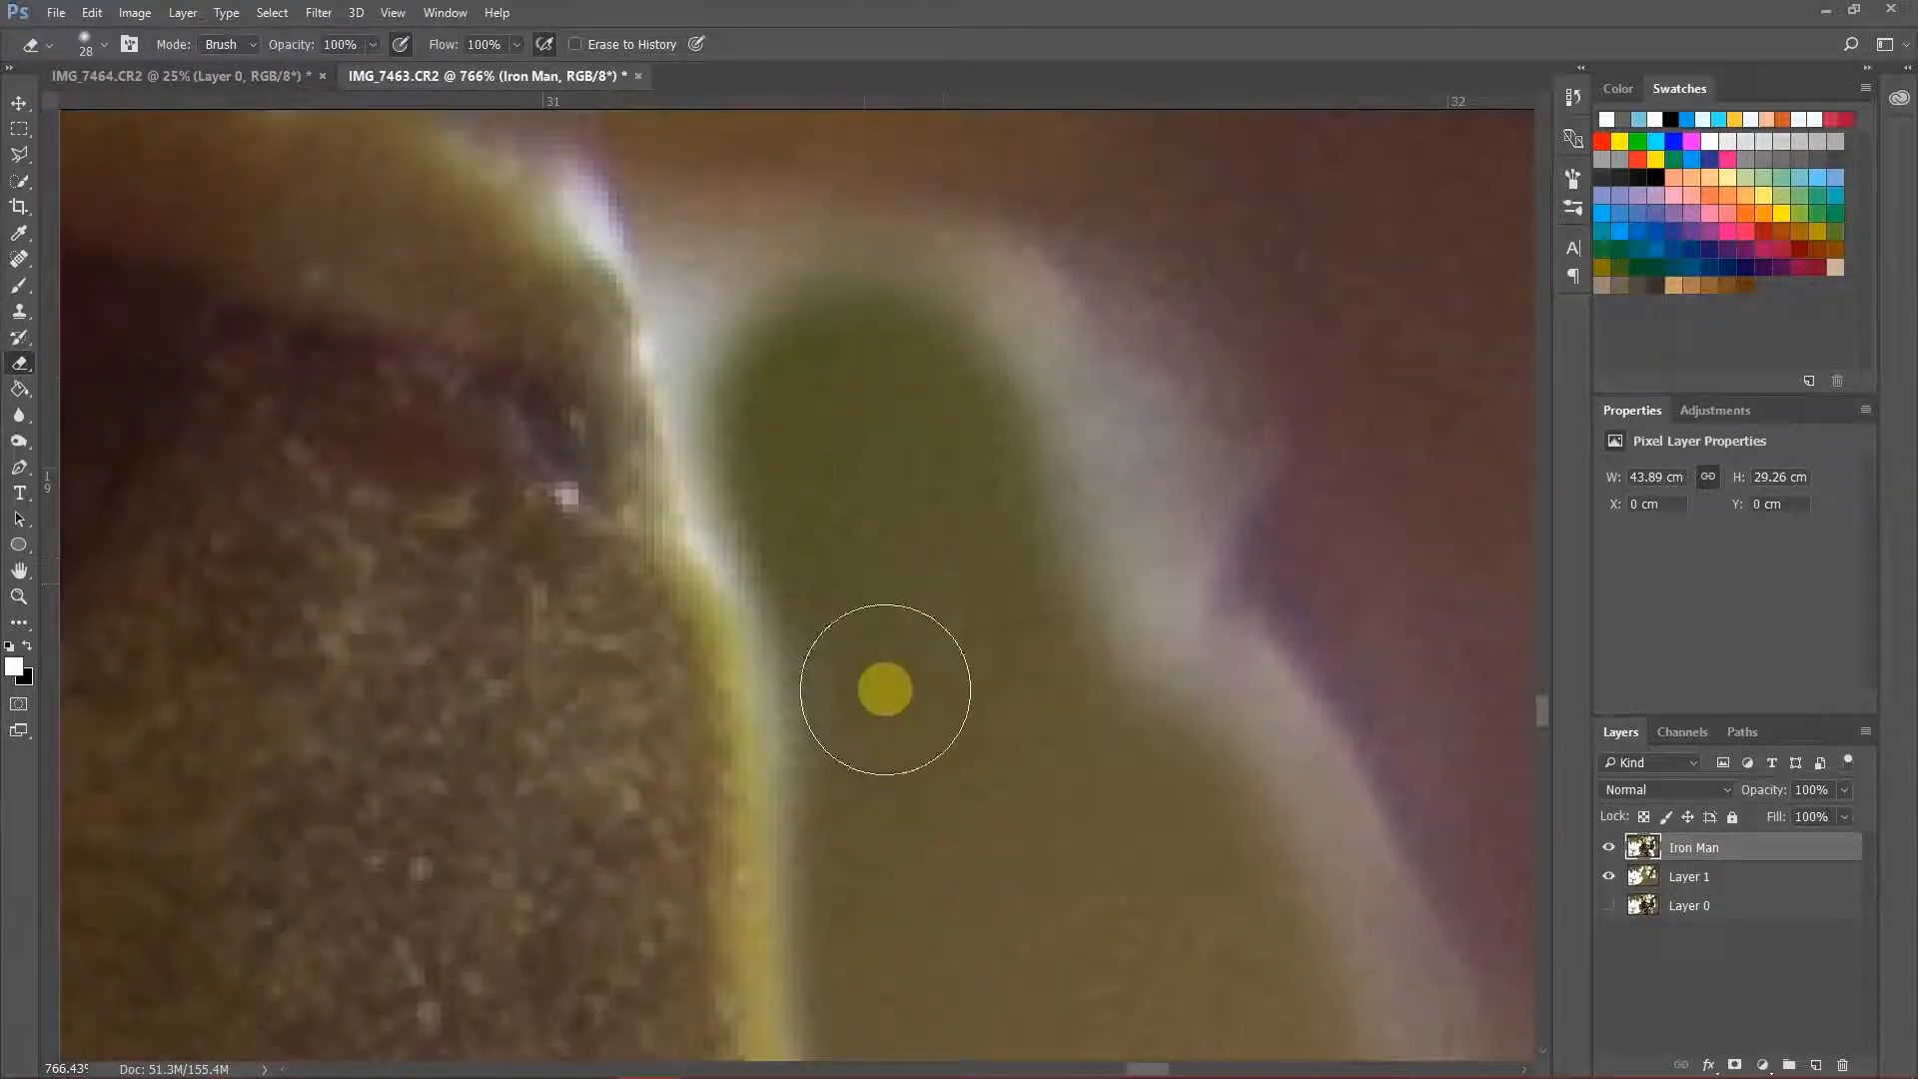
{"action": "mouse_move", "coordinate": [882, 685]}
{"action": "left_mouse_down"}
{"action": "mouse_move", "coordinate": [770, 343]}
{"action": "mouse_move", "coordinate": [925, 343]}
{"action": "mouse_move", "coordinate": [1029, 641]}
{"action": "mouse_move", "coordinate": [993, 496]}
{"action": "mouse_move", "coordinate": [720, 496]}
{"action": "mouse_move", "coordinate": [848, 647]}
{"action": "mouse_move", "coordinate": [911, 233]}
{"action": "left_mouse_up"}
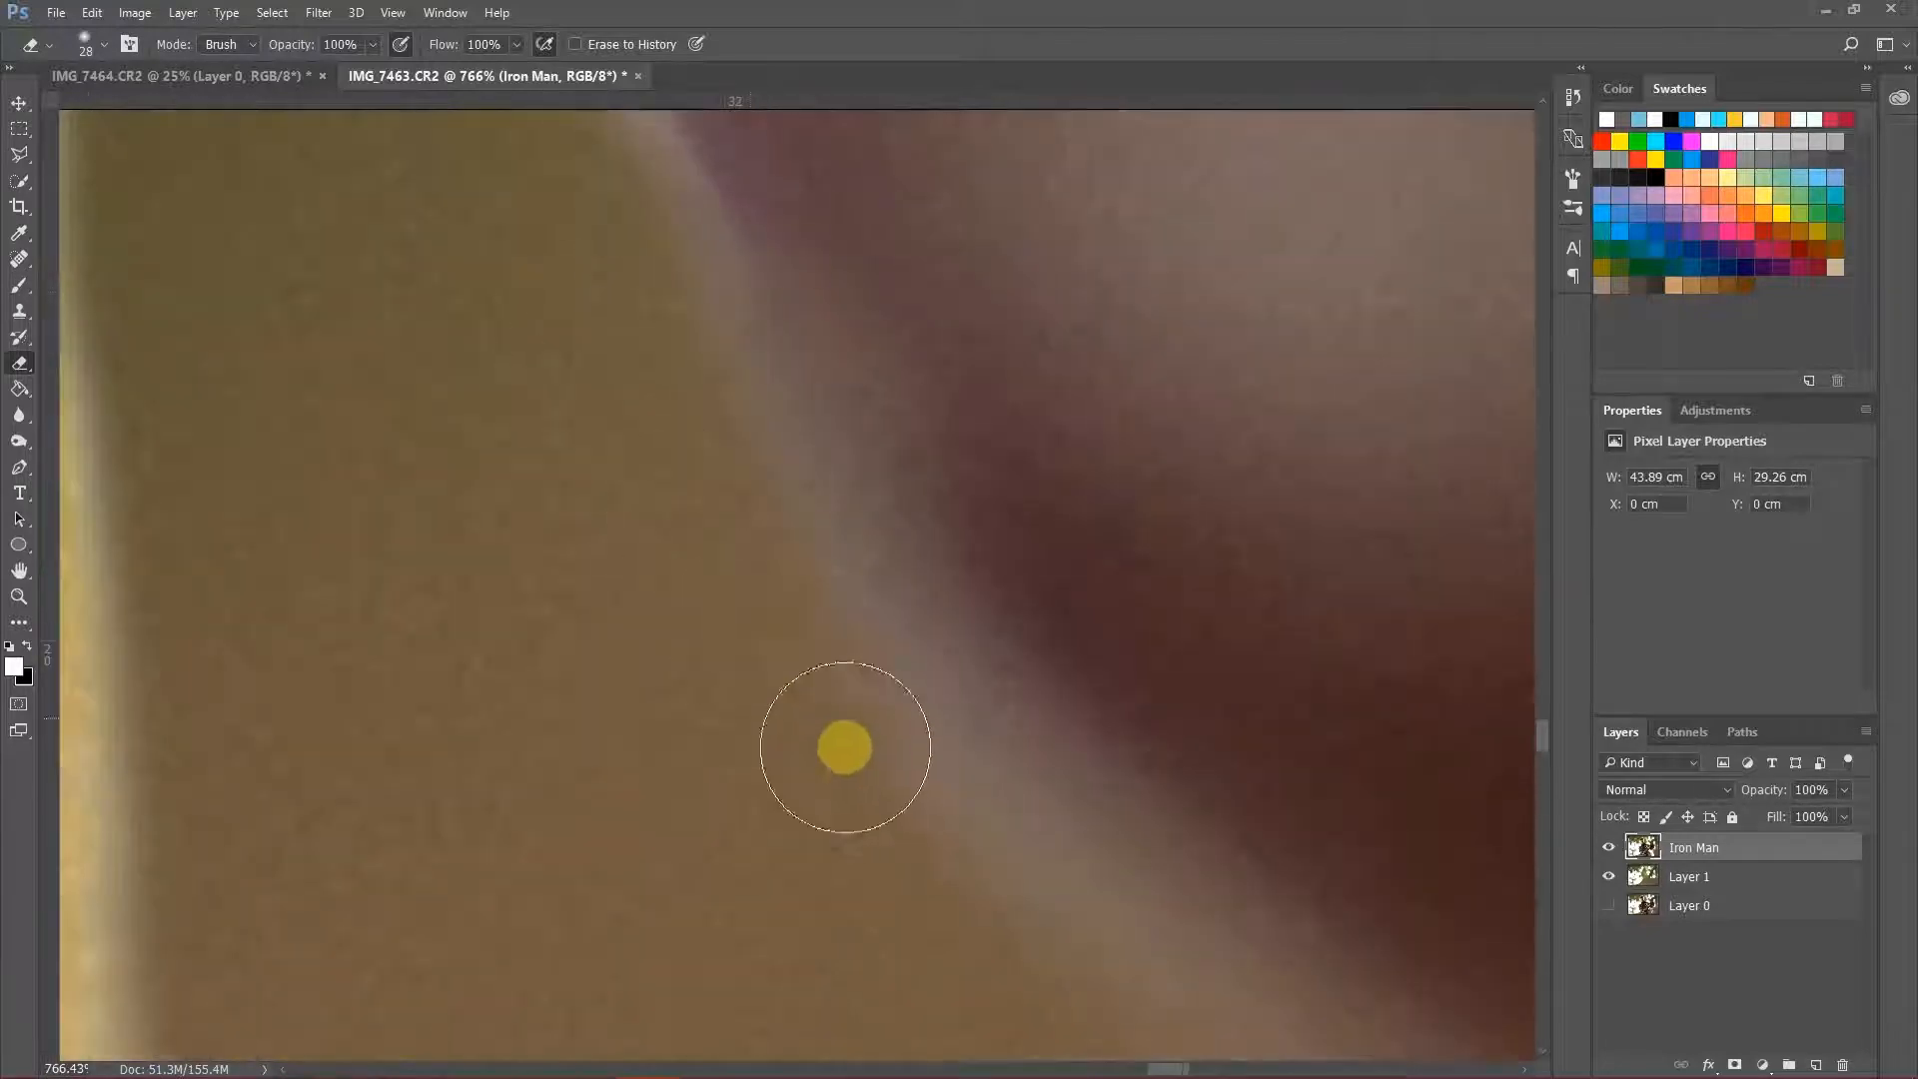
{"action": "scroll", "coordinate": [749, 343], "scroll_direction": "down", "scroll_amount": 3}
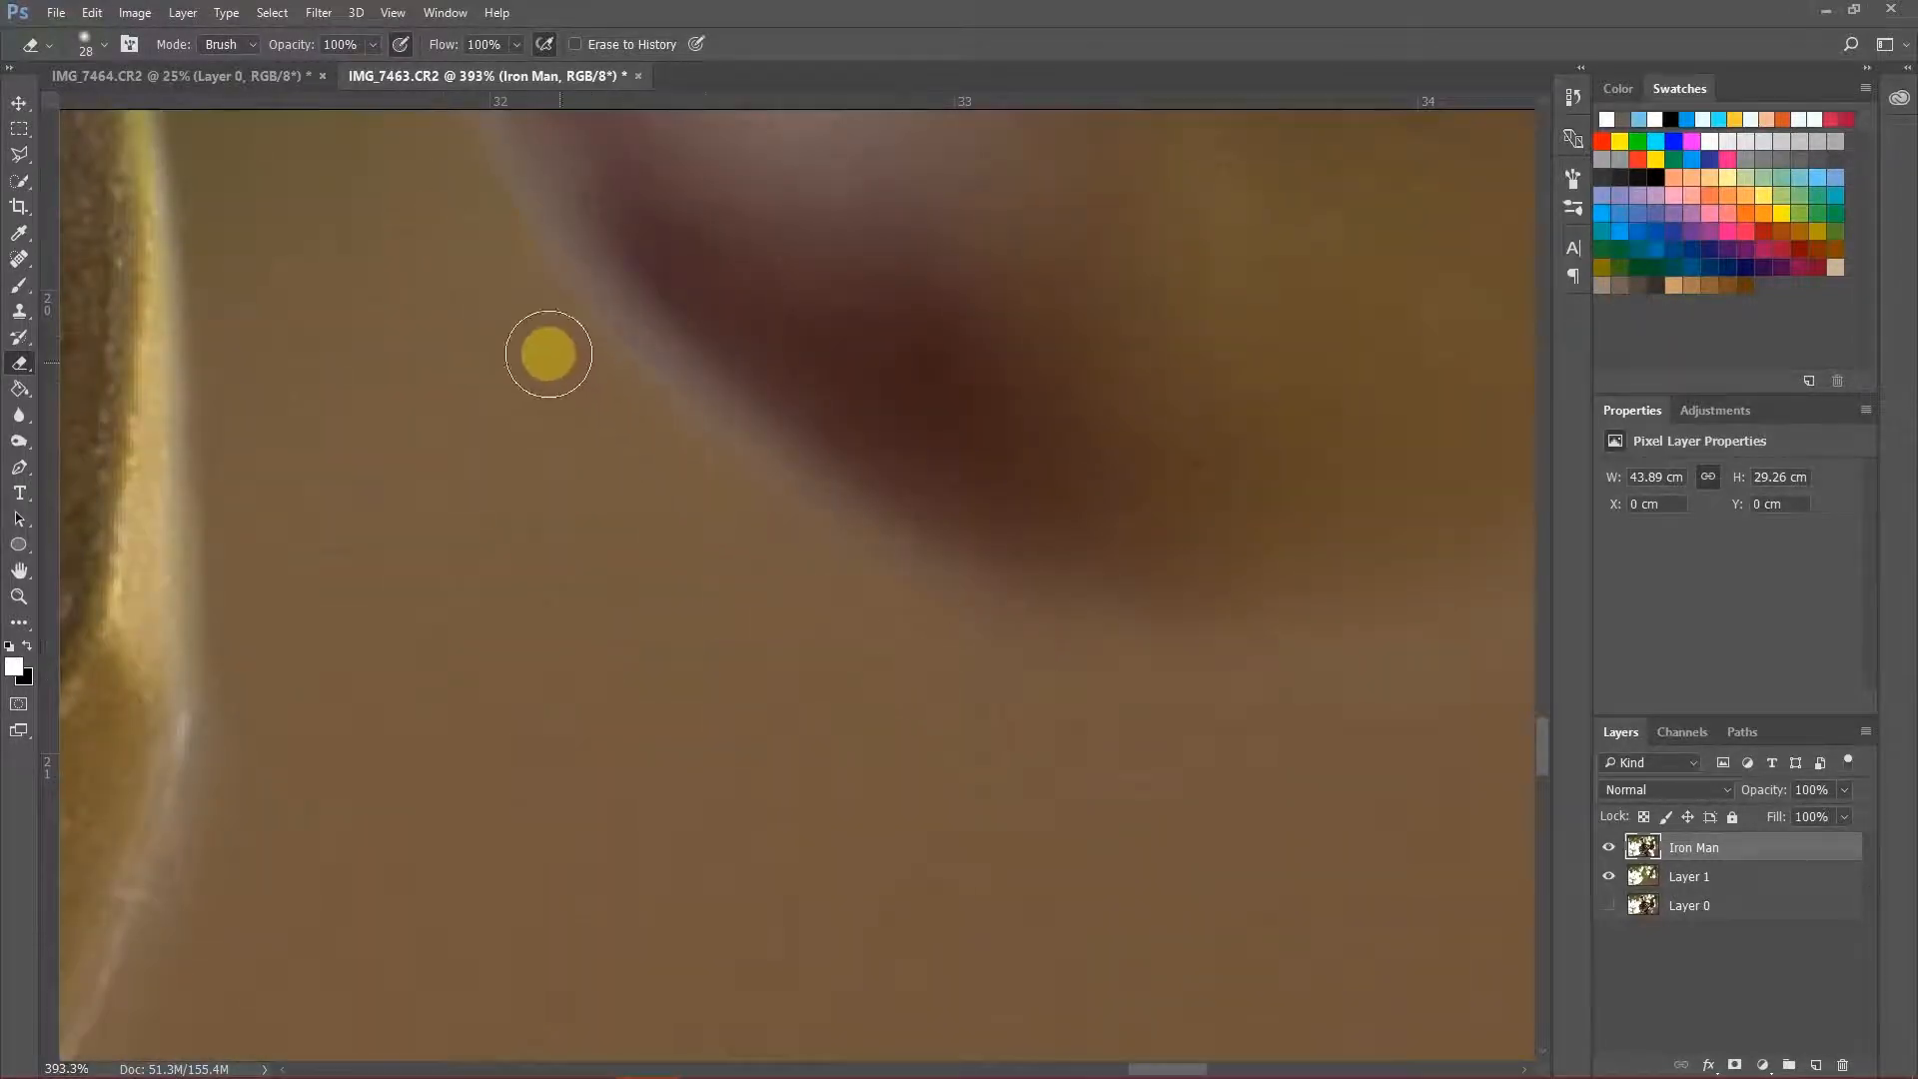
{"action": "scroll", "coordinate": [642, 257], "scroll_direction": "down", "scroll_amount": 3}
{"action": "scroll", "coordinate": [1039, 642], "scroll_direction": "up", "scroll_amount": 6}
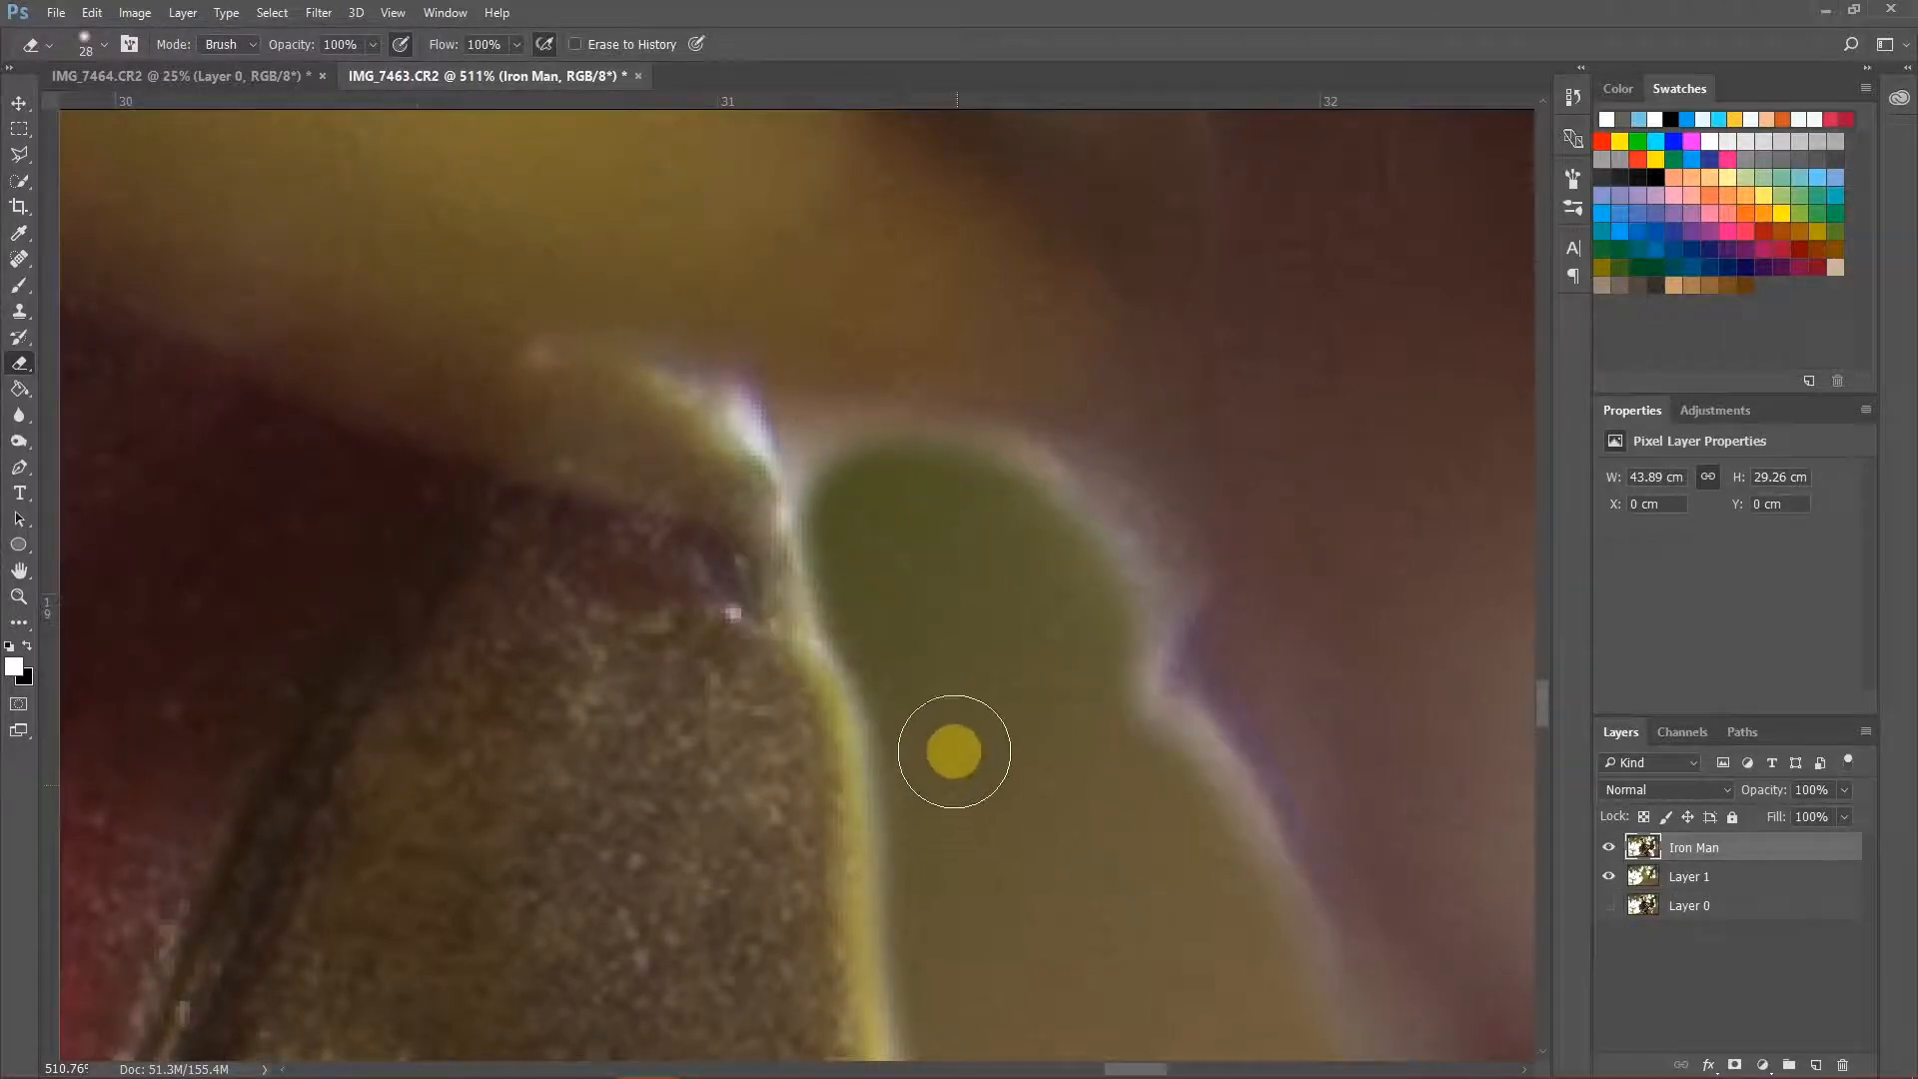
{"action": "scroll", "coordinate": [1070, 706], "scroll_direction": "down", "scroll_amount": 12}
{"action": "scroll", "coordinate": [1087, 659], "scroll_direction": "down", "scroll_amount": 1}
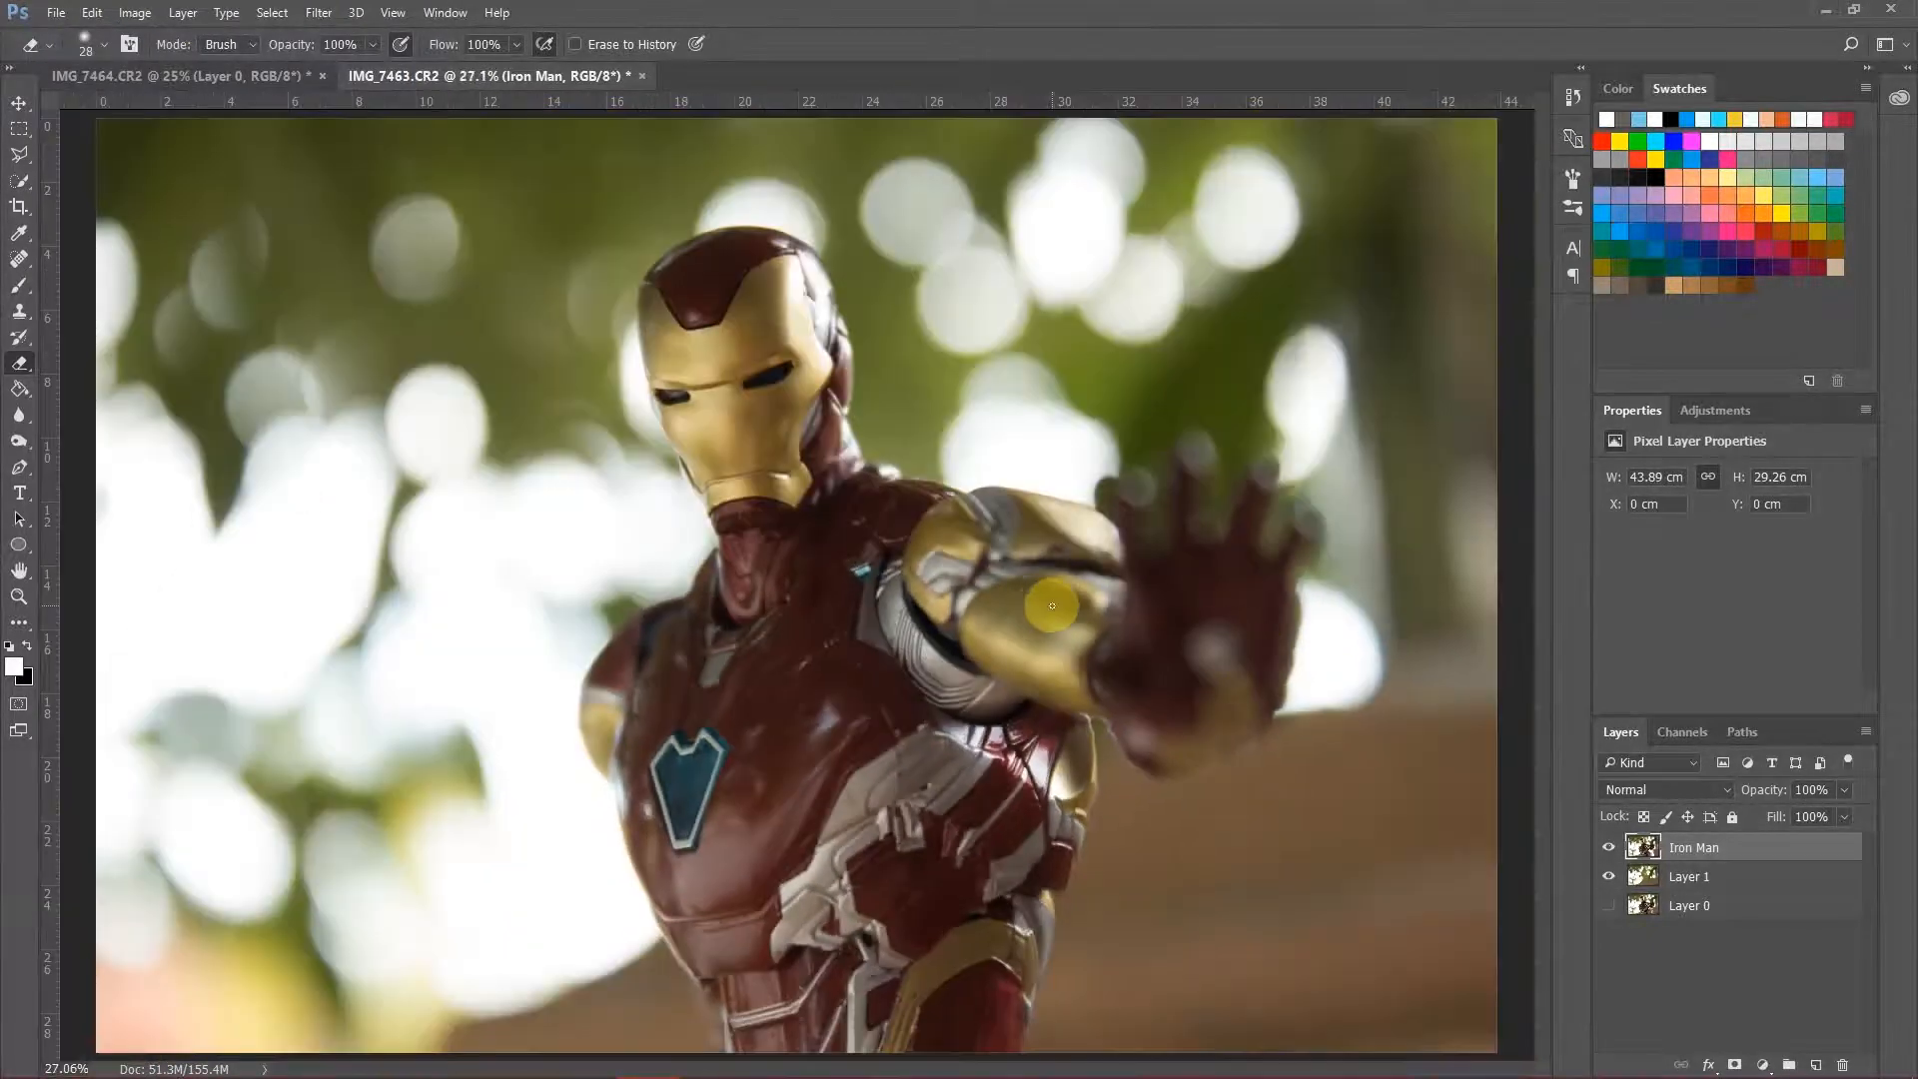
Step: Reduce the eraser to 15 px and erase the remaining residue beneath the forearm at the top of the gap
{"action": "scroll", "coordinate": [1052, 606], "scroll_direction": "up", "scroll_amount": 10}
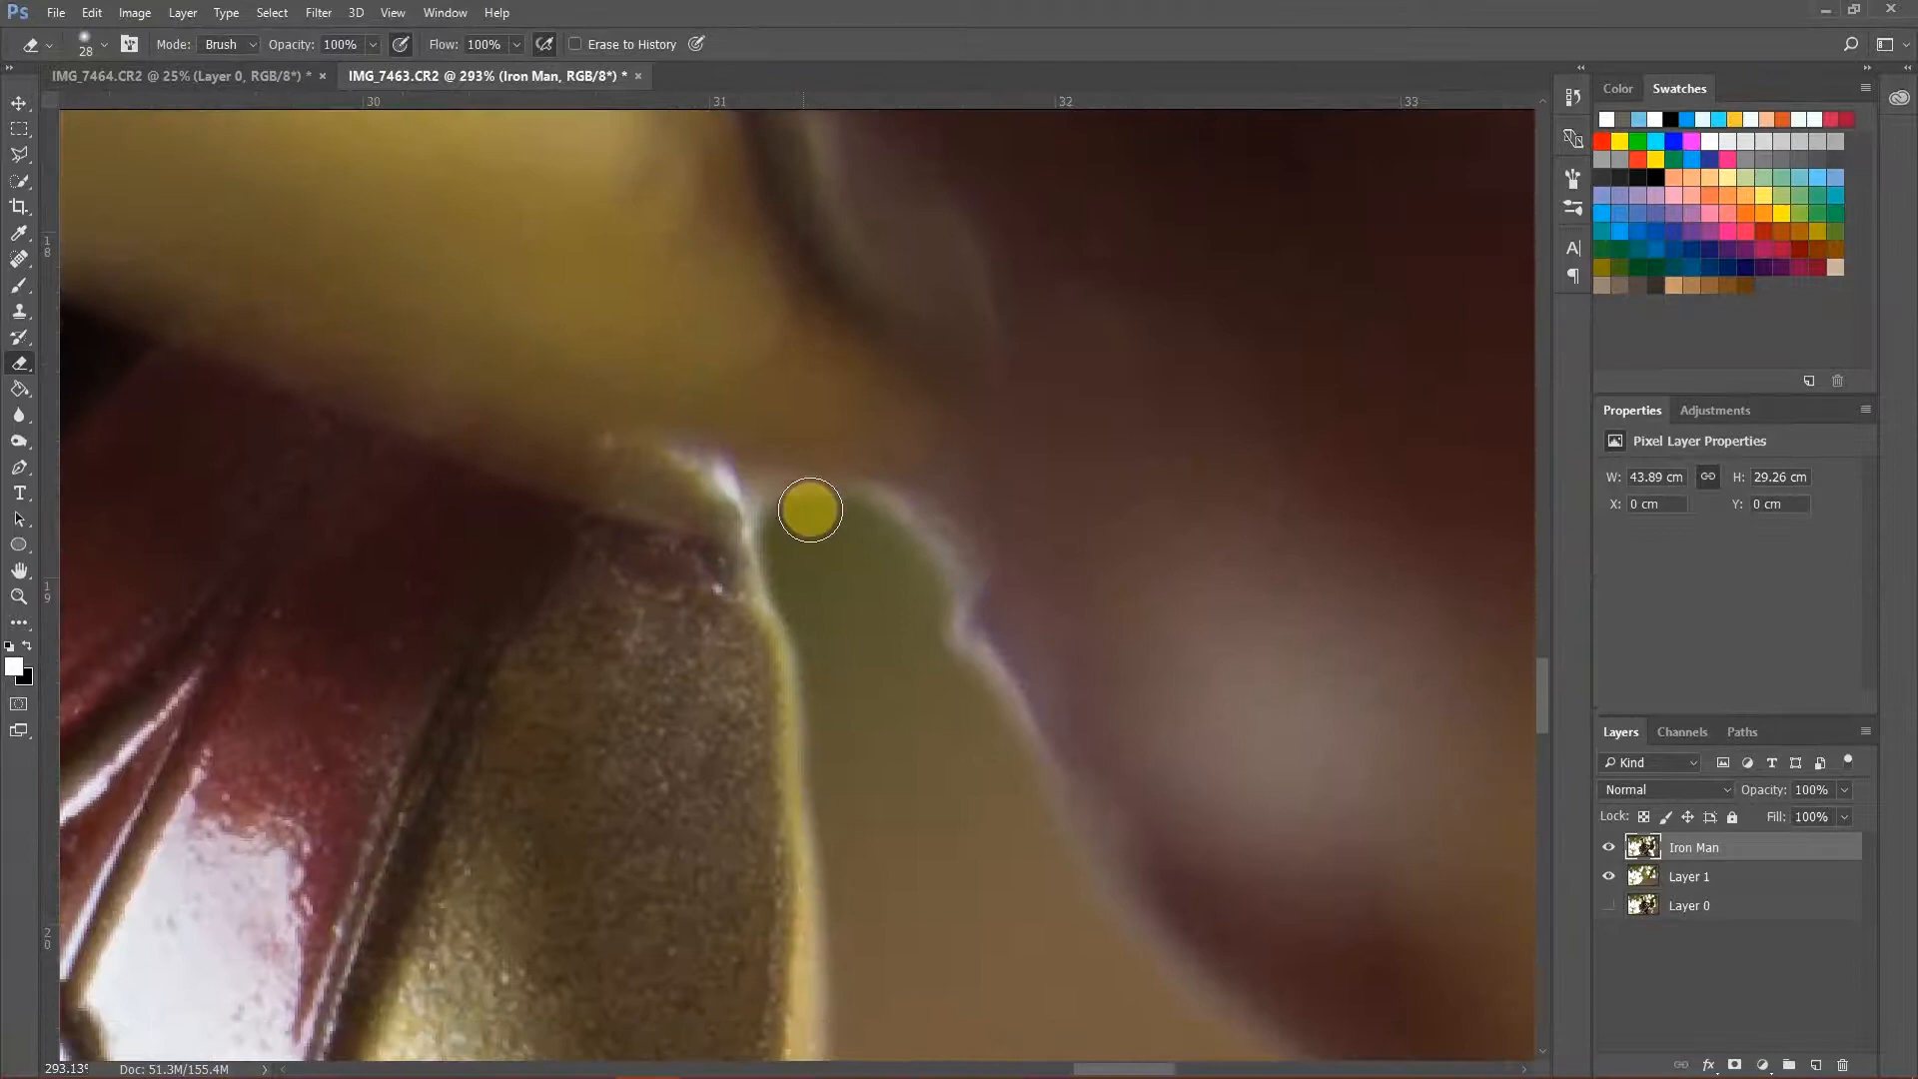
{"action": "right_click", "coordinate": [807, 511]}
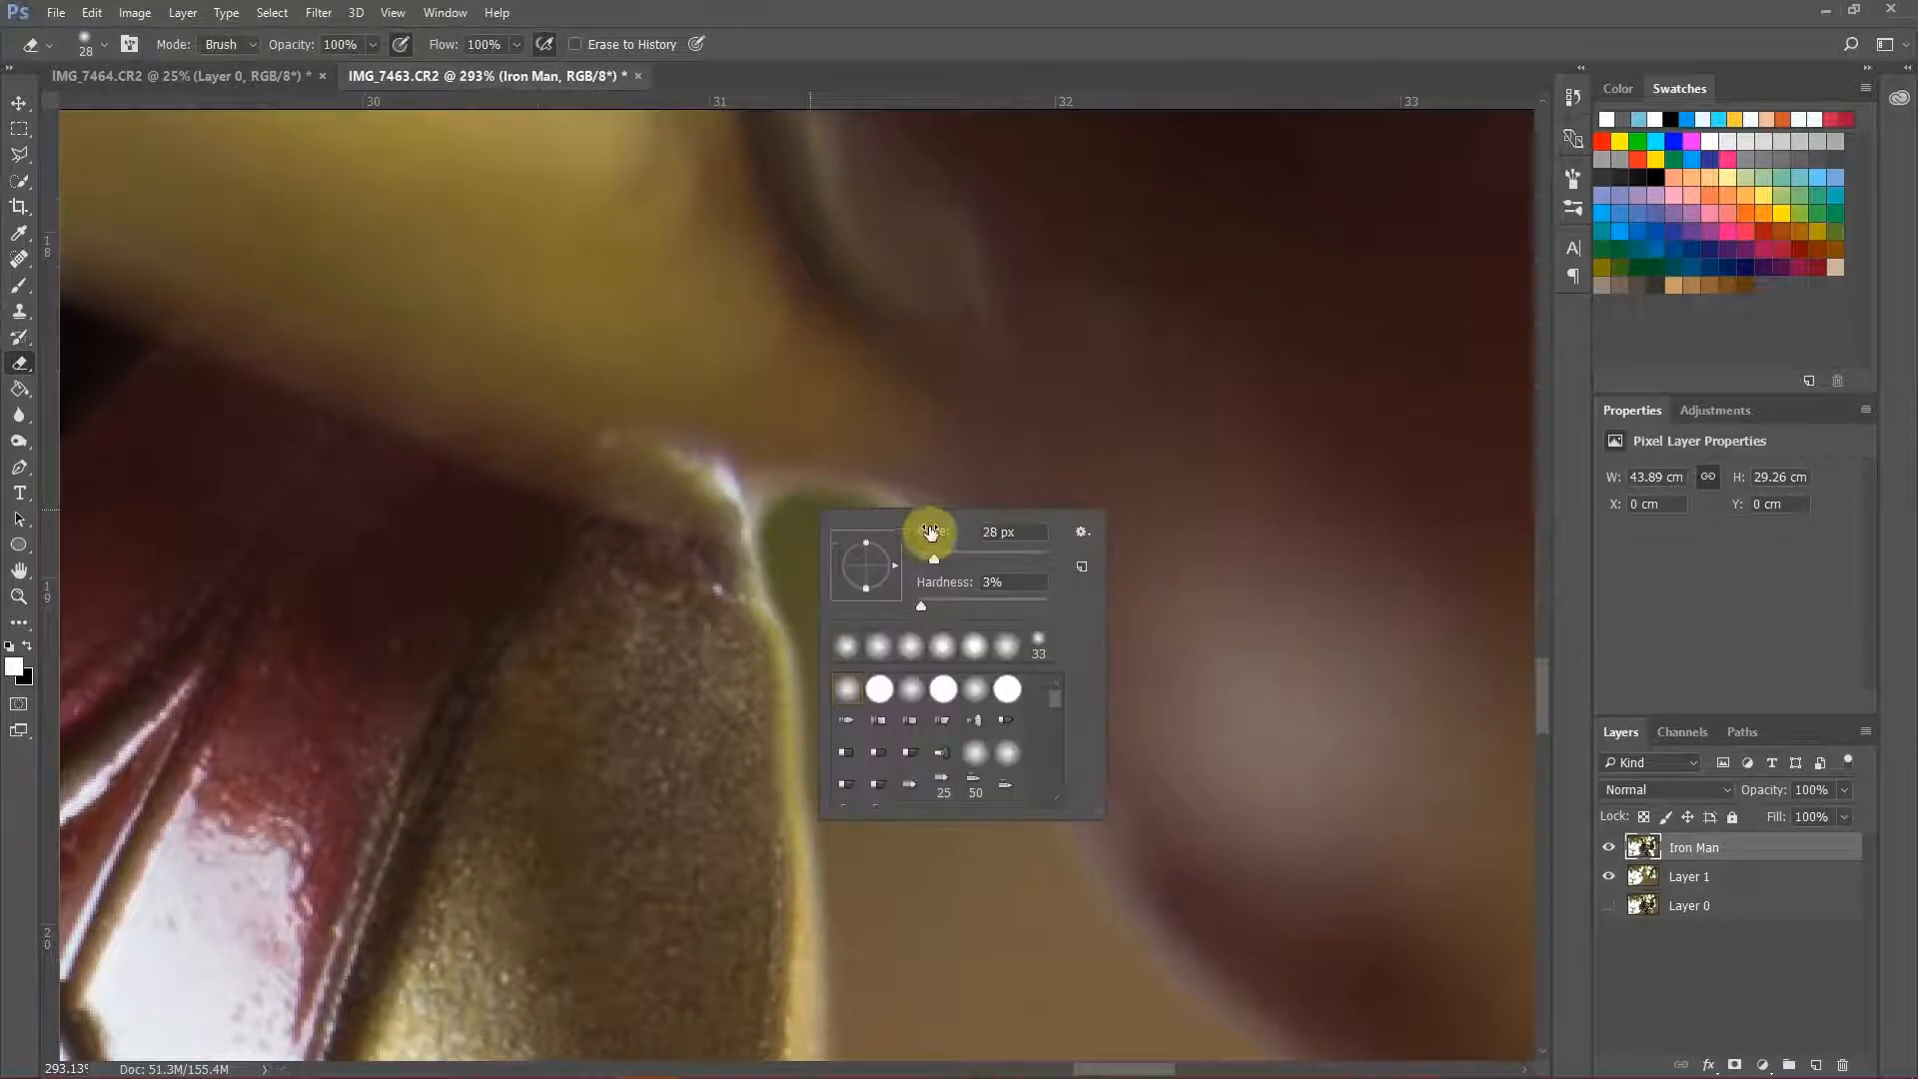
{"action": "key", "text": "Return"}
{"action": "scroll", "coordinate": [737, 513], "scroll_direction": "up", "scroll_amount": 5}
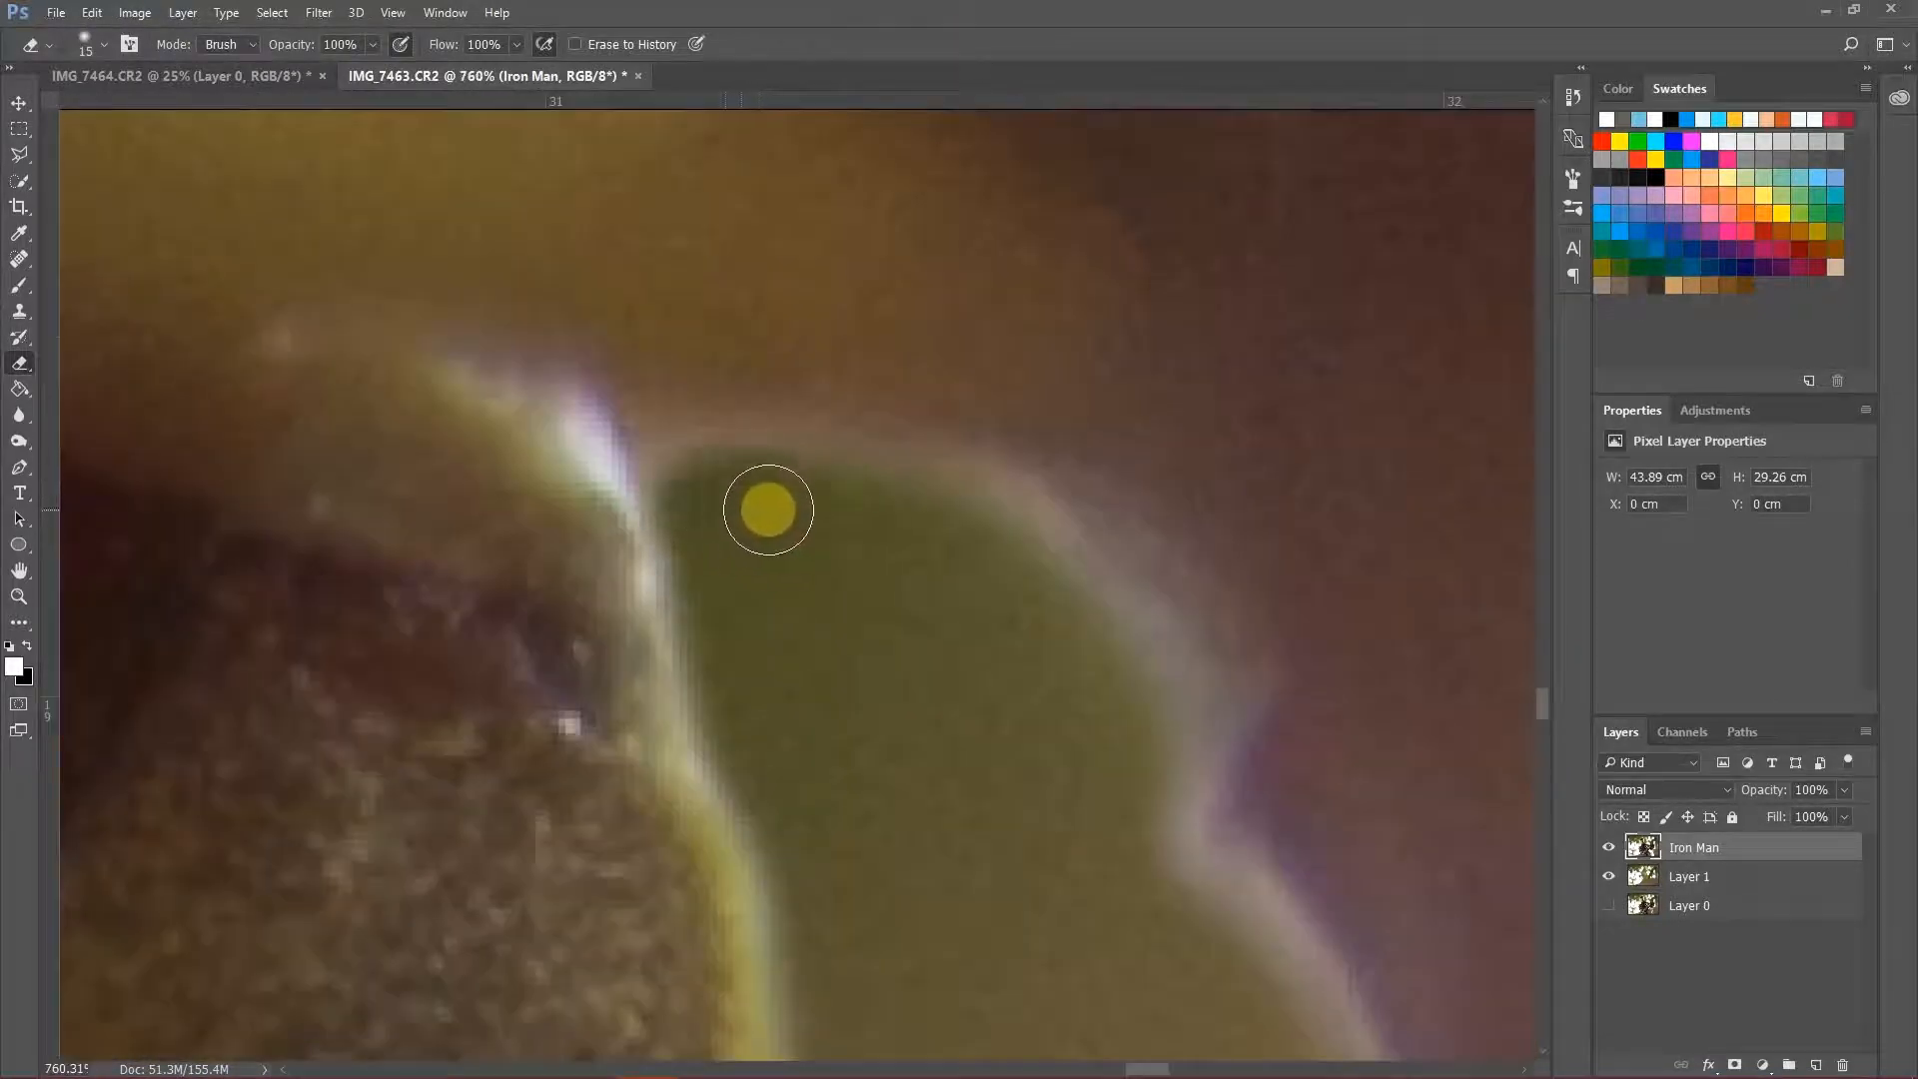
{"action": "scroll", "coordinate": [758, 506], "scroll_direction": "up", "scroll_amount": 3}
Step: Erase the sharp upper corner of the gap beside the gold armour's highlight with an 8 px eraser
{"action": "right_click", "coordinate": [835, 512]}
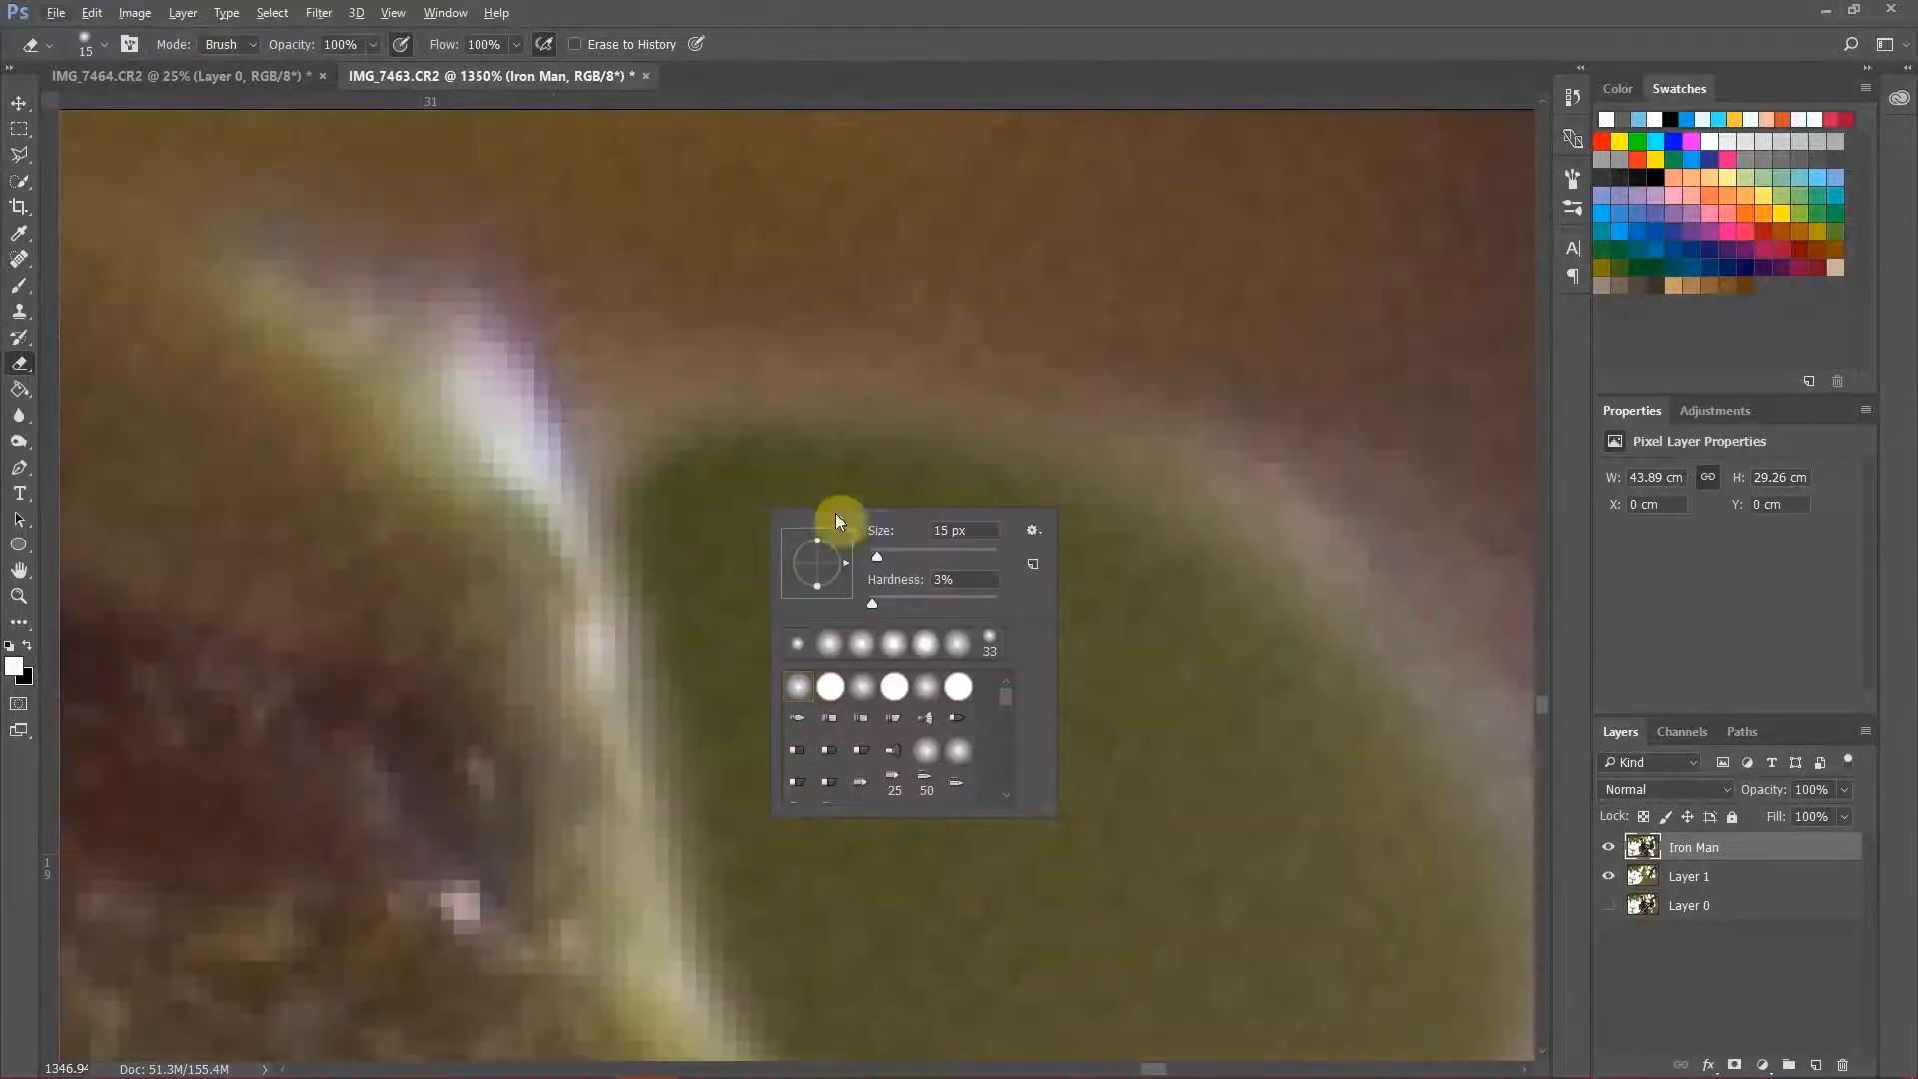
{"action": "key", "text": "Return"}
{"action": "left_click_drag", "start_coordinate": [685, 488], "coordinate": [714, 488]}
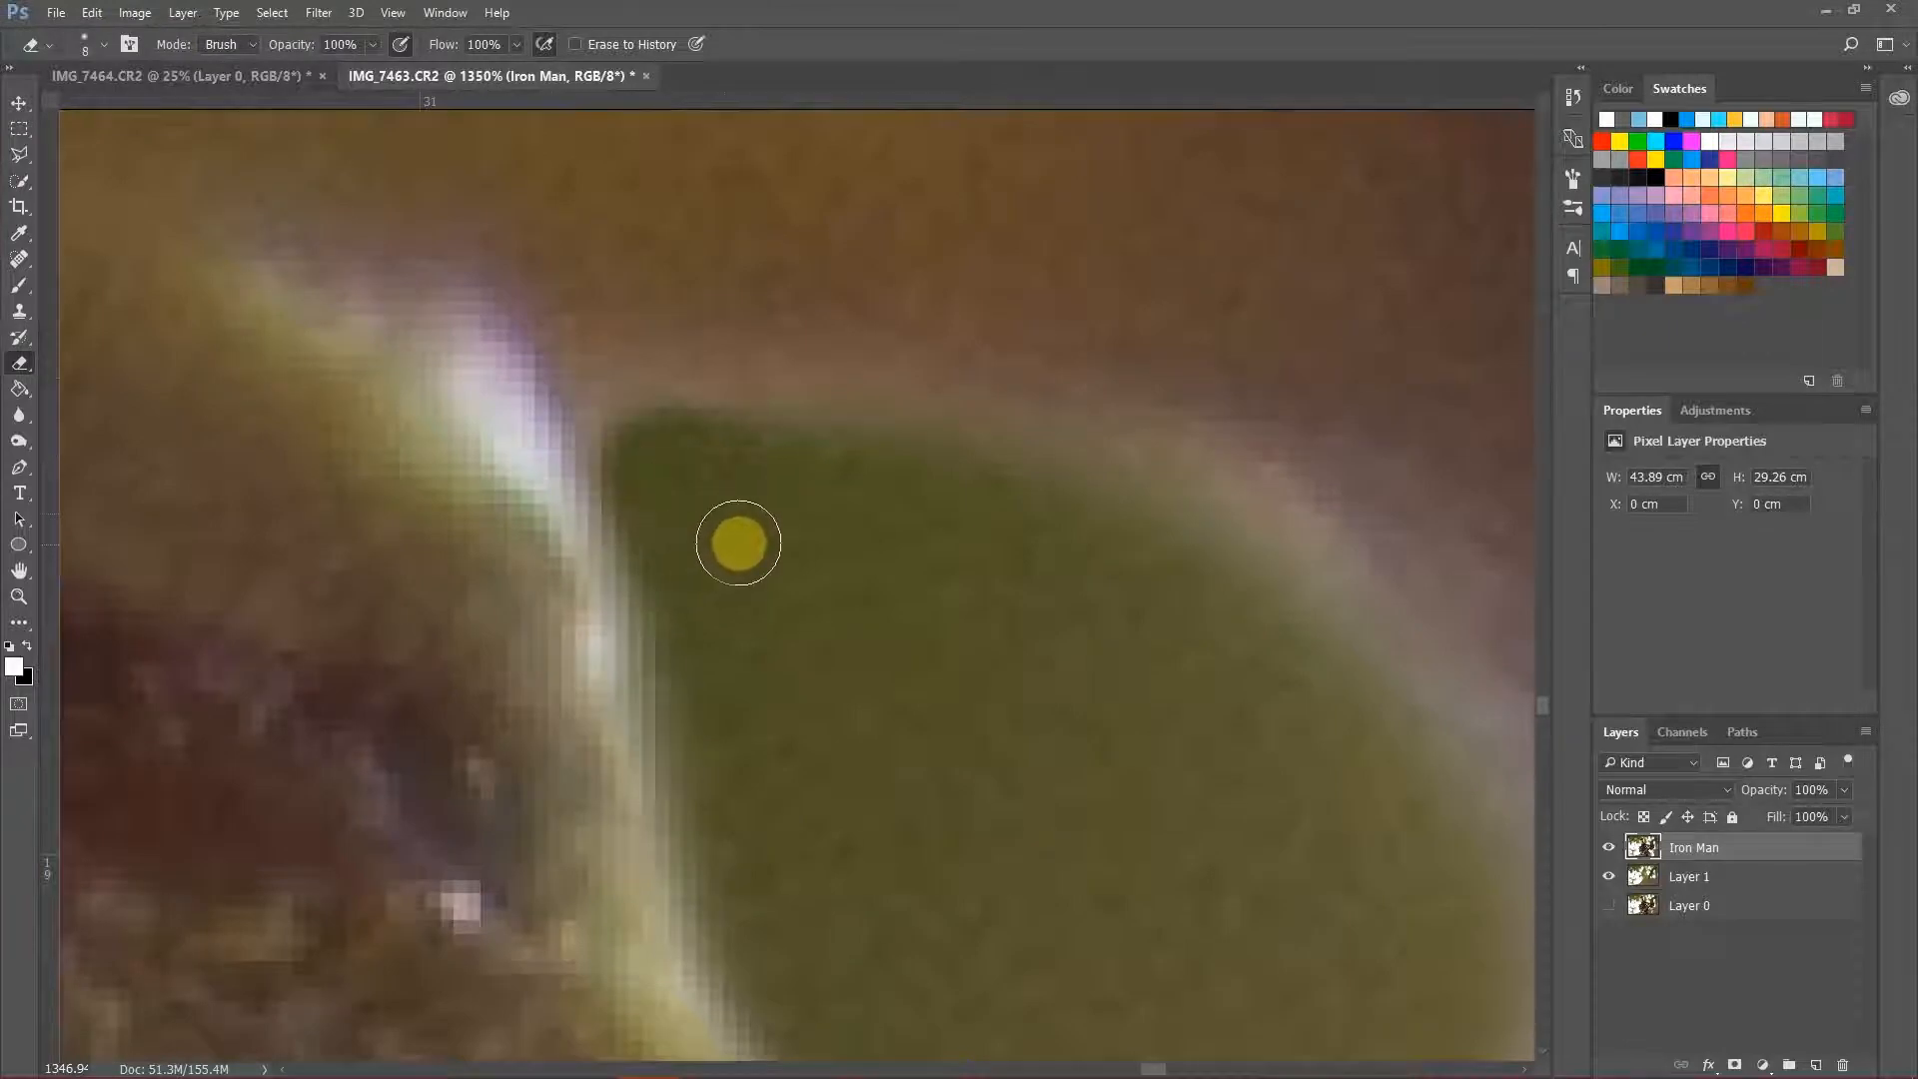
{"action": "scroll", "coordinate": [707, 501], "scroll_direction": "down", "scroll_amount": 12}
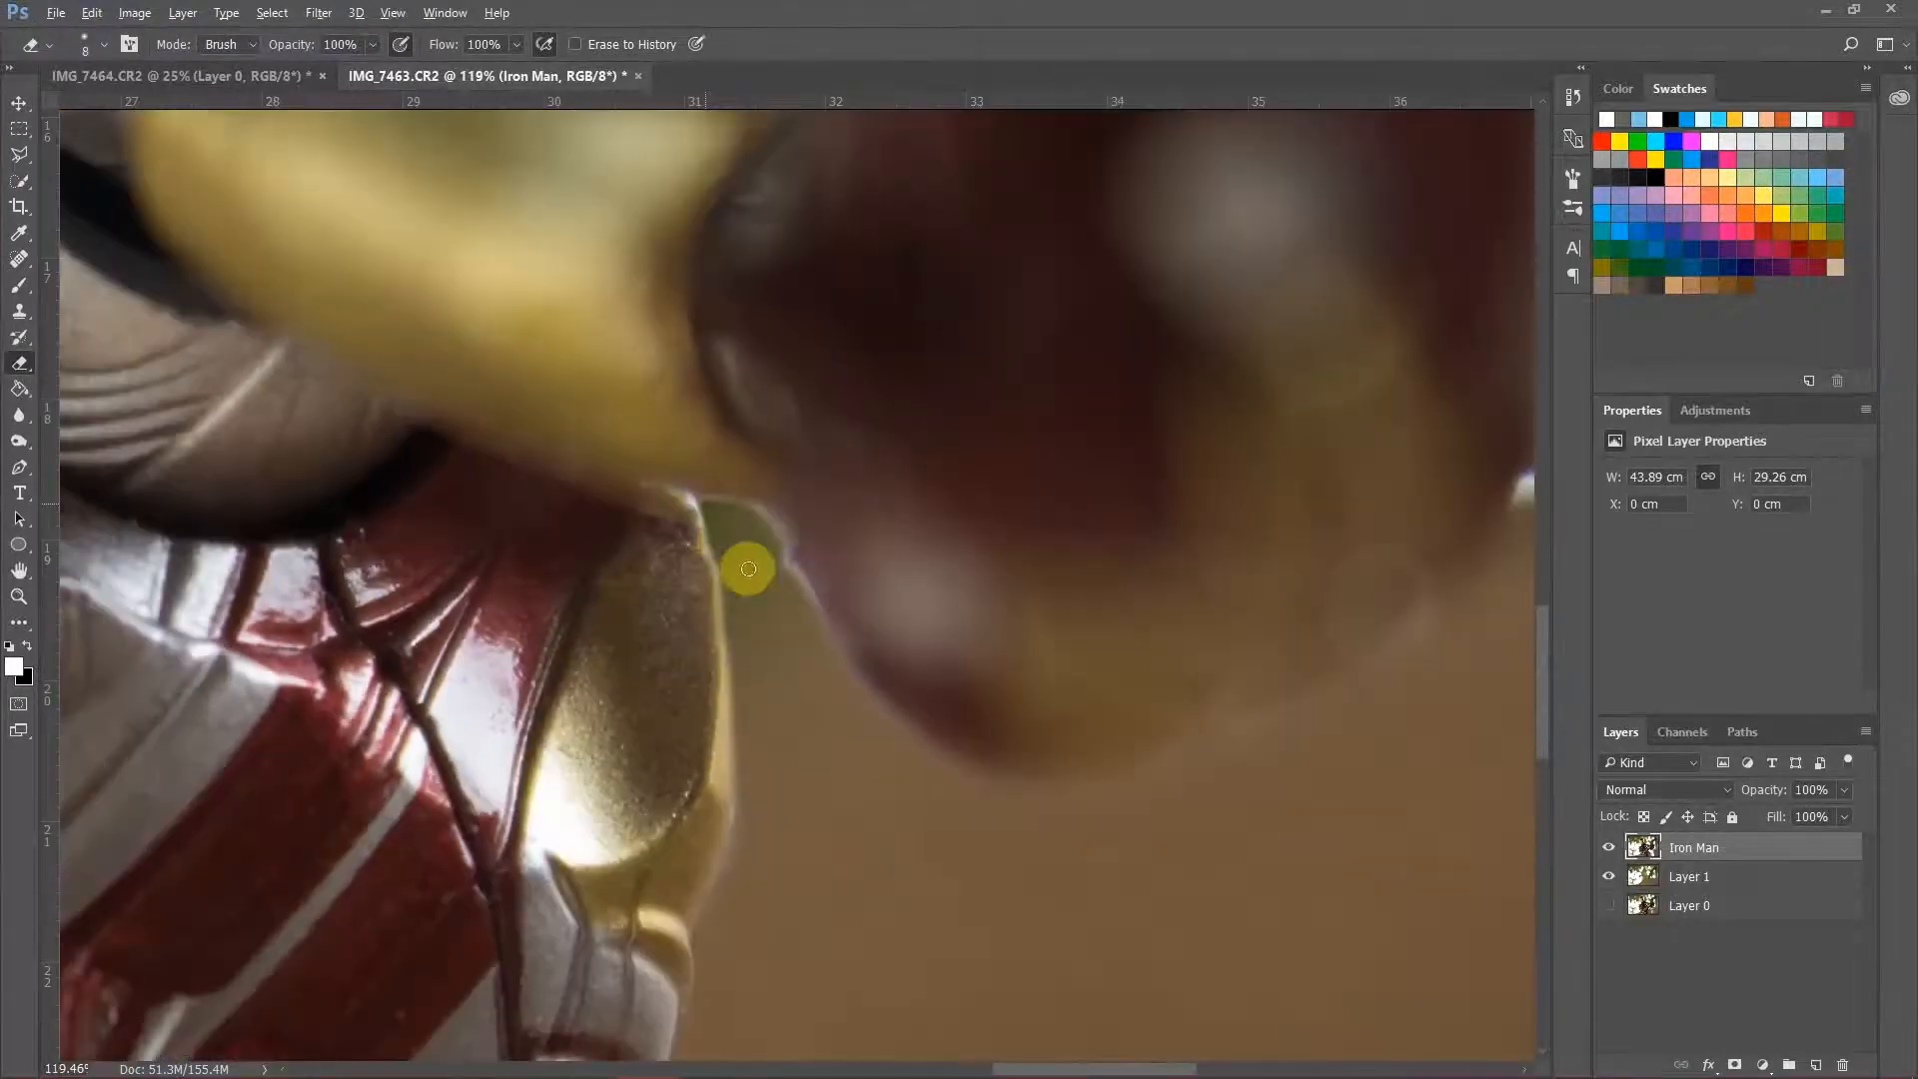
Step: Set the eraser to 18 px and clean the pale fringe along the gold side armour's edge in the gap
{"action": "scroll", "coordinate": [748, 568], "scroll_direction": "up", "scroll_amount": 10}
{"action": "right_click", "coordinate": [776, 577]}
{"action": "key", "text": "Return"}
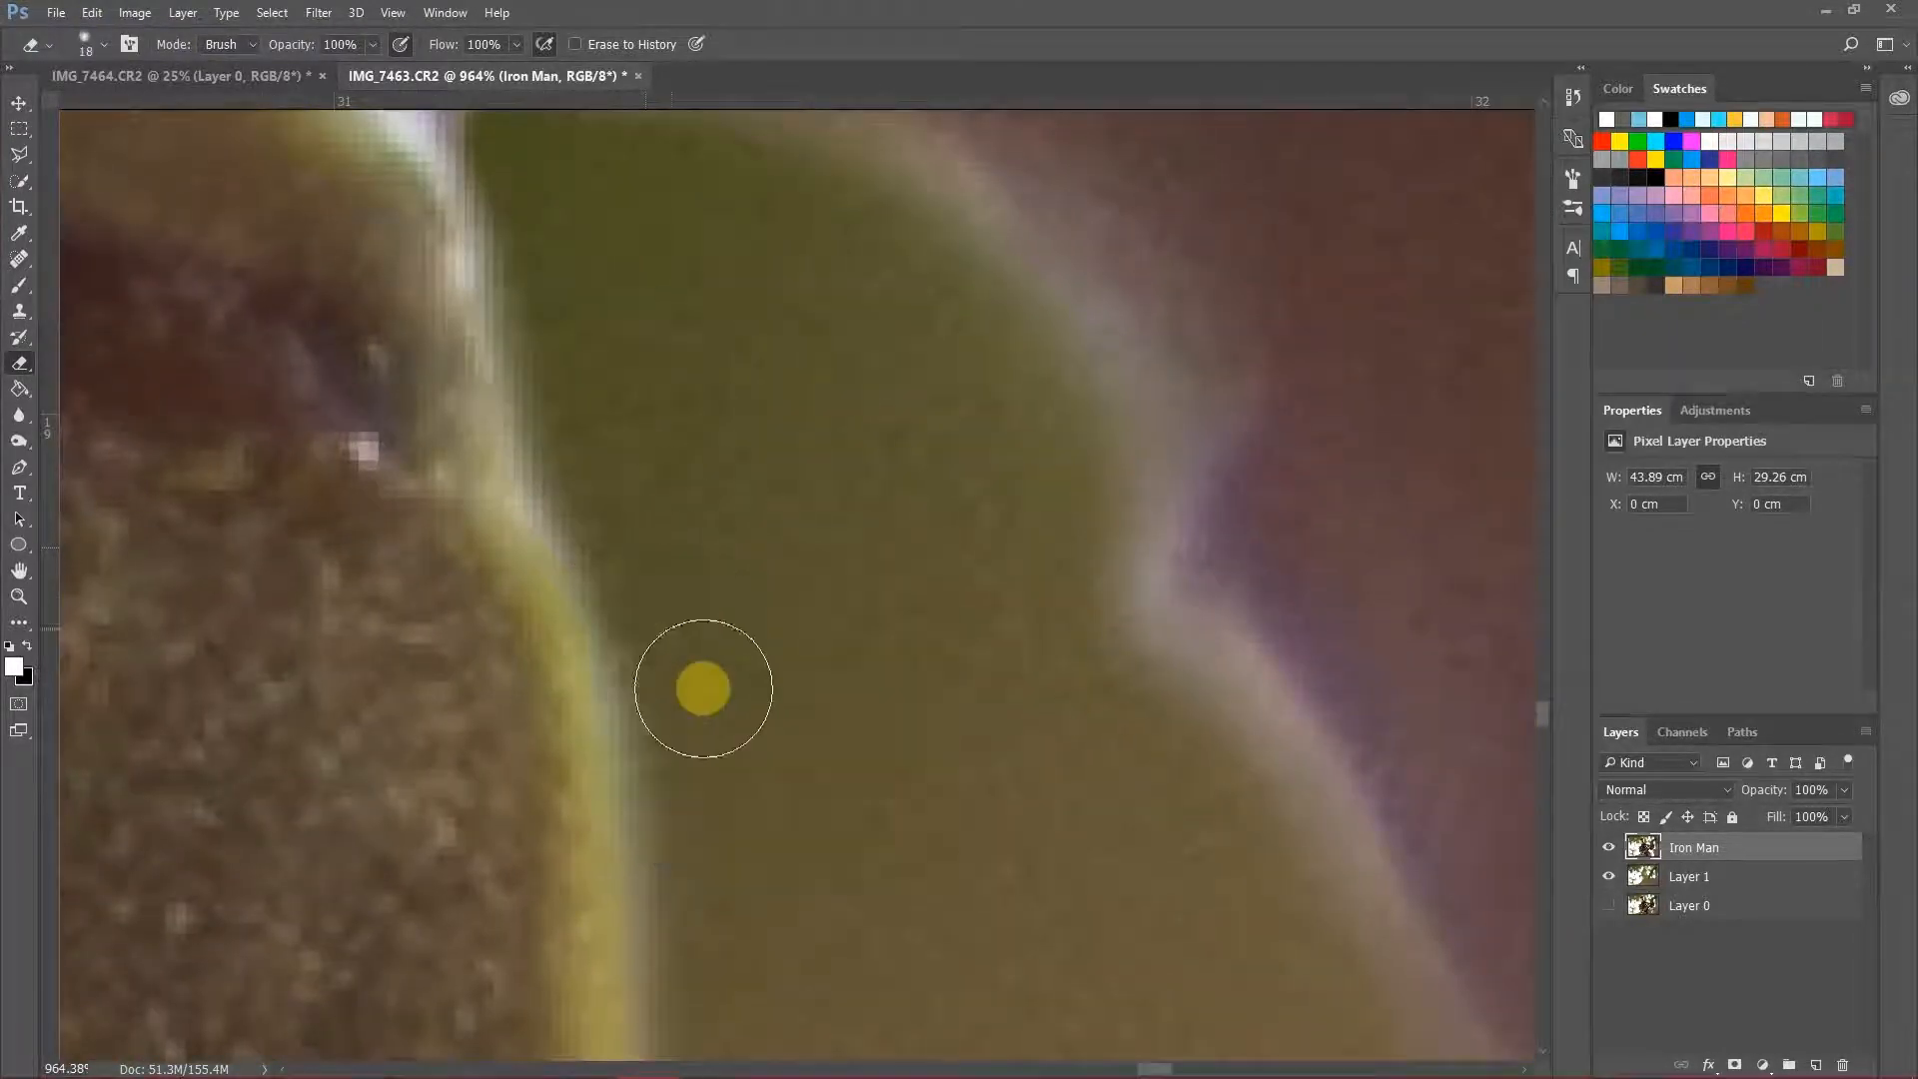
{"action": "scroll", "coordinate": [698, 686], "scroll_direction": "down", "scroll_amount": 5}
{"action": "scroll", "coordinate": [802, 501], "scroll_direction": "down", "scroll_amount": 8}
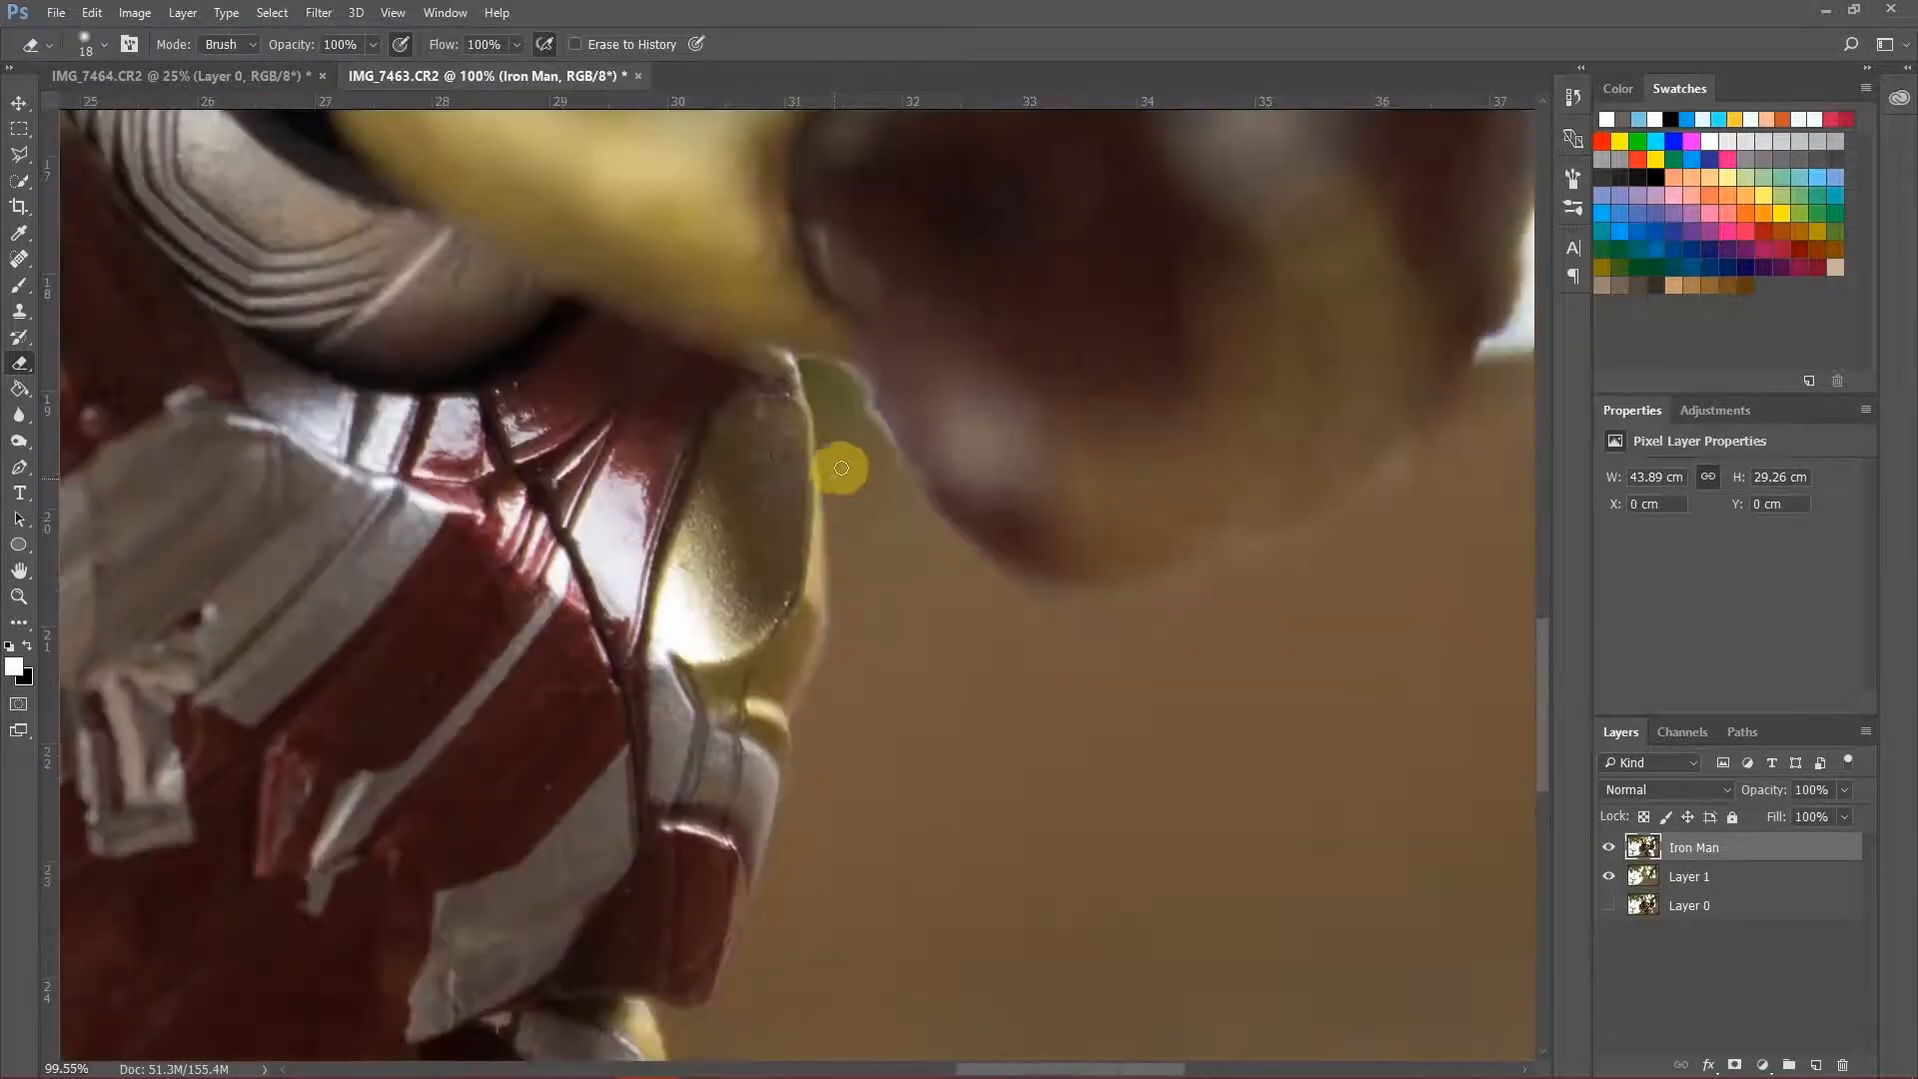
{"action": "scroll", "coordinate": [877, 526], "scroll_direction": "up", "scroll_amount": 3}
{"action": "scroll", "coordinate": [752, 520], "scroll_direction": "down", "scroll_amount": 2}
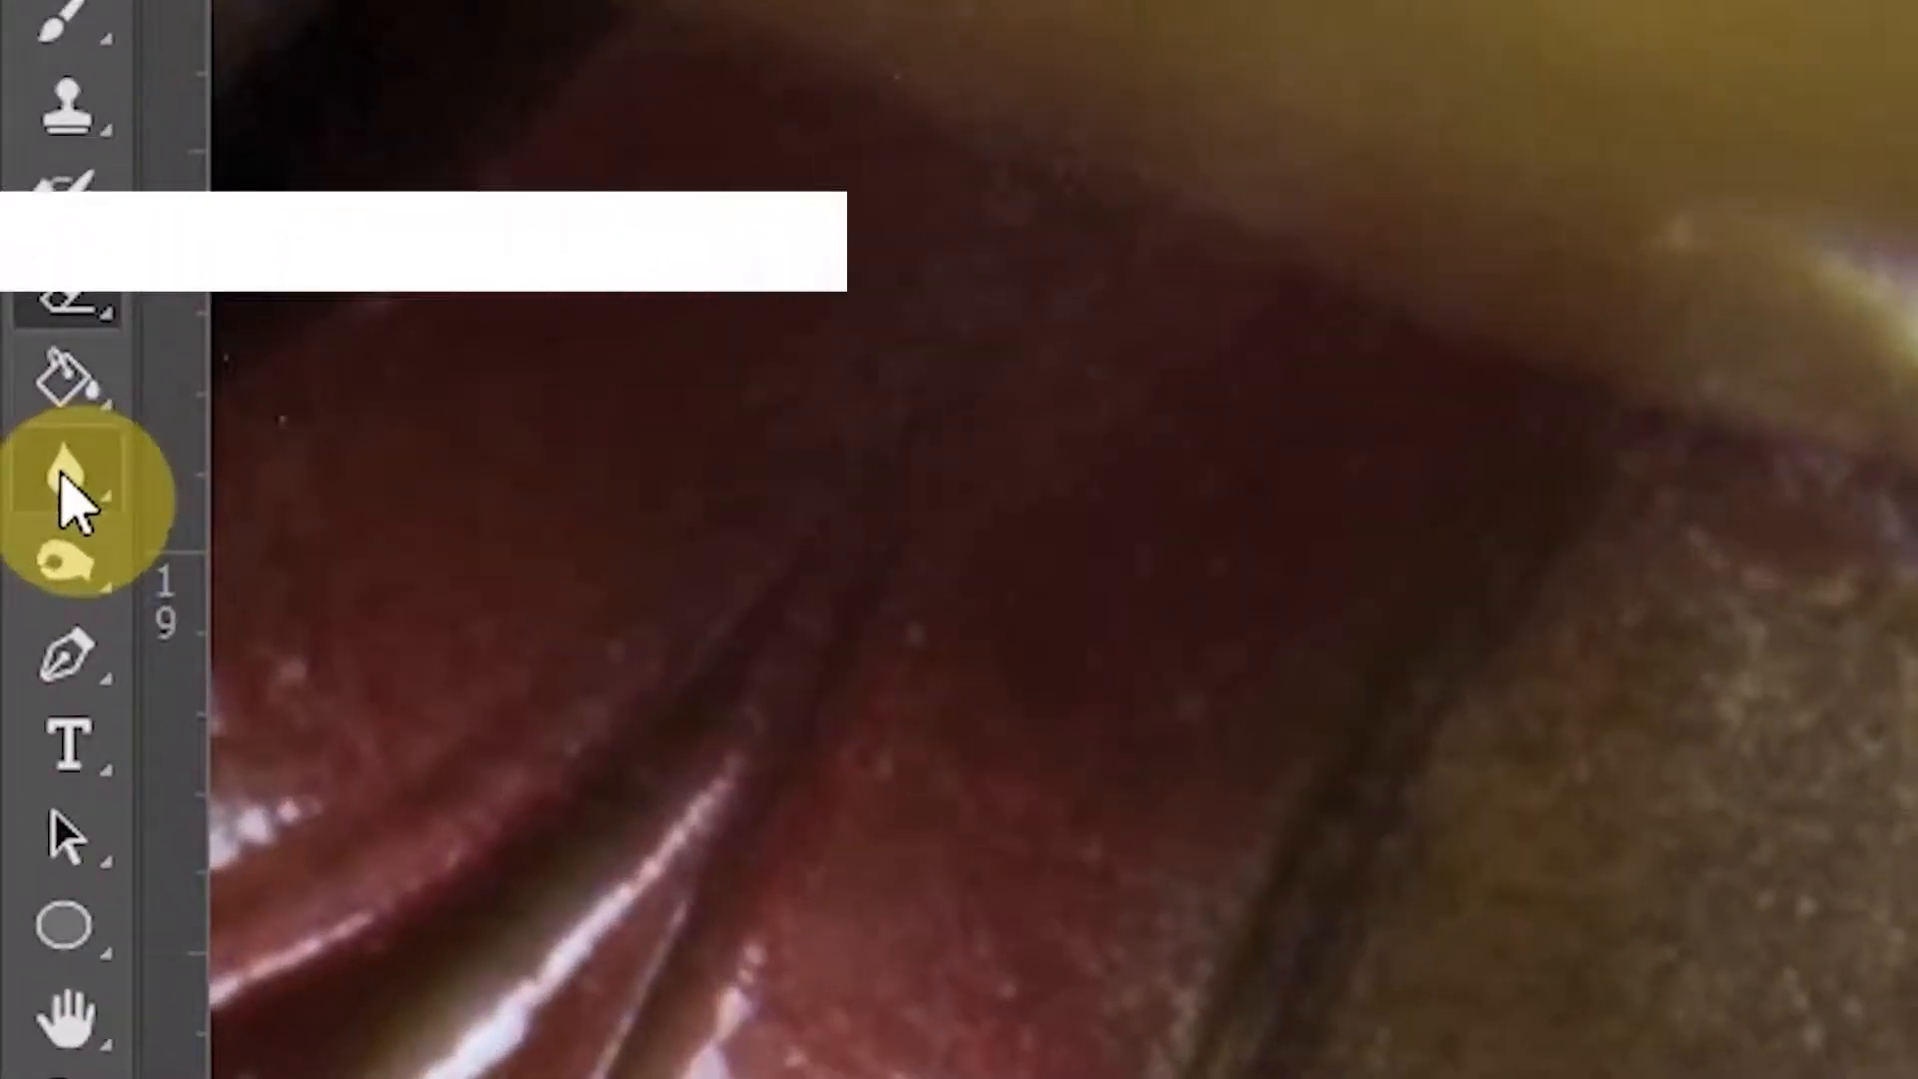
Step: Soften the erased edge of the gold side armour next to the gap with the Blur Tool at 33 px
{"action": "right_click", "coordinate": [18, 420]}
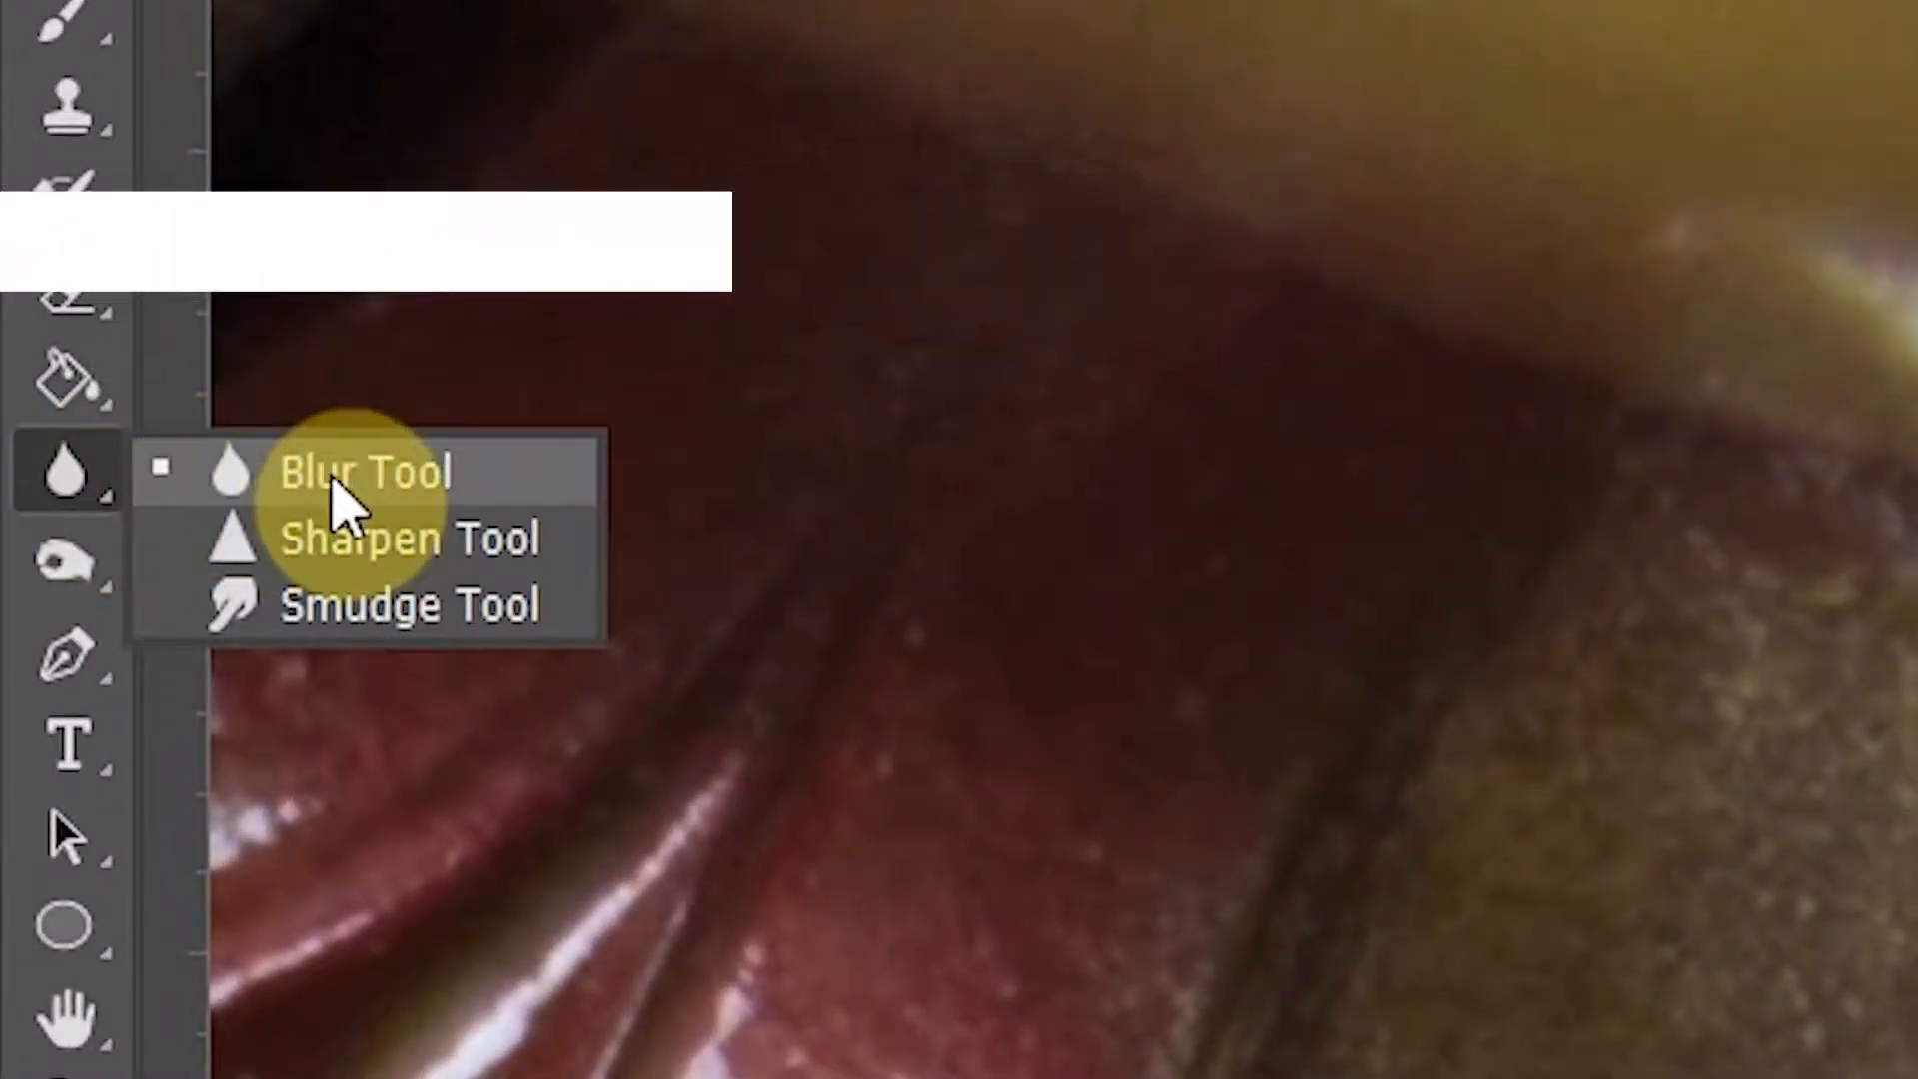
{"action": "left_click", "coordinate": [333, 481]}
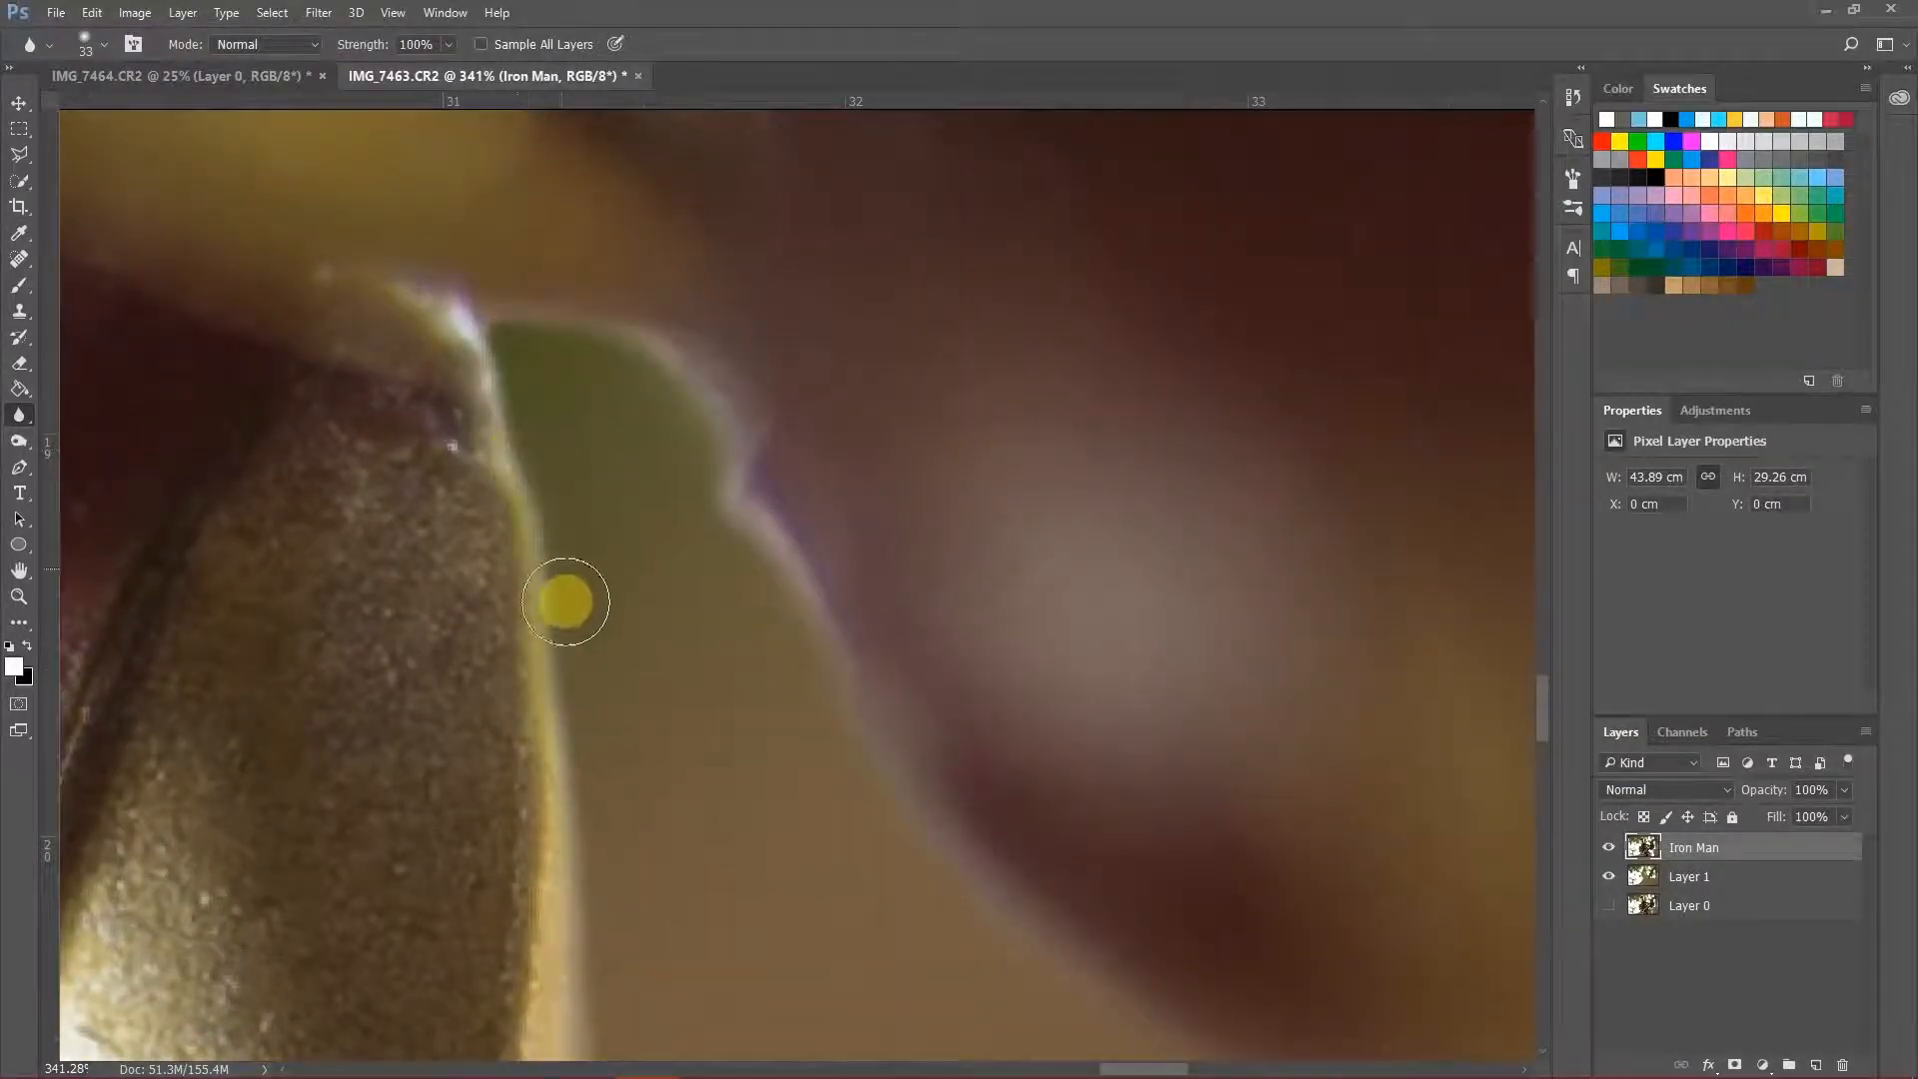
{"action": "scroll", "coordinate": [744, 510], "scroll_direction": "down", "scroll_amount": 3}
{"action": "left_click_drag", "start_coordinate": [605, 786], "coordinate": [892, 437]}
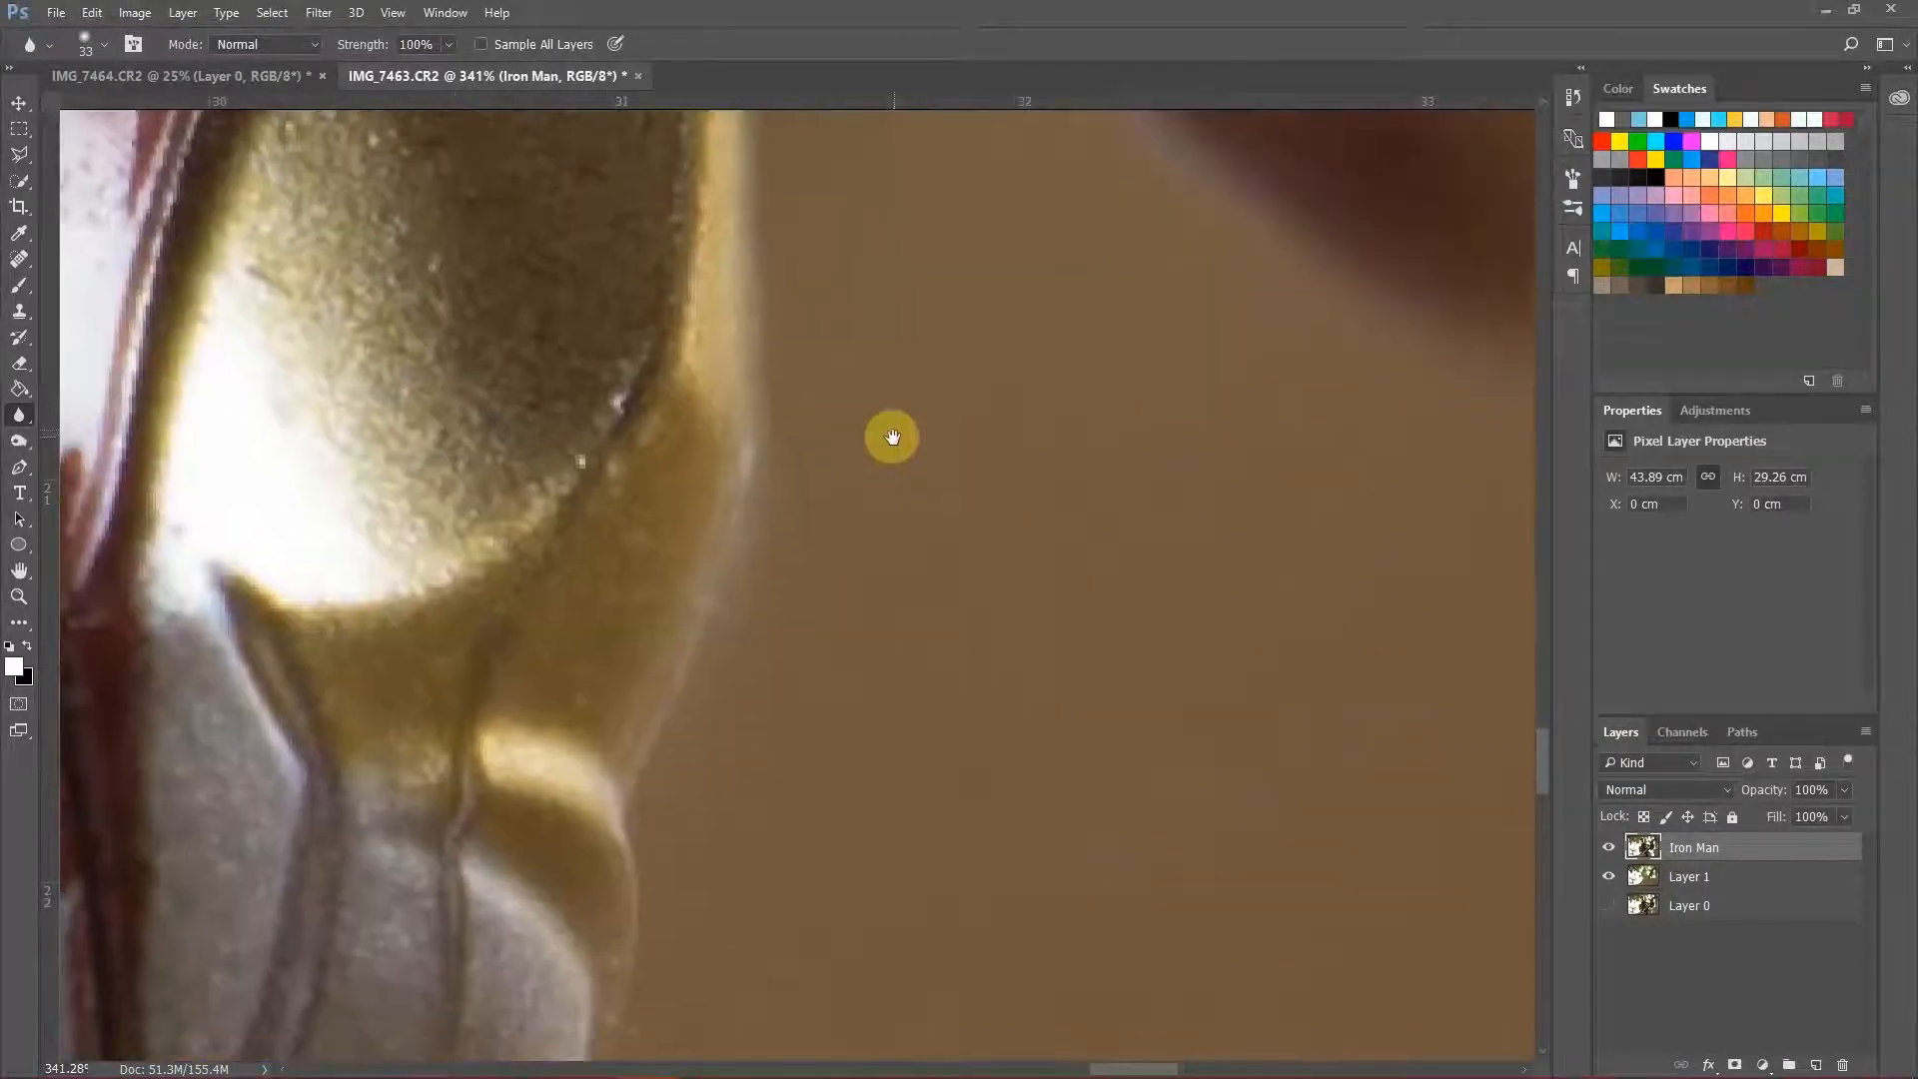
{"action": "scroll", "coordinate": [735, 645], "scroll_direction": "down", "scroll_amount": 6}
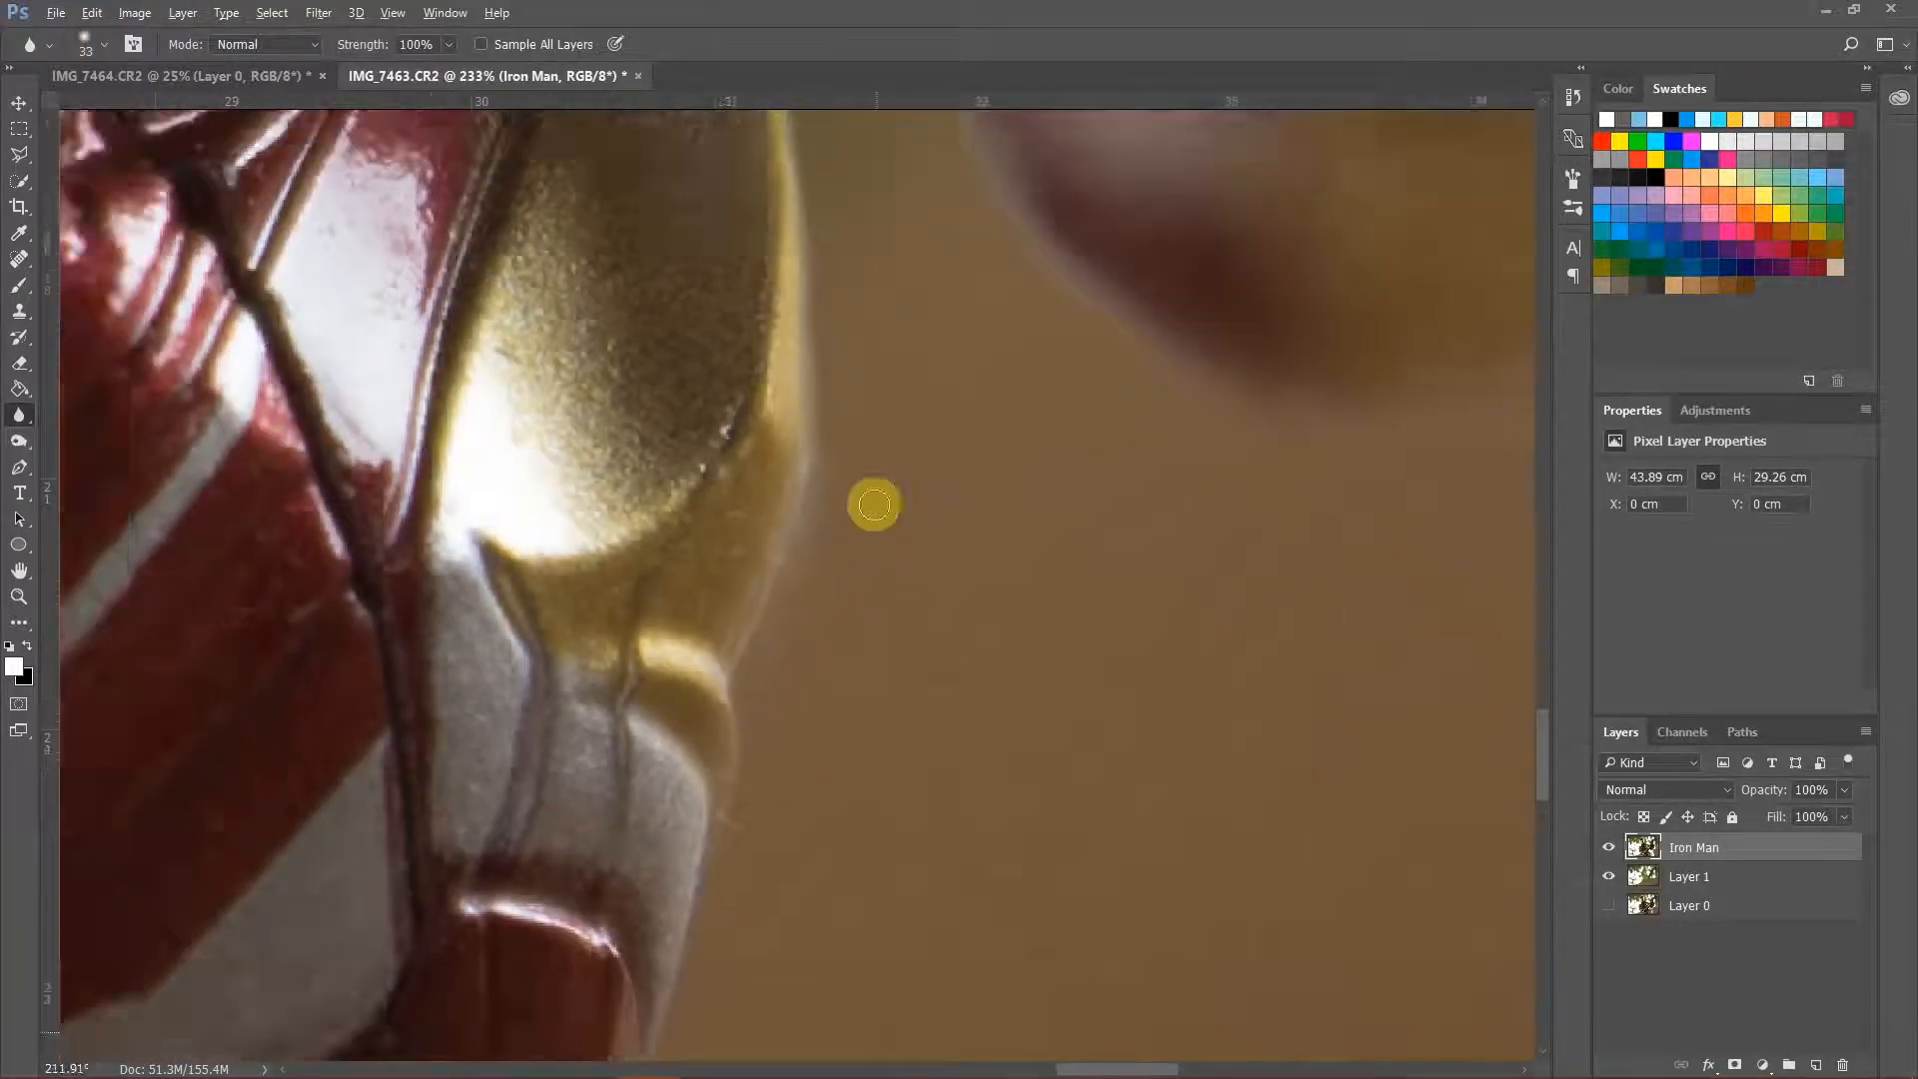
{"action": "scroll", "coordinate": [816, 505], "scroll_direction": "up", "scroll_amount": 6}
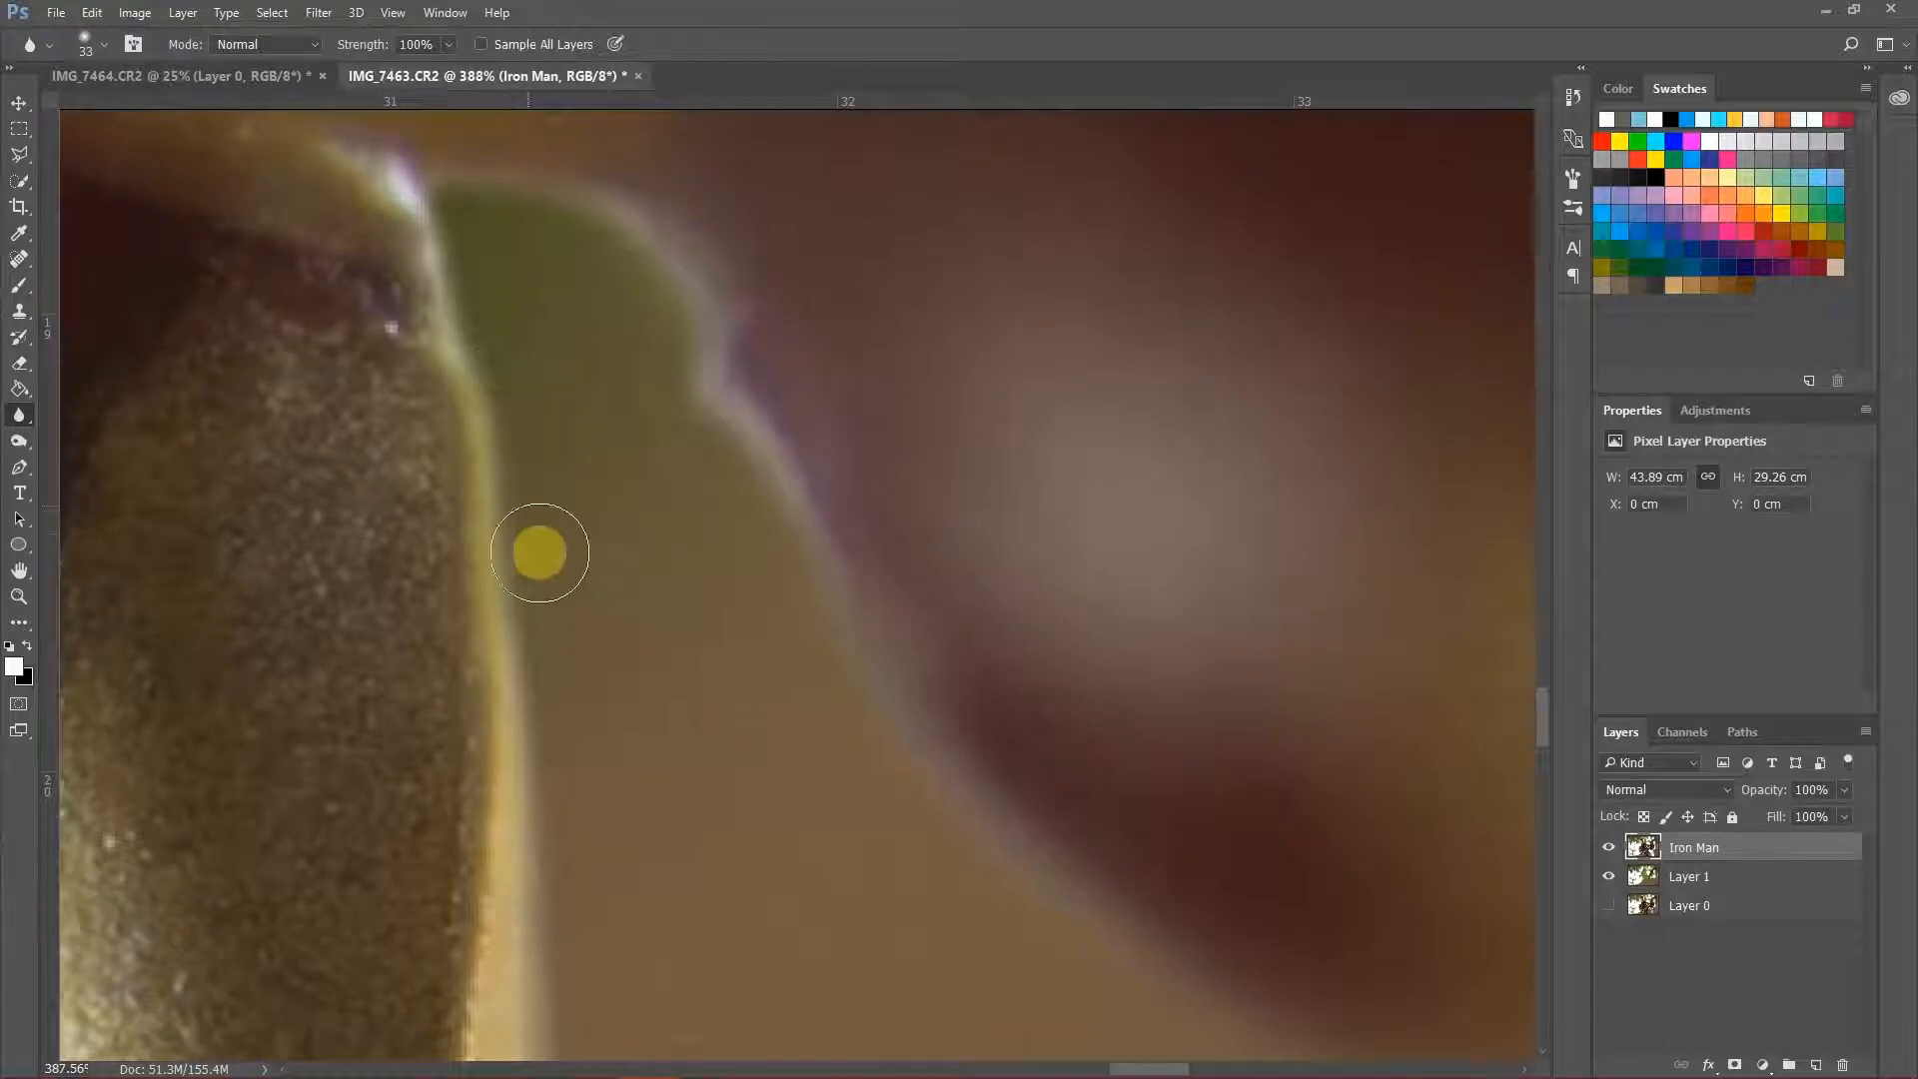
Step: Compare the figure with and without the stand by toggling the visibility of Layer 1 and Layer 0, leaving only Layer 0 hidden
{"action": "scroll", "coordinate": [852, 471], "scroll_direction": "down", "scroll_amount": 10}
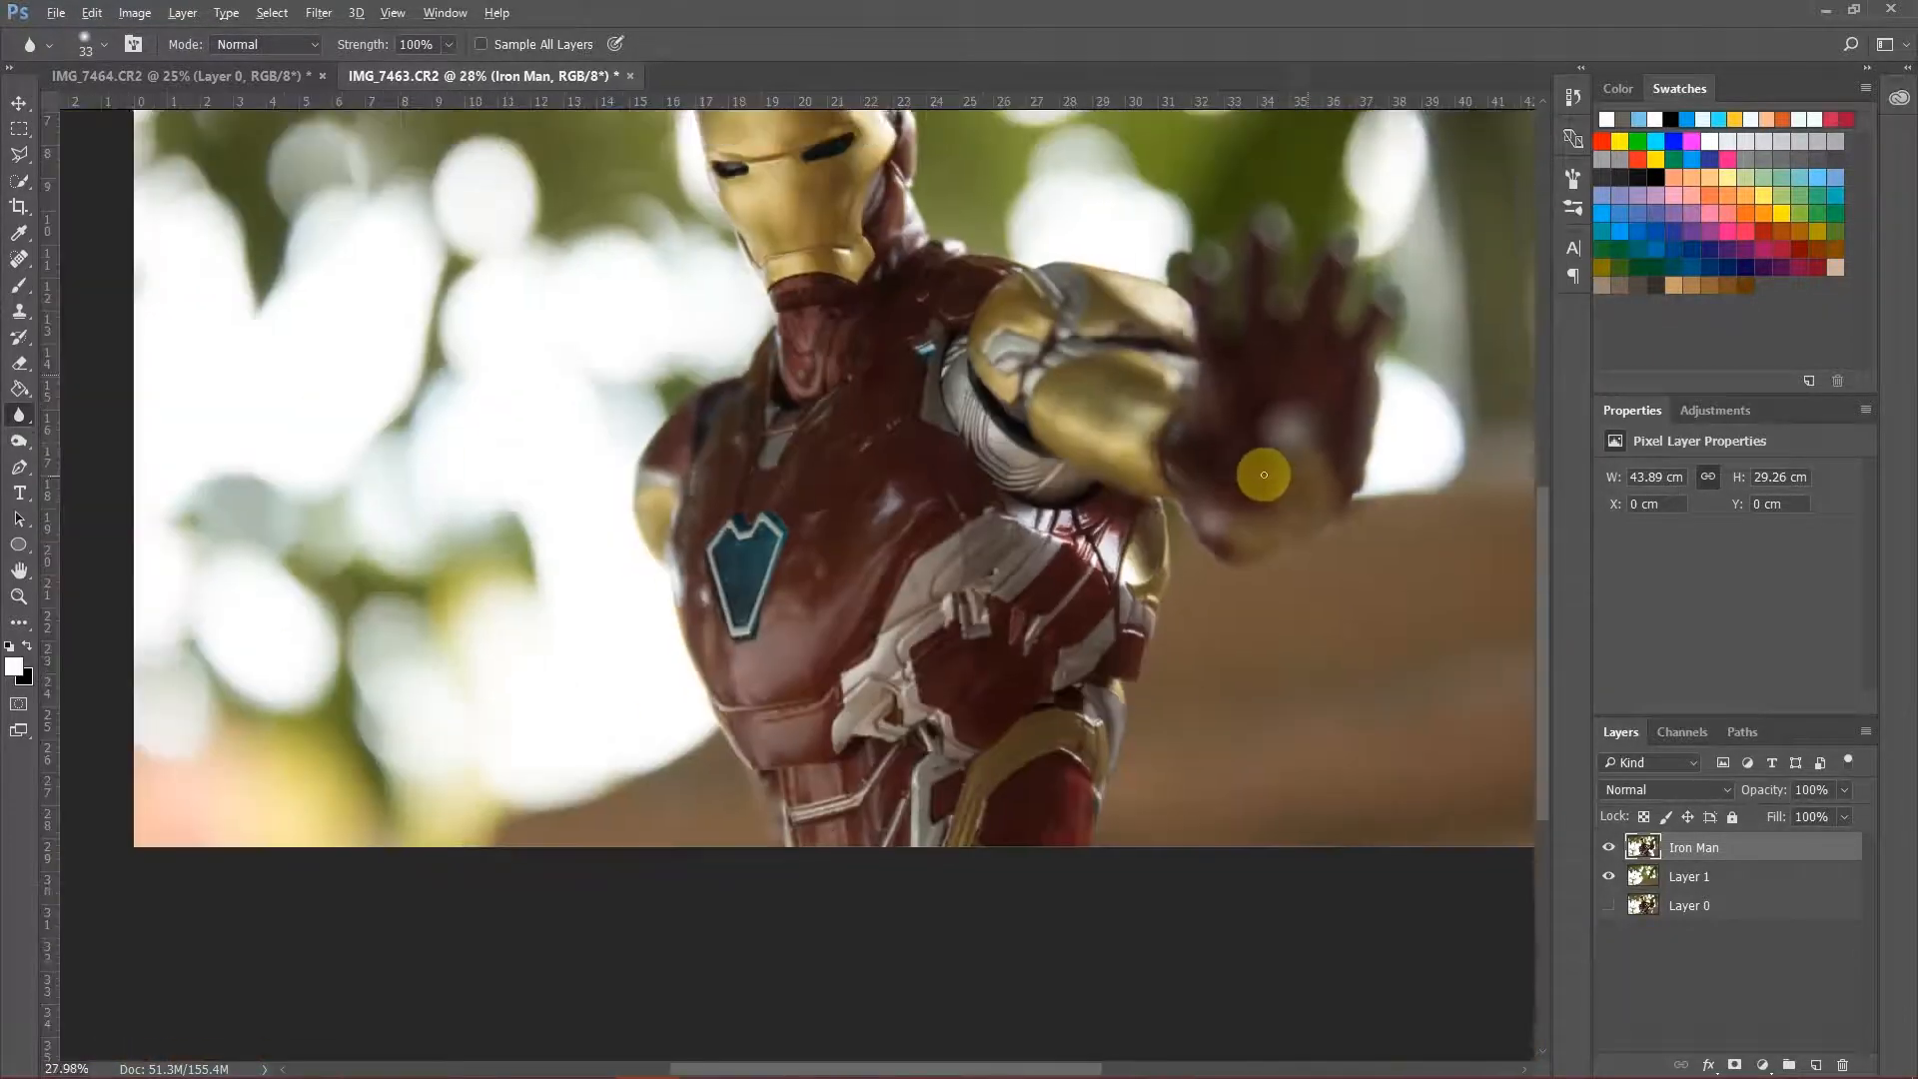
{"action": "left_click_drag", "start_coordinate": [1263, 474], "coordinate": [1218, 550]}
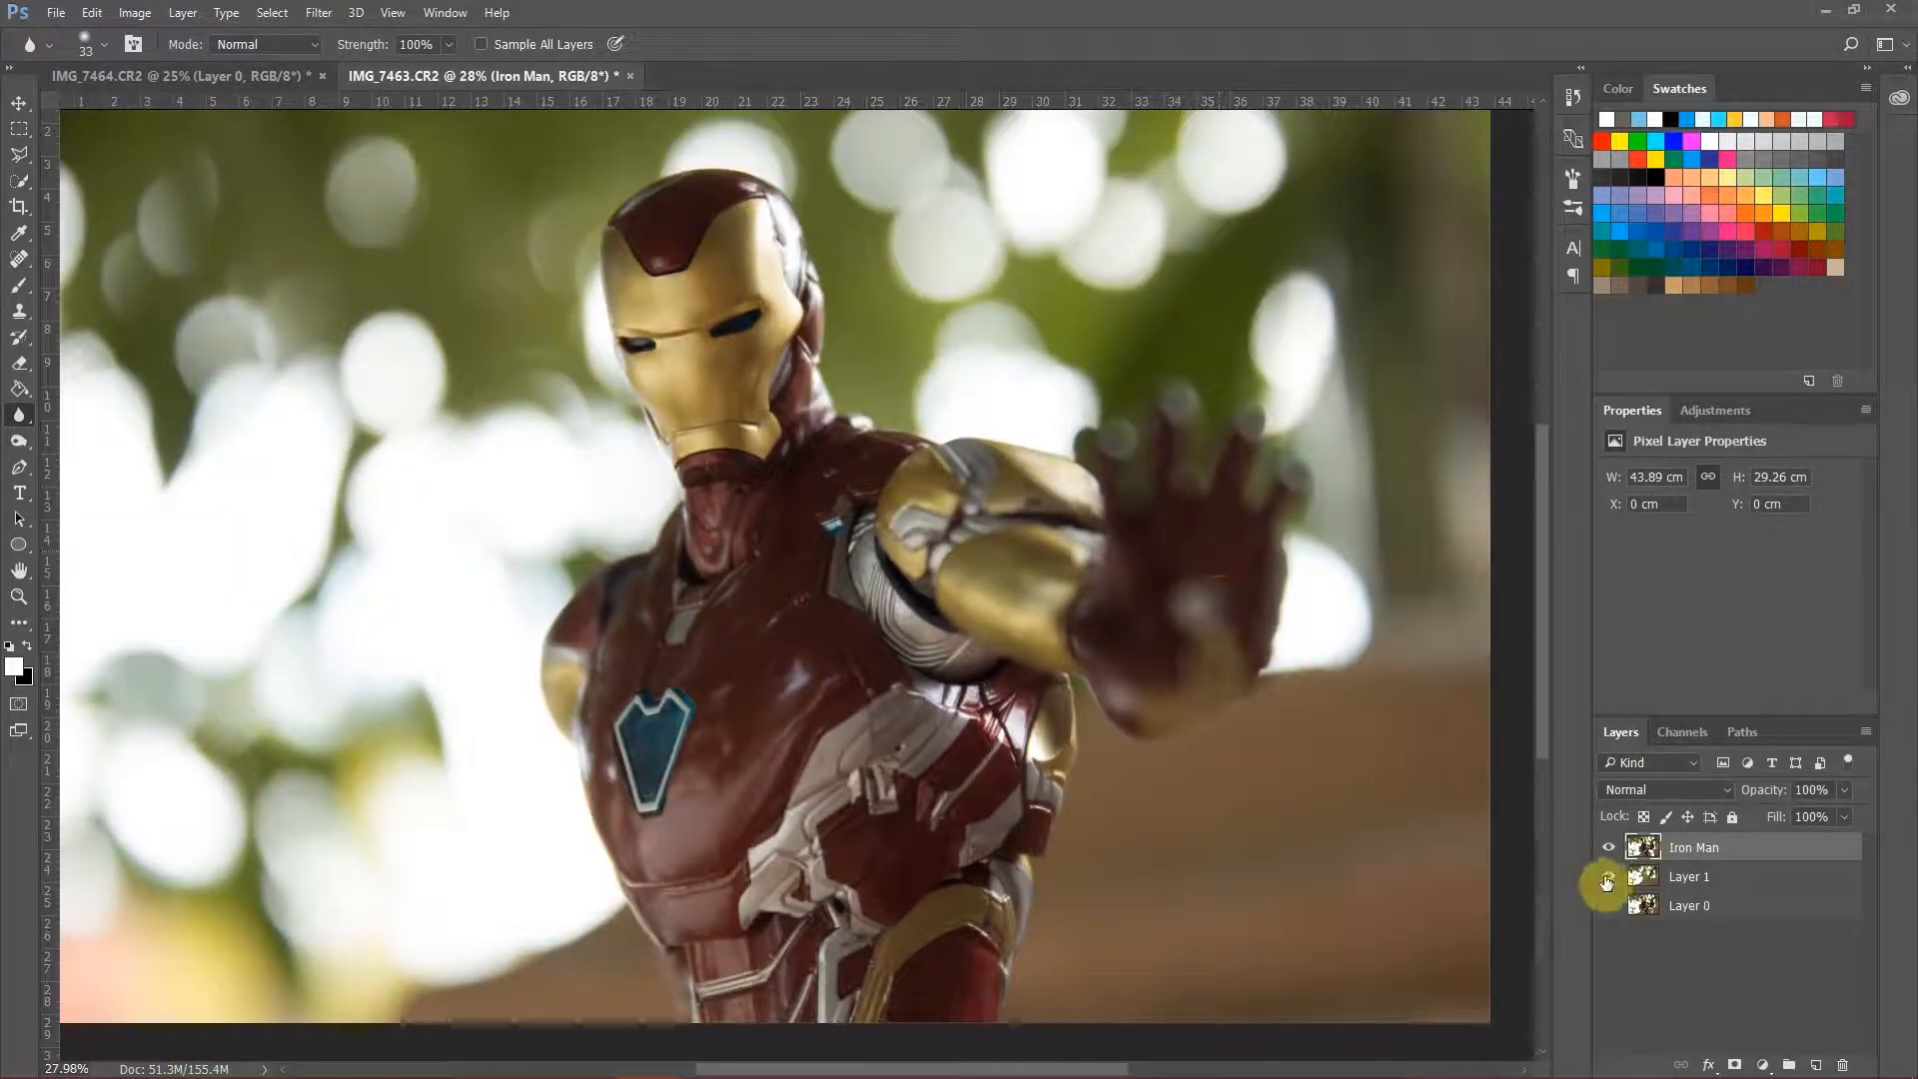
{"action": "left_click", "coordinate": [1608, 879]}
{"action": "left_click", "coordinate": [1609, 879]}
{"action": "left_click", "coordinate": [1609, 879]}
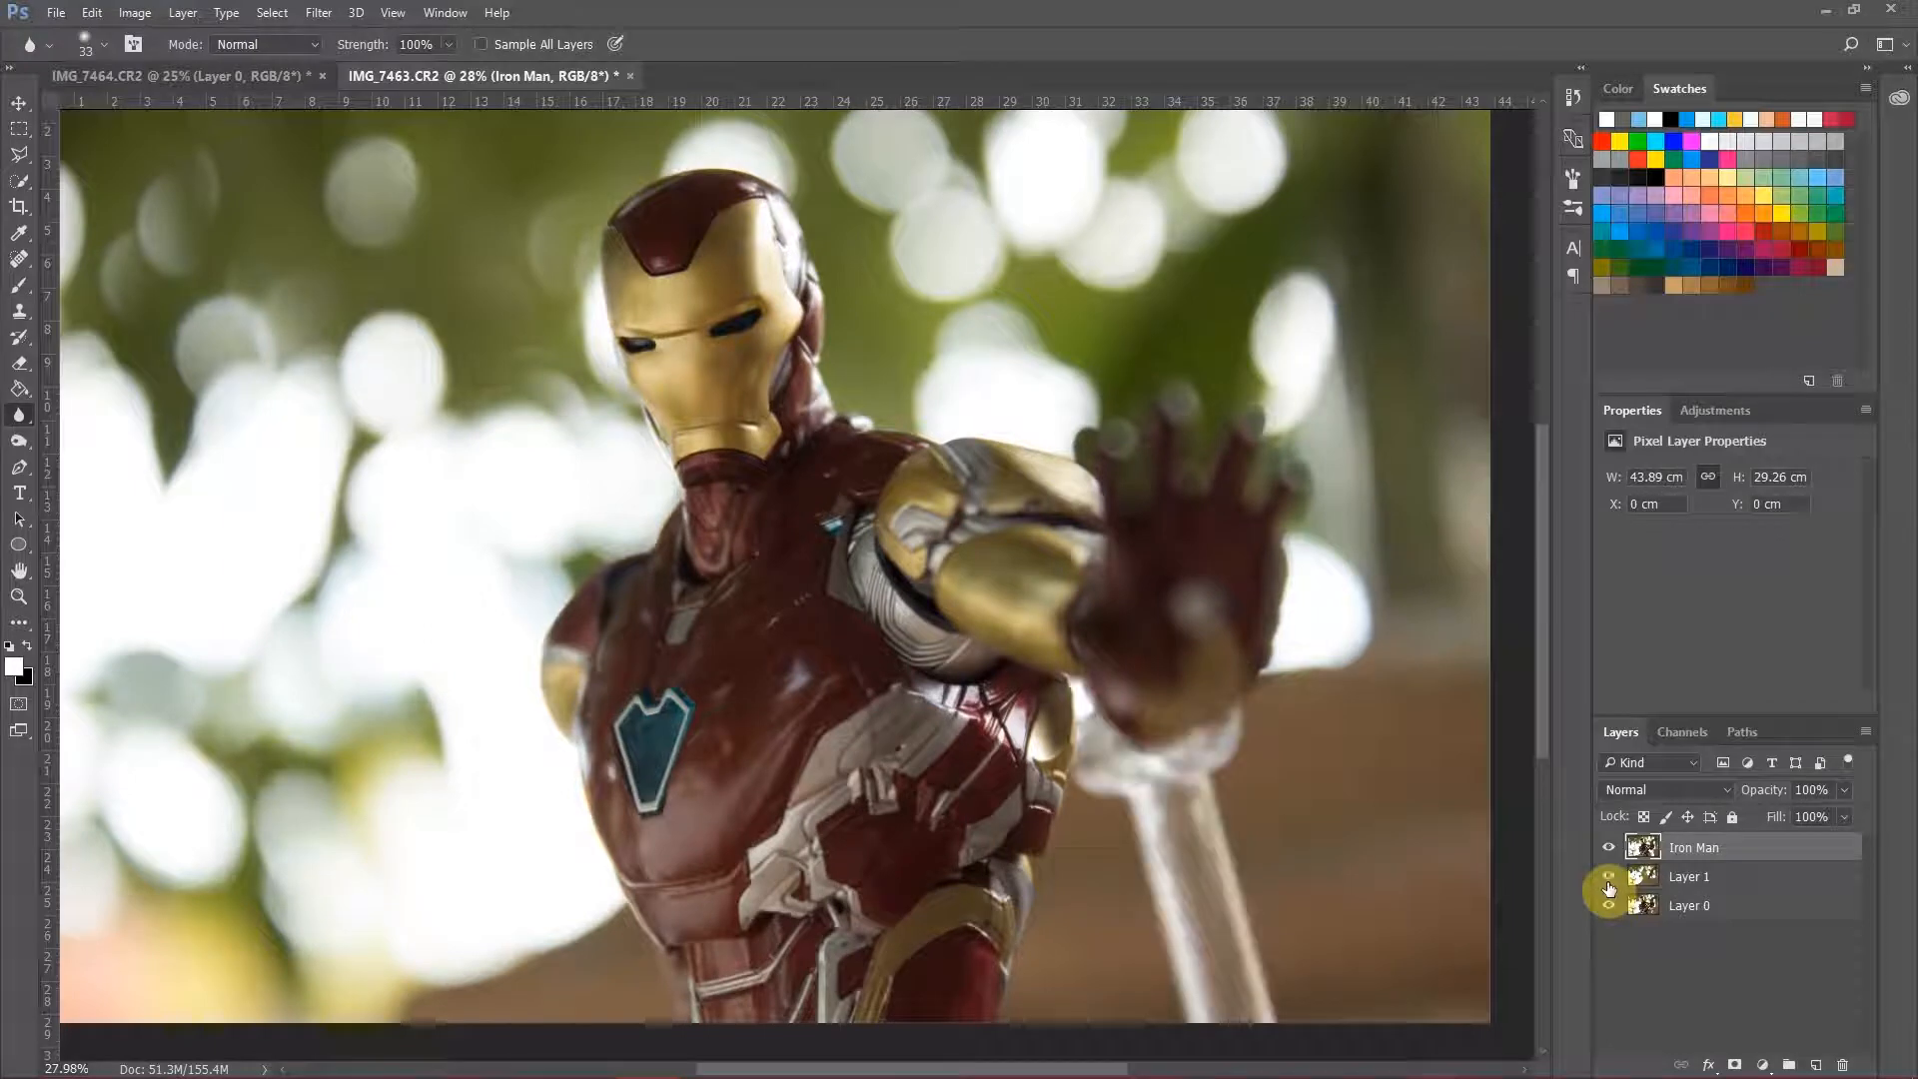
{"action": "left_click", "coordinate": [1608, 879]}
{"action": "left_click", "coordinate": [1608, 881]}
{"action": "left_click", "coordinate": [1608, 882]}
{"action": "left_click", "coordinate": [1609, 881]}
{"action": "left_click", "coordinate": [1609, 882]}
{"action": "left_click", "coordinate": [1608, 881]}
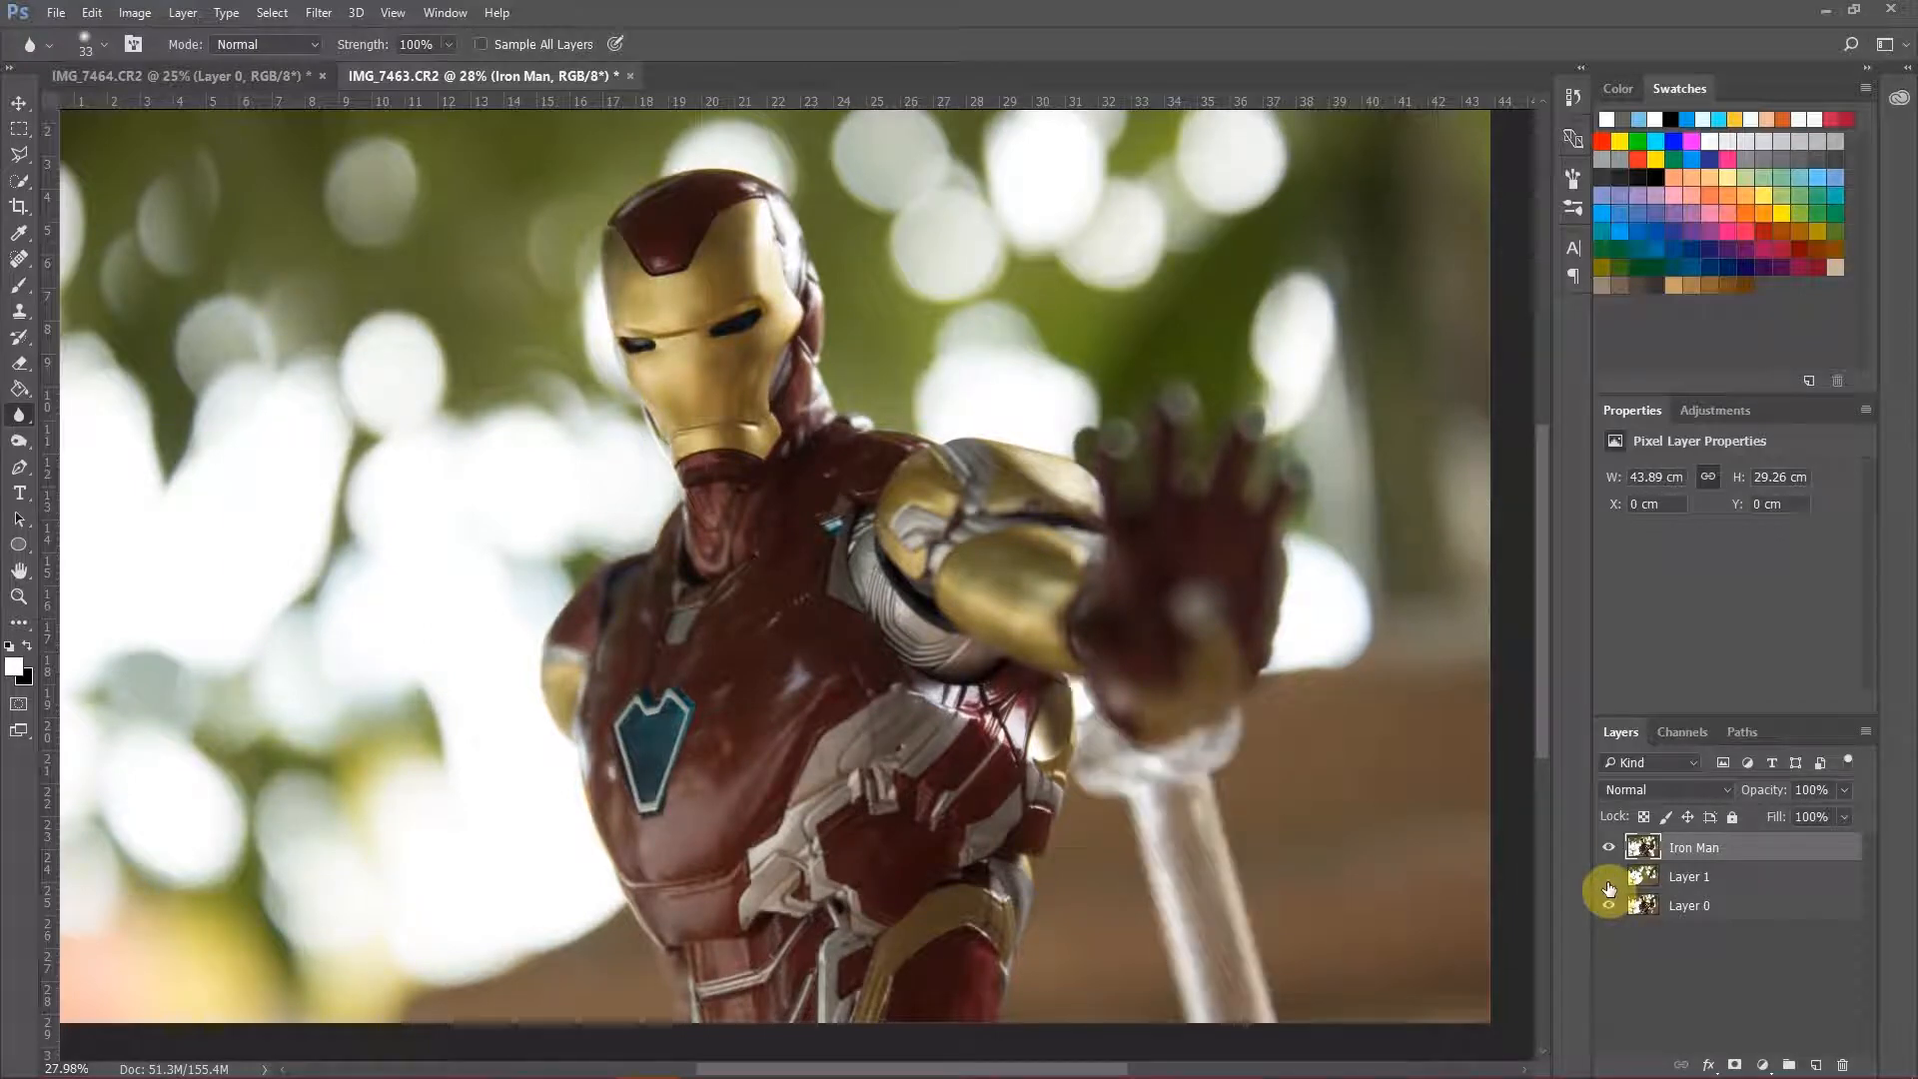
{"action": "left_click", "coordinate": [1609, 905]}
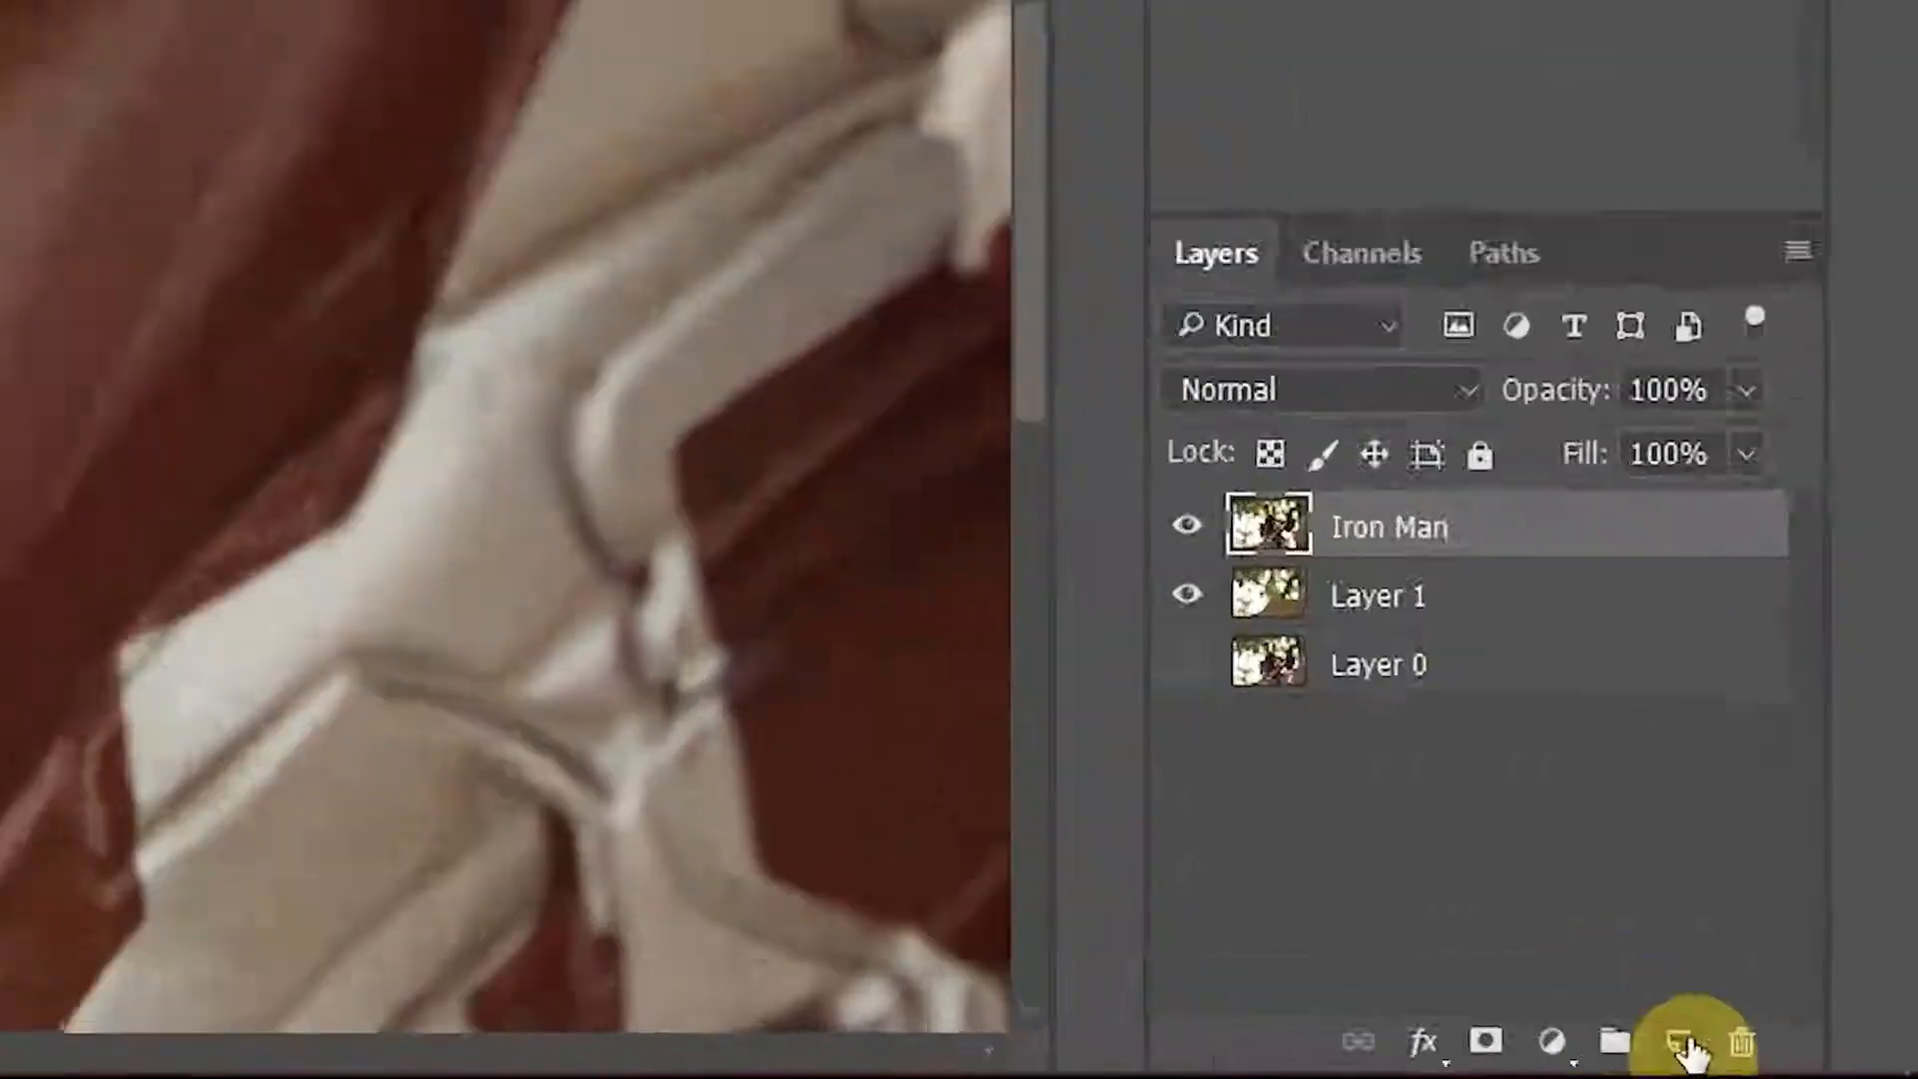
Step: Add a new layer above the Iron Man layer and name it Arc Reactor
{"action": "left_click", "coordinate": [1816, 1065]}
{"action": "double_click", "coordinate": [1702, 856]}
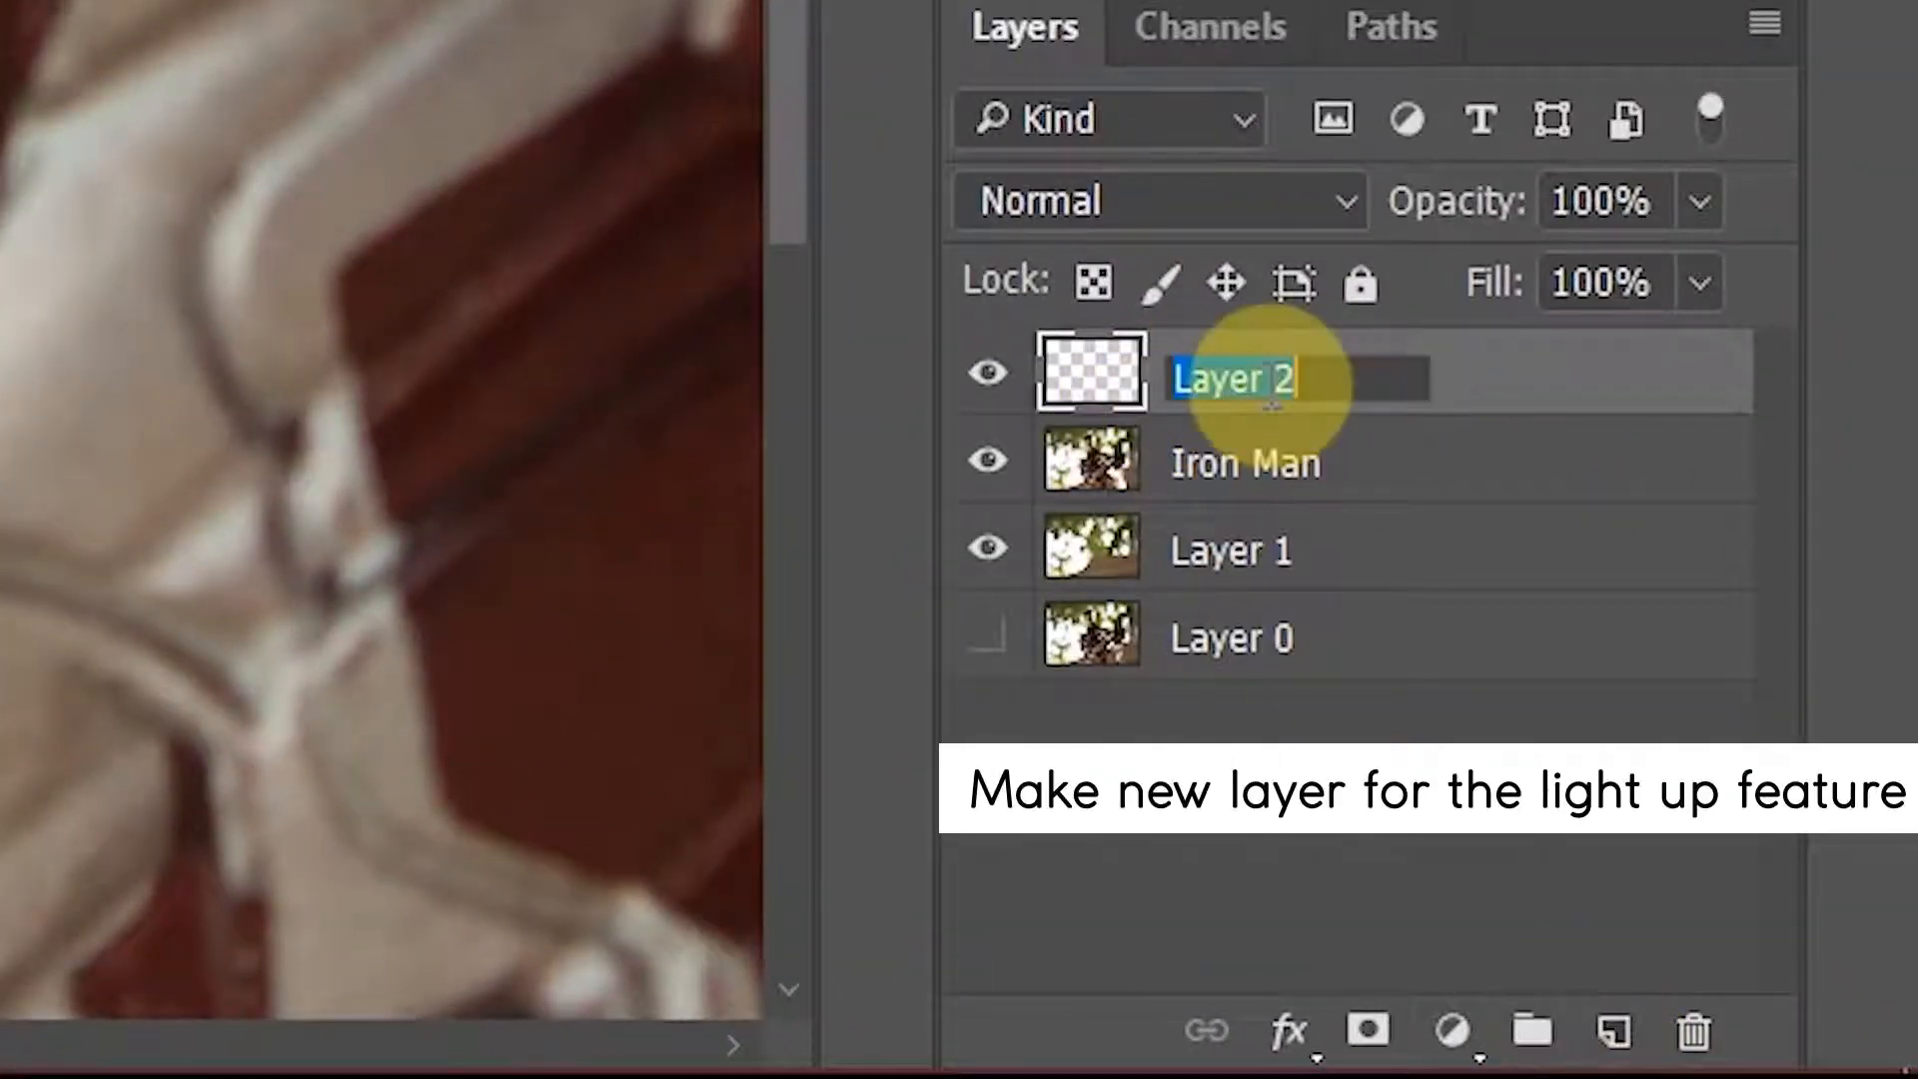
{"action": "type", "text": "Arc Reactor"}
{"action": "key", "text": "Return"}
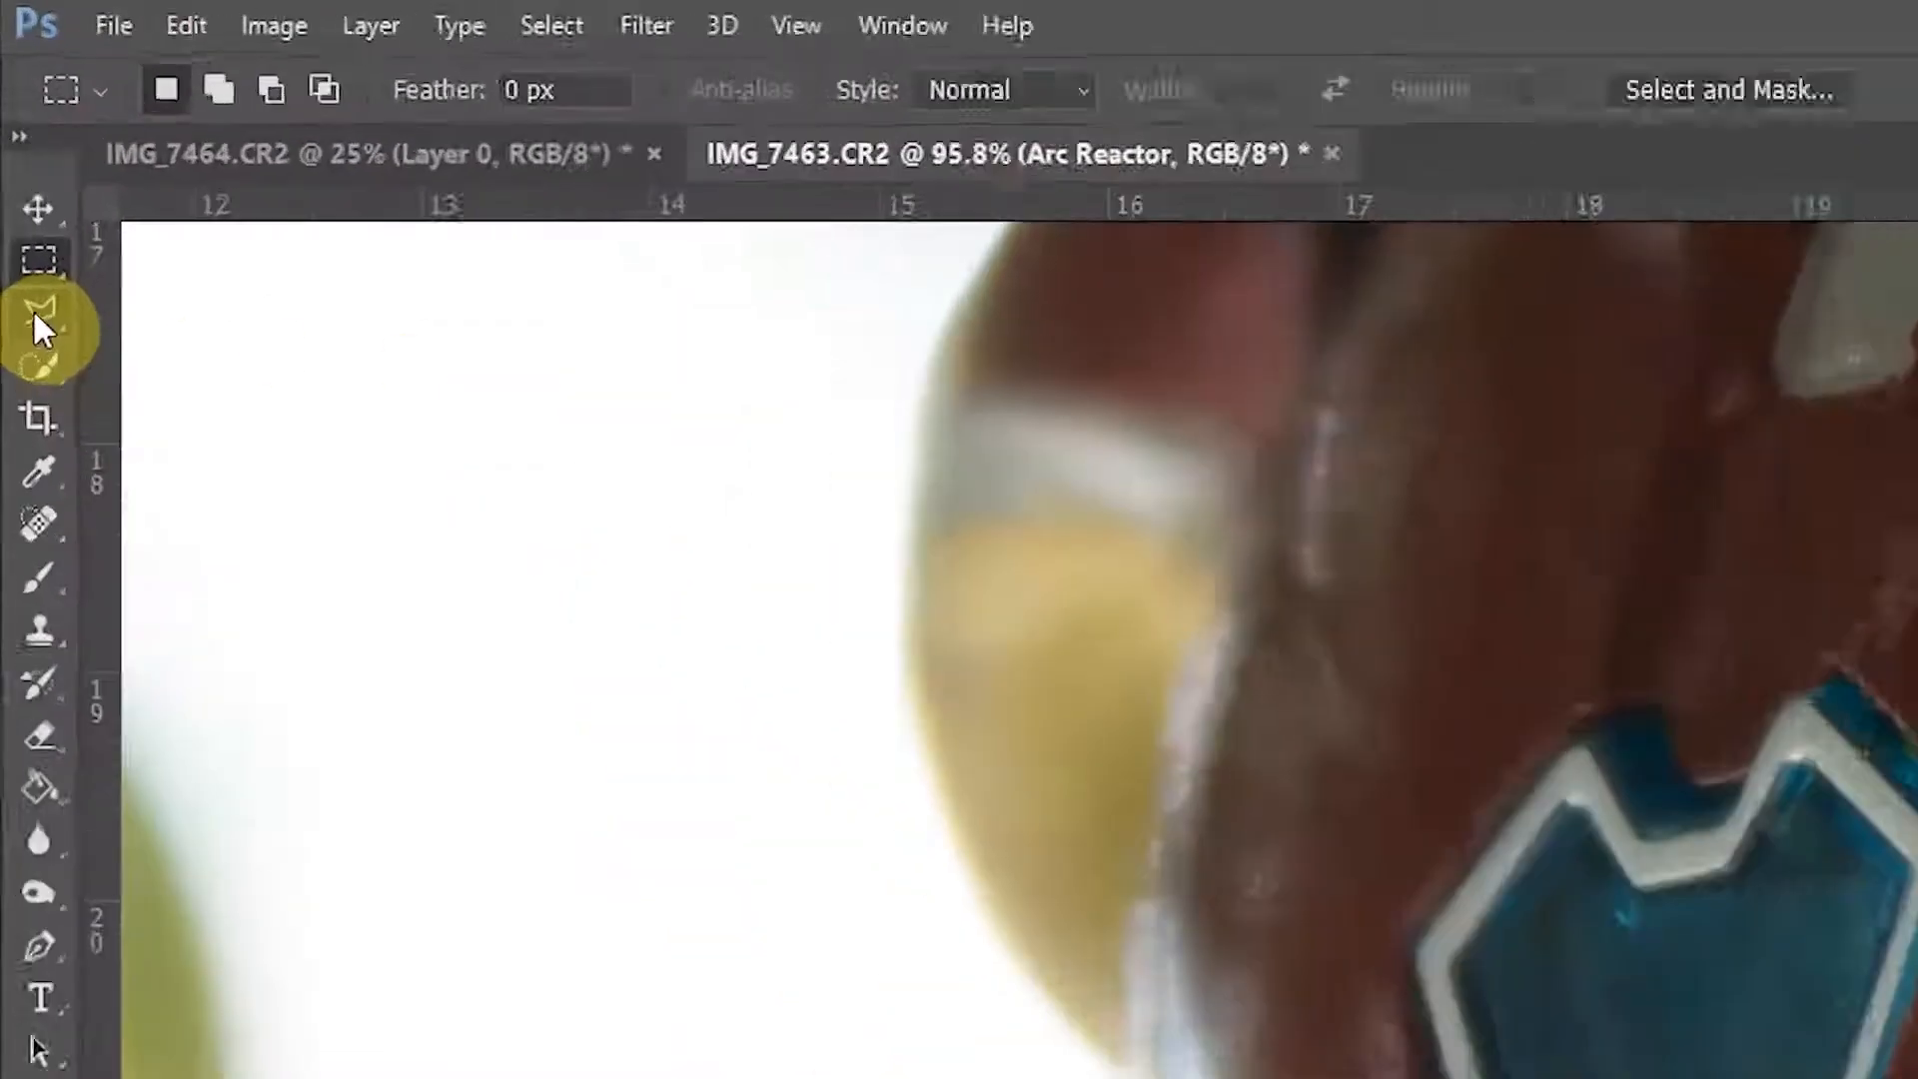
Step: Outline the blue inner area of the chest arc reactor with a closed Polygonal Lasso selection
{"action": "left_click", "coordinate": [20, 159]}
{"action": "right_click", "coordinate": [51, 464]}
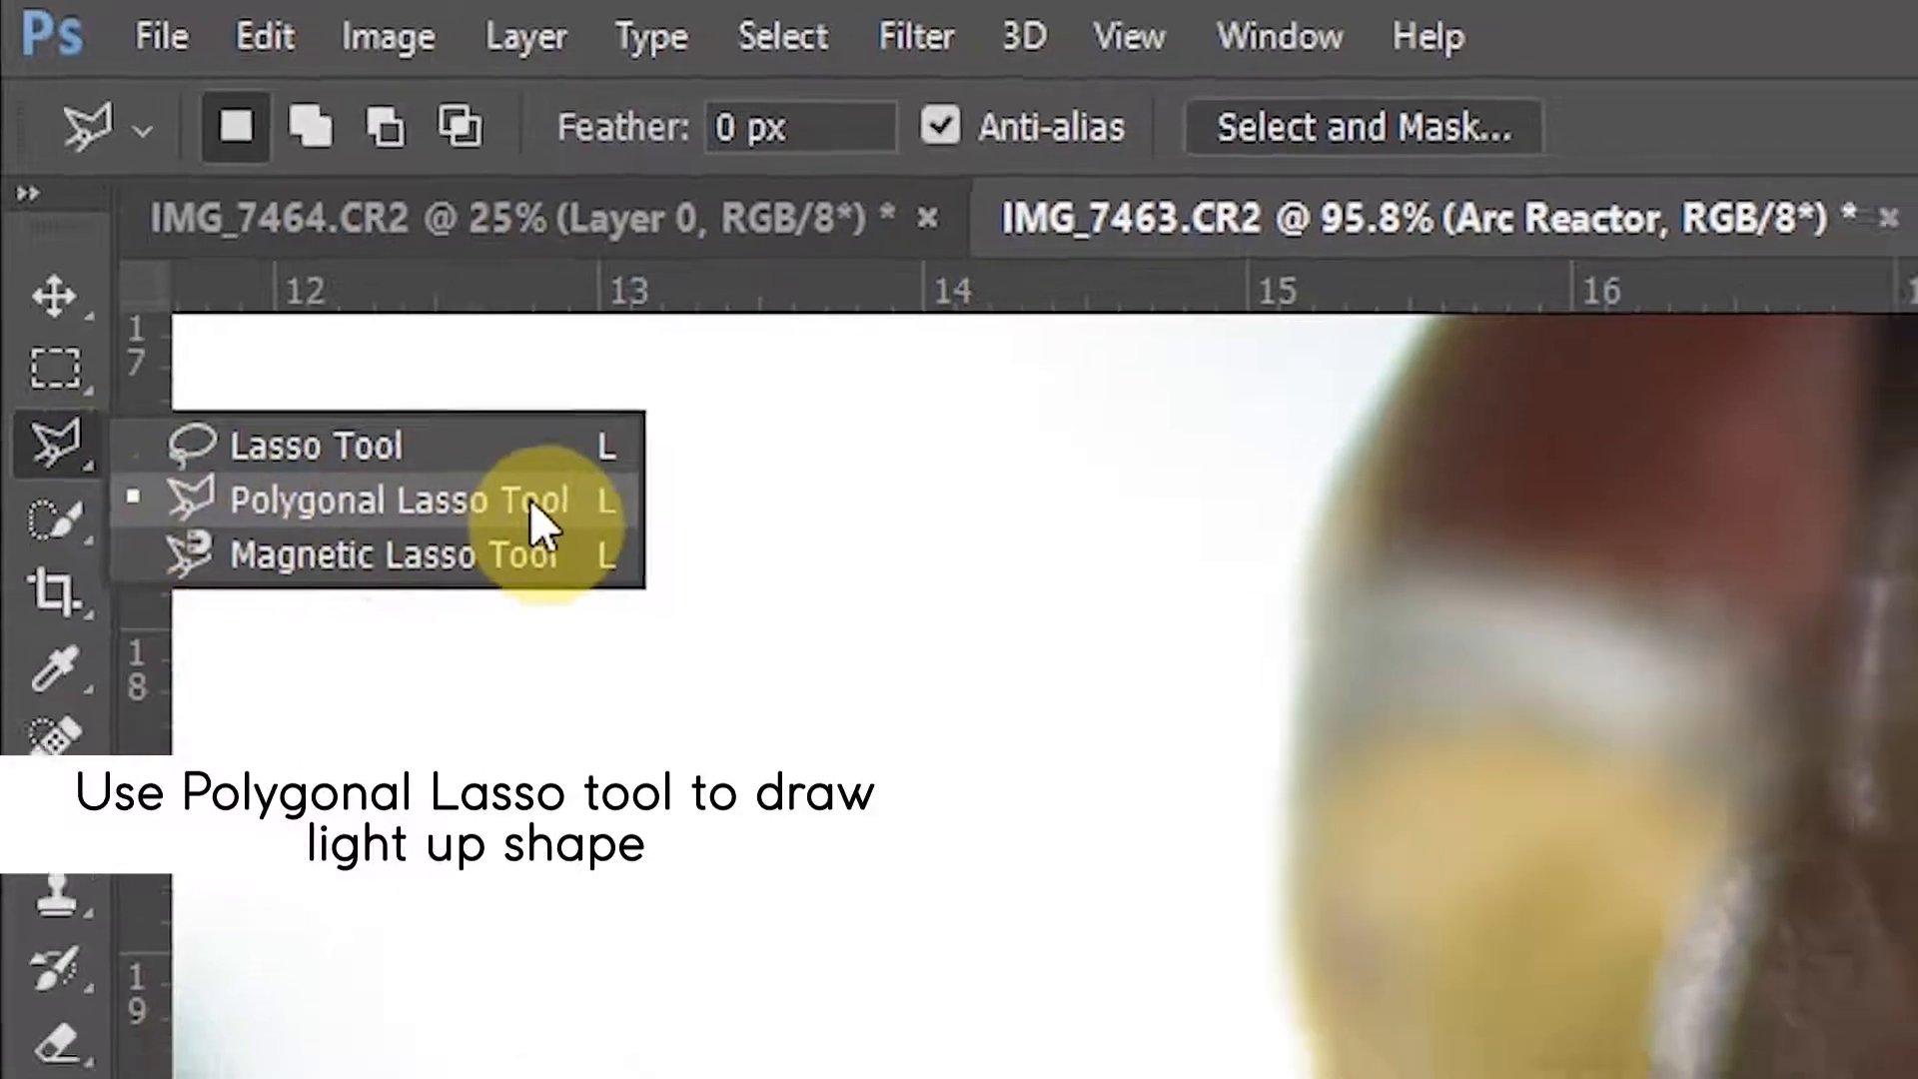
{"action": "left_click", "coordinate": [560, 522]}
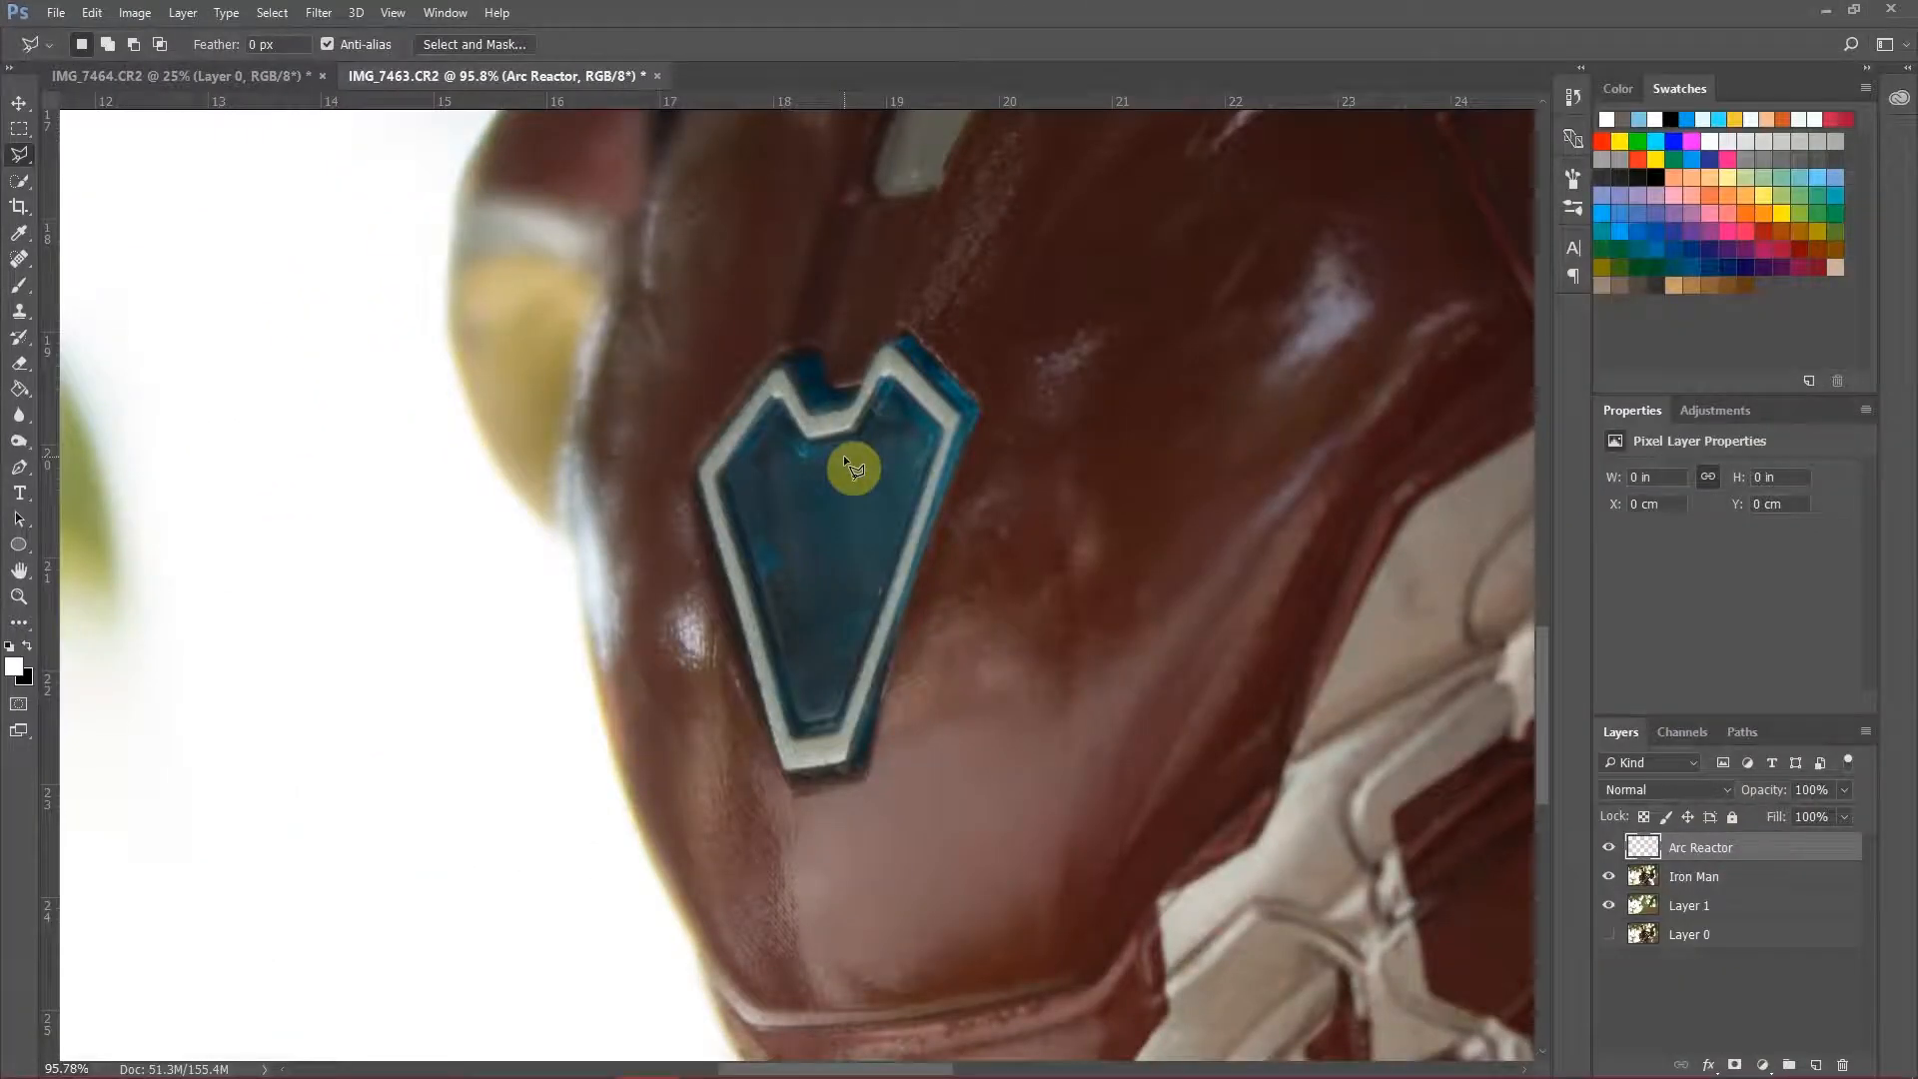
{"action": "scroll", "coordinate": [799, 464], "scroll_direction": "up", "scroll_amount": 4}
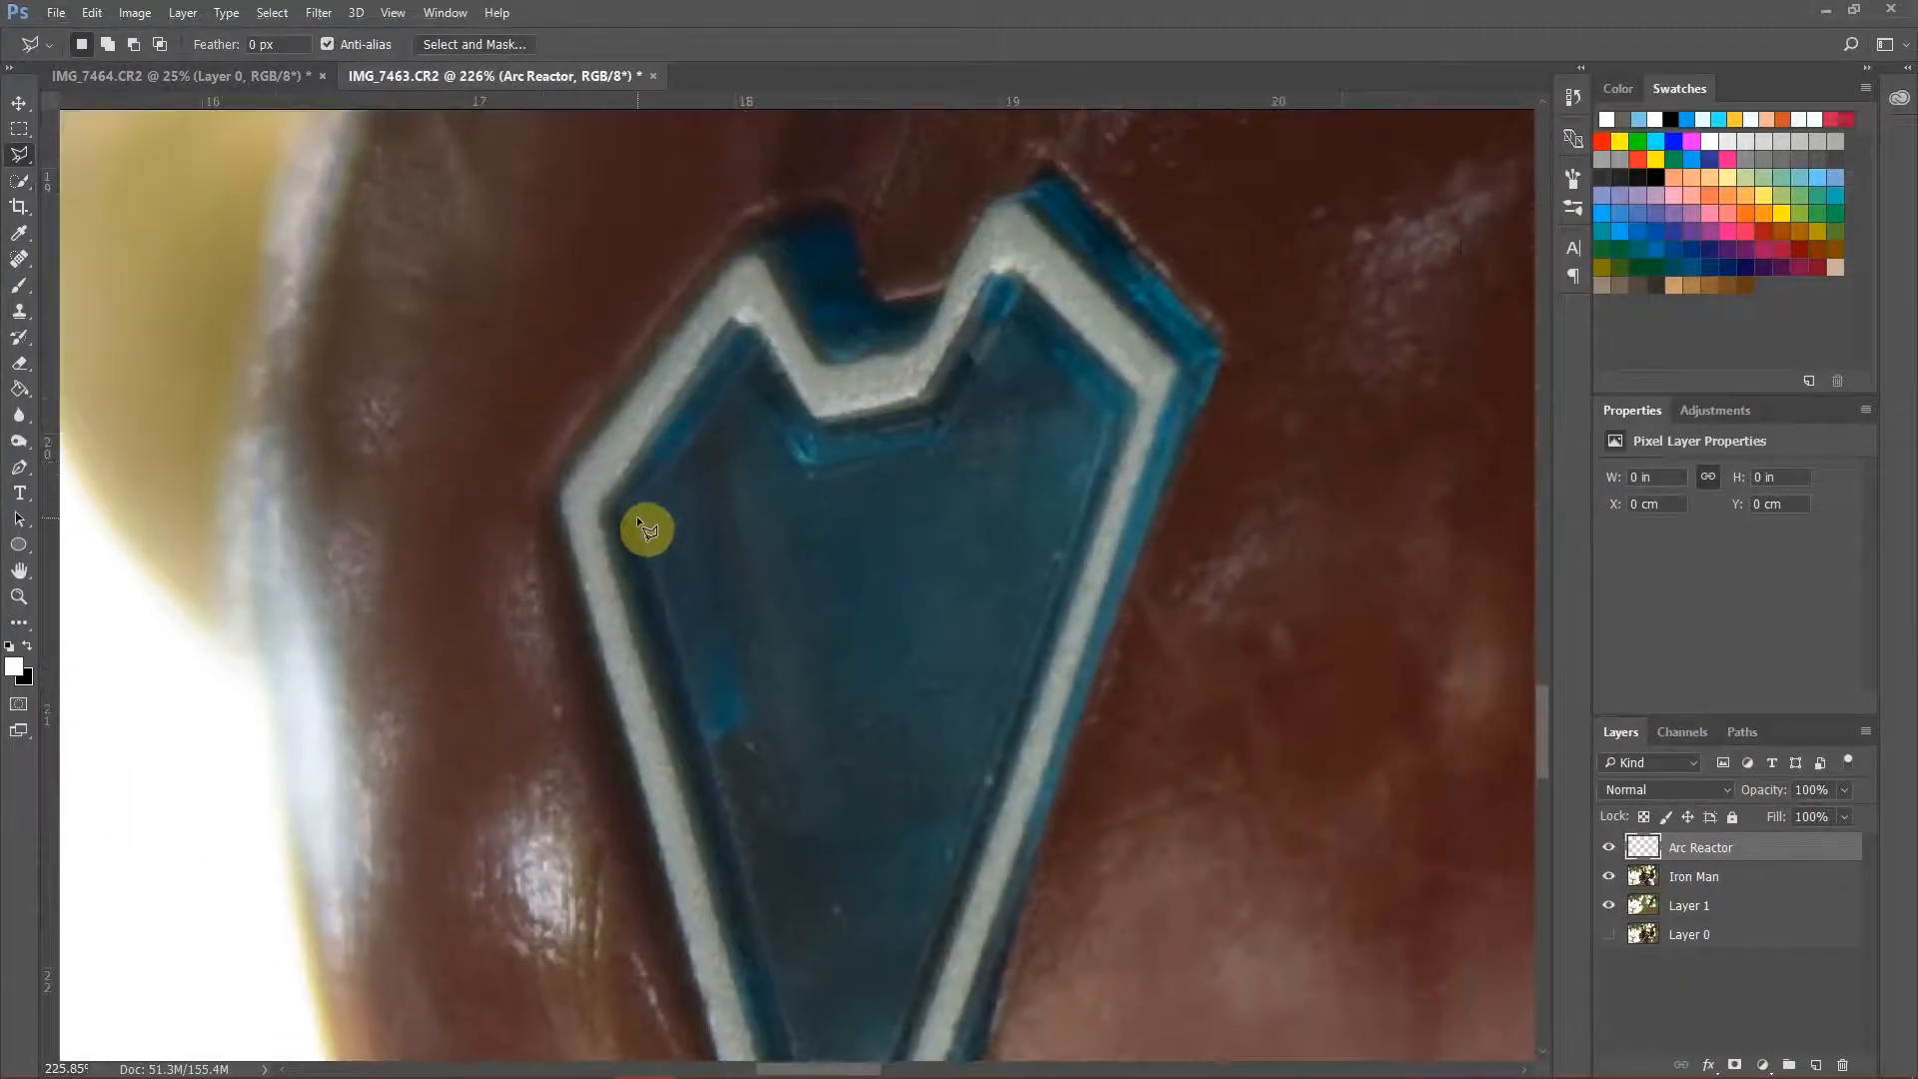
{"action": "left_click", "coordinate": [637, 516]}
{"action": "left_click", "coordinate": [1007, 316]}
{"action": "left_click_drag", "start_coordinate": [1026, 659], "coordinate": [1058, 449]}
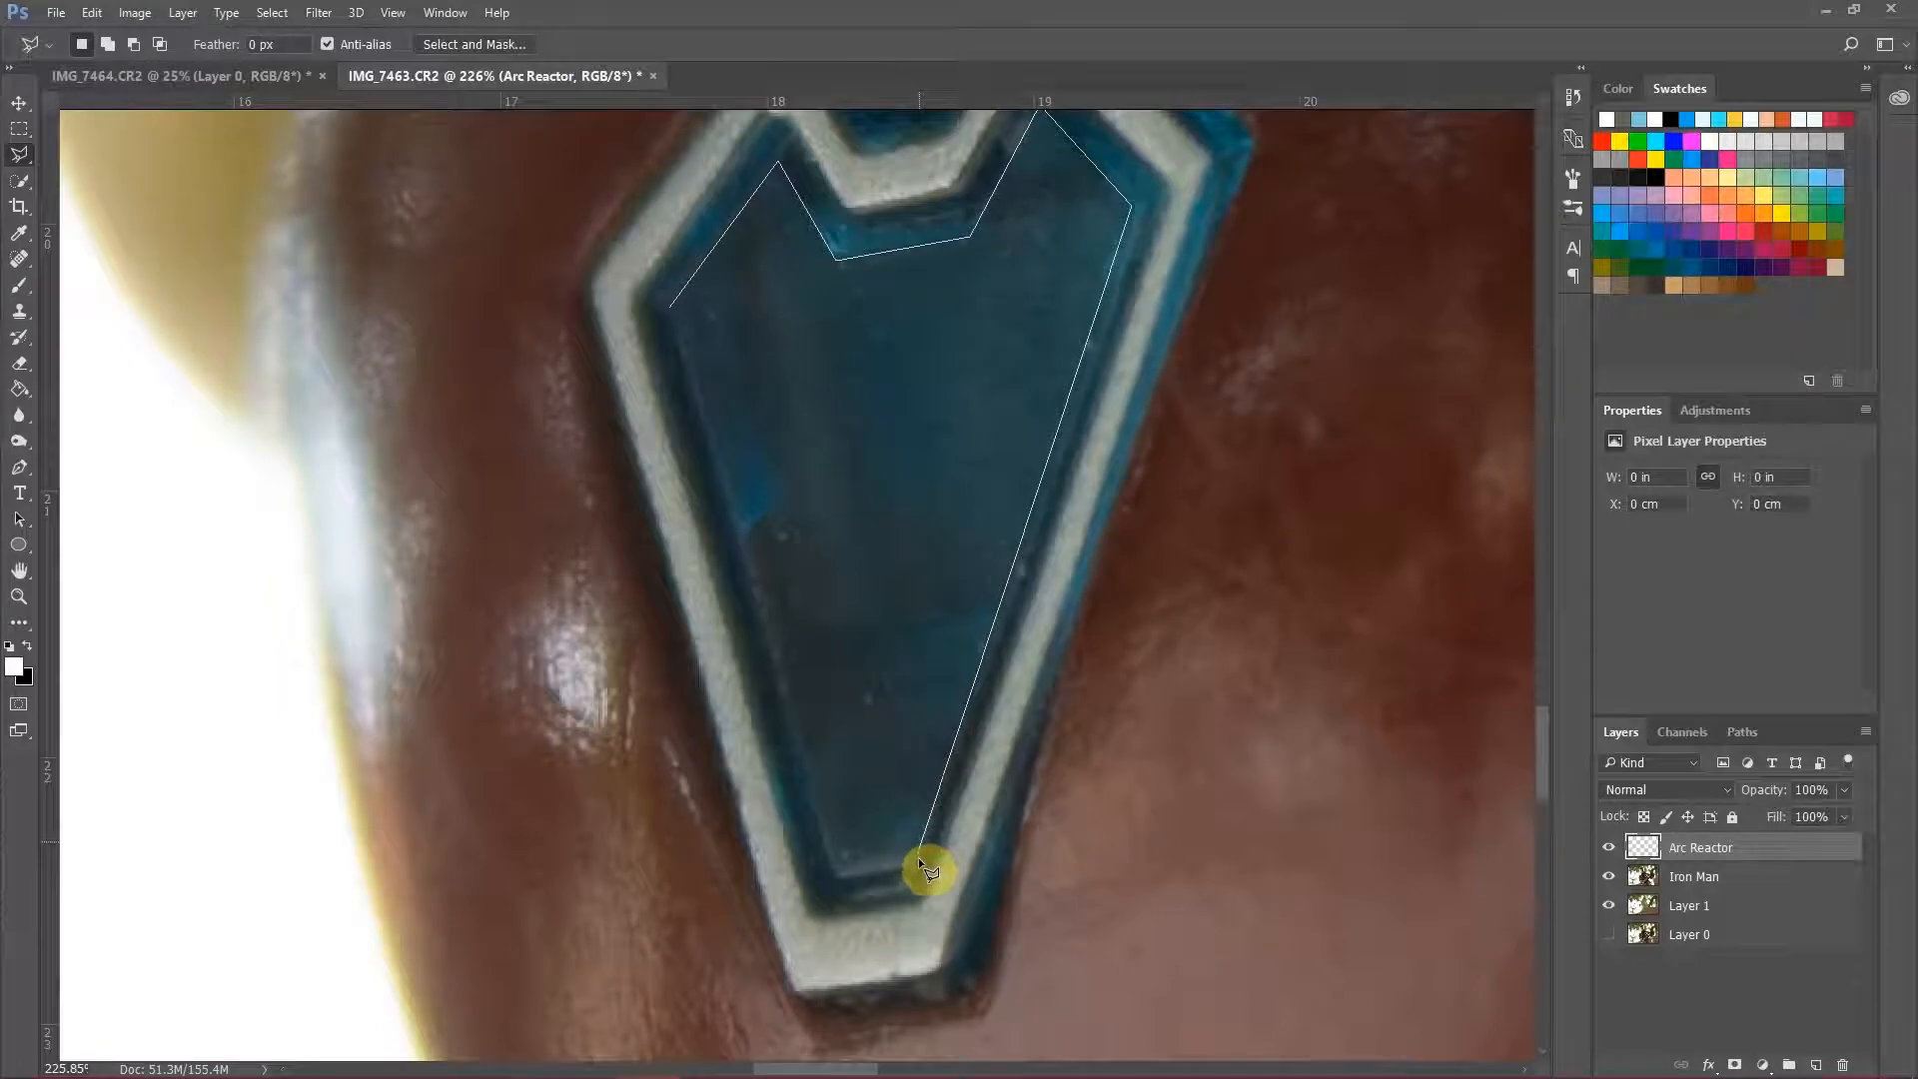
{"action": "left_click", "coordinate": [835, 871]}
{"action": "left_click", "coordinate": [669, 305]}
{"action": "scroll", "coordinate": [835, 350], "scroll_direction": "down", "scroll_amount": 1}
{"action": "scroll", "coordinate": [835, 350], "scroll_direction": "down", "scroll_amount": 1}
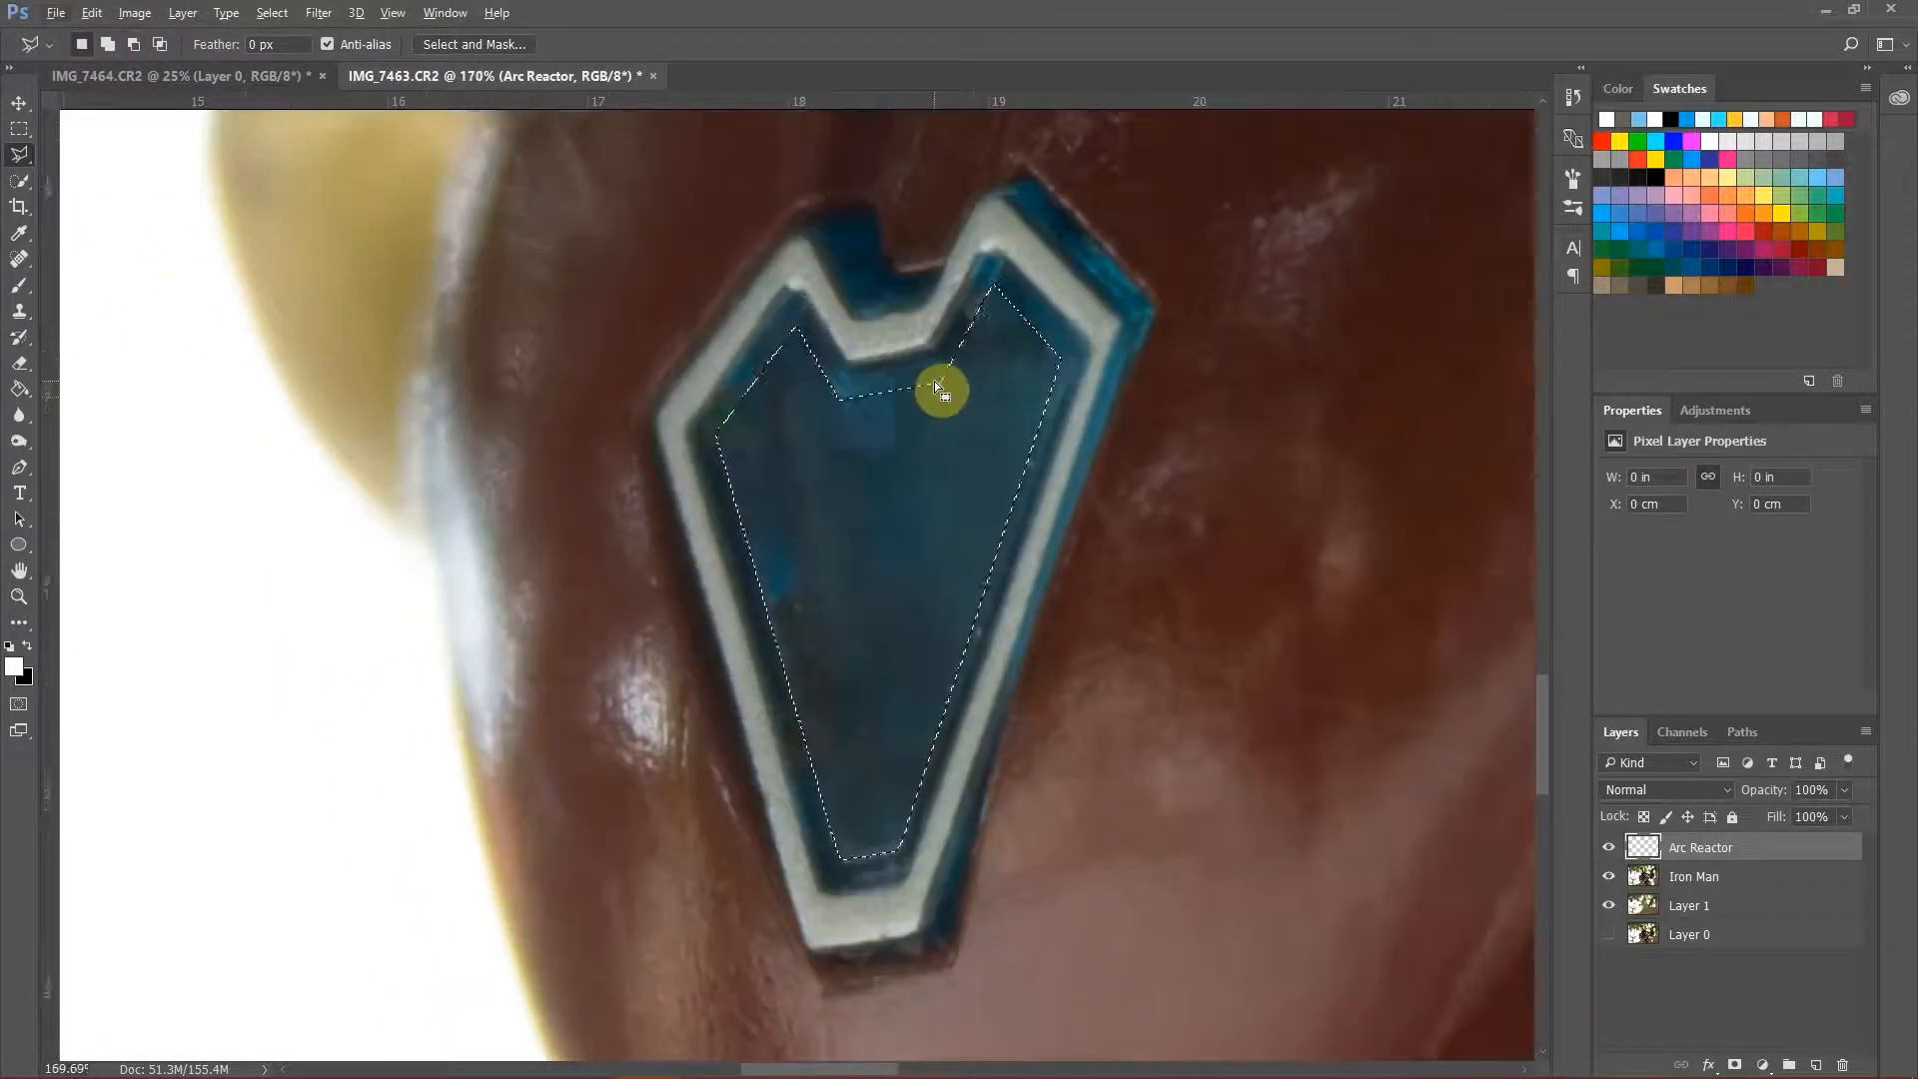
Step: Fill the arc reactor selection on the Arc Reactor layer with the white foreground colour feffff, and deselect it
{"action": "key", "text": "i"}
{"action": "left_click", "coordinate": [18, 664]}
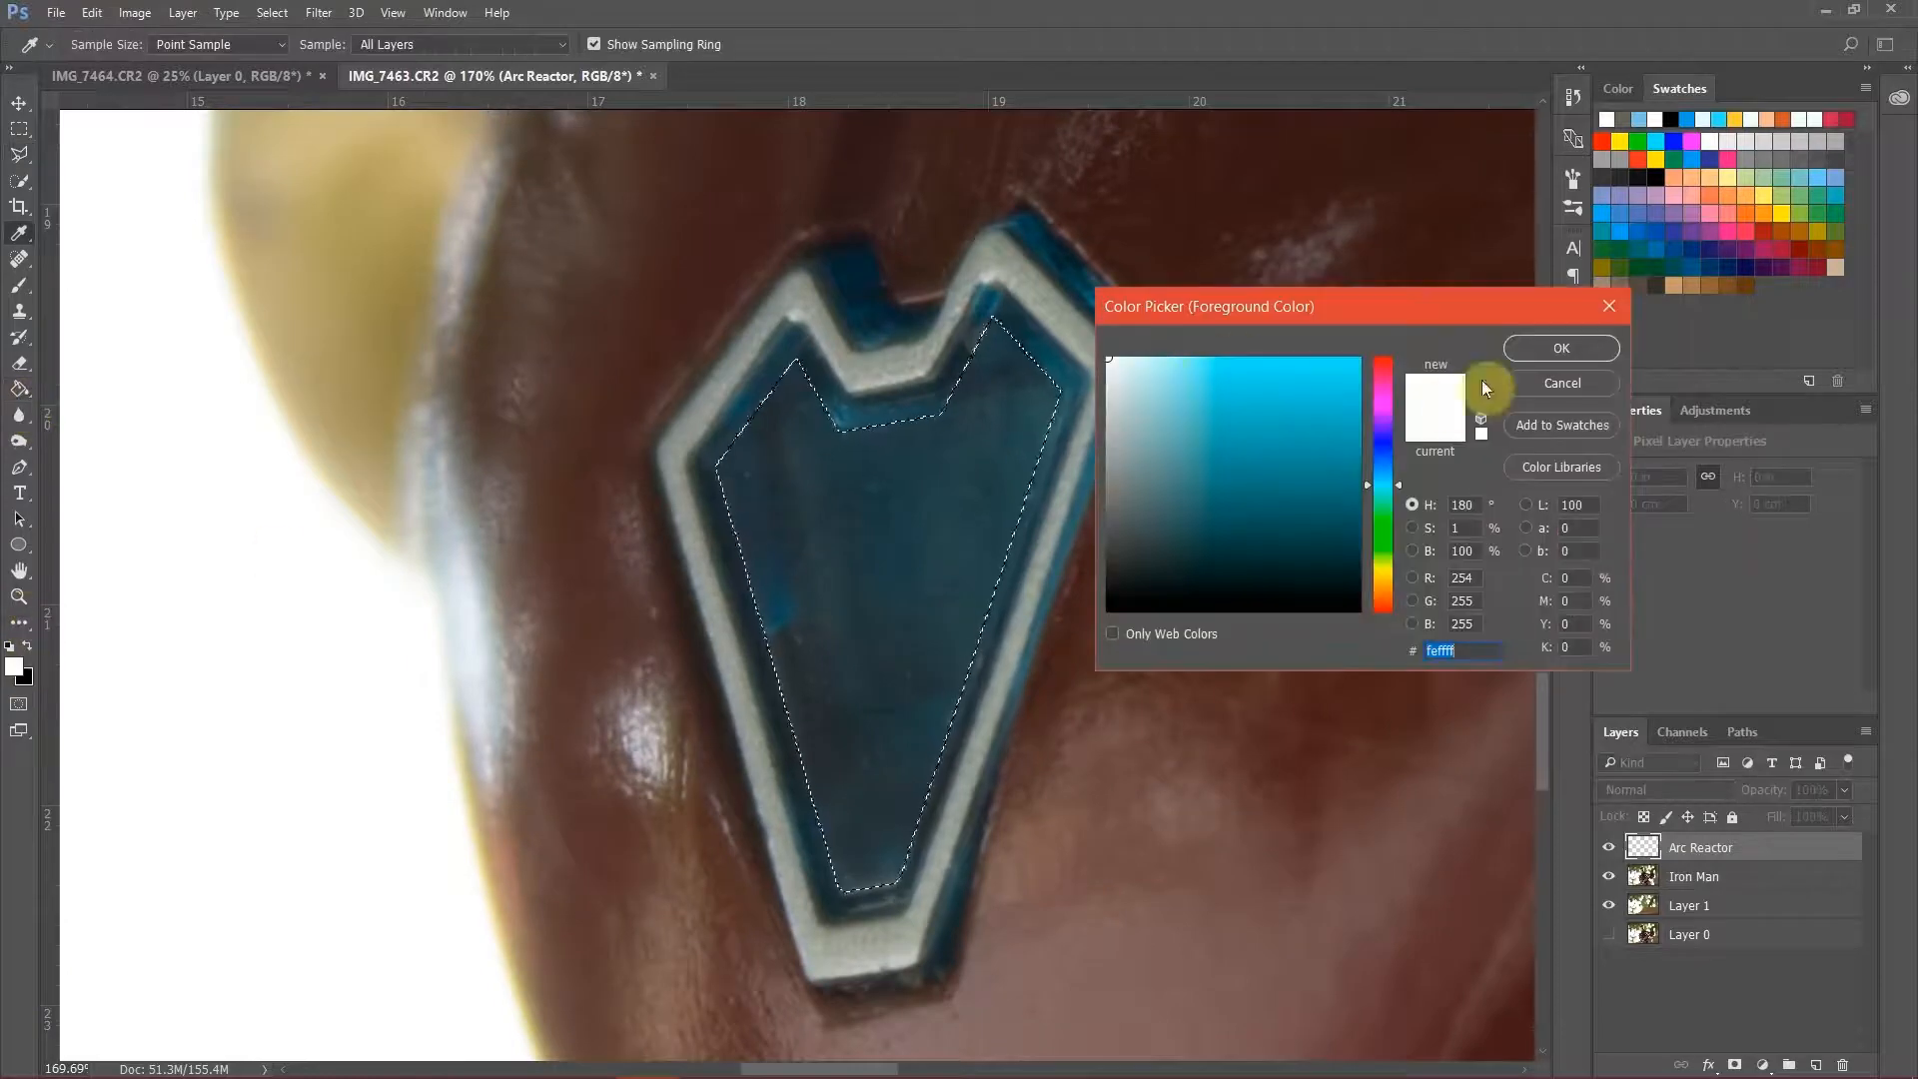
{"action": "left_click", "coordinate": [1561, 348]}
{"action": "key", "text": "g"}
{"action": "left_click", "coordinate": [804, 489]}
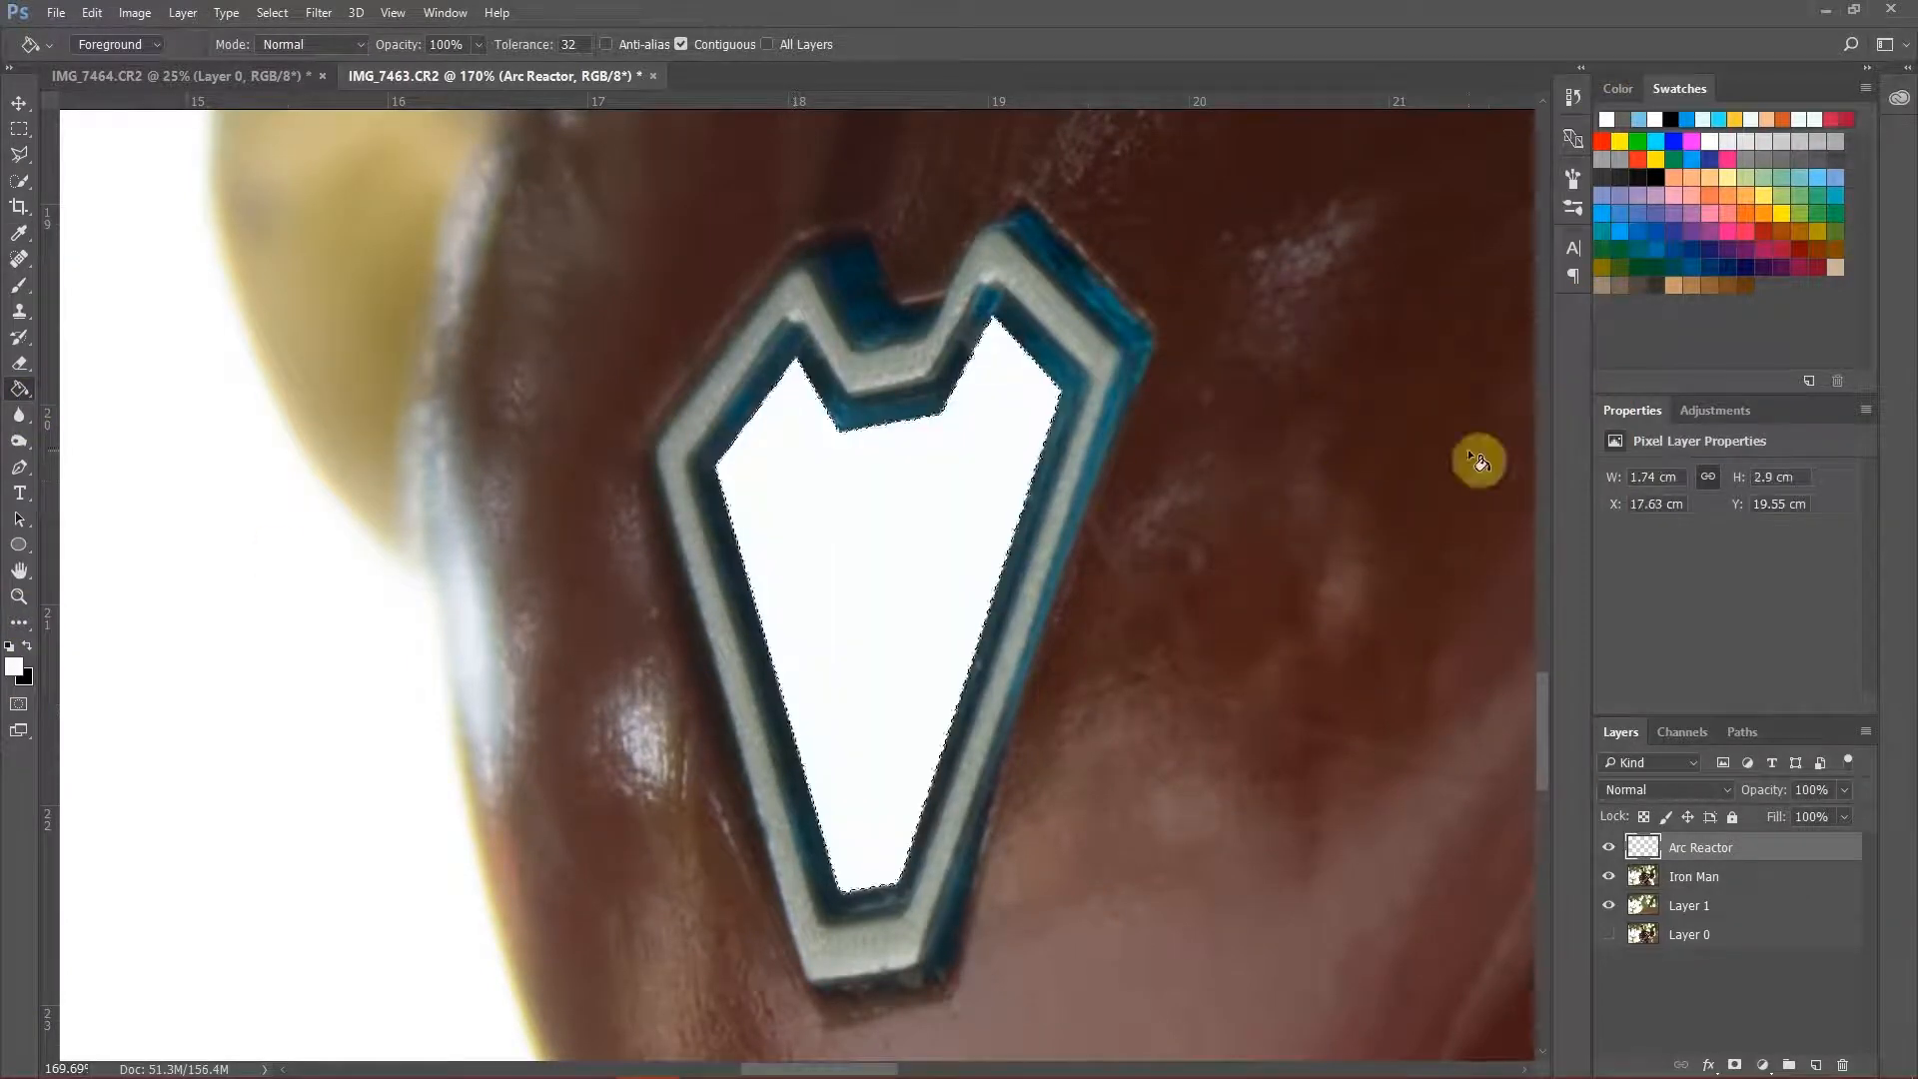
{"action": "key", "text": "m"}
{"action": "left_click", "coordinate": [902, 447]}
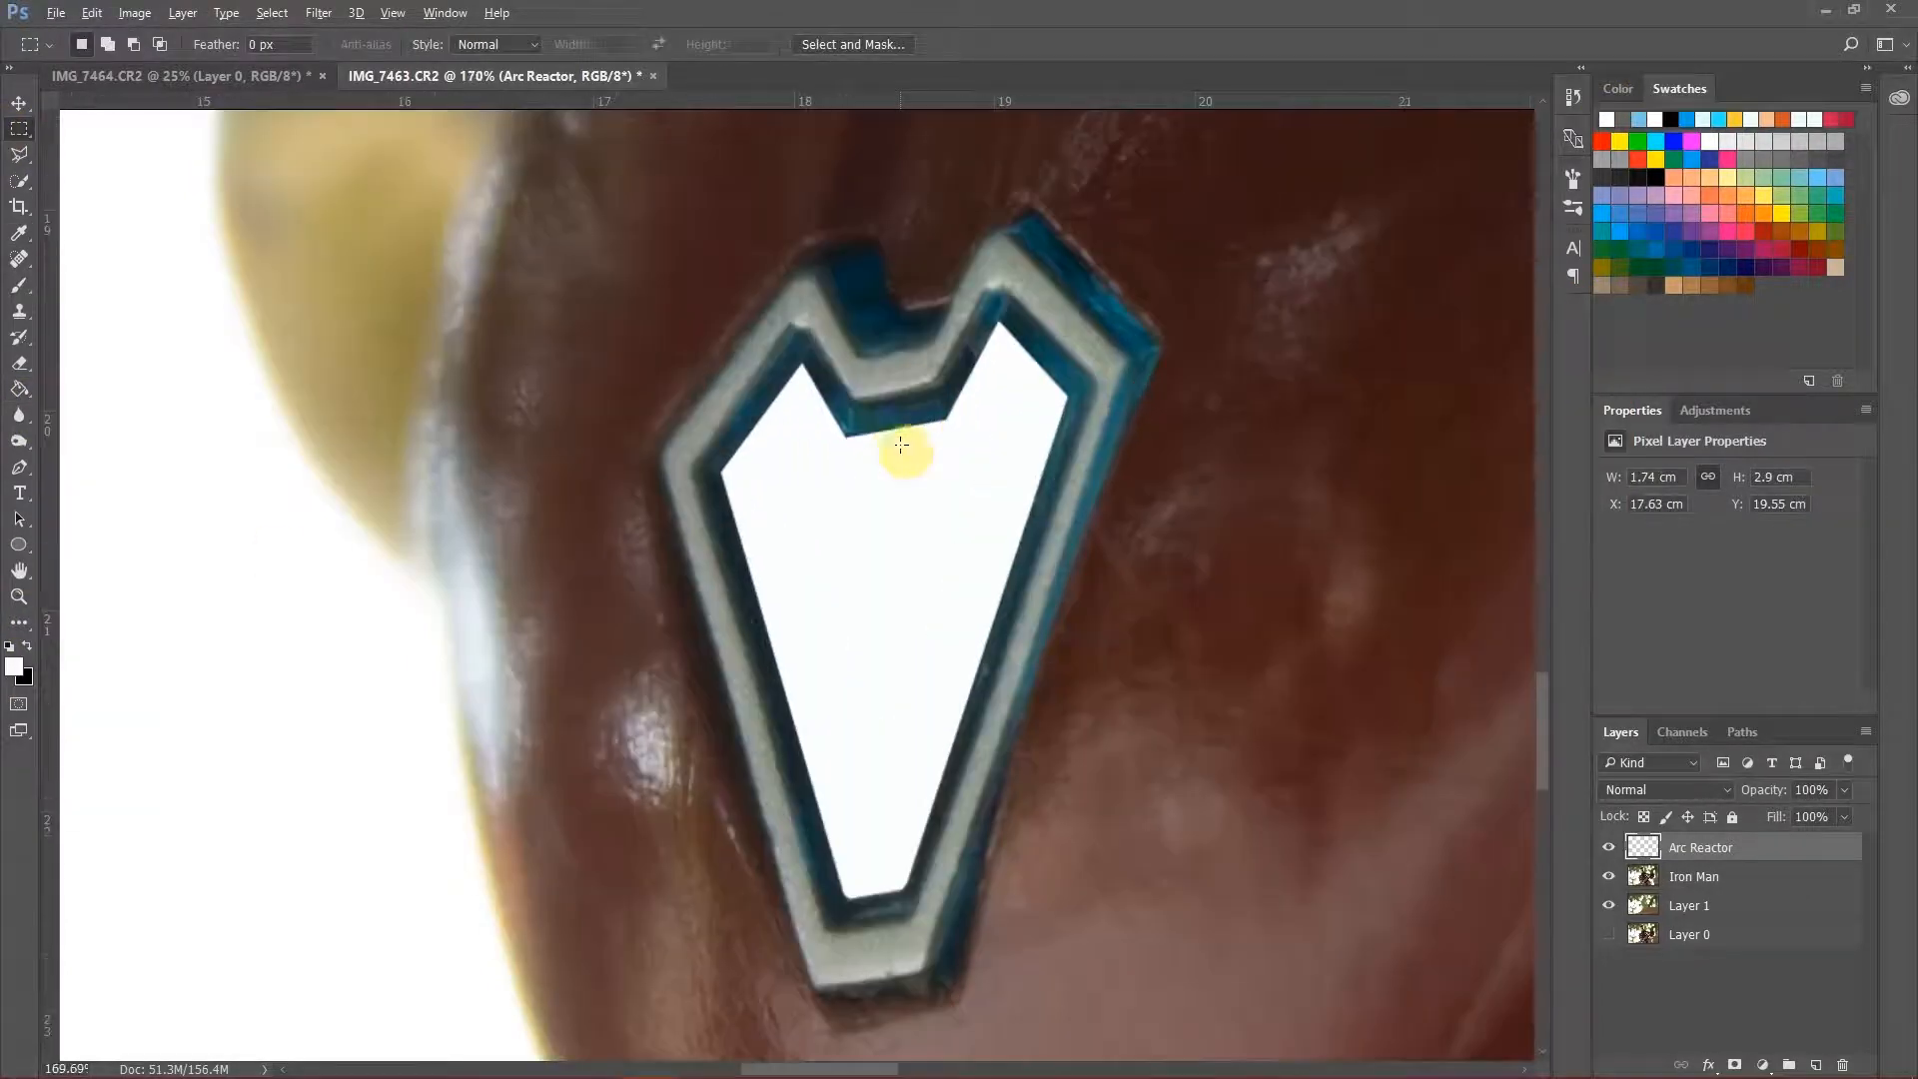
Step: Add a light blue Outer Glow to the Arc Reactor layer with Screen blend mode and 80% opacity, and apply it
{"action": "double_click", "coordinate": [1761, 857]}
{"action": "left_click_drag", "start_coordinate": [1071, 176], "coordinate": [1675, 337]}
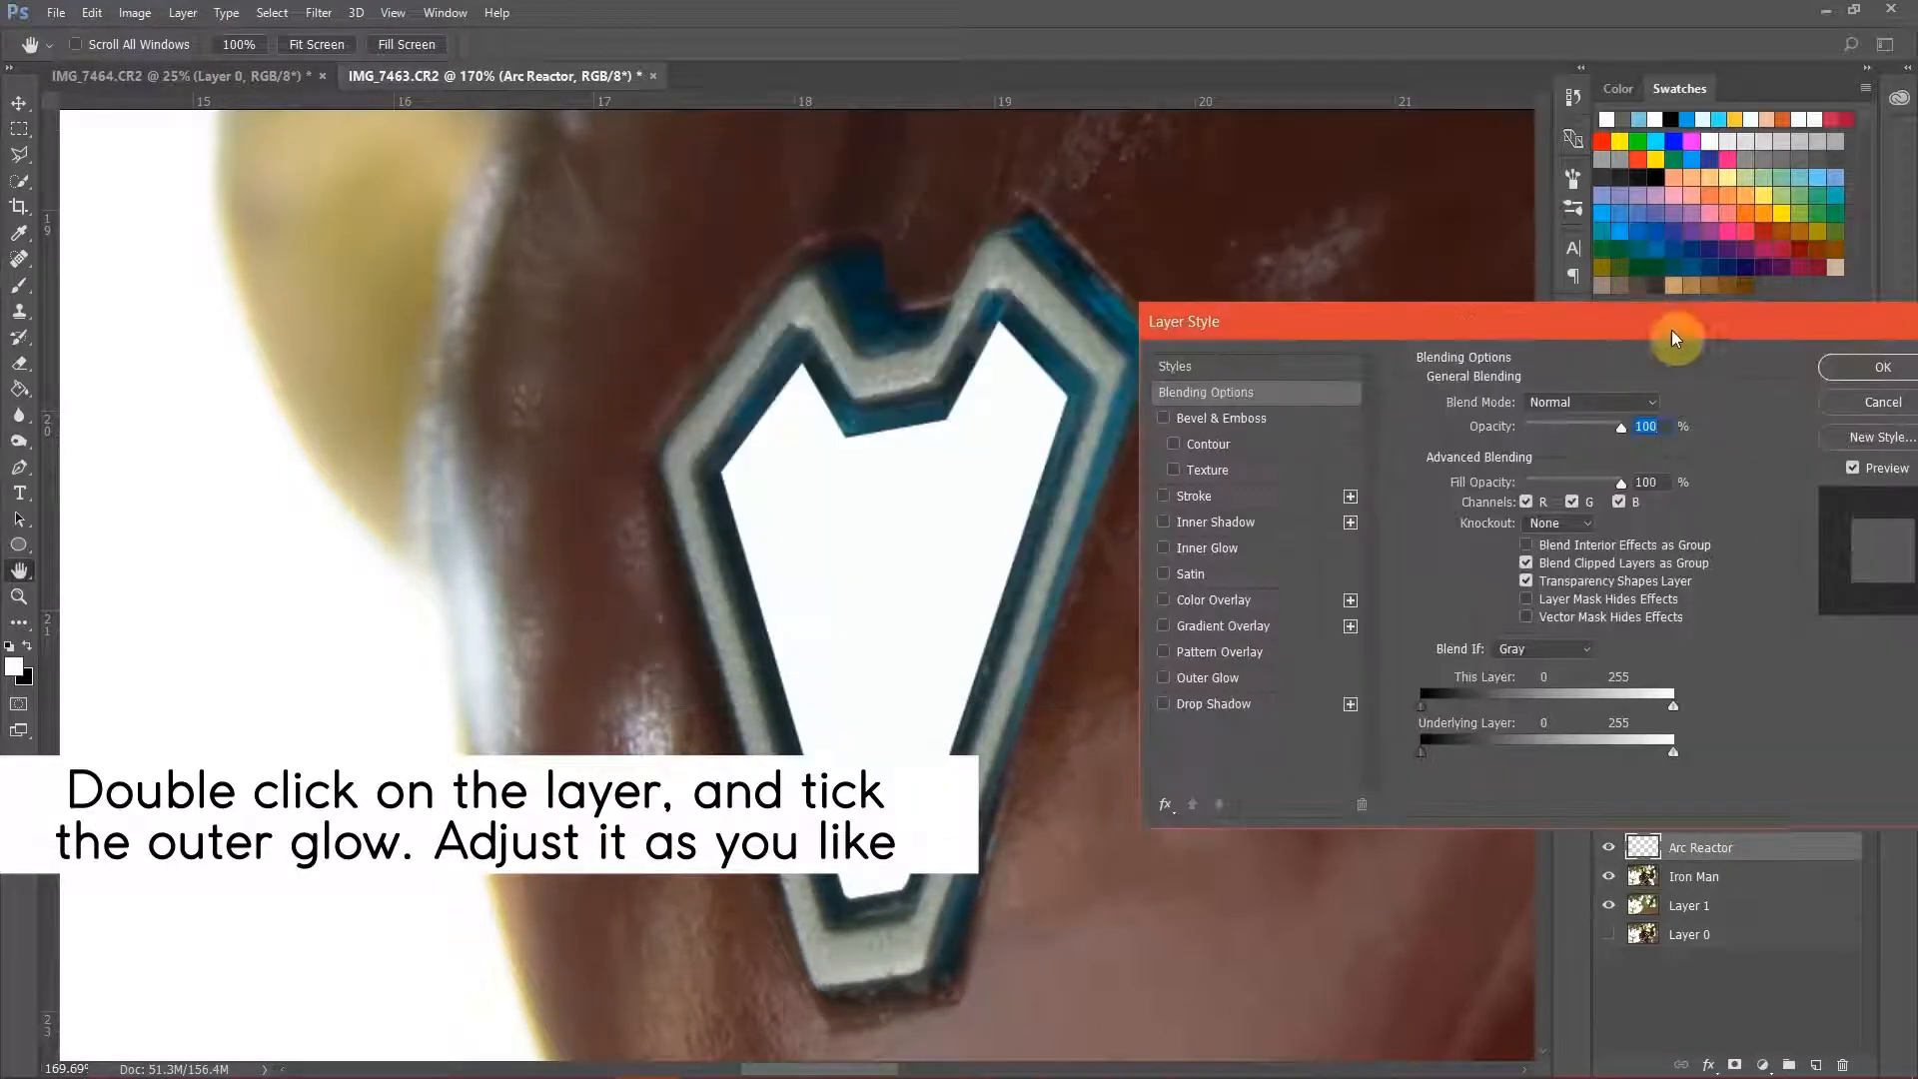
{"action": "left_click", "coordinate": [1164, 678]}
{"action": "left_click", "coordinate": [1214, 677]}
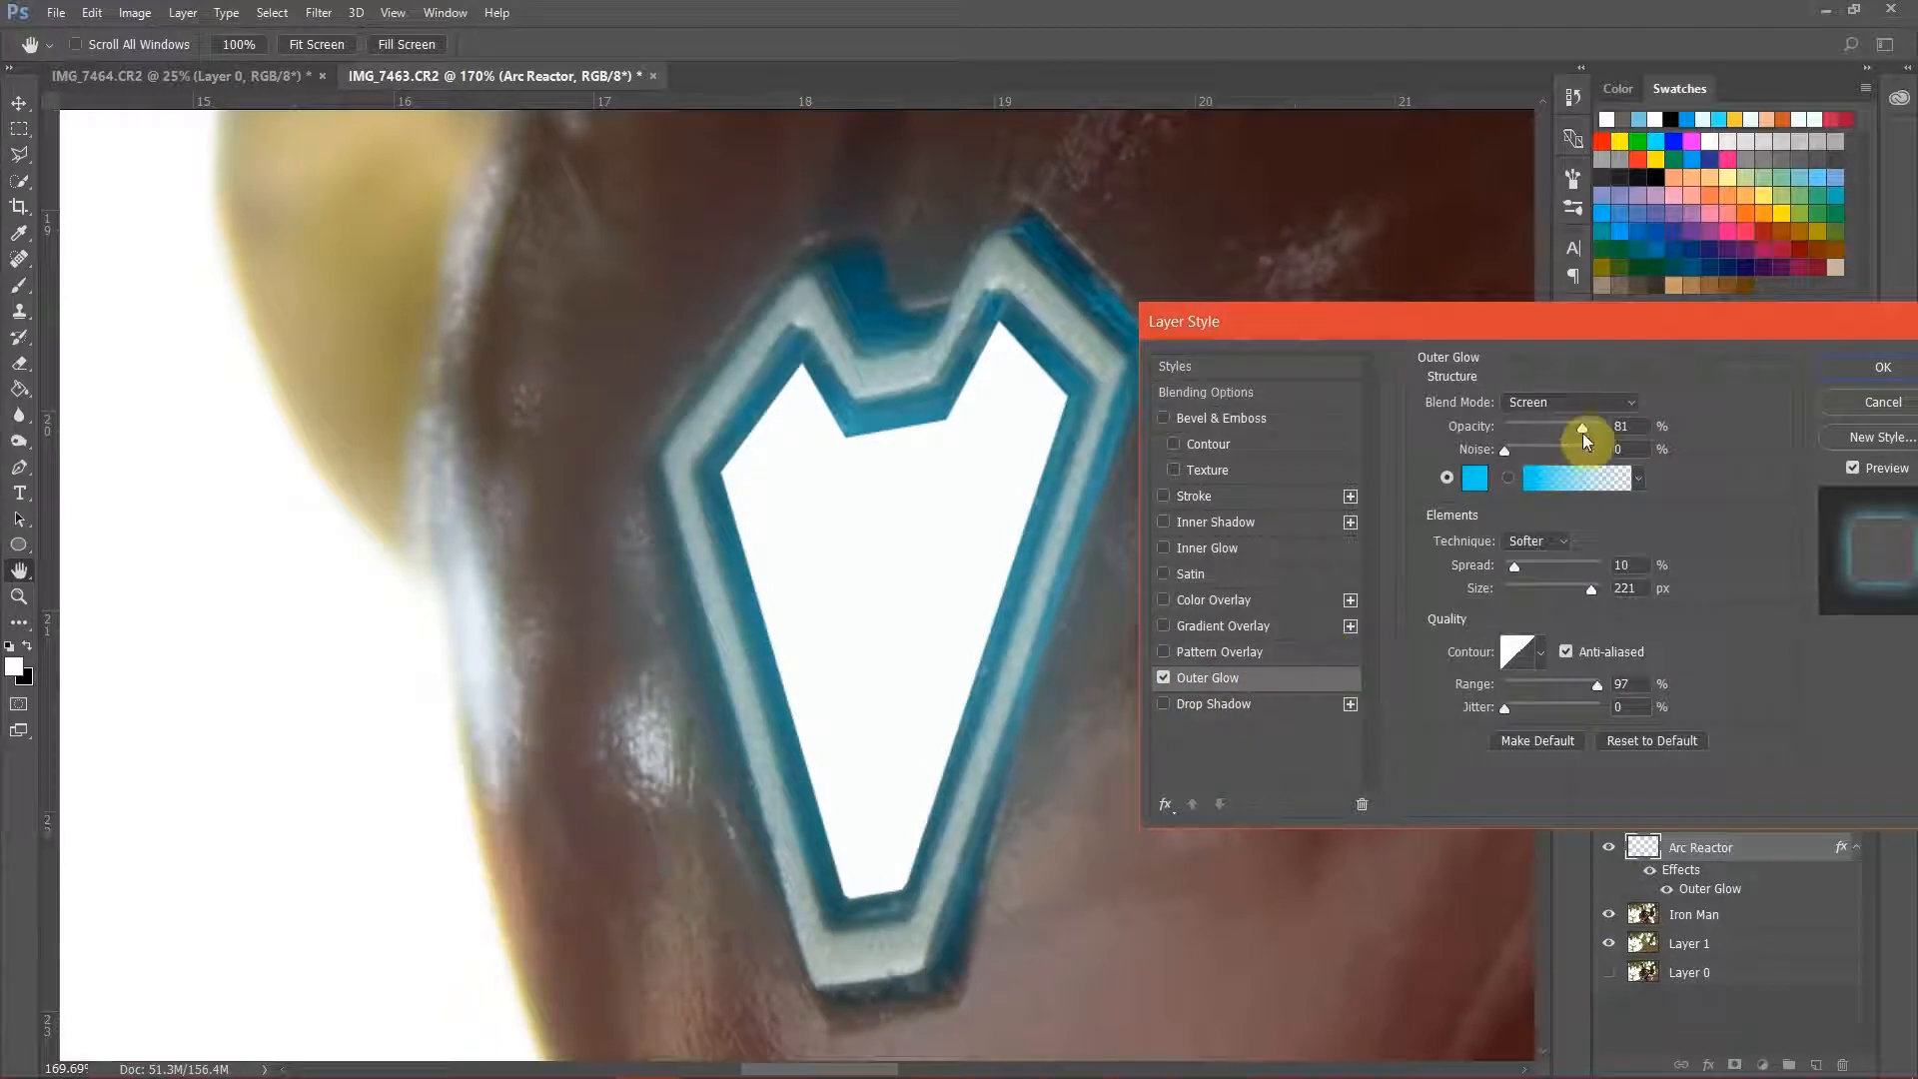
{"action": "left_click_drag", "start_coordinate": [1555, 320], "coordinate": [1447, 334]}
{"action": "left_click", "coordinate": [1776, 388]}
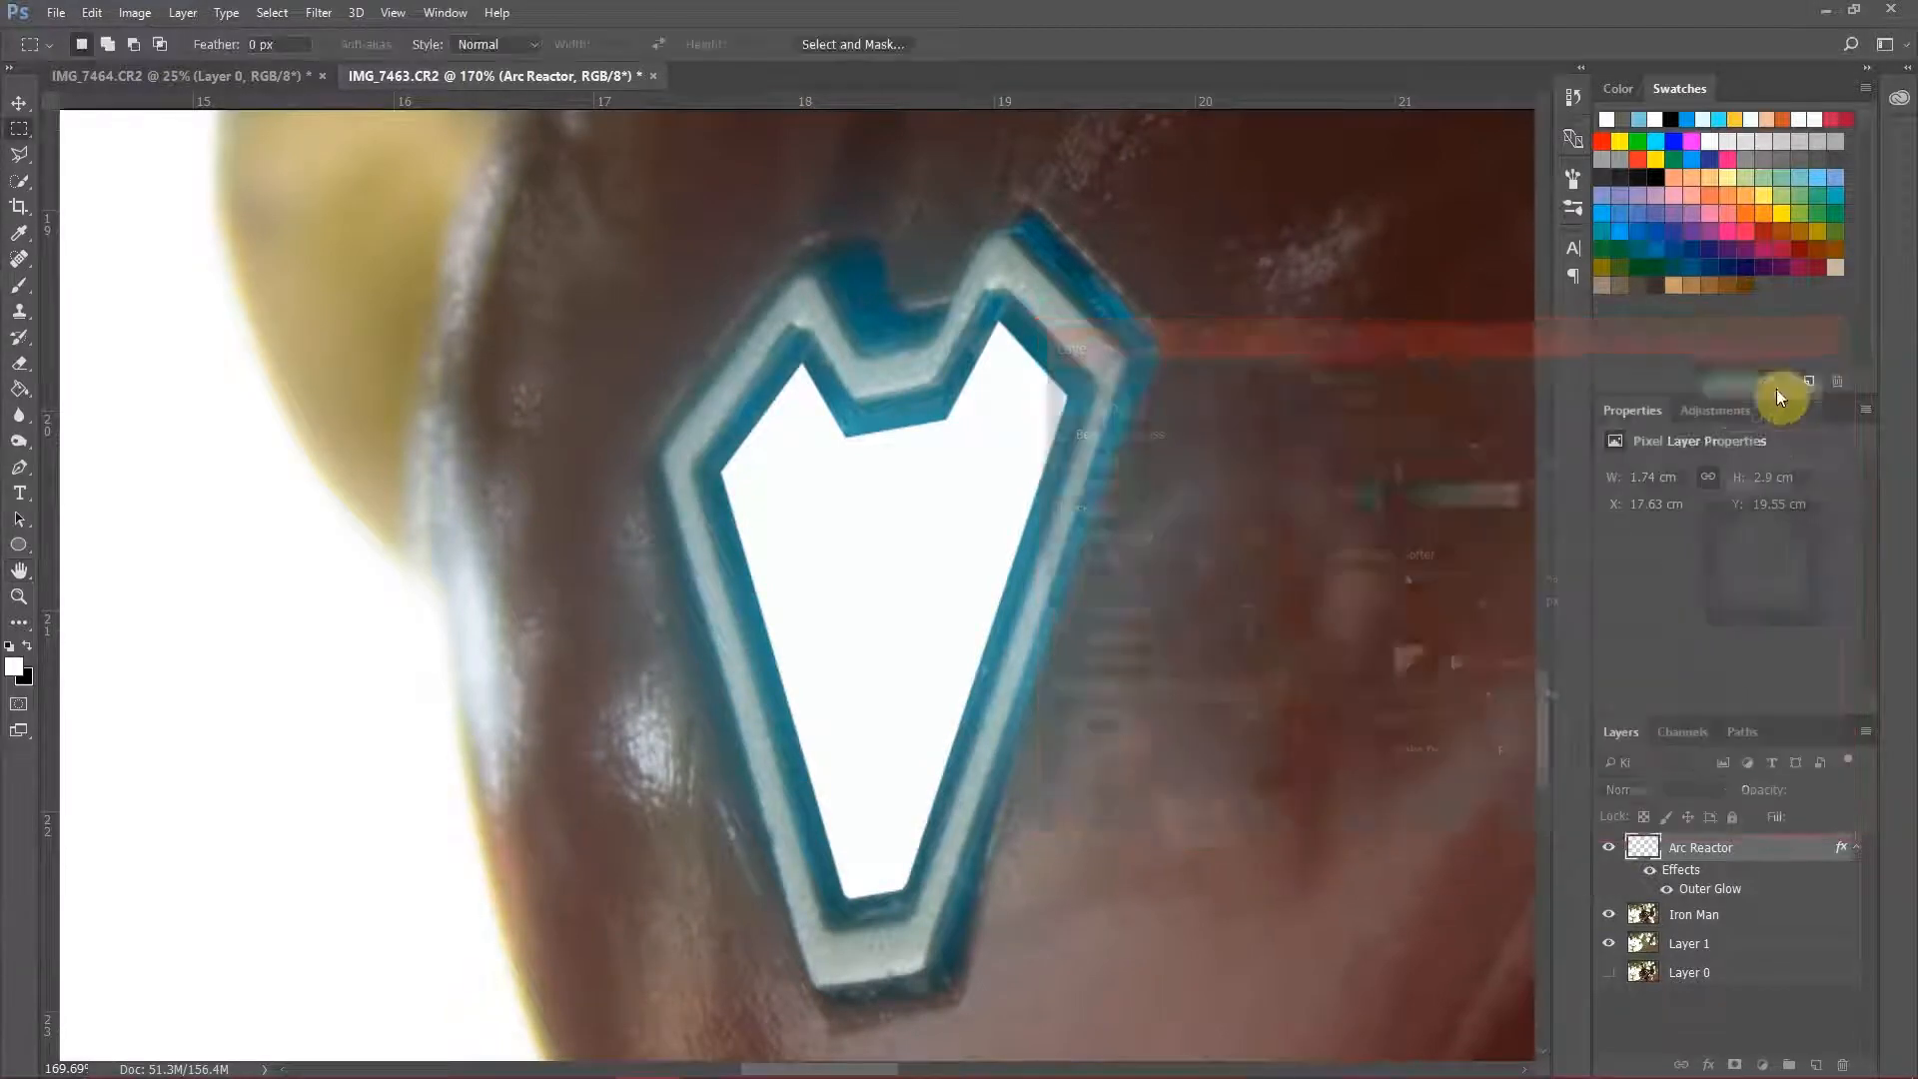
Step: Refine the Arc Reactor layer's Outer Glow, keeping Screen blend mode, with 29% spread, 117 px size and 100% range
{"action": "left_click_drag", "start_coordinate": [1306, 438], "coordinate": [1023, 398]}
{"action": "double_click", "coordinate": [1758, 847]}
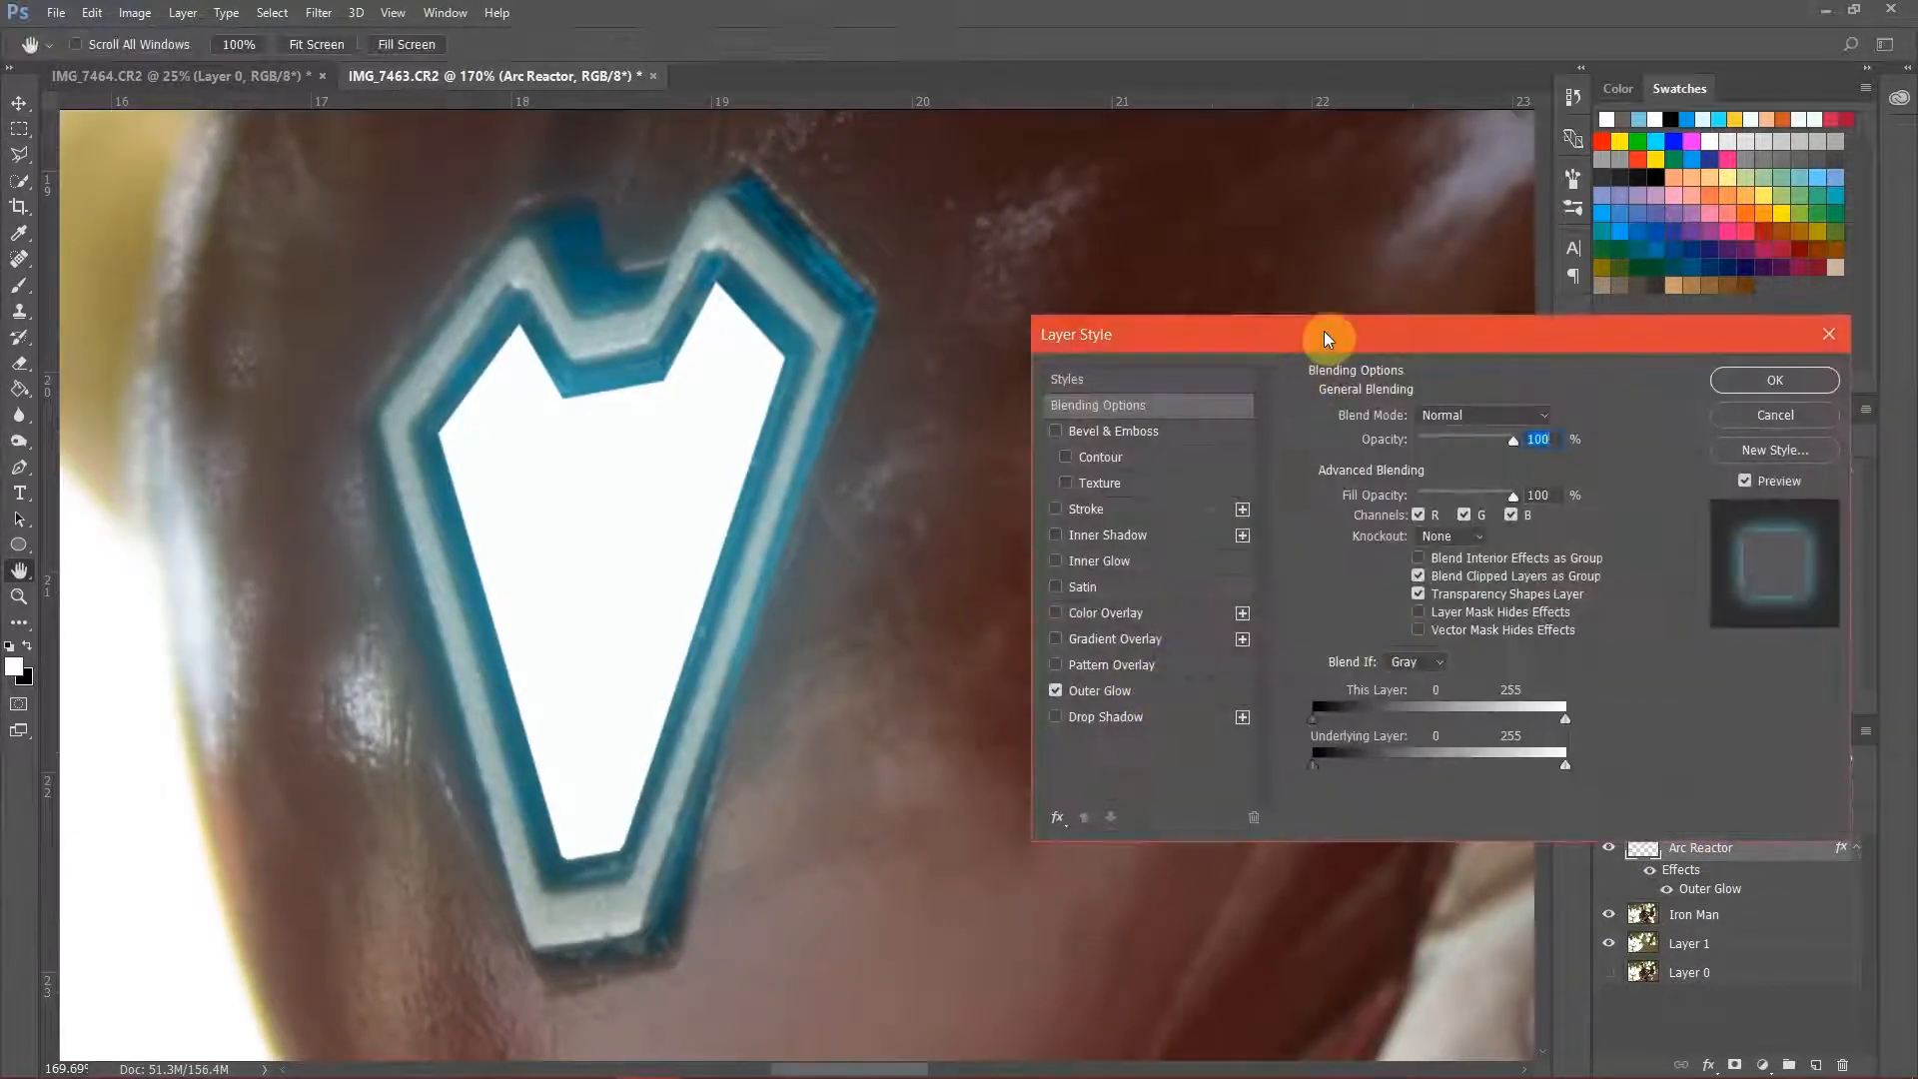
{"action": "left_click_drag", "start_coordinate": [1322, 331], "coordinate": [1203, 302]}
{"action": "left_click", "coordinate": [1076, 654]}
{"action": "left_click", "coordinate": [1339, 388]}
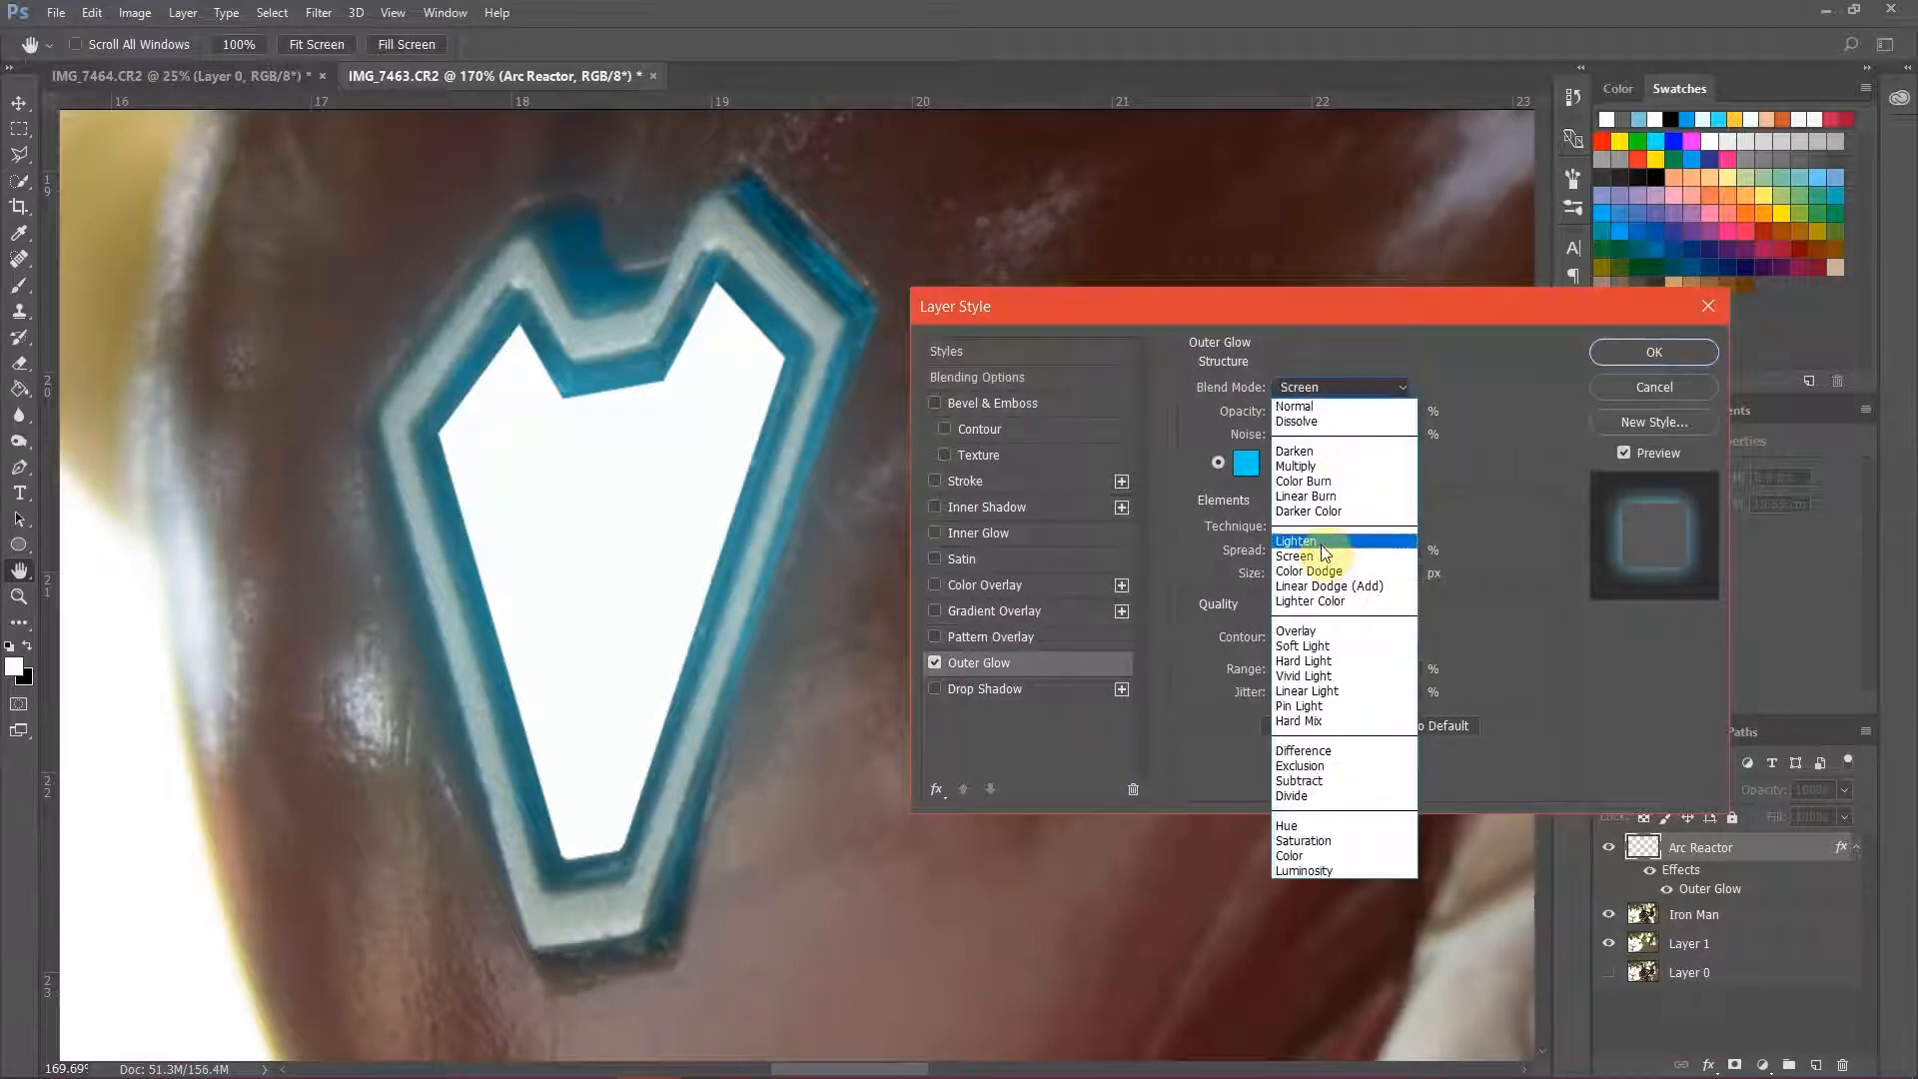
{"action": "left_click", "coordinate": [1323, 555]}
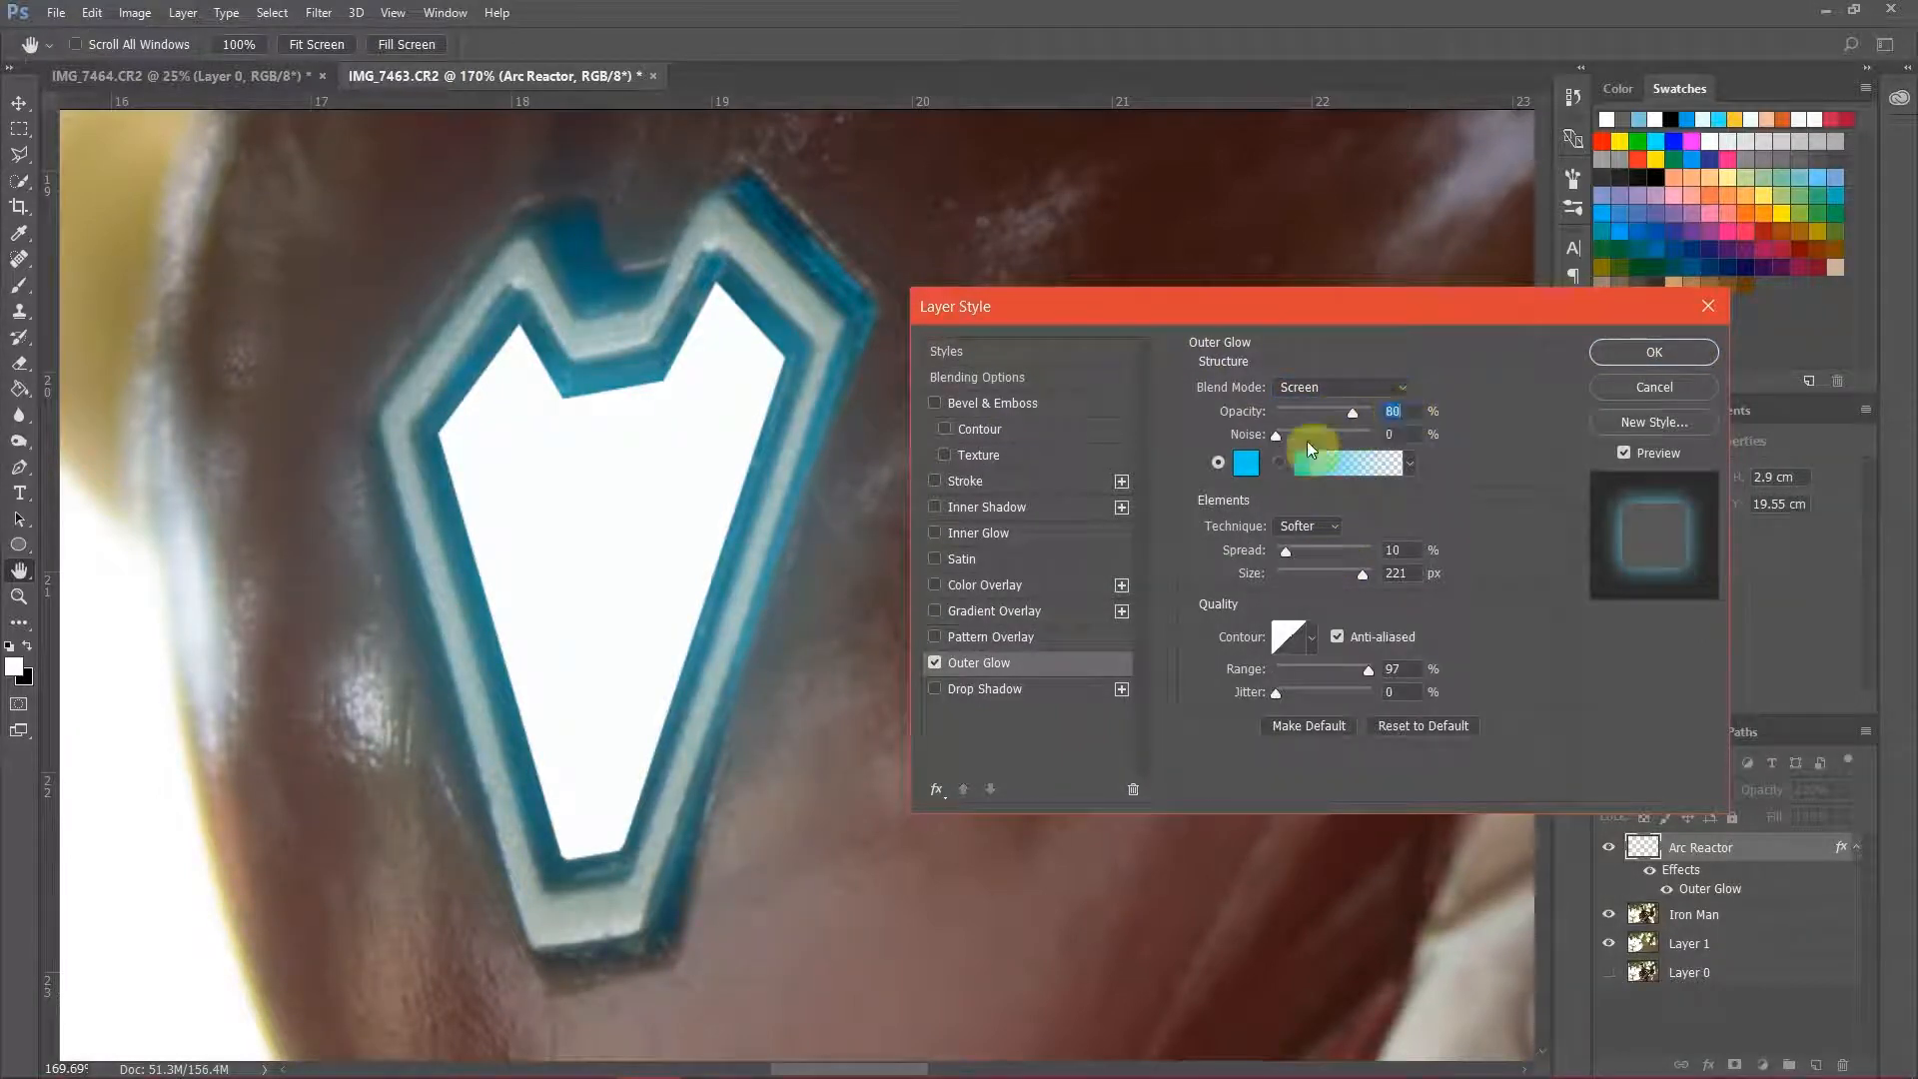
{"action": "left_click_drag", "start_coordinate": [1287, 554], "coordinate": [1321, 576]}
{"action": "left_click", "coordinate": [1345, 578]}
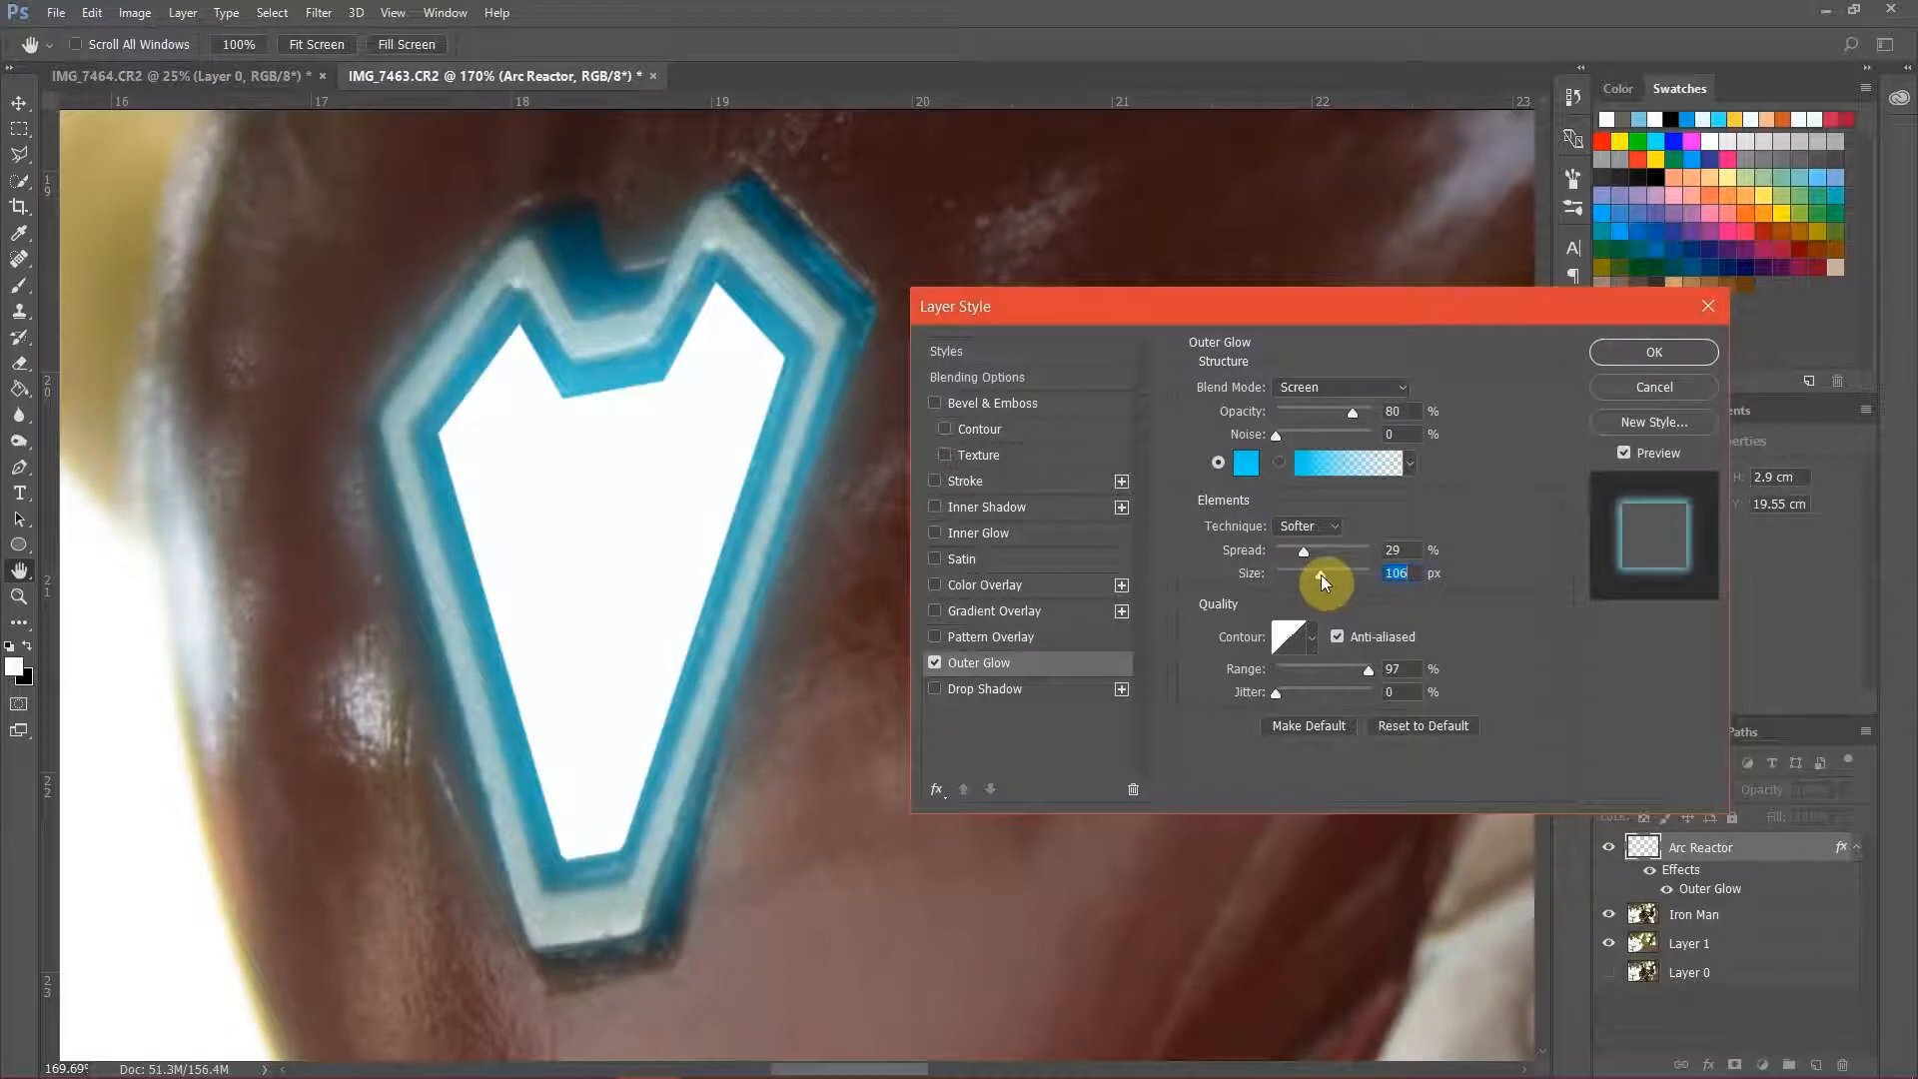
Step: Compare the reactor with and without the Outer Glow in the preview, and check the glow colour
{"action": "left_click", "coordinate": [1624, 452]}
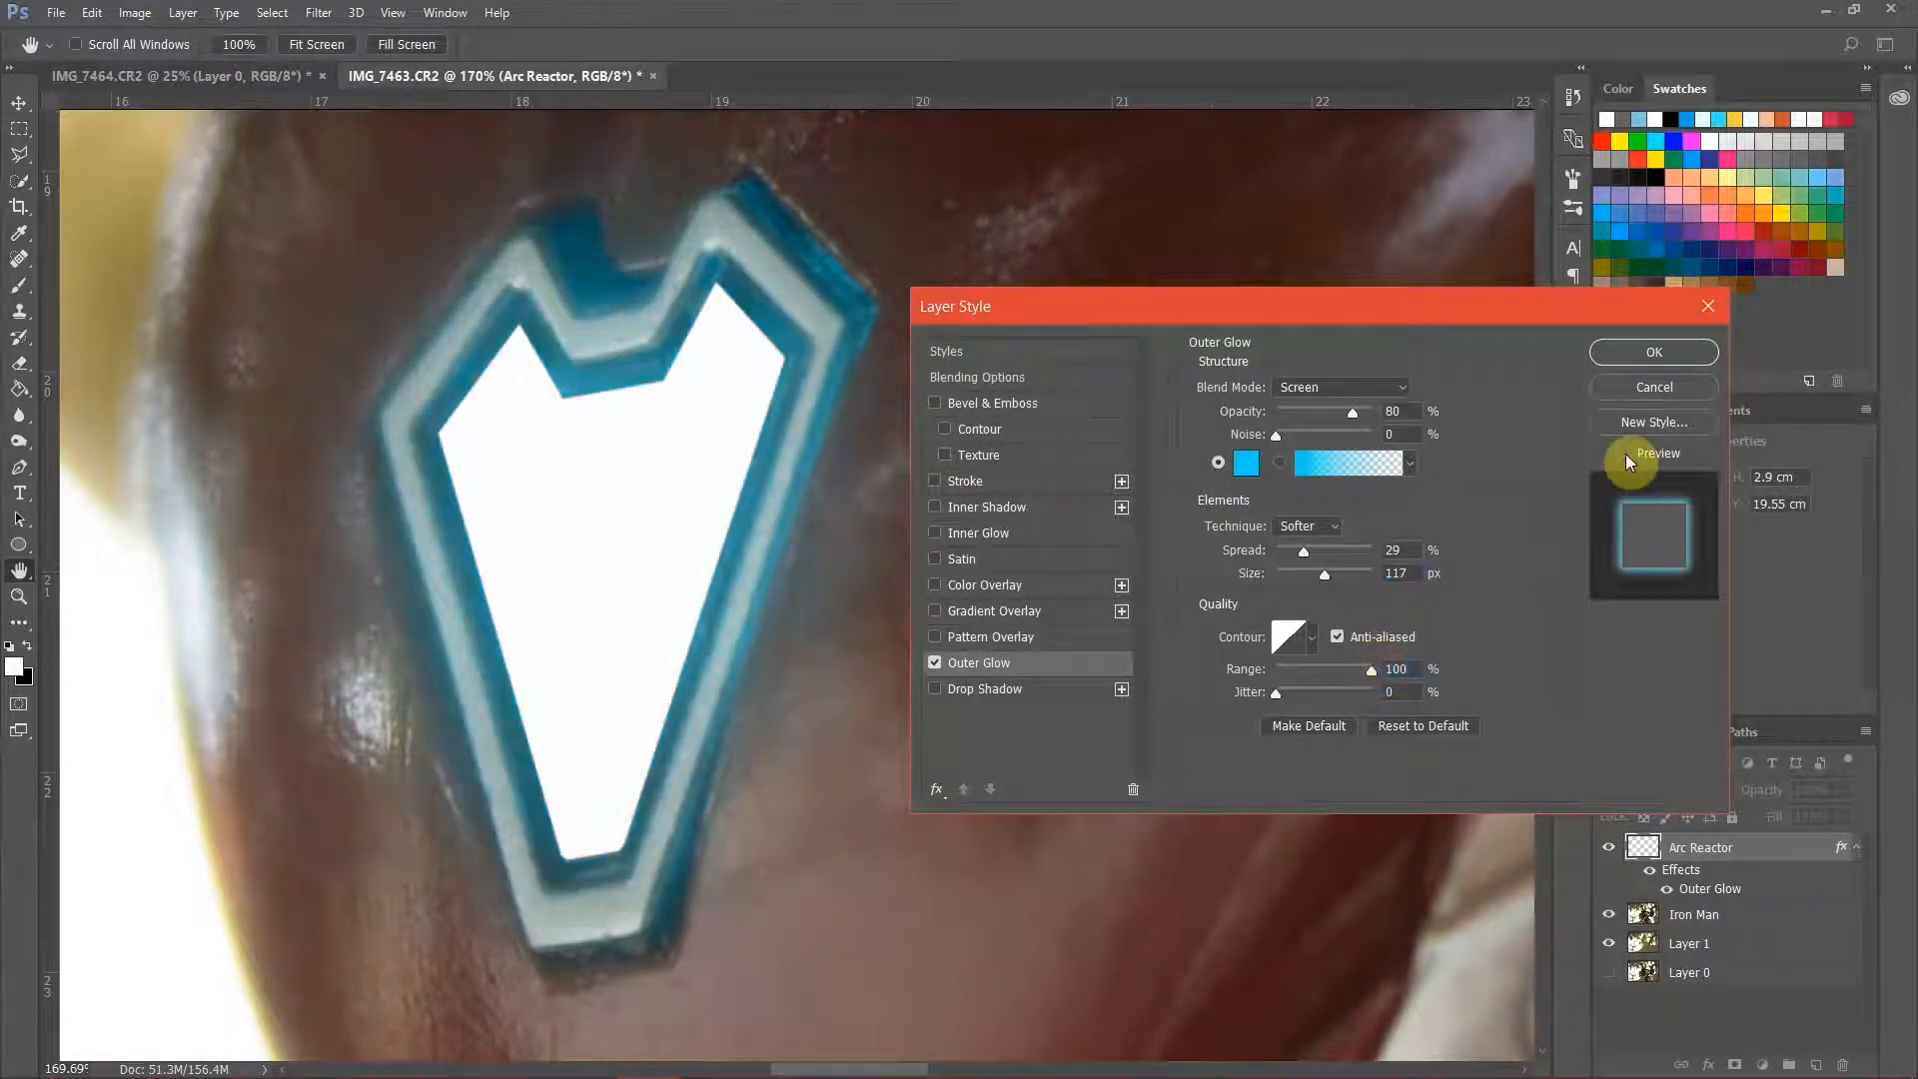
{"action": "left_click", "coordinate": [1624, 452]}
{"action": "left_click", "coordinate": [1624, 452]}
{"action": "left_click", "coordinate": [1624, 453]}
{"action": "left_click", "coordinate": [1245, 462]}
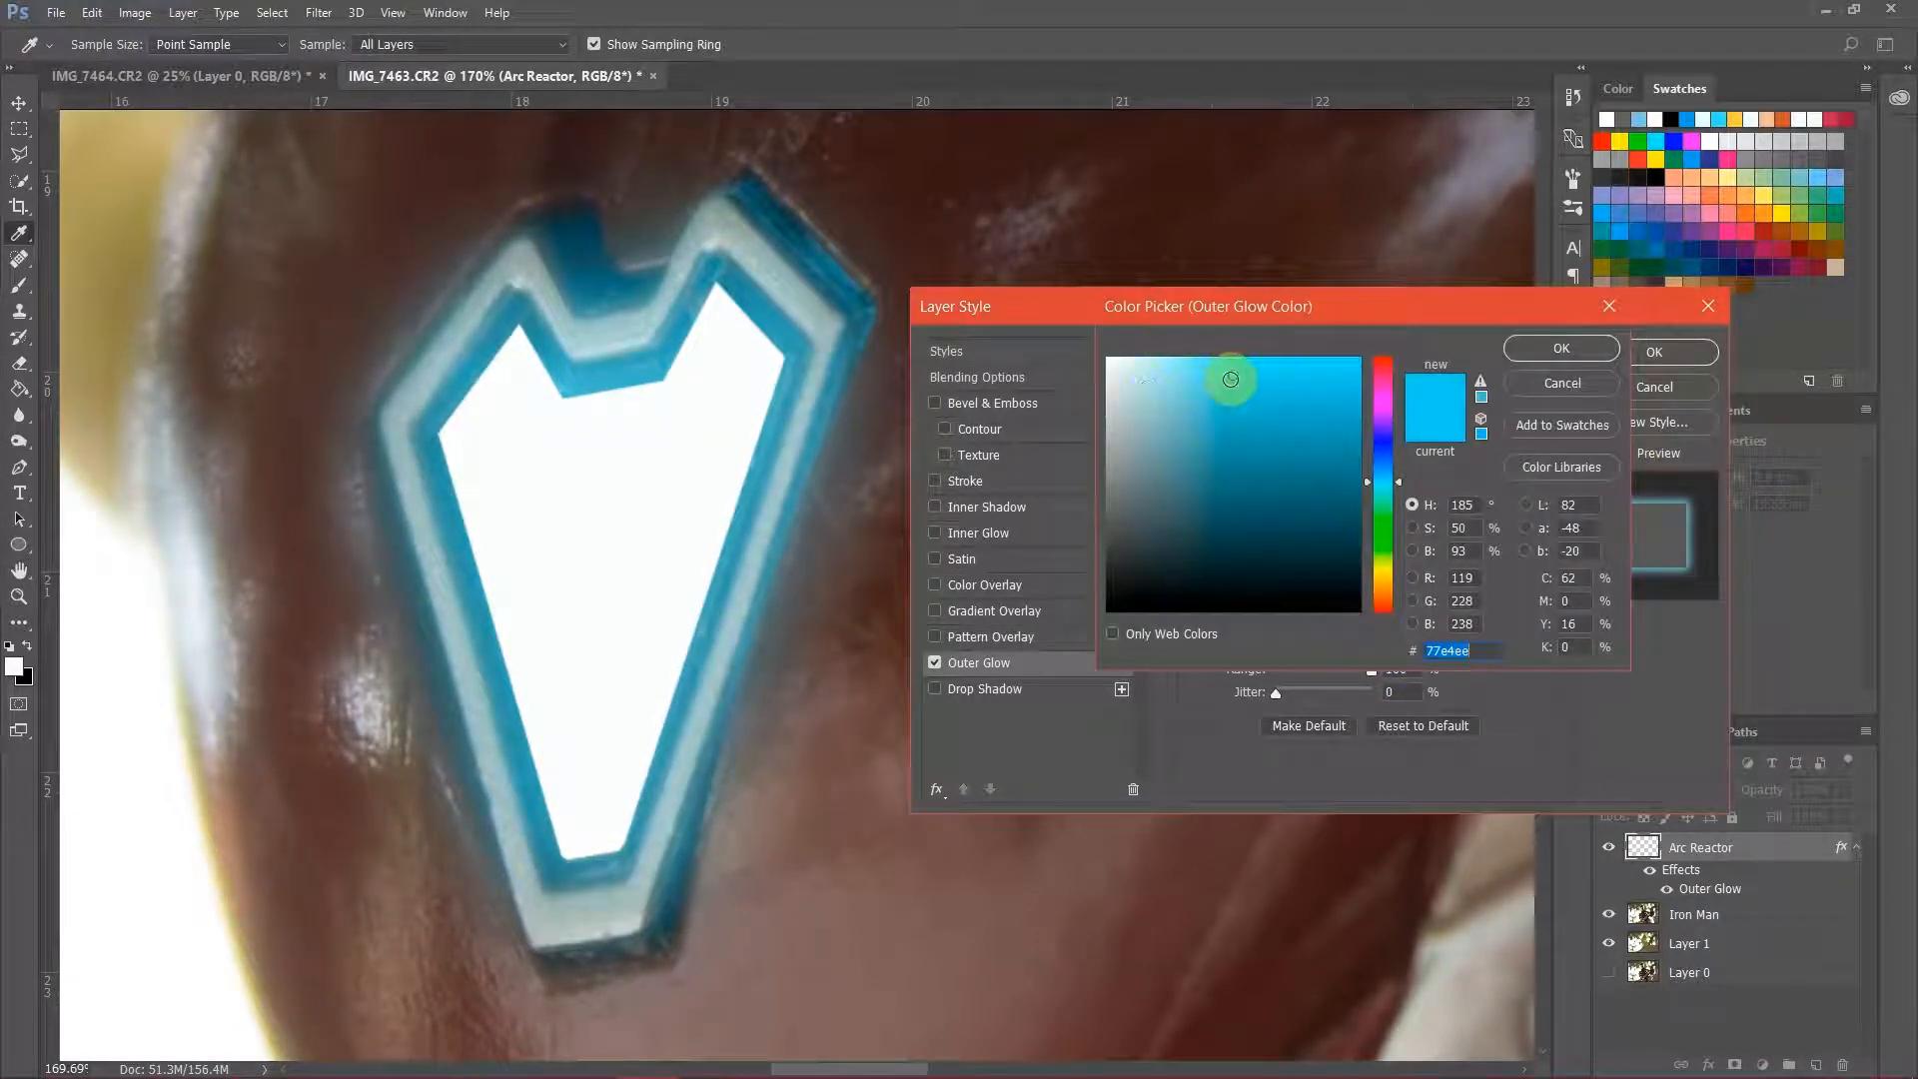
{"action": "left_click", "coordinate": [1554, 349]}
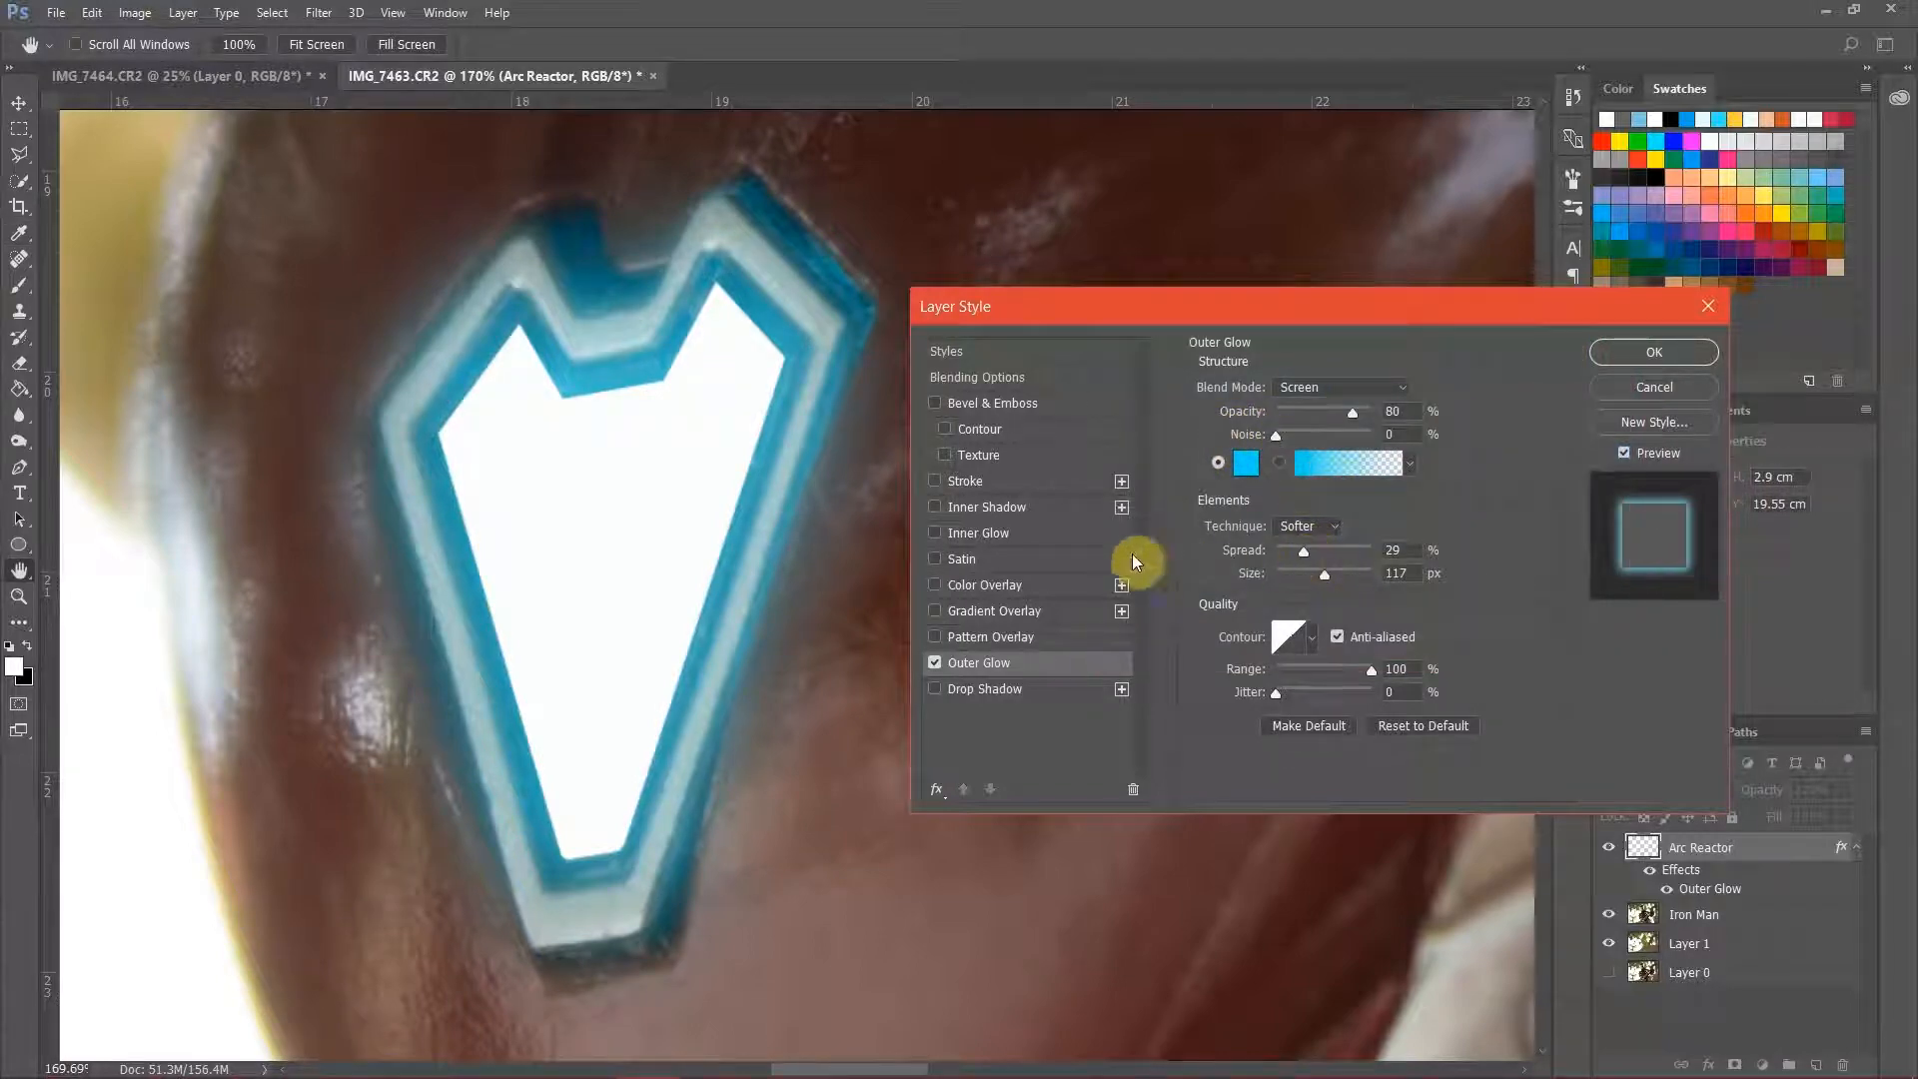
Step: Enable Inner Glow on the Arc Reactor layer and give it the Outer Glow's colour, 77e4ee
{"action": "left_click", "coordinate": [936, 533]}
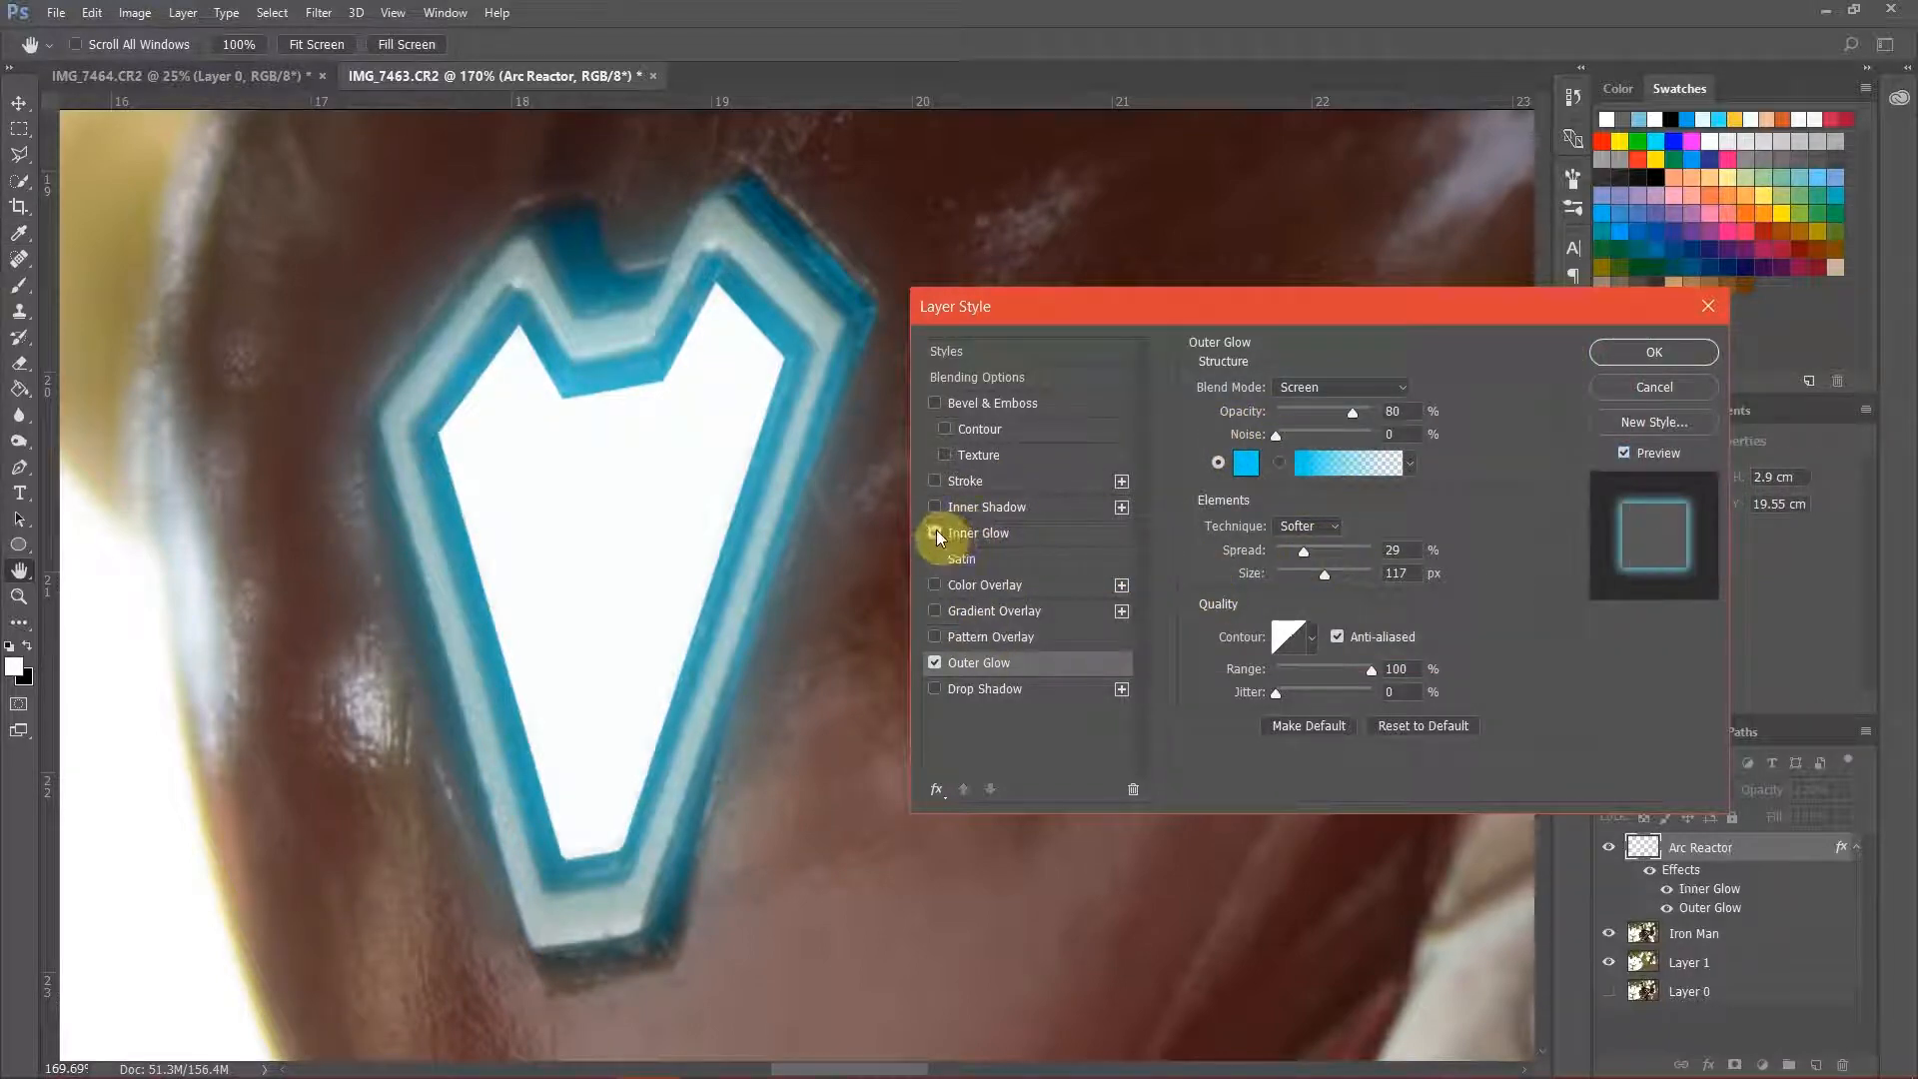
{"action": "left_click", "coordinate": [991, 532]}
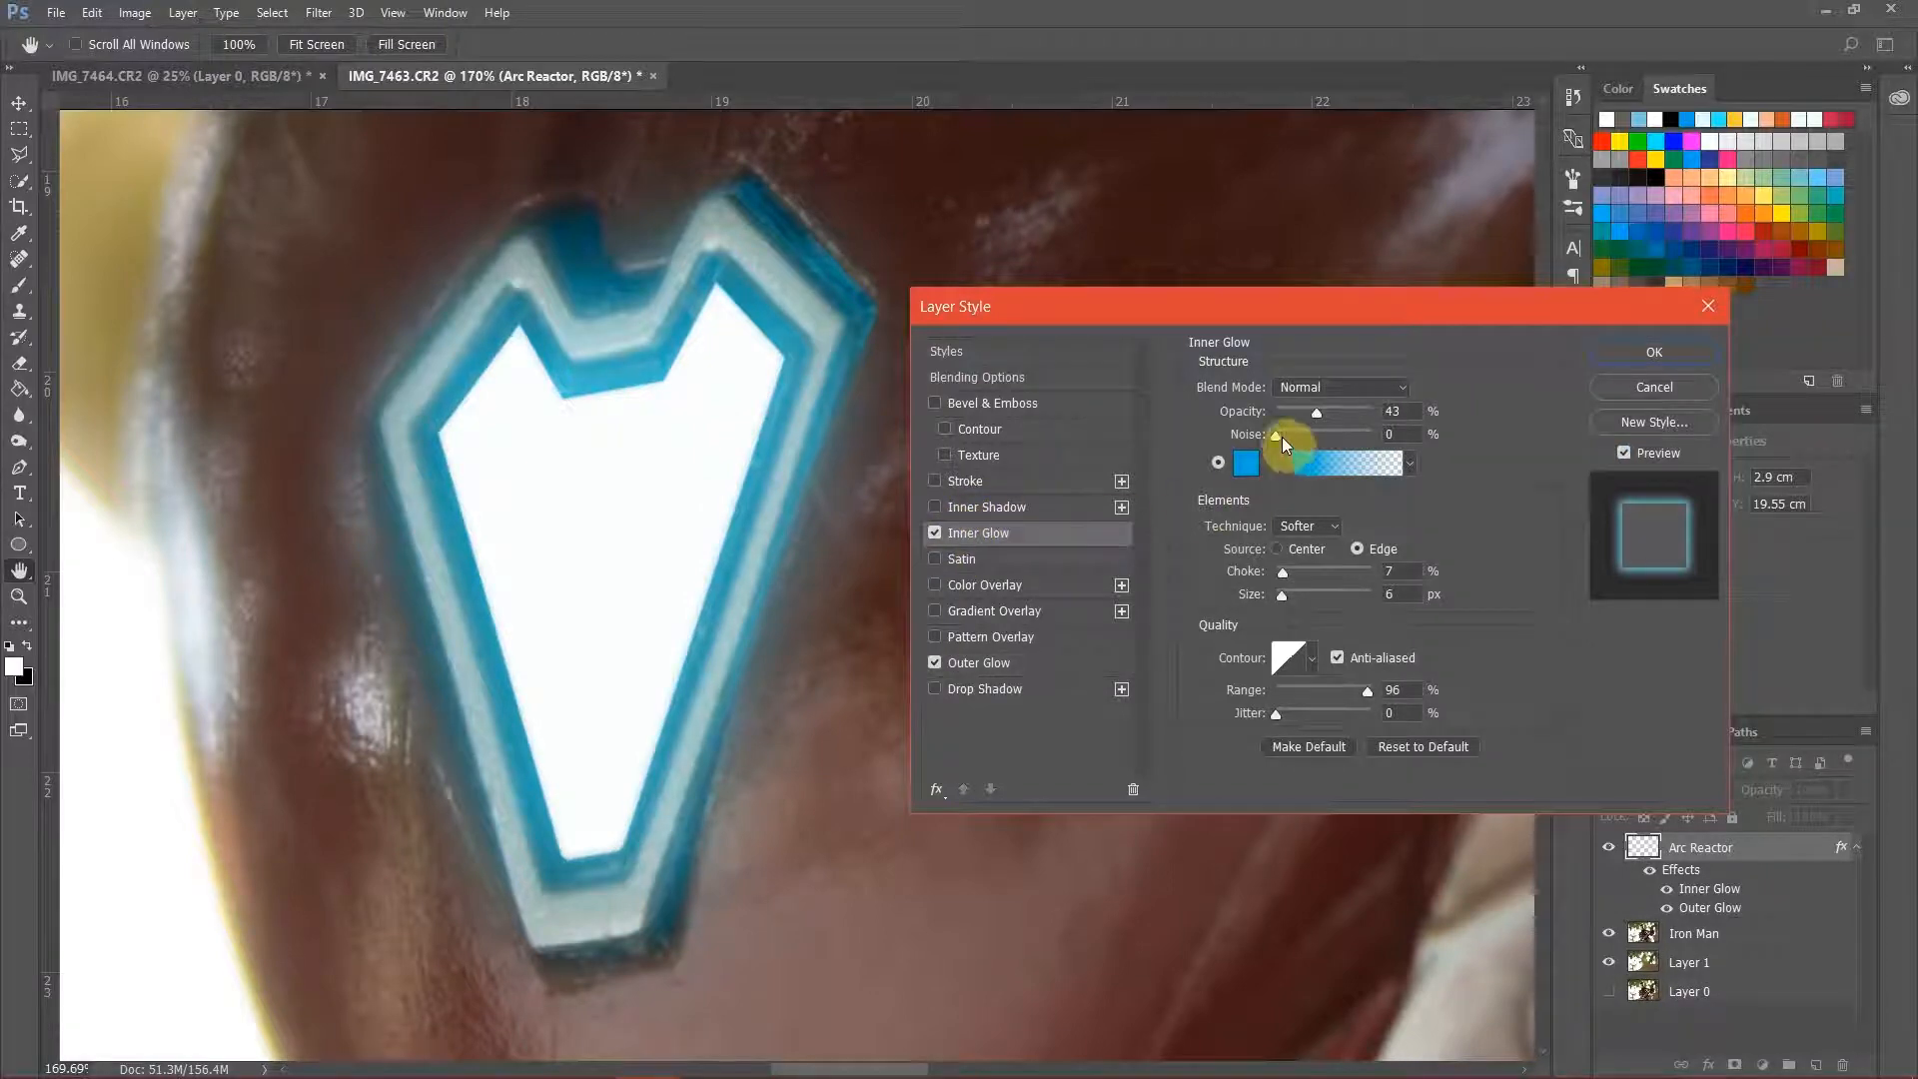
{"action": "left_click", "coordinate": [974, 662]}
{"action": "left_click", "coordinate": [1244, 464]}
{"action": "key", "text": "ctrl+c"}
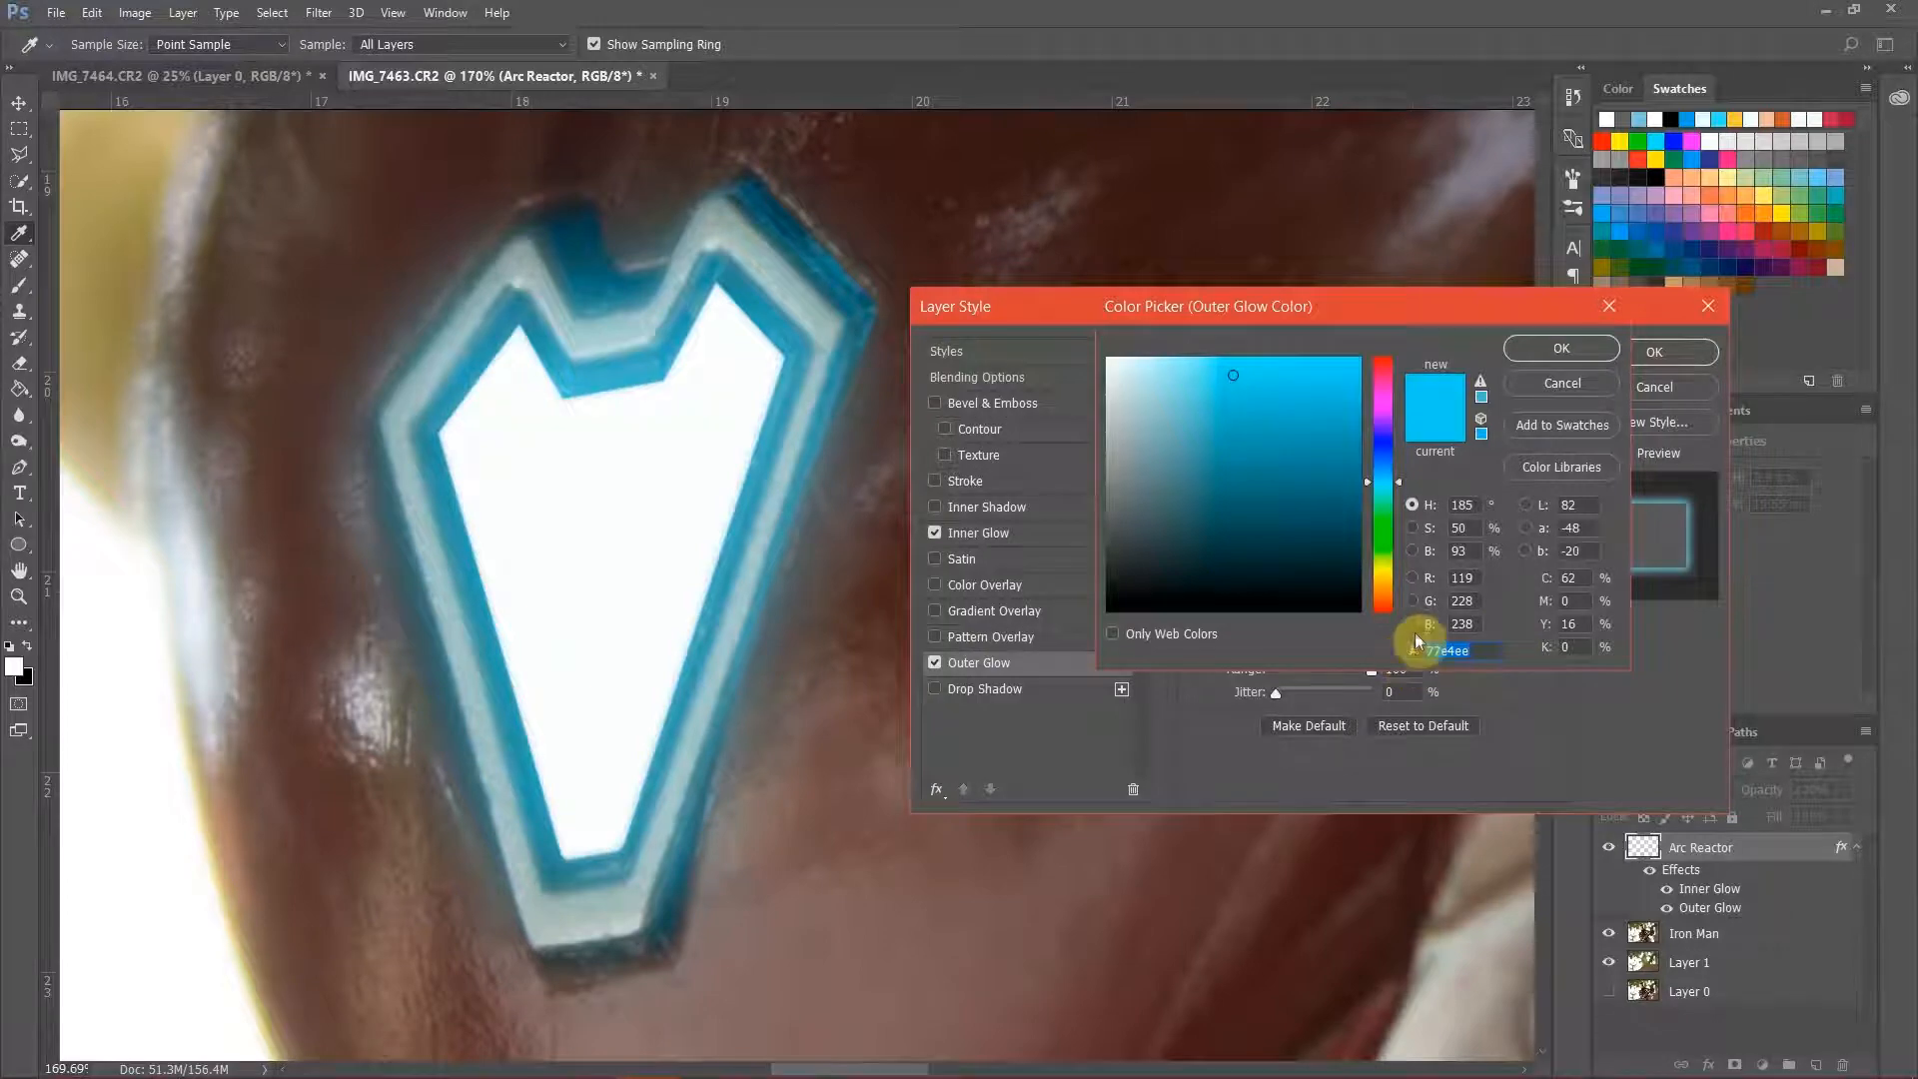
{"action": "left_click", "coordinate": [1555, 350]}
{"action": "left_click", "coordinate": [993, 534]}
{"action": "left_click", "coordinate": [1250, 462]}
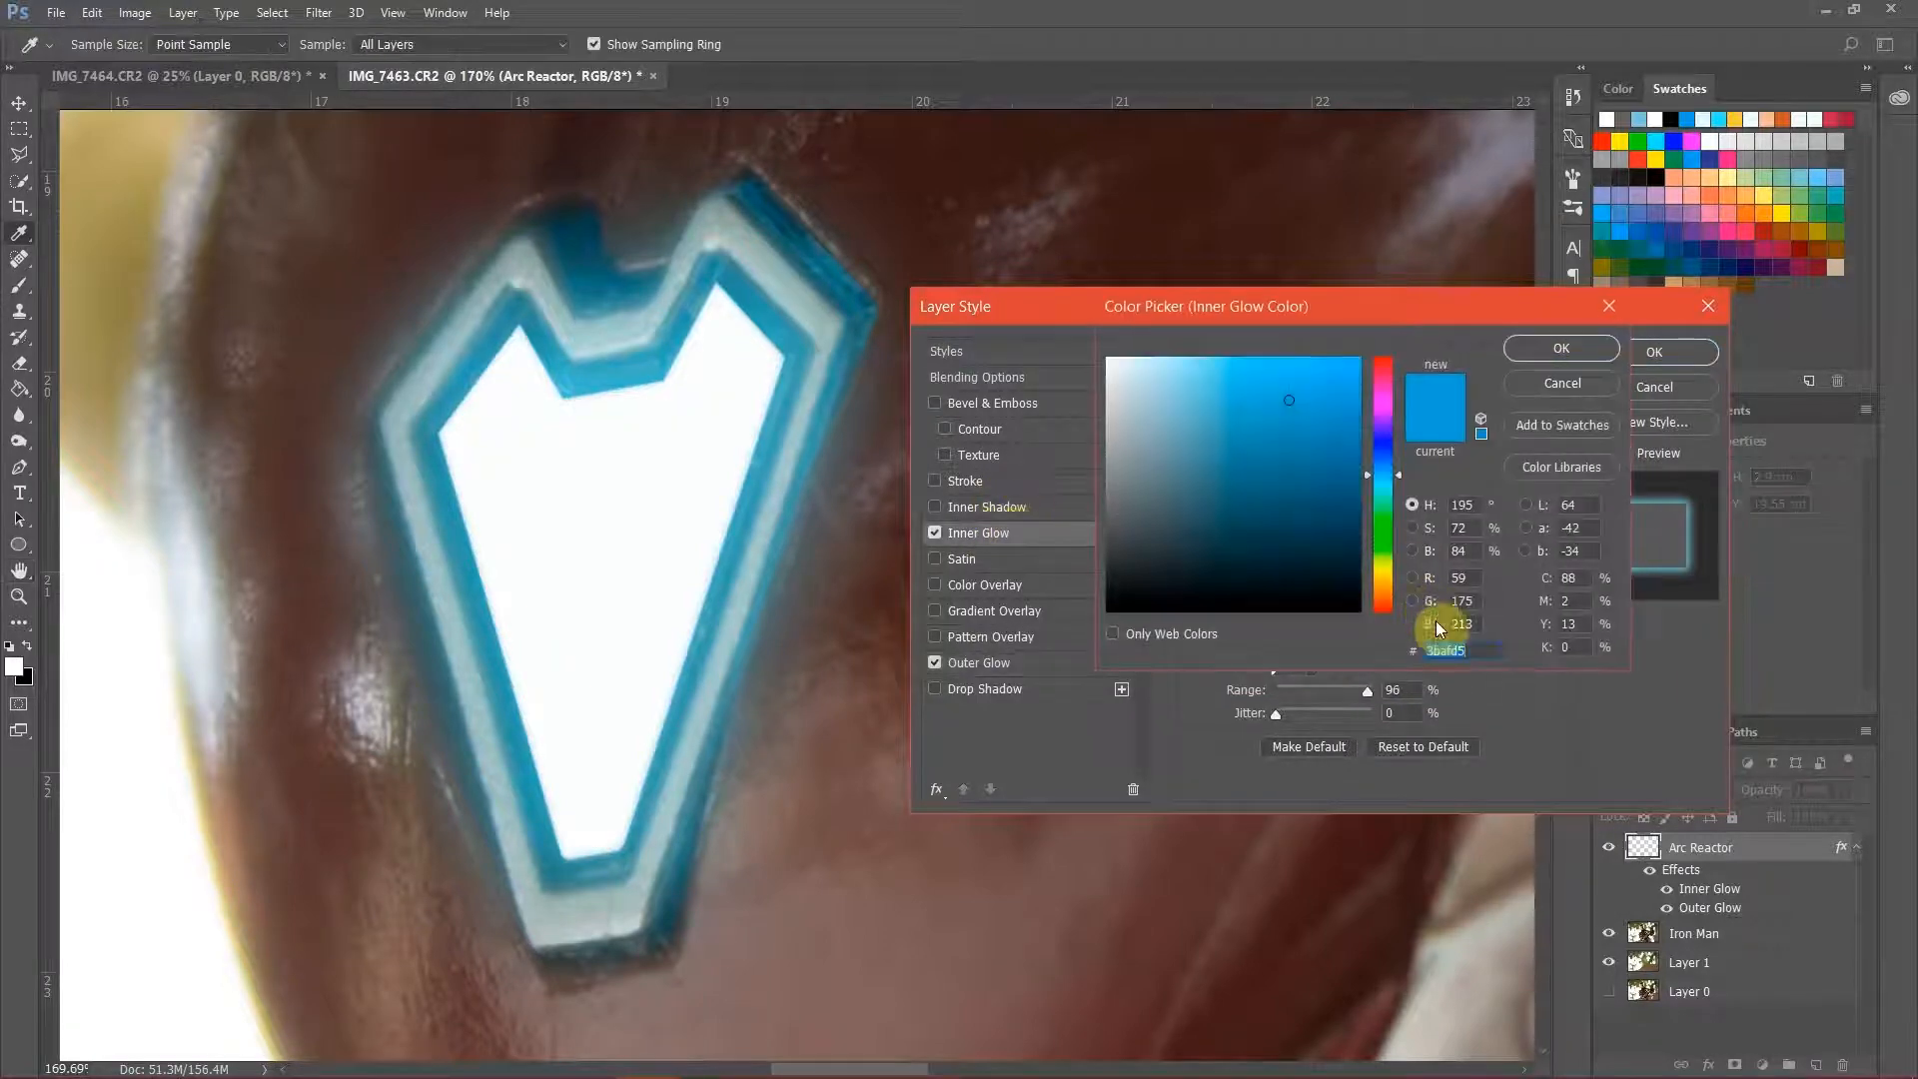
{"action": "key", "text": "ctrl+v"}
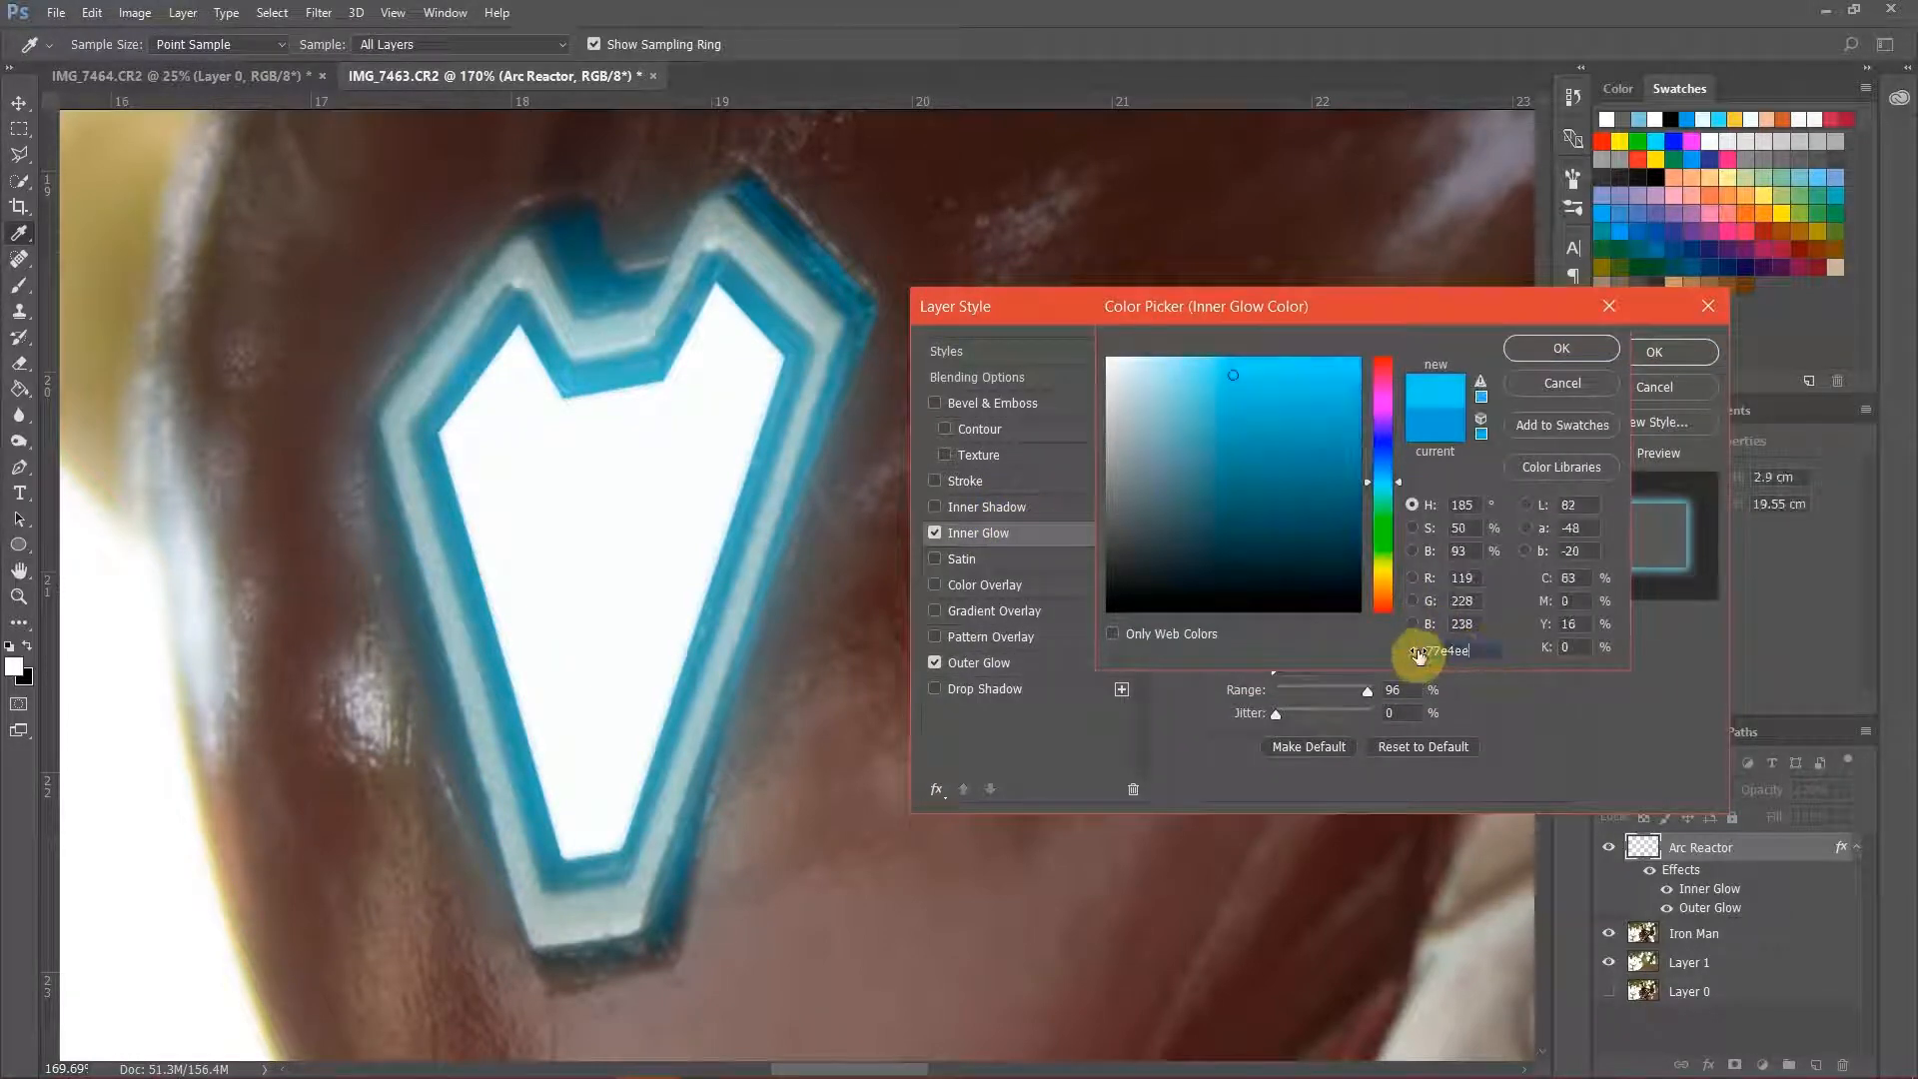
{"action": "left_click", "coordinate": [1556, 349]}
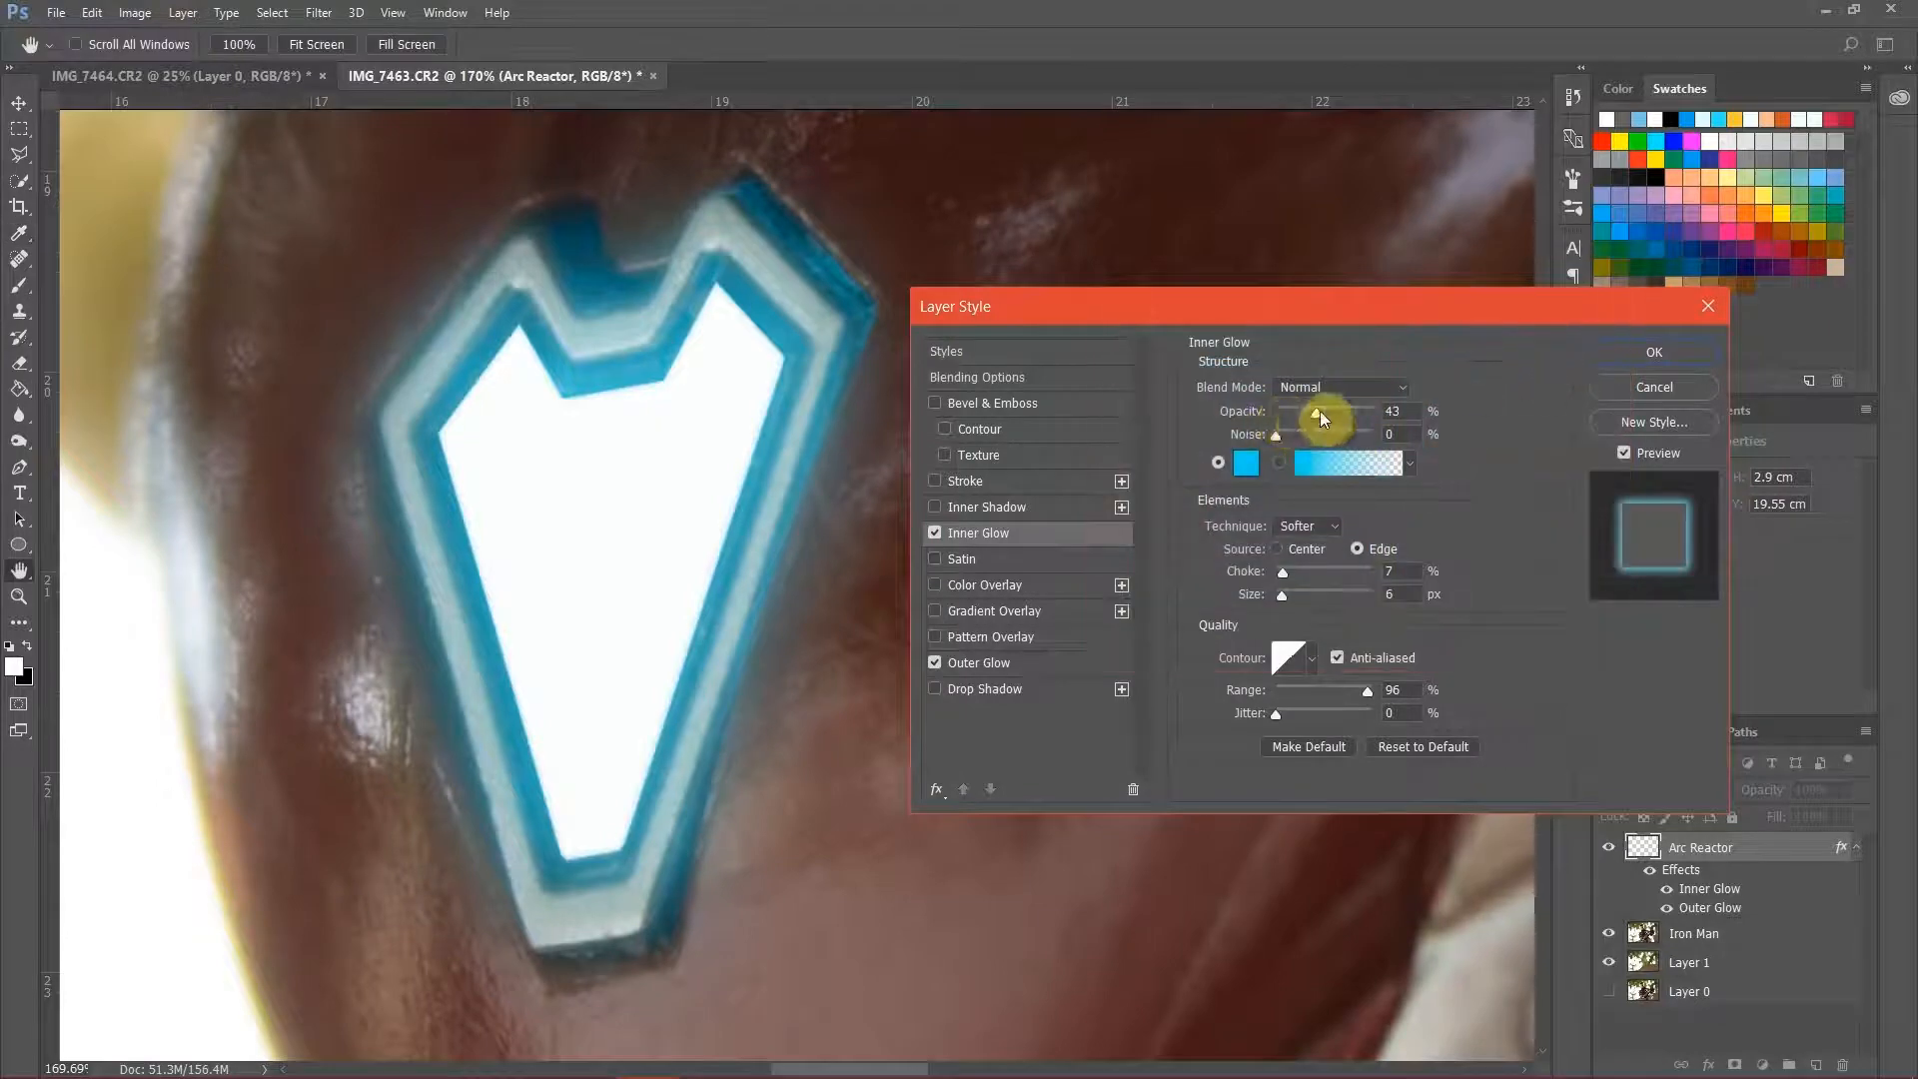
Step: Set the Inner Glow to 85% opacity, 27% choke and 54 px size, keeping the Softer technique
{"action": "left_click_drag", "start_coordinate": [1320, 411], "coordinate": [1351, 418]}
{"action": "left_click_drag", "start_coordinate": [1284, 569], "coordinate": [1304, 605]}
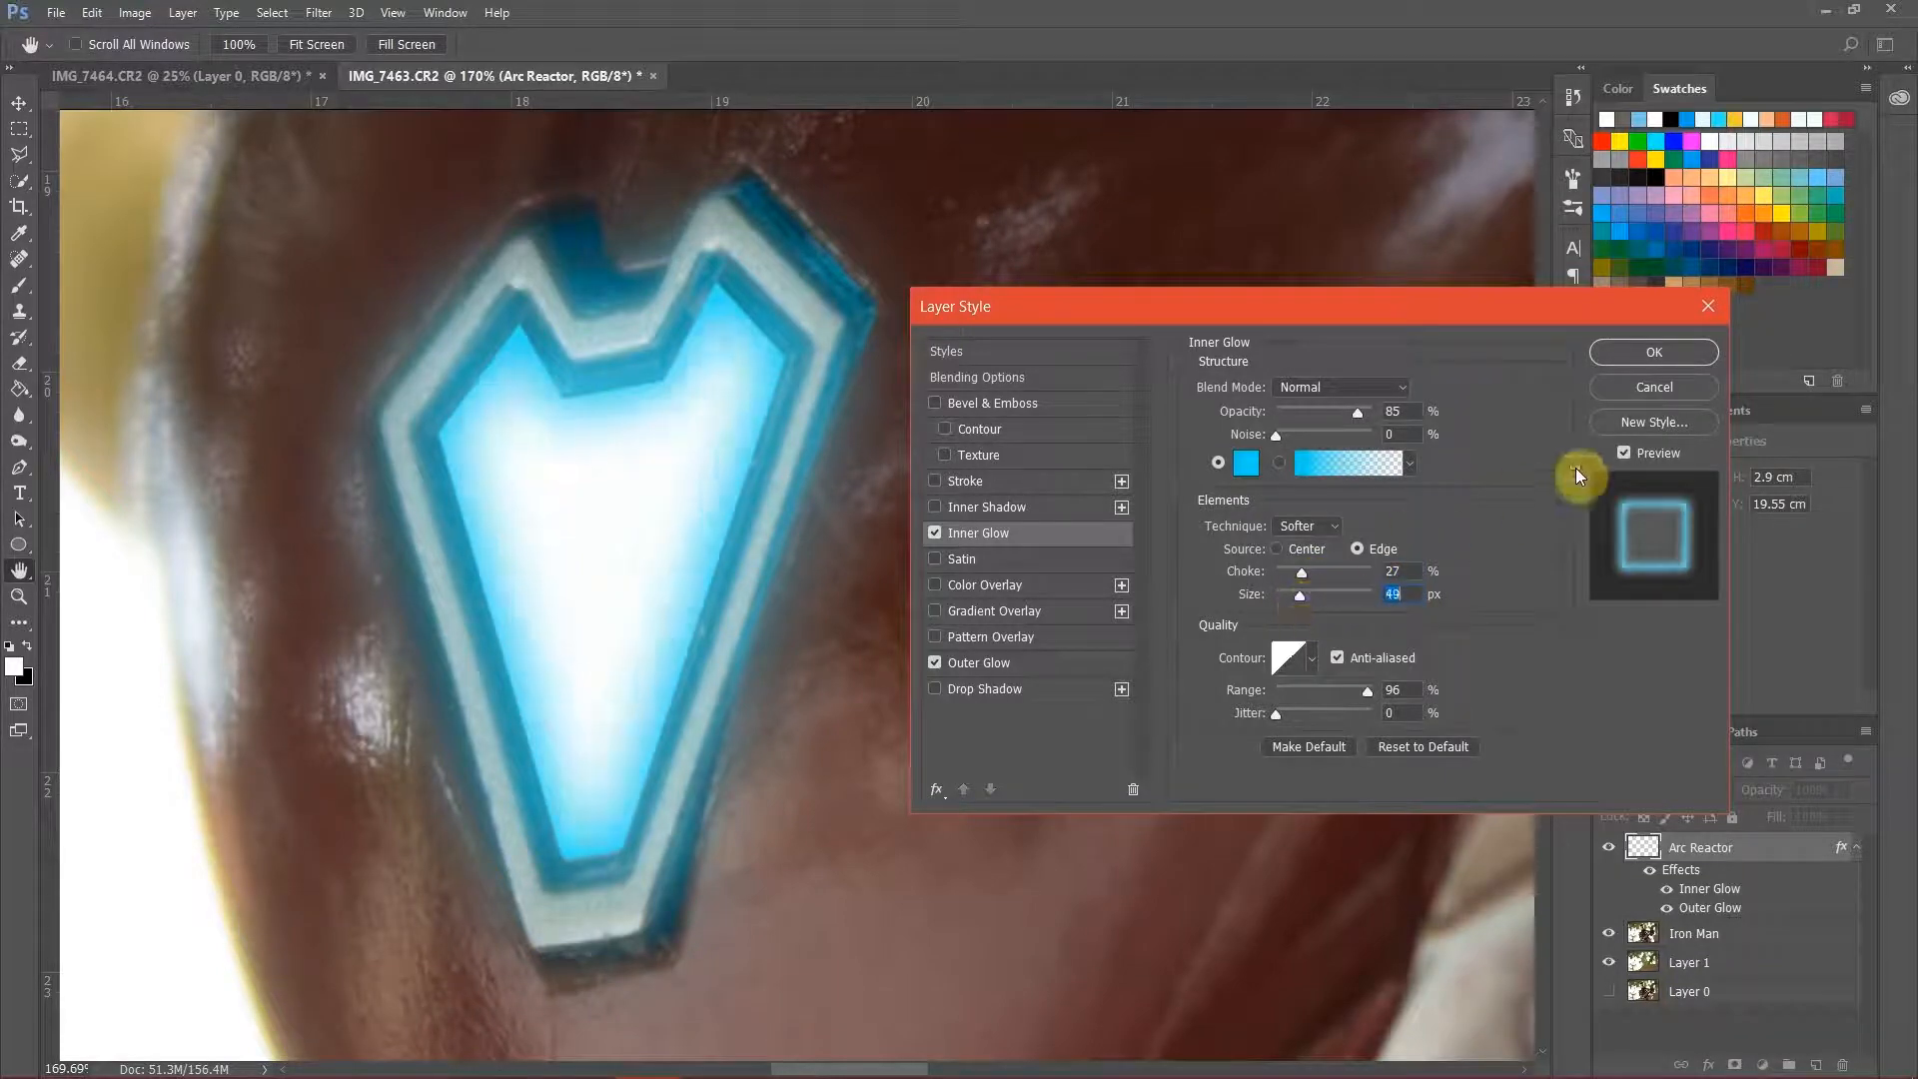
{"action": "left_click", "coordinate": [1624, 452]}
{"action": "left_click", "coordinate": [1624, 452]}
{"action": "left_click", "coordinate": [1307, 525]}
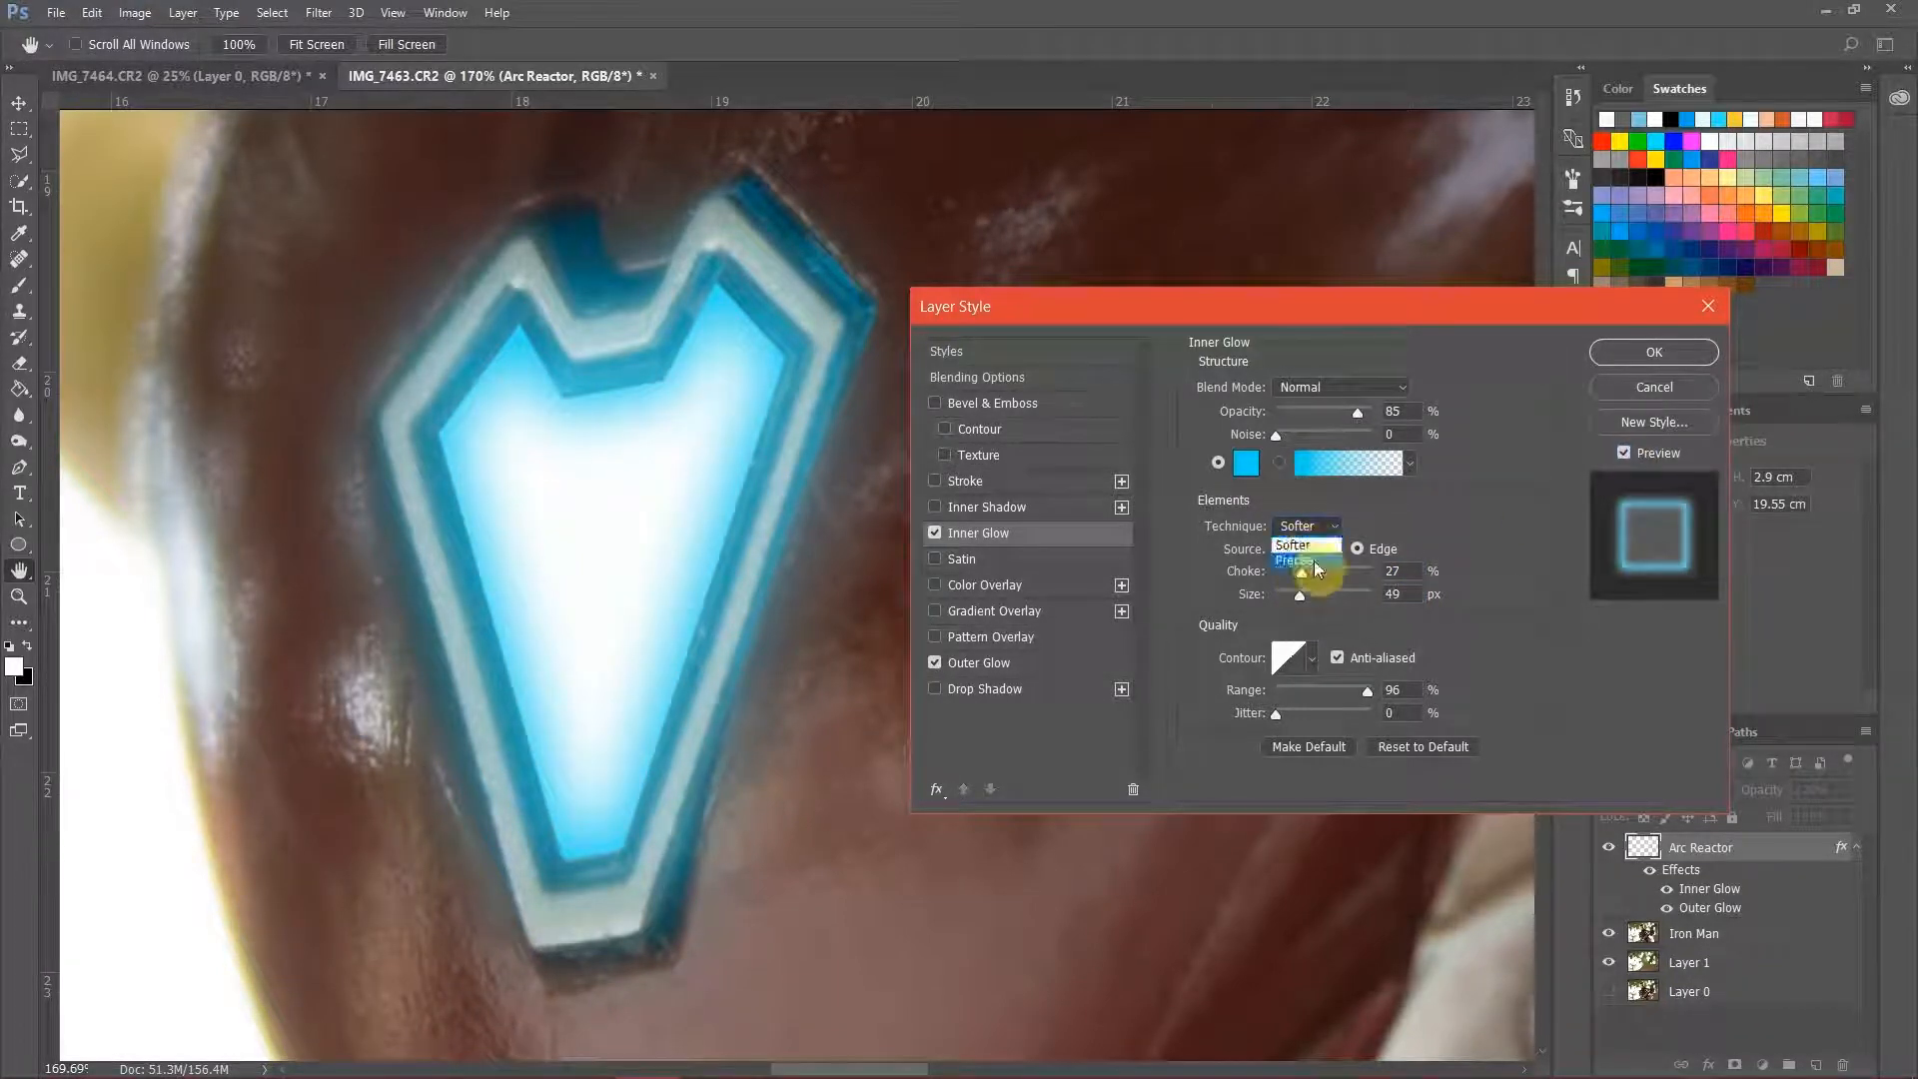
{"action": "left_click", "coordinate": [1315, 545]}
{"action": "mouse_move", "coordinate": [1300, 569]}
{"action": "left_mouse_down"}
{"action": "mouse_move", "coordinate": [1317, 570]}
{"action": "mouse_move", "coordinate": [1302, 593]}
{"action": "left_mouse_up"}
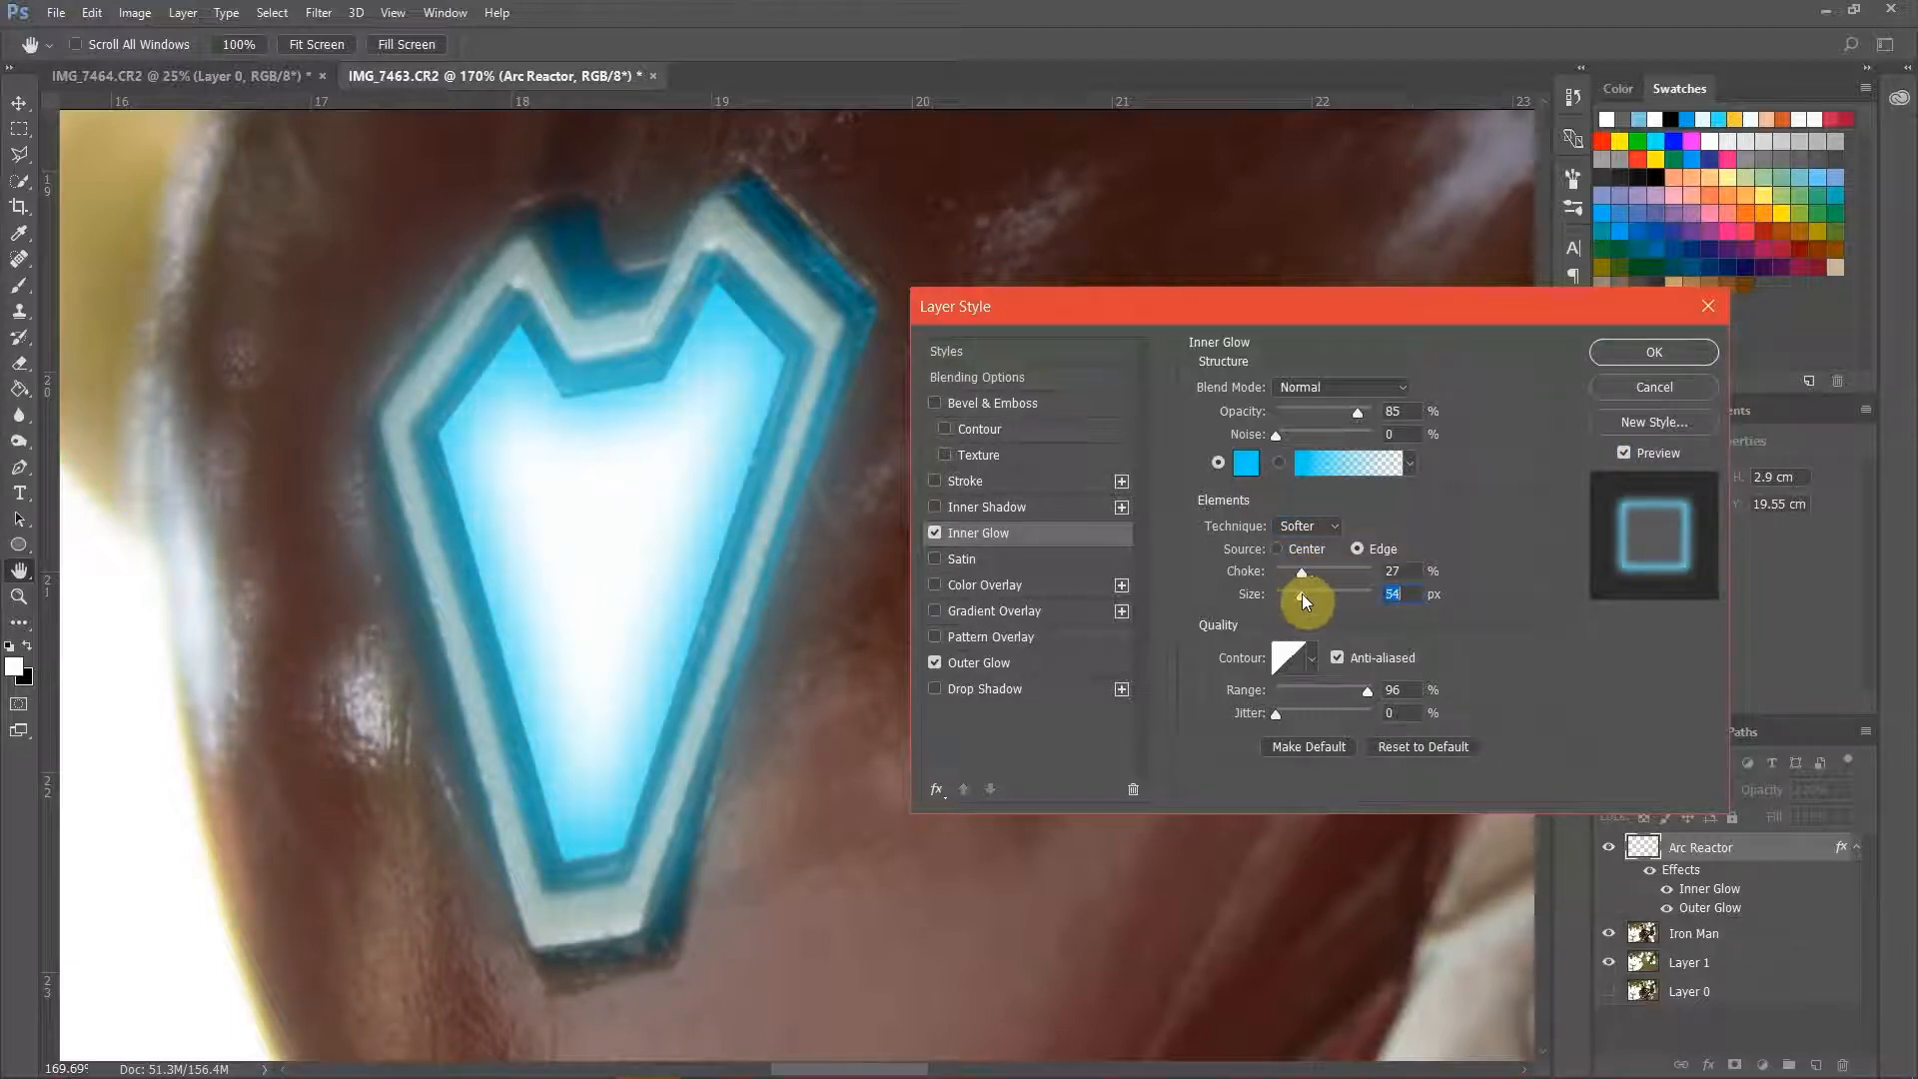
Step: Raise the Inner Glow range to 100% and apply the layer style to the Arc Reactor layer
{"action": "left_click", "coordinate": [1624, 455]}
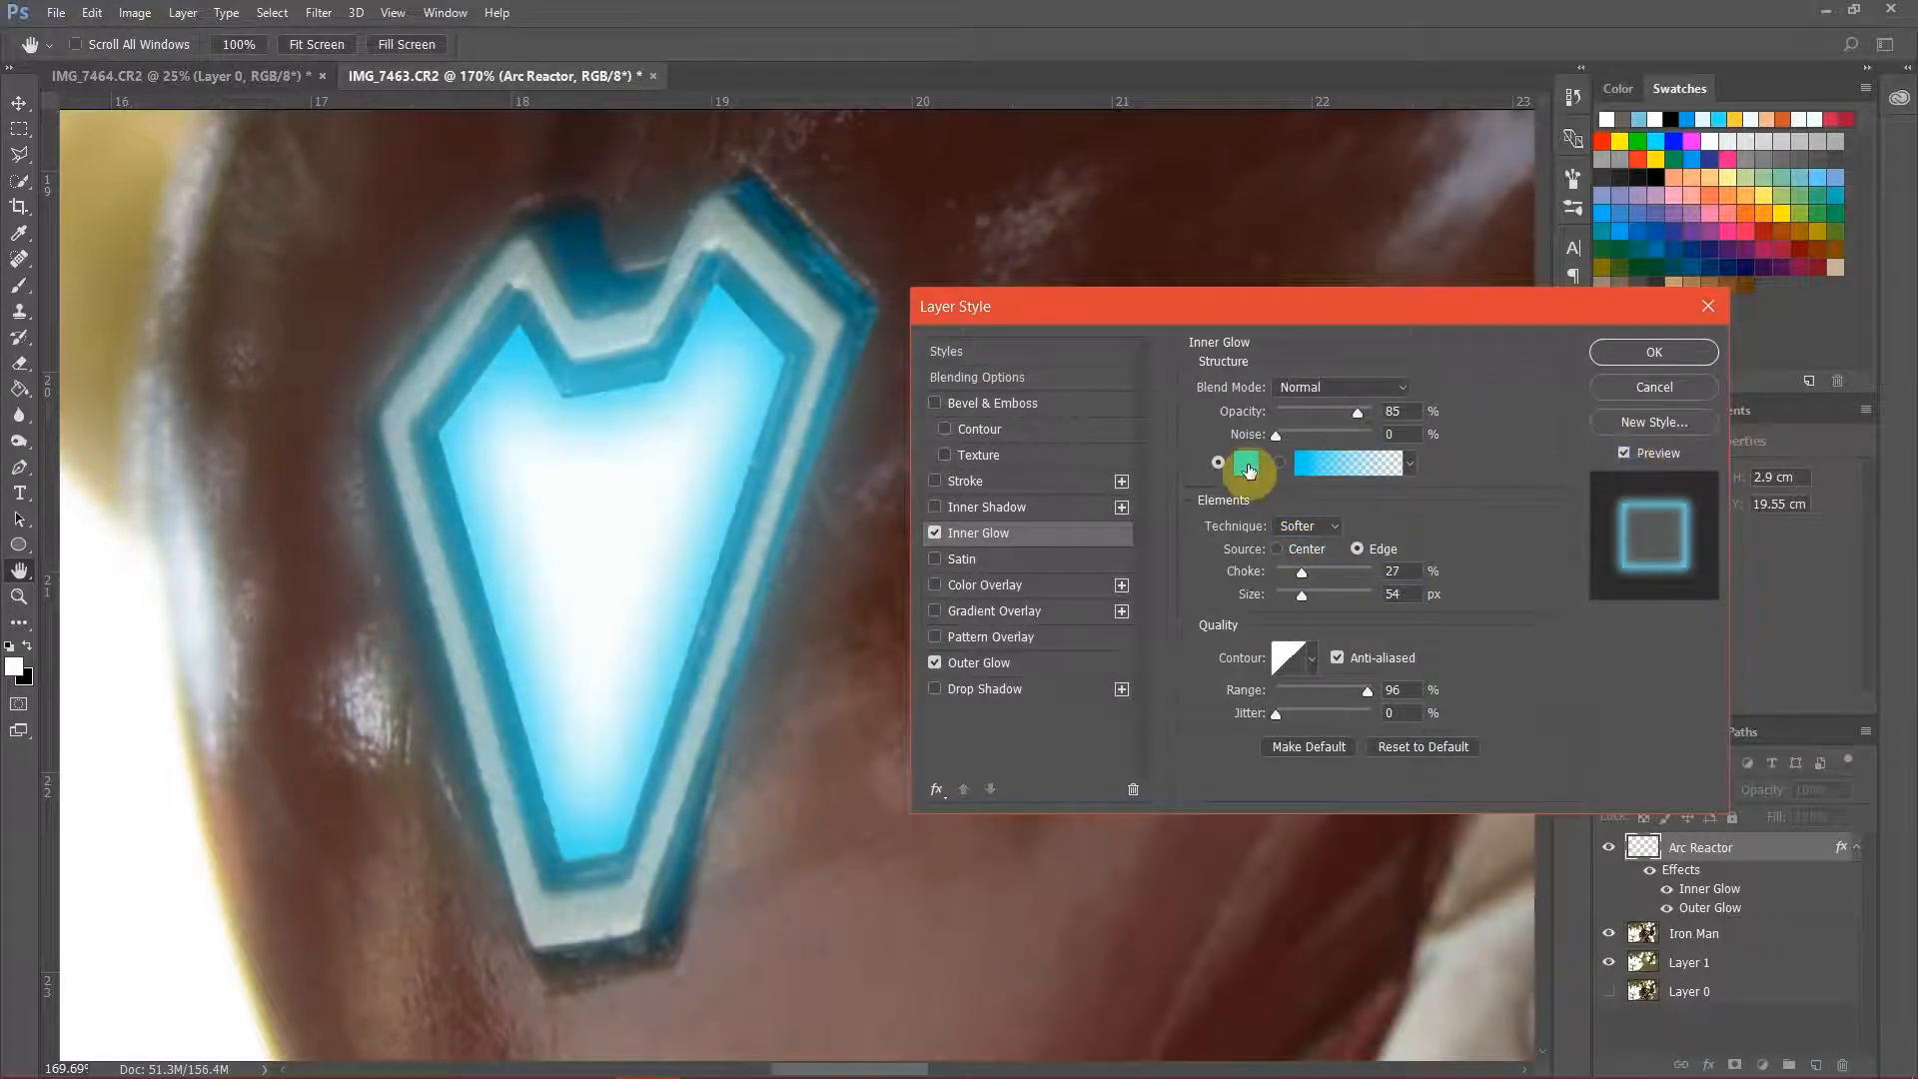
{"action": "left_click", "coordinate": [1248, 467]}
{"action": "left_click", "coordinate": [1593, 385]}
{"action": "left_click_drag", "start_coordinate": [1366, 691], "coordinate": [1376, 687]}
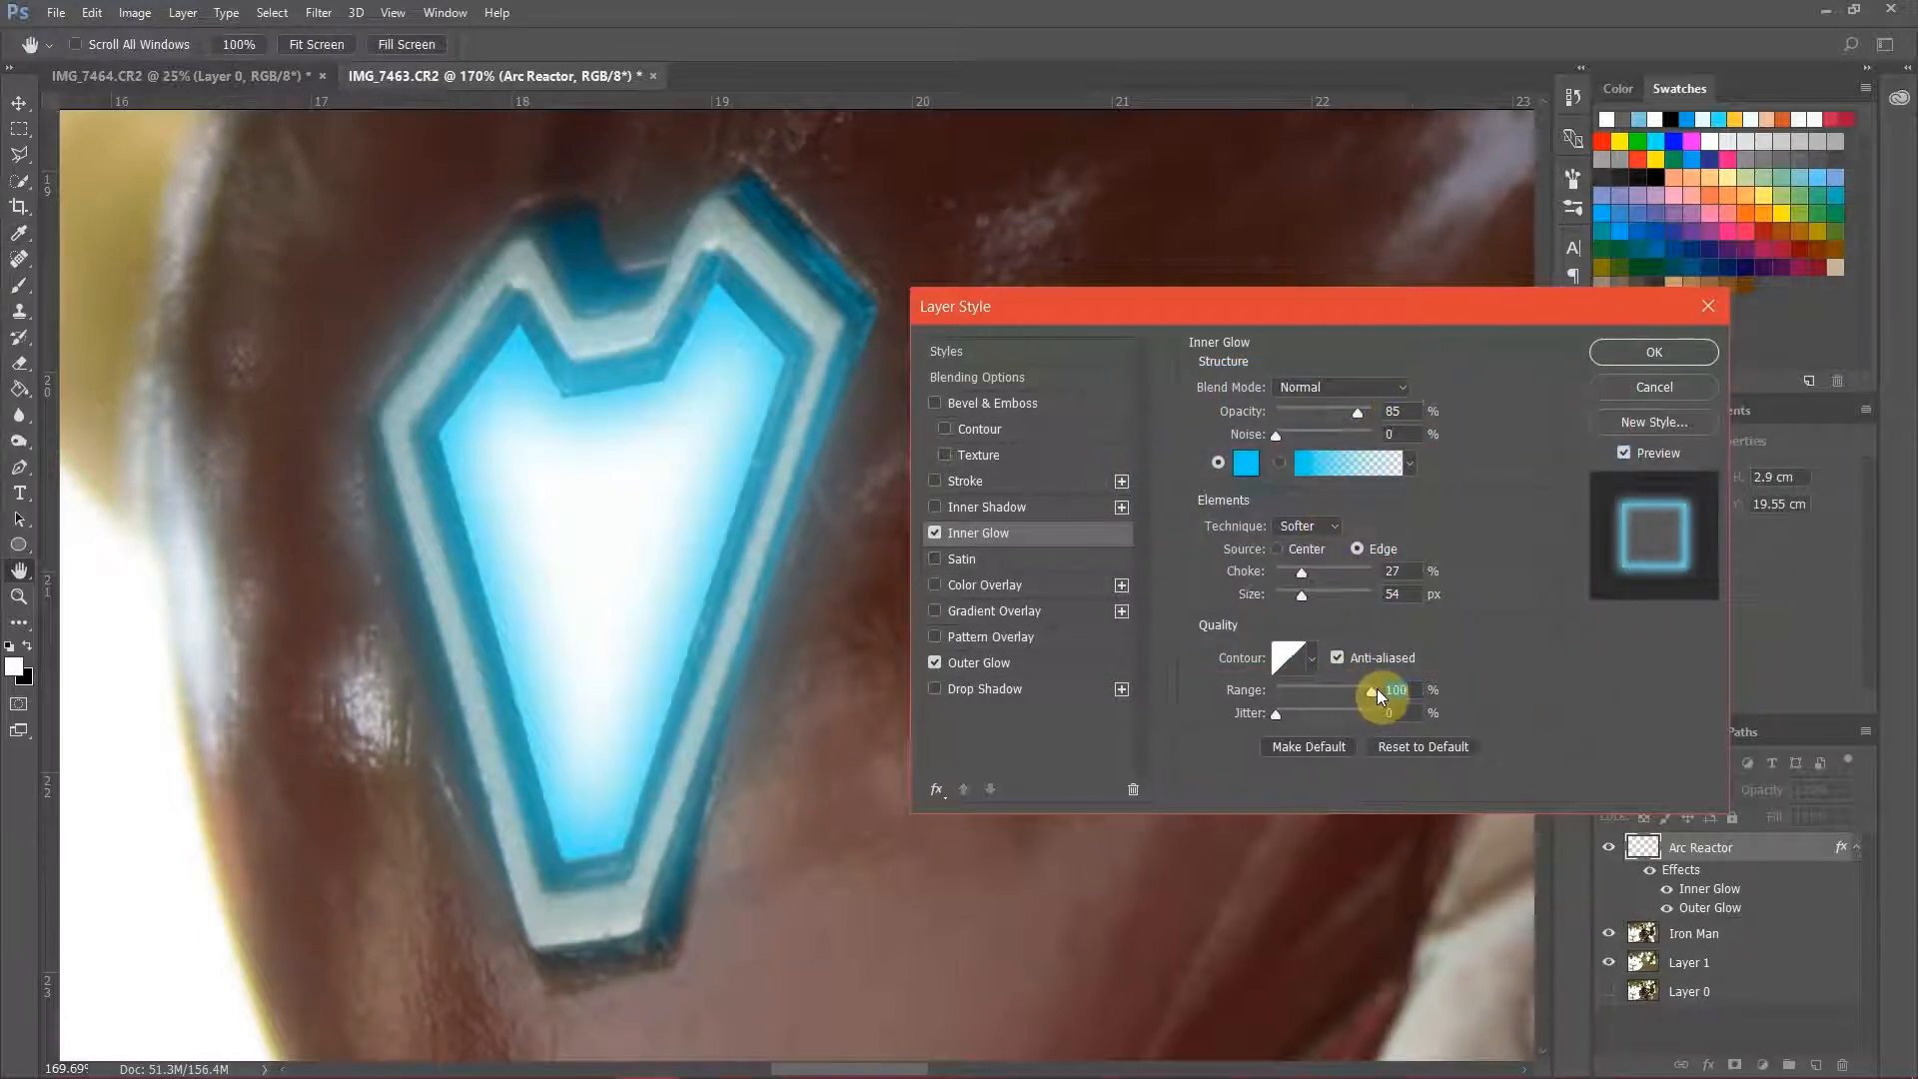
{"action": "left_click", "coordinate": [1626, 352]}
Step: Round off the sharp corners of the glowing reactor shape using the Eraser with a soft 18 px brush
{"action": "key", "text": "m"}
{"action": "scroll", "coordinate": [609, 536], "scroll_direction": "down", "scroll_amount": 3}
{"action": "scroll", "coordinate": [604, 517], "scroll_direction": "up", "scroll_amount": 1}
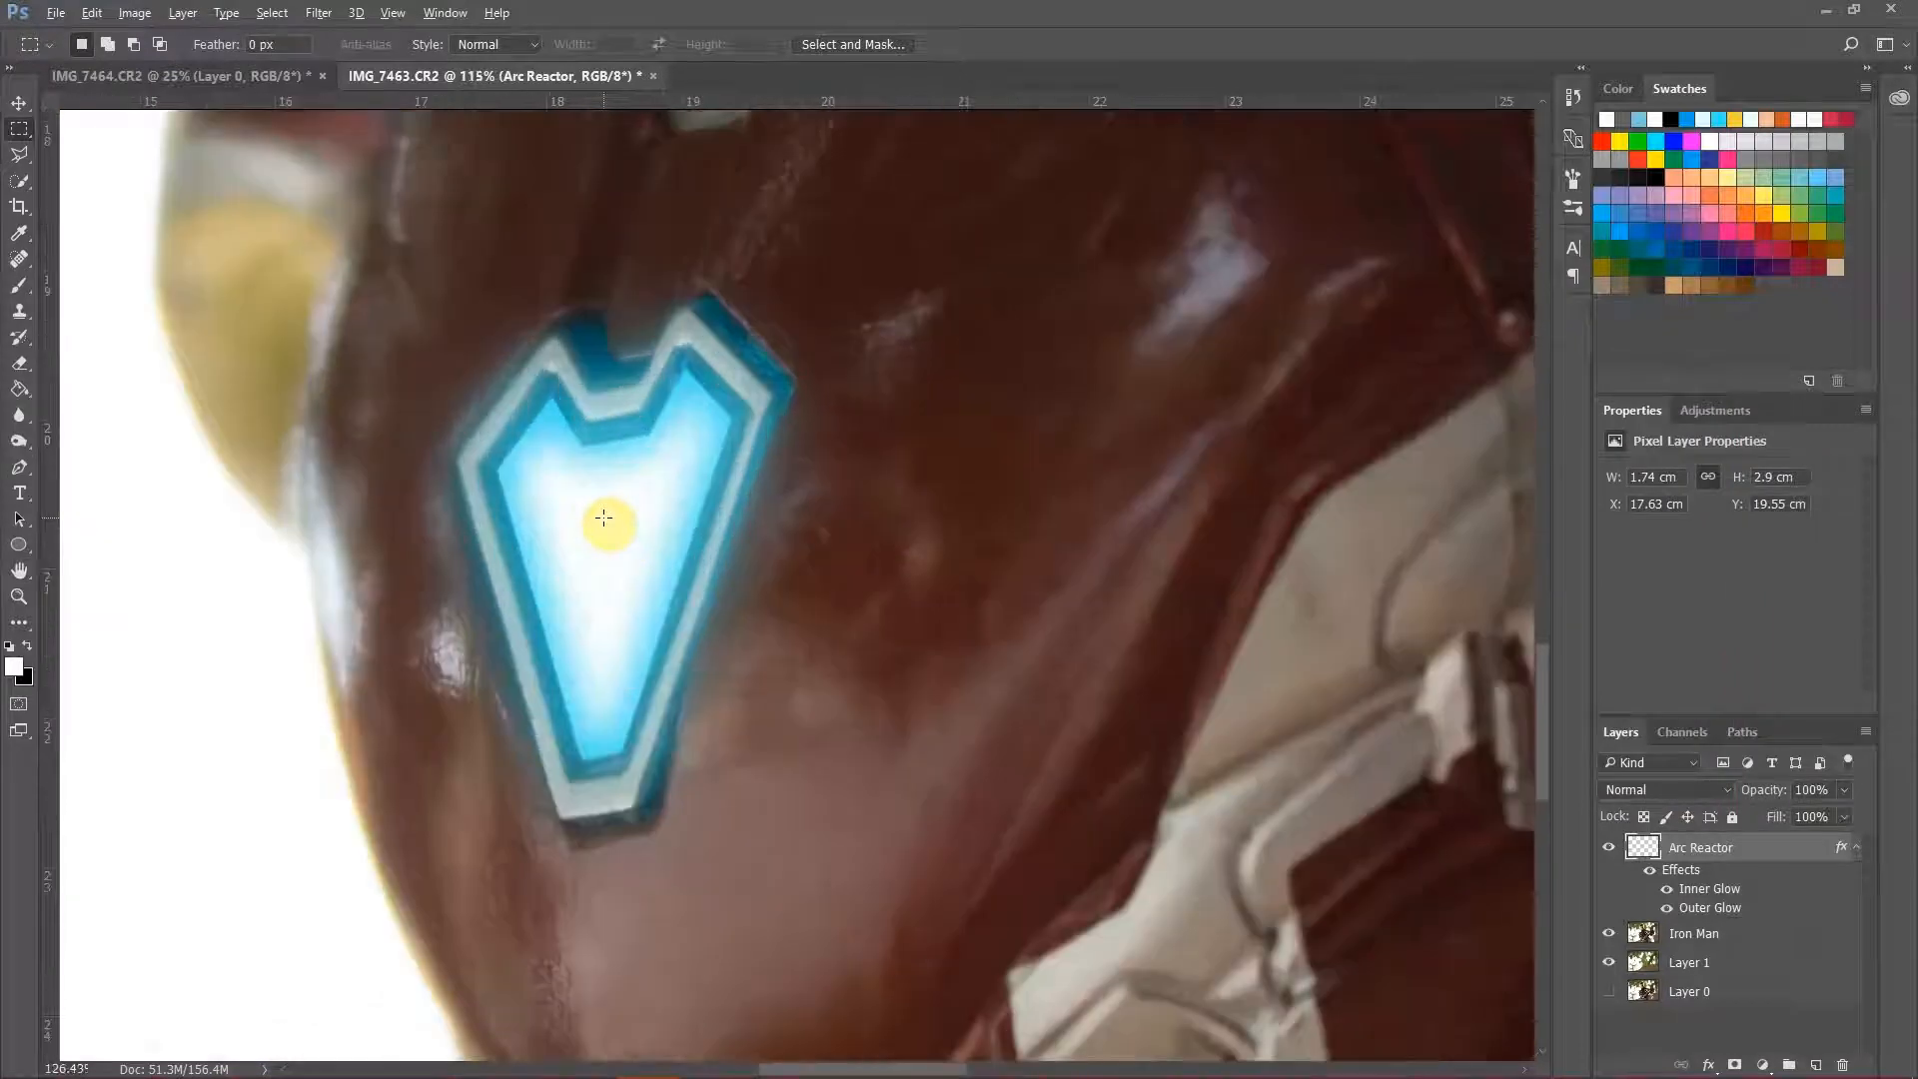
{"action": "scroll", "coordinate": [604, 517], "scroll_direction": "up", "scroll_amount": 6}
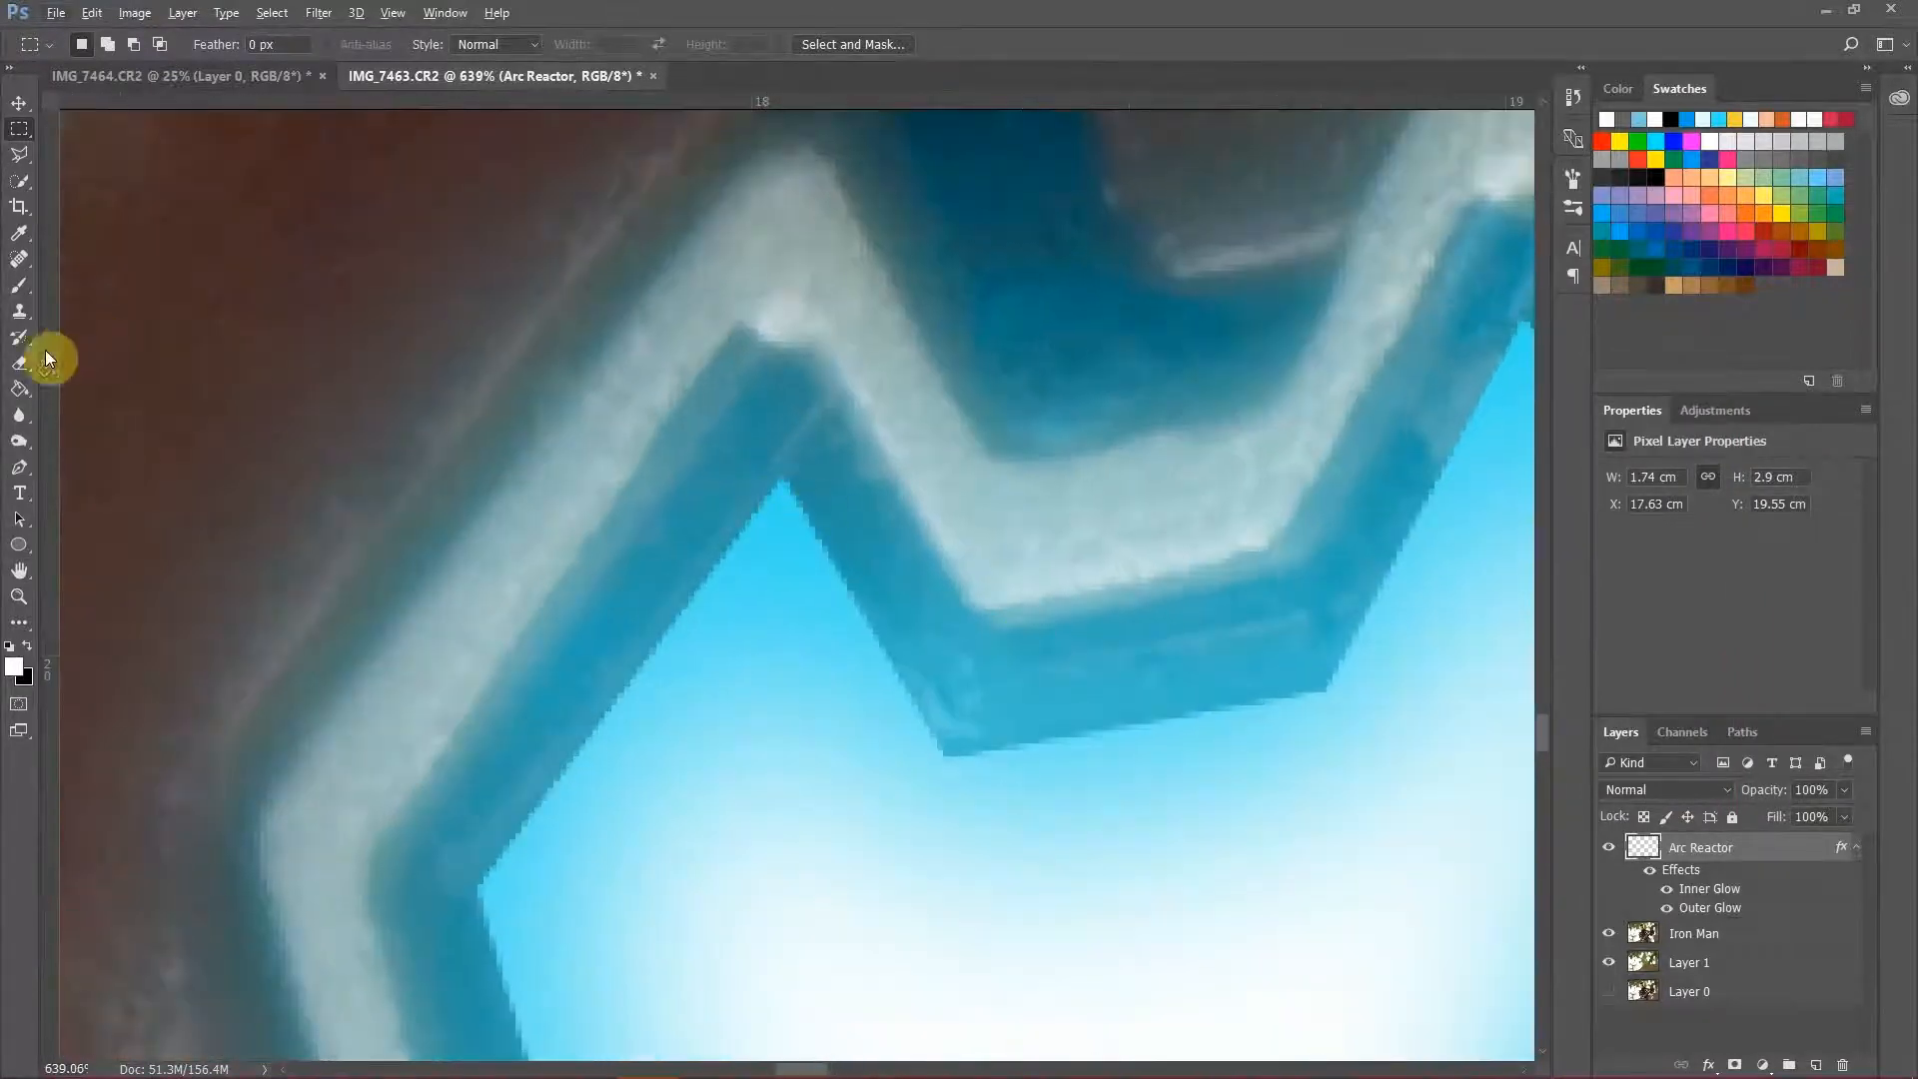
{"action": "left_click", "coordinate": [19, 368]}
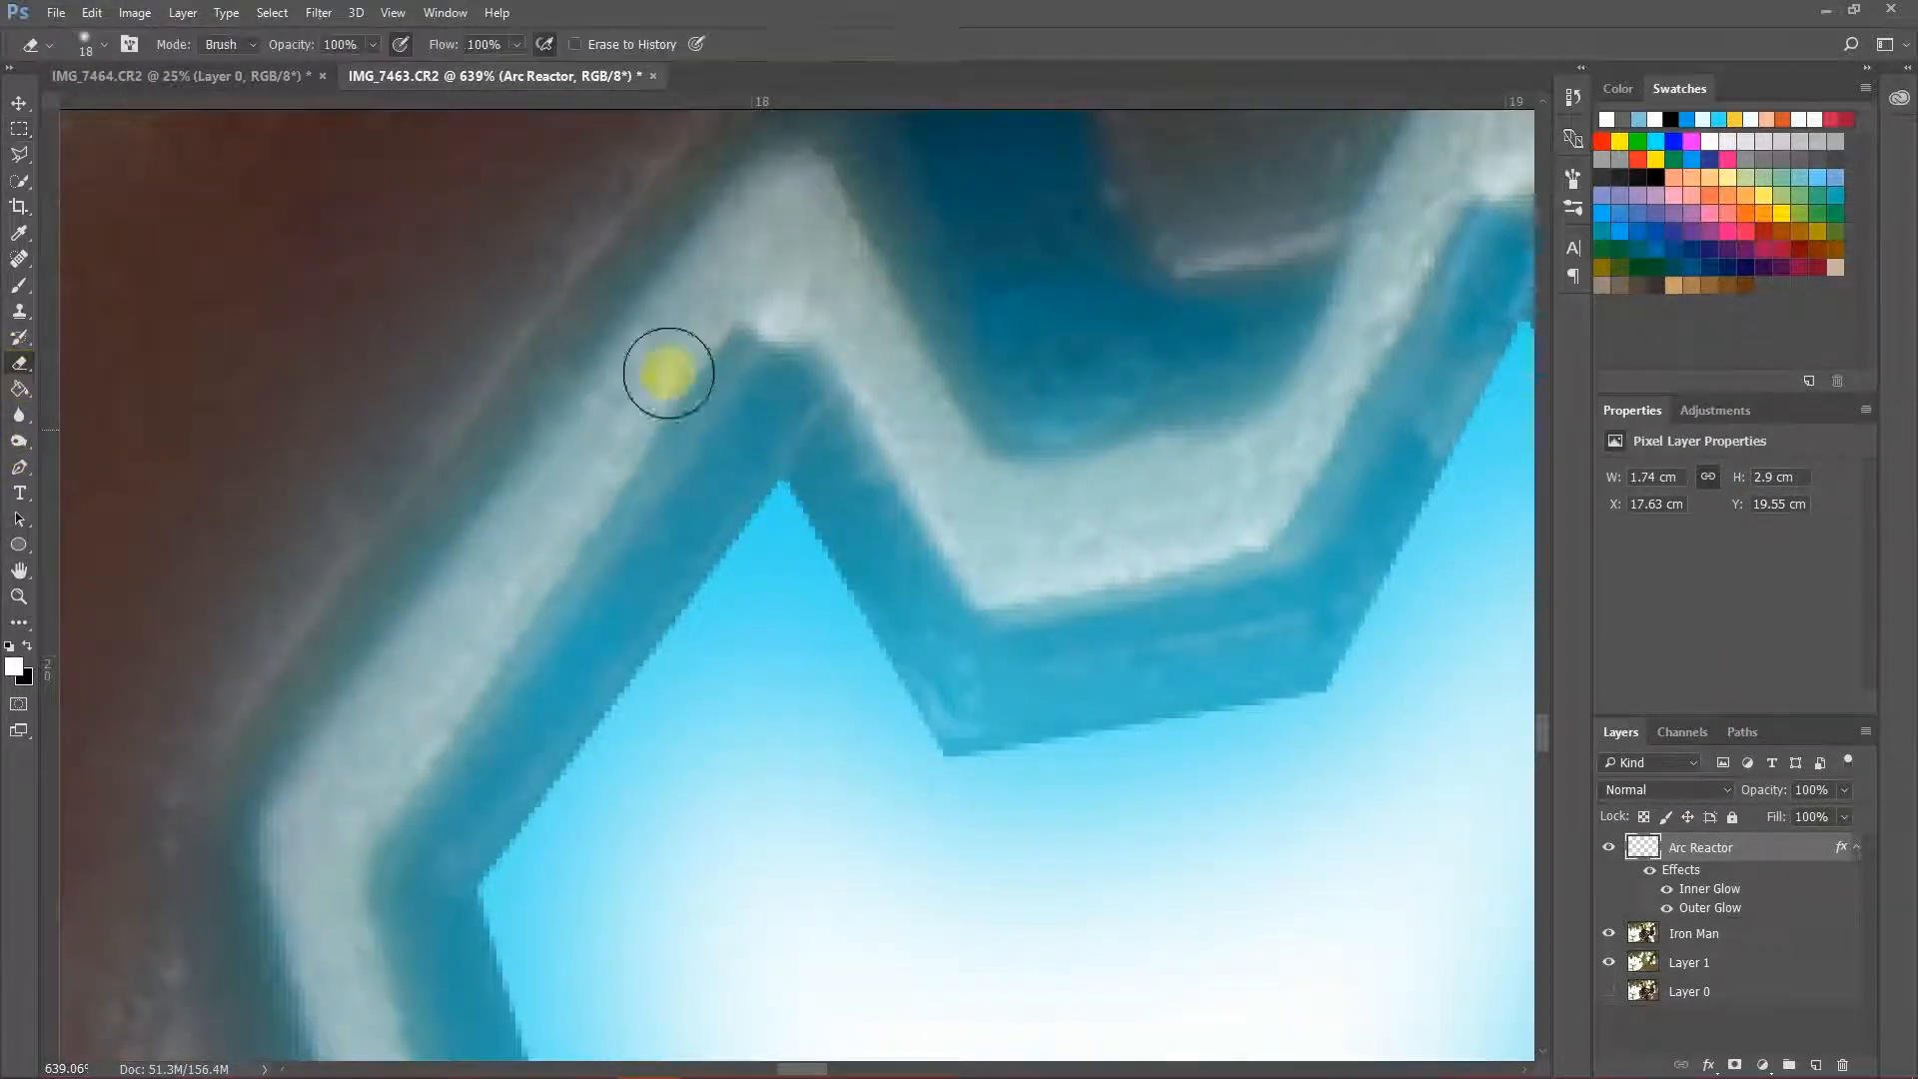
{"action": "scroll", "coordinate": [846, 404], "scroll_direction": "down", "scroll_amount": 3}
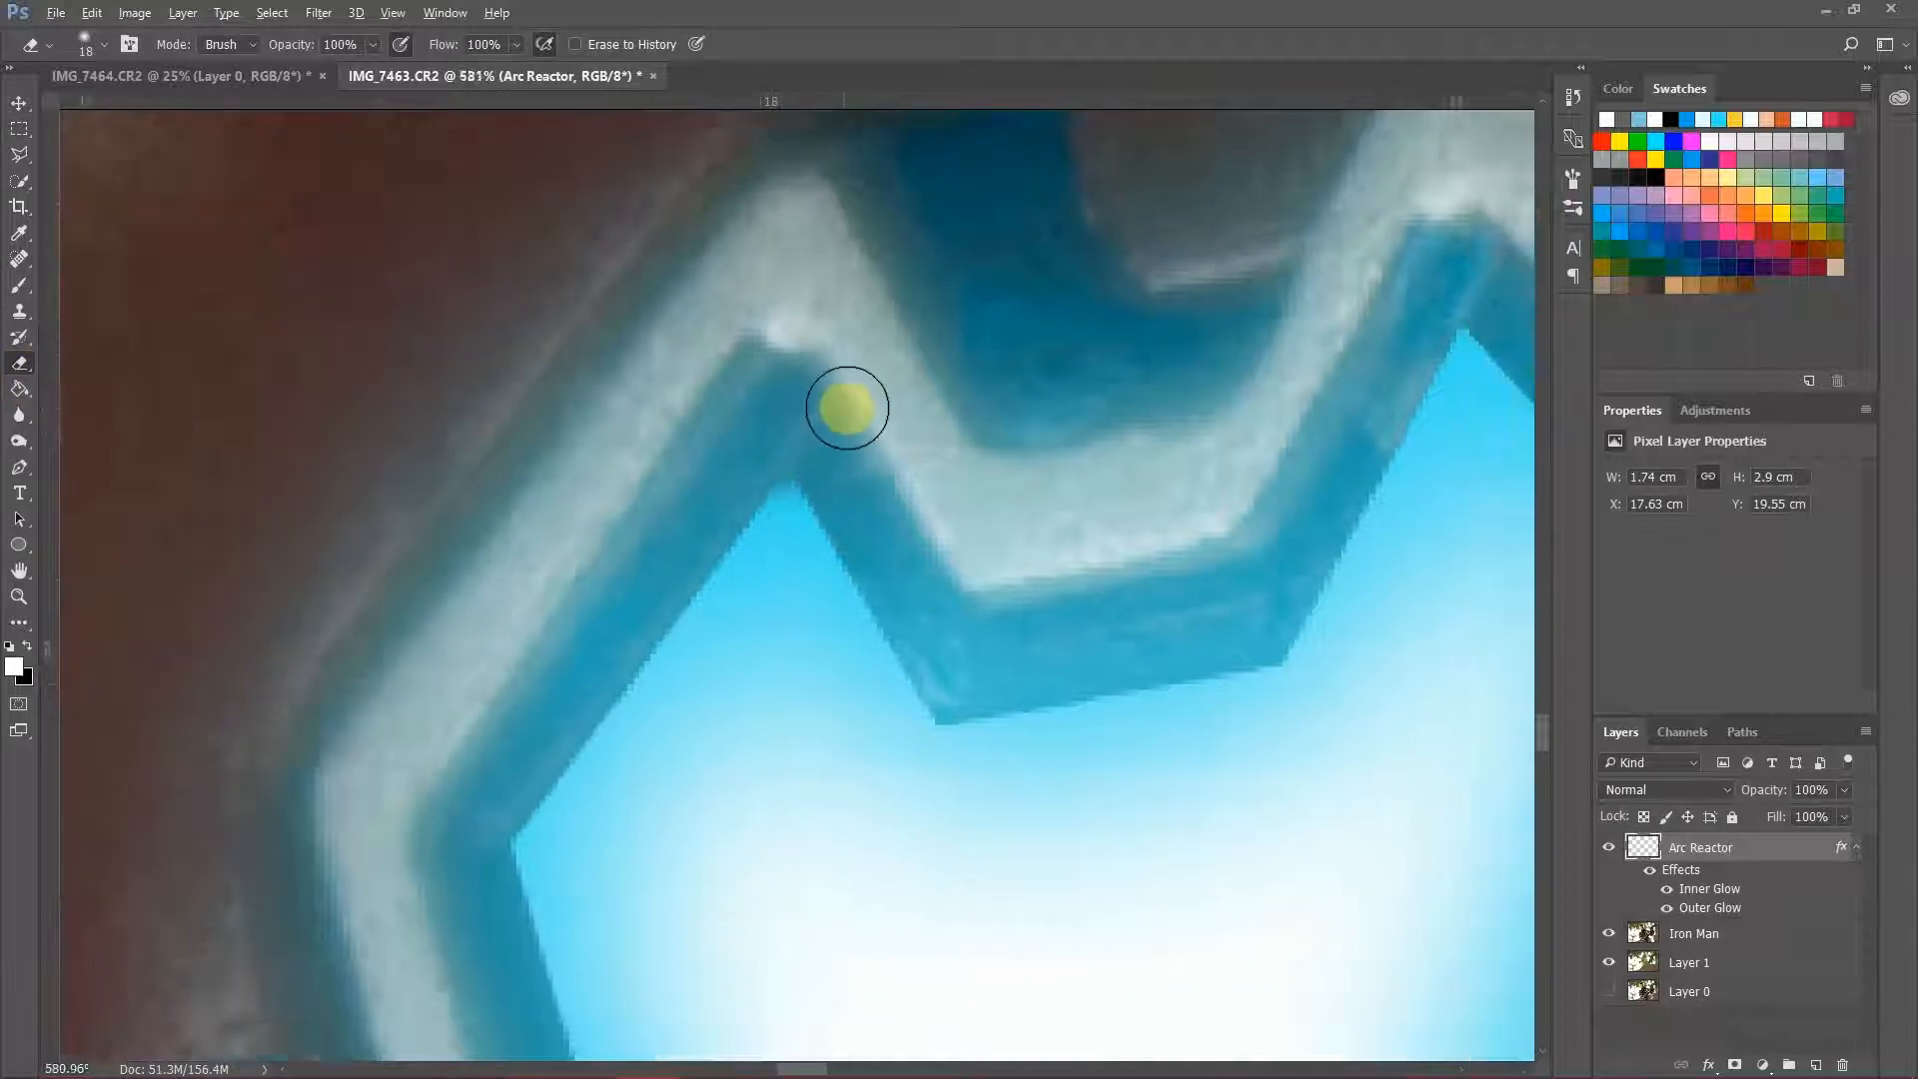
{"action": "scroll", "coordinate": [560, 747], "scroll_direction": "up", "scroll_amount": 4}
{"action": "right_click", "coordinate": [737, 475]}
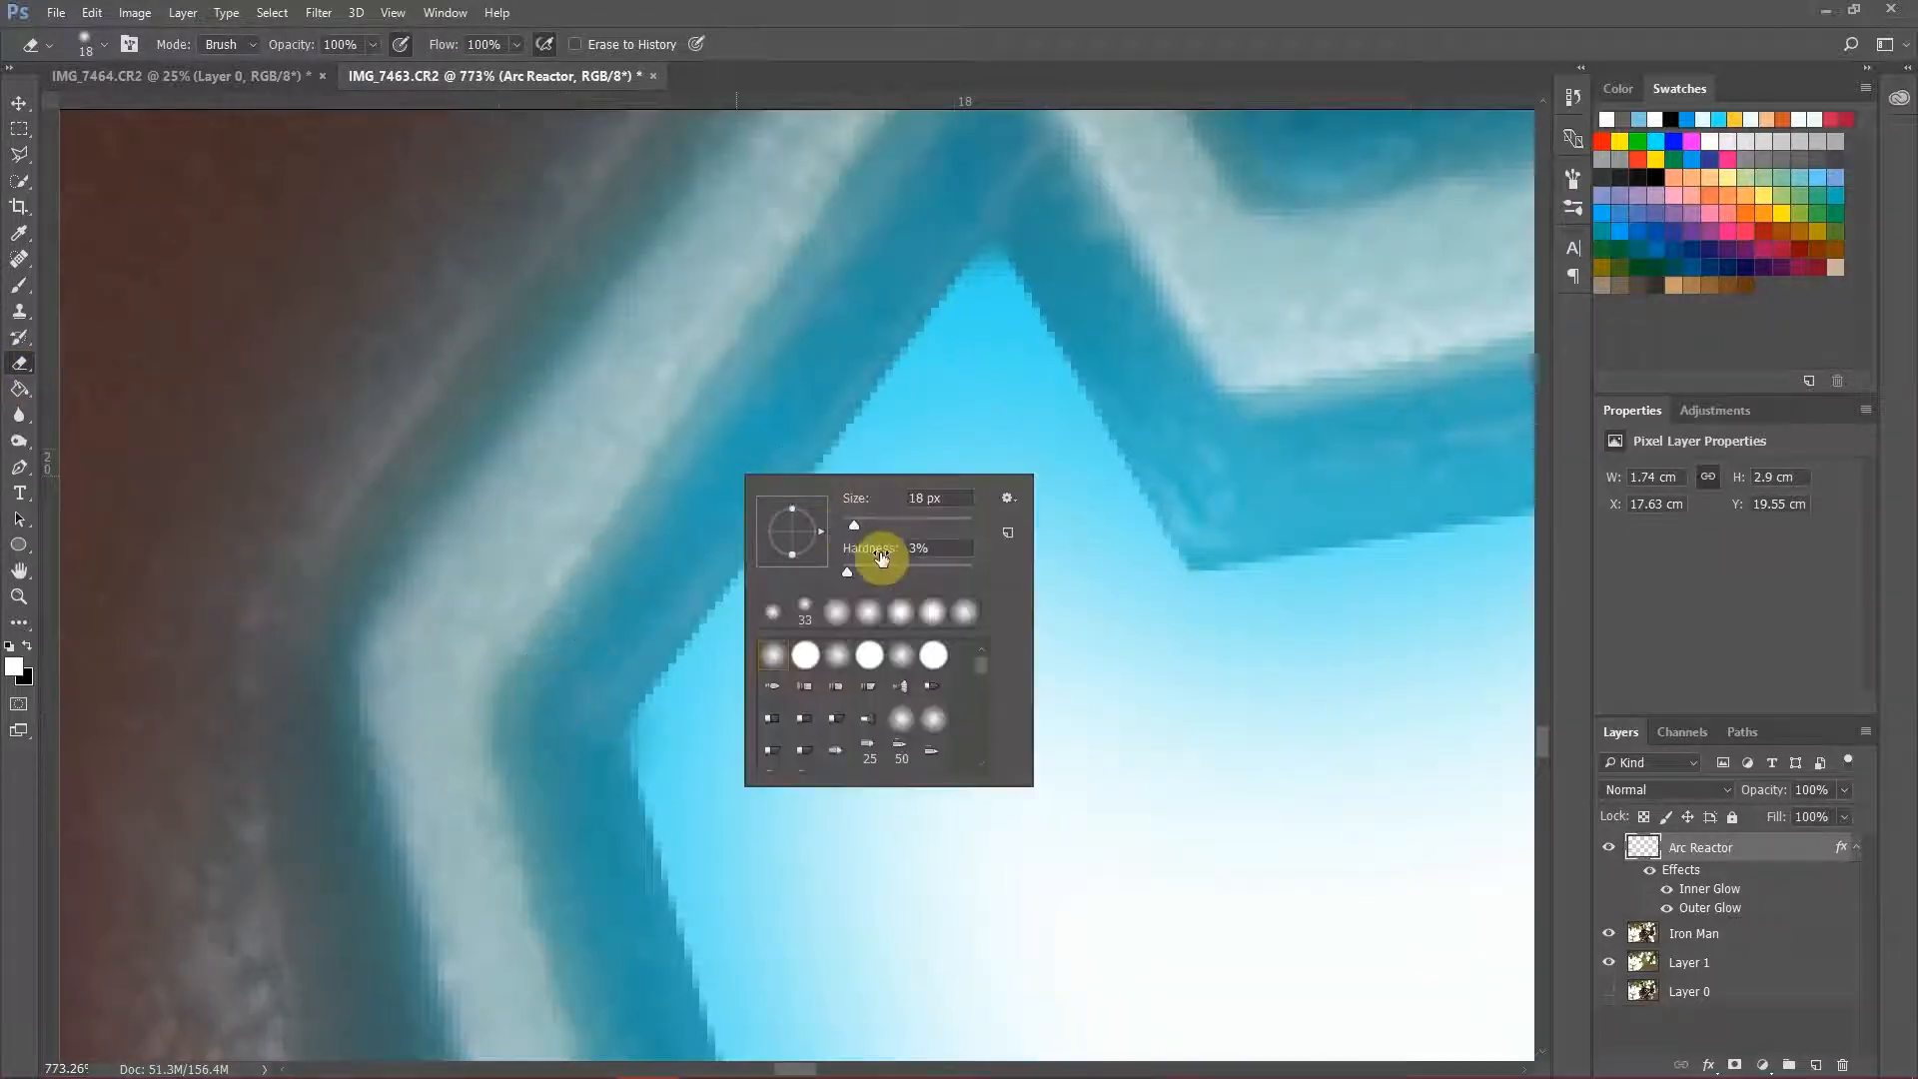
{"action": "left_click_drag", "start_coordinate": [1261, 275], "coordinate": [725, 326]}
{"action": "mouse_move", "coordinate": [833, 260]}
{"action": "left_mouse_down"}
{"action": "mouse_move", "coordinate": [898, 254]}
{"action": "mouse_move", "coordinate": [1238, 628]}
{"action": "left_mouse_up"}
{"action": "left_click_drag", "start_coordinate": [1078, 586], "coordinate": [1169, 171]}
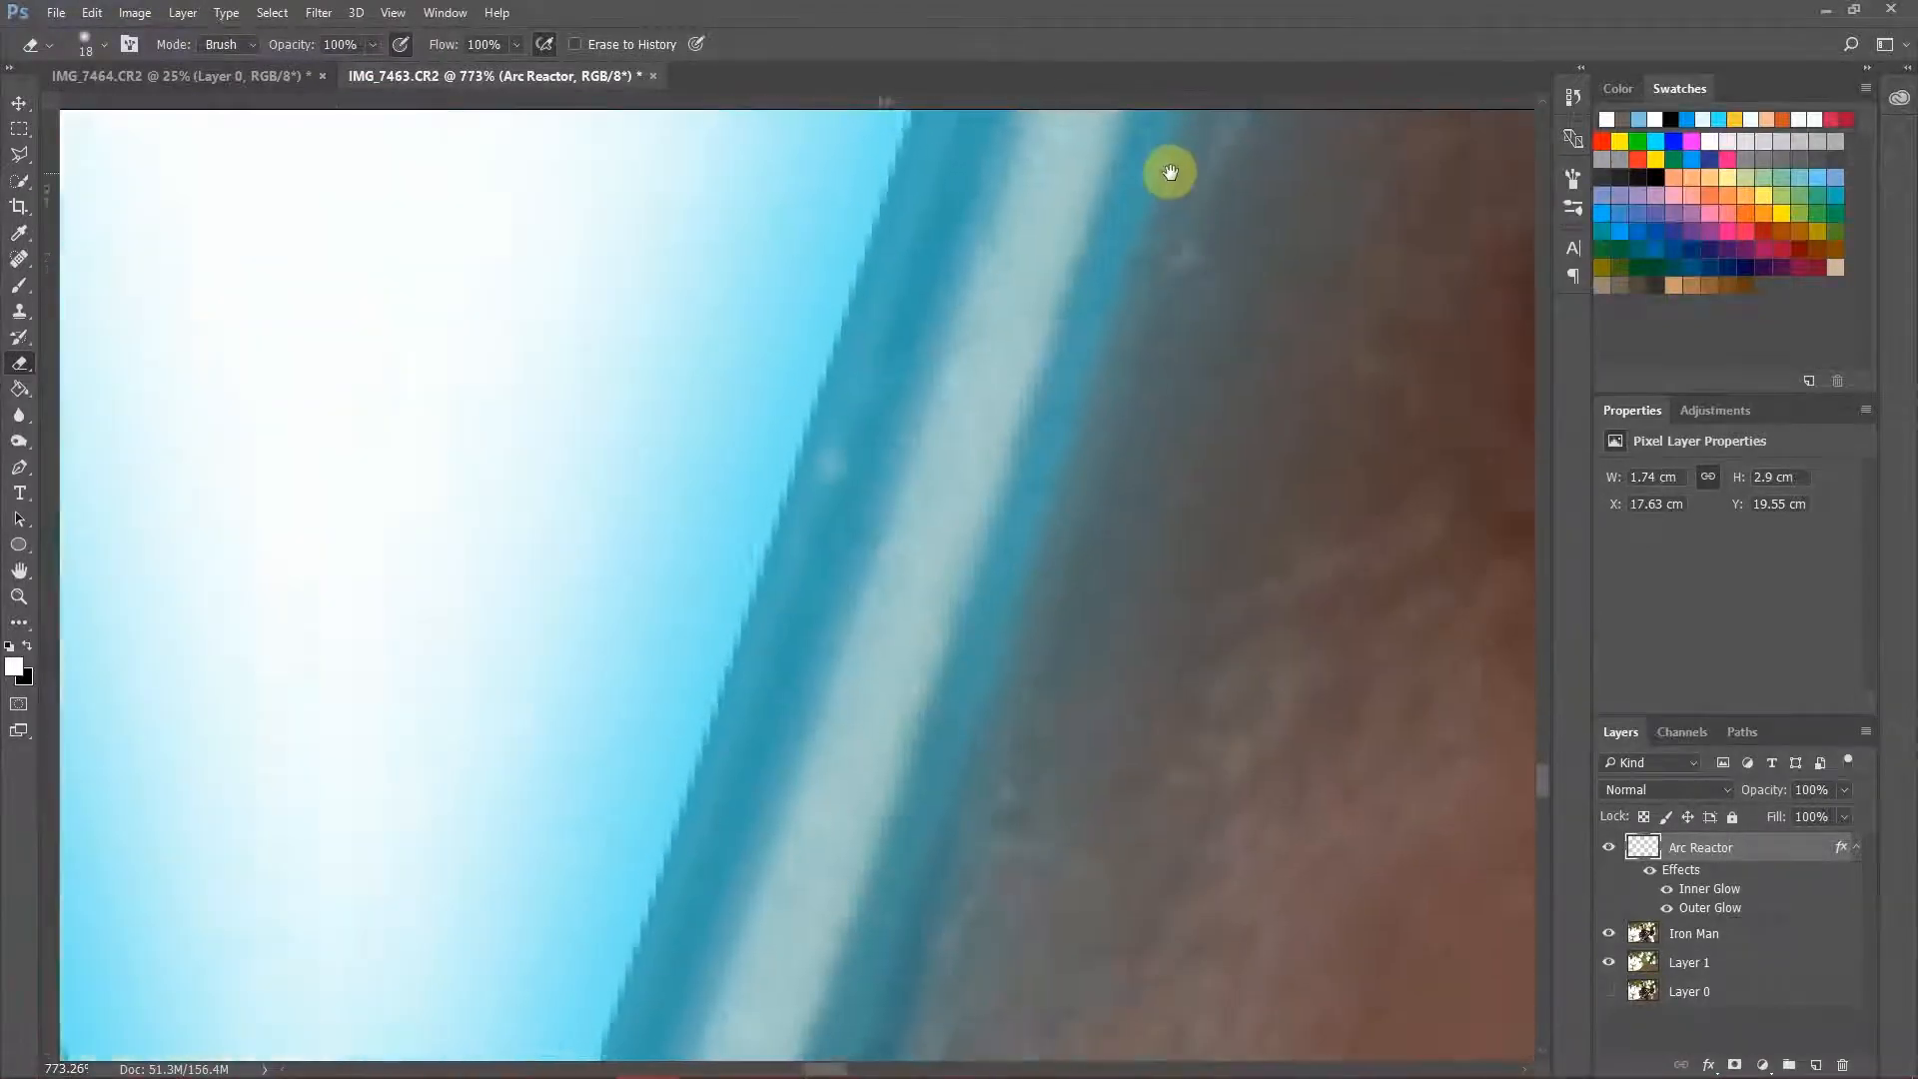
{"action": "left_click_drag", "start_coordinate": [899, 449], "coordinate": [1040, 150]}
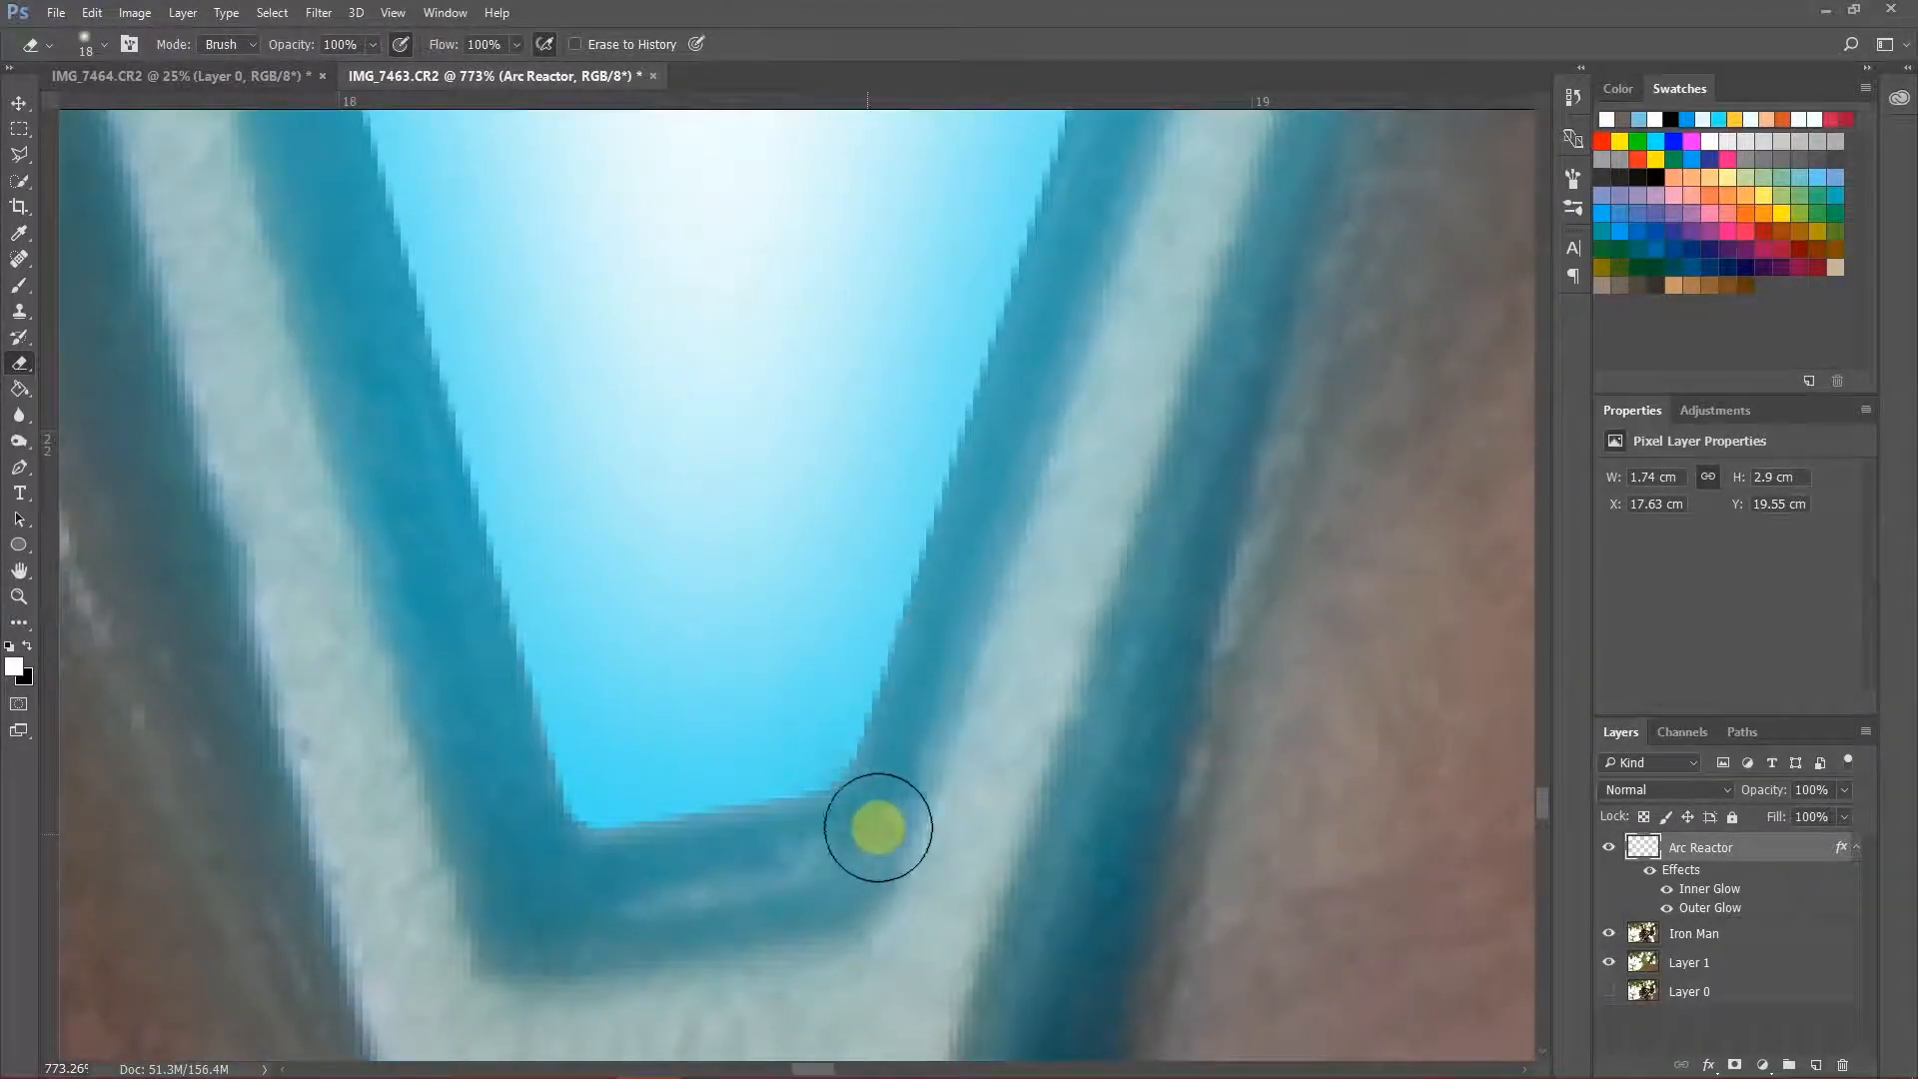
{"action": "scroll", "coordinate": [827, 694], "scroll_direction": "down", "scroll_amount": 3}
{"action": "scroll", "coordinate": [827, 694], "scroll_direction": "down", "scroll_amount": 3}
Step: Smooth the upper edges of the reactor shape, including the central notch, using the Blur tool with an 18 px brush
{"action": "left_click", "coordinate": [19, 414]}
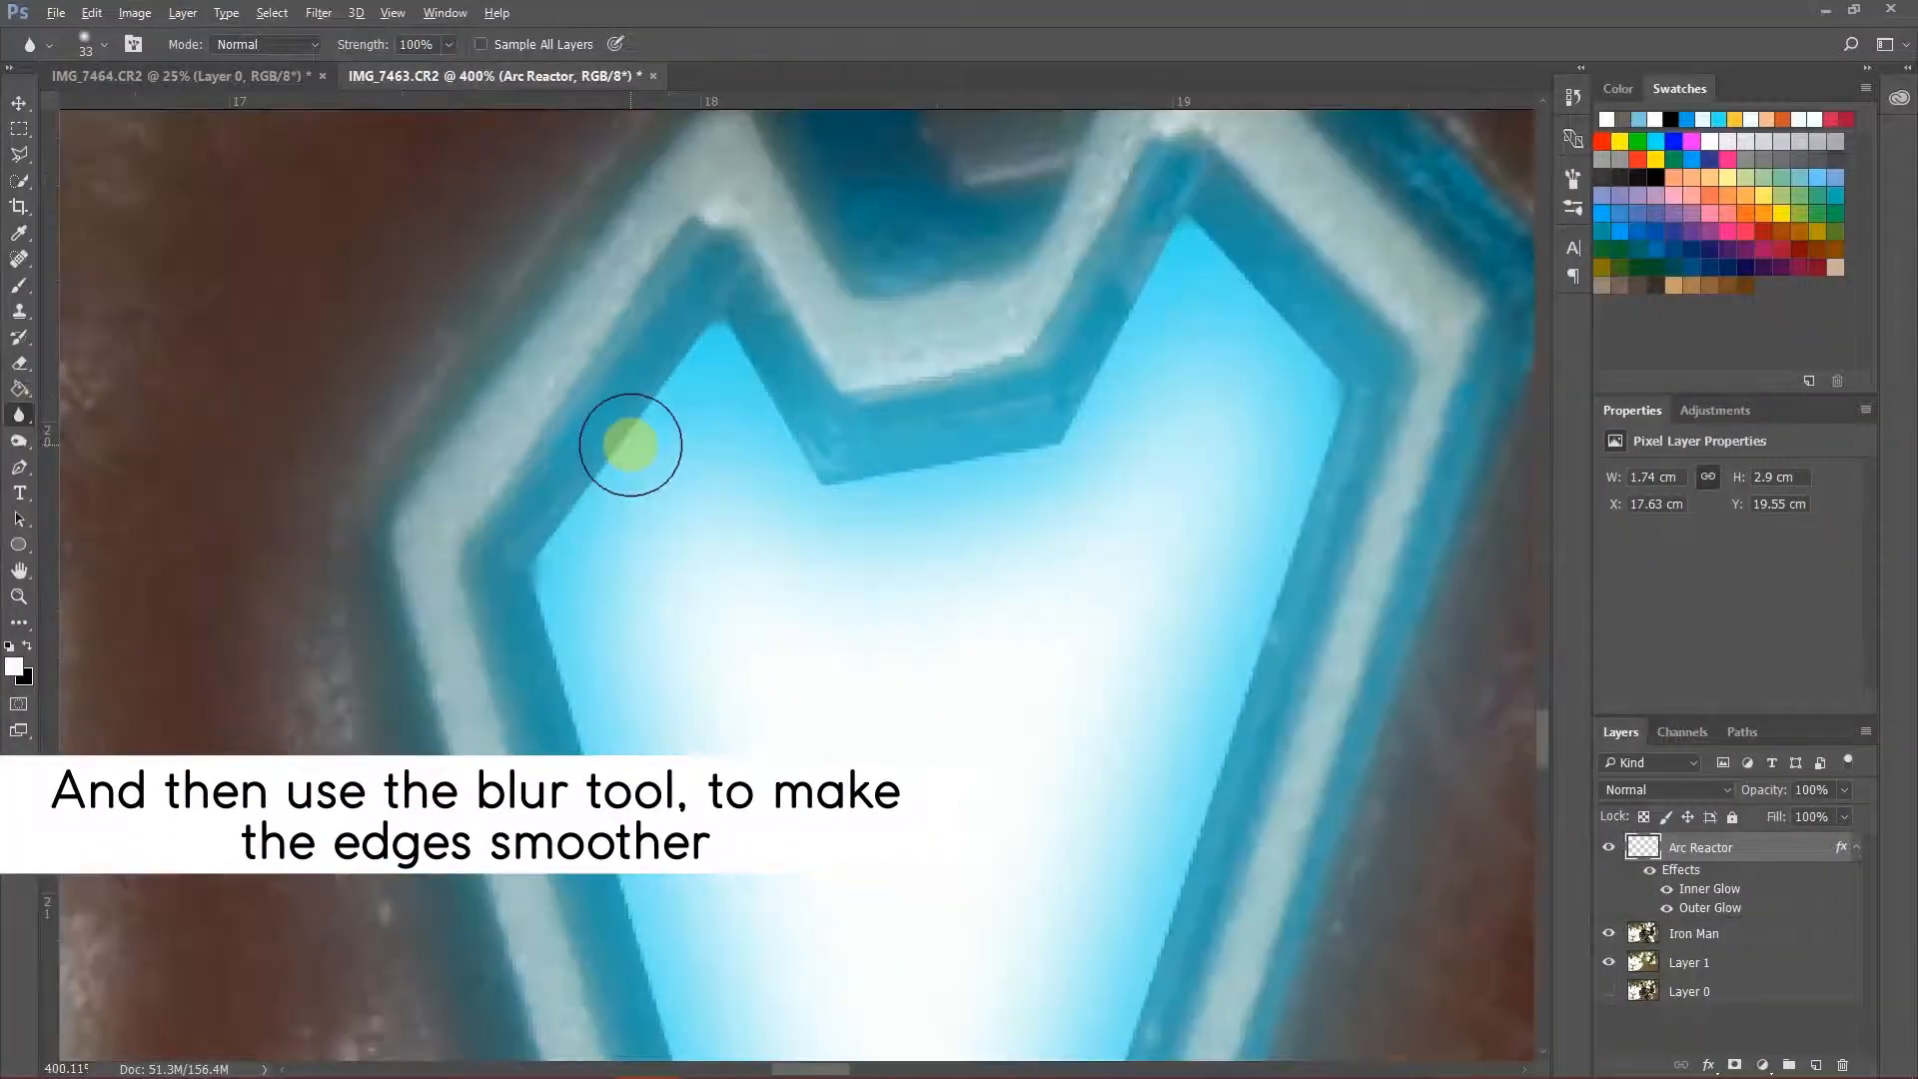
{"action": "scroll", "coordinate": [631, 444], "scroll_direction": "up", "scroll_amount": 3}
{"action": "right_click", "coordinate": [773, 413]}
{"action": "left_click", "coordinate": [890, 458]}
{"action": "mouse_move", "coordinate": [405, 663]}
{"action": "left_mouse_down"}
{"action": "mouse_move", "coordinate": [637, 379]}
{"action": "mouse_move", "coordinate": [848, 195]}
{"action": "mouse_move", "coordinate": [984, 440]}
{"action": "left_mouse_up"}
{"action": "left_click_drag", "start_coordinate": [1113, 398], "coordinate": [503, 465]}
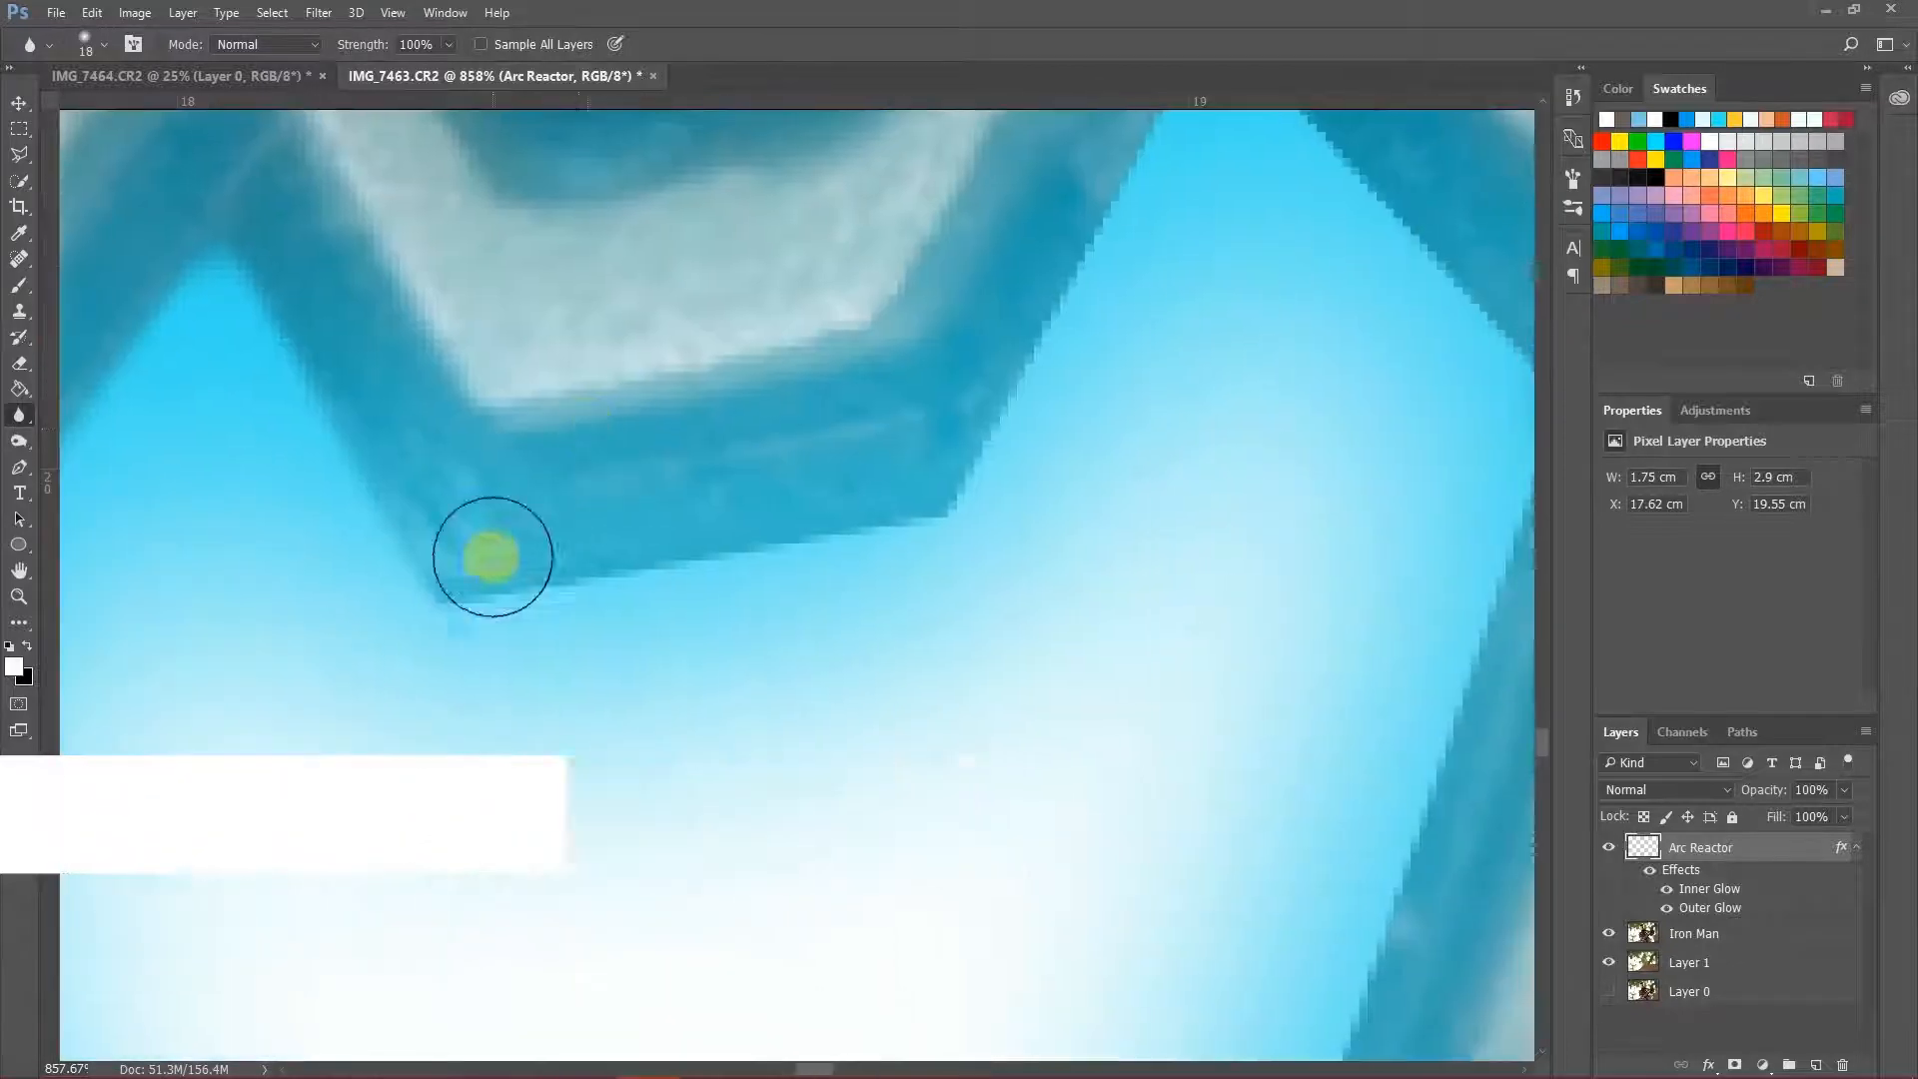
{"action": "mouse_move", "coordinate": [493, 556]}
{"action": "left_mouse_down"}
{"action": "mouse_move", "coordinate": [575, 565]}
{"action": "mouse_move", "coordinate": [966, 430]}
{"action": "mouse_move", "coordinate": [954, 495]}
{"action": "left_mouse_up"}
{"action": "left_click_drag", "start_coordinate": [1196, 291], "coordinate": [770, 621]}
{"action": "mouse_move", "coordinate": [639, 602]}
{"action": "left_mouse_down"}
{"action": "mouse_move", "coordinate": [805, 369]}
{"action": "mouse_move", "coordinate": [1124, 717]}
{"action": "left_mouse_up"}
{"action": "left_click_drag", "start_coordinate": [1244, 894], "coordinate": [1207, 391]}
Step: Blur the jagged long right edge and the short bottom edge of the glowing reactor shape
{"action": "left_click_drag", "start_coordinate": [1077, 286], "coordinate": [946, 733]}
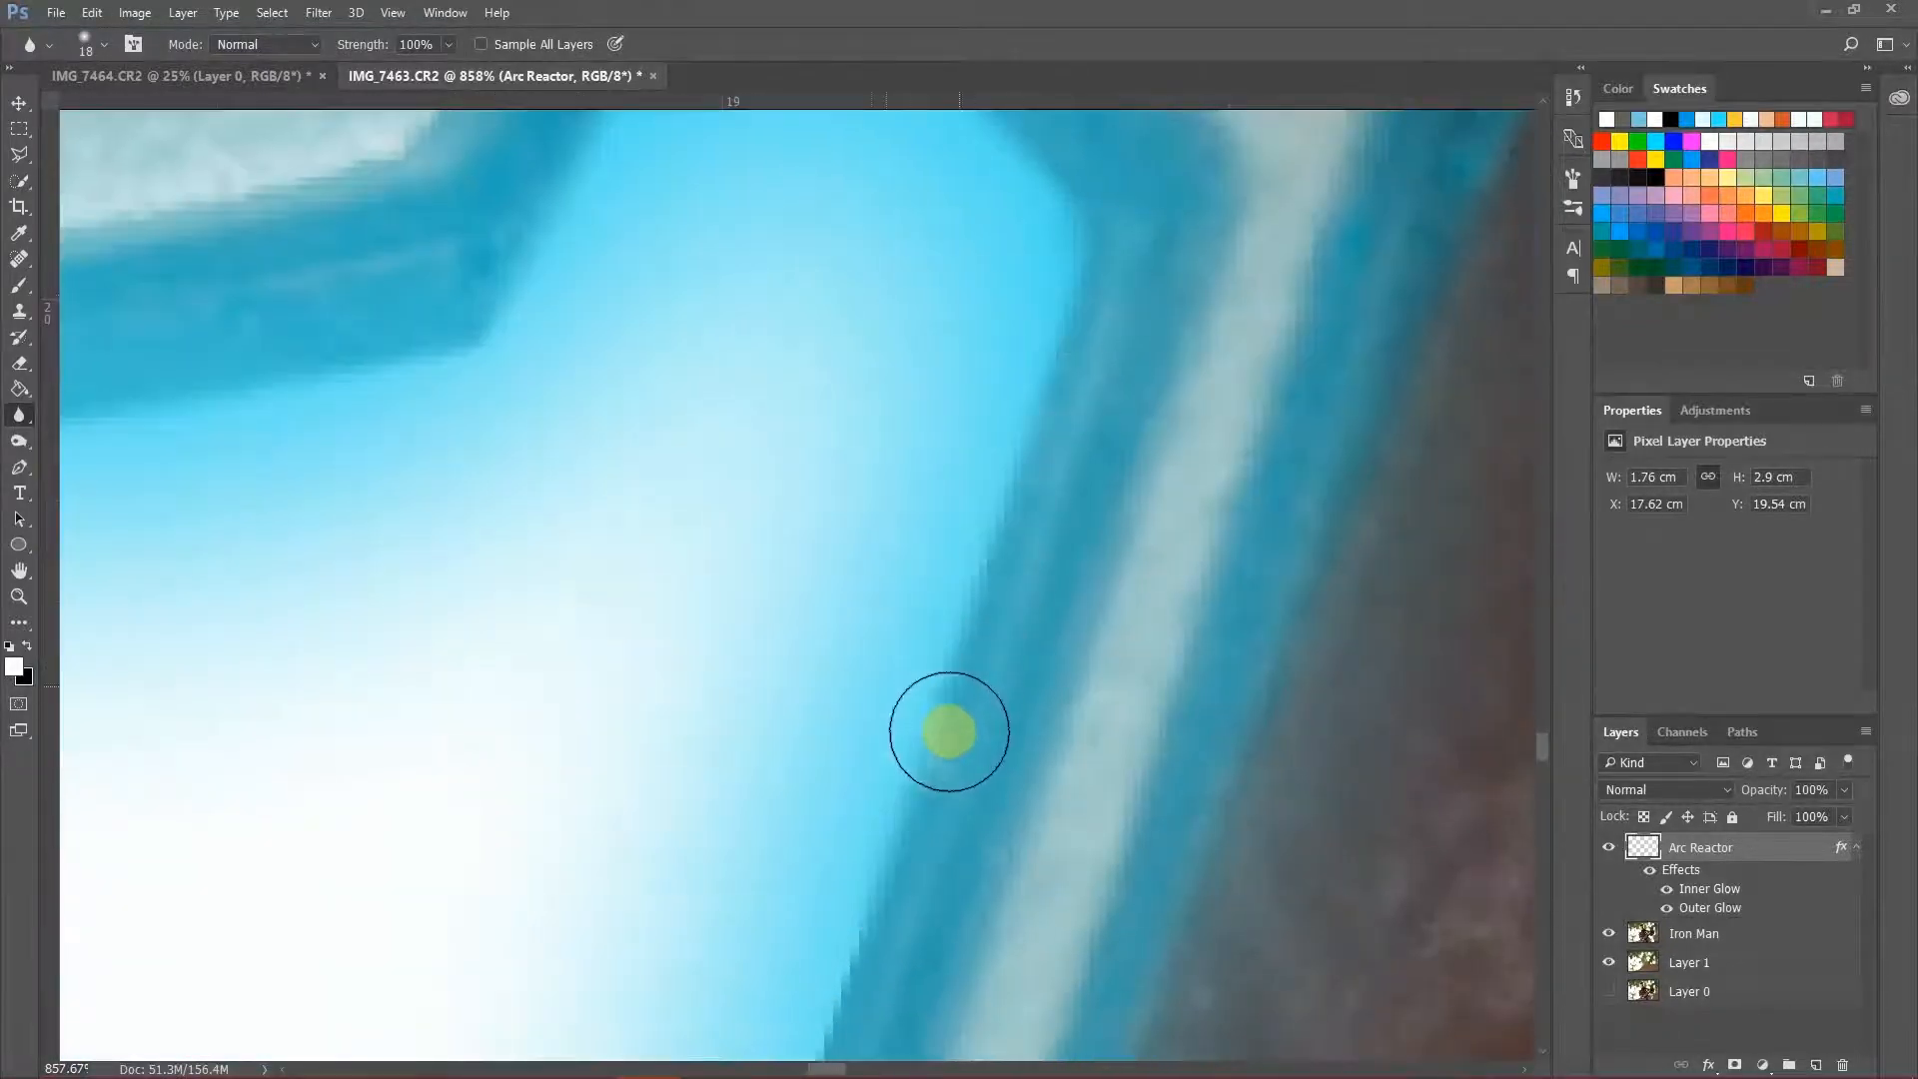
{"action": "mouse_move", "coordinate": [1032, 876]}
{"action": "left_mouse_down"}
{"action": "mouse_move", "coordinate": [1147, 239]}
{"action": "mouse_move", "coordinate": [1119, 223]}
{"action": "left_mouse_up"}
{"action": "left_click_drag", "start_coordinate": [838, 589], "coordinate": [813, 788]}
{"action": "left_click_drag", "start_coordinate": [989, 770], "coordinate": [1325, 235]}
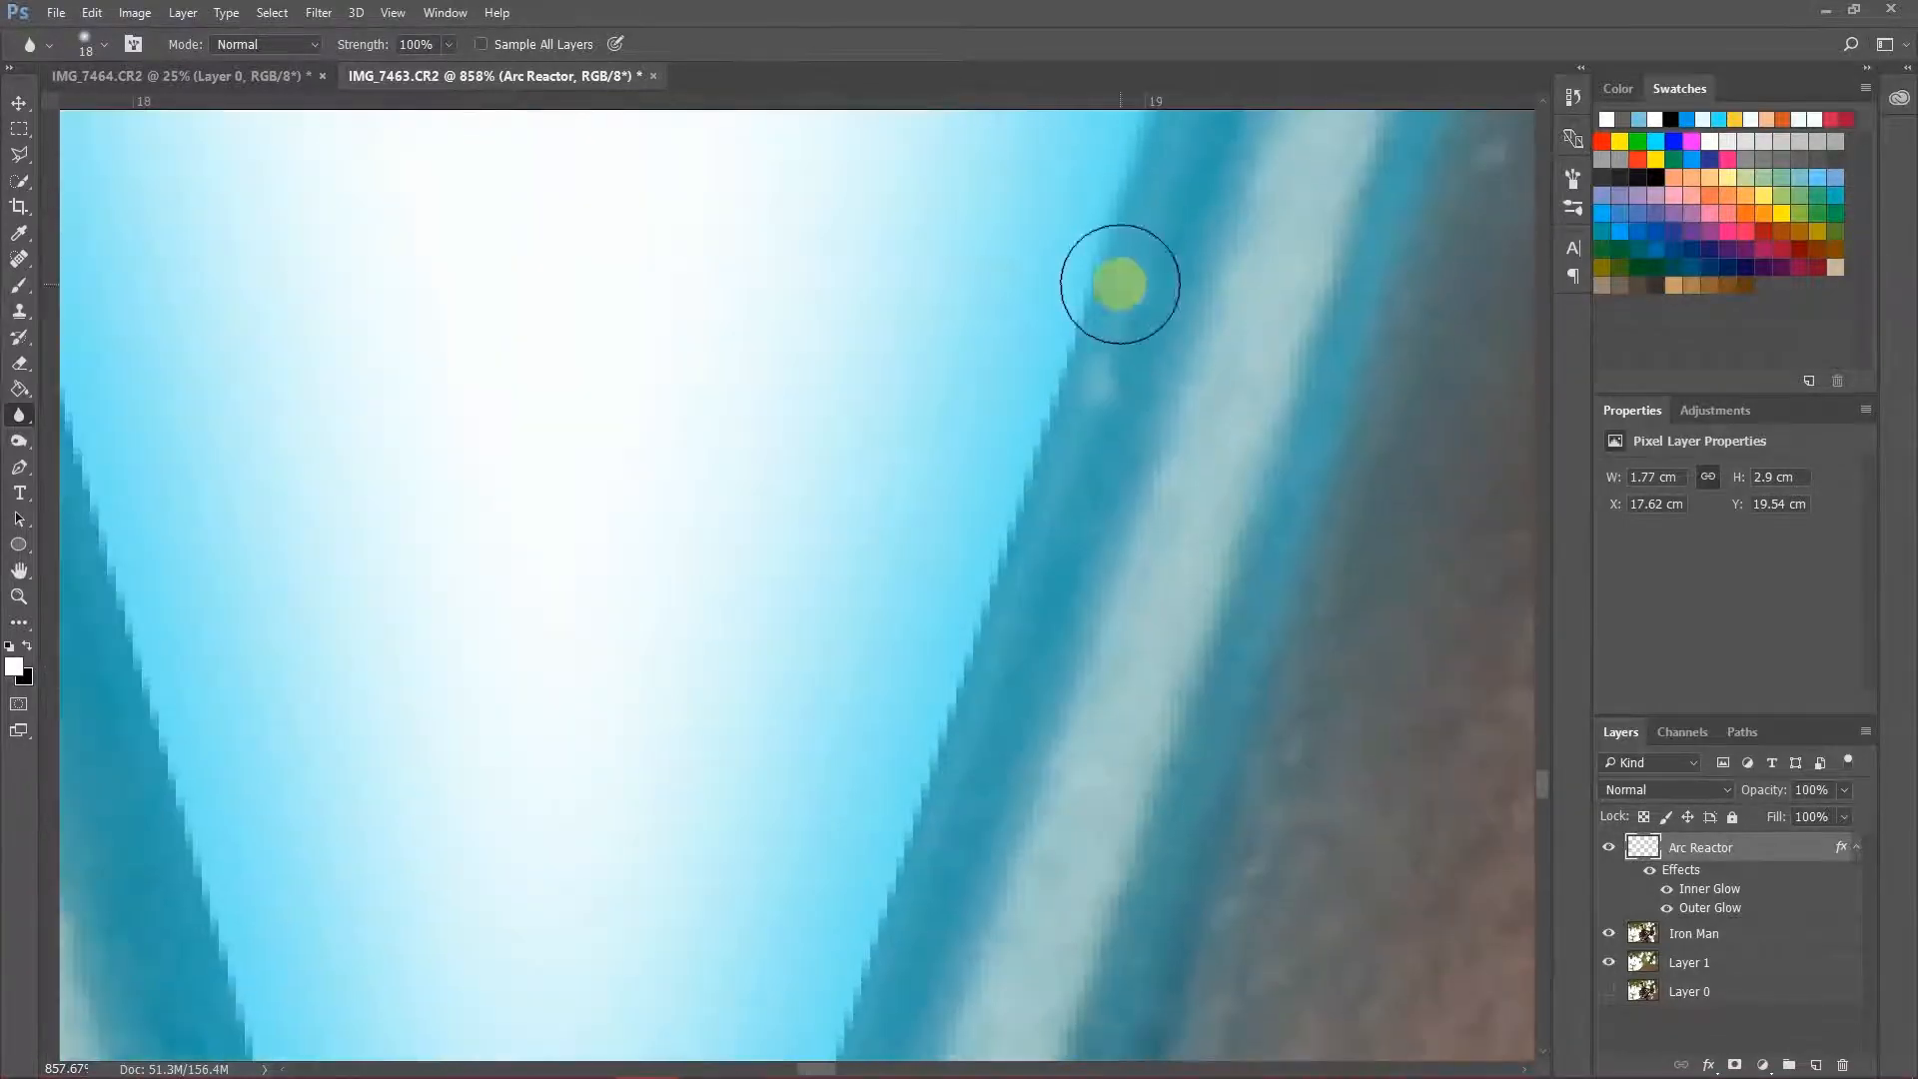
{"action": "left_click_drag", "start_coordinate": [1122, 282], "coordinate": [937, 797]}
{"action": "left_click_drag", "start_coordinate": [1078, 820], "coordinate": [1123, 260]}
{"action": "mouse_move", "coordinate": [944, 374]}
{"action": "left_mouse_down"}
{"action": "mouse_move", "coordinate": [873, 677]}
{"action": "mouse_move", "coordinate": [763, 943]}
{"action": "left_mouse_up"}
{"action": "mouse_move", "coordinate": [764, 943]}
{"action": "left_mouse_down"}
{"action": "mouse_move", "coordinate": [1186, 433]}
{"action": "mouse_move", "coordinate": [1179, 523]}
{"action": "left_mouse_up"}
{"action": "left_click_drag", "start_coordinate": [980, 613], "coordinate": [875, 597]}
{"action": "left_click_drag", "start_coordinate": [993, 435], "coordinate": [1169, 759]}
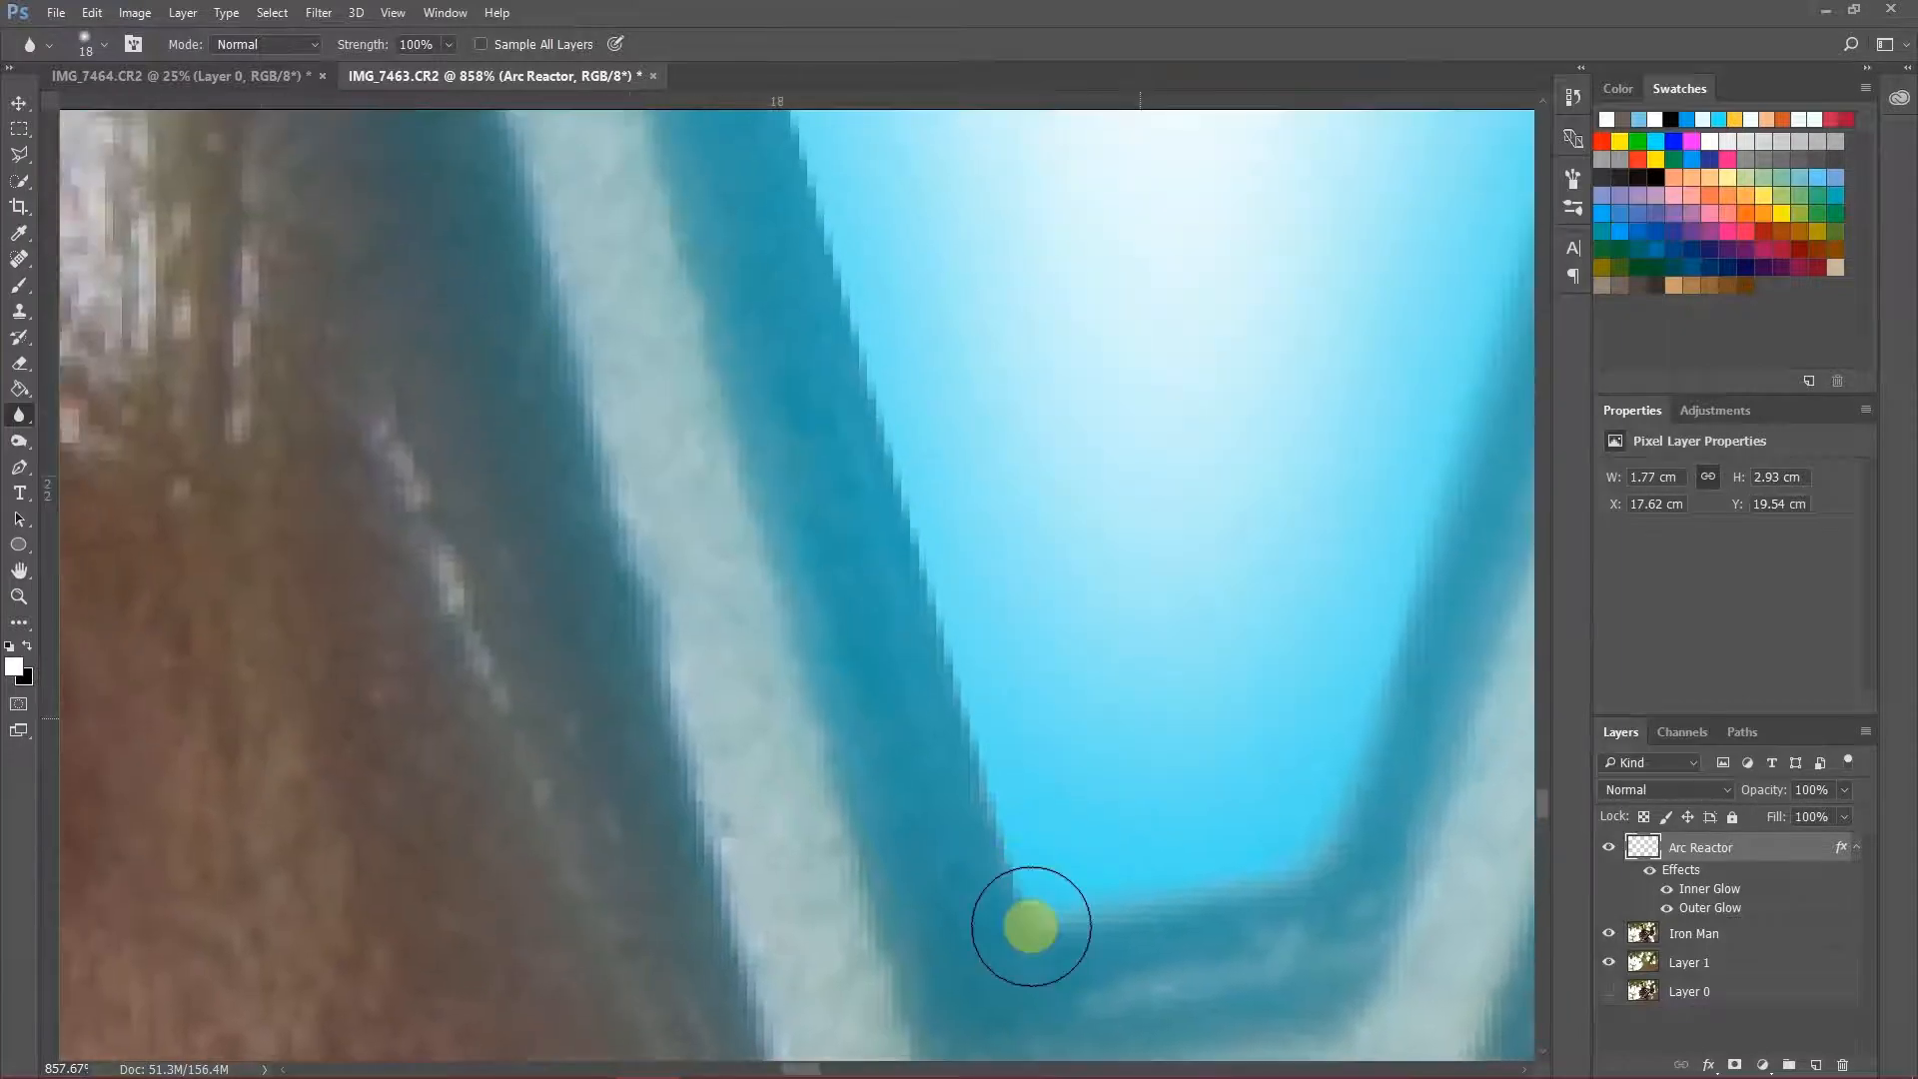
Step: Blur the long left edge of the reactor shape from its bottom corner up to the upper-left corner
{"action": "mouse_move", "coordinate": [1032, 925]}
{"action": "left_mouse_down"}
{"action": "mouse_move", "coordinate": [898, 458]}
{"action": "mouse_move", "coordinate": [815, 276]}
{"action": "left_mouse_up"}
{"action": "mouse_move", "coordinate": [1016, 318]}
{"action": "left_mouse_down"}
{"action": "mouse_move", "coordinate": [1049, 809]}
{"action": "mouse_move", "coordinate": [1035, 859]}
{"action": "left_mouse_up"}
{"action": "mouse_move", "coordinate": [857, 819]}
{"action": "left_mouse_down"}
{"action": "mouse_move", "coordinate": [780, 522]}
{"action": "mouse_move", "coordinate": [681, 289]}
{"action": "mouse_move", "coordinate": [919, 849]}
{"action": "mouse_move", "coordinate": [749, 350]}
{"action": "left_mouse_up"}
{"action": "left_click_drag", "start_coordinate": [819, 289], "coordinate": [1028, 753]}
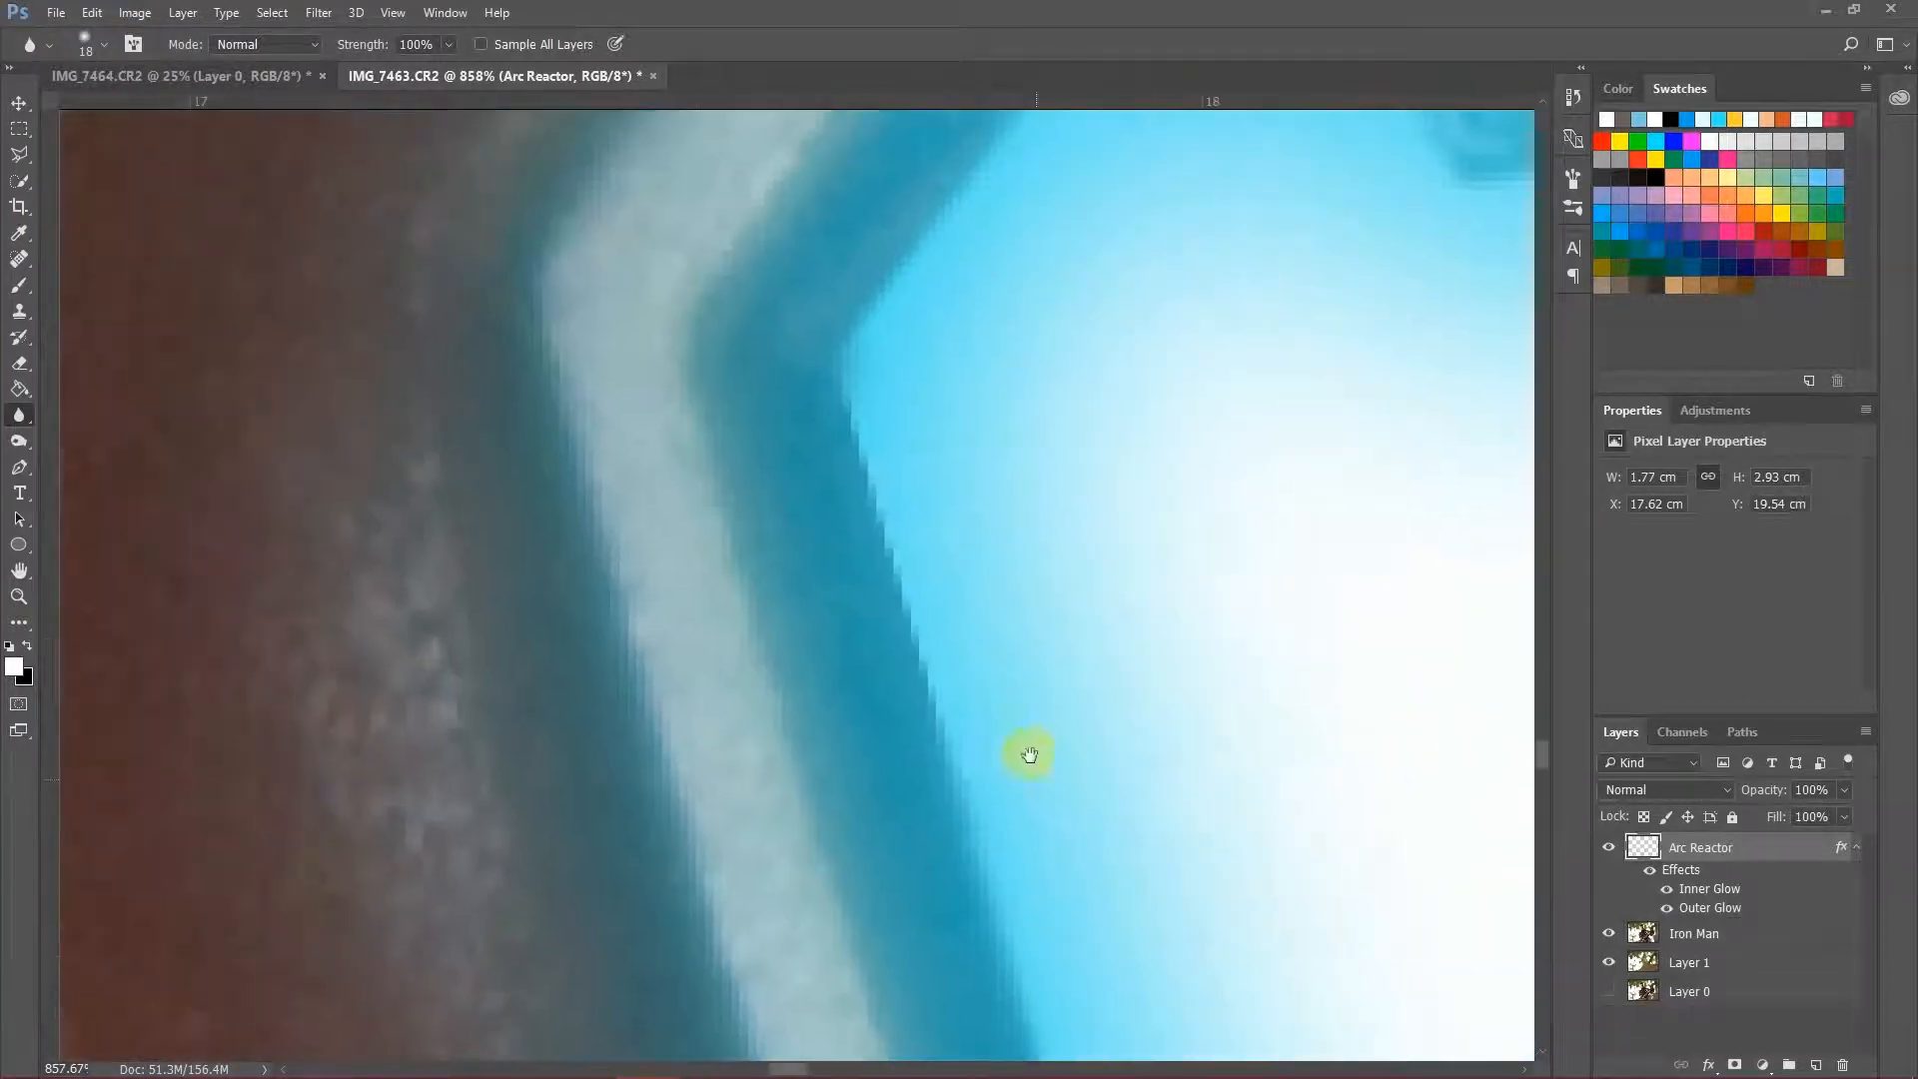
{"action": "left_click_drag", "start_coordinate": [933, 710], "coordinate": [825, 384]}
{"action": "left_click_drag", "start_coordinate": [1074, 242], "coordinate": [886, 626]}
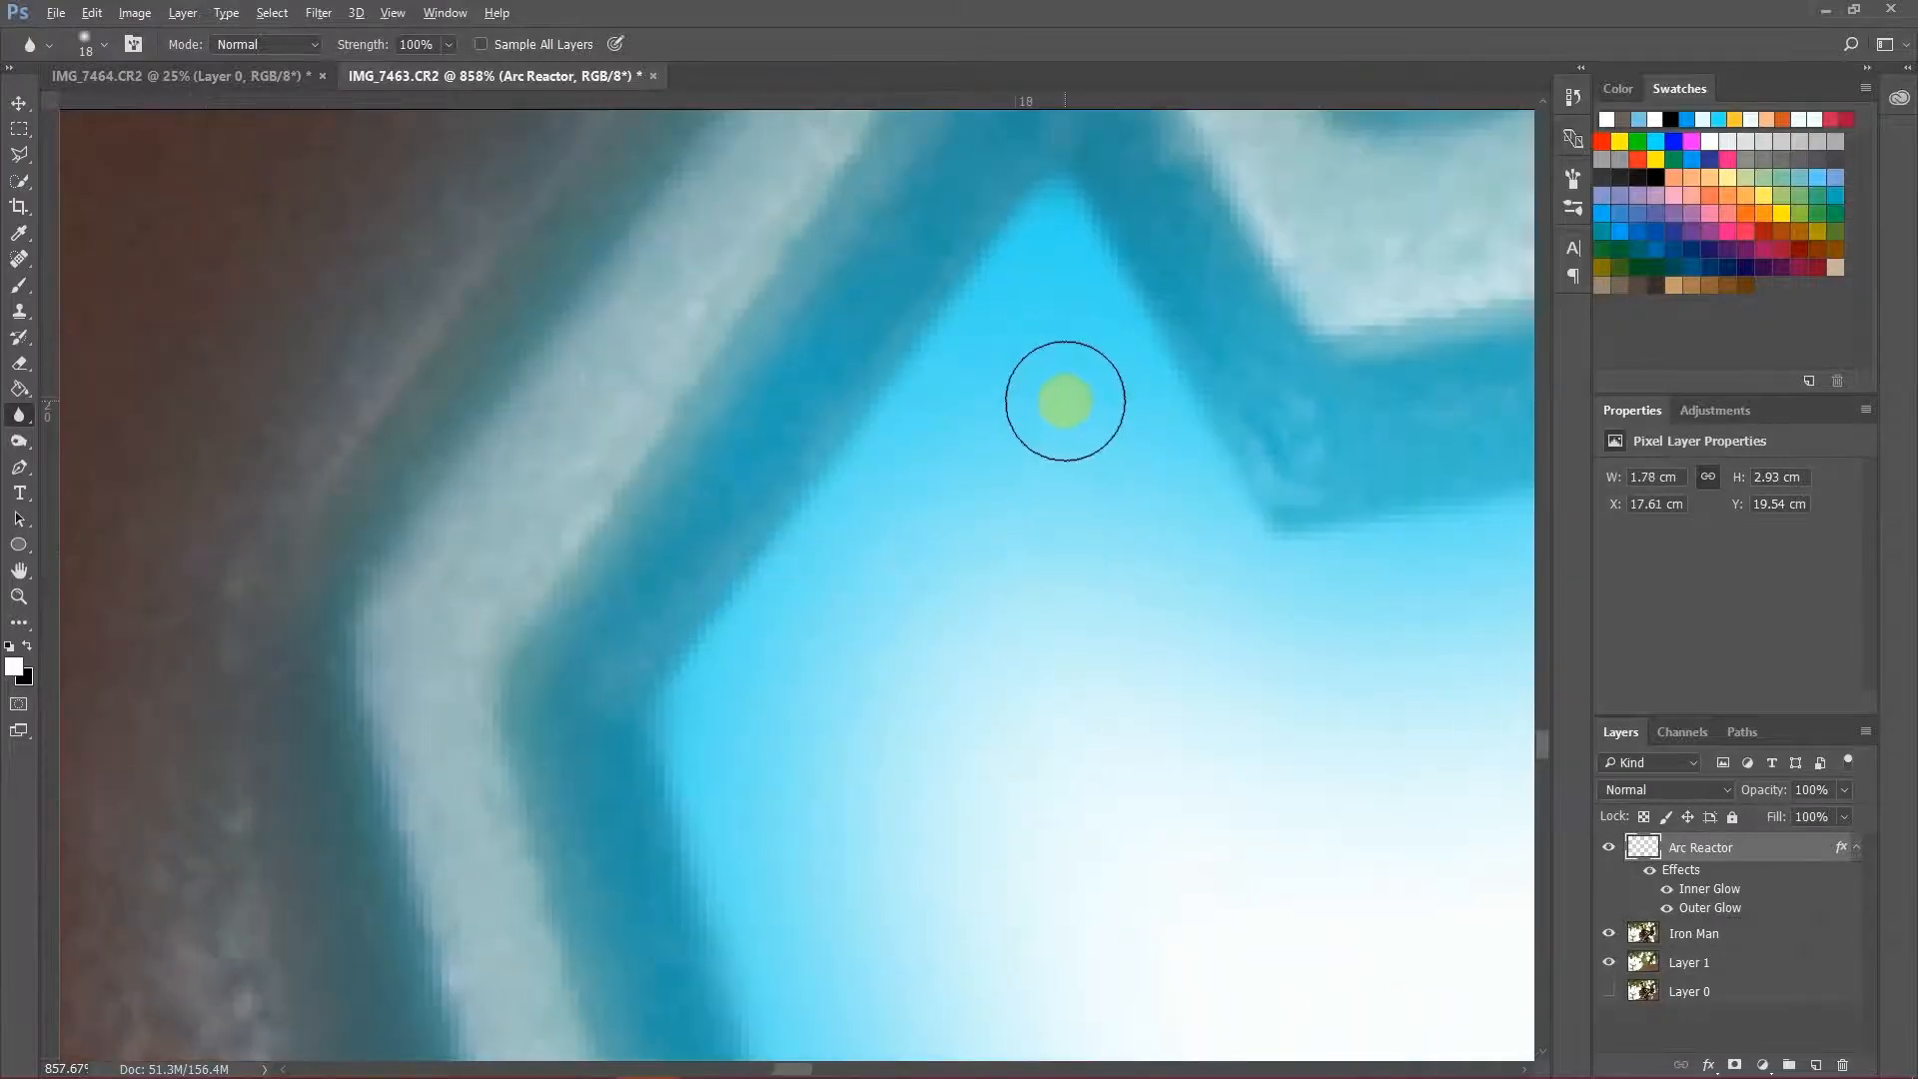
Step: Examine the glowing arc reactor's smoothed edges up close and in the context of the whole torso
{"action": "scroll", "coordinate": [1063, 403], "scroll_direction": "down", "scroll_amount": 6}
{"action": "left_click_drag", "start_coordinate": [1280, 343], "coordinate": [810, 355]}
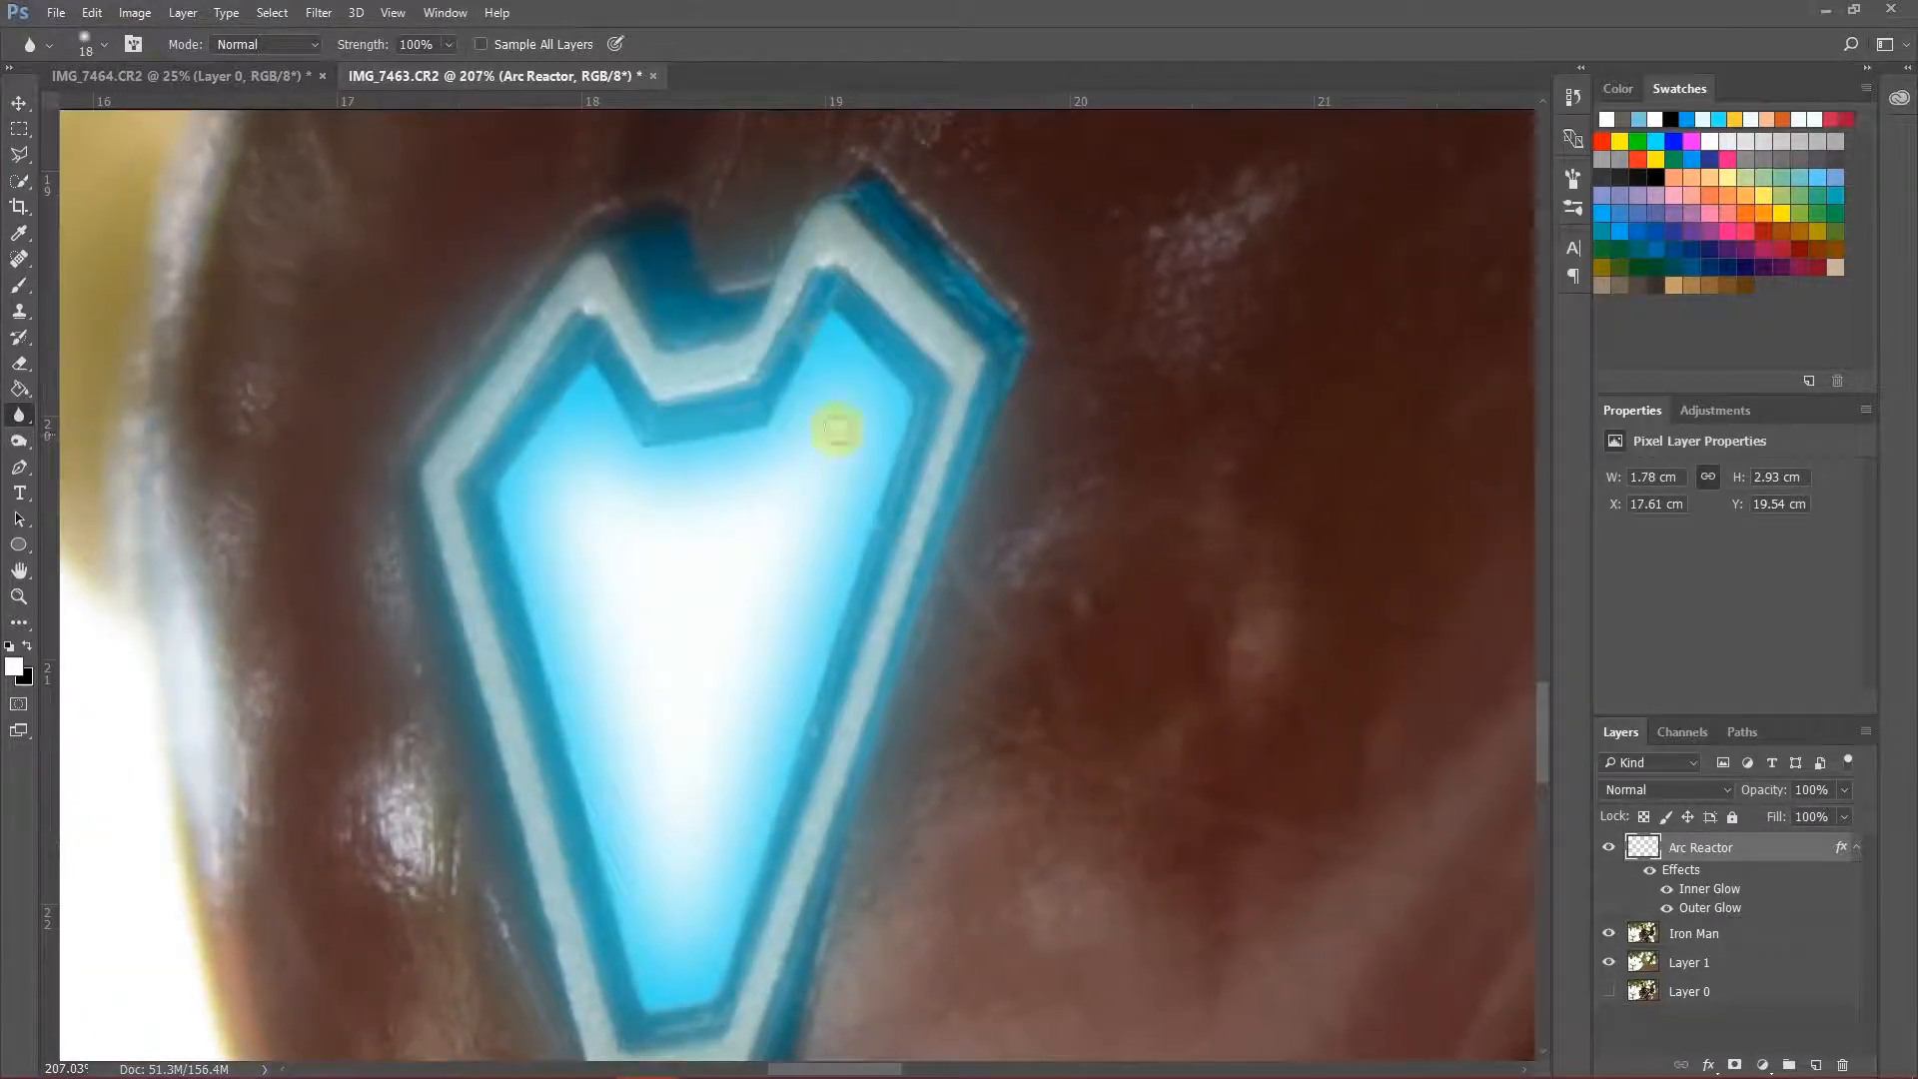
{"action": "left_click_drag", "start_coordinate": [679, 405], "coordinate": [882, 453]}
{"action": "scroll", "coordinate": [882, 453], "scroll_direction": "up", "scroll_amount": 4}
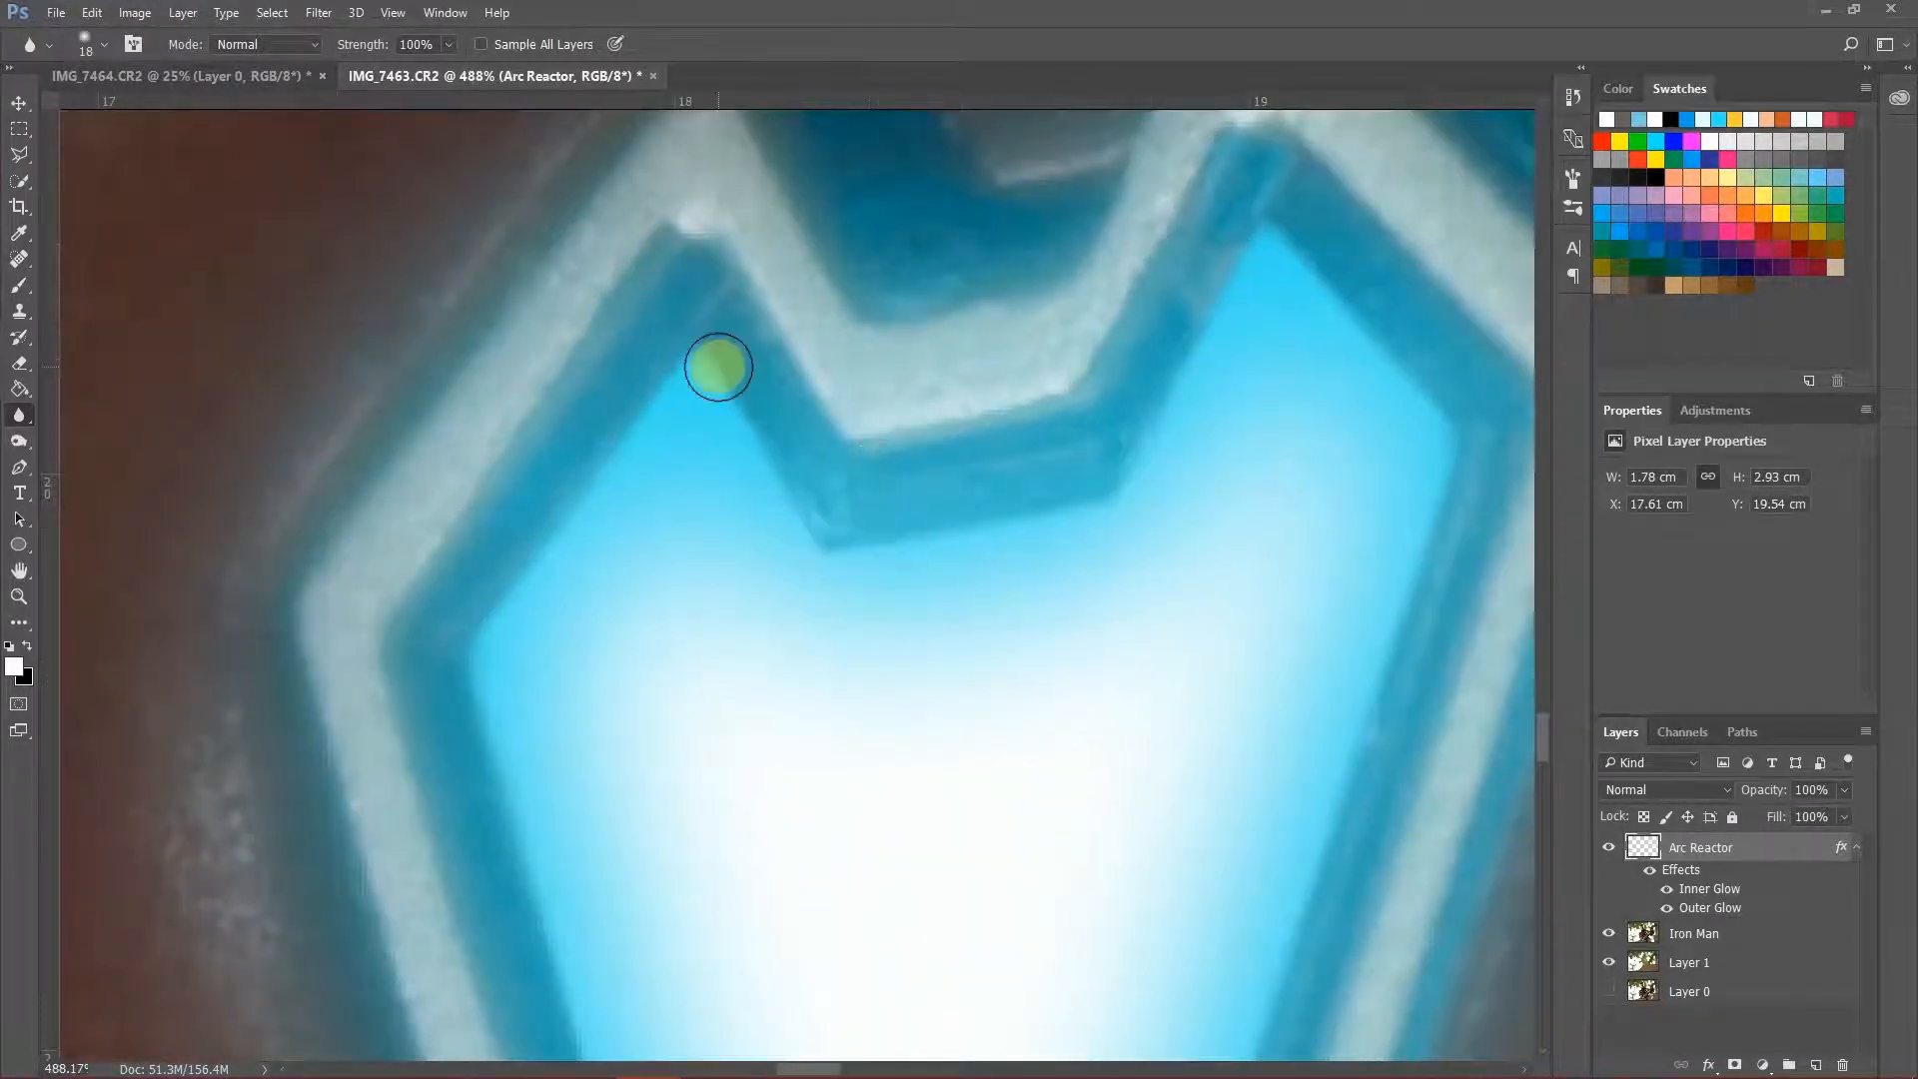
{"action": "scroll", "coordinate": [1023, 393], "scroll_direction": "down", "scroll_amount": 5}
{"action": "left_click_drag", "start_coordinate": [1023, 394], "coordinate": [799, 345]}
{"action": "scroll", "coordinate": [799, 345], "scroll_direction": "down", "scroll_amount": 5}
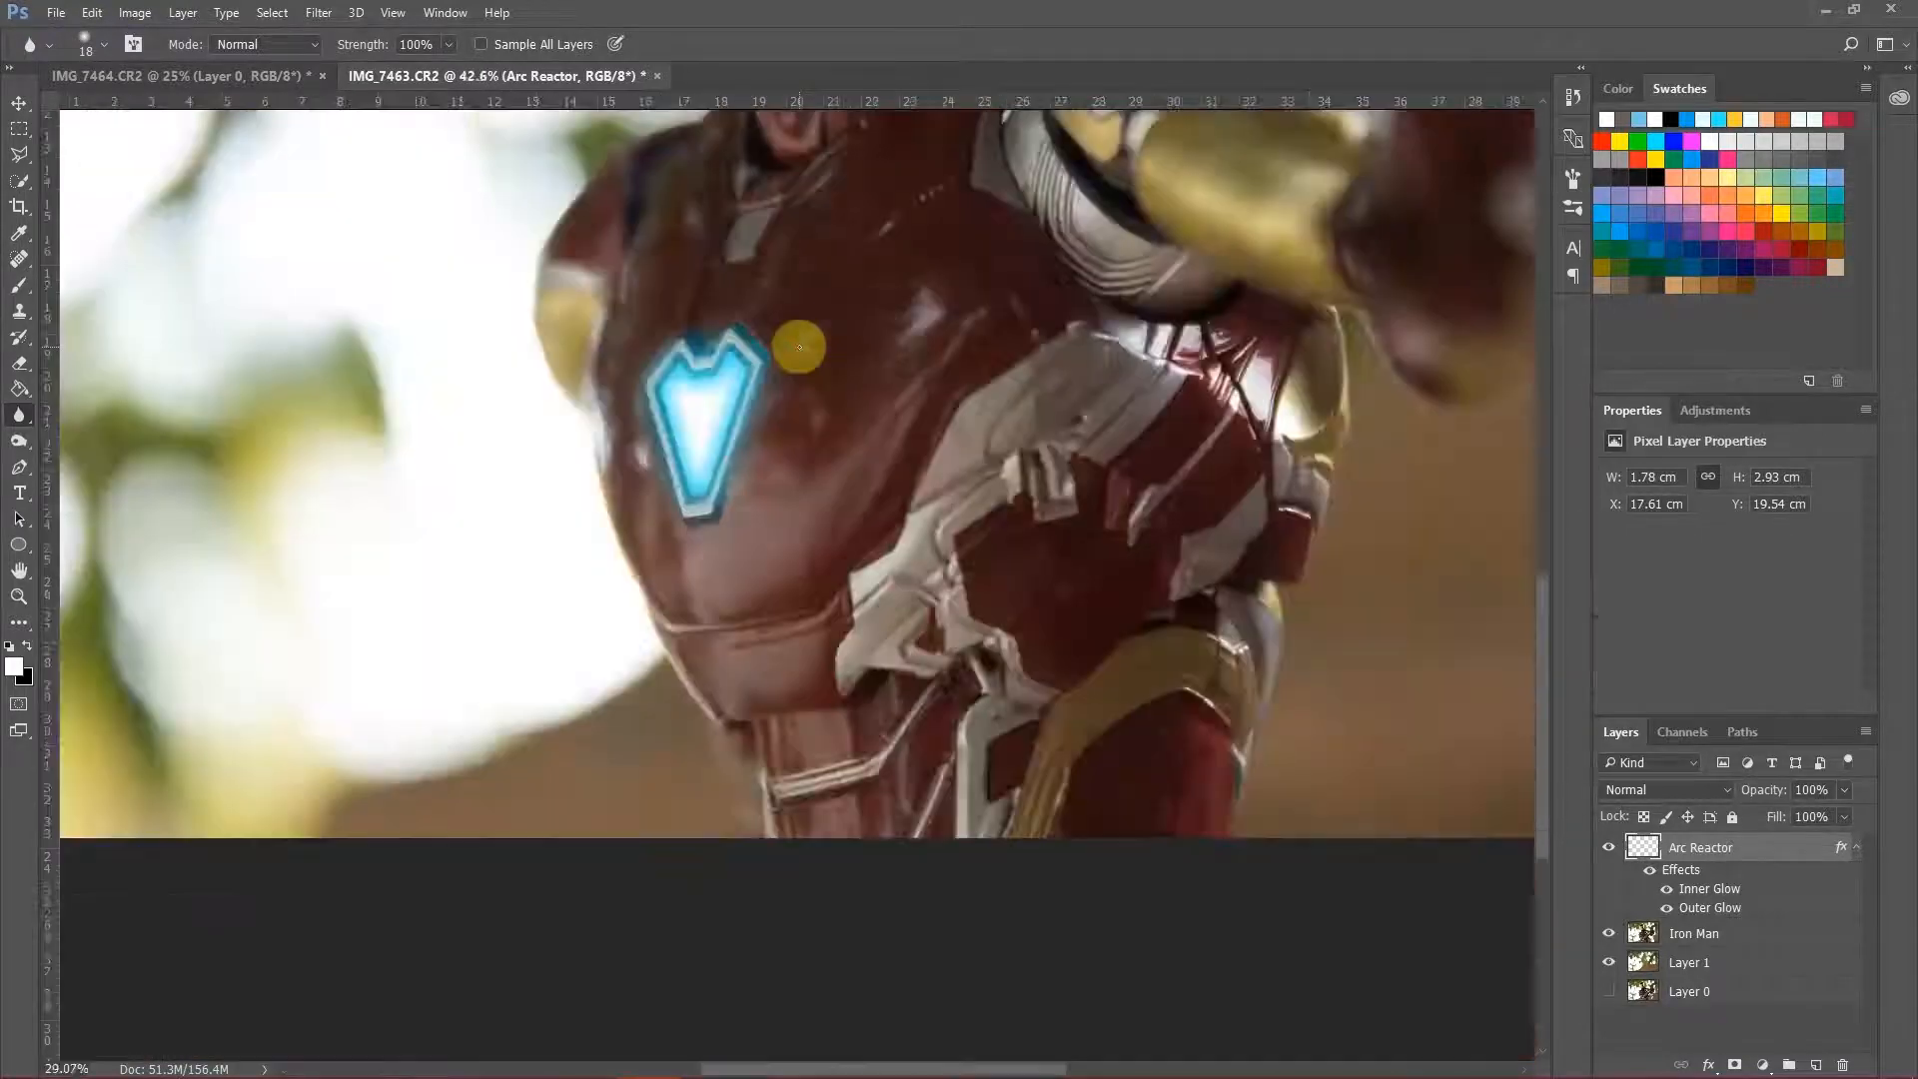
{"action": "scroll", "coordinate": [920, 736], "scroll_direction": "up", "scroll_amount": 4}
Step: Compare the chest with and without the glow by toggling the Arc Reactor layer's visibility, leaving it shown
{"action": "left_click", "coordinate": [1608, 847]}
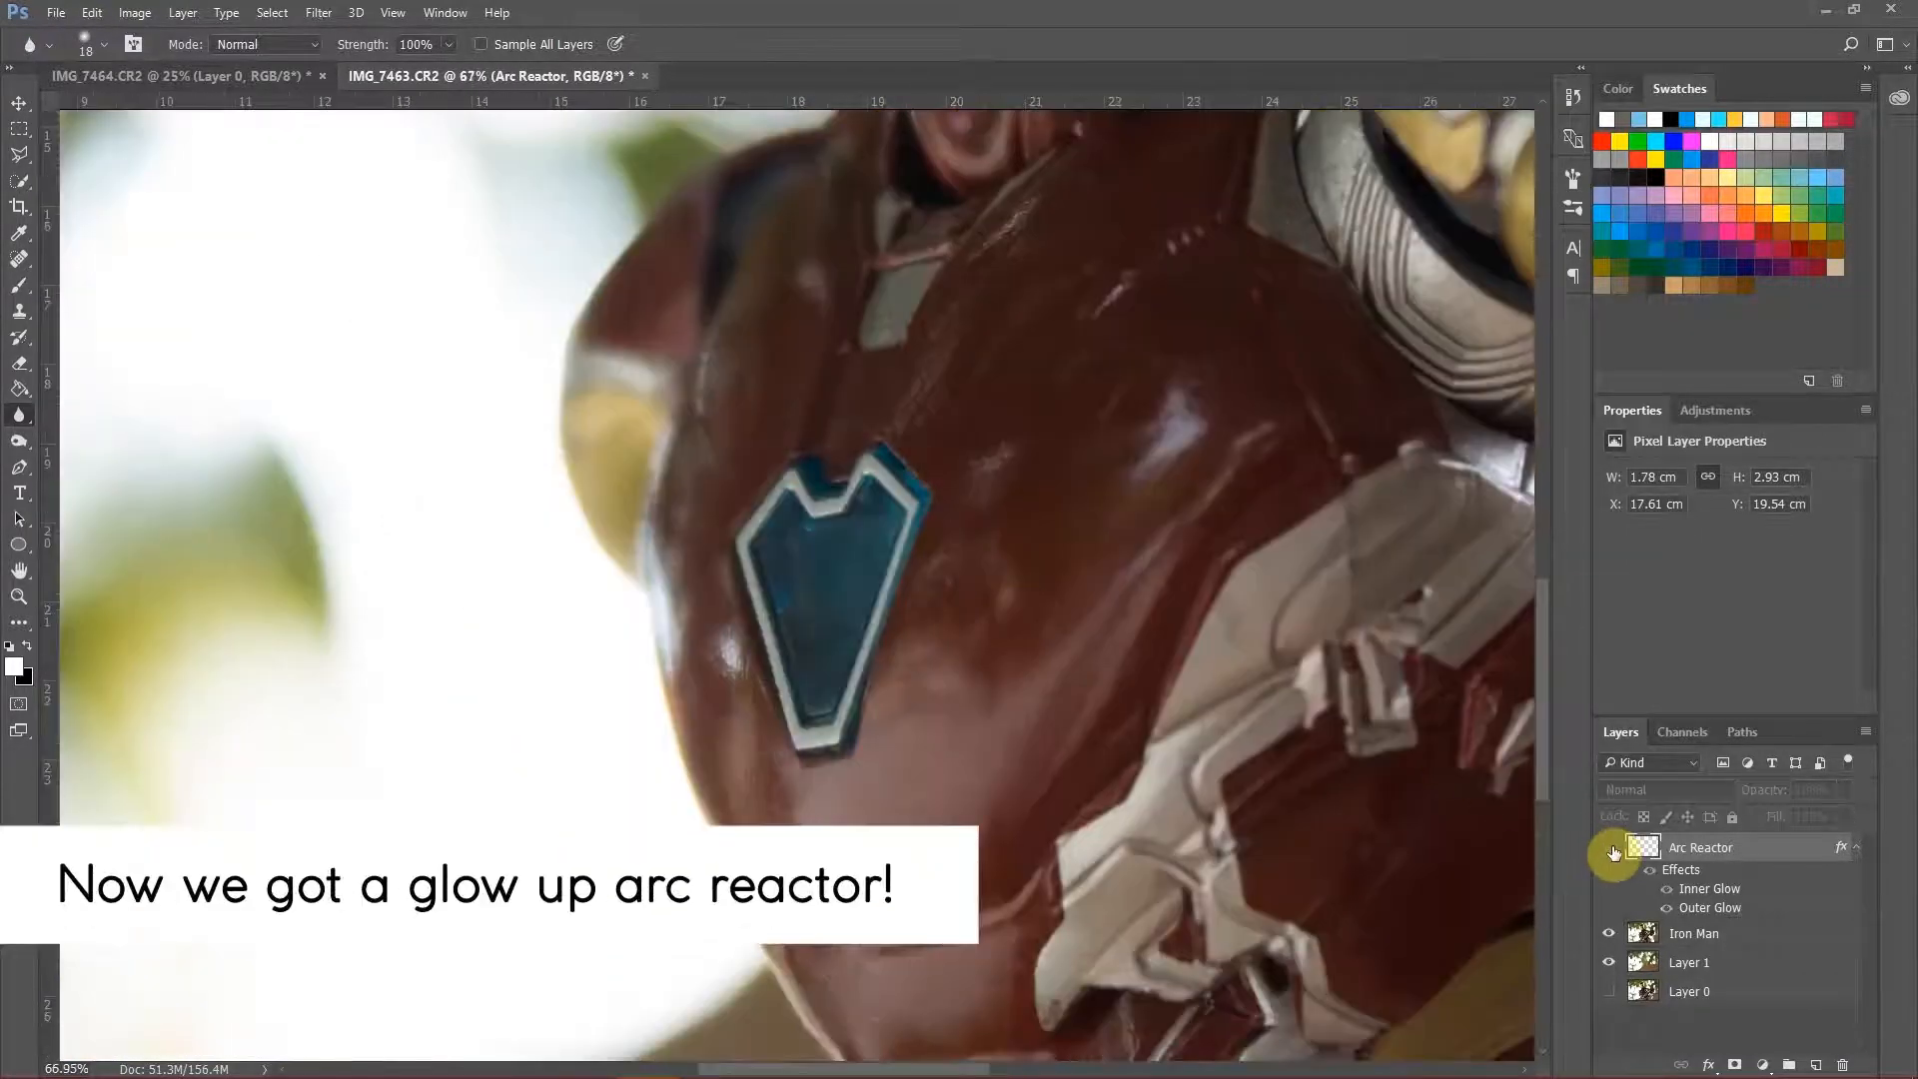
{"action": "left_click", "coordinate": [1608, 847]}
{"action": "left_click", "coordinate": [1609, 847]}
{"action": "left_click", "coordinate": [1609, 847]}
{"action": "left_click", "coordinate": [1608, 847]}
{"action": "left_click", "coordinate": [1608, 847]}
Step: Create a new layer above Arc Reactor and name it Eyes
{"action": "left_click_drag", "start_coordinate": [1082, 371], "coordinate": [929, 625]}
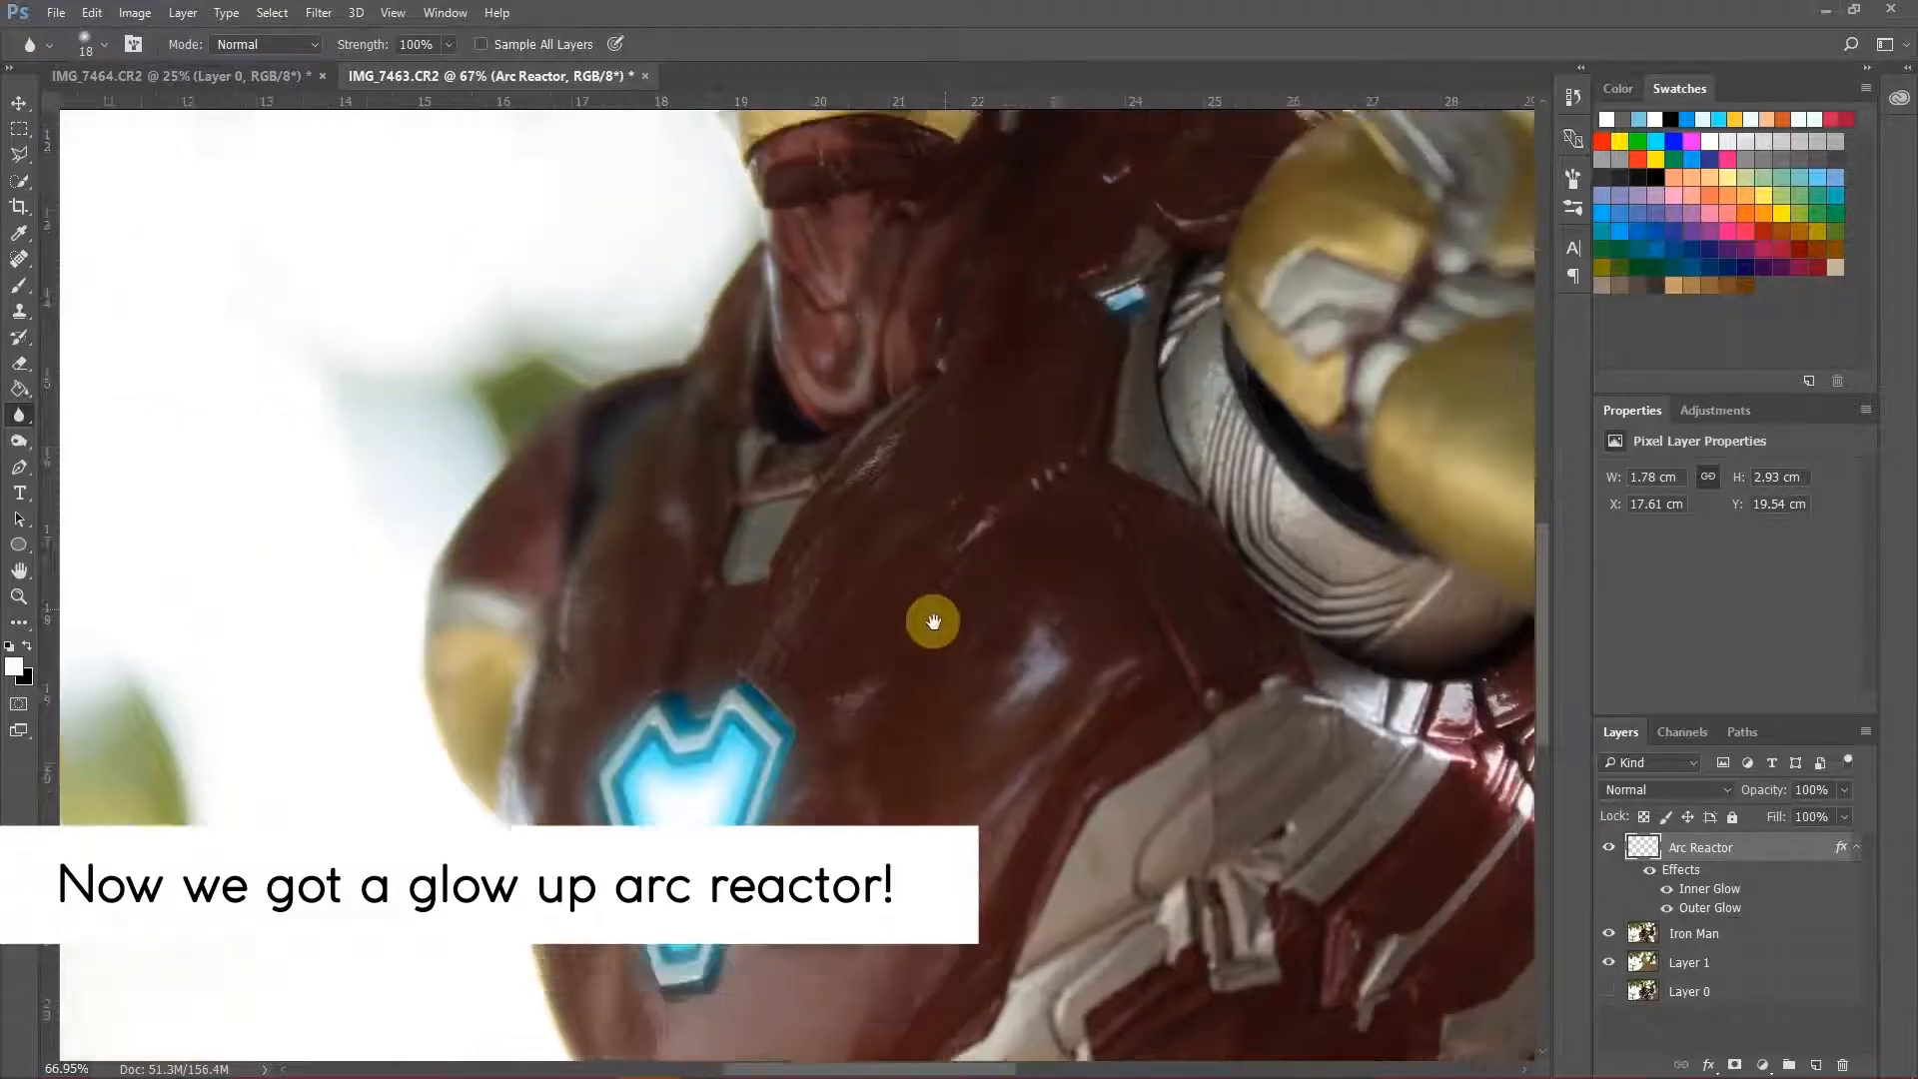
{"action": "scroll", "coordinate": [852, 304], "scroll_direction": "up", "scroll_amount": 2}
{"action": "scroll", "coordinate": [794, 519], "scroll_direction": "up", "scroll_amount": 3}
{"action": "scroll", "coordinate": [959, 462], "scroll_direction": "up", "scroll_amount": 2}
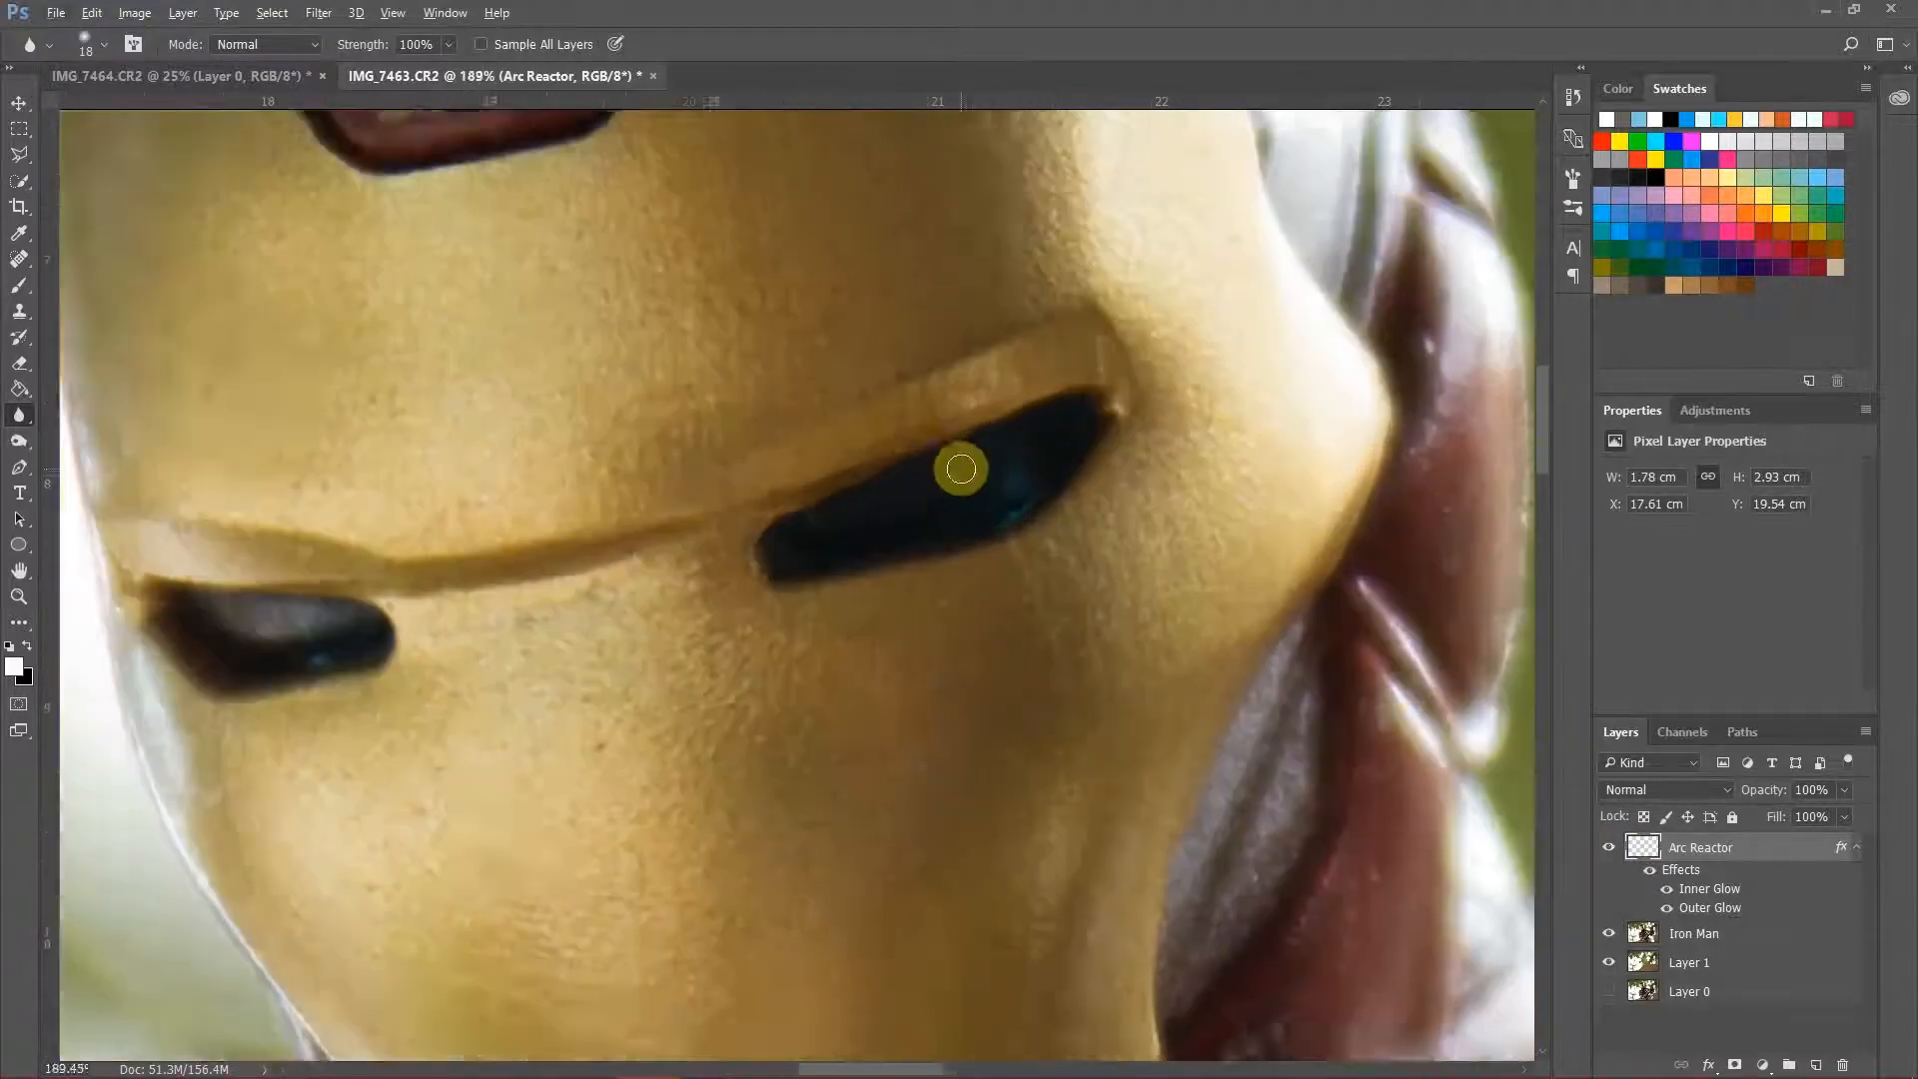
{"action": "left_click", "coordinate": [1816, 1065]}
{"action": "left_click", "coordinate": [1689, 847]}
{"action": "type", "text": "Eyes"}
{"action": "key", "text": "Return"}
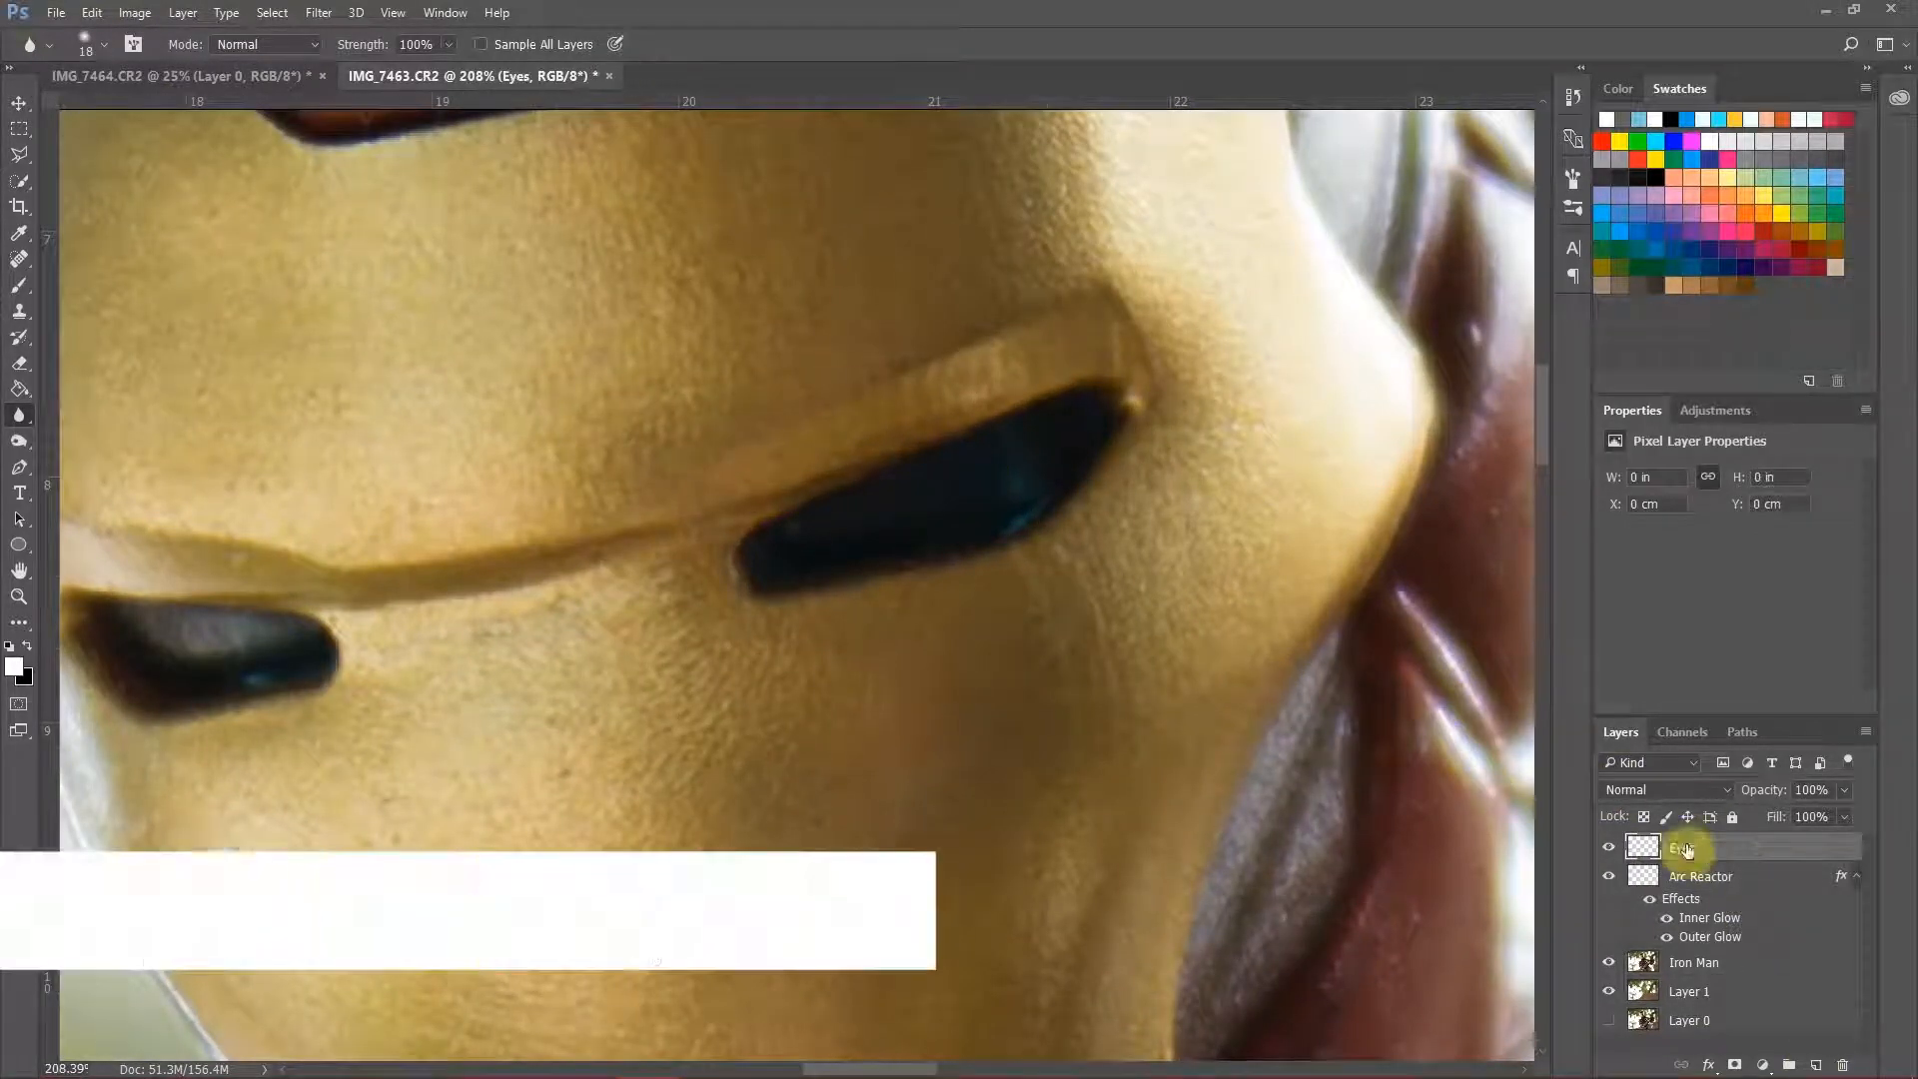
Step: Outline the mask's larger eye opening with the Polygonal Lasso and fill the selection with white on the Eyes layer
{"action": "left_click", "coordinate": [19, 154]}
{"action": "scroll", "coordinate": [895, 524], "scroll_direction": "up", "scroll_amount": 2}
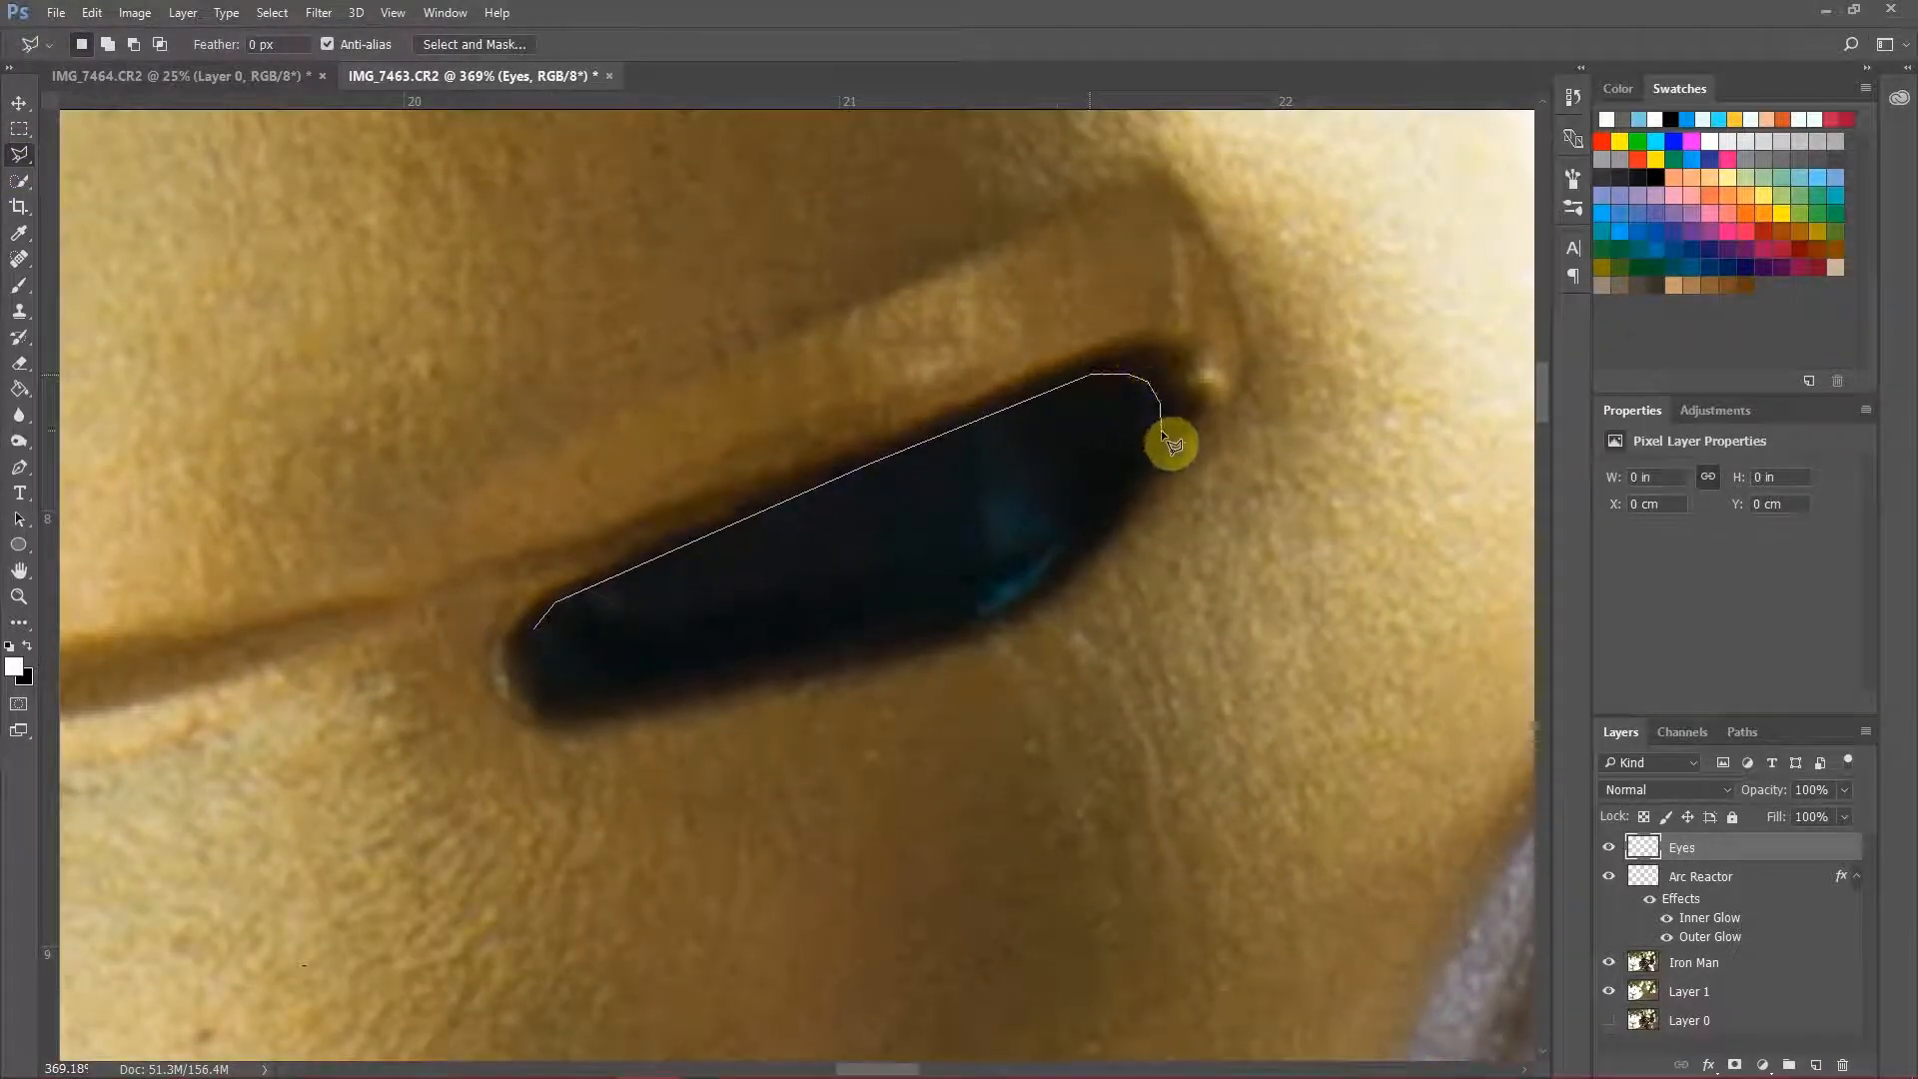
{"action": "left_click", "coordinate": [1044, 577]}
{"action": "left_click", "coordinate": [981, 612]}
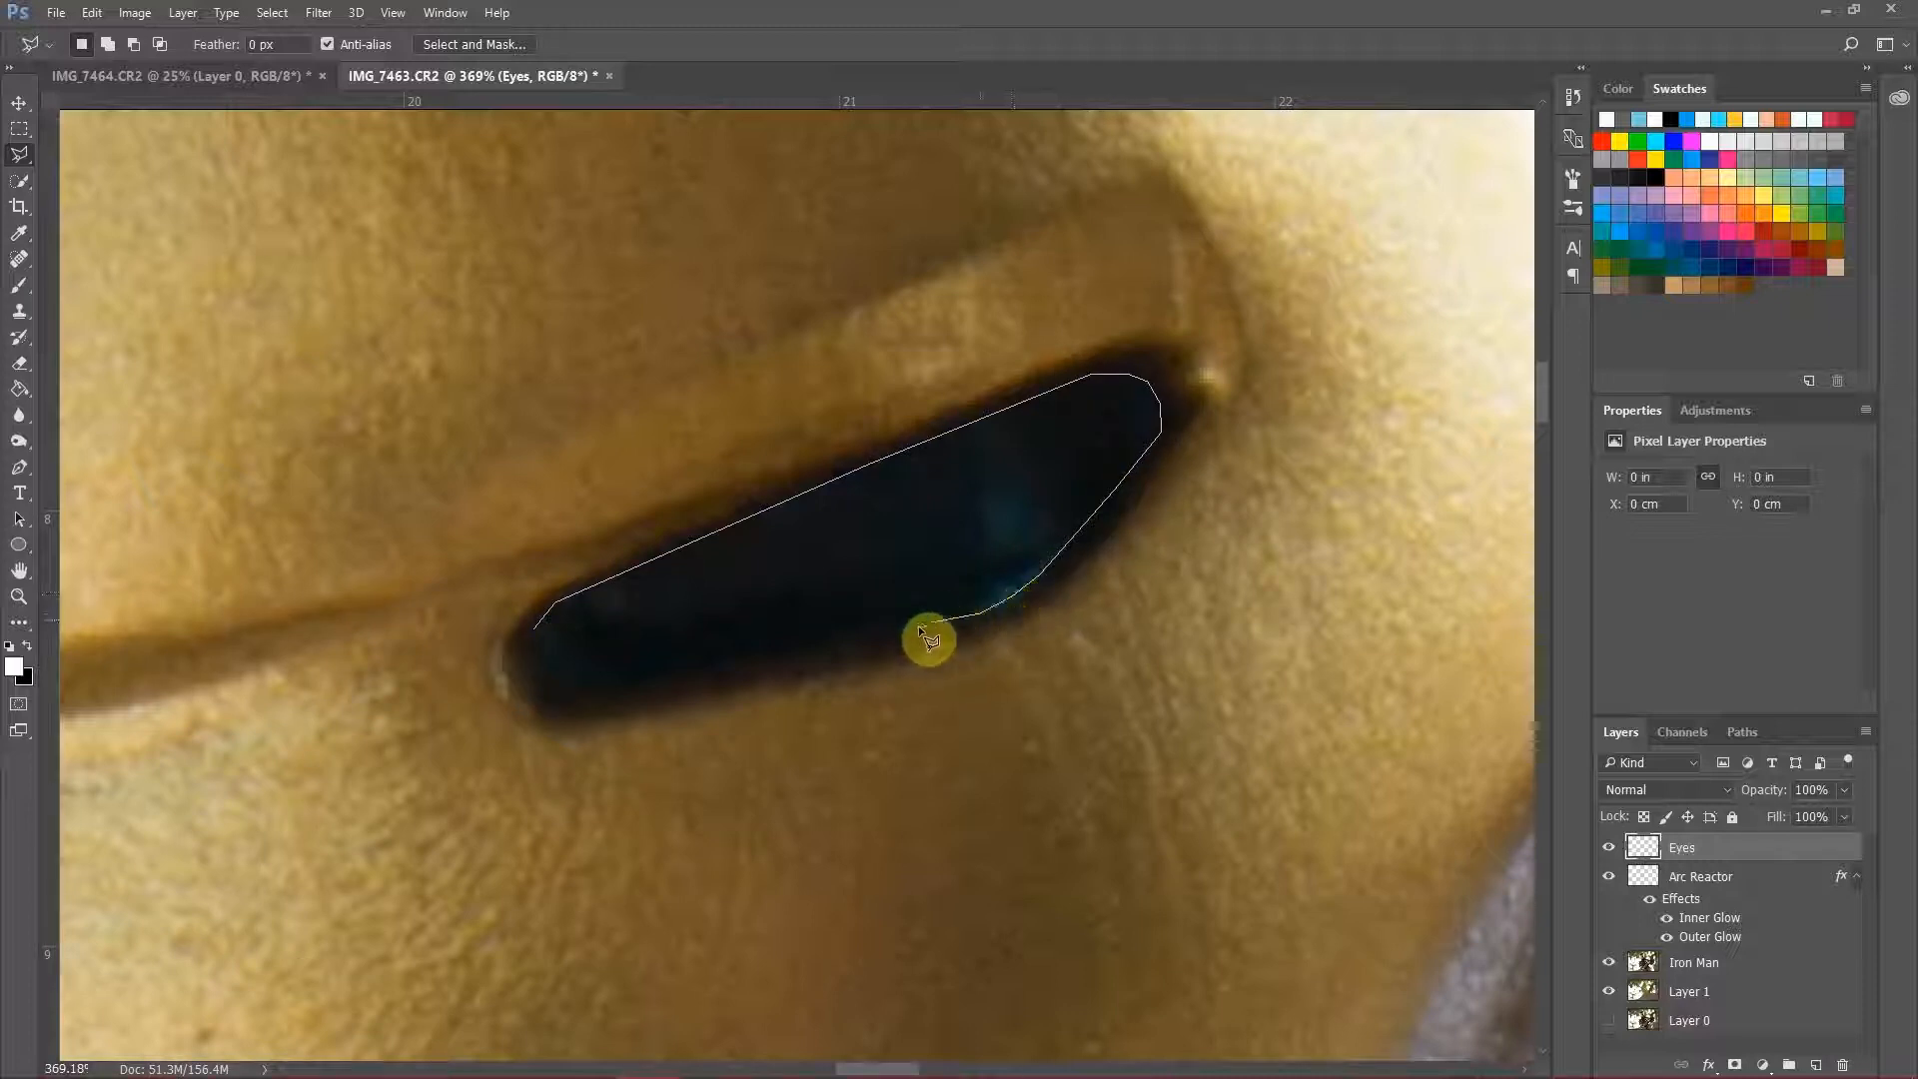
{"action": "left_click", "coordinate": [606, 692]}
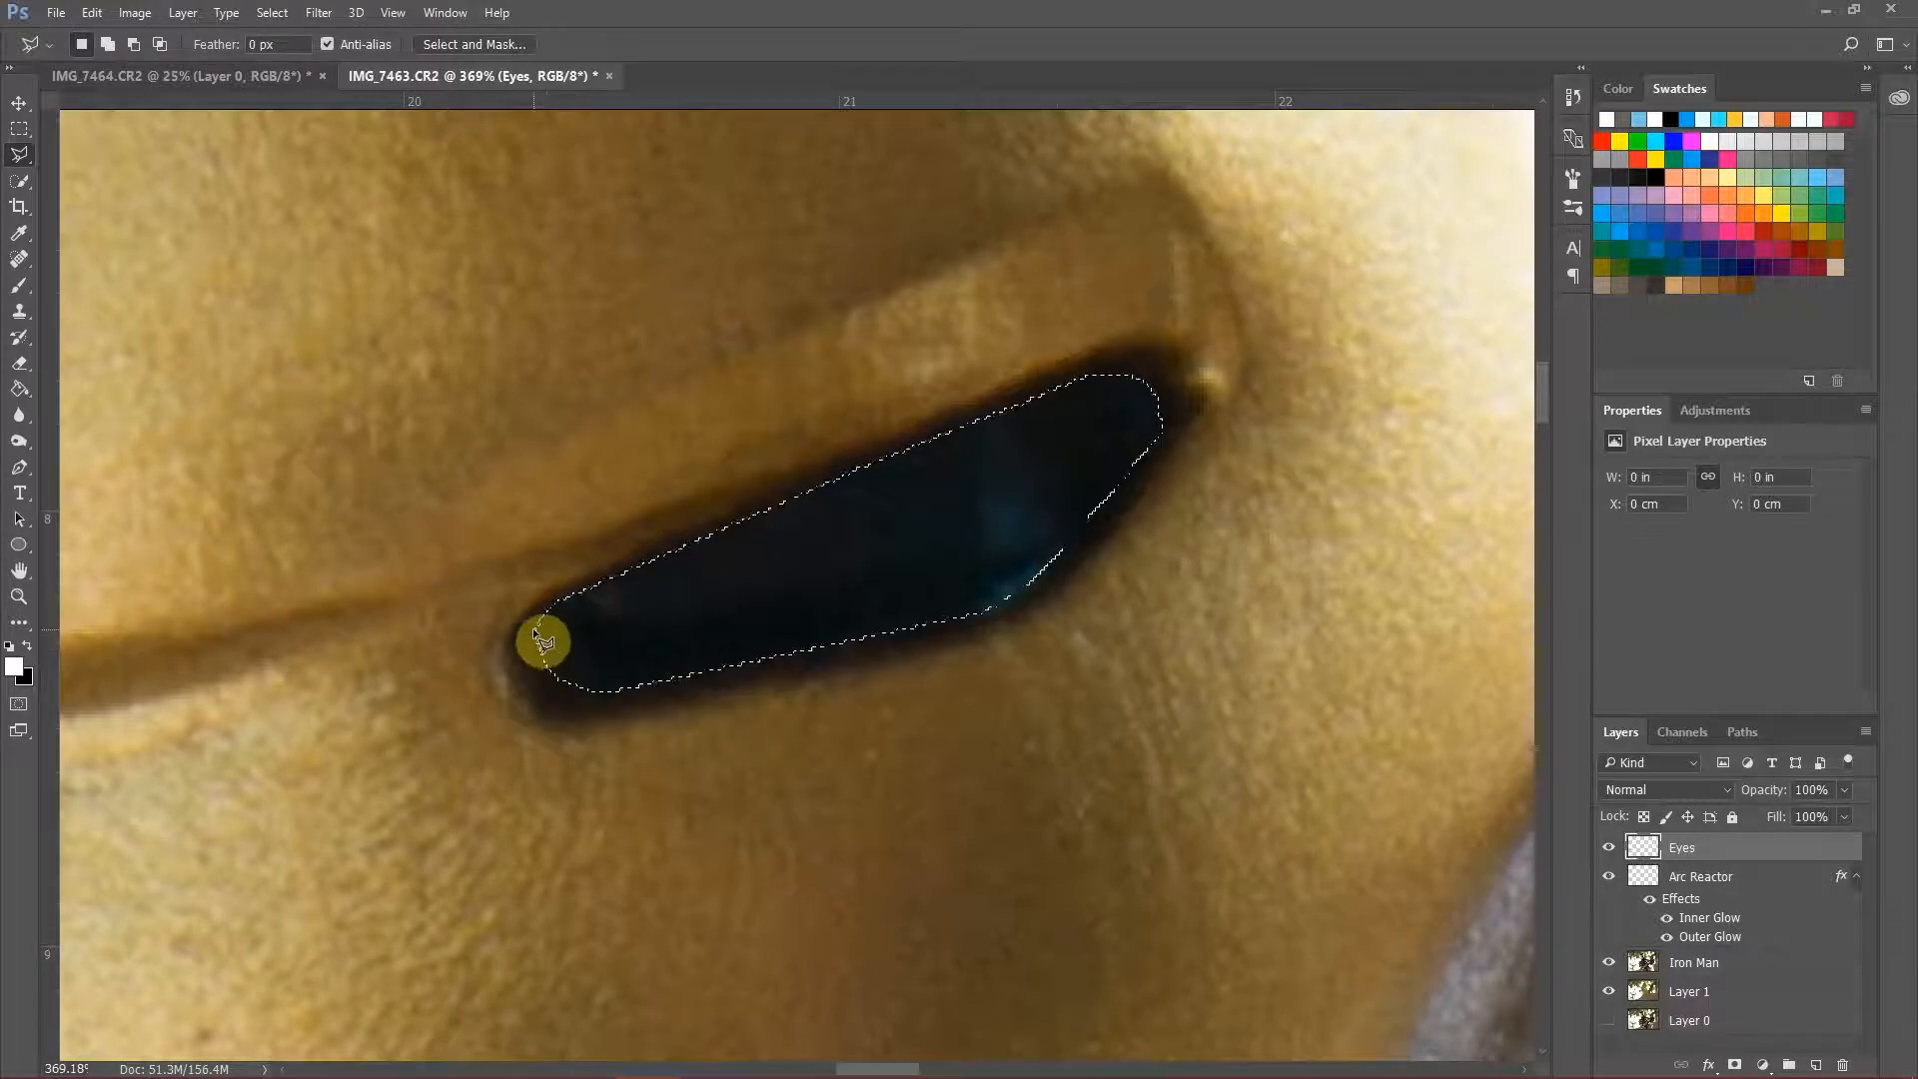
{"action": "left_click", "coordinate": [535, 632]}
{"action": "scroll", "coordinate": [754, 545], "scroll_direction": "down", "scroll_amount": 2}
{"action": "key", "text": "g"}
{"action": "left_click", "coordinate": [796, 532]}
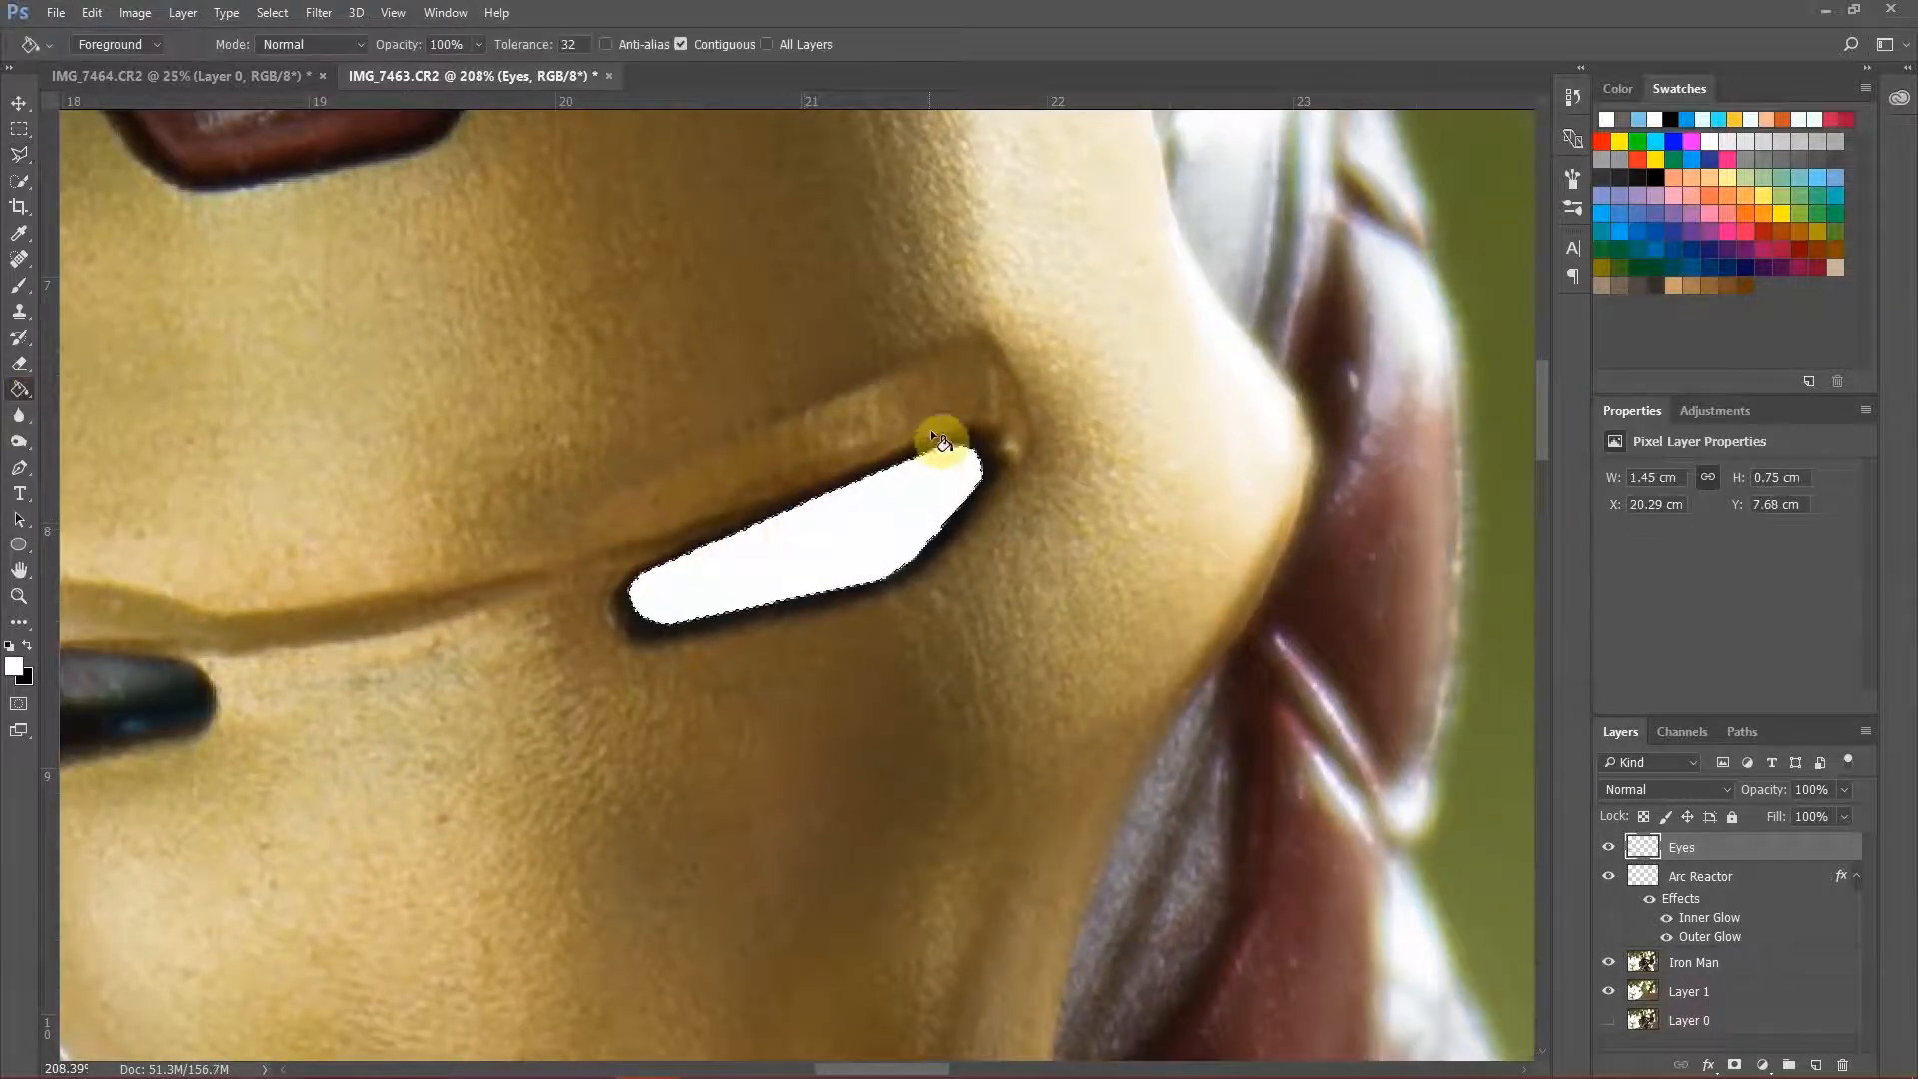
Step: Enable Inner Glow and Outer Glow on the Eyes layer, setting the outer glow to 100% opacity, 32% spread and 43 px size
{"action": "double_click", "coordinate": [1749, 849]}
{"action": "left_click", "coordinate": [936, 662]}
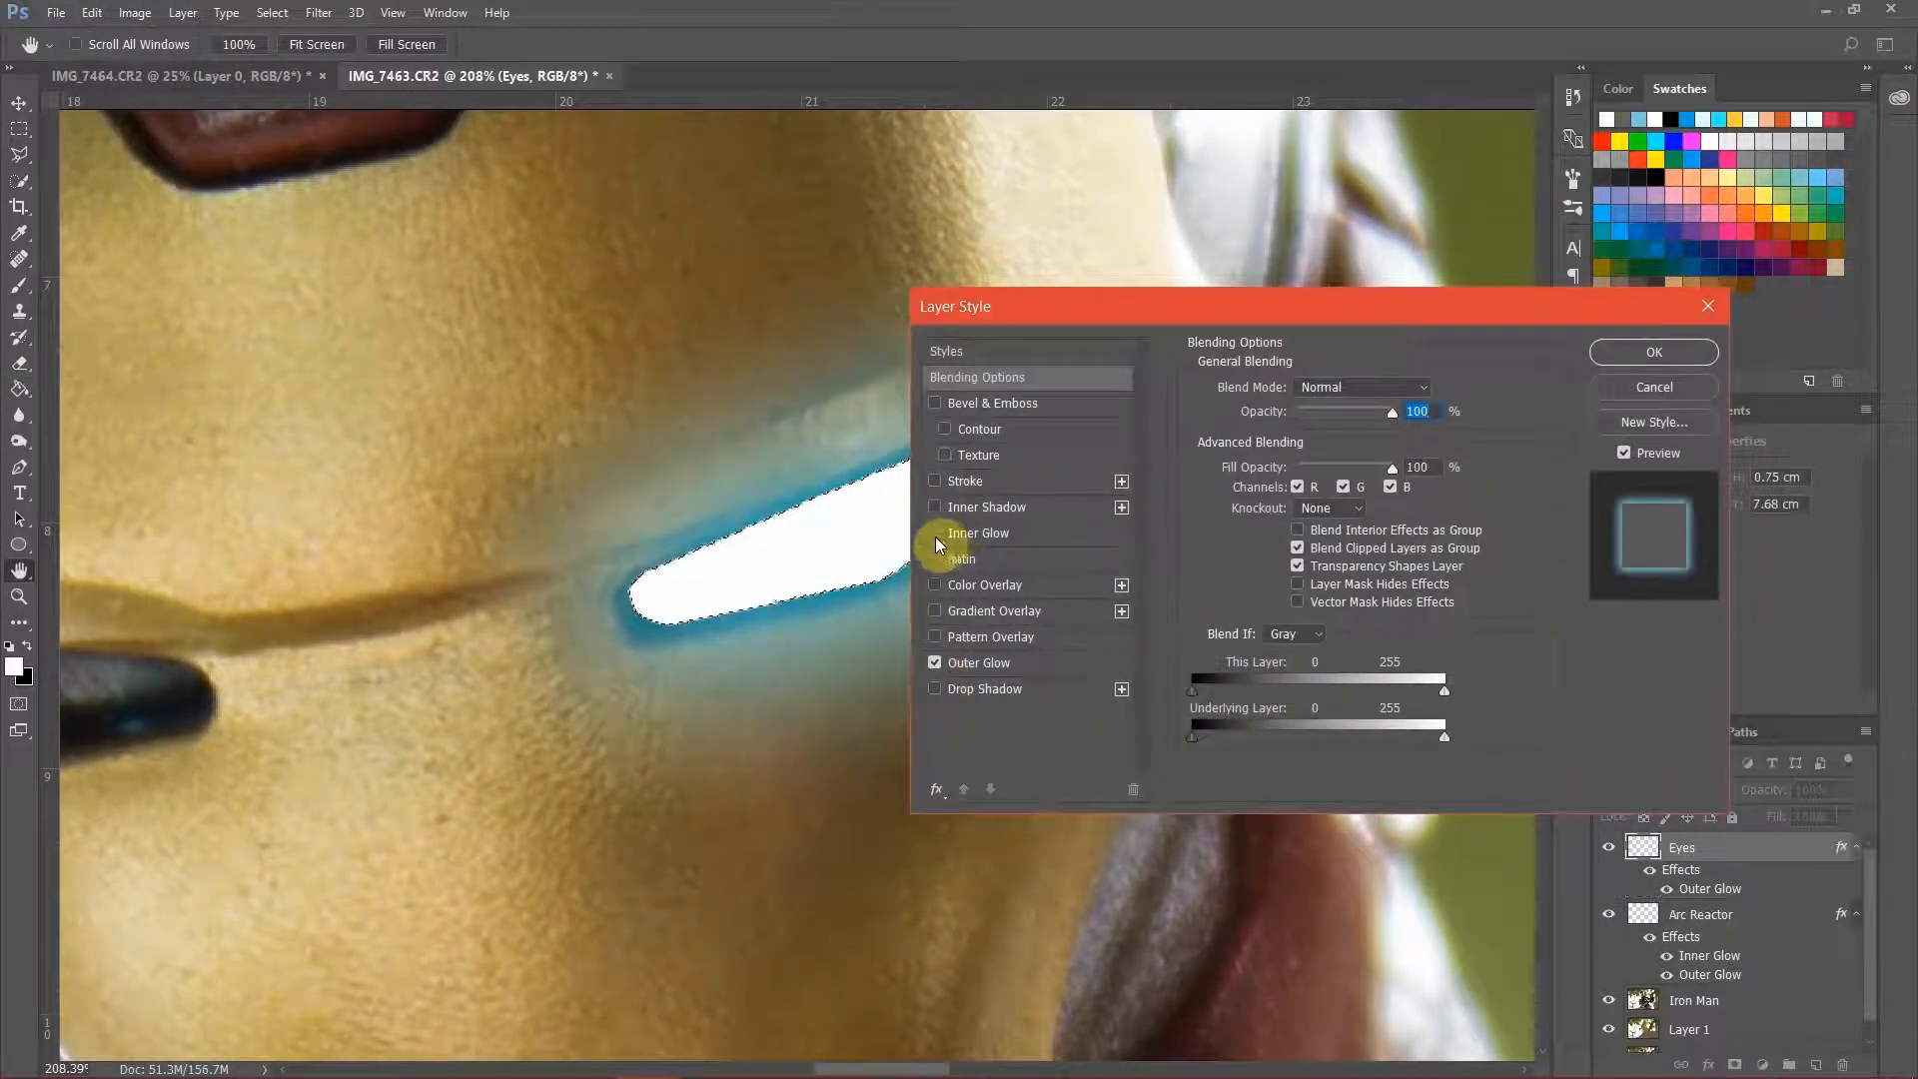
{"action": "left_click", "coordinate": [935, 532]}
{"action": "left_click_drag", "start_coordinate": [1376, 311], "coordinate": [1484, 252]}
{"action": "left_click", "coordinate": [1177, 609]}
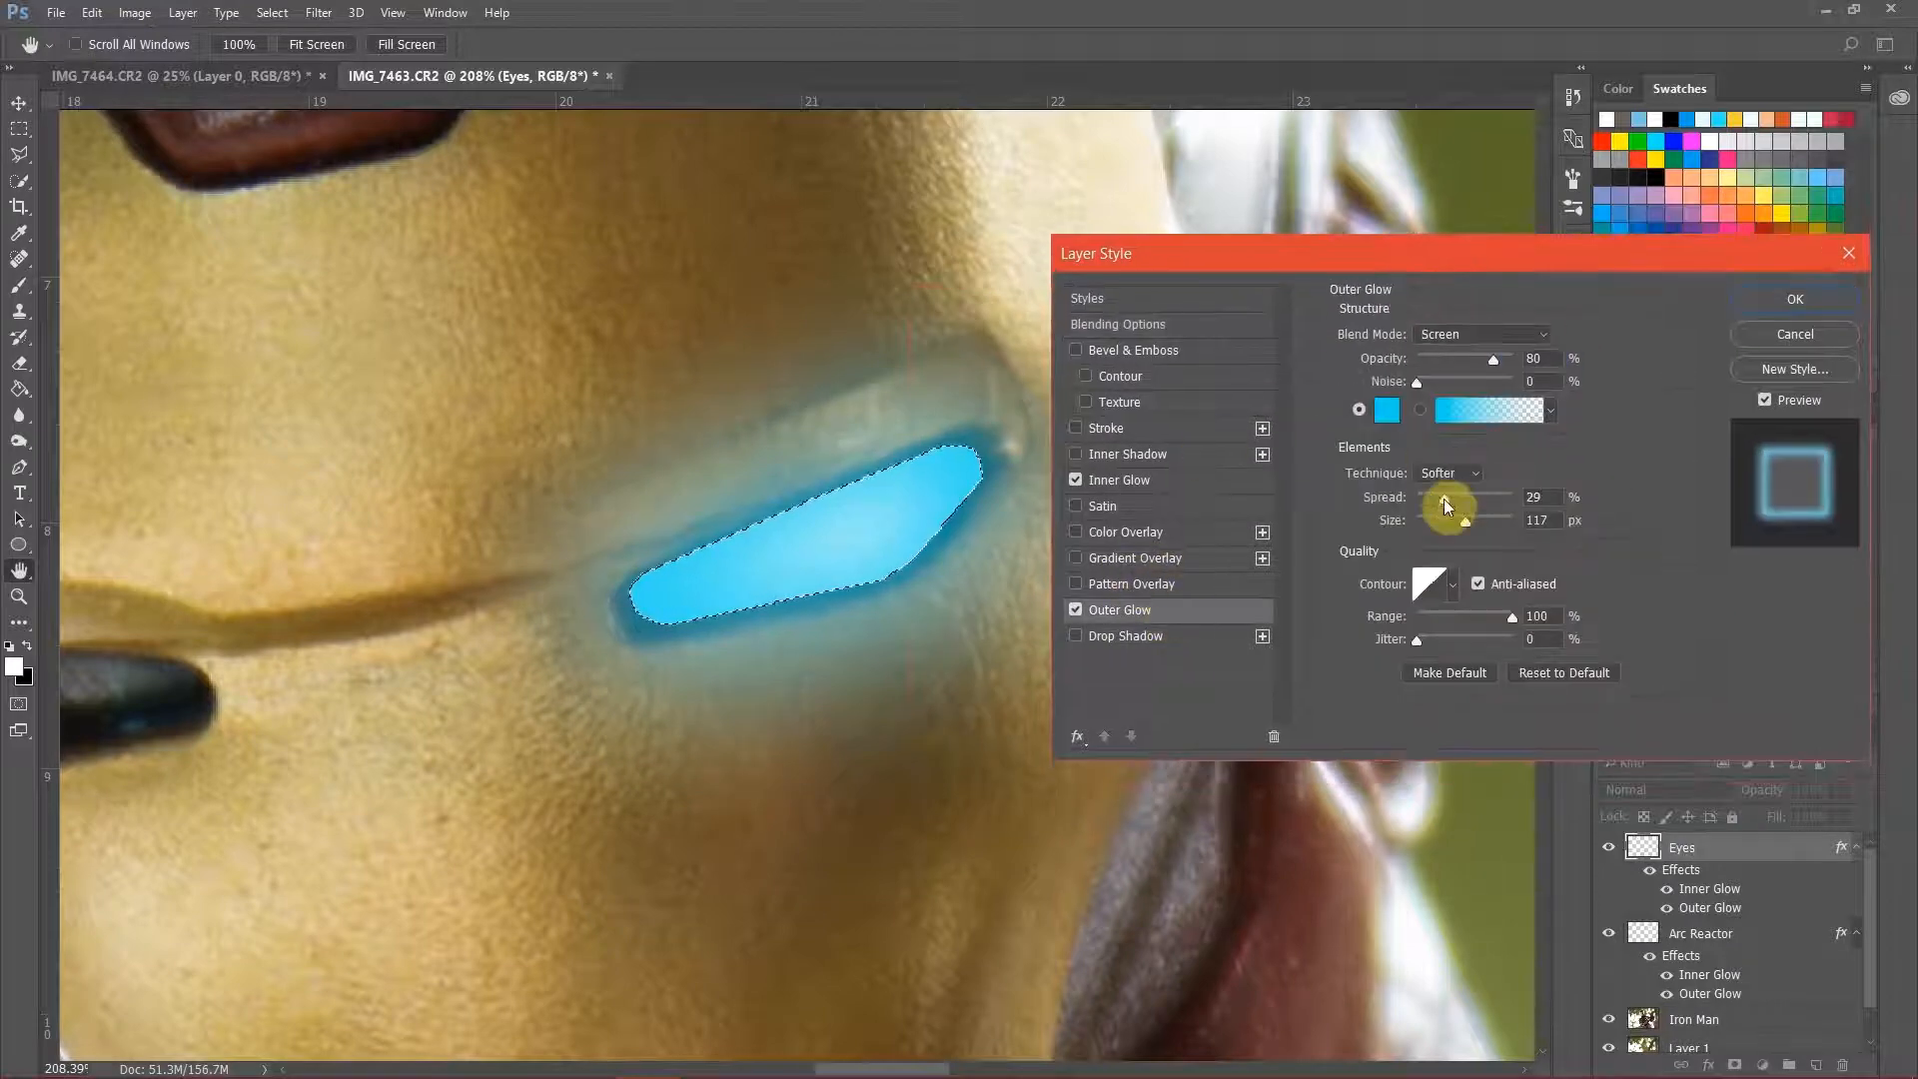
{"action": "left_click_drag", "start_coordinate": [1447, 507], "coordinate": [1438, 520]}
{"action": "left_click_drag", "start_coordinate": [1497, 361], "coordinate": [1517, 362]}
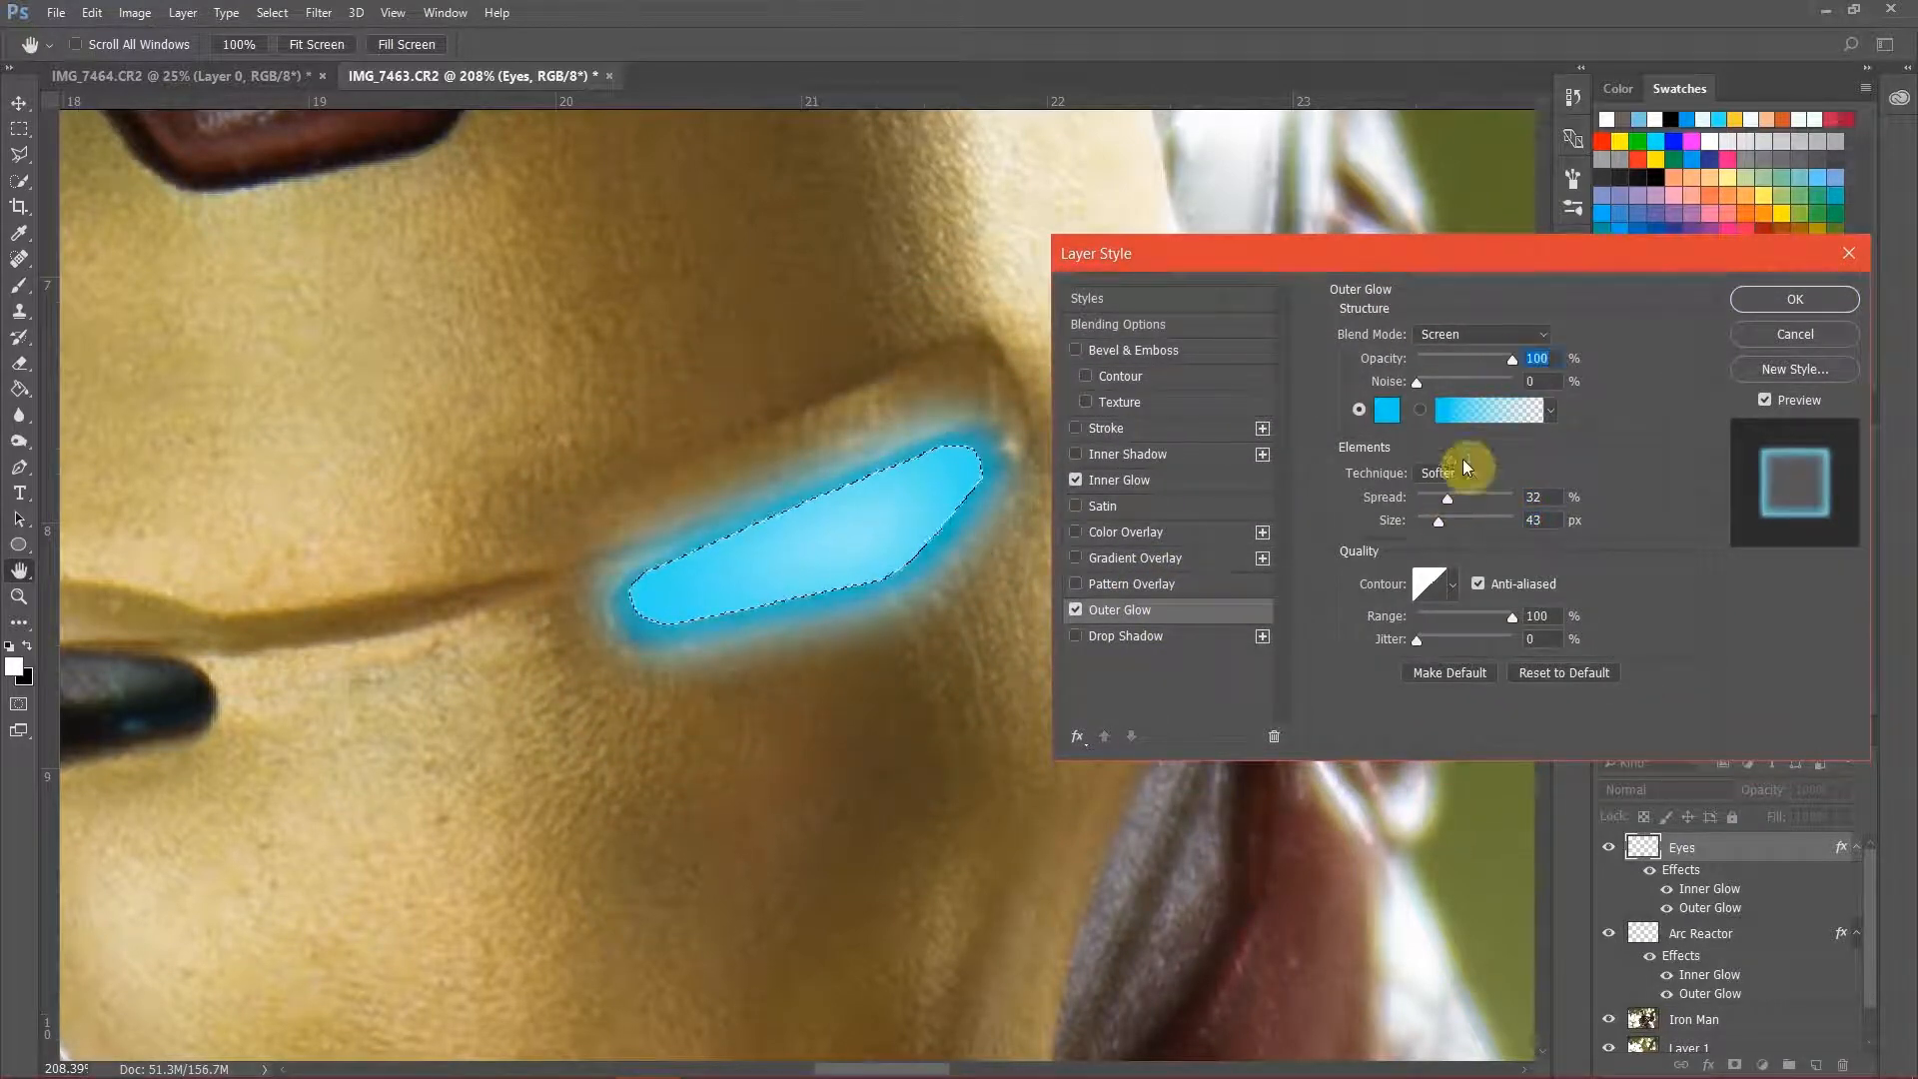
Step: Set the inner glow to 30% choke and 13 px size, fine-tune the outer glow's spread, apply the style and clear the selection
{"action": "left_click", "coordinate": [1117, 484]}
{"action": "left_click_drag", "start_coordinate": [1451, 528], "coordinate": [1439, 520]}
{"action": "left_click_drag", "start_coordinate": [1443, 543], "coordinate": [1444, 521]}
{"action": "left_click", "coordinate": [1781, 401]}
{"action": "left_click", "coordinate": [1782, 402]}
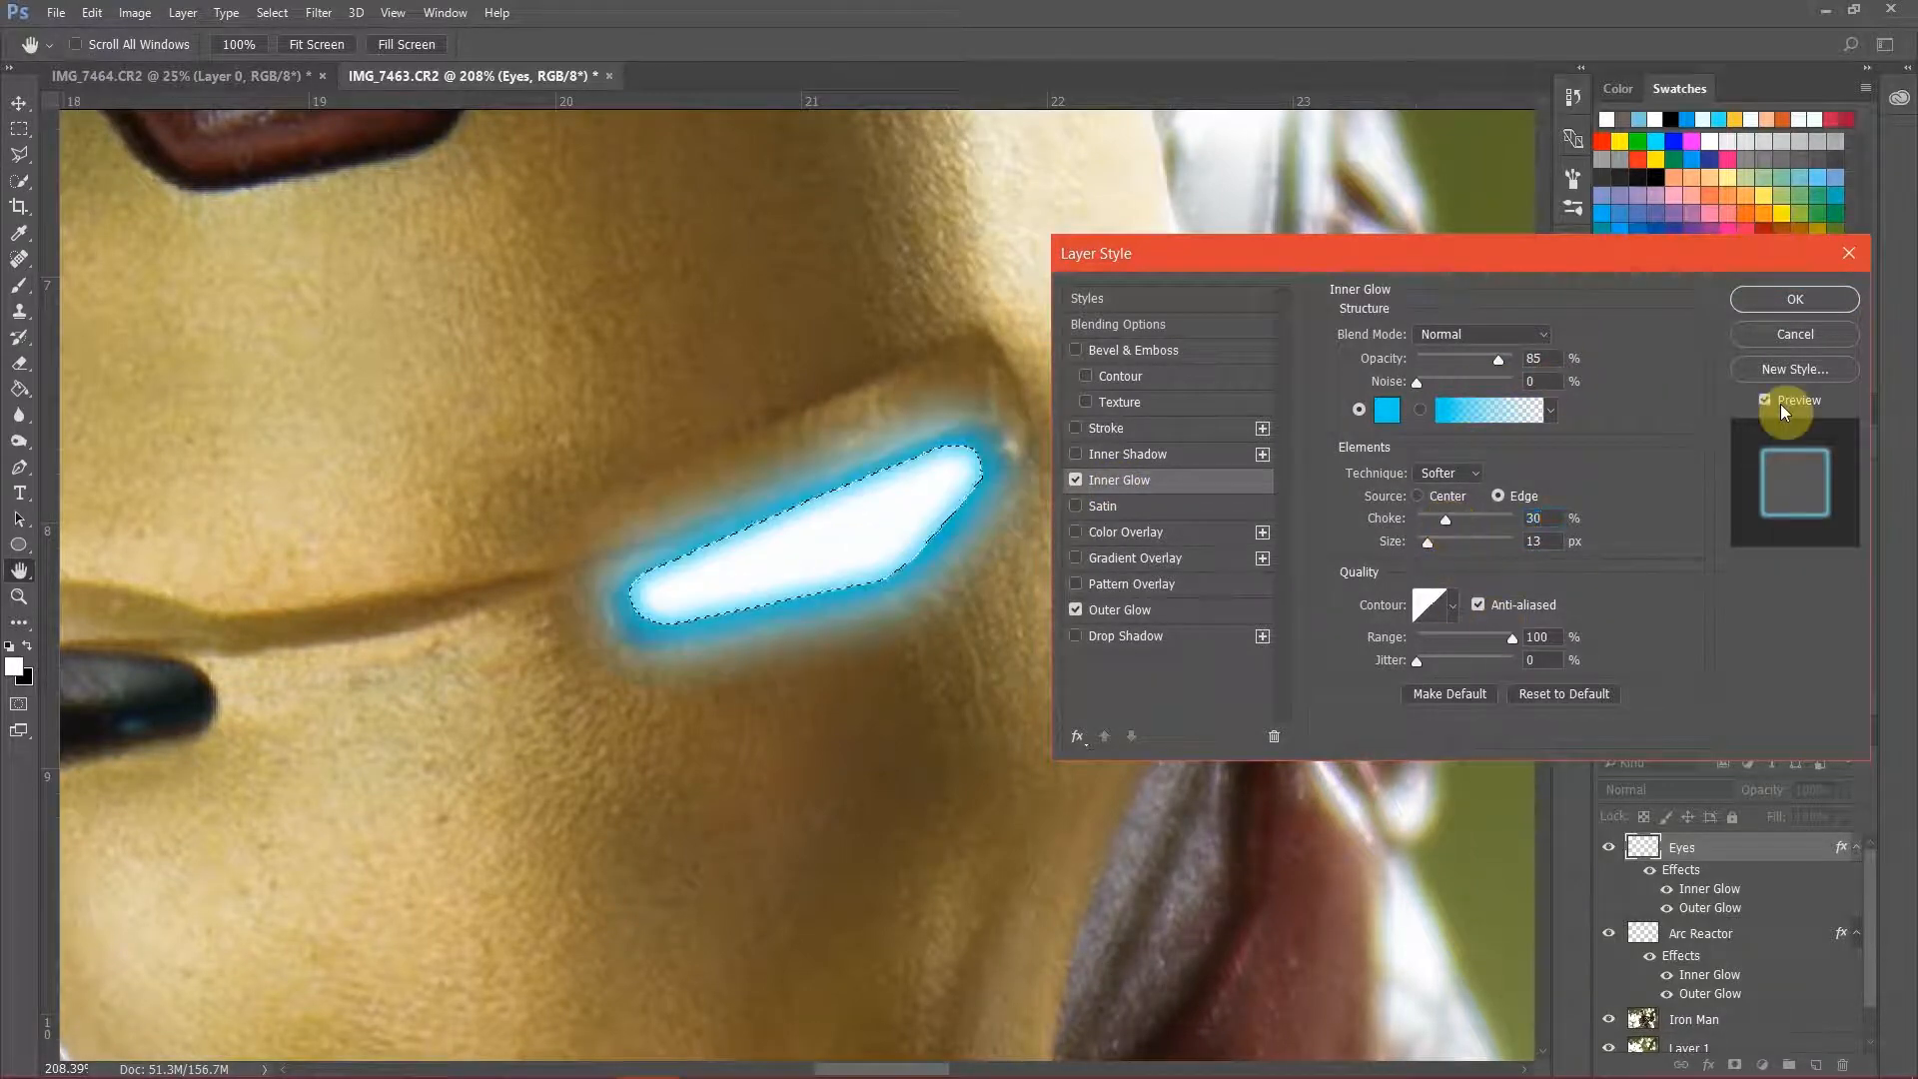
{"action": "left_click", "coordinate": [1141, 611]}
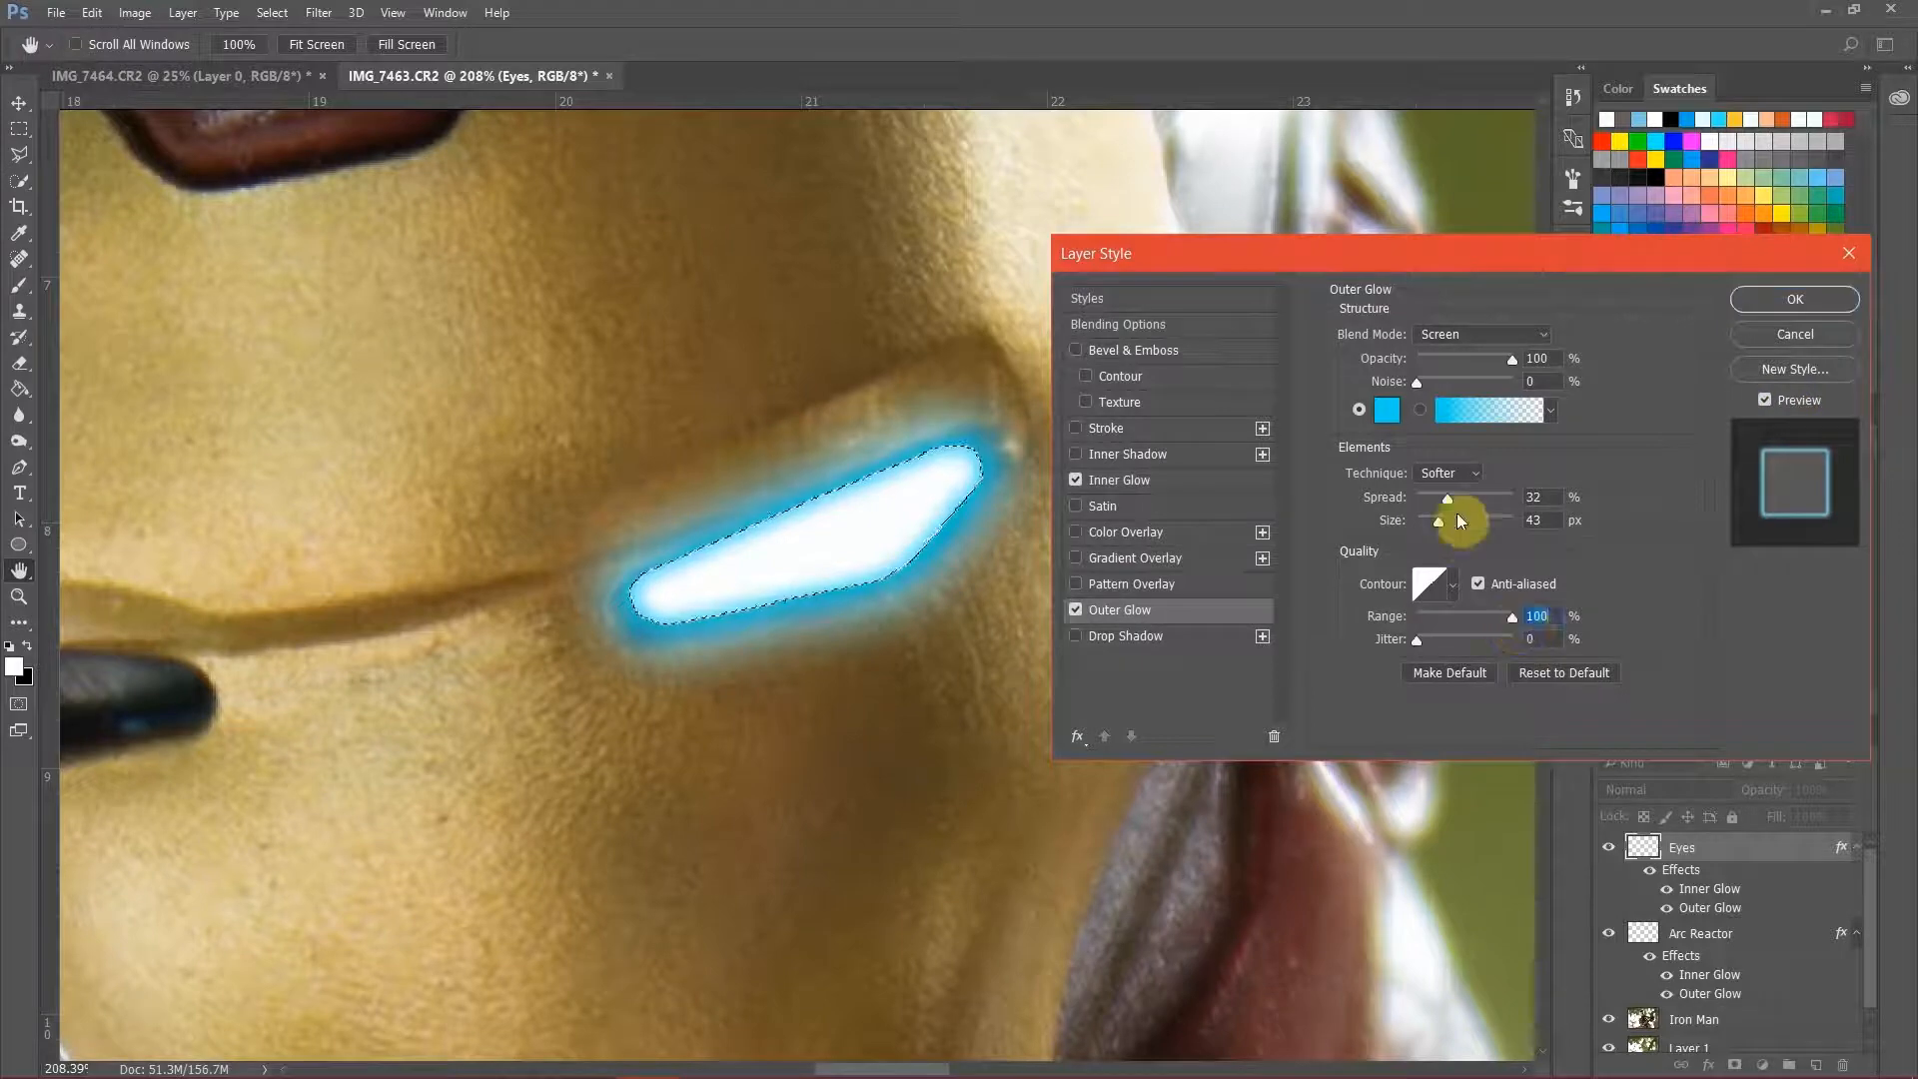
{"action": "left_click_drag", "start_coordinate": [1442, 499], "coordinate": [1448, 505]}
{"action": "left_click", "coordinate": [1758, 307]}
{"action": "left_click", "coordinate": [19, 128]}
{"action": "left_click", "coordinate": [429, 316]}
Step: Soften the outline of the larger glowing eye all around using the Blur tool with an 18 px brush
{"action": "scroll", "coordinate": [943, 478], "scroll_direction": "down", "scroll_amount": 1}
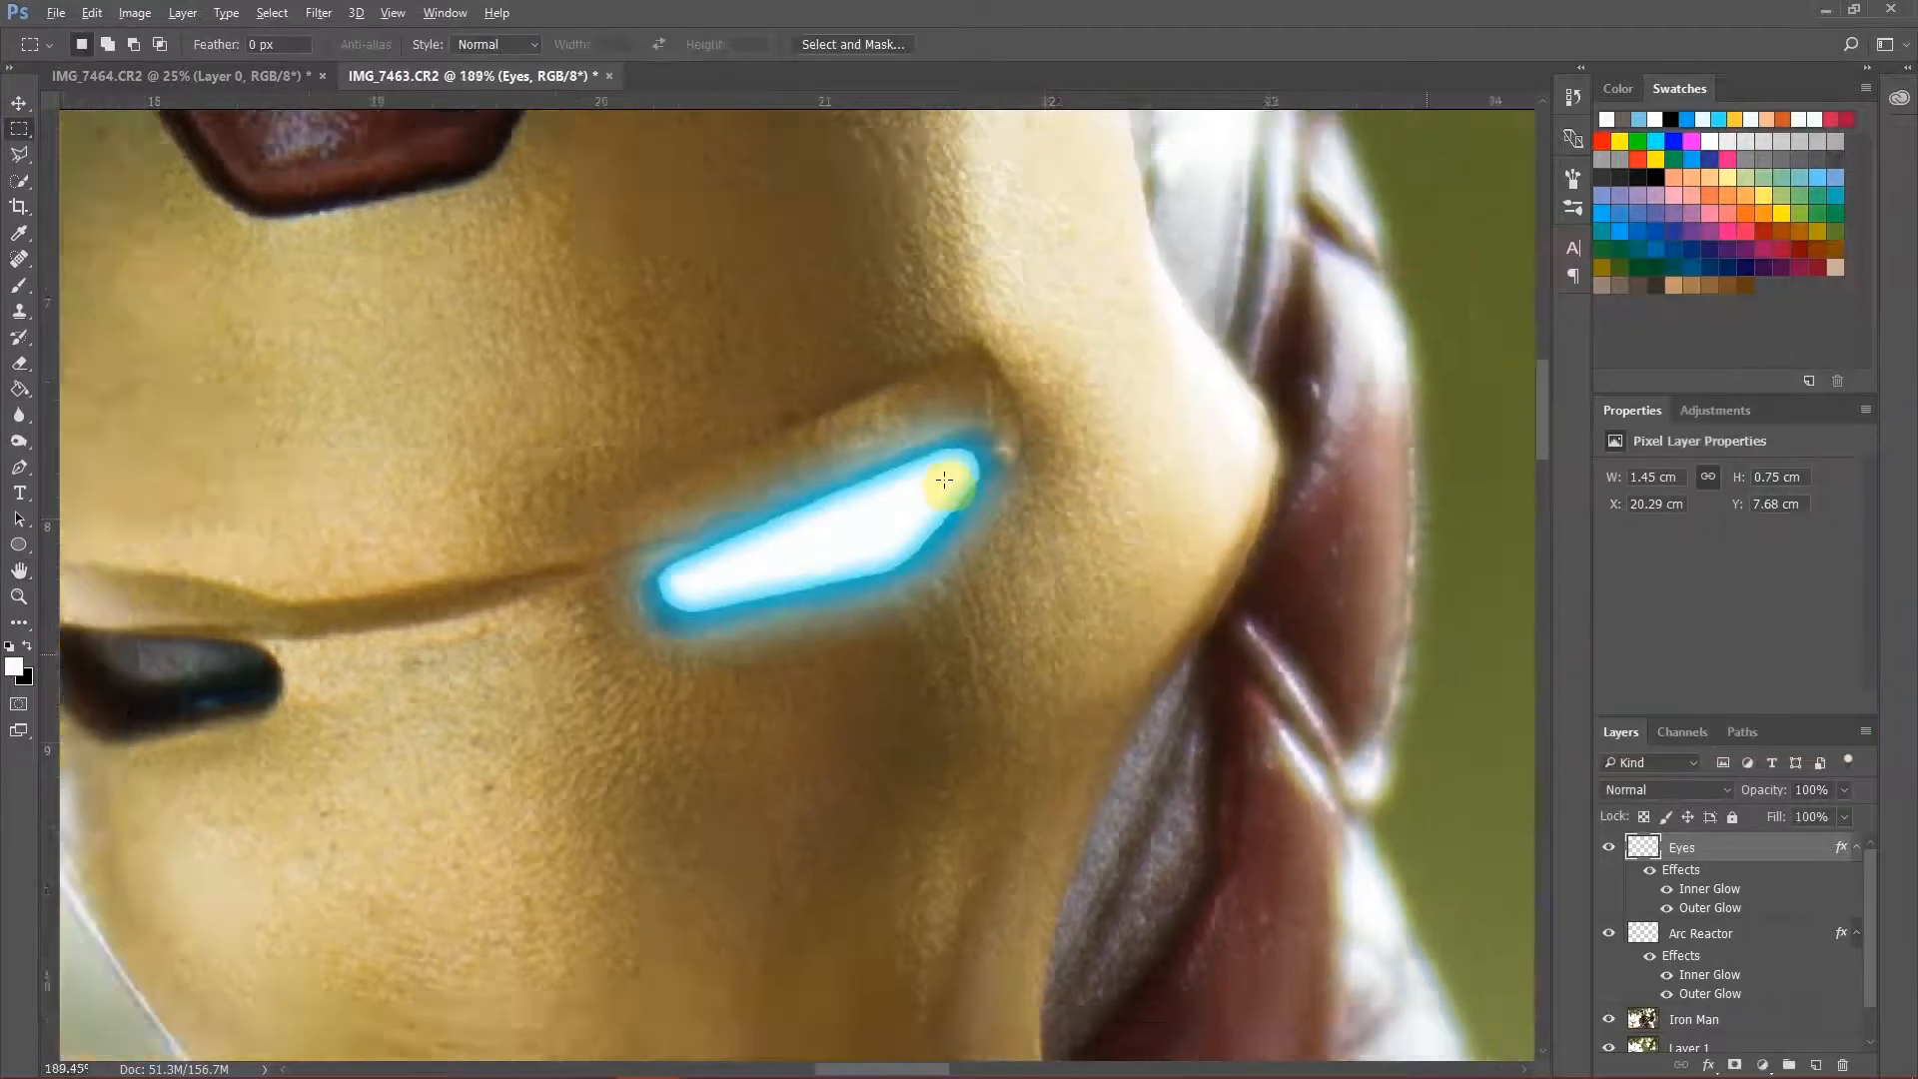
{"action": "scroll", "coordinate": [936, 462], "scroll_direction": "up", "scroll_amount": 8}
{"action": "left_click", "coordinate": [19, 415]}
{"action": "mouse_move", "coordinate": [223, 621]}
{"action": "left_mouse_down"}
{"action": "mouse_move", "coordinate": [898, 362]}
{"action": "mouse_move", "coordinate": [1111, 338]}
{"action": "mouse_move", "coordinate": [1060, 482]}
{"action": "mouse_move", "coordinate": [939, 624]}
{"action": "mouse_move", "coordinate": [795, 681]}
{"action": "mouse_move", "coordinate": [314, 782]}
{"action": "mouse_move", "coordinate": [198, 648]}
{"action": "mouse_move", "coordinate": [354, 568]}
{"action": "left_mouse_up"}
{"action": "scroll", "coordinate": [493, 445], "scroll_direction": "down", "scroll_amount": 3}
{"action": "scroll", "coordinate": [869, 488], "scroll_direction": "up", "scroll_amount": 4}
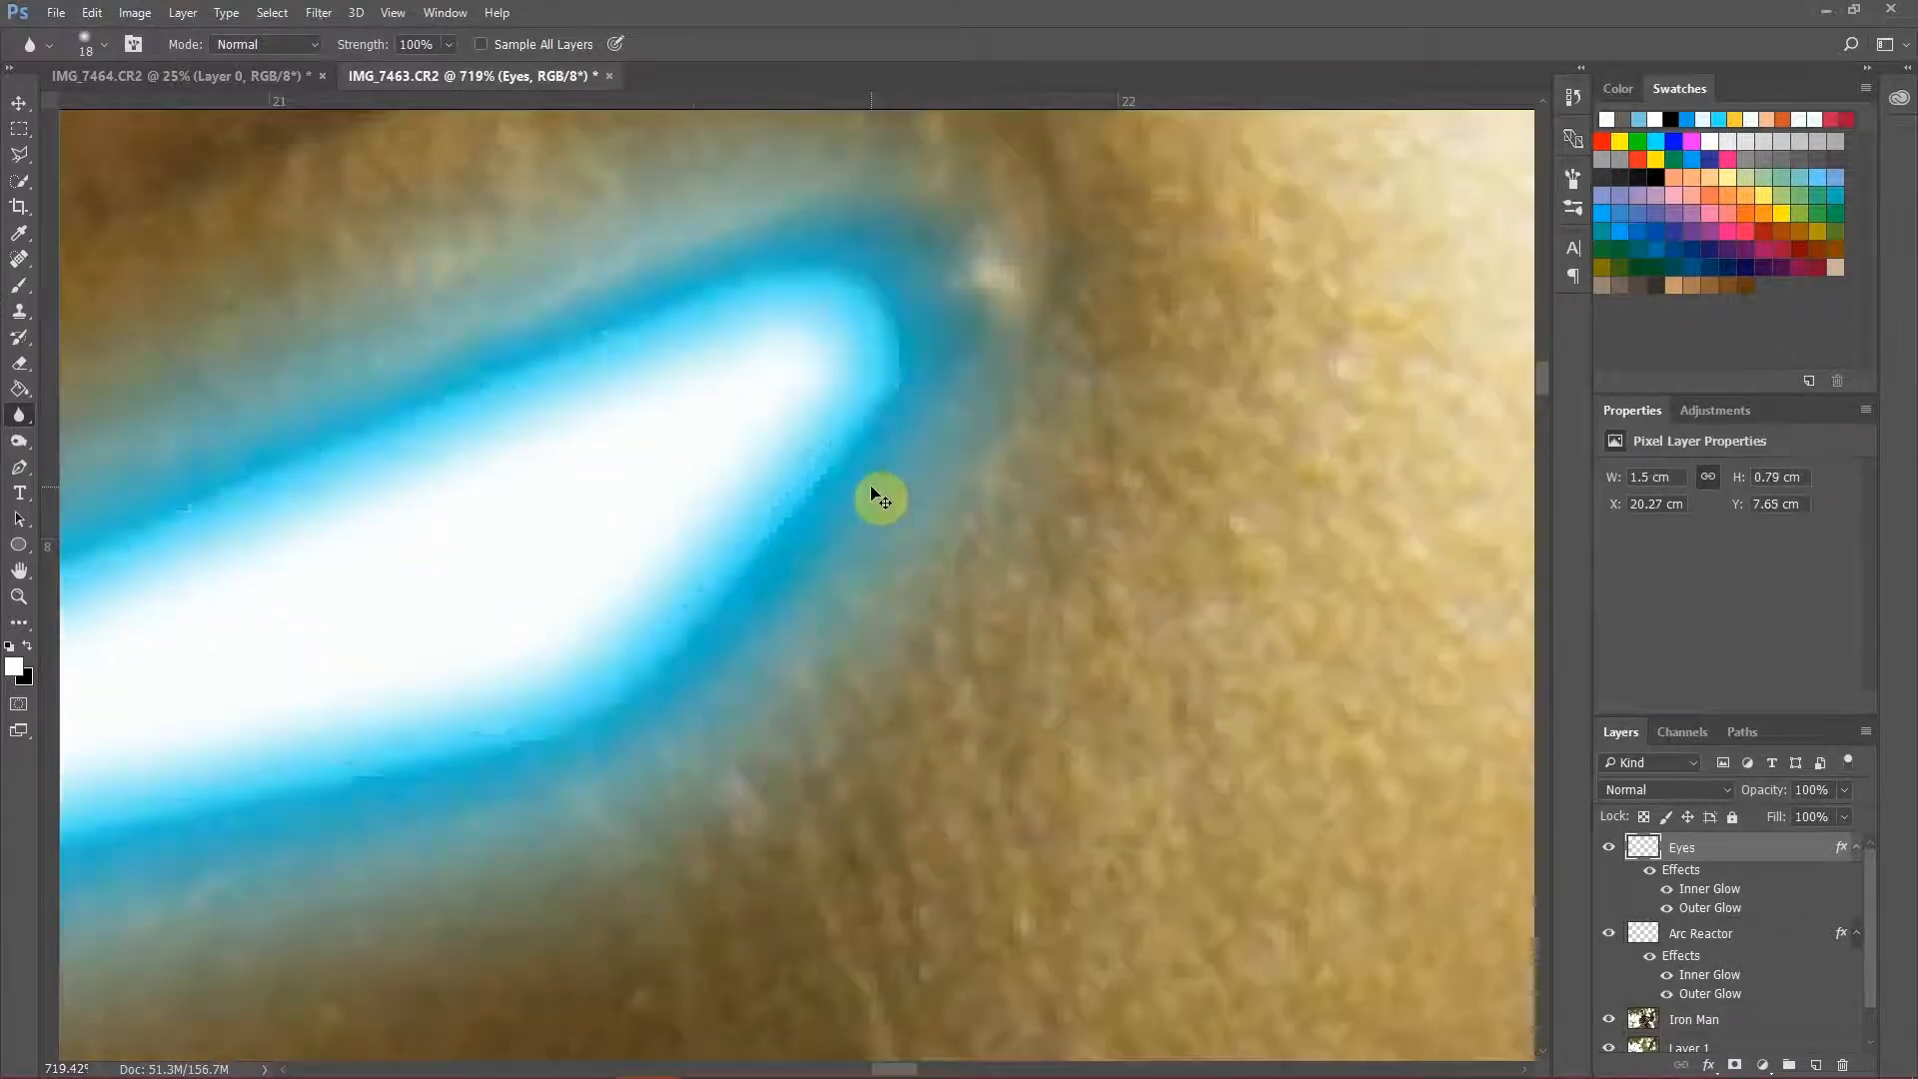
{"action": "left_click_drag", "start_coordinate": [895, 442], "coordinate": [813, 253]}
{"action": "left_click_drag", "start_coordinate": [522, 500], "coordinate": [1109, 313]}
{"action": "left_click_drag", "start_coordinate": [342, 575], "coordinate": [257, 441]}
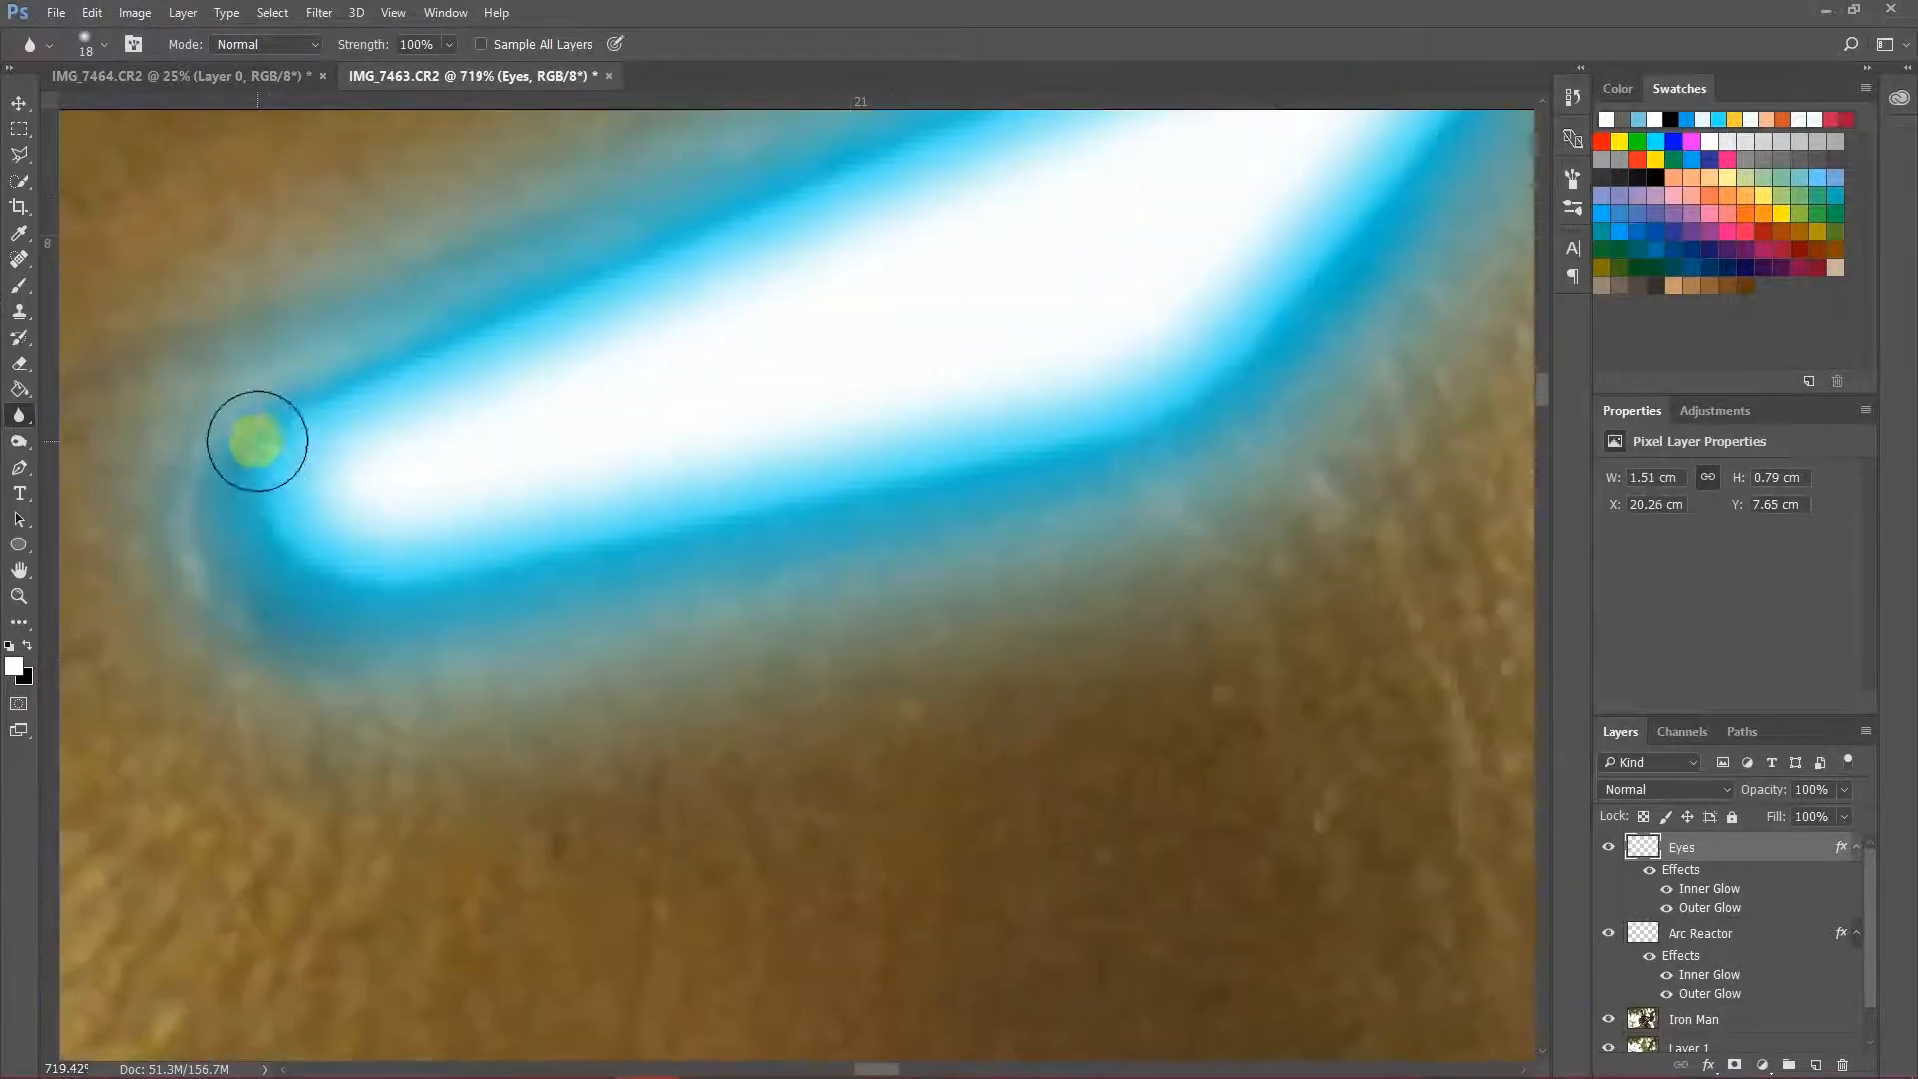
{"action": "mouse_move", "coordinate": [376, 298]}
{"action": "left_mouse_down"}
{"action": "mouse_move", "coordinate": [735, 519]}
{"action": "mouse_move", "coordinate": [1113, 320]}
{"action": "mouse_move", "coordinate": [1439, 60]}
{"action": "left_mouse_up"}
{"action": "scroll", "coordinate": [735, 518], "scroll_direction": "down", "scroll_amount": 6}
Step: Outline the smaller eye opening with the Polygonal Lasso, fill it with white on the Eyes layer and clear the selection
{"action": "scroll", "coordinate": [805, 554], "scroll_direction": "up", "scroll_amount": 5}
{"action": "left_click_drag", "start_coordinate": [375, 389], "coordinate": [1017, 369]}
{"action": "left_click", "coordinate": [19, 154]}
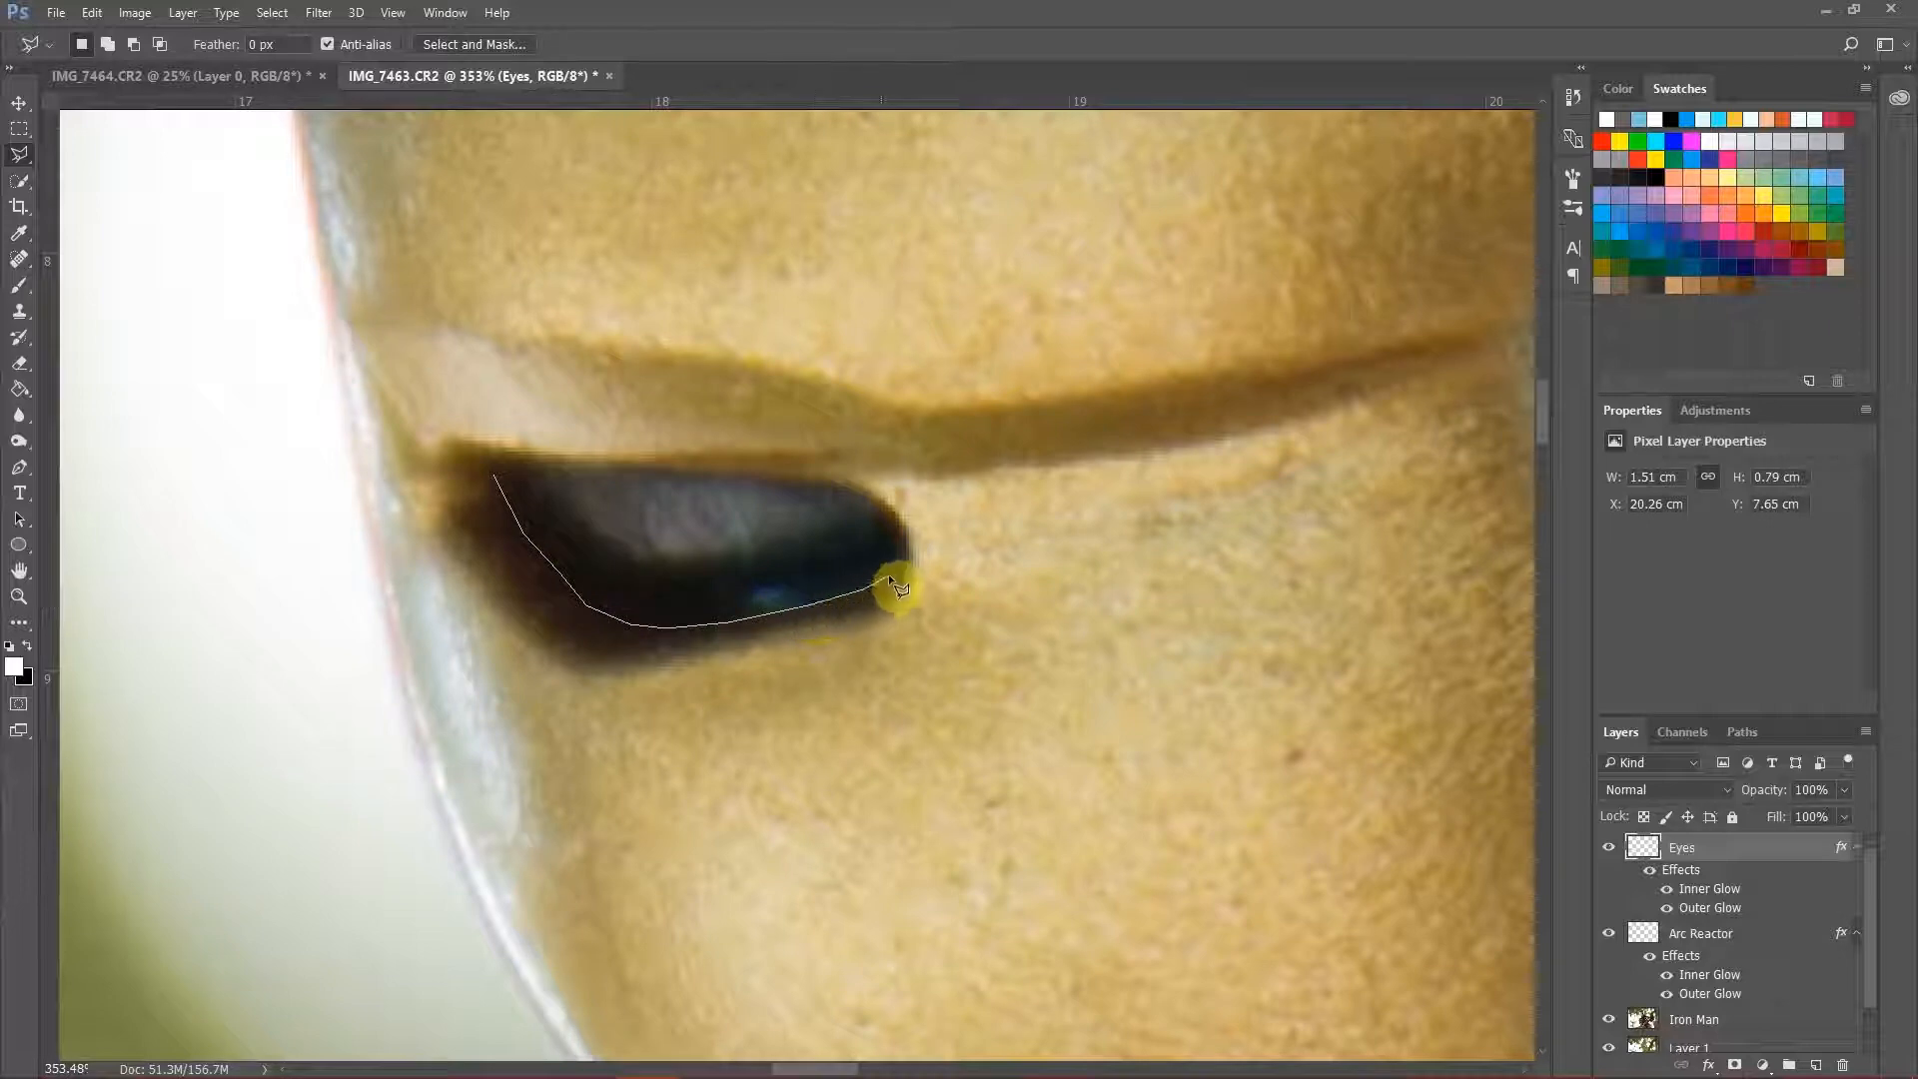
{"action": "left_click", "coordinate": [494, 475]}
{"action": "left_click", "coordinate": [19, 389]}
{"action": "left_click", "coordinate": [672, 576]}
{"action": "left_click", "coordinate": [19, 129]}
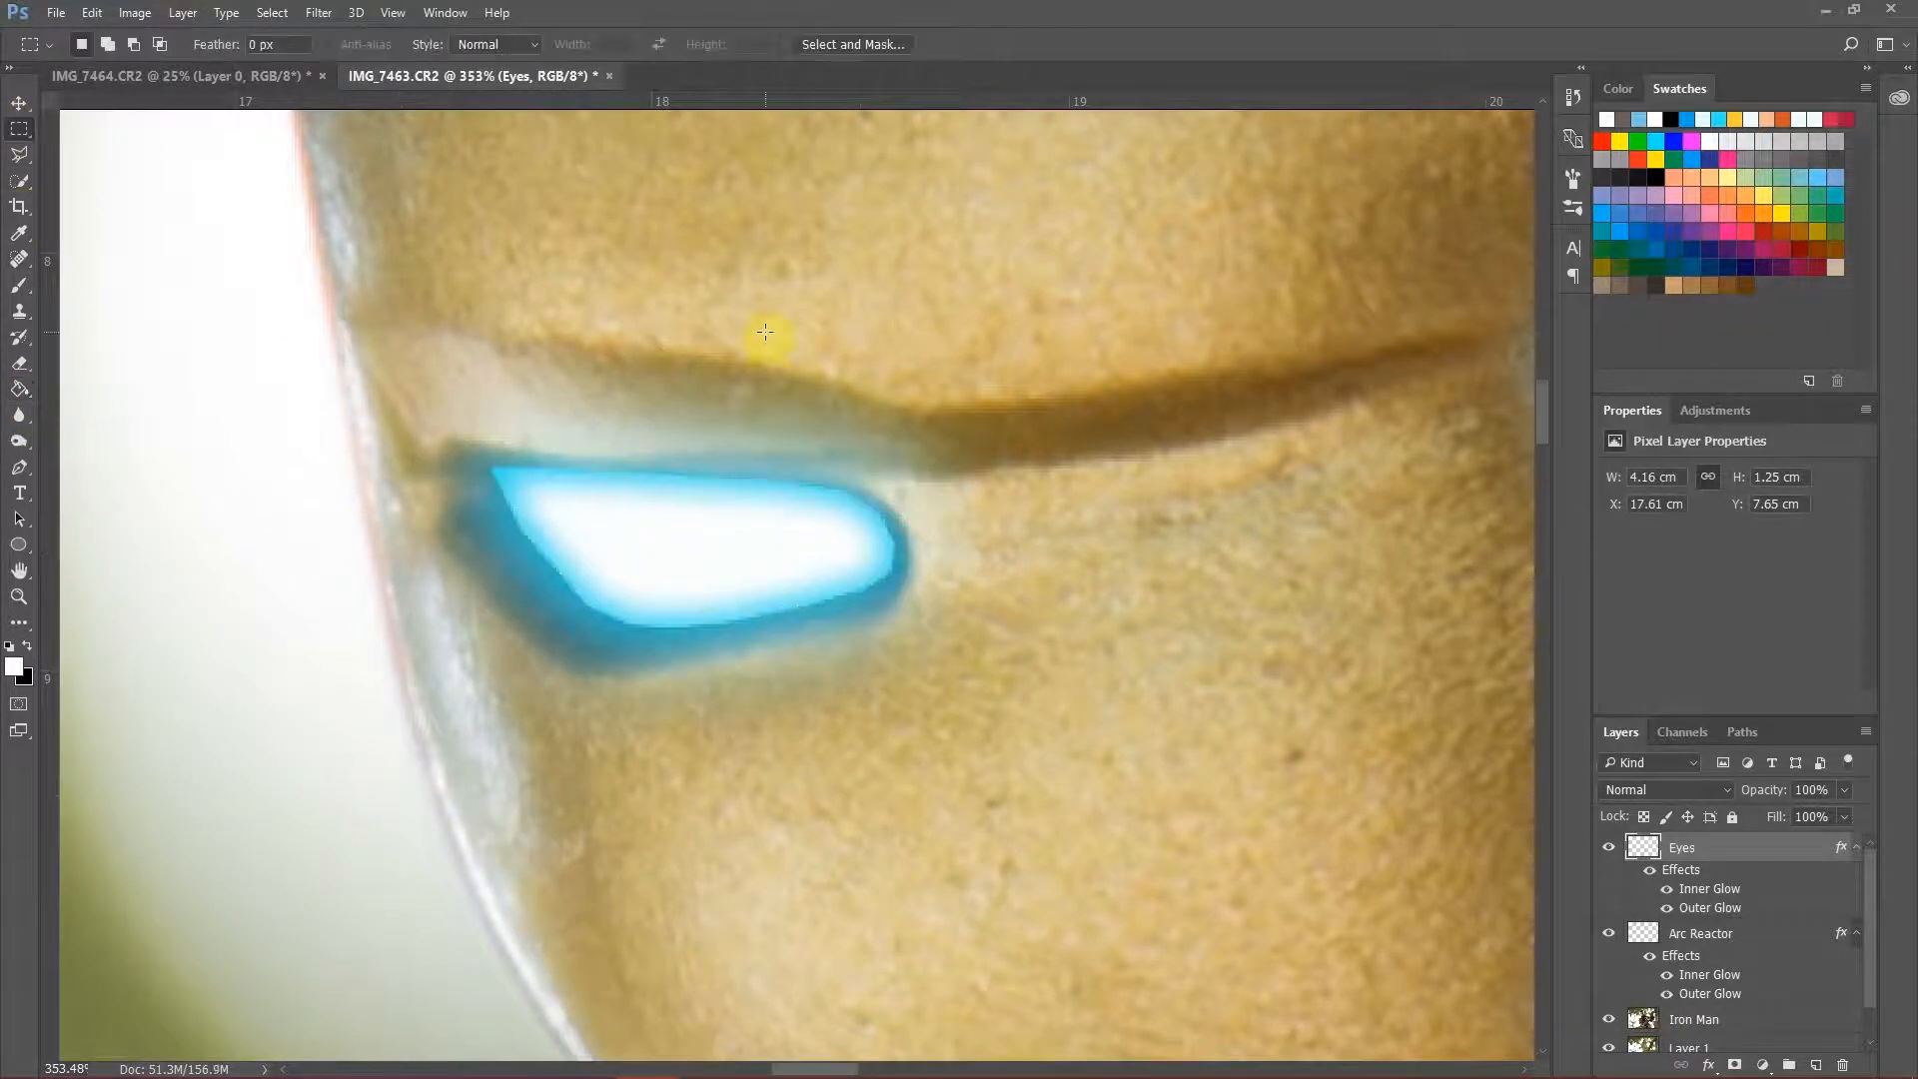
{"action": "left_click", "coordinate": [770, 342]}
Step: Blur the edges of the smaller glowing eye with the 18 px brush and check both eyes against the original
{"action": "scroll", "coordinate": [770, 340], "scroll_direction": "down", "scroll_amount": 3}
{"action": "scroll", "coordinate": [785, 390], "scroll_direction": "up", "scroll_amount": 5}
{"action": "left_click", "coordinate": [19, 414]}
{"action": "mouse_move", "coordinate": [286, 462]}
{"action": "left_mouse_down"}
{"action": "mouse_move", "coordinate": [471, 668]}
{"action": "mouse_move", "coordinate": [949, 605]}
{"action": "mouse_move", "coordinate": [673, 446]}
{"action": "mouse_move", "coordinate": [283, 446]}
{"action": "mouse_move", "coordinate": [365, 555]}
{"action": "left_mouse_up"}
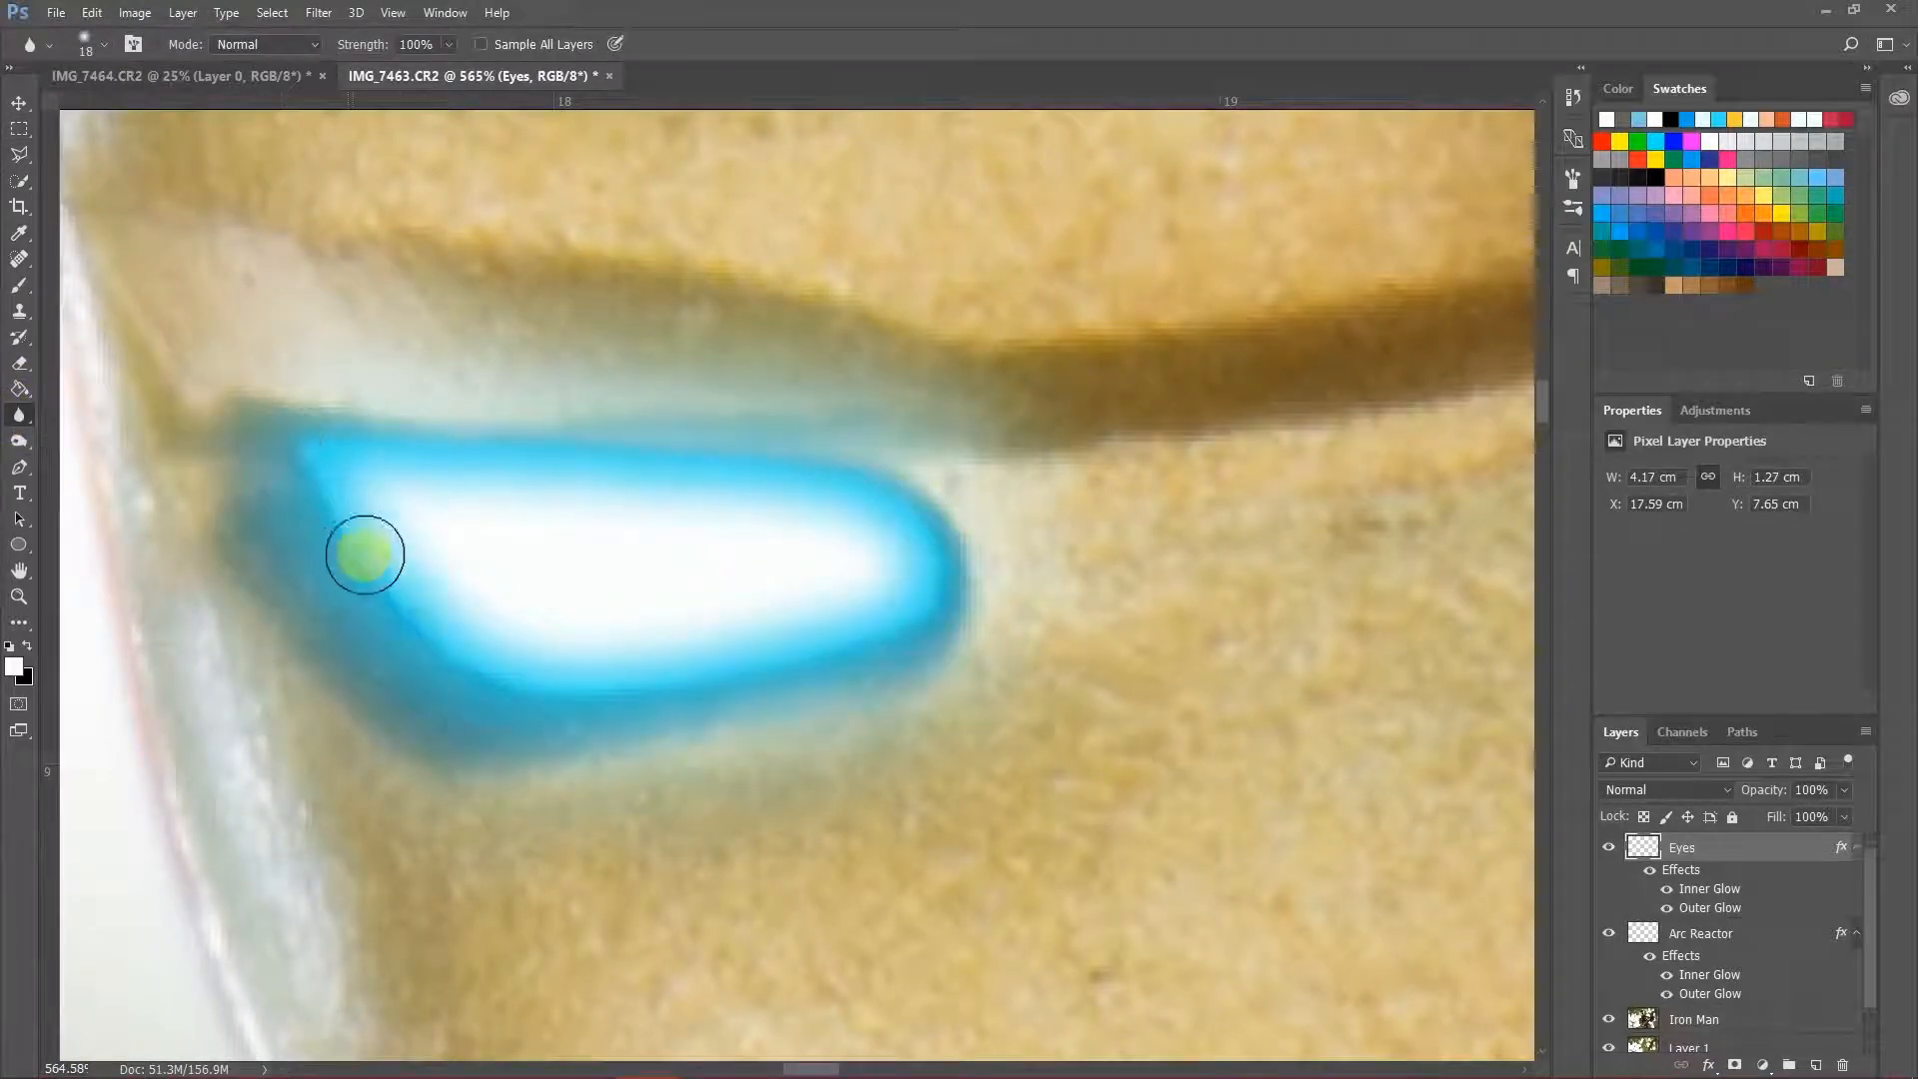
{"action": "scroll", "coordinate": [886, 570], "scroll_direction": "down", "scroll_amount": 6}
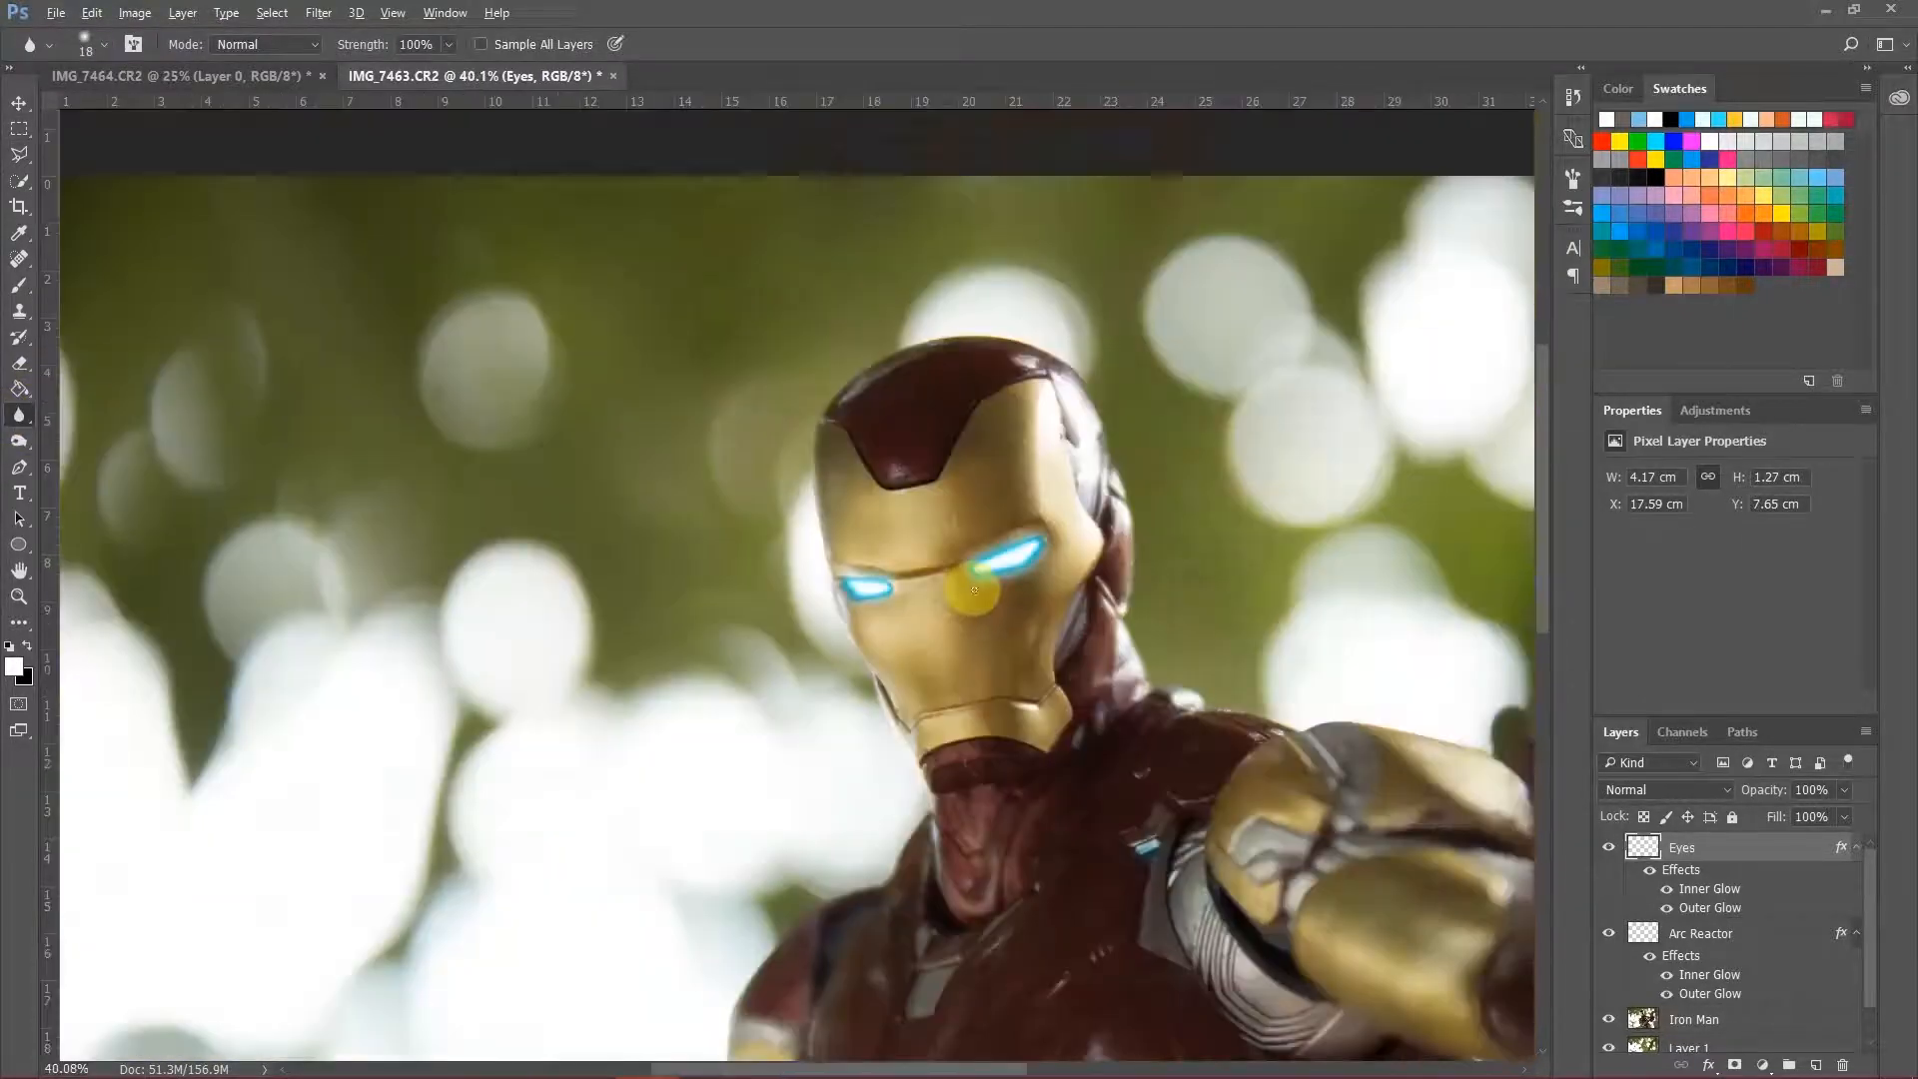
{"action": "scroll", "coordinate": [802, 606], "scroll_direction": "up", "scroll_amount": 5}
{"action": "scroll", "coordinate": [964, 593], "scroll_direction": "down", "scroll_amount": 8}
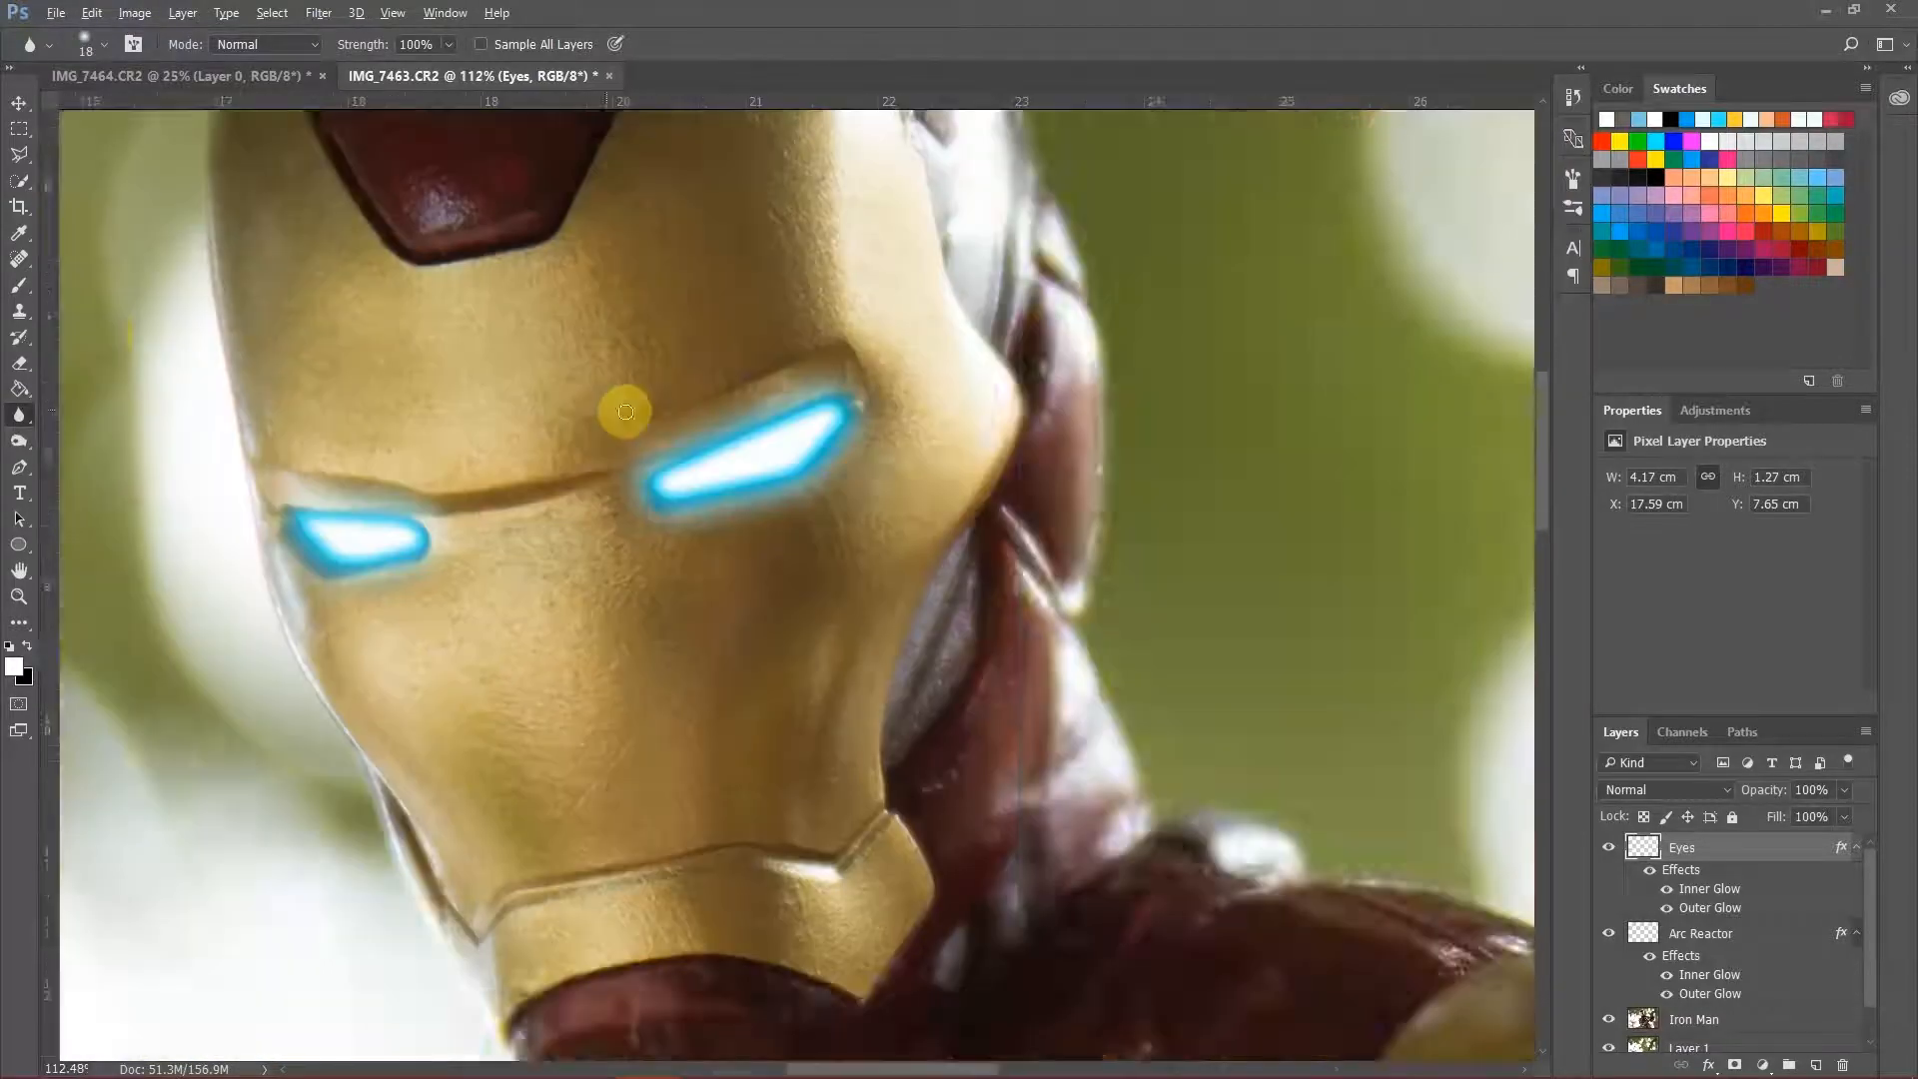
{"action": "scroll", "coordinate": [869, 377], "scroll_direction": "down", "scroll_amount": 1}
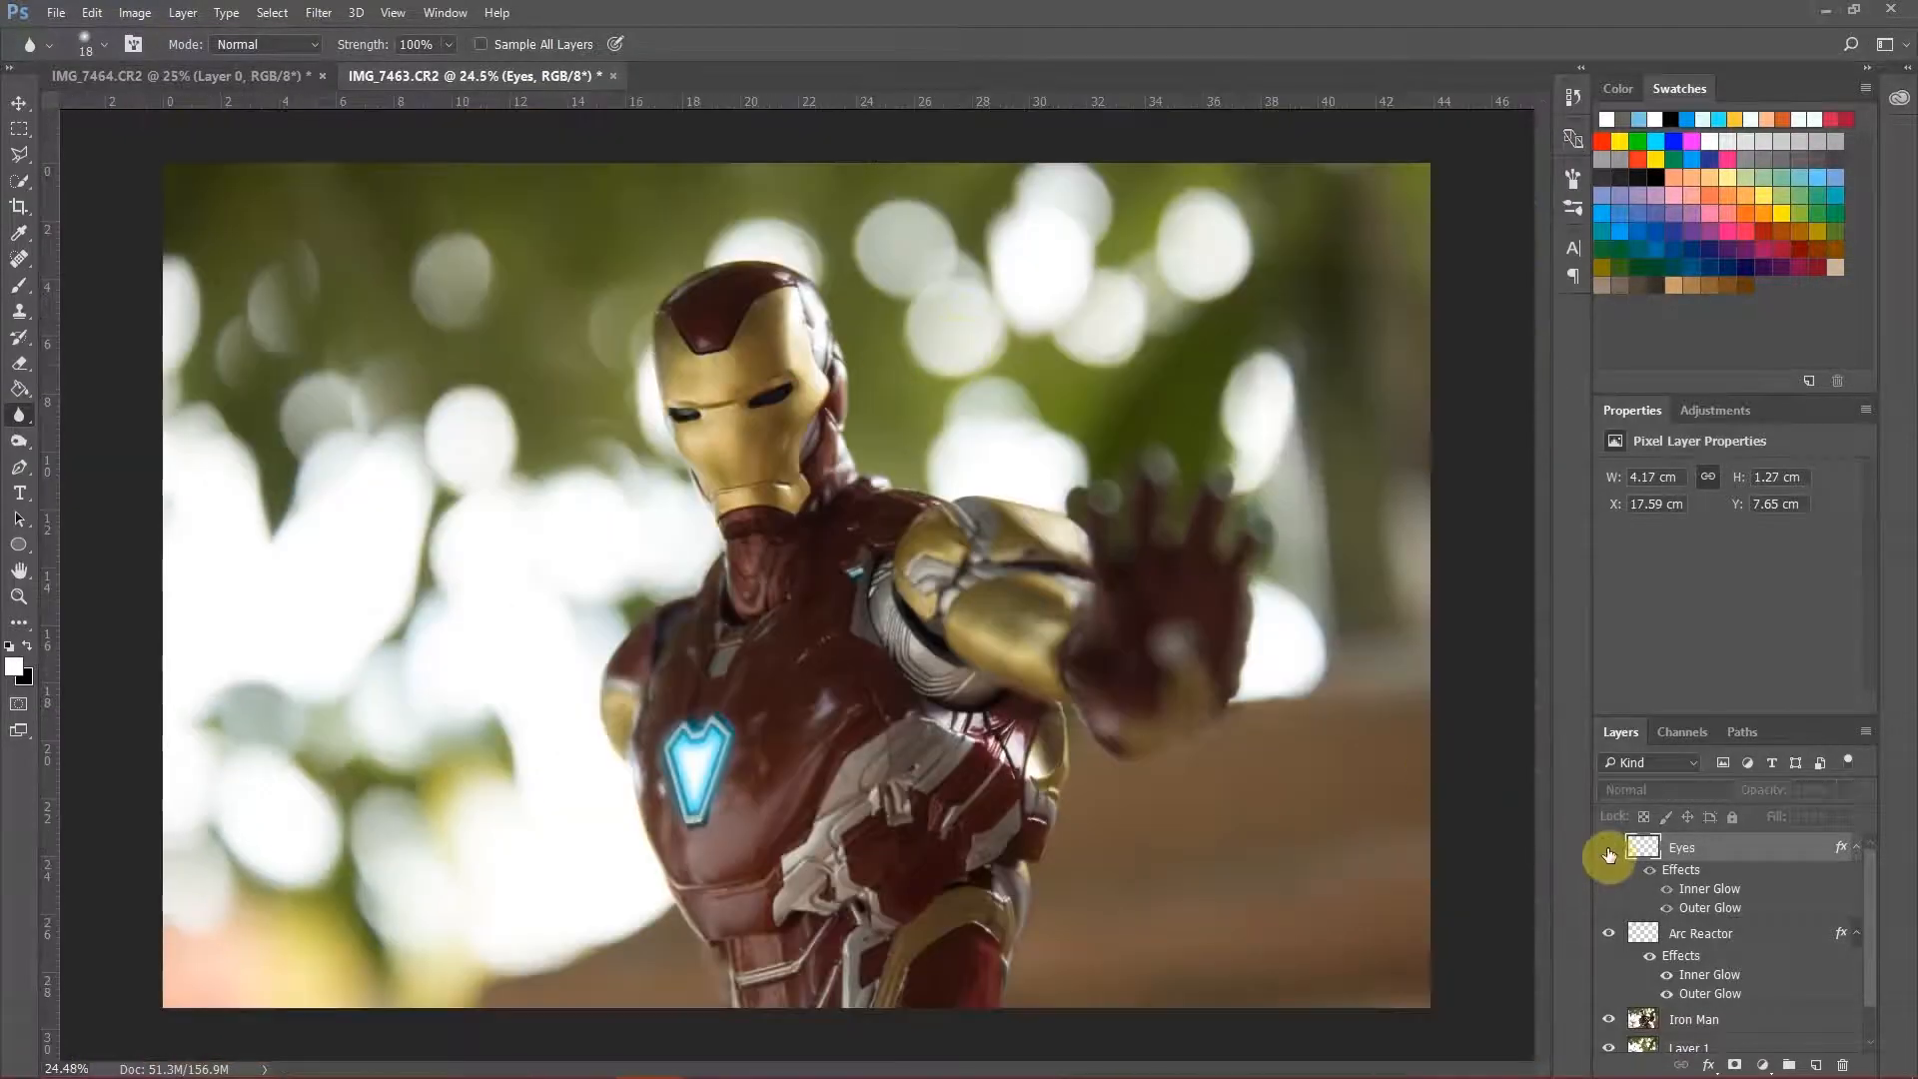
Step: Change the Eyes layer's inner glow color to the lighter blue 94e9f1 and apply the style
{"action": "scroll", "coordinate": [724, 402], "scroll_direction": "up", "scroll_amount": 5}
{"action": "scroll", "coordinate": [1010, 475], "scroll_direction": "up", "scroll_amount": 4}
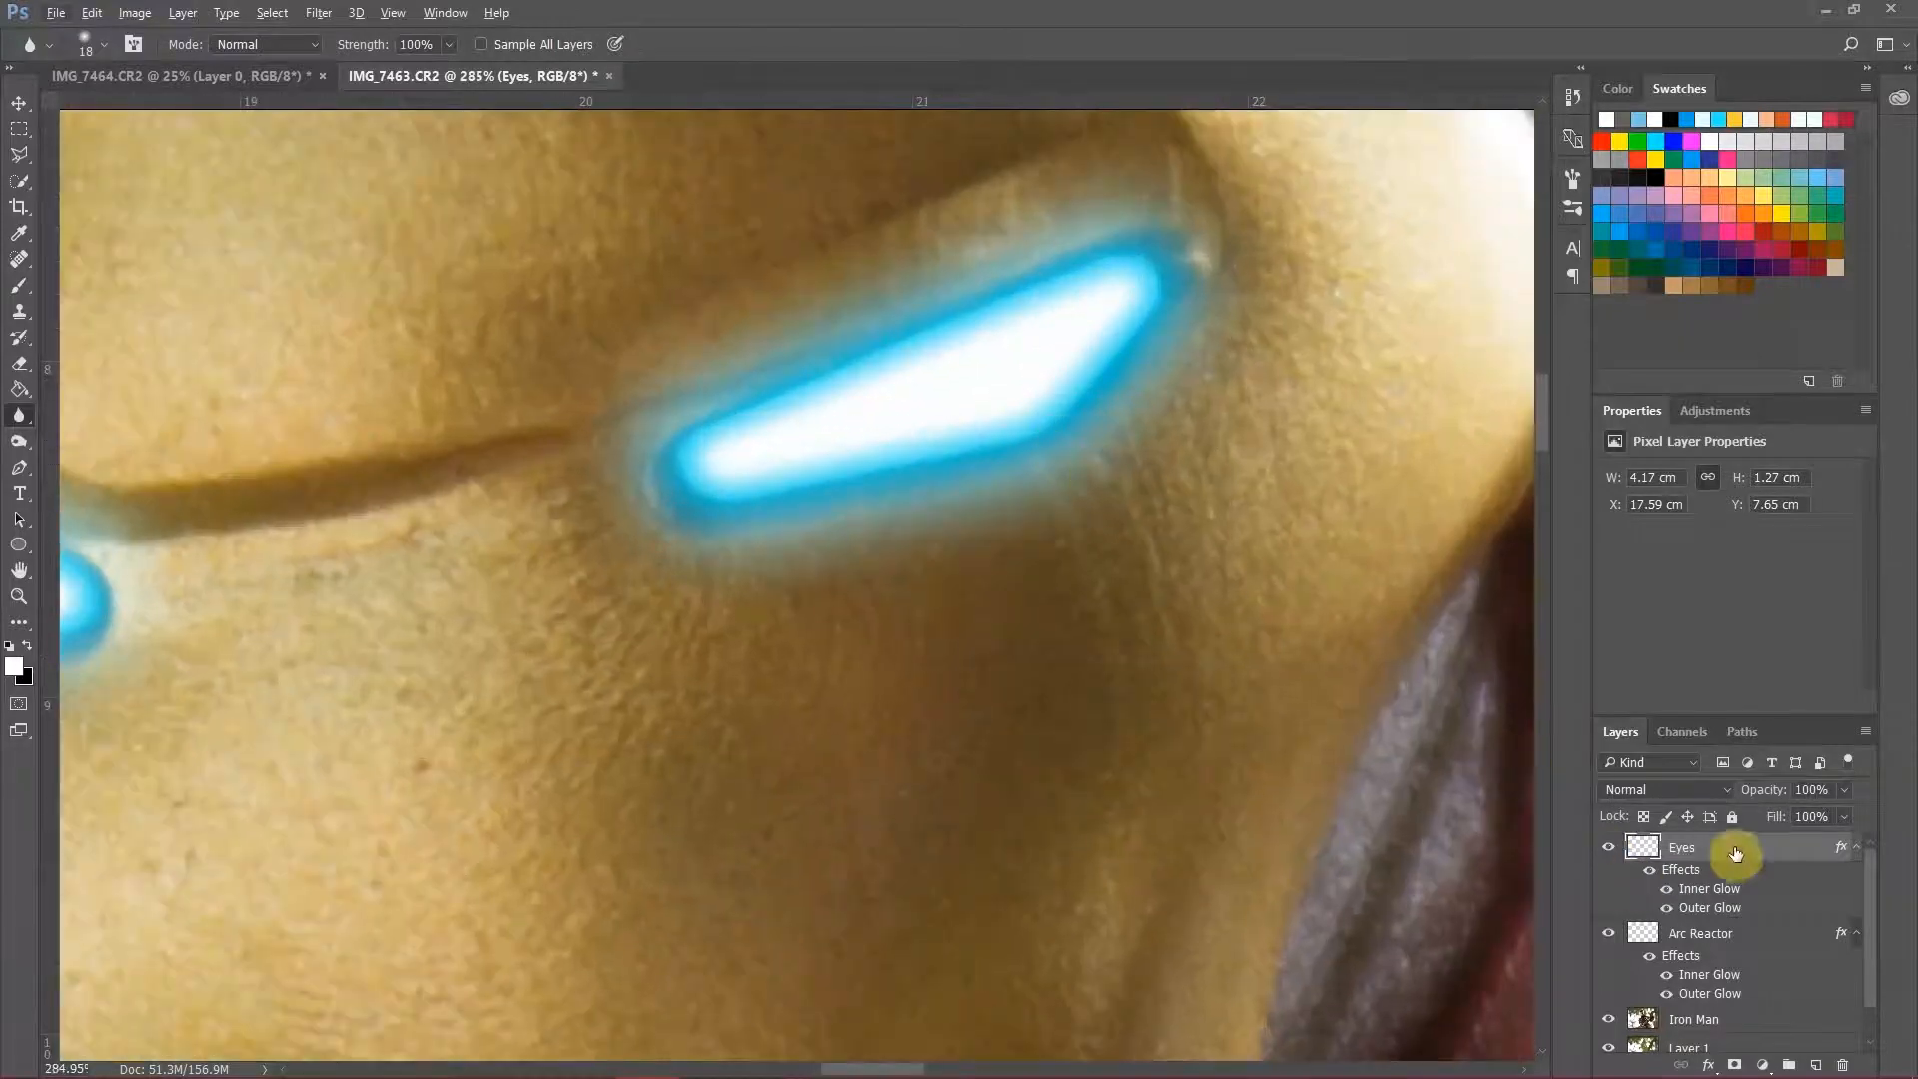
{"action": "double_click", "coordinate": [1734, 852]}
{"action": "left_click_drag", "start_coordinate": [1400, 274], "coordinate": [1499, 288]}
{"action": "left_click", "coordinate": [1256, 488]}
{"action": "left_click", "coordinate": [1543, 424]}
{"action": "left_click", "coordinate": [1202, 372]}
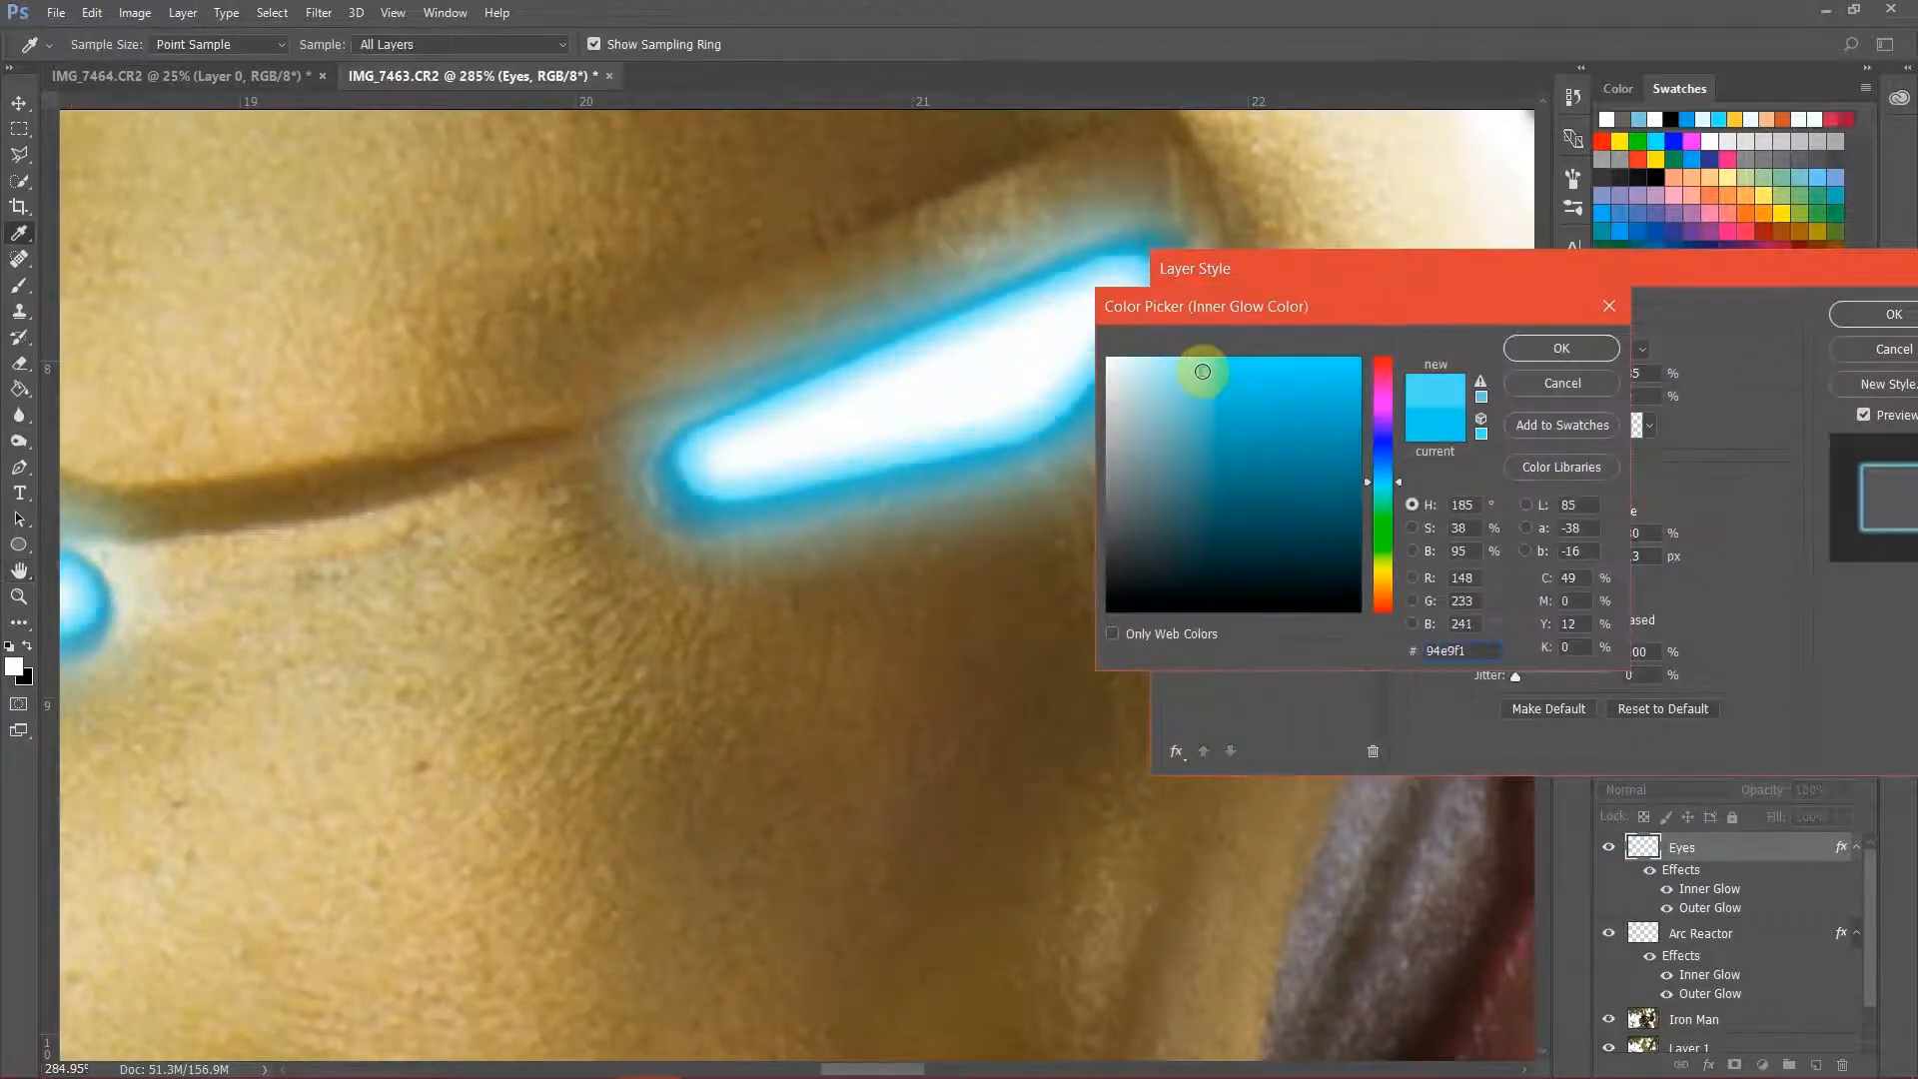
{"action": "left_click", "coordinate": [1525, 353]}
{"action": "left_click", "coordinate": [1891, 316]}
{"action": "key", "text": "r"}
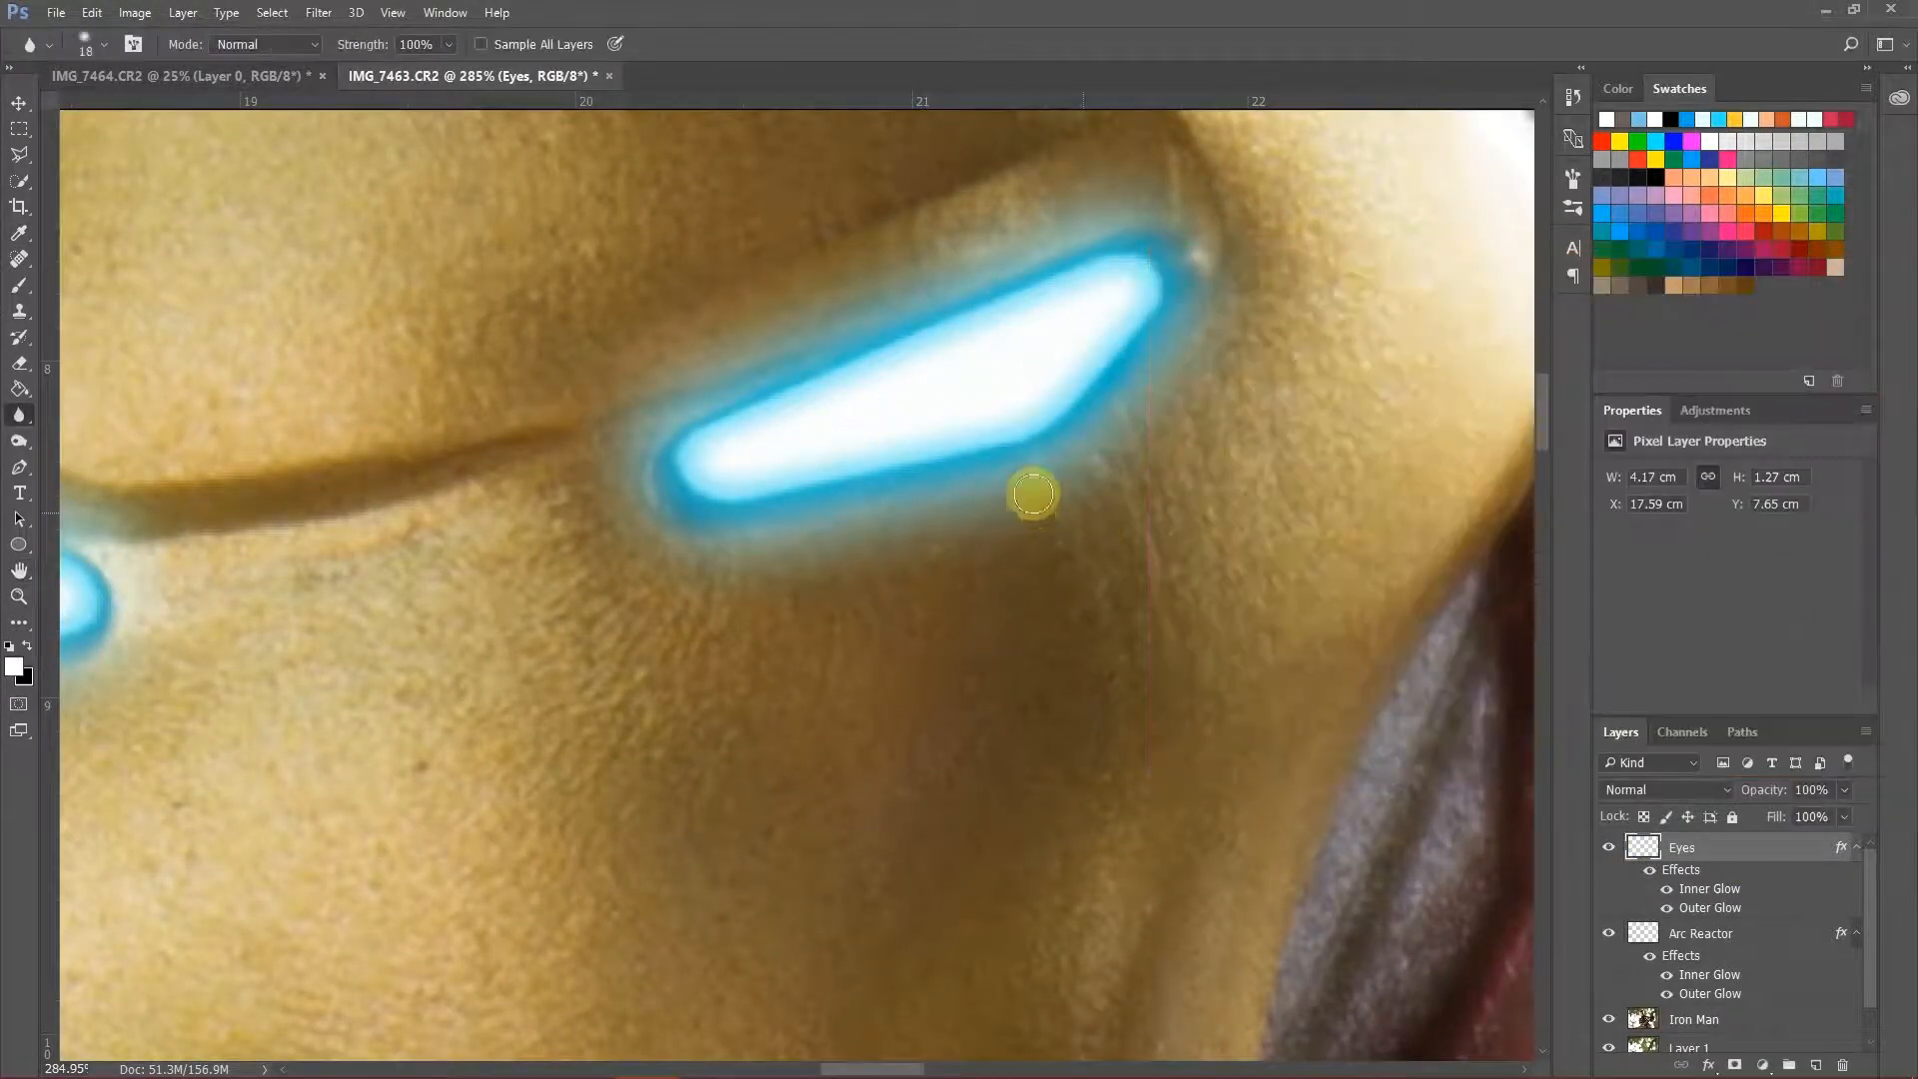
Step: Create a new layer named Light above the Eyes layer for the small blue light near the shoulder
{"action": "scroll", "coordinate": [1036, 477], "scroll_direction": "down", "scroll_amount": 2}
{"action": "scroll", "coordinate": [1190, 646], "scroll_direction": "down", "scroll_amount": 3}
{"action": "scroll", "coordinate": [1056, 433], "scroll_direction": "up", "scroll_amount": 3}
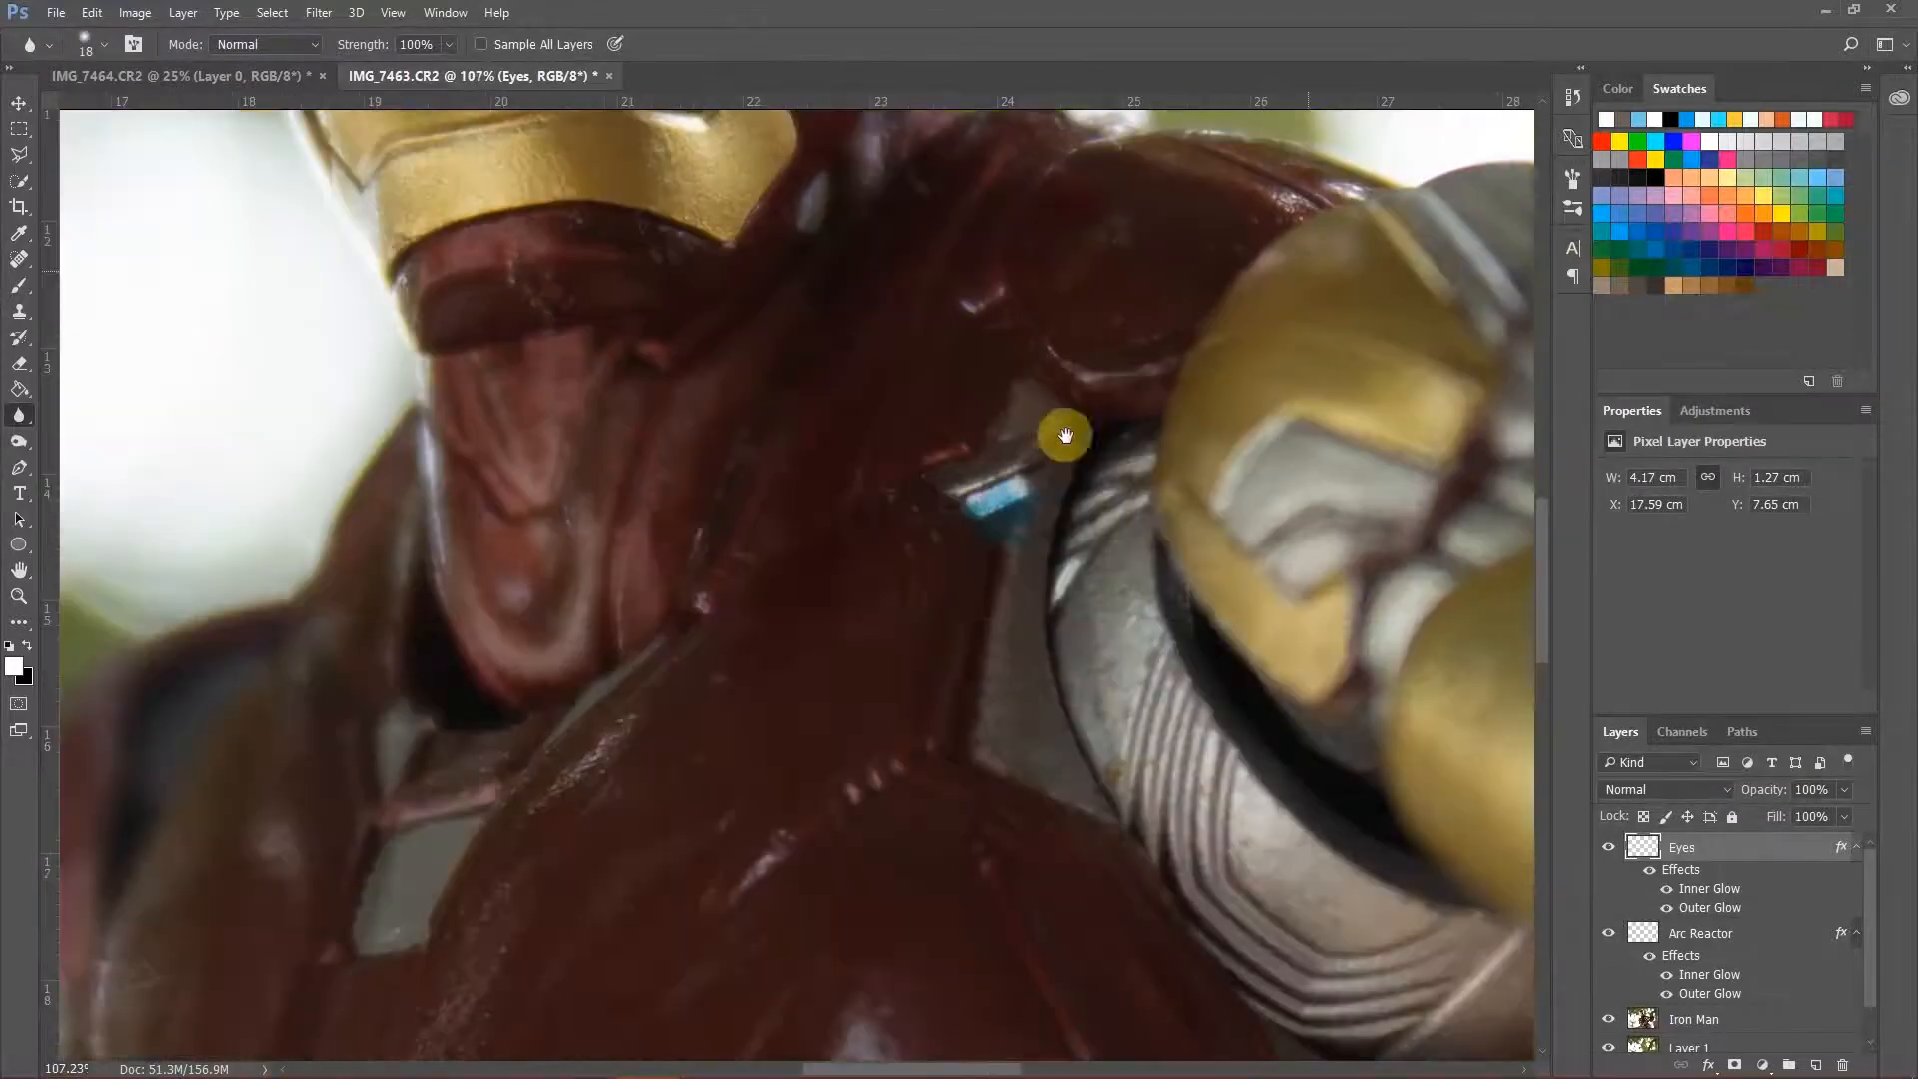
{"action": "scroll", "coordinate": [946, 513], "scroll_direction": "up", "scroll_amount": 2}
{"action": "left_click", "coordinate": [1817, 1065]}
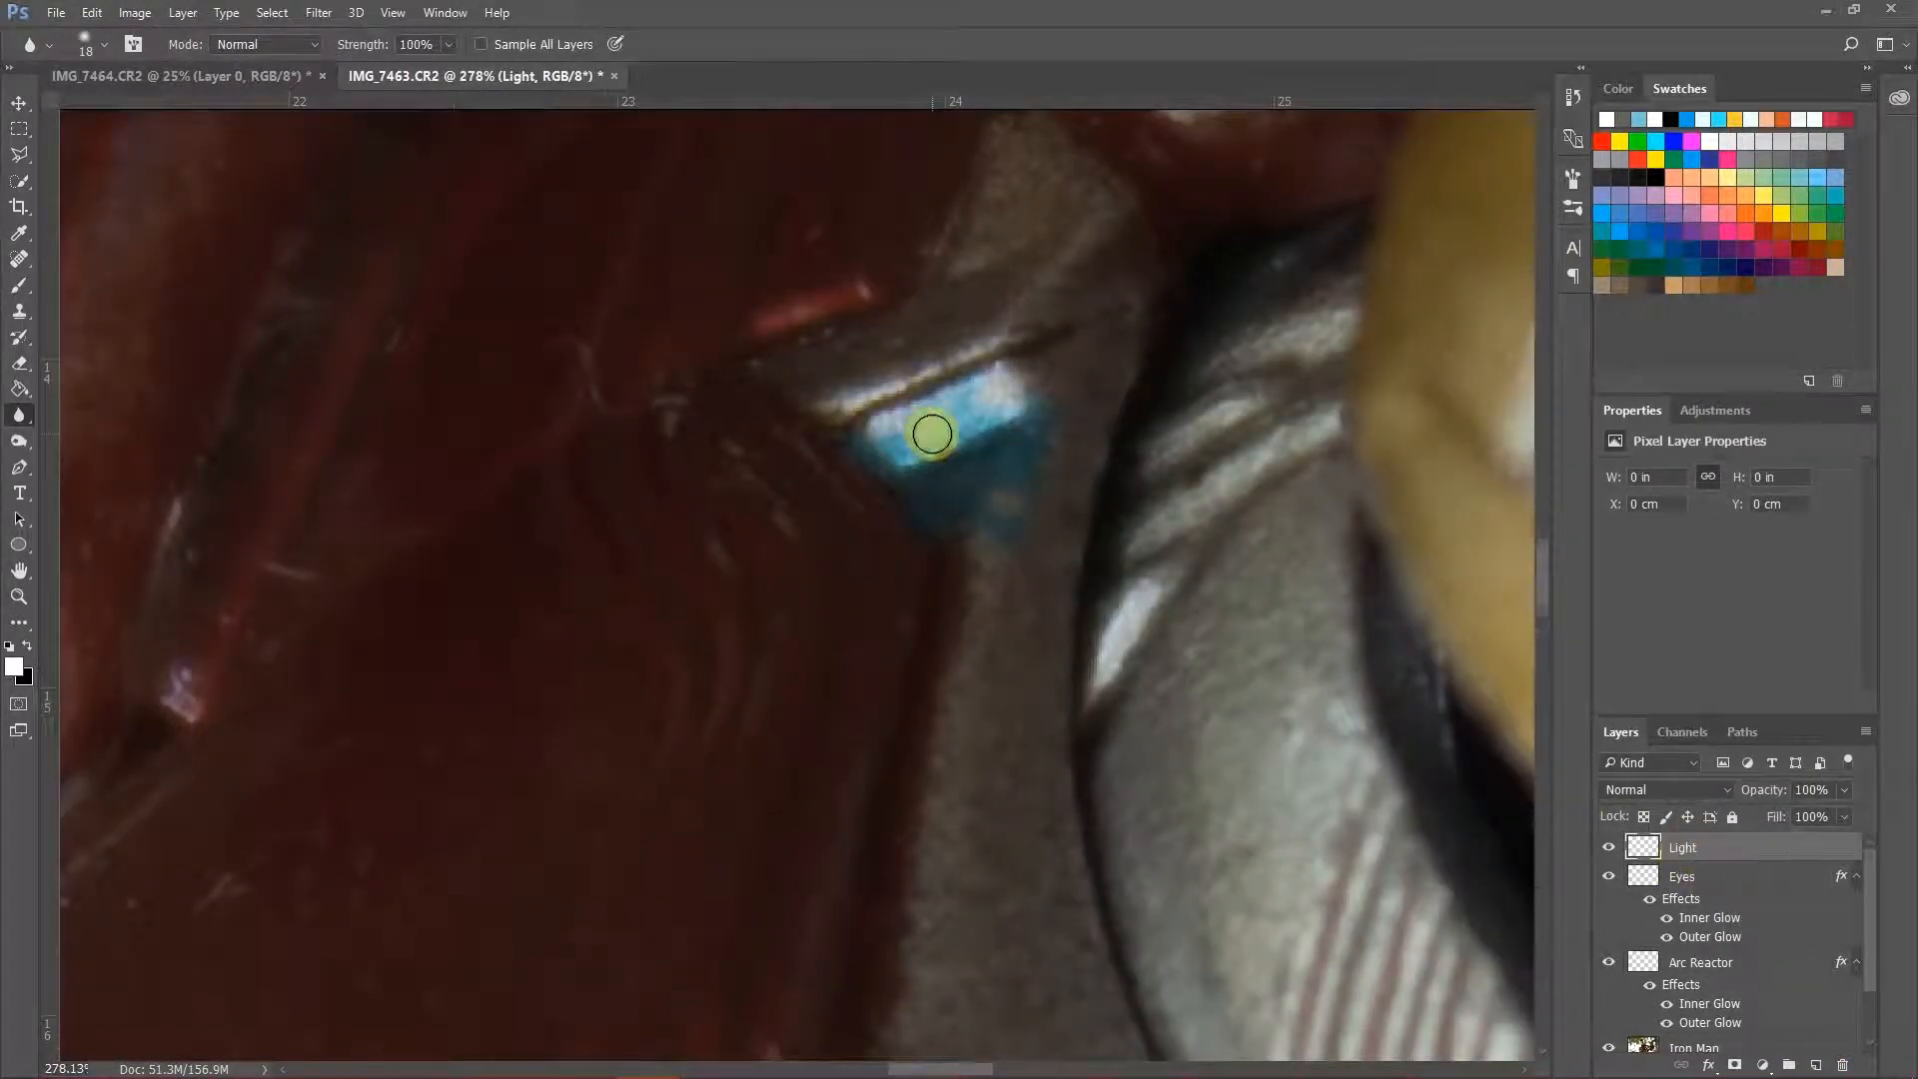
Step: Outline the bright blue strip near the shoulder with the Polygonal Lasso and fill it with white on the Light layer
{"action": "scroll", "coordinate": [932, 433], "scroll_direction": "up", "scroll_amount": 2}
{"action": "left_click", "coordinate": [19, 154]}
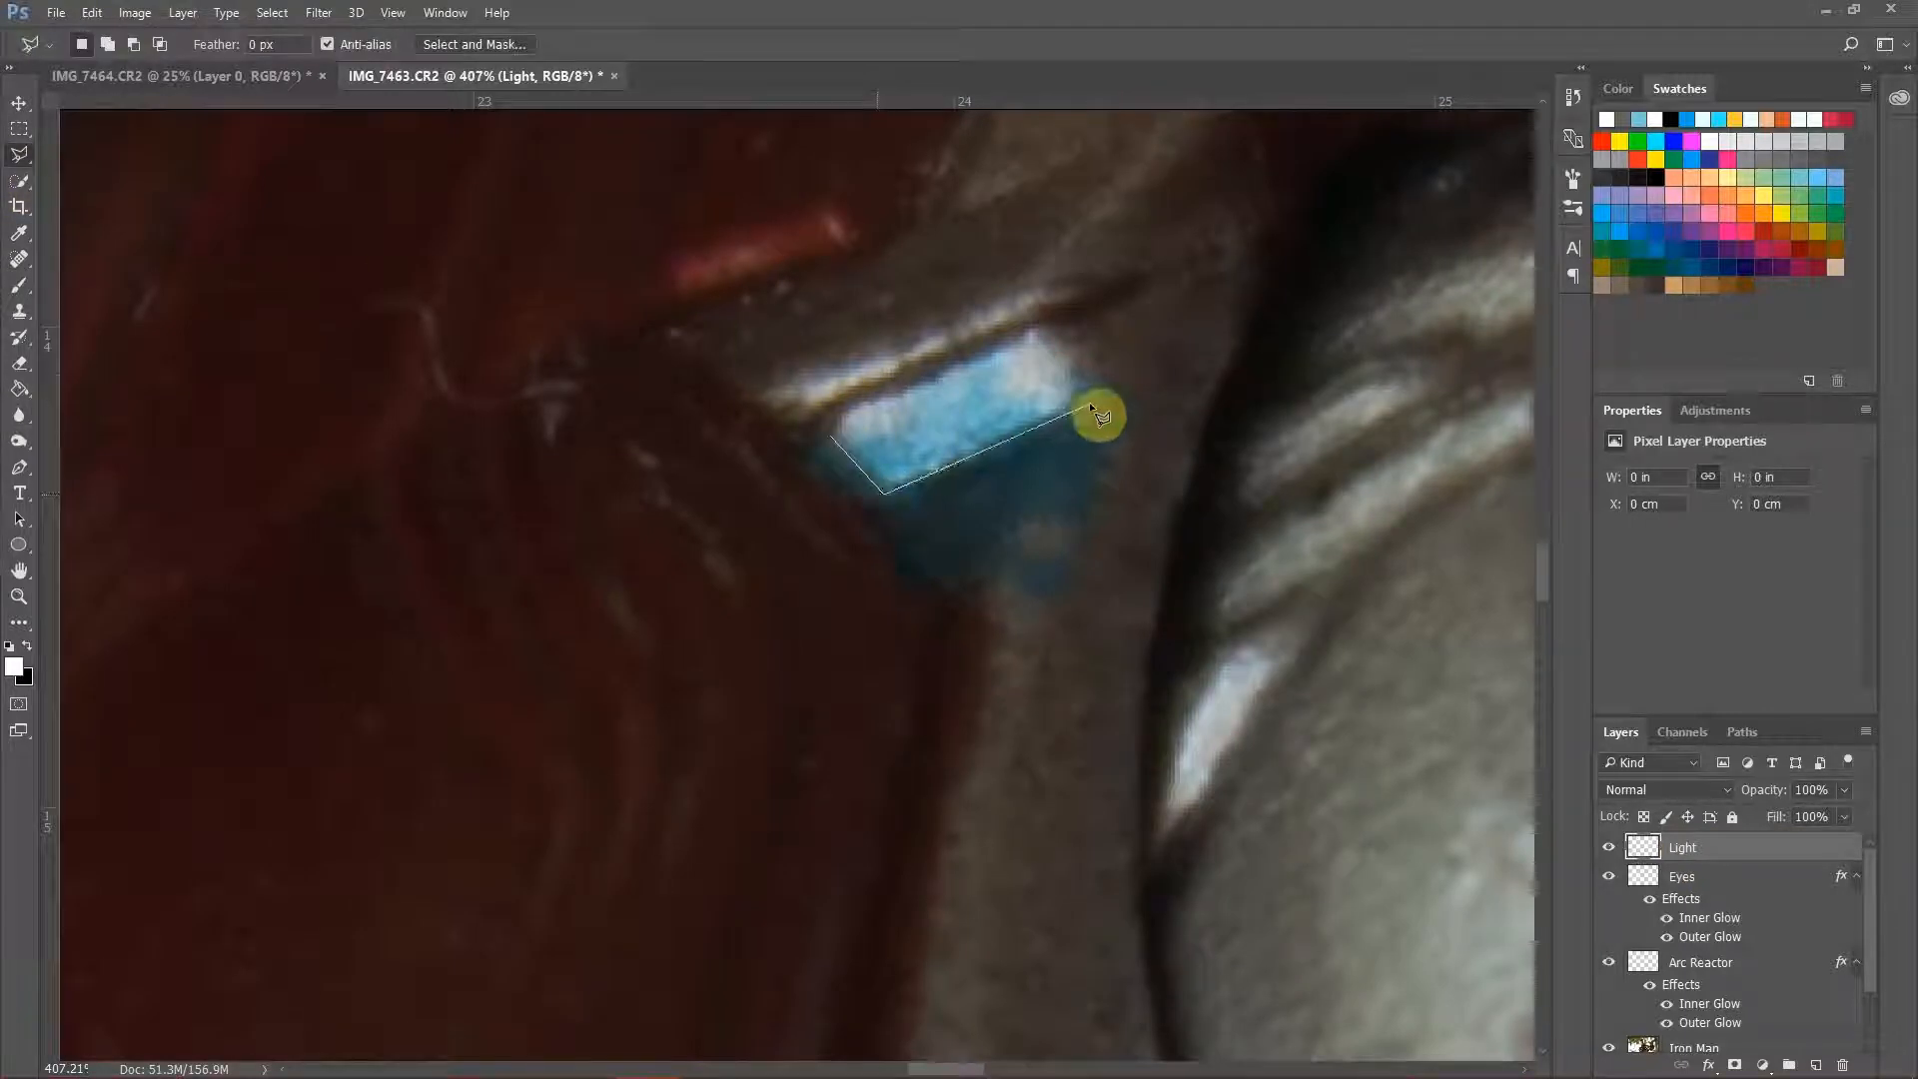
{"action": "left_click", "coordinate": [833, 438]}
{"action": "left_click", "coordinate": [19, 391]}
{"action": "left_click", "coordinate": [954, 412]}
Step: Enable Inner Glow and Outer Glow on the Light layer, setting the outer glow to 16% spread and 16 px size
{"action": "double_click", "coordinate": [1750, 856]}
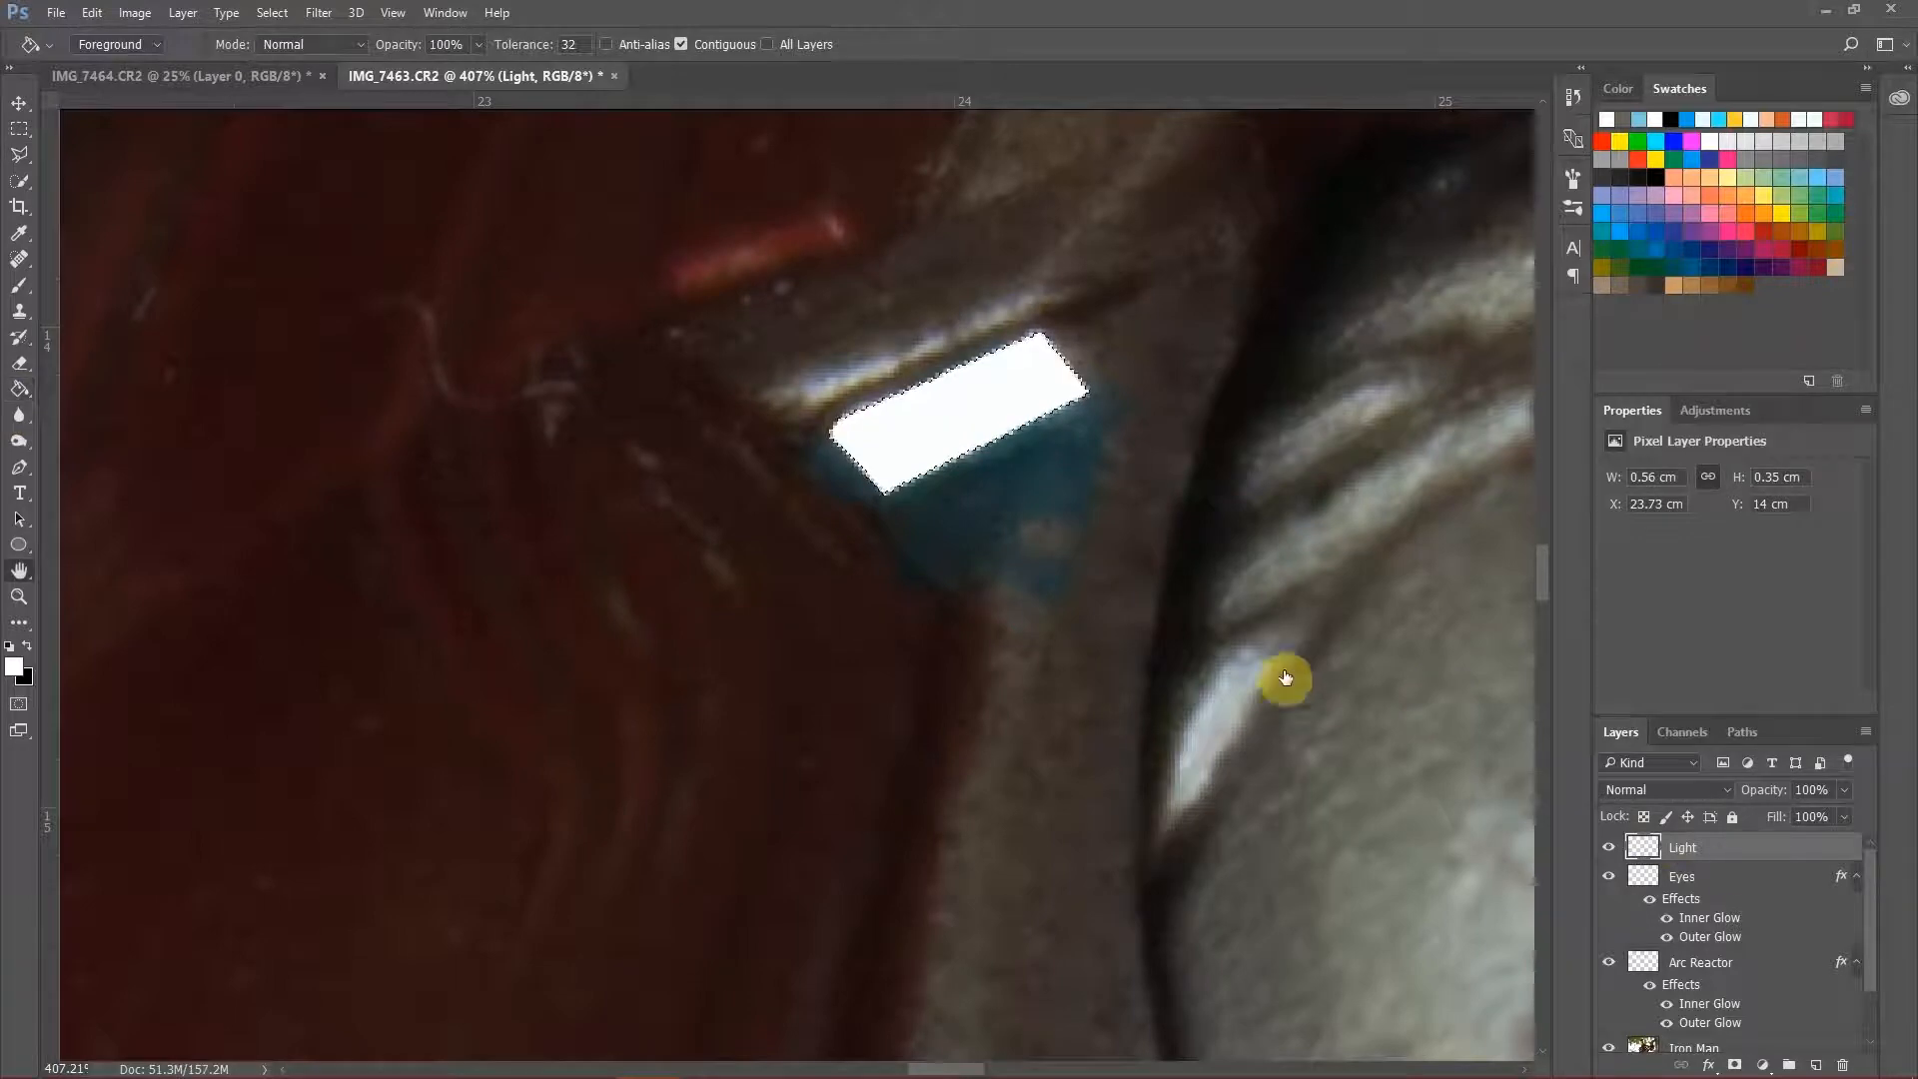
{"action": "left_click_drag", "start_coordinate": [1120, 185], "coordinate": [1648, 348]}
{"action": "left_click", "coordinate": [1100, 567]}
{"action": "left_click", "coordinate": [1100, 698]}
{"action": "left_click", "coordinate": [1145, 697]}
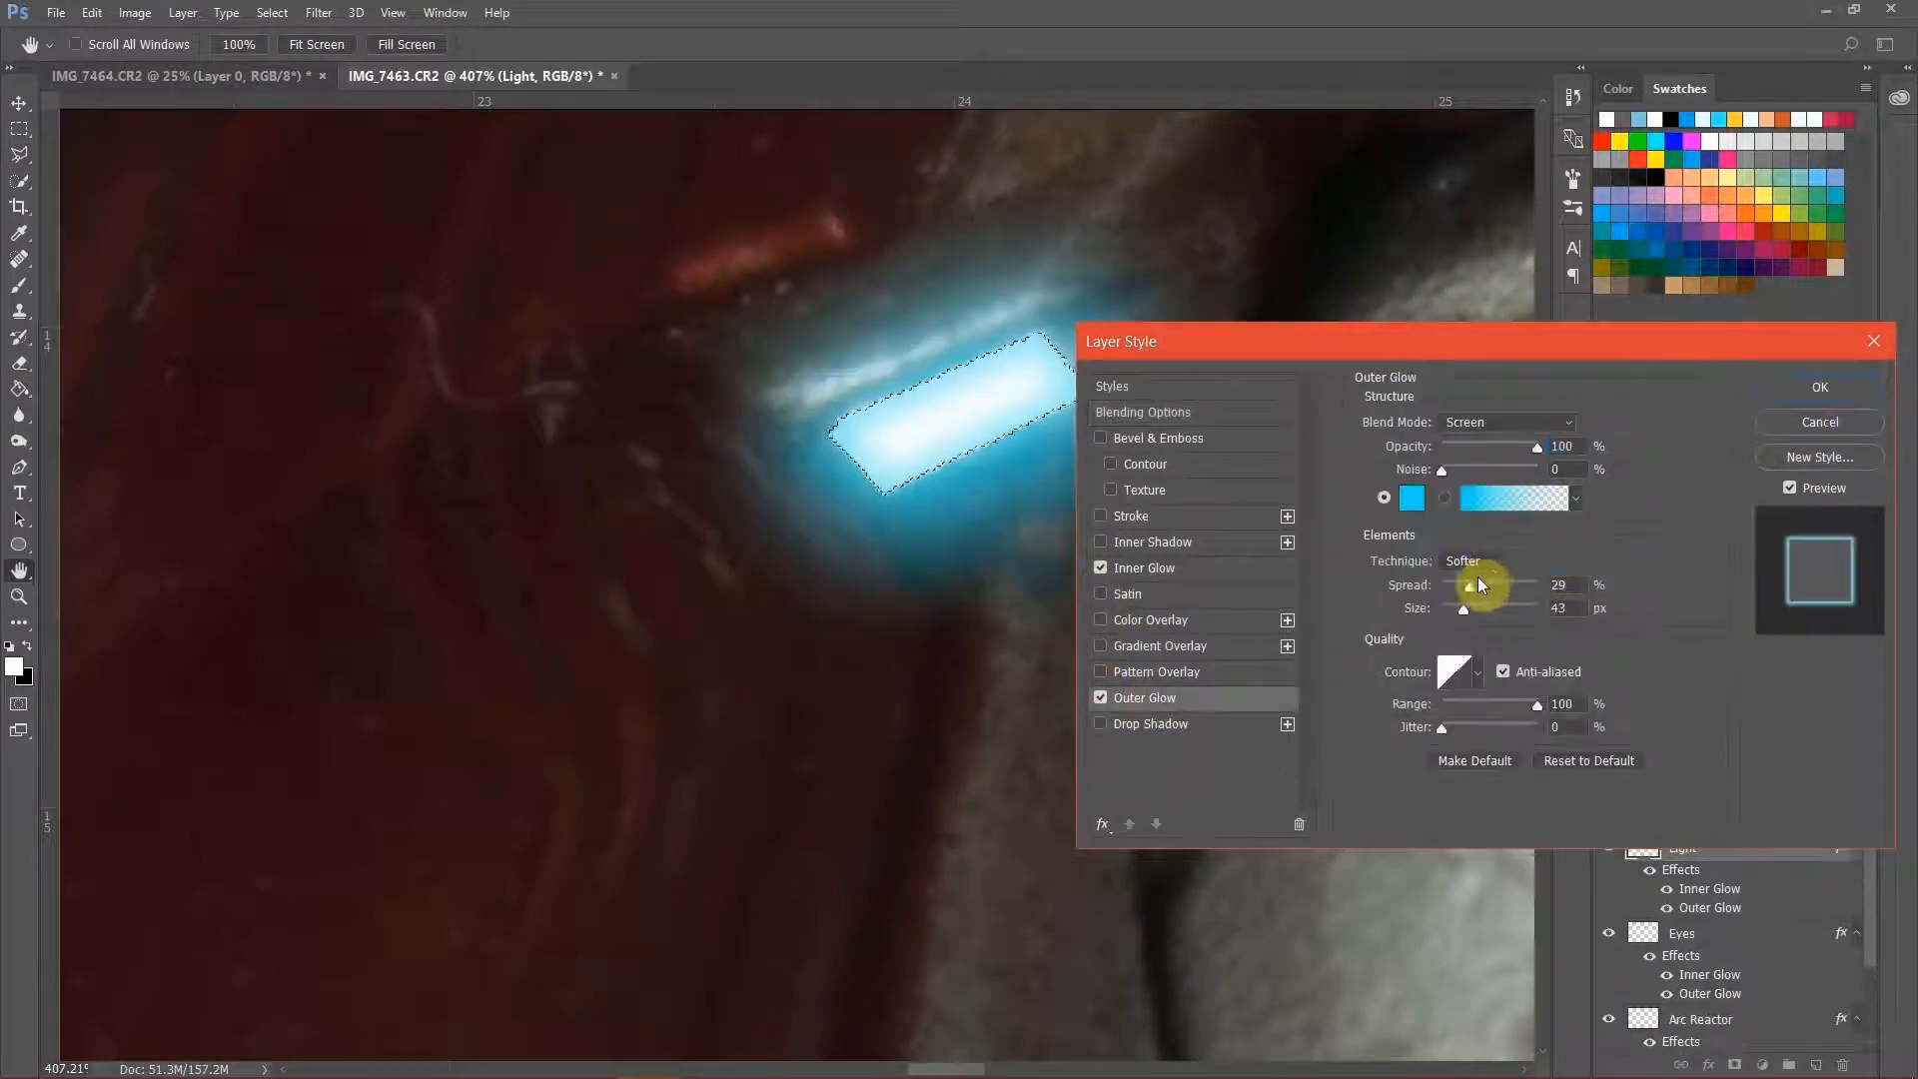
{"action": "left_click_drag", "start_coordinate": [1477, 577], "coordinate": [1454, 610]}
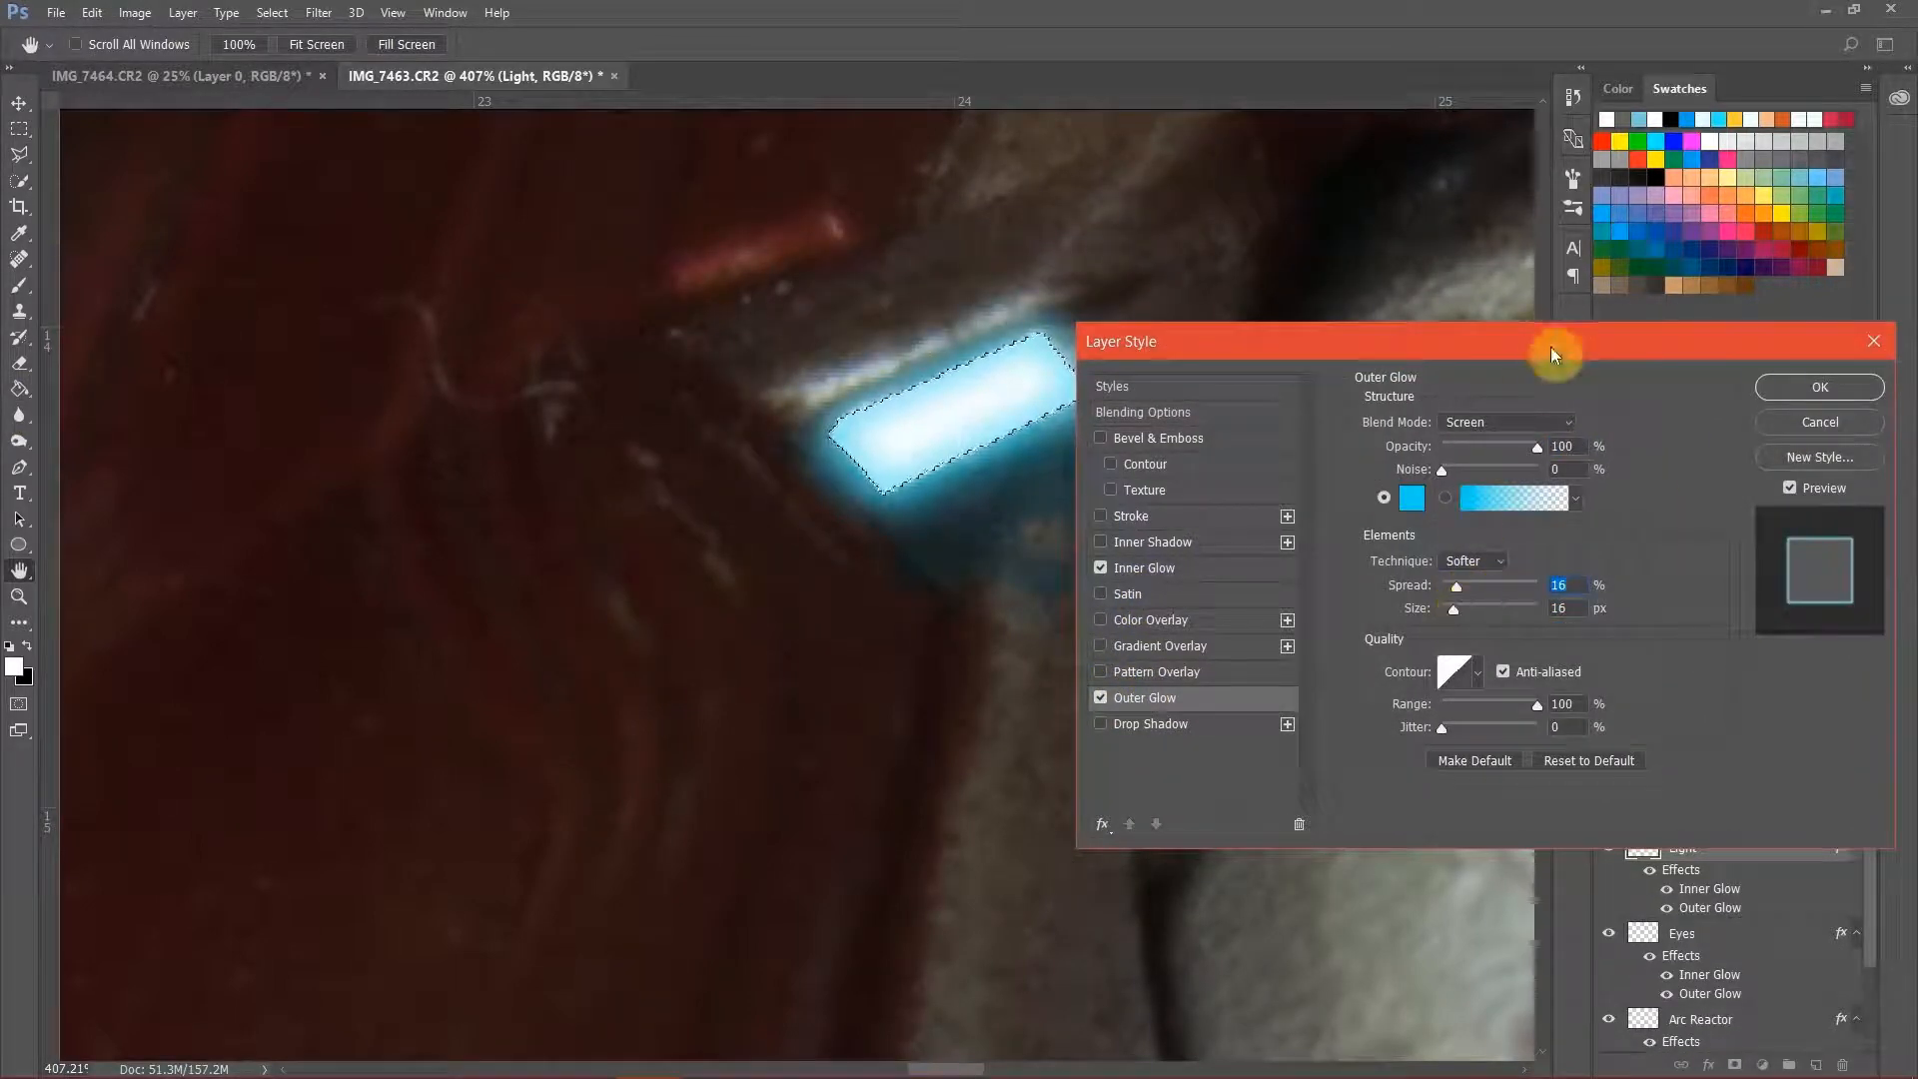
Step: Set the Light layer's inner glow choke to 30%, apply the layer style and deselect the strip
{"action": "left_click_drag", "start_coordinate": [1551, 346], "coordinate": [1609, 356]}
{"action": "left_click", "coordinate": [1231, 580]}
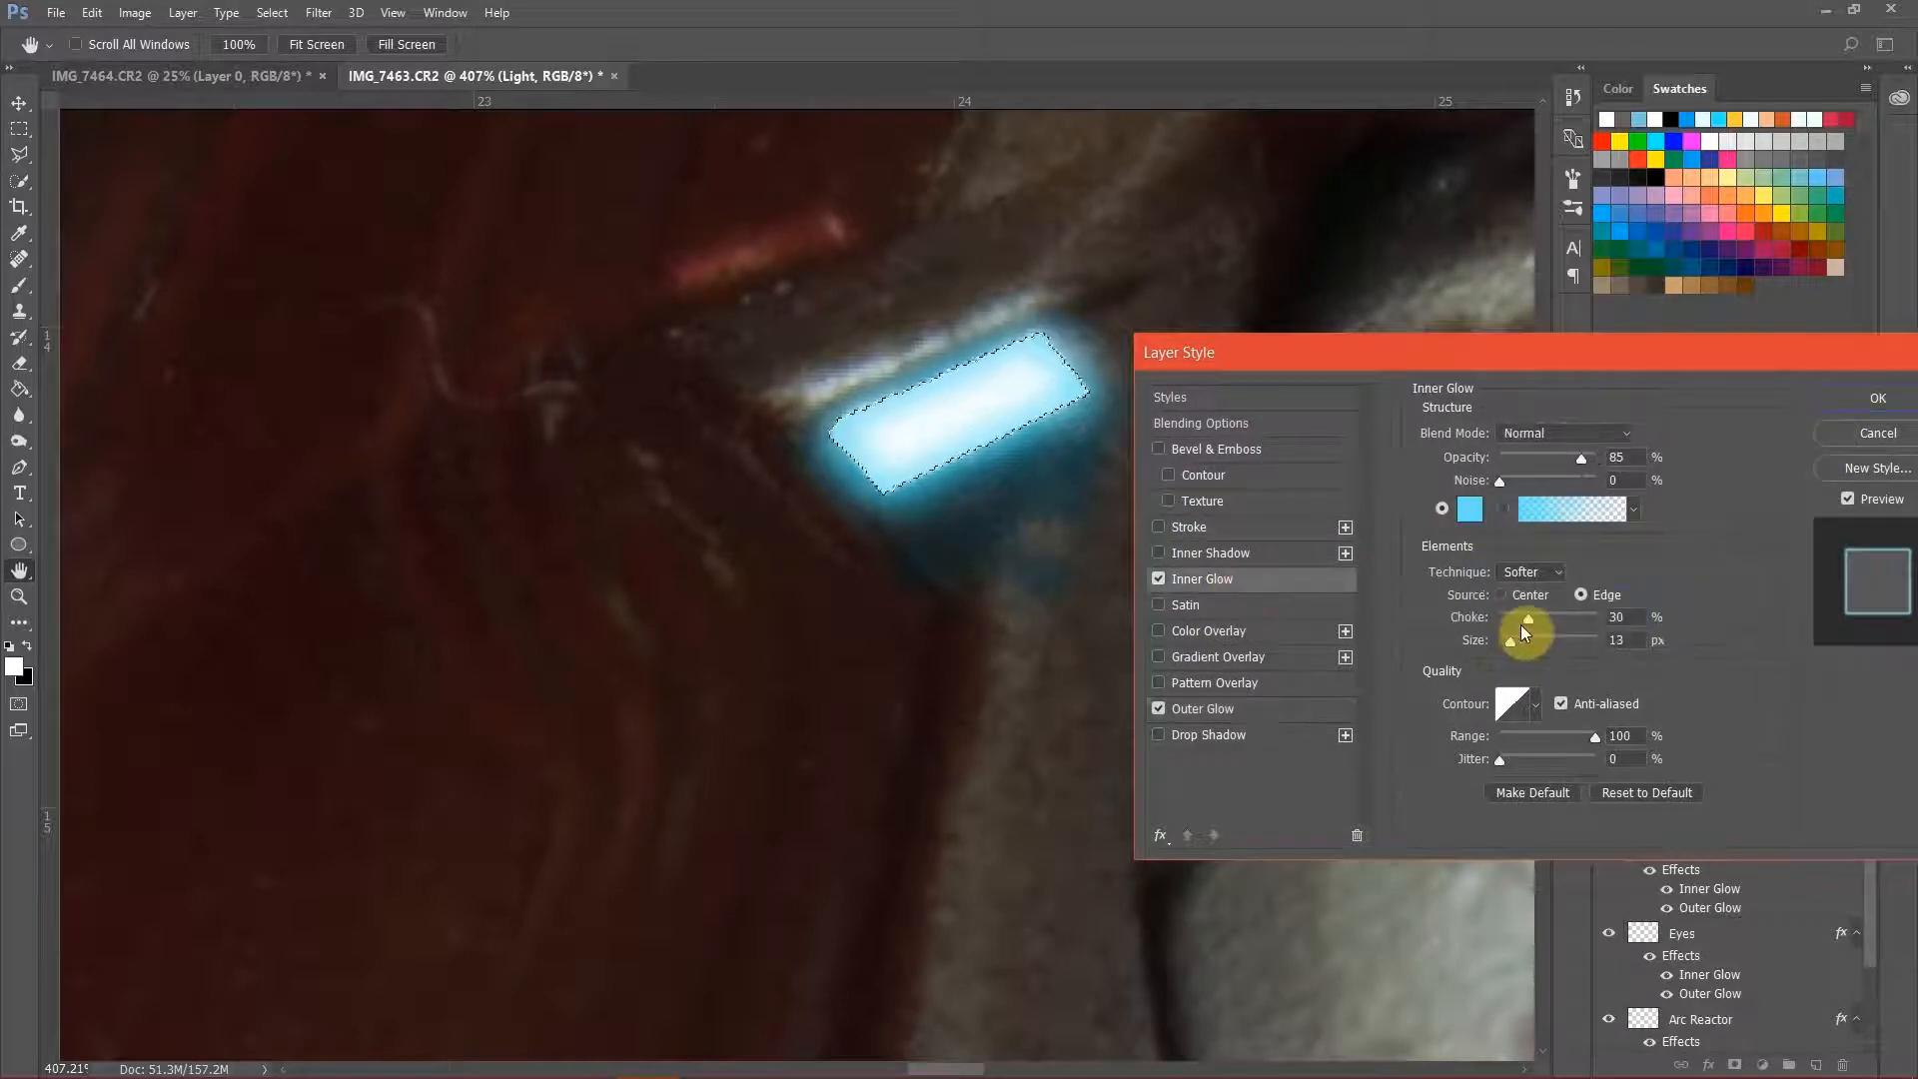
{"action": "mouse_move", "coordinate": [1520, 623]}
{"action": "left_mouse_down"}
{"action": "mouse_move", "coordinate": [1508, 642]}
{"action": "mouse_move", "coordinate": [1527, 619]}
{"action": "left_mouse_up"}
{"action": "left_click", "coordinate": [1877, 398]}
{"action": "left_click", "coordinate": [19, 129]}
{"action": "left_click", "coordinate": [640, 342]}
Step: Soften the edges of the glowing shoulder light on the Light layer with the Blur tool
{"action": "scroll", "coordinate": [659, 345], "scroll_direction": "down", "scroll_amount": 3}
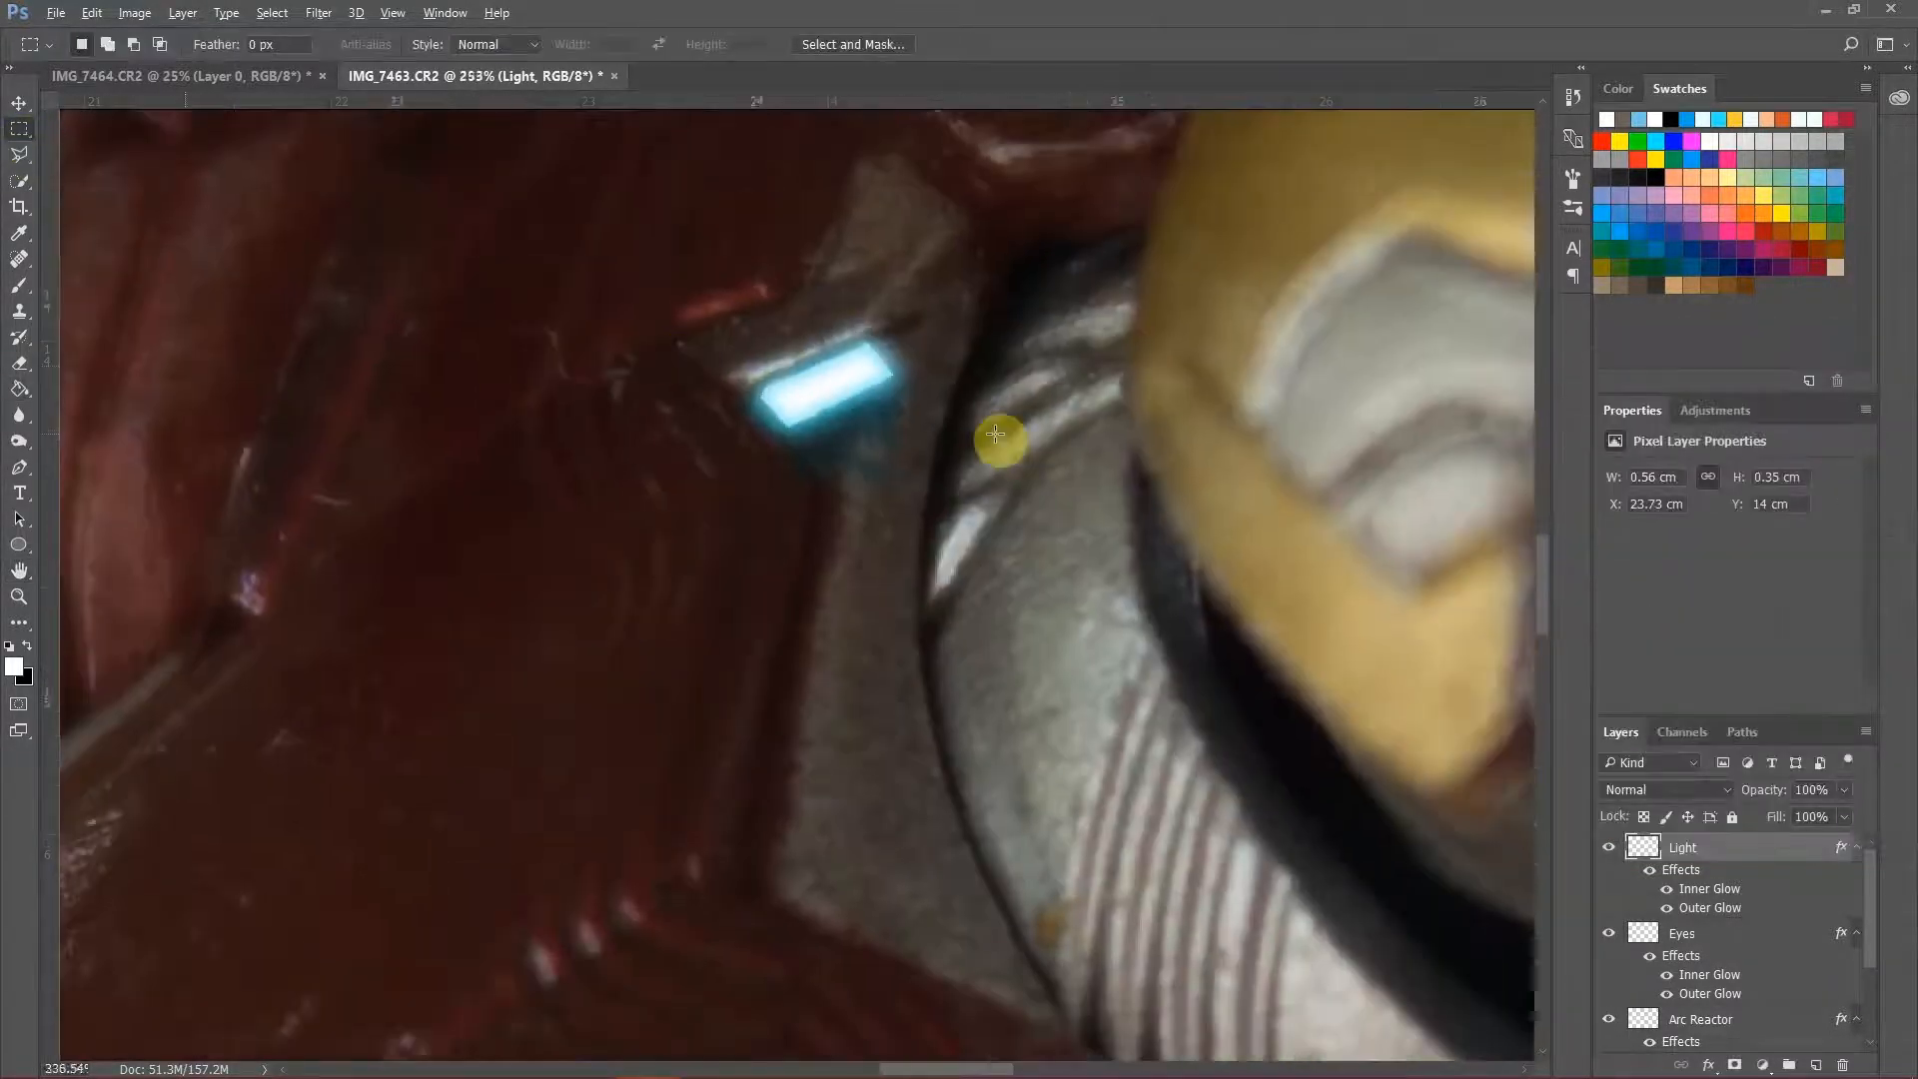
{"action": "scroll", "coordinate": [910, 399], "scroll_direction": "up", "scroll_amount": 6}
{"action": "left_click", "coordinate": [19, 414]}
{"action": "mouse_move", "coordinate": [392, 446]}
{"action": "left_mouse_down"}
{"action": "mouse_move", "coordinate": [856, 399]}
{"action": "mouse_move", "coordinate": [523, 458]}
{"action": "mouse_move", "coordinate": [505, 518]}
{"action": "left_mouse_up"}
{"action": "scroll", "coordinate": [911, 365], "scroll_direction": "down", "scroll_amount": 3}
{"action": "scroll", "coordinate": [910, 365], "scroll_direction": "down", "scroll_amount": 8}
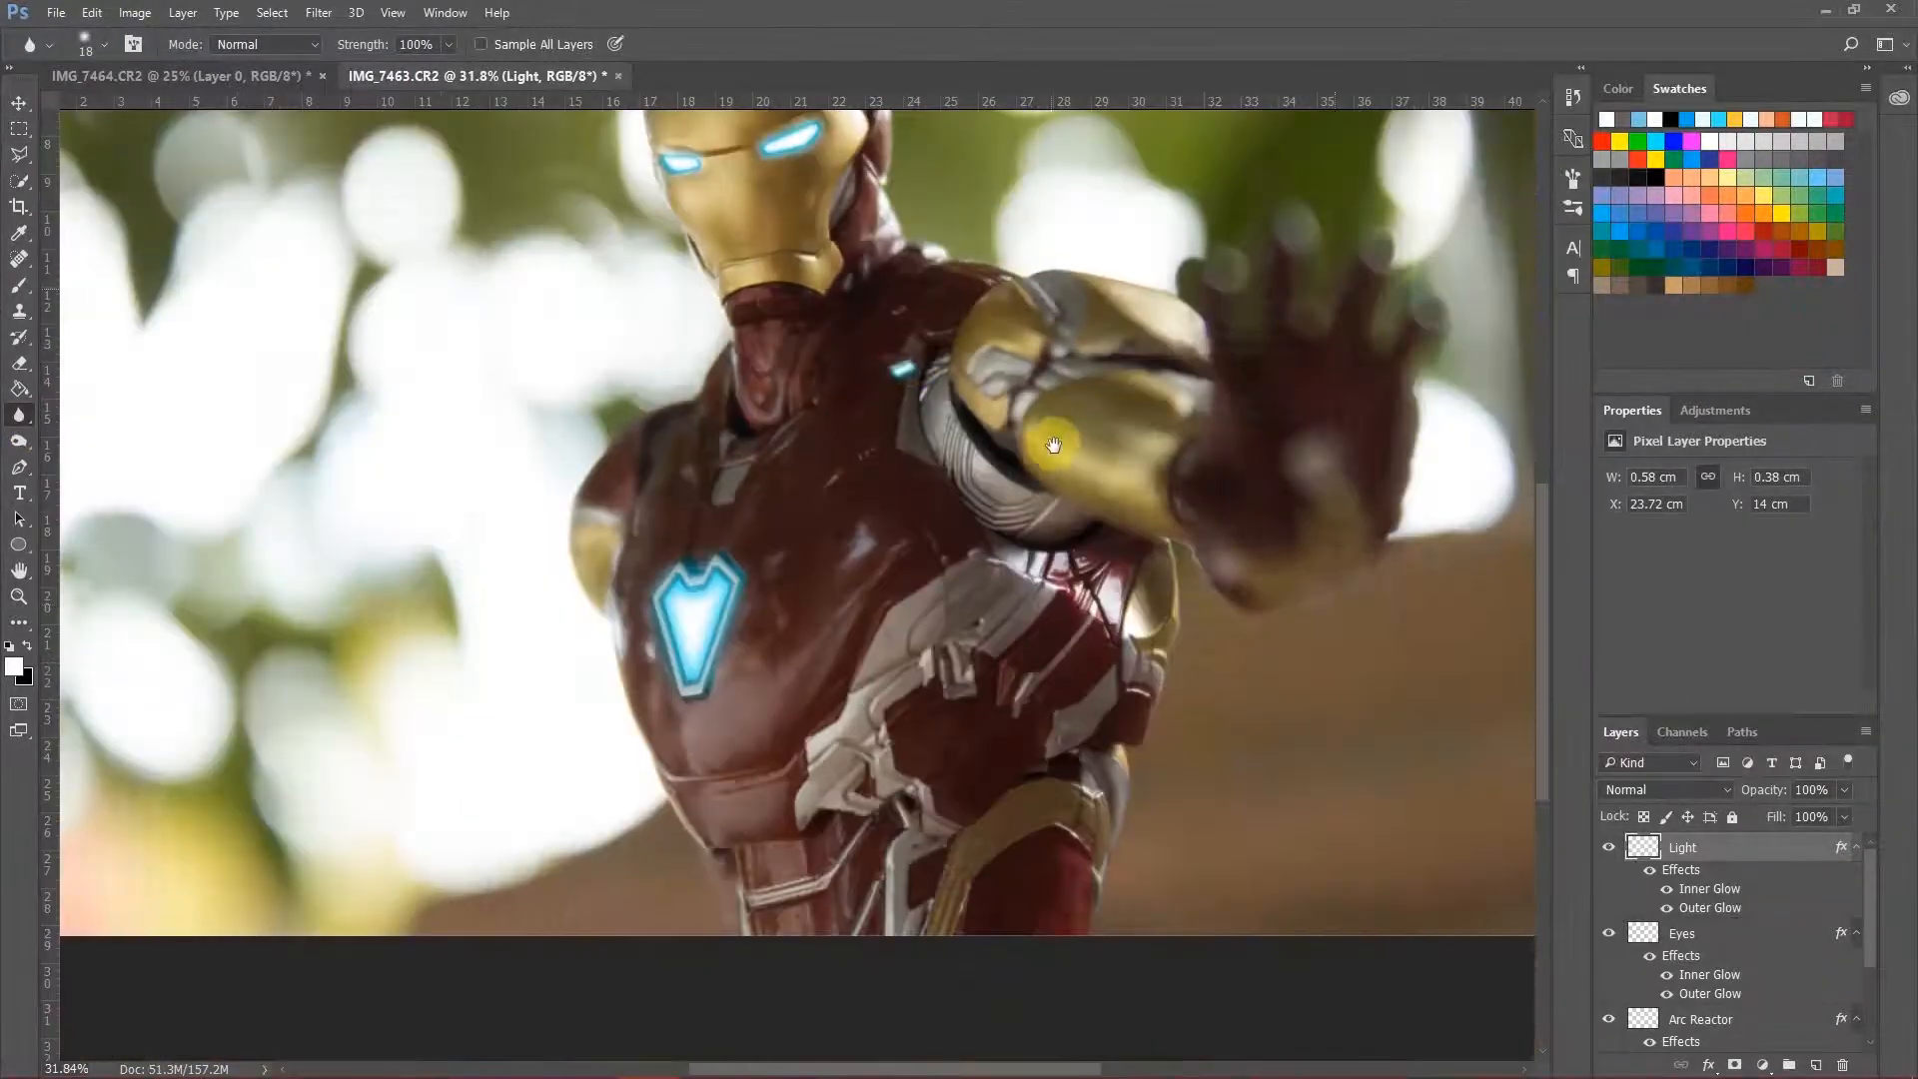
Step: Create a new layer named Hand Repulsor above the Light layer for the palm of the raised hand
{"action": "scroll", "coordinate": [922, 440], "scroll_direction": "up", "scroll_amount": 7}
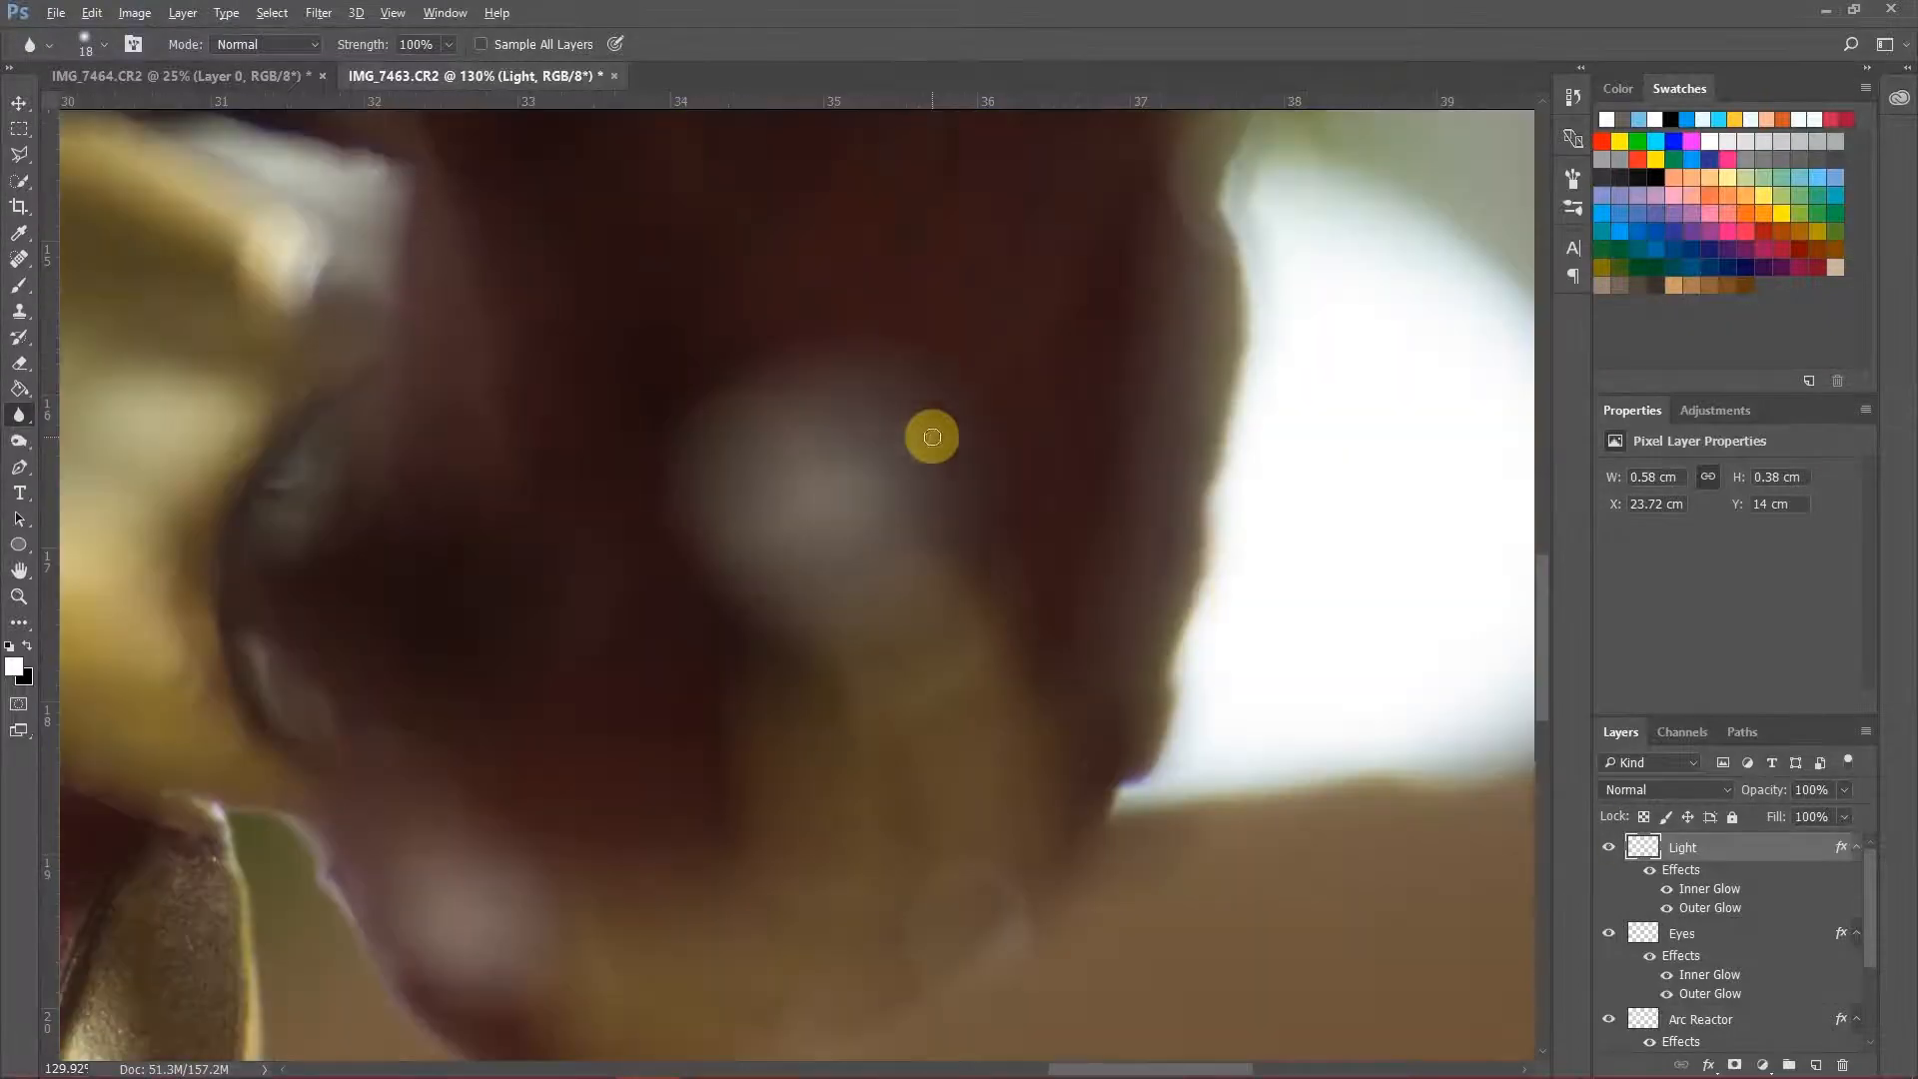
{"action": "left_click", "coordinate": [1816, 1065]}
{"action": "double_click", "coordinate": [1696, 850]}
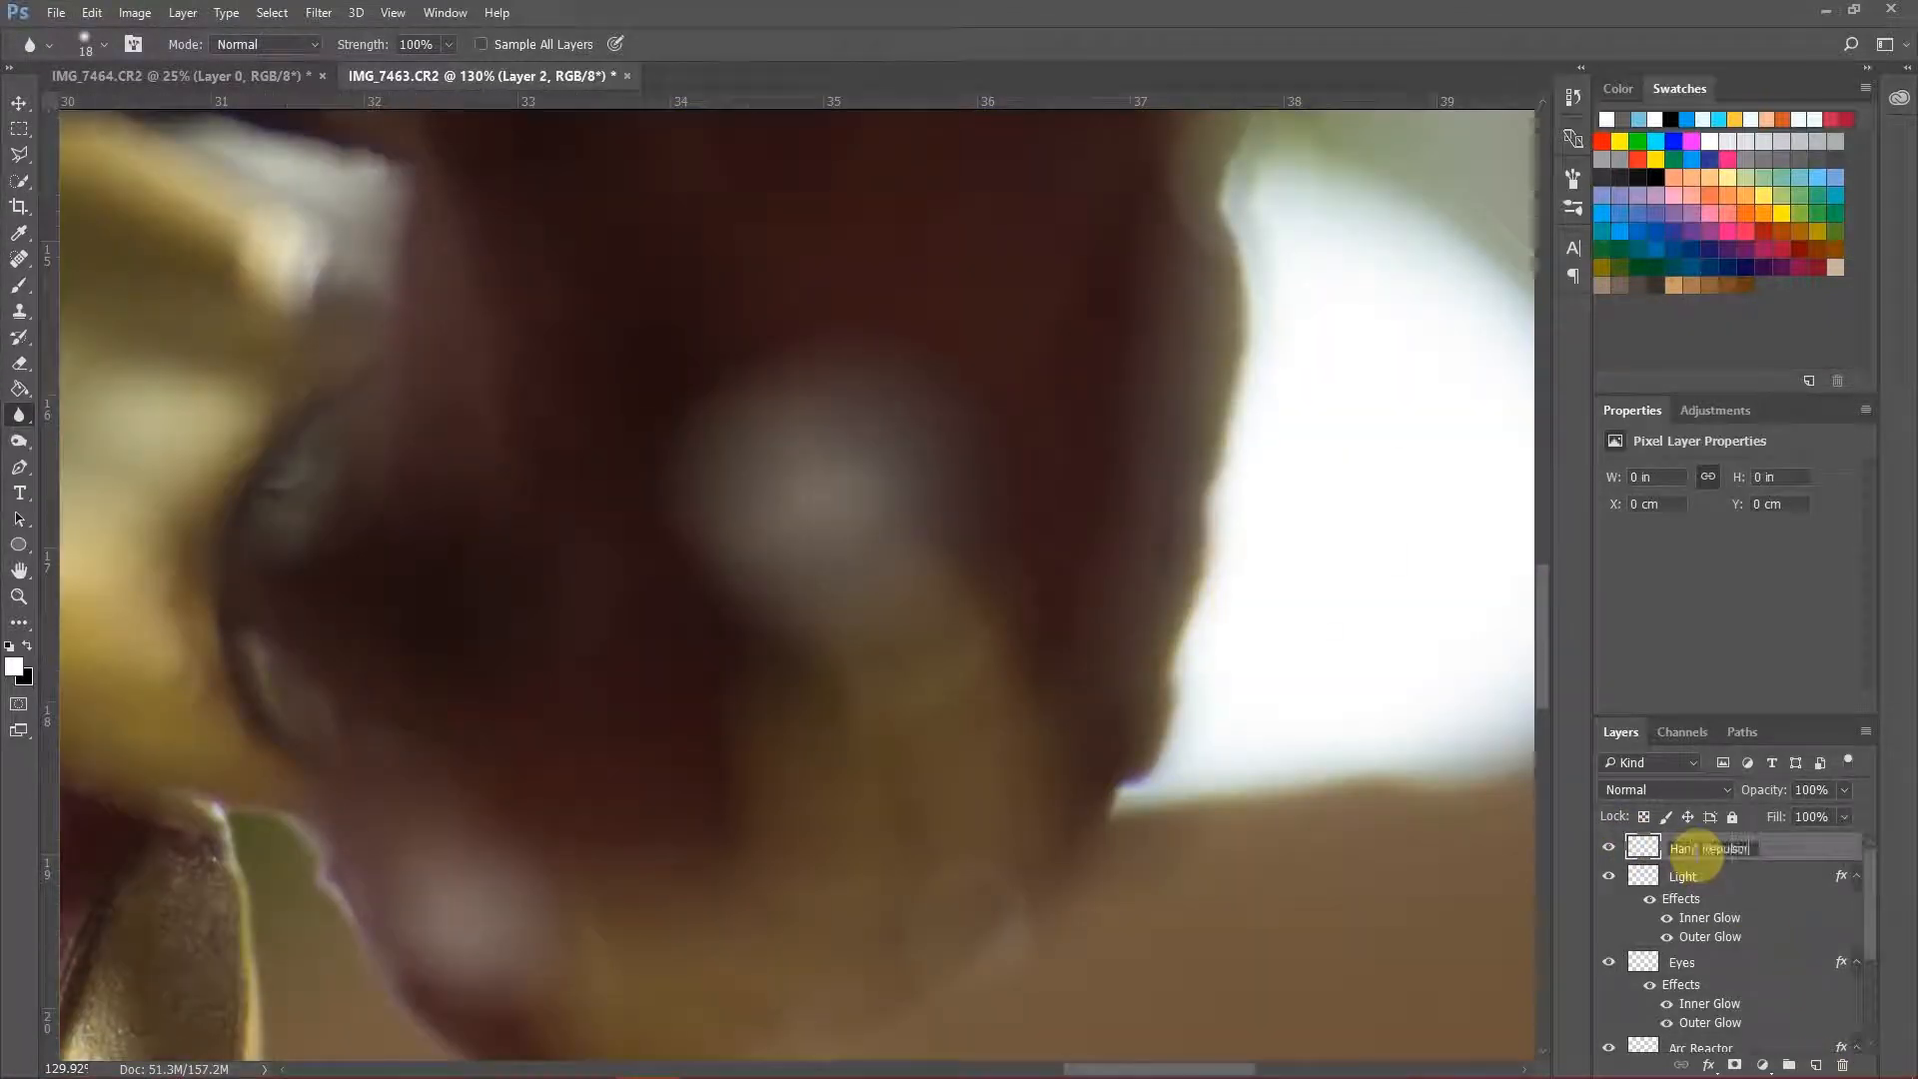
{"action": "type", "text": "Hand Repulsor"}
{"action": "left_click", "coordinate": [1807, 850]}
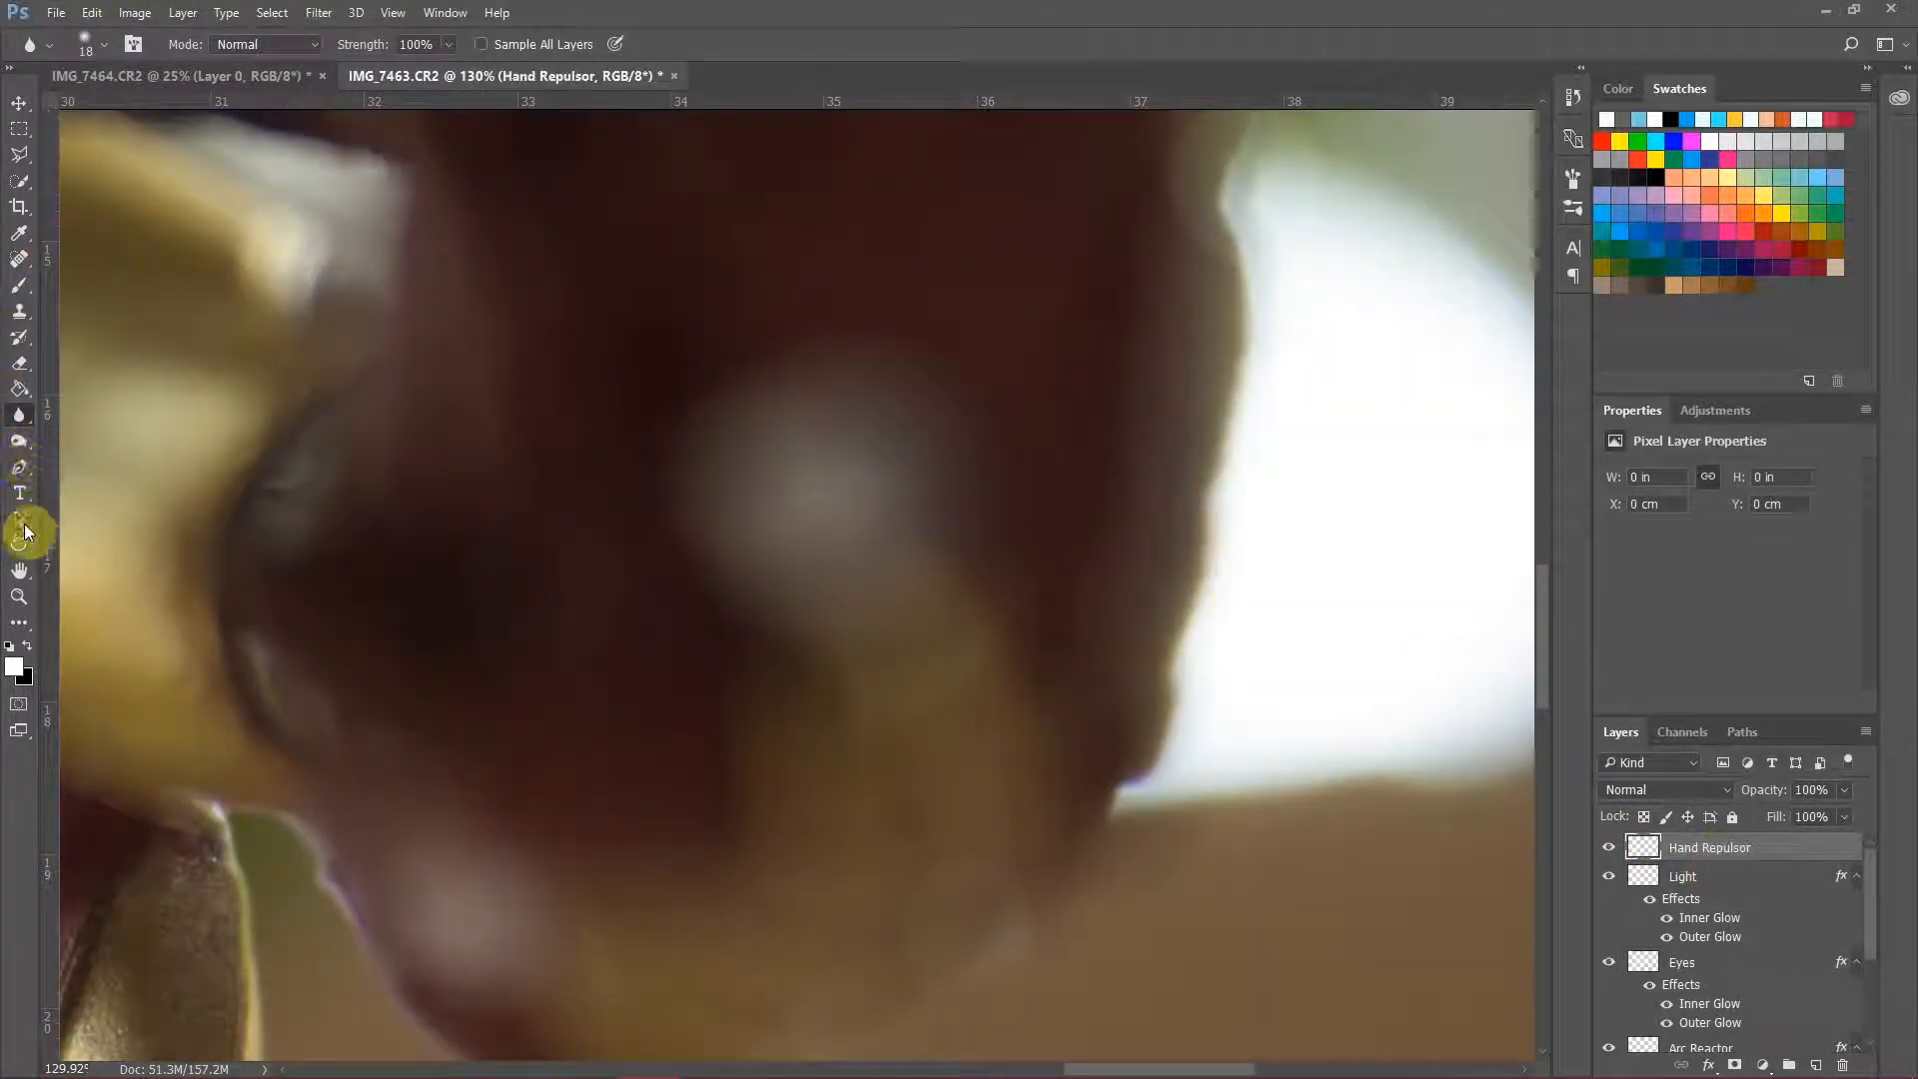
Step: Draw a white oval about 2.2 cm wide over the pale palm spot with the Ellipse tool
{"action": "left_click", "coordinate": [24, 537]}
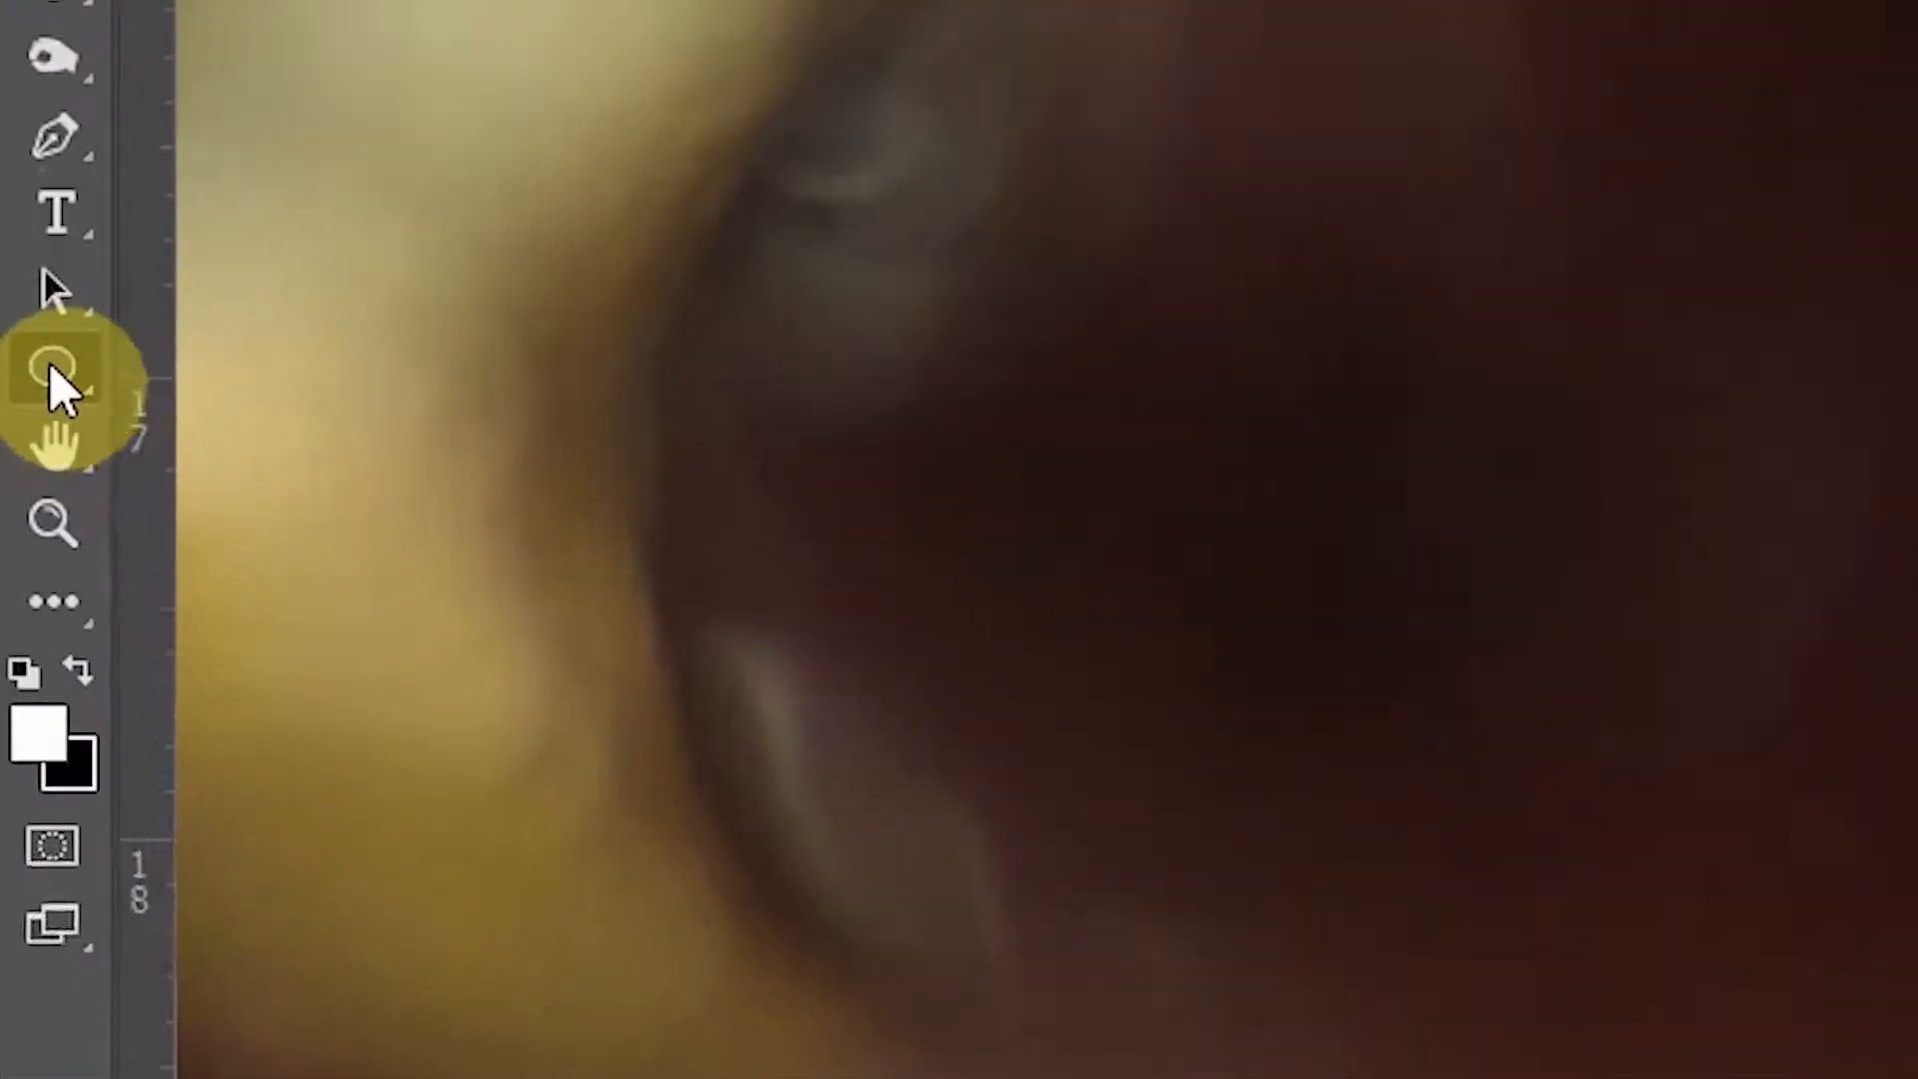
{"action": "right_click", "coordinate": [18, 548]}
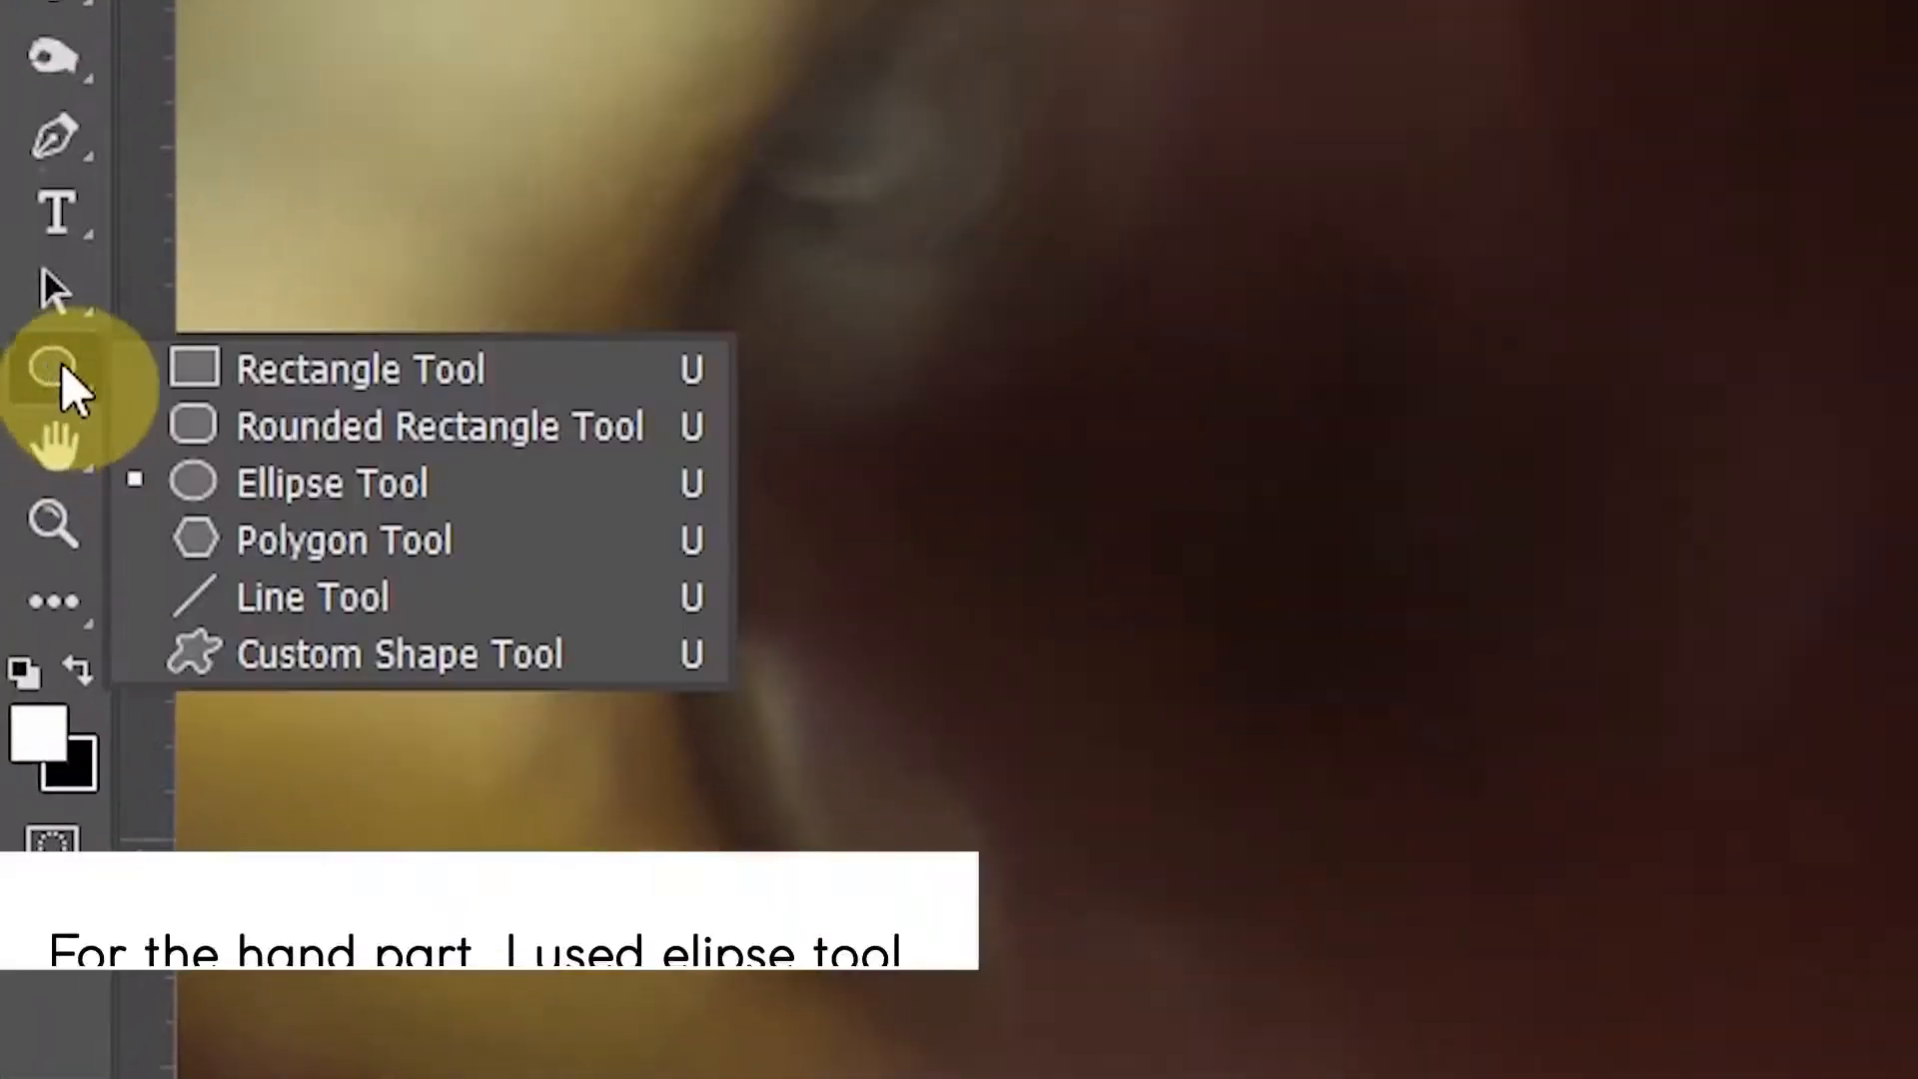
{"action": "left_click", "coordinate": [270, 481]}
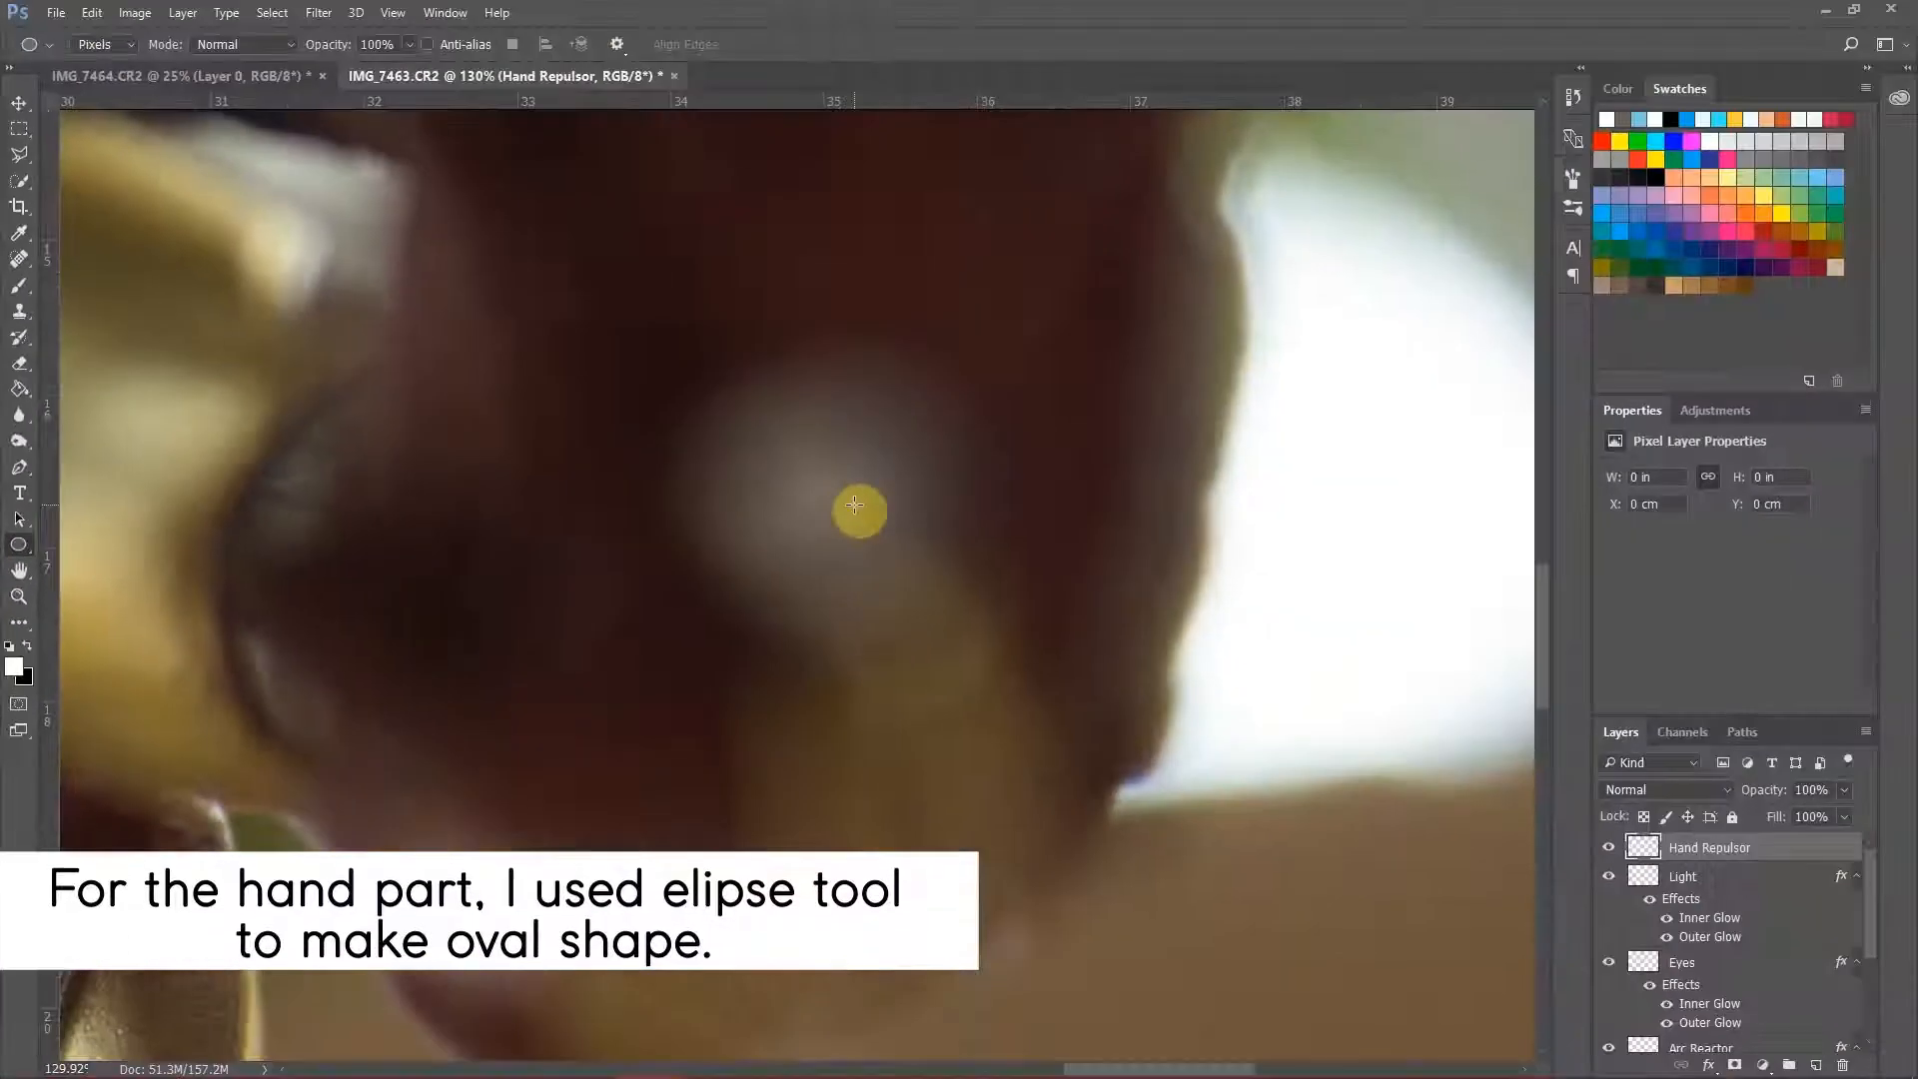
{"action": "left_click_drag", "start_coordinate": [855, 496], "coordinate": [1021, 628]}
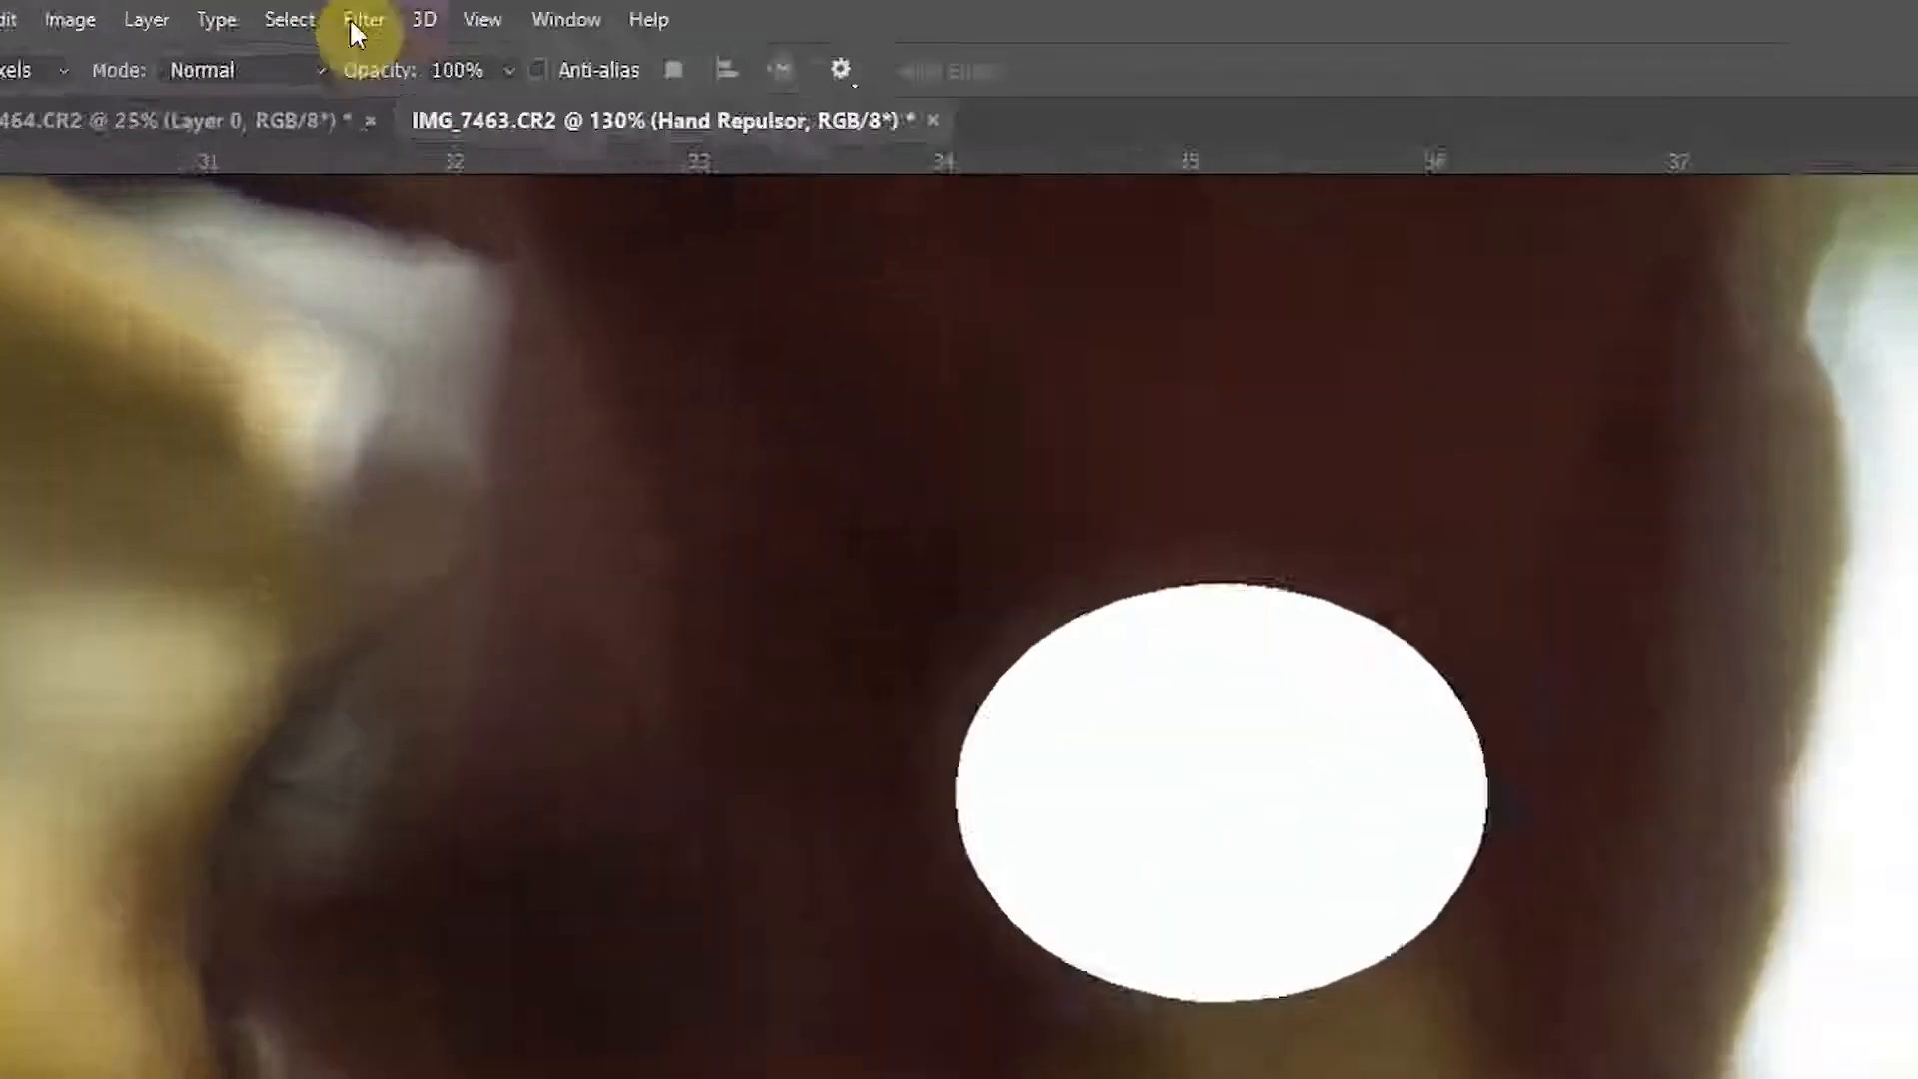
Step: Apply a Gaussian Blur with a 36-pixel radius to the white oval on the Hand Repulsor layer
{"action": "left_click", "coordinate": [319, 12]}
{"action": "mouse_move", "coordinate": [844, 879]}
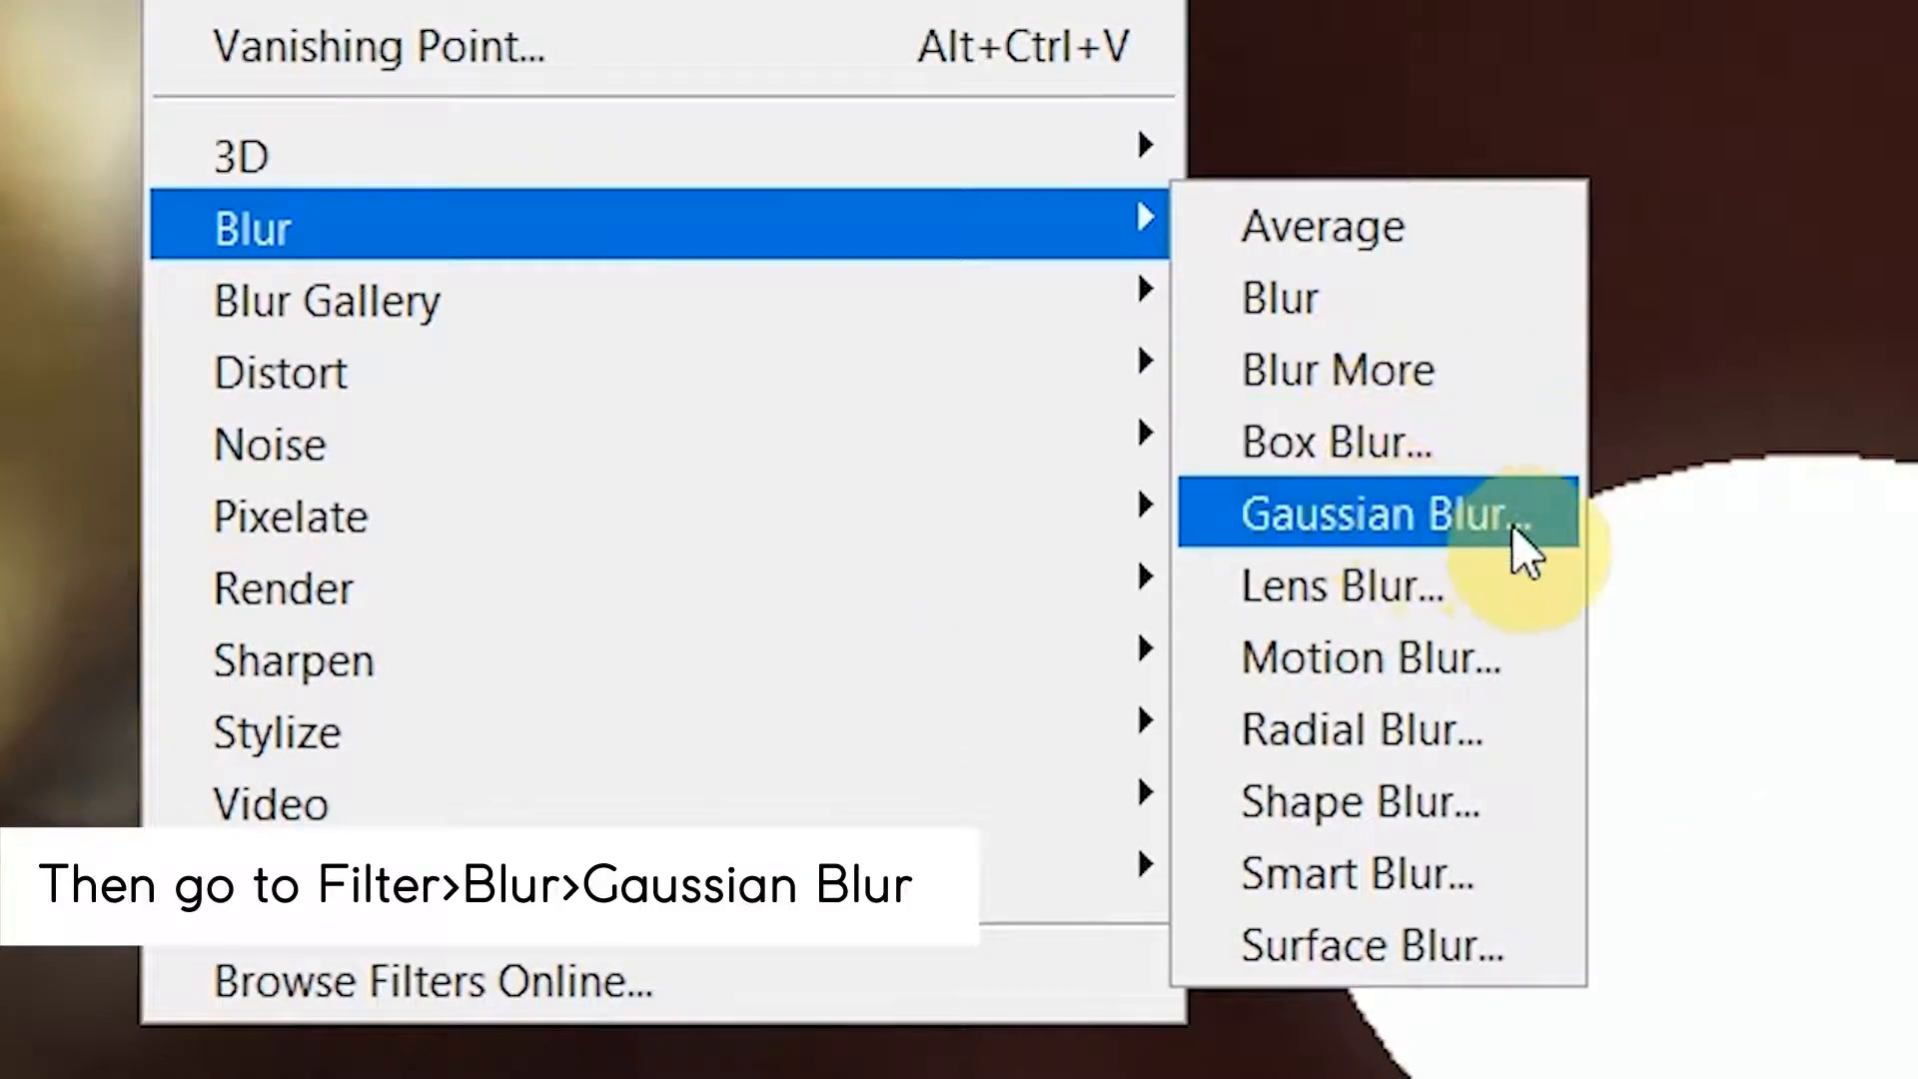
{"action": "left_click", "coordinate": [1524, 549]}
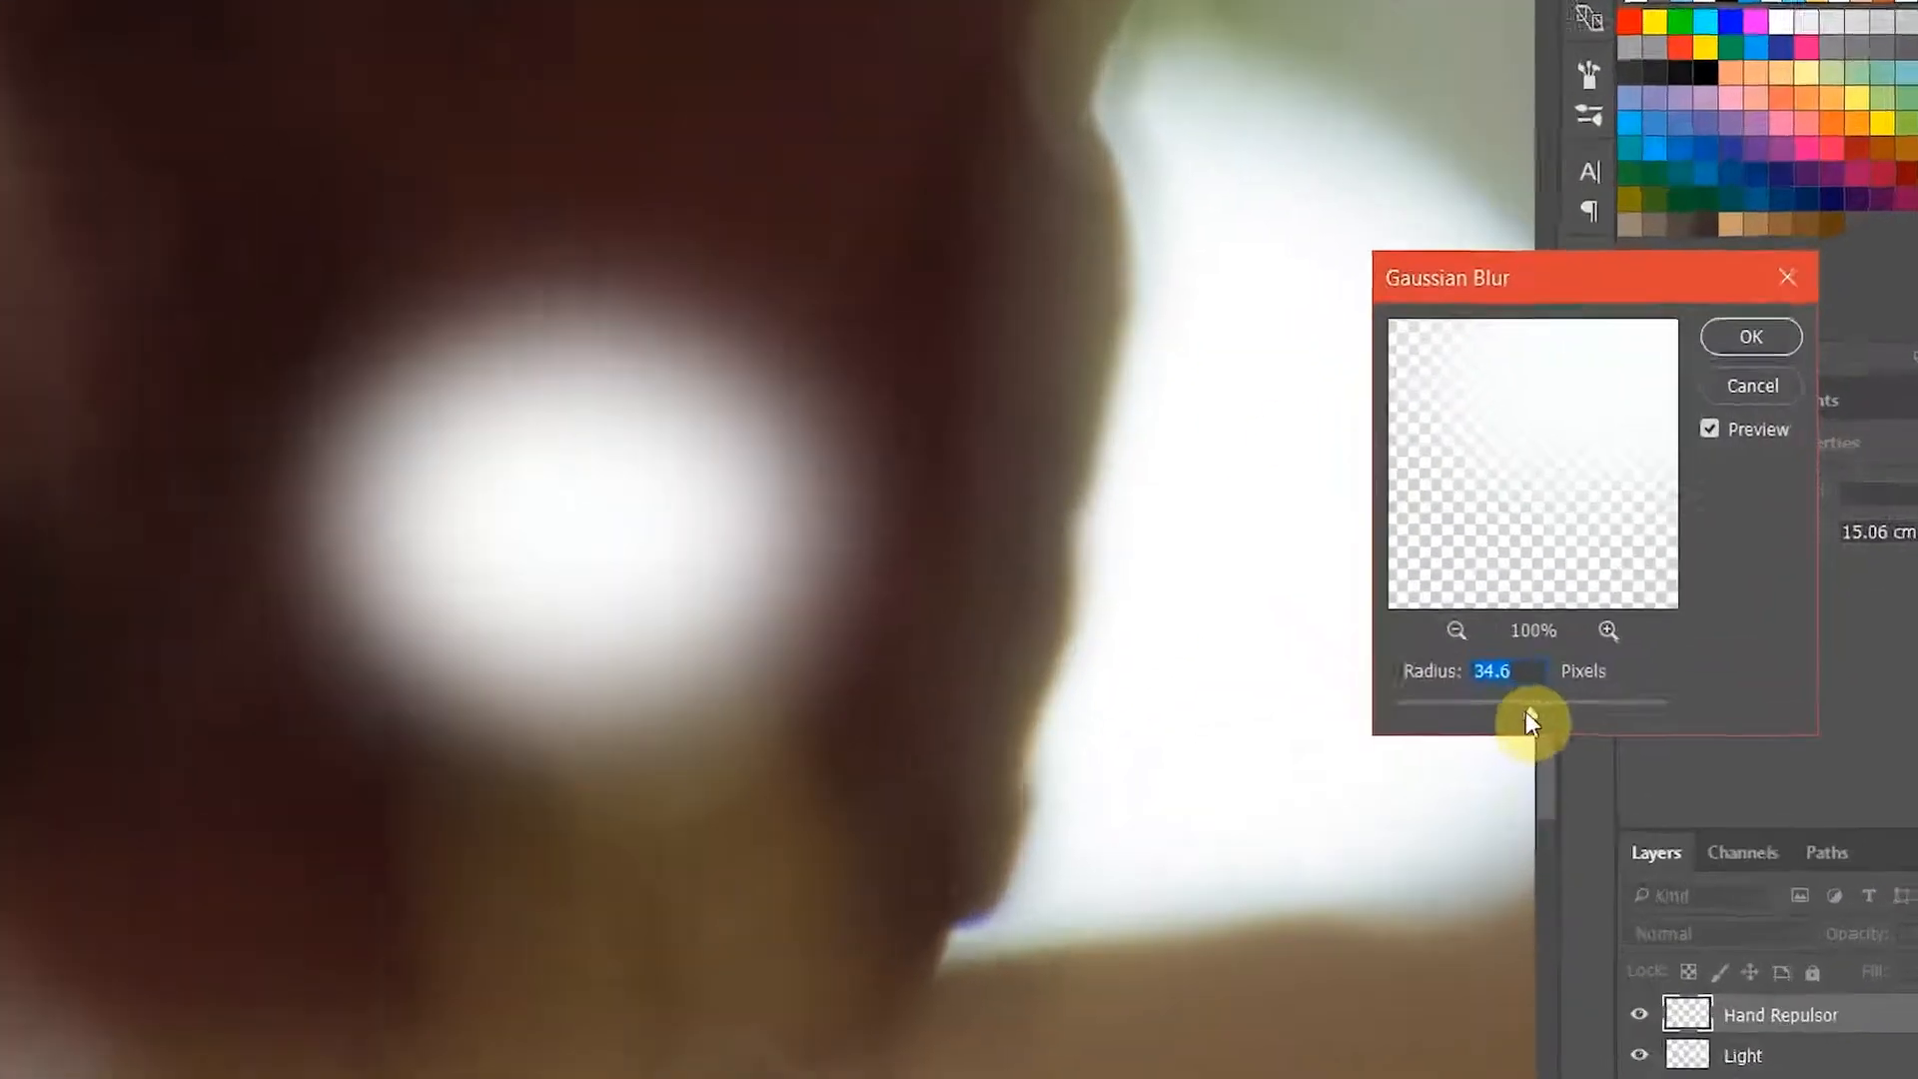
{"action": "left_click_drag", "start_coordinate": [1531, 633], "coordinate": [1483, 632]}
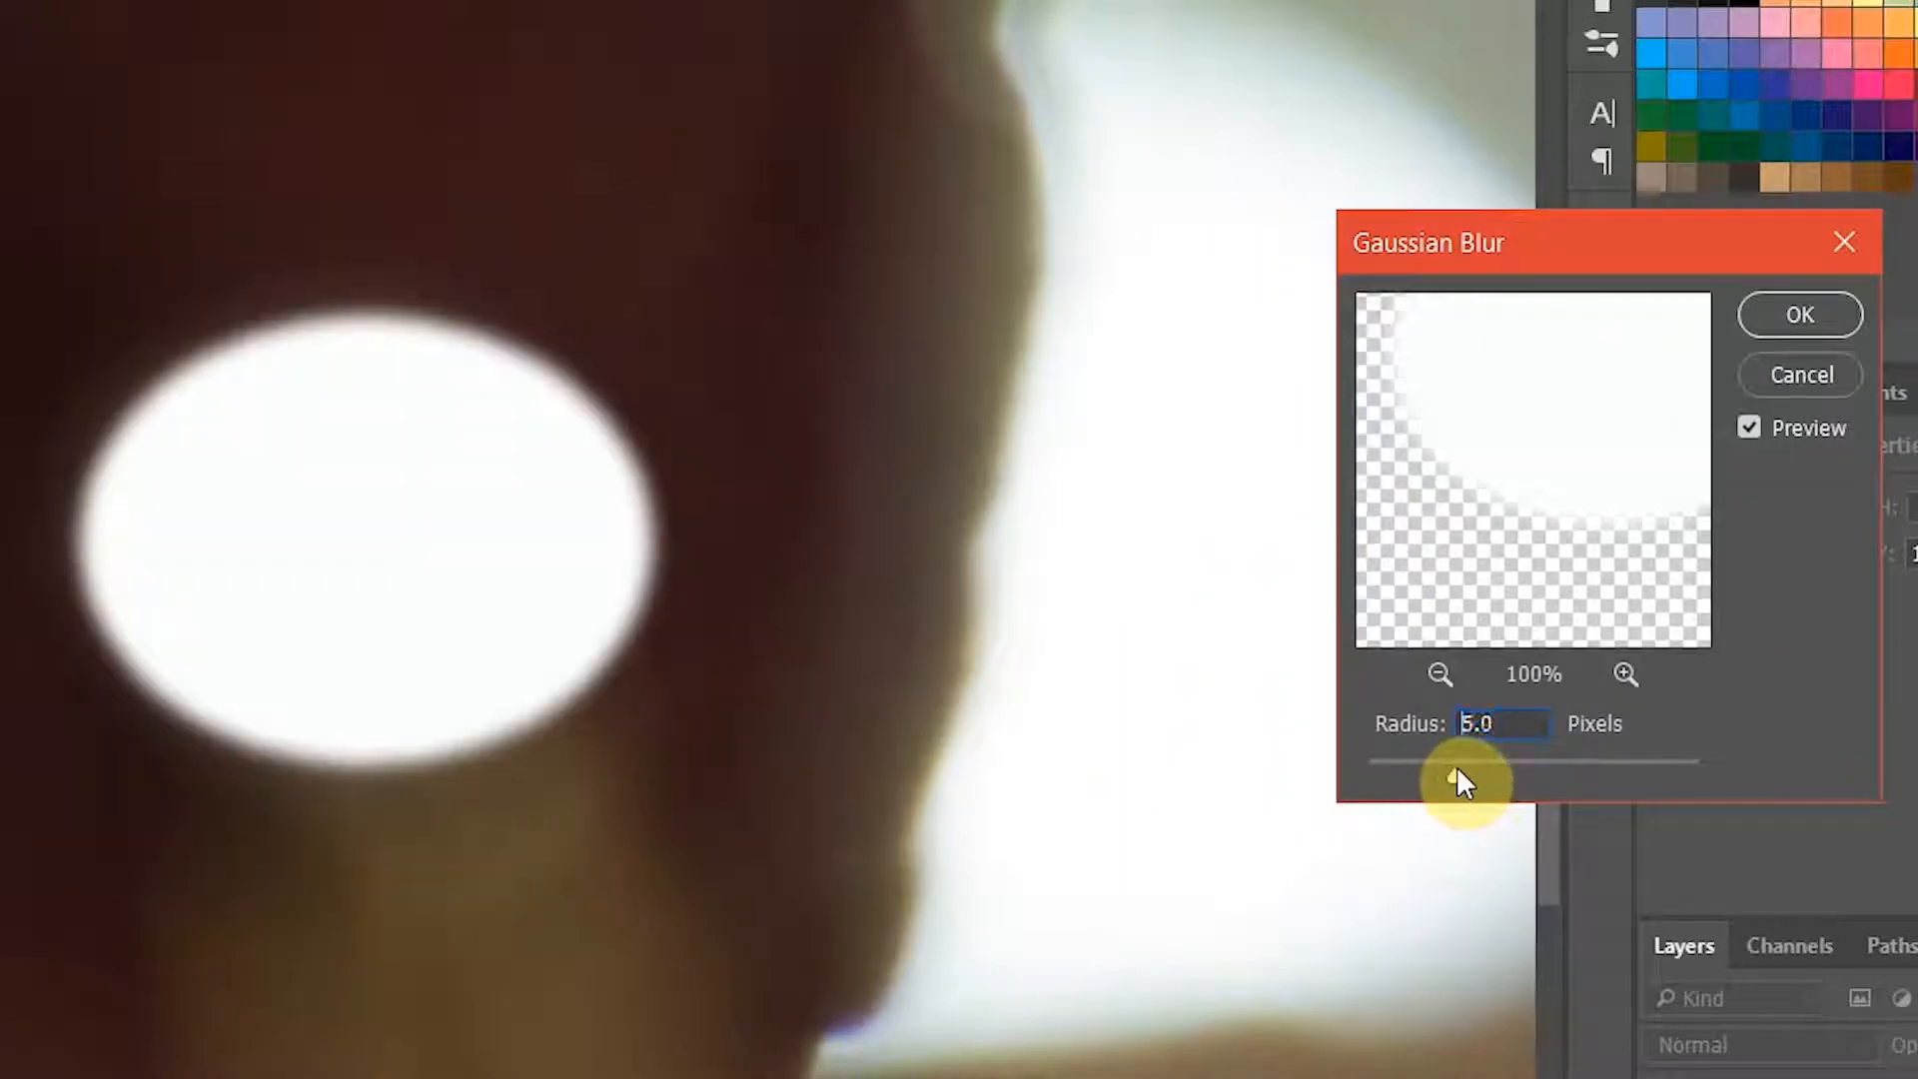
{"action": "left_click_drag", "start_coordinate": [1456, 767], "coordinate": [1531, 775]}
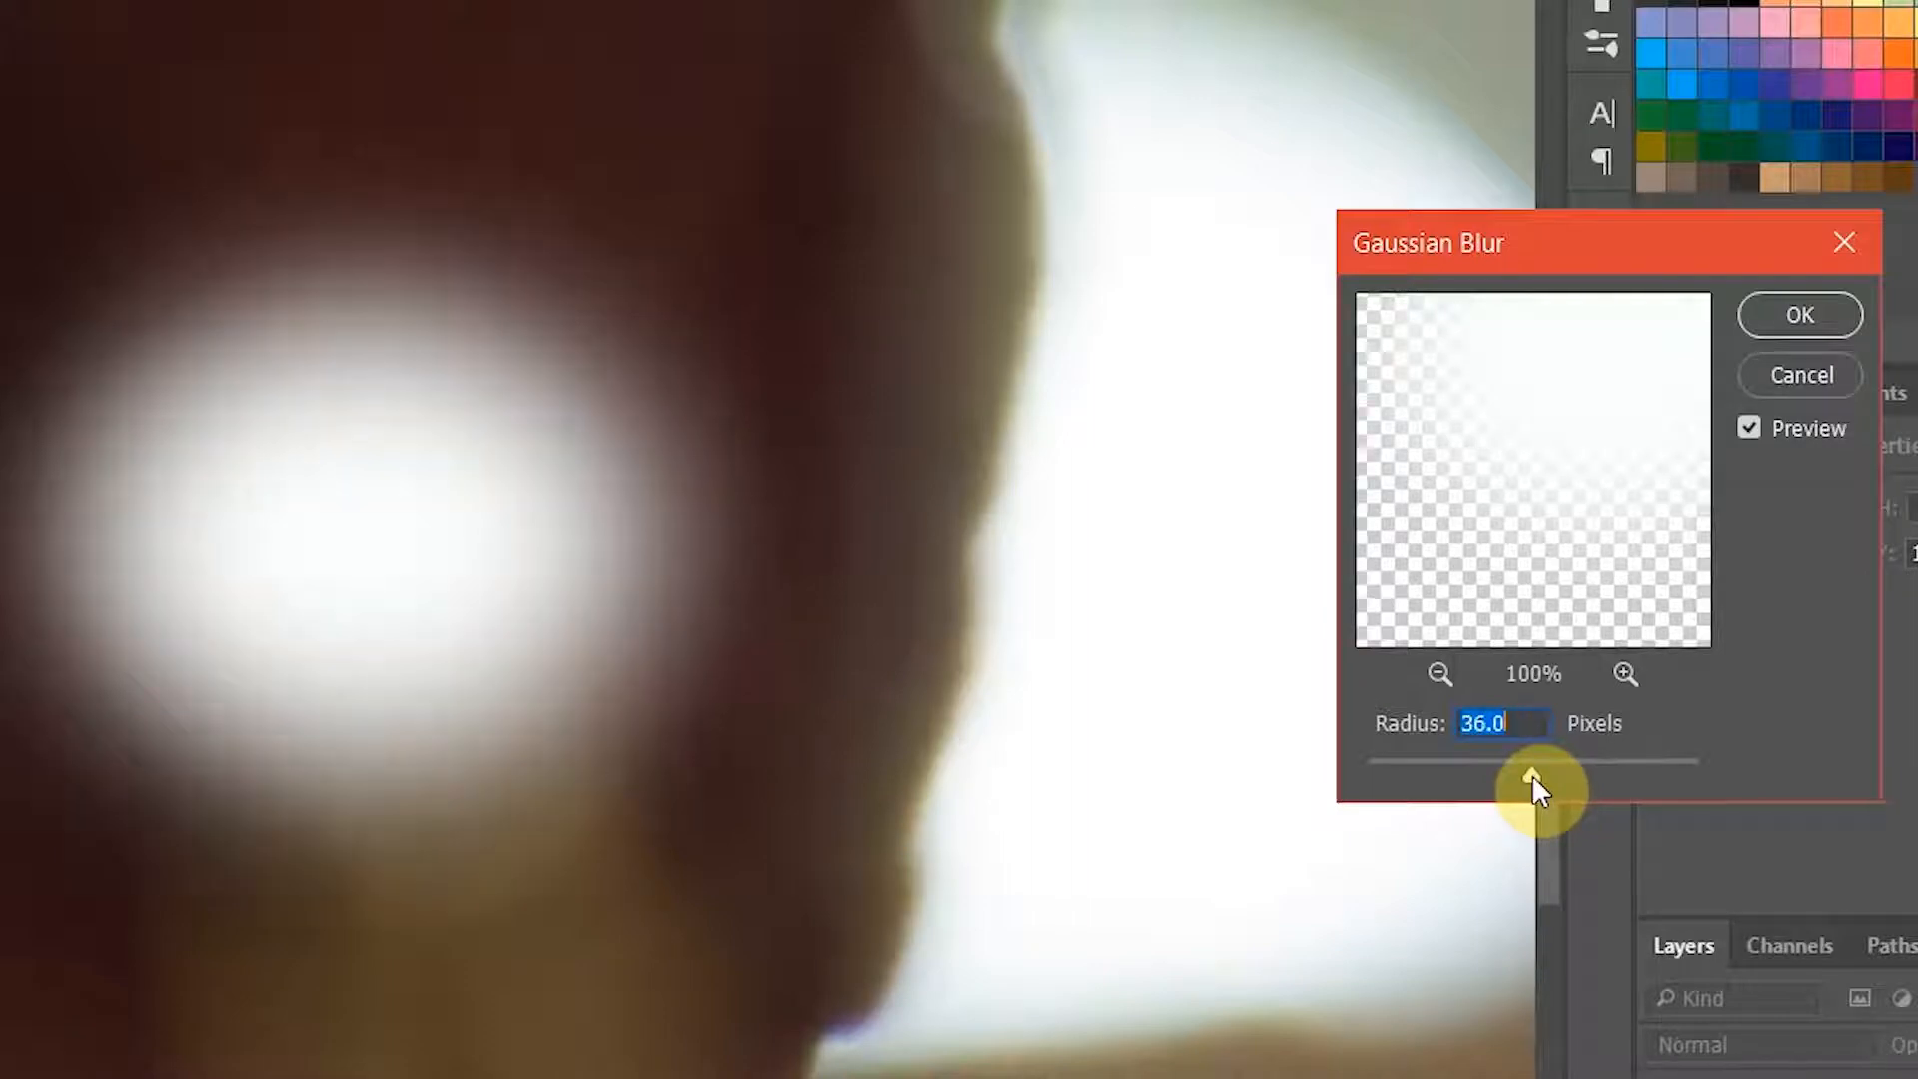
{"action": "left_click", "coordinate": [1765, 425]}
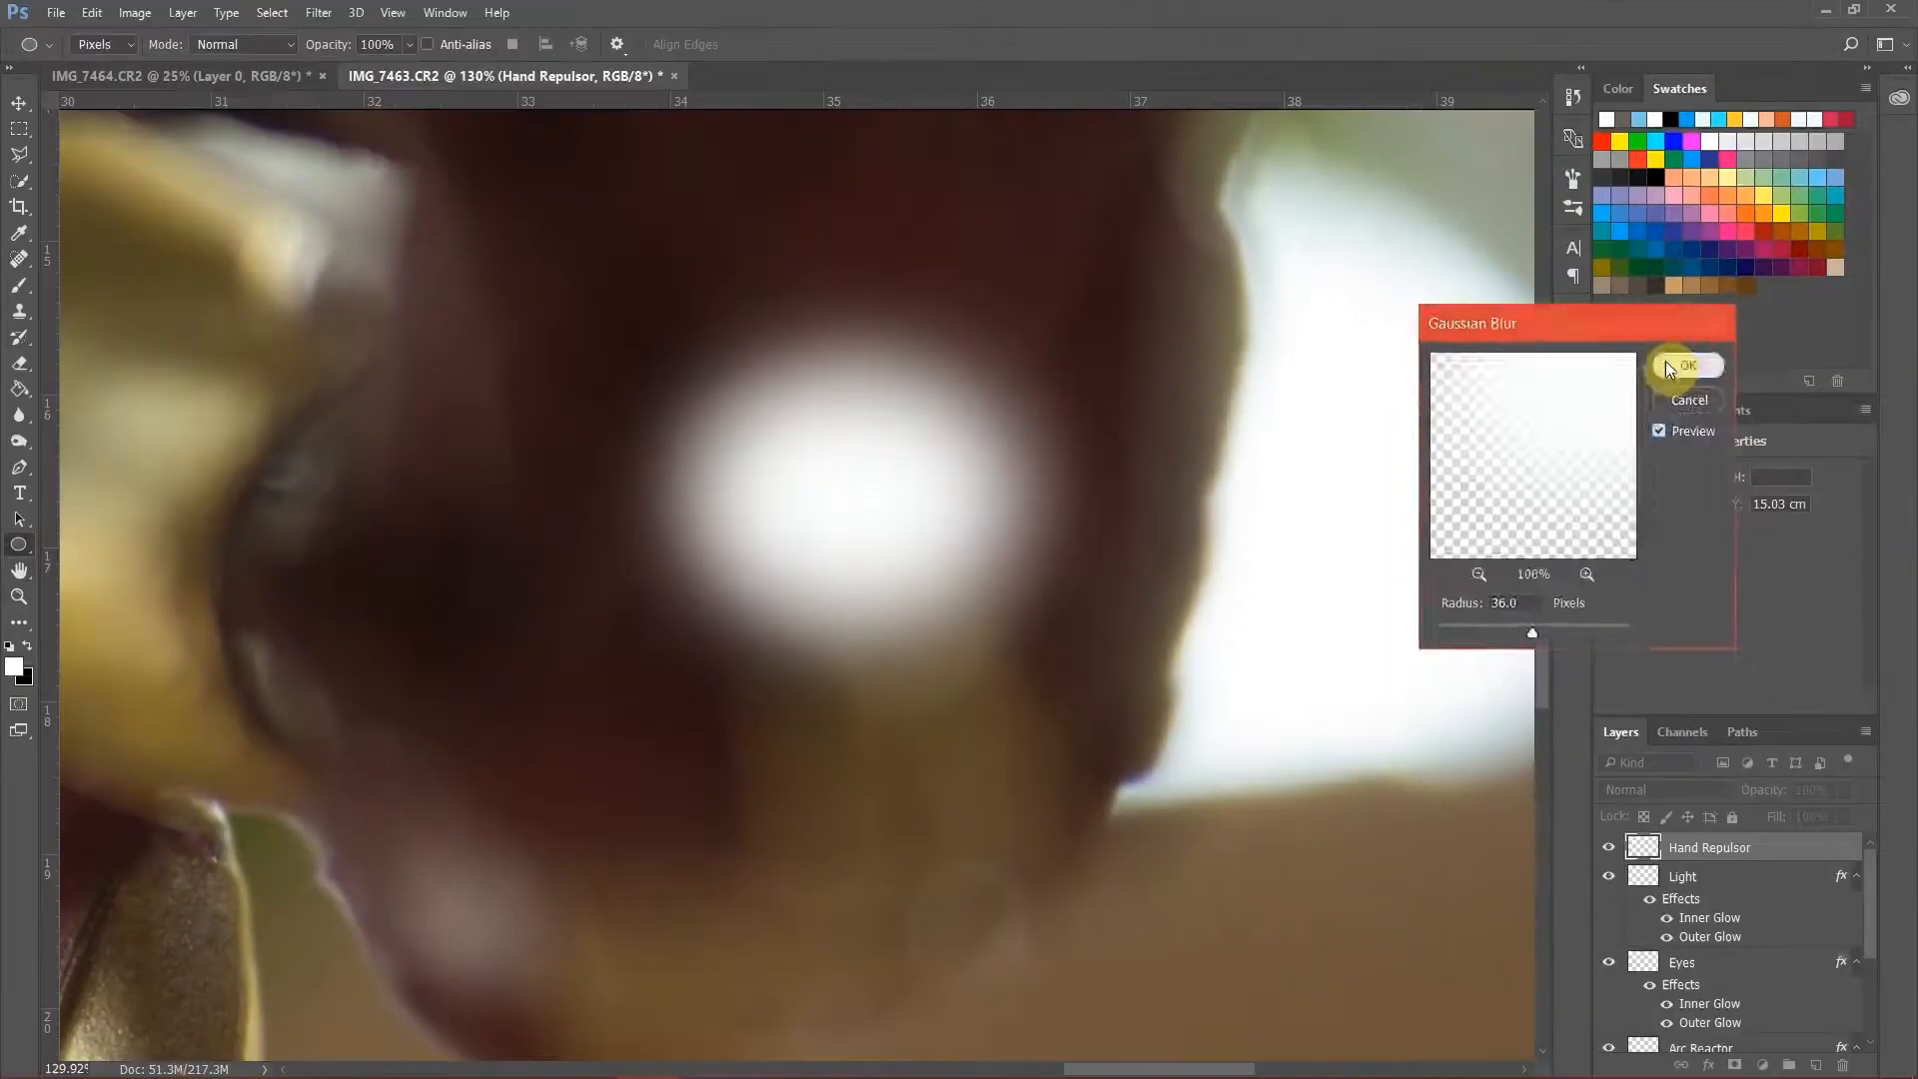
{"action": "left_click", "coordinate": [1800, 315]}
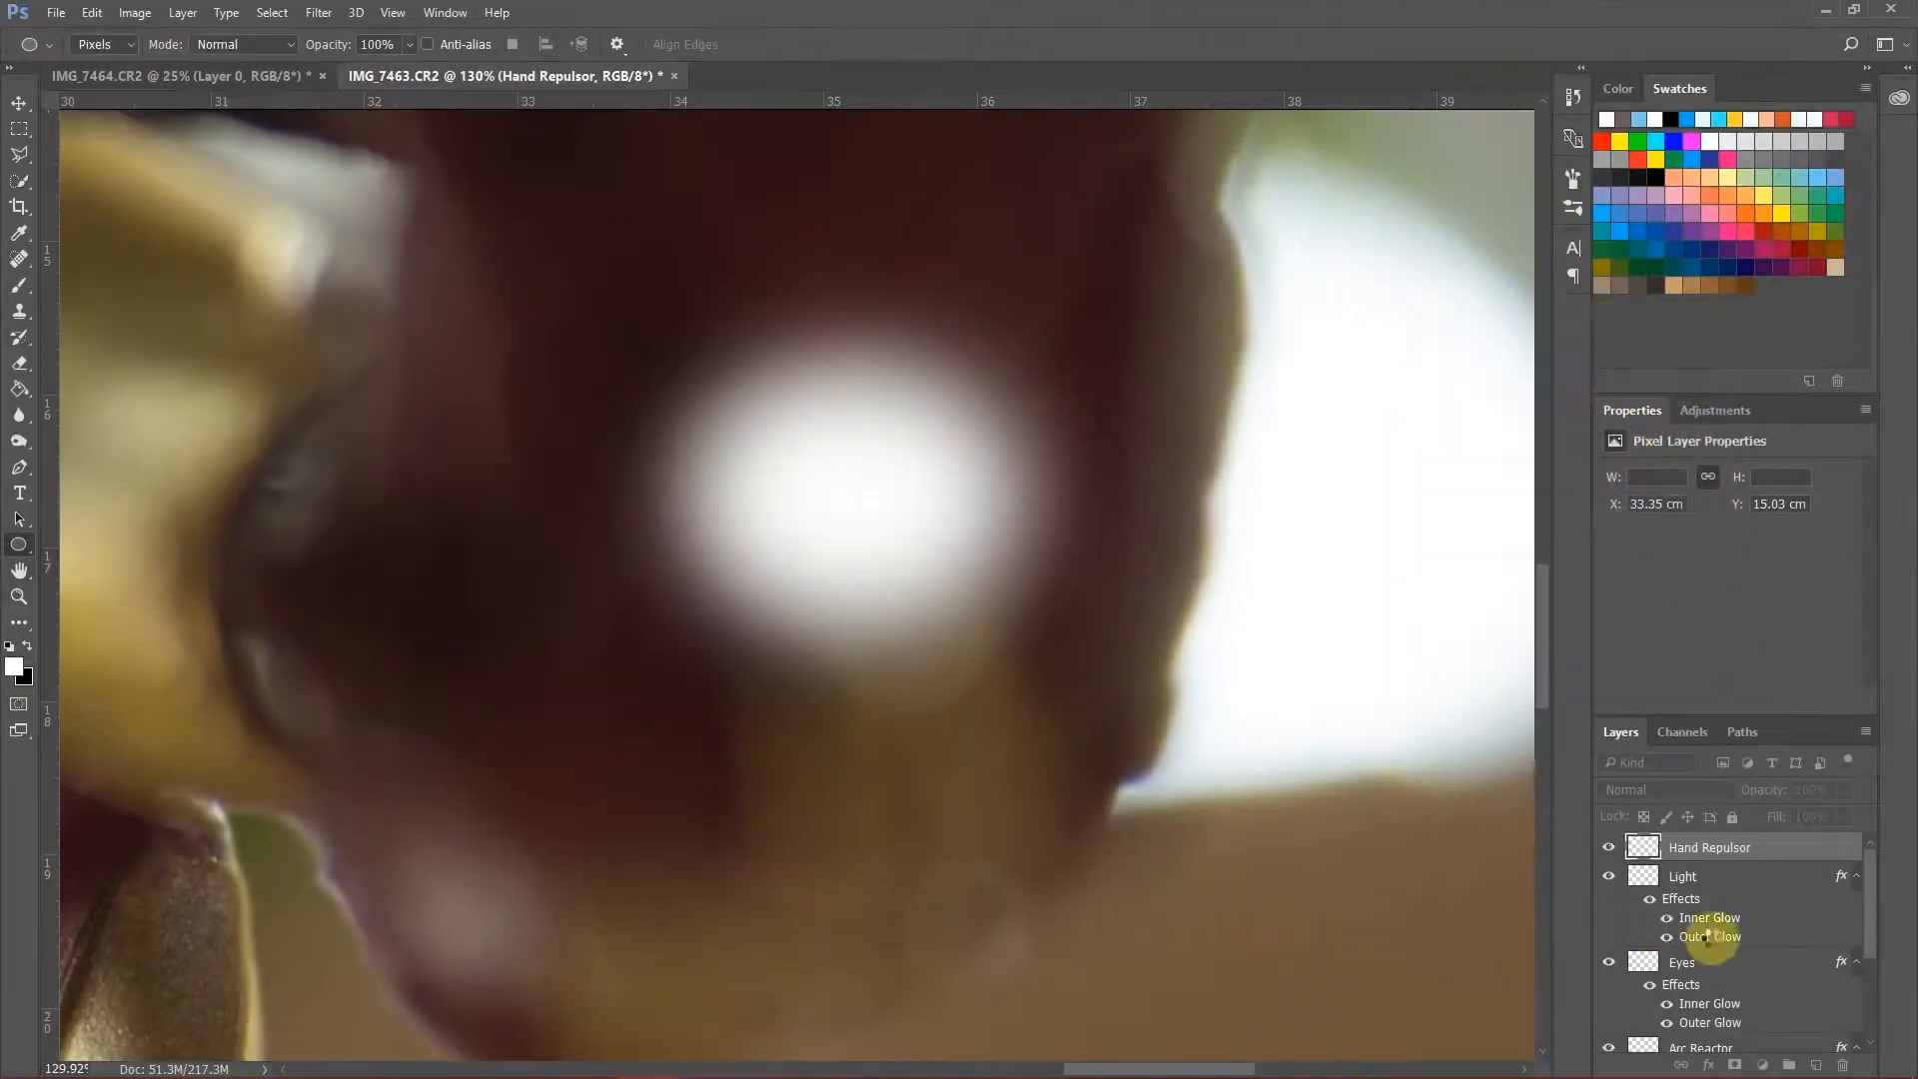
Step: Enable Outer Glow and Inner Glow in the Hand Repulsor layer's style
{"action": "double_click", "coordinate": [1798, 847]}
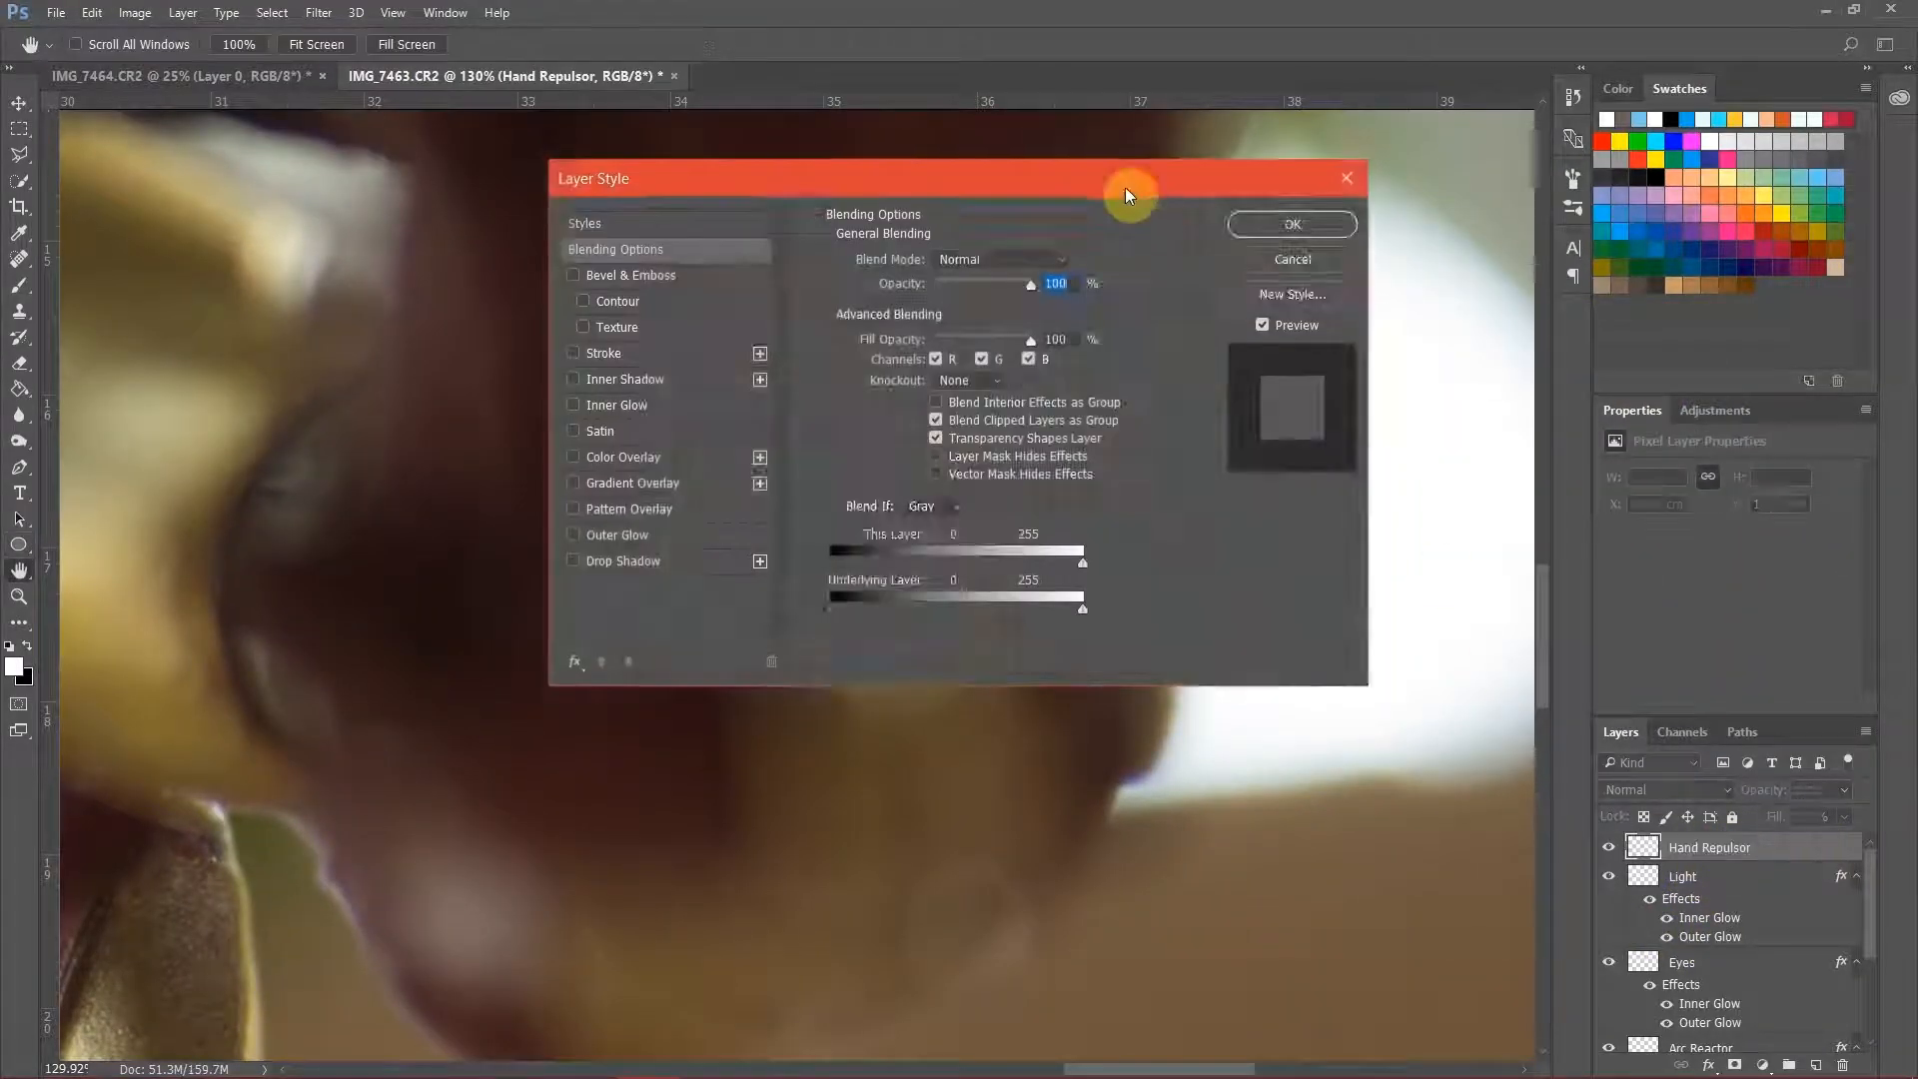
{"action": "left_click_drag", "start_coordinate": [1125, 187], "coordinate": [1662, 358]}
{"action": "left_click", "coordinate": [1098, 694]}
{"action": "left_click", "coordinate": [1098, 564]}
Step: Set the Hand Repulsor outer glow to 70% opacity, 1% spread and 122 px size
{"action": "left_click", "coordinate": [1141, 694]}
{"action": "left_click_drag", "start_coordinate": [1592, 578], "coordinate": [1539, 610]}
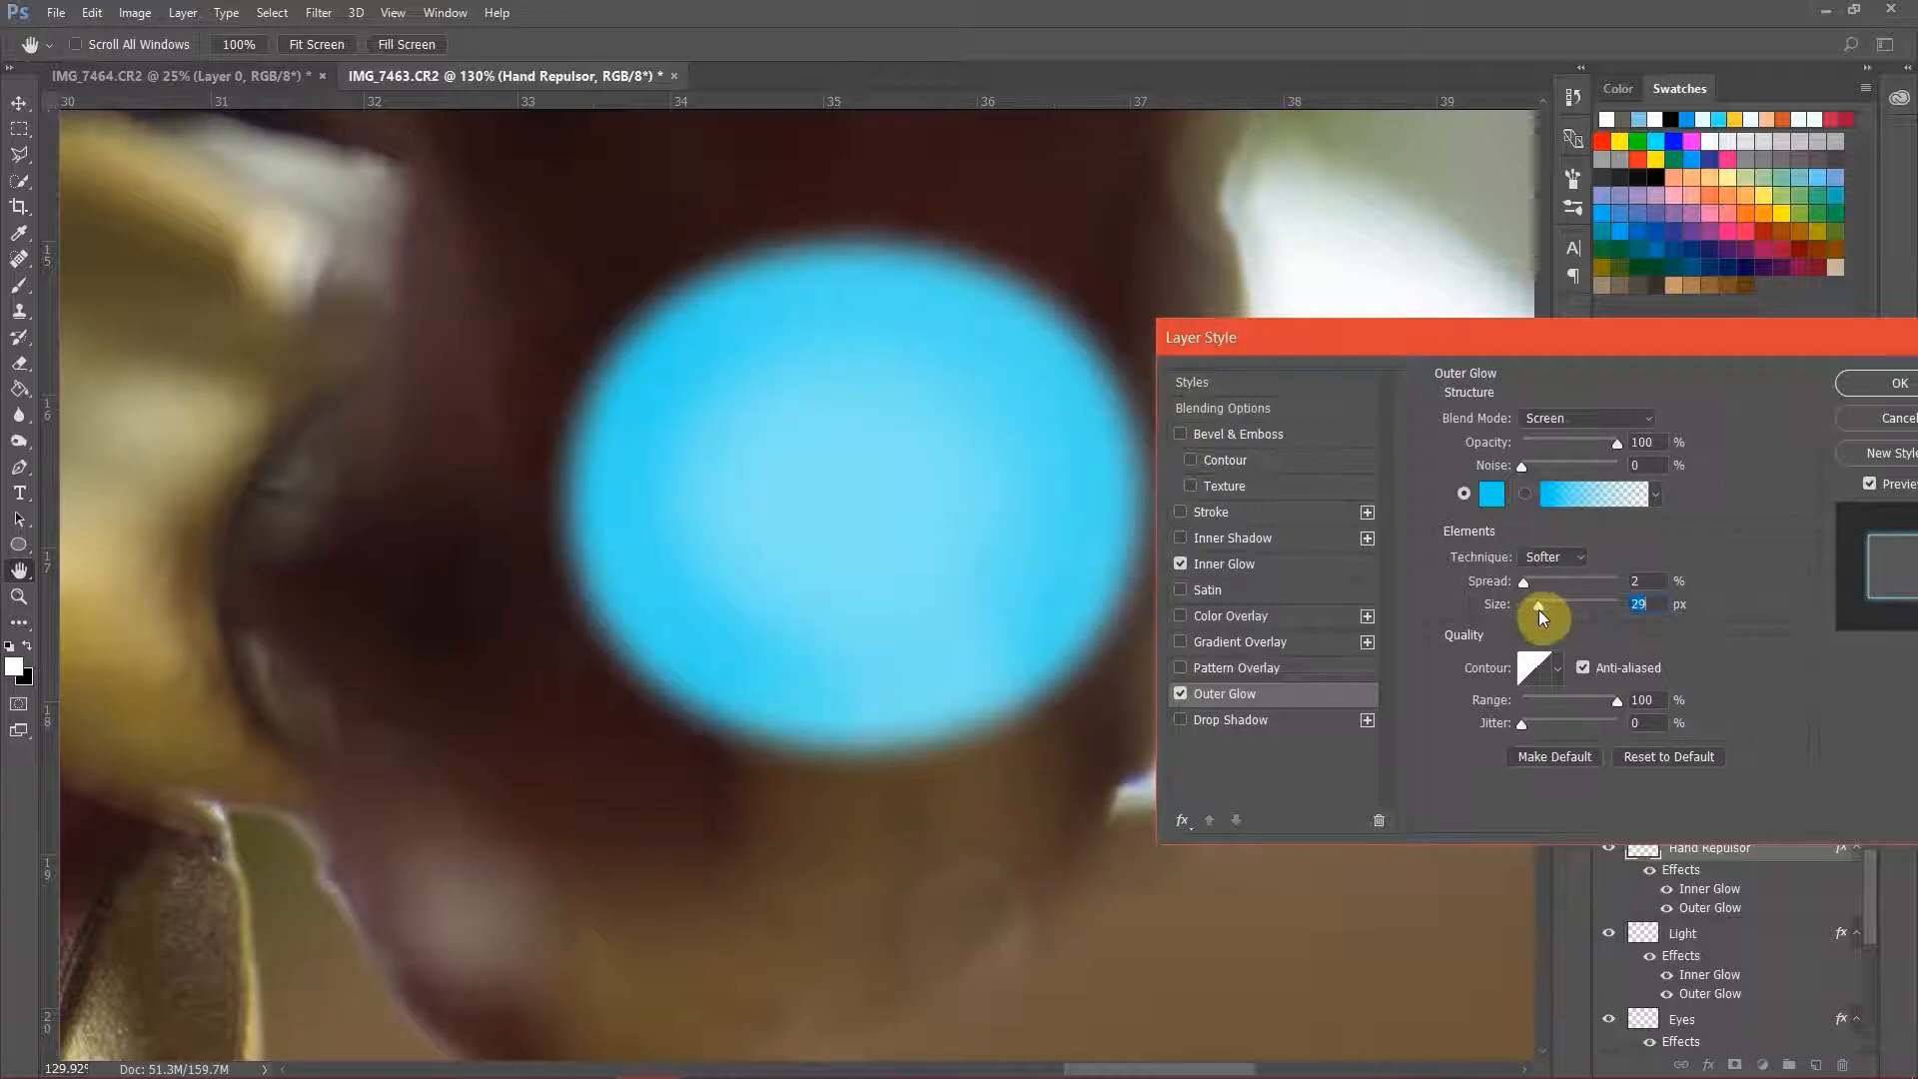
{"action": "mouse_move", "coordinate": [1617, 701]}
{"action": "left_mouse_down"}
{"action": "mouse_move", "coordinate": [1587, 705]}
{"action": "mouse_move", "coordinate": [1616, 701]}
{"action": "left_mouse_up"}
{"action": "left_click_drag", "start_coordinate": [1617, 445], "coordinate": [1588, 445]}
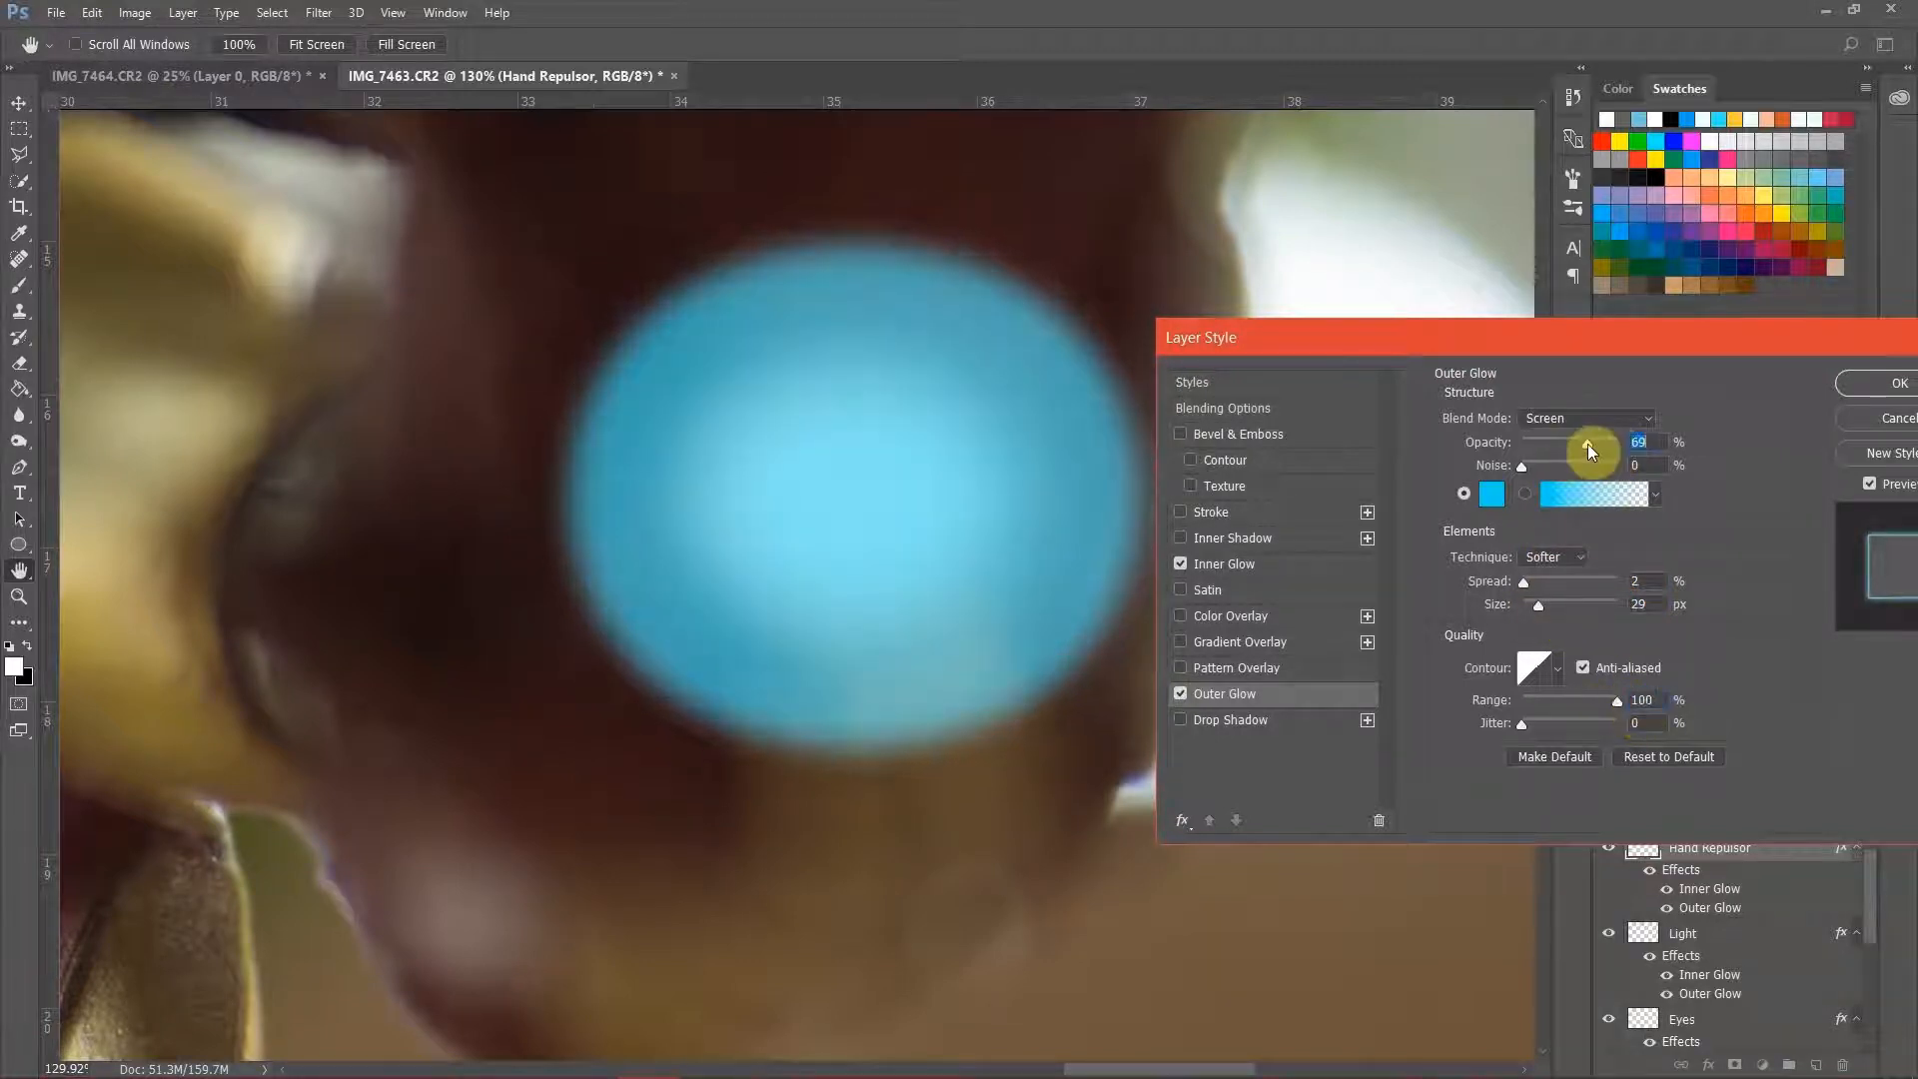
{"action": "left_click_drag", "start_coordinate": [1525, 583], "coordinate": [1573, 608]}
{"action": "left_click", "coordinate": [1647, 580]}
{"action": "key", "text": "Up"}
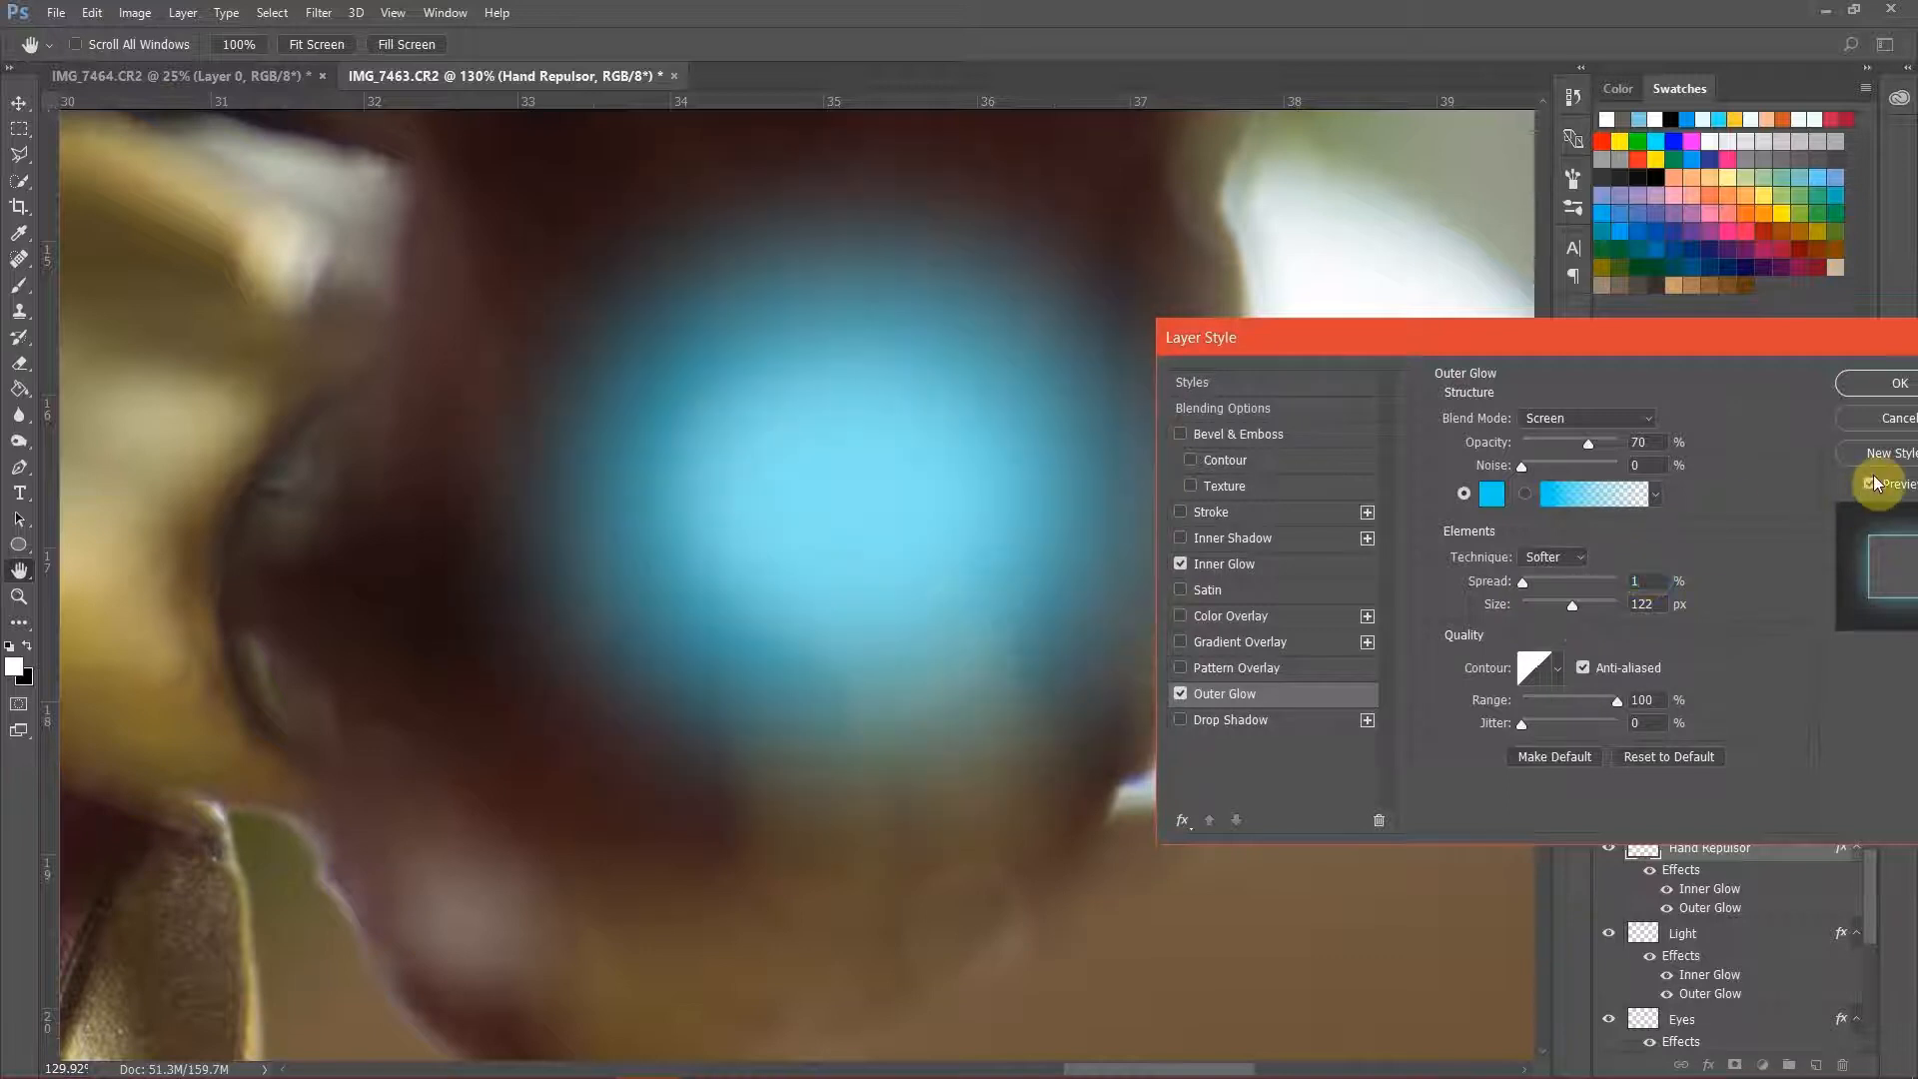
Step: Set the Hand Repulsor inner glow to 40% opacity, 9% choke and 1 px size, and apply the style
{"action": "left_click", "coordinate": [1238, 563]}
{"action": "mouse_move", "coordinate": [1534, 616]}
{"action": "left_mouse_down"}
{"action": "mouse_move", "coordinate": [1522, 630]}
{"action": "mouse_move", "coordinate": [1512, 607]}
{"action": "mouse_move", "coordinate": [1562, 605]}
{"action": "left_mouse_up"}
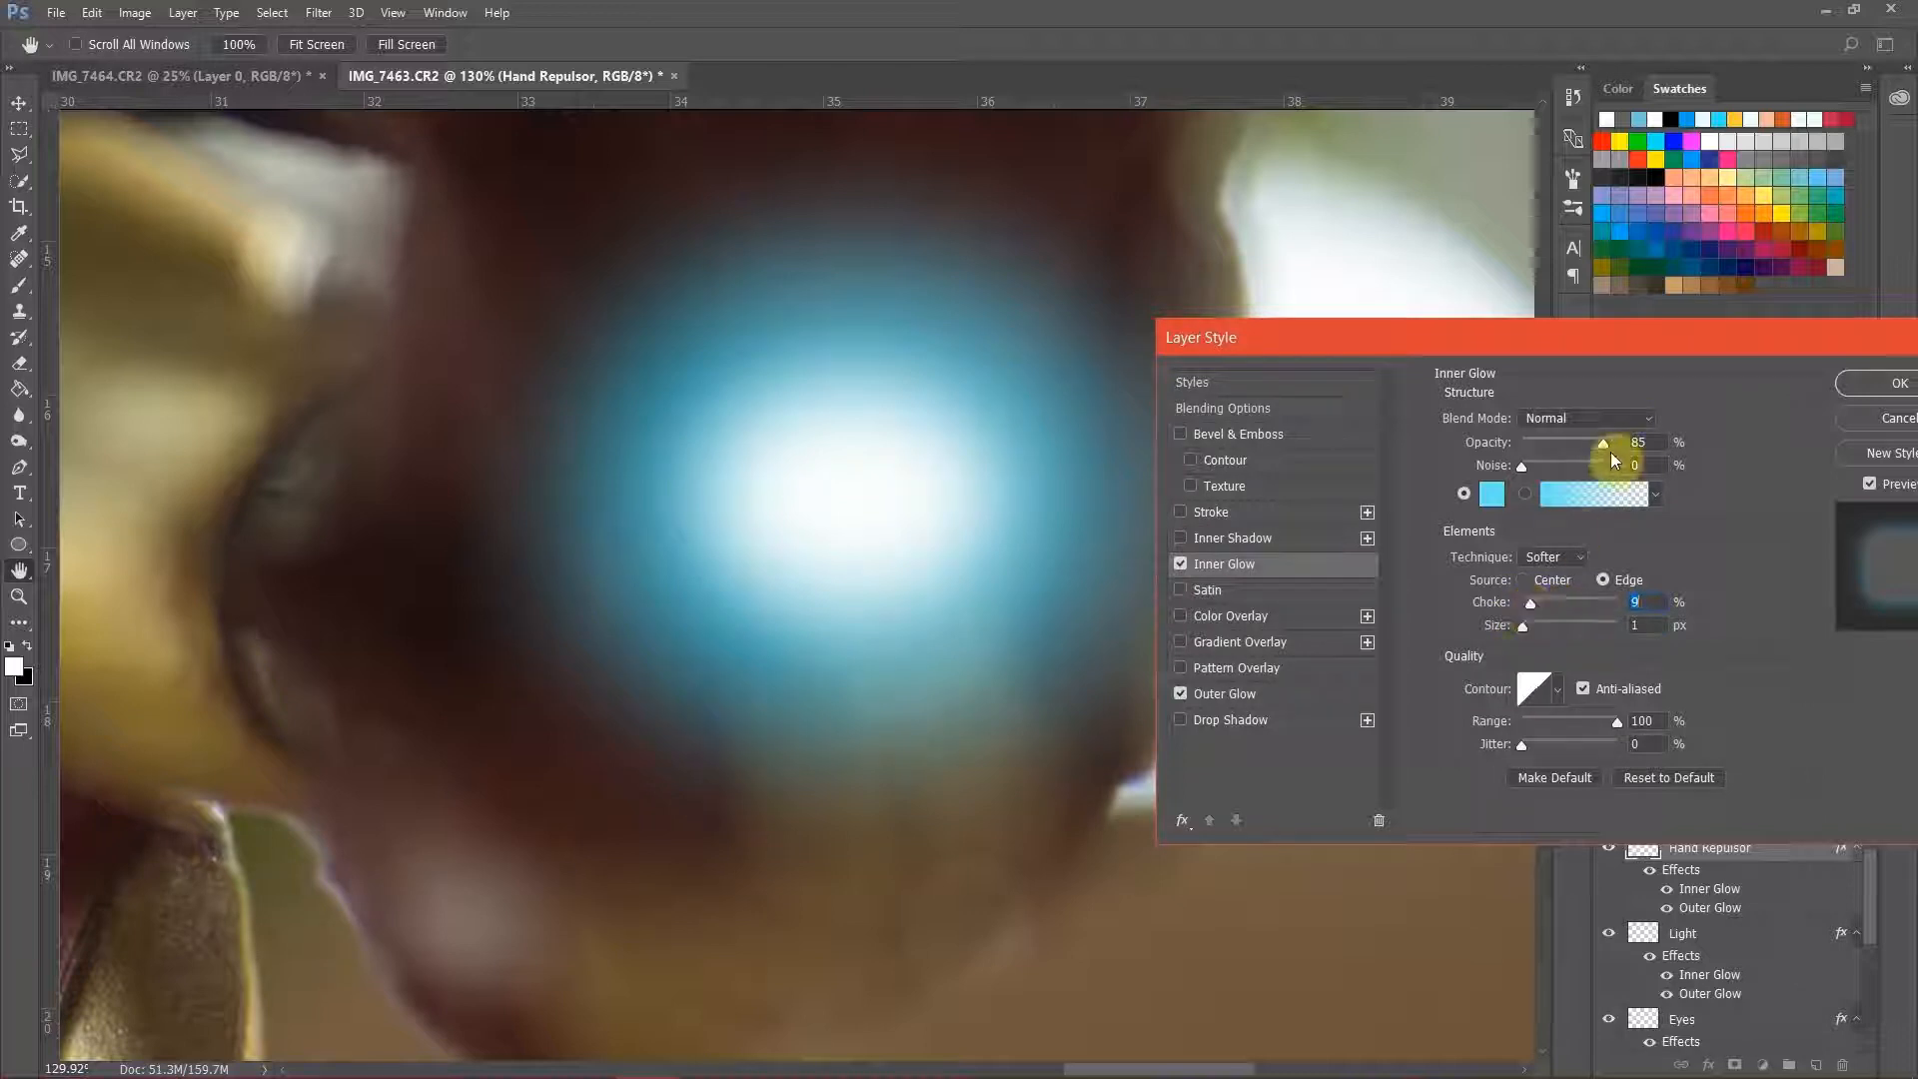
{"action": "type", "text": "40"}
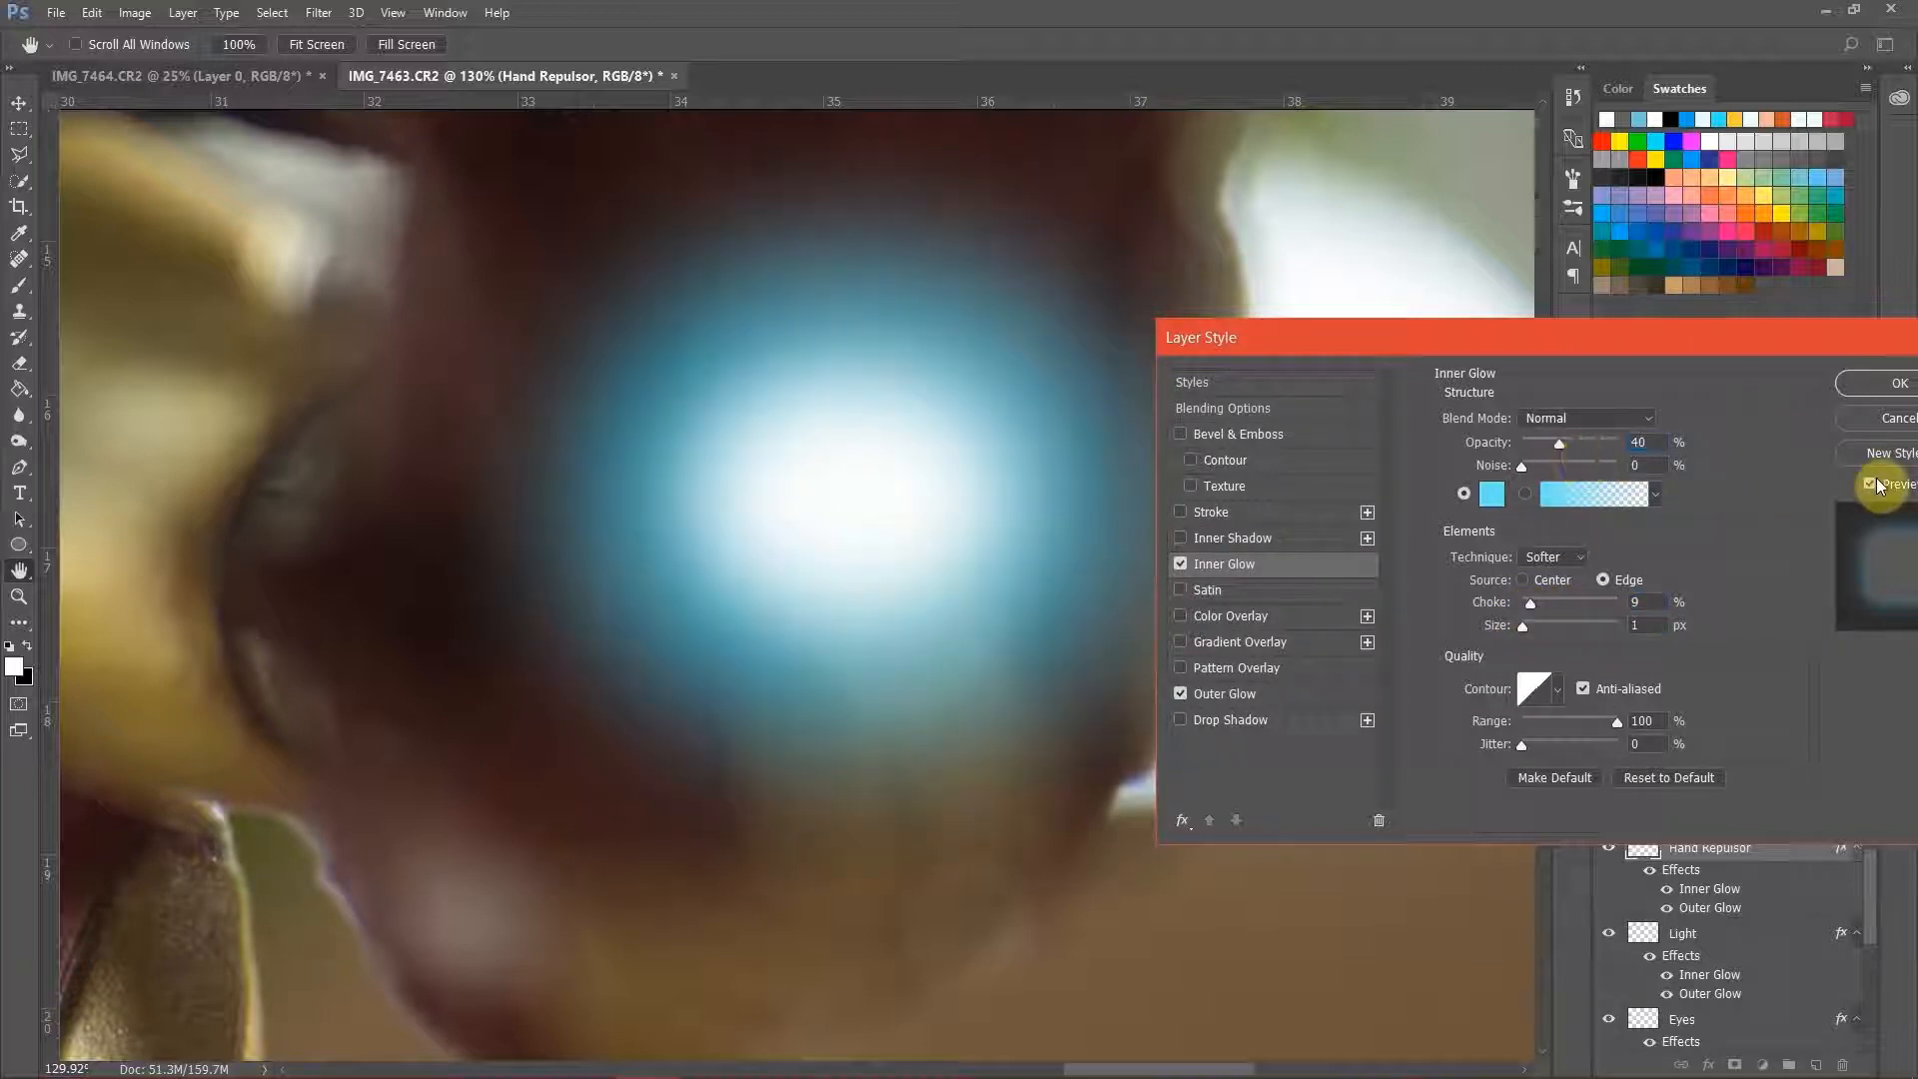
{"action": "left_click", "coordinate": [1875, 383]}
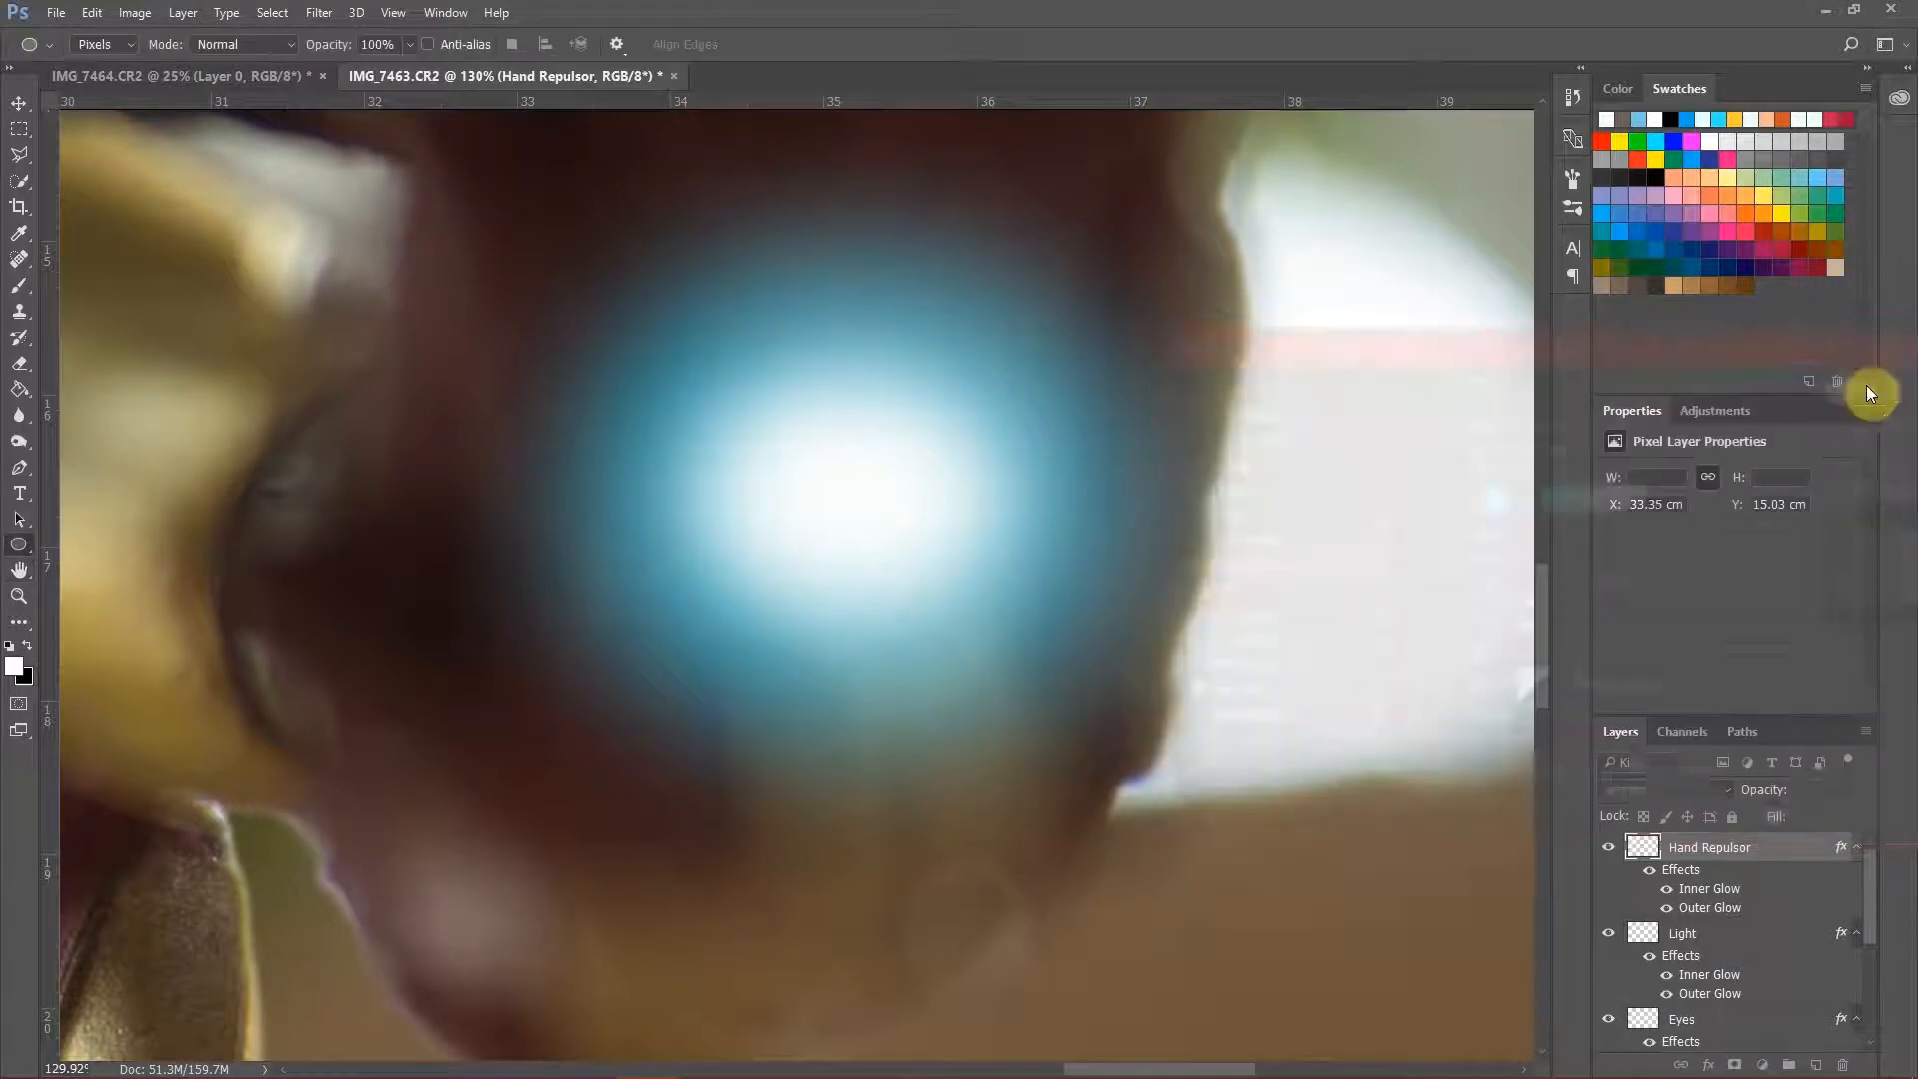
Step: Compare the palm with and without the repulsor glow by toggling the Hand Repulsor layer's visibility
{"action": "scroll", "coordinate": [1085, 395], "scroll_direction": "down", "scroll_amount": 10}
{"action": "scroll", "coordinate": [1228, 643], "scroll_direction": "up", "scroll_amount": 9}
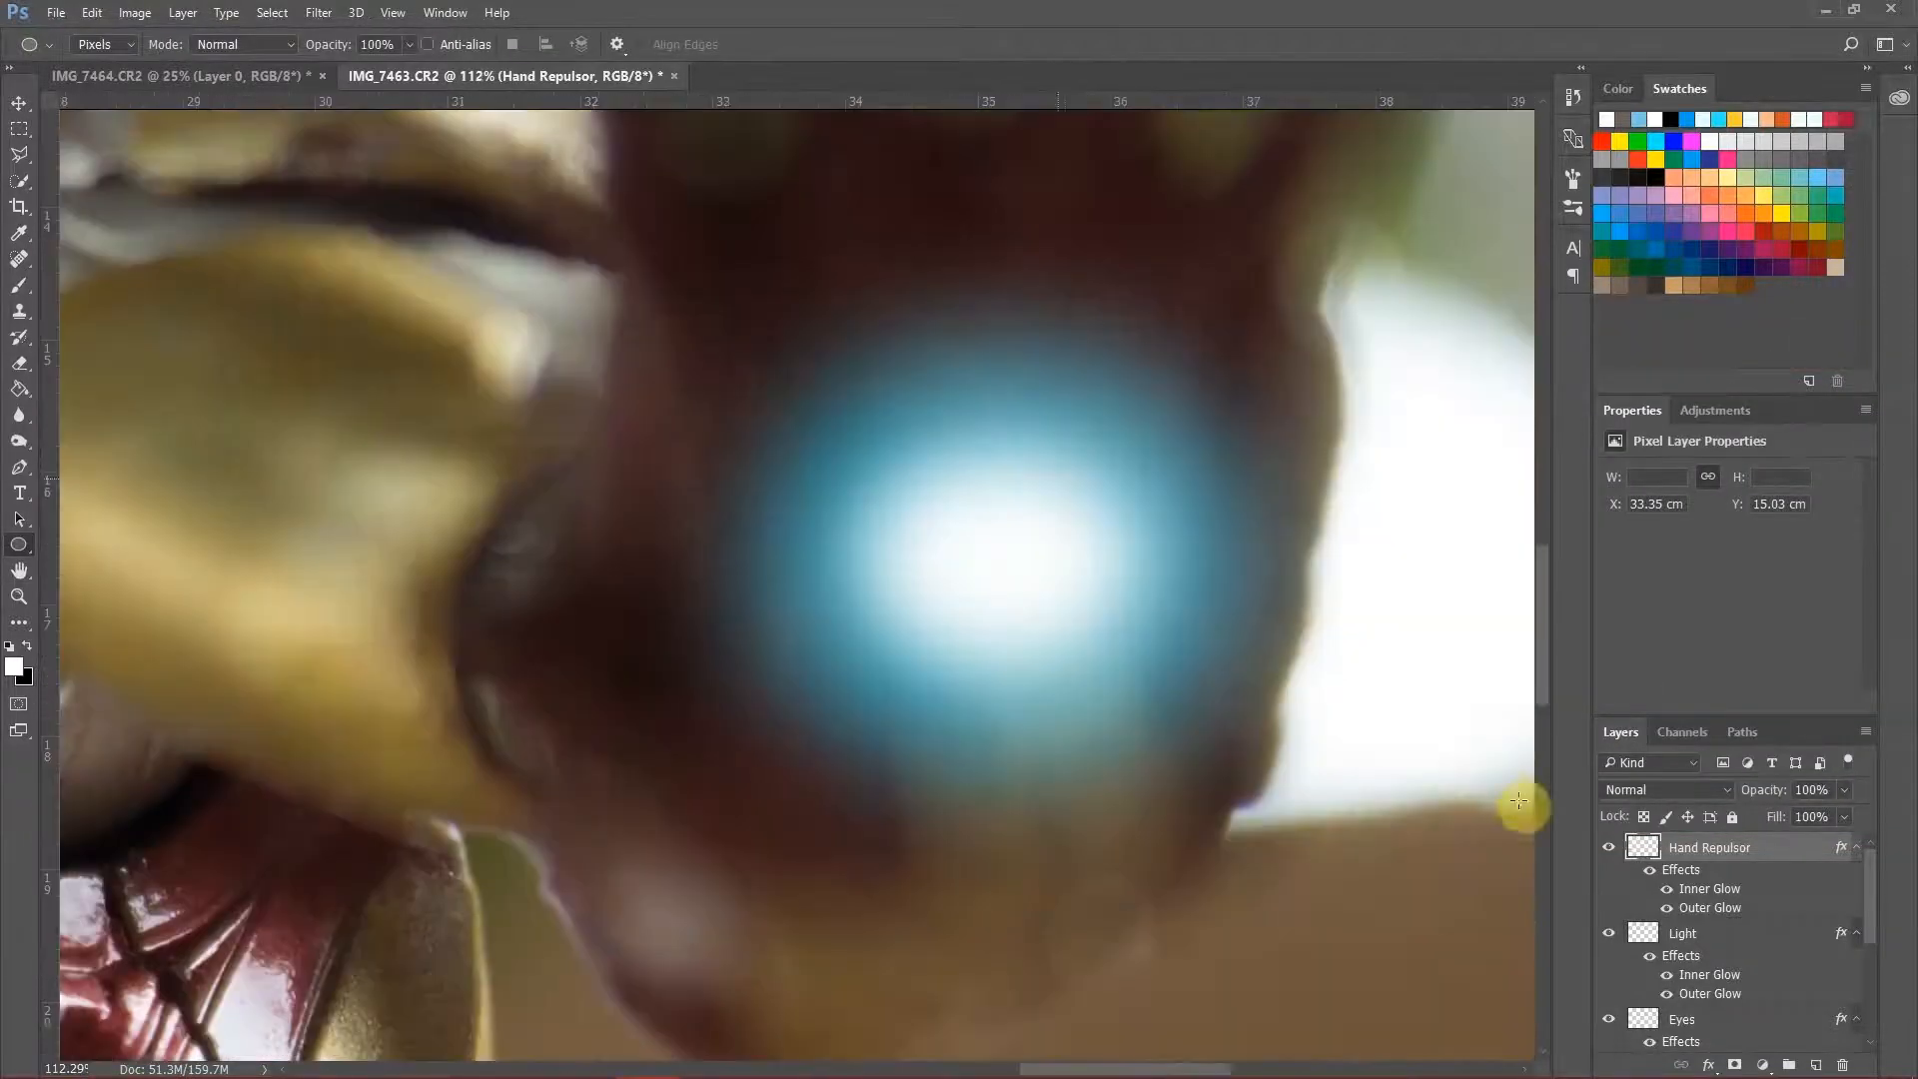
{"action": "left_click", "coordinate": [1609, 850]}
{"action": "left_click", "coordinate": [1609, 850]}
{"action": "left_click", "coordinate": [1609, 850]}
{"action": "left_click", "coordinate": [1609, 850]}
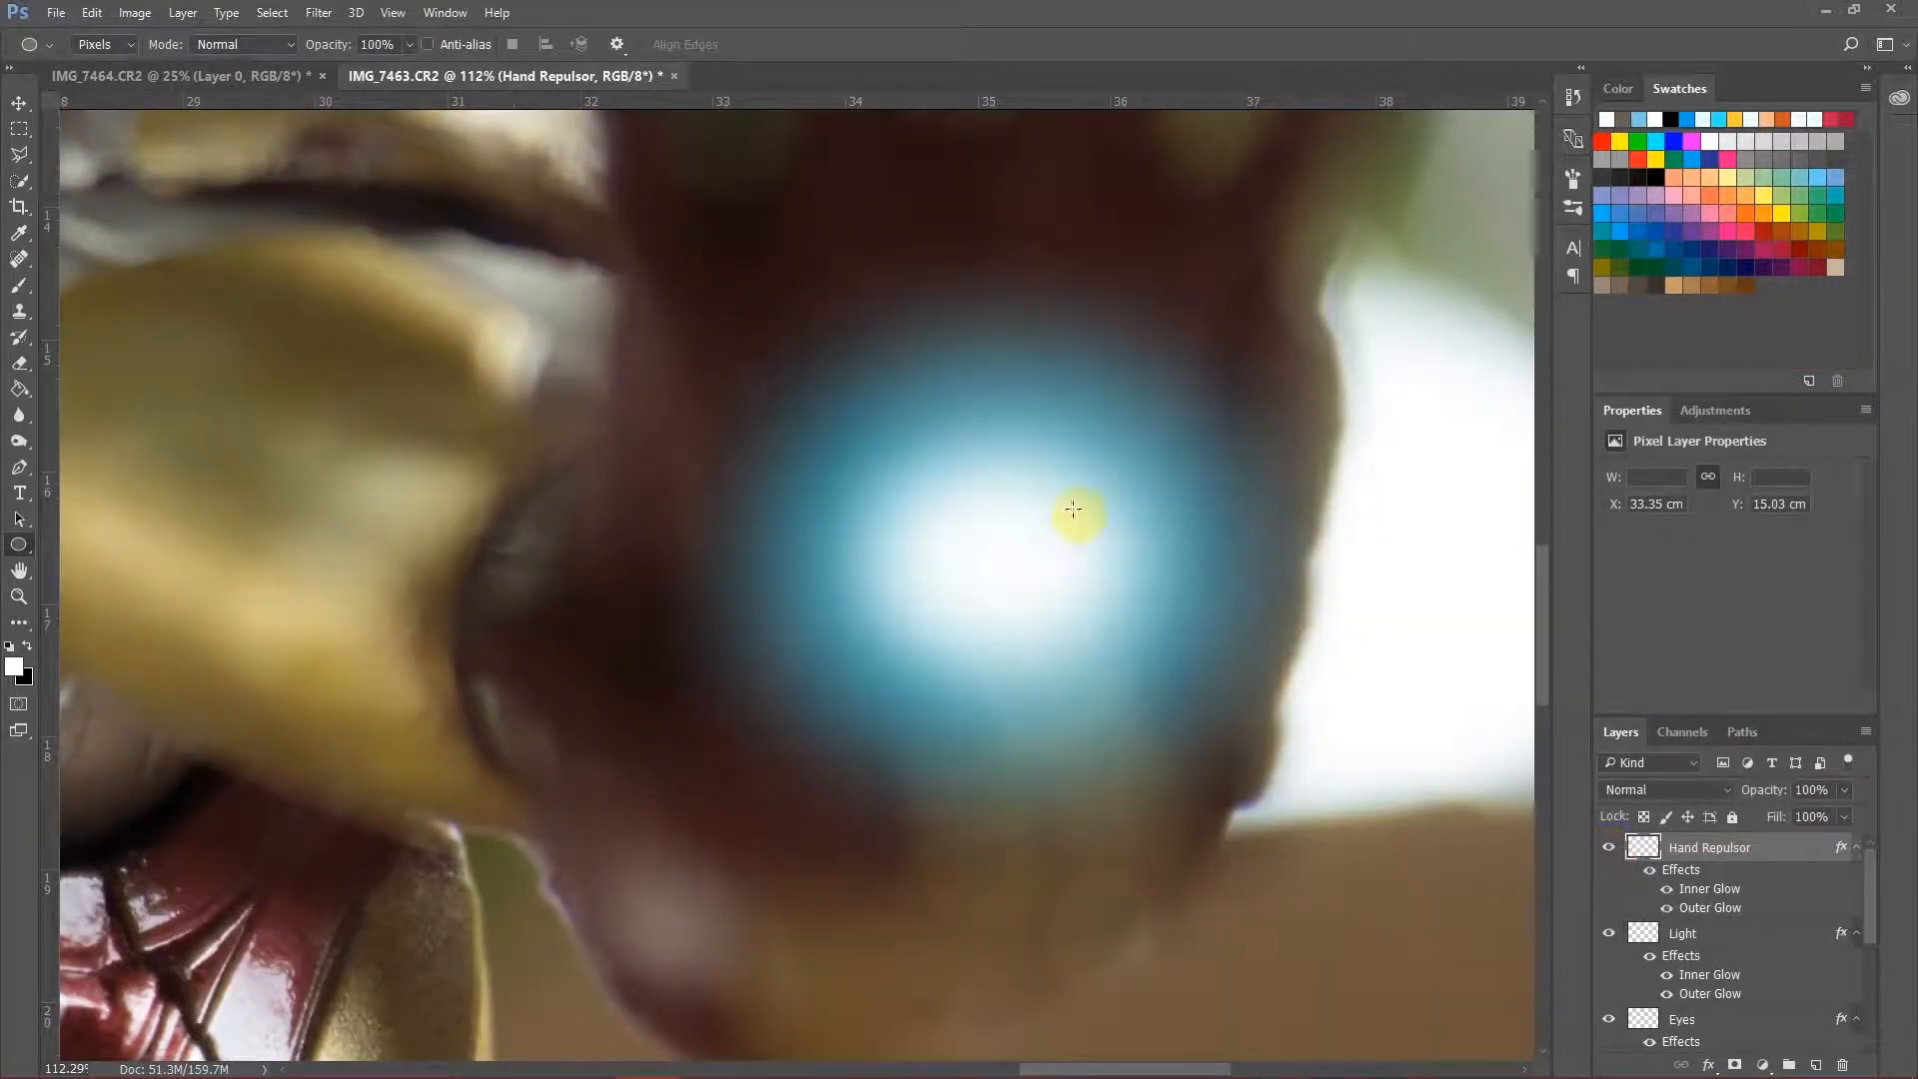
{"action": "scroll", "coordinate": [844, 432], "scroll_direction": "down", "scroll_amount": 3}
{"action": "scroll", "coordinate": [844, 433], "scroll_direction": "down", "scroll_amount": 4}
{"action": "scroll", "coordinate": [1212, 570], "scroll_direction": "up", "scroll_amount": 5}
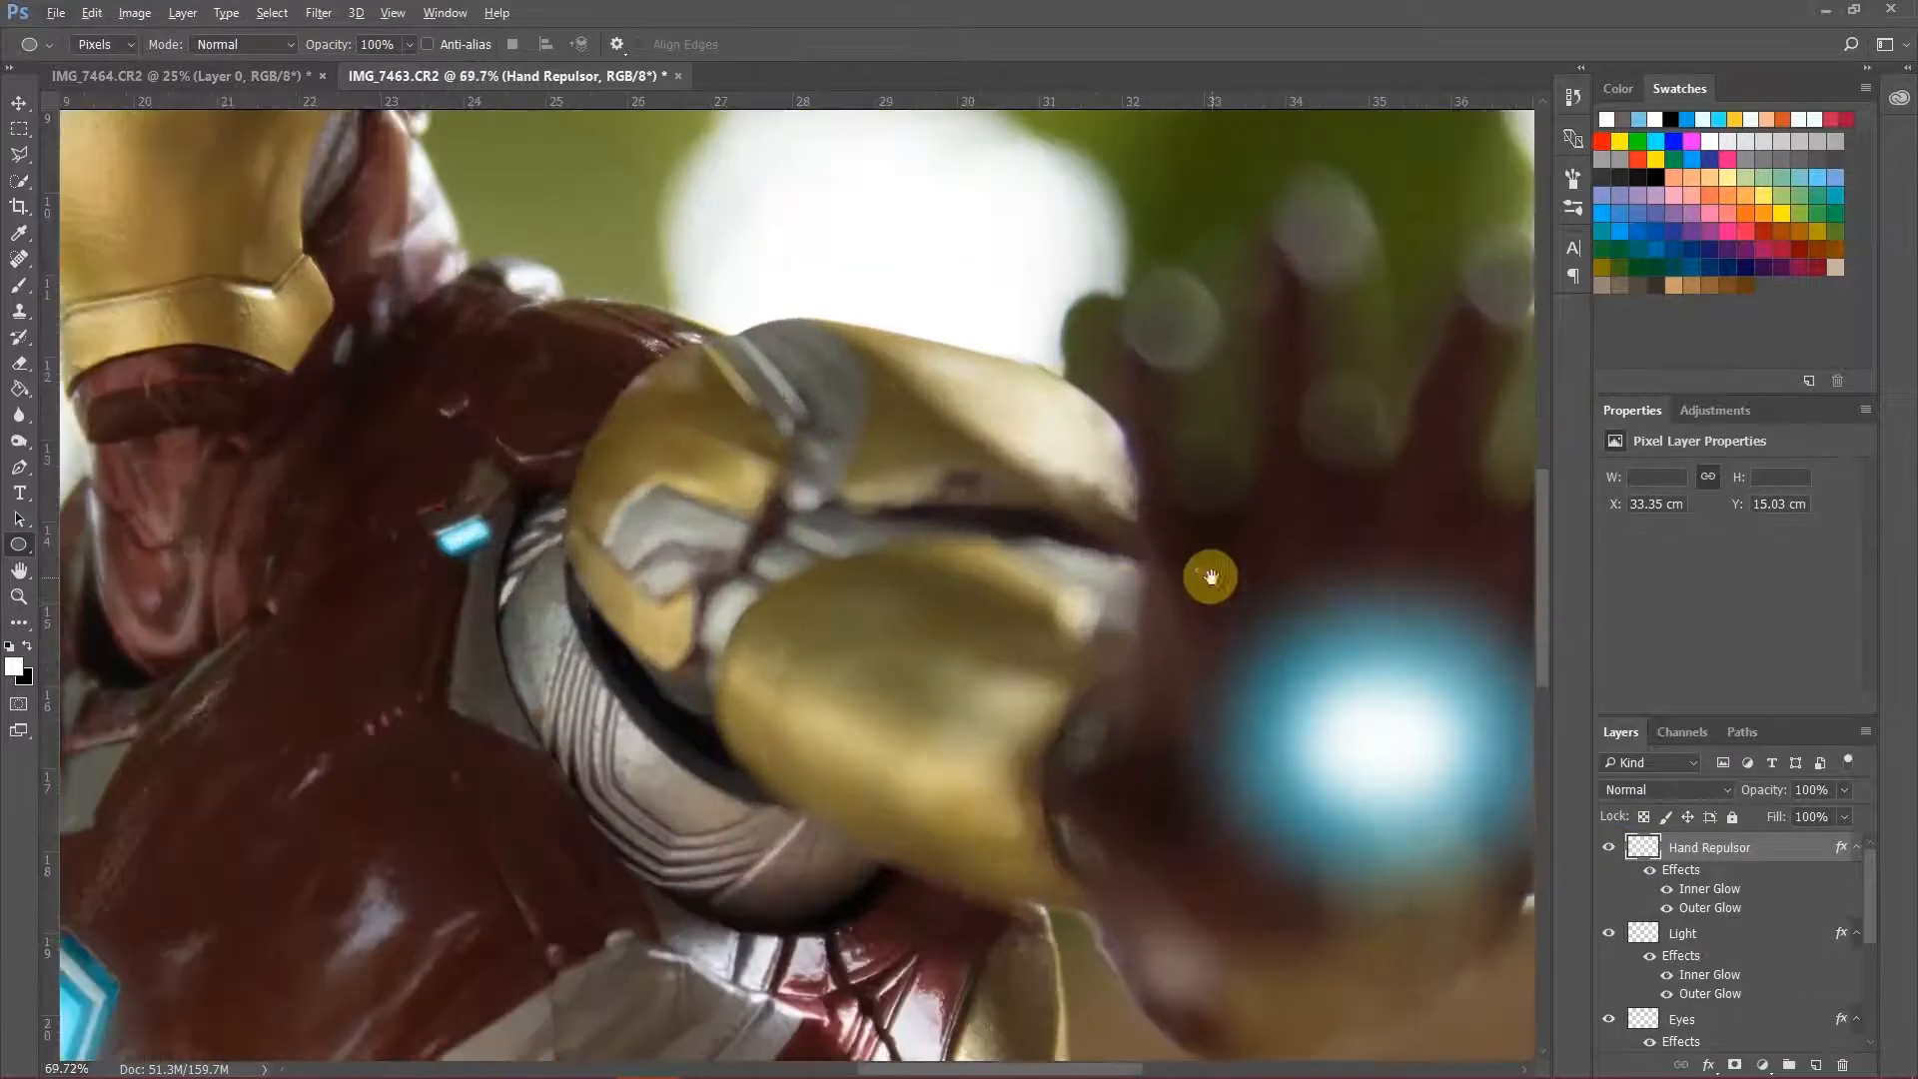
{"action": "double_click", "coordinate": [1793, 849]}
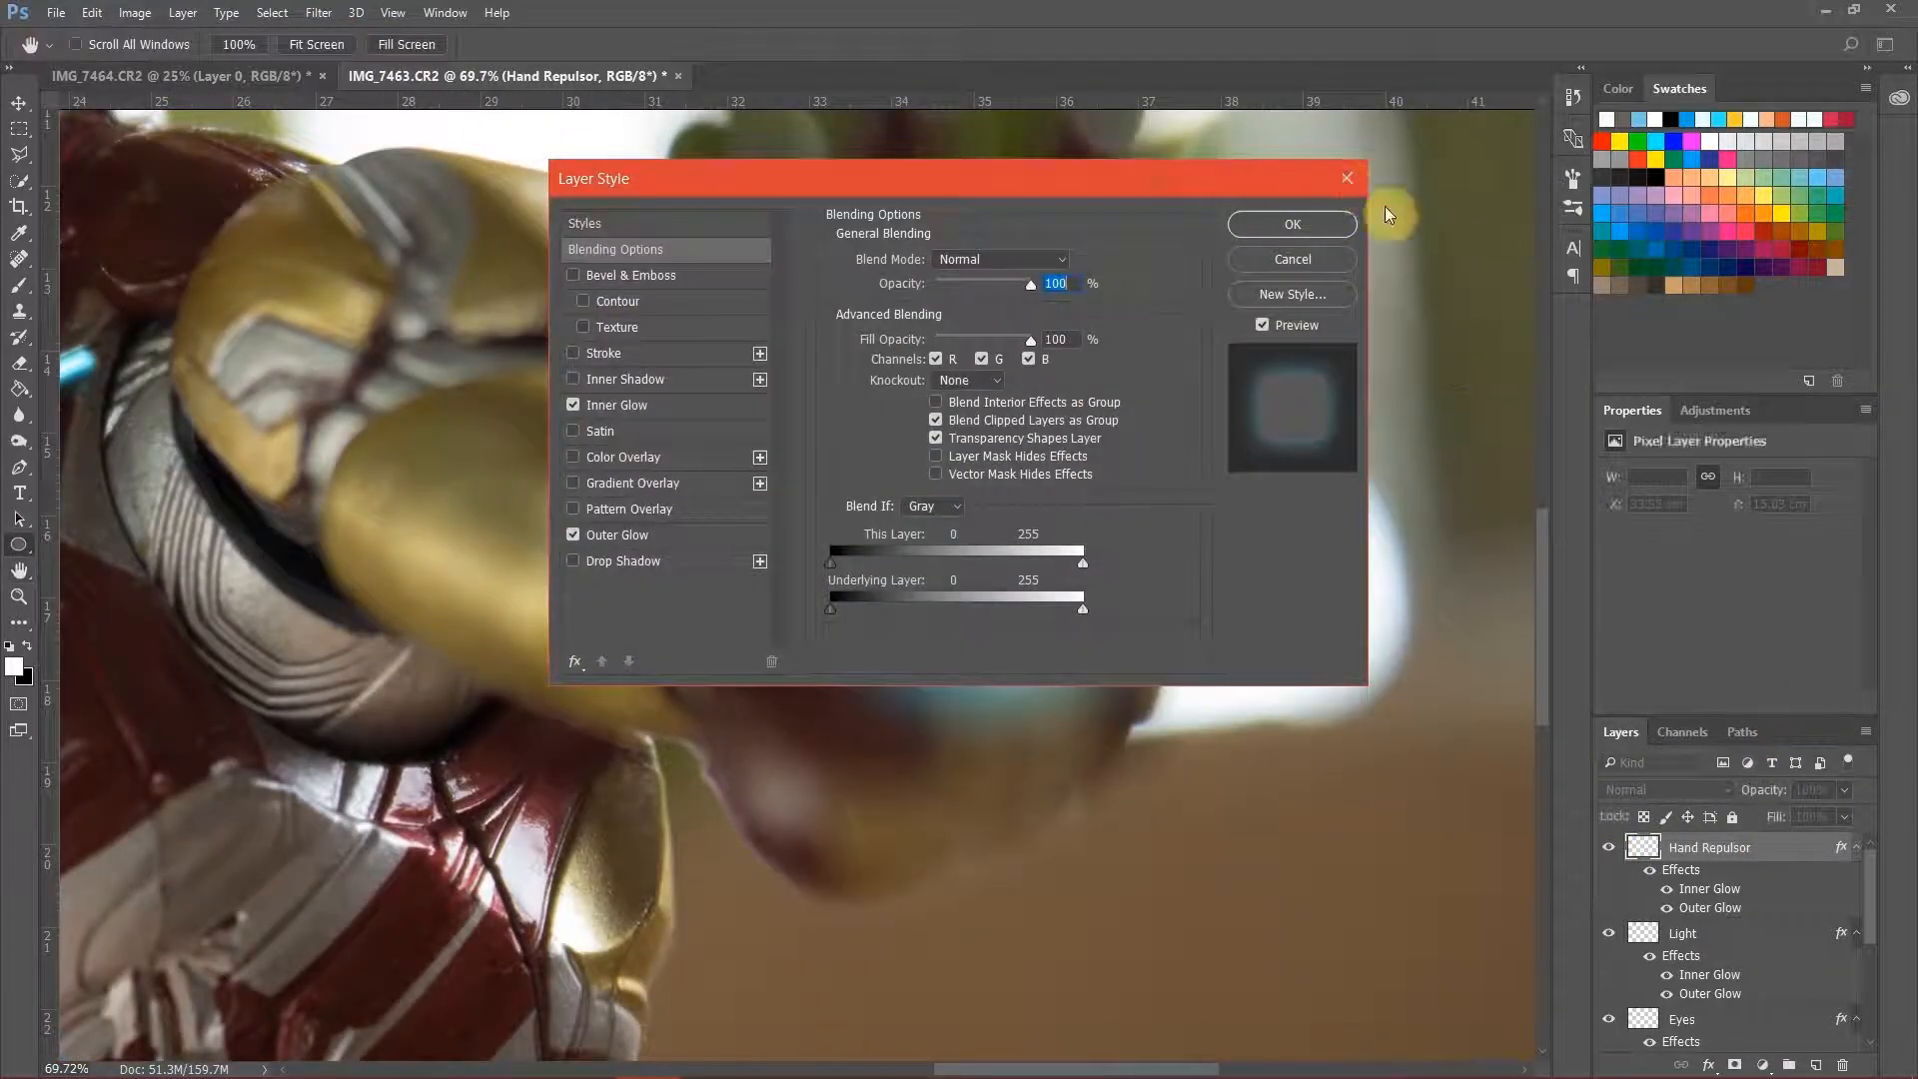
{"action": "left_click", "coordinate": [1289, 222]}
{"action": "left_click", "coordinate": [1716, 411]}
{"action": "left_click", "coordinate": [1633, 411]}
{"action": "left_click", "coordinate": [1742, 731]}
{"action": "left_click", "coordinate": [1624, 732]}
Step: Adjust the Hand Repulsor outer glow to 8% spread, 120 px size and 97% range, and apply the style
{"action": "double_click", "coordinate": [1797, 854]}
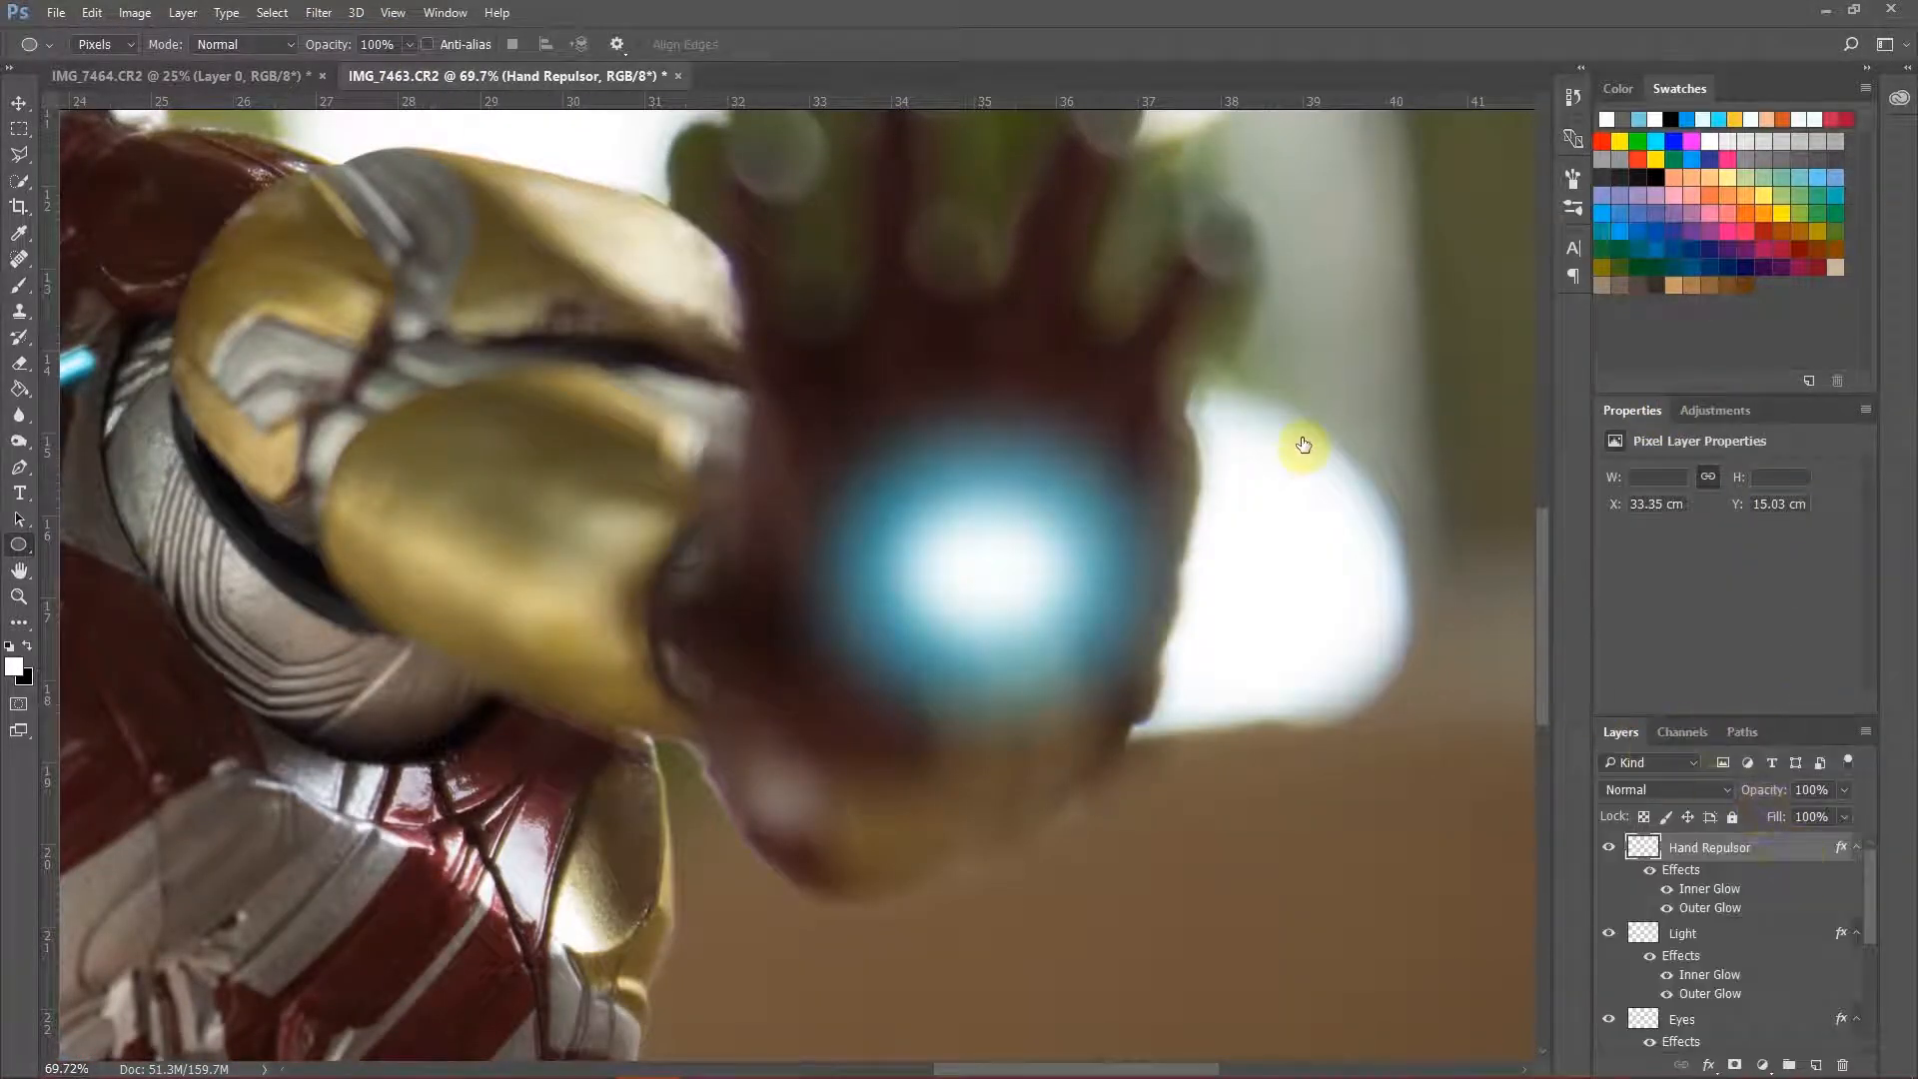
{"action": "left_click_drag", "start_coordinate": [944, 163], "coordinate": [1607, 288]}
{"action": "left_click", "coordinate": [1288, 626]}
{"action": "left_click_drag", "start_coordinate": [1670, 633], "coordinate": [1658, 633]}
{"action": "left_click_drag", "start_coordinate": [1627, 542], "coordinate": [1607, 542]}
{"action": "left_click_drag", "start_coordinate": [1659, 633], "coordinate": [1672, 637]}
{"action": "left_click_drag", "start_coordinate": [1580, 515], "coordinate": [1595, 519]}
{"action": "left_click_drag", "start_coordinate": [1608, 538], "coordinate": [1629, 545]}
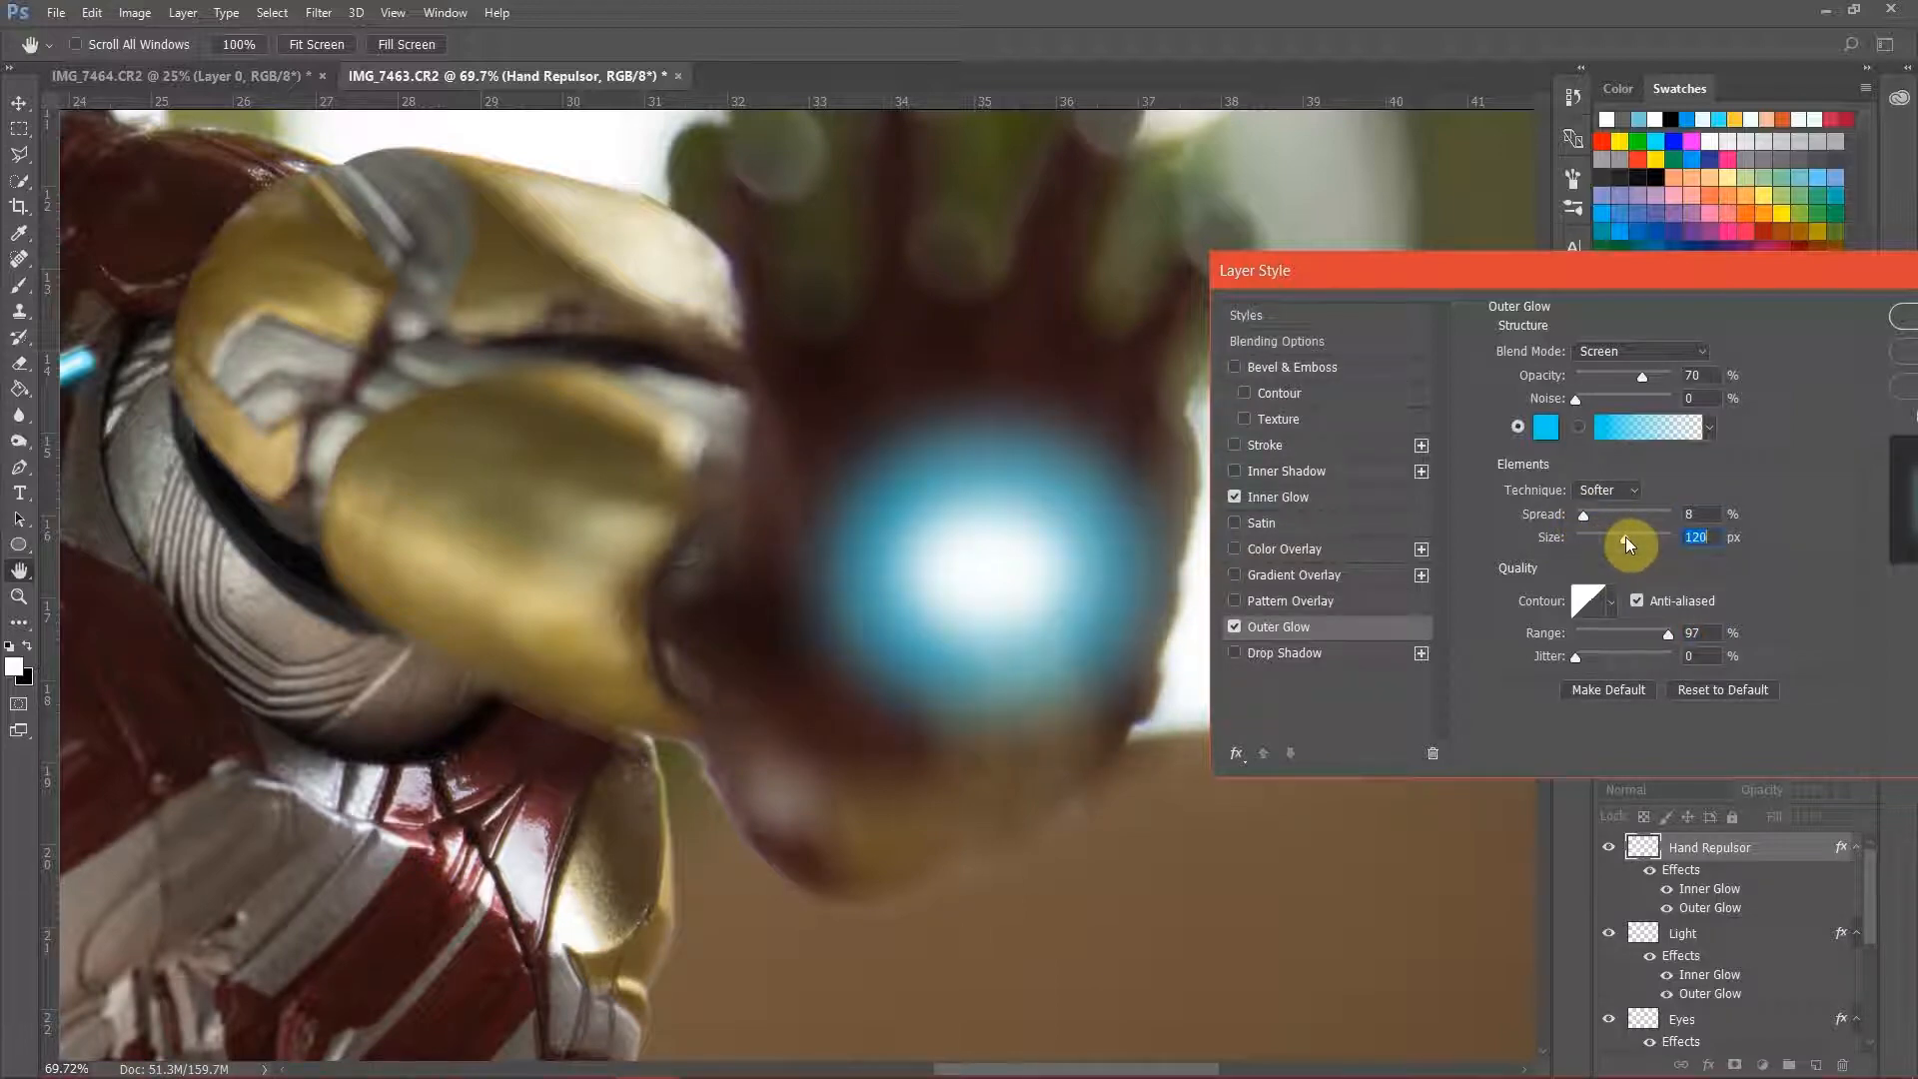
{"action": "left_click", "coordinate": [1798, 312]}
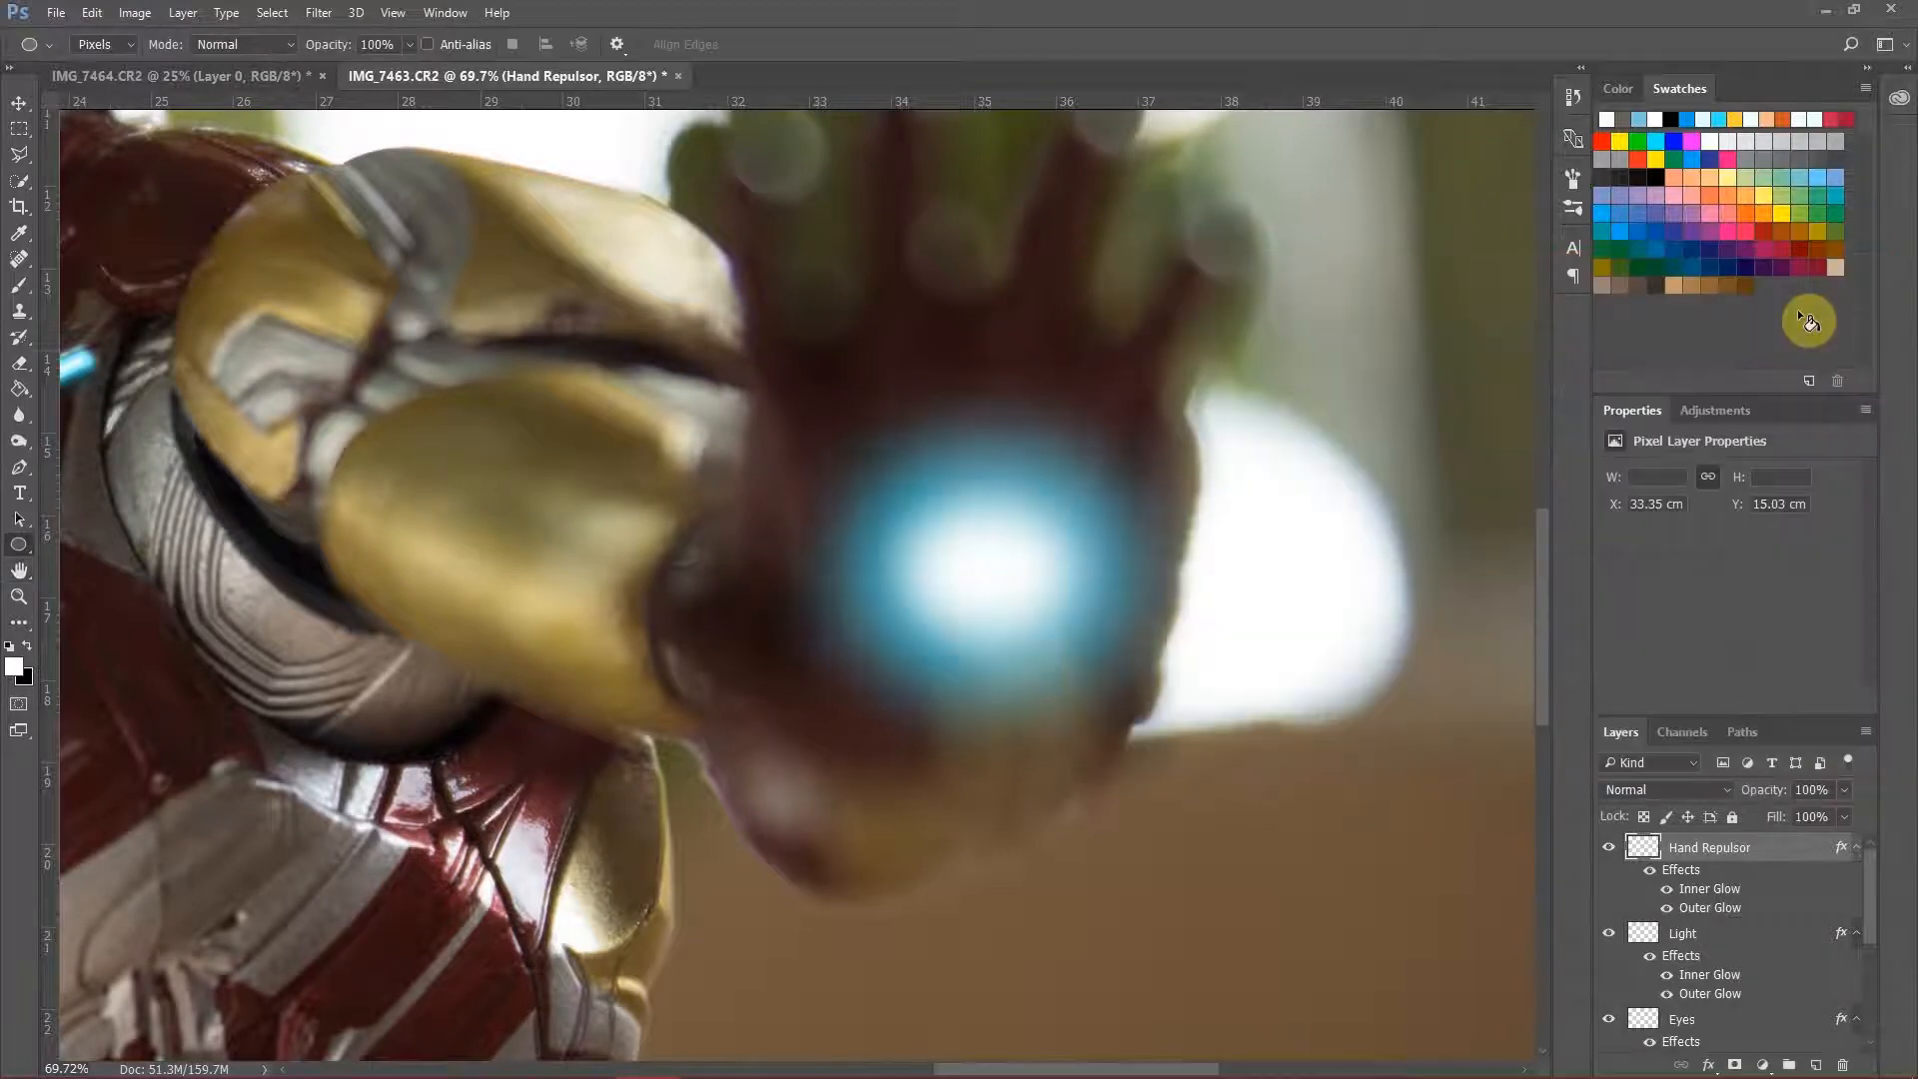
Step: Review the whole image and compare the glow effects by toggling the Hand Repulsor, Eyes and Arc Reactor layers' visibility
{"action": "scroll", "coordinate": [1234, 432], "scroll_direction": "down", "scroll_amount": 12}
{"action": "scroll", "coordinate": [1148, 631], "scroll_direction": "up", "scroll_amount": 11}
{"action": "scroll", "coordinate": [1171, 622], "scroll_direction": "down", "scroll_amount": 8}
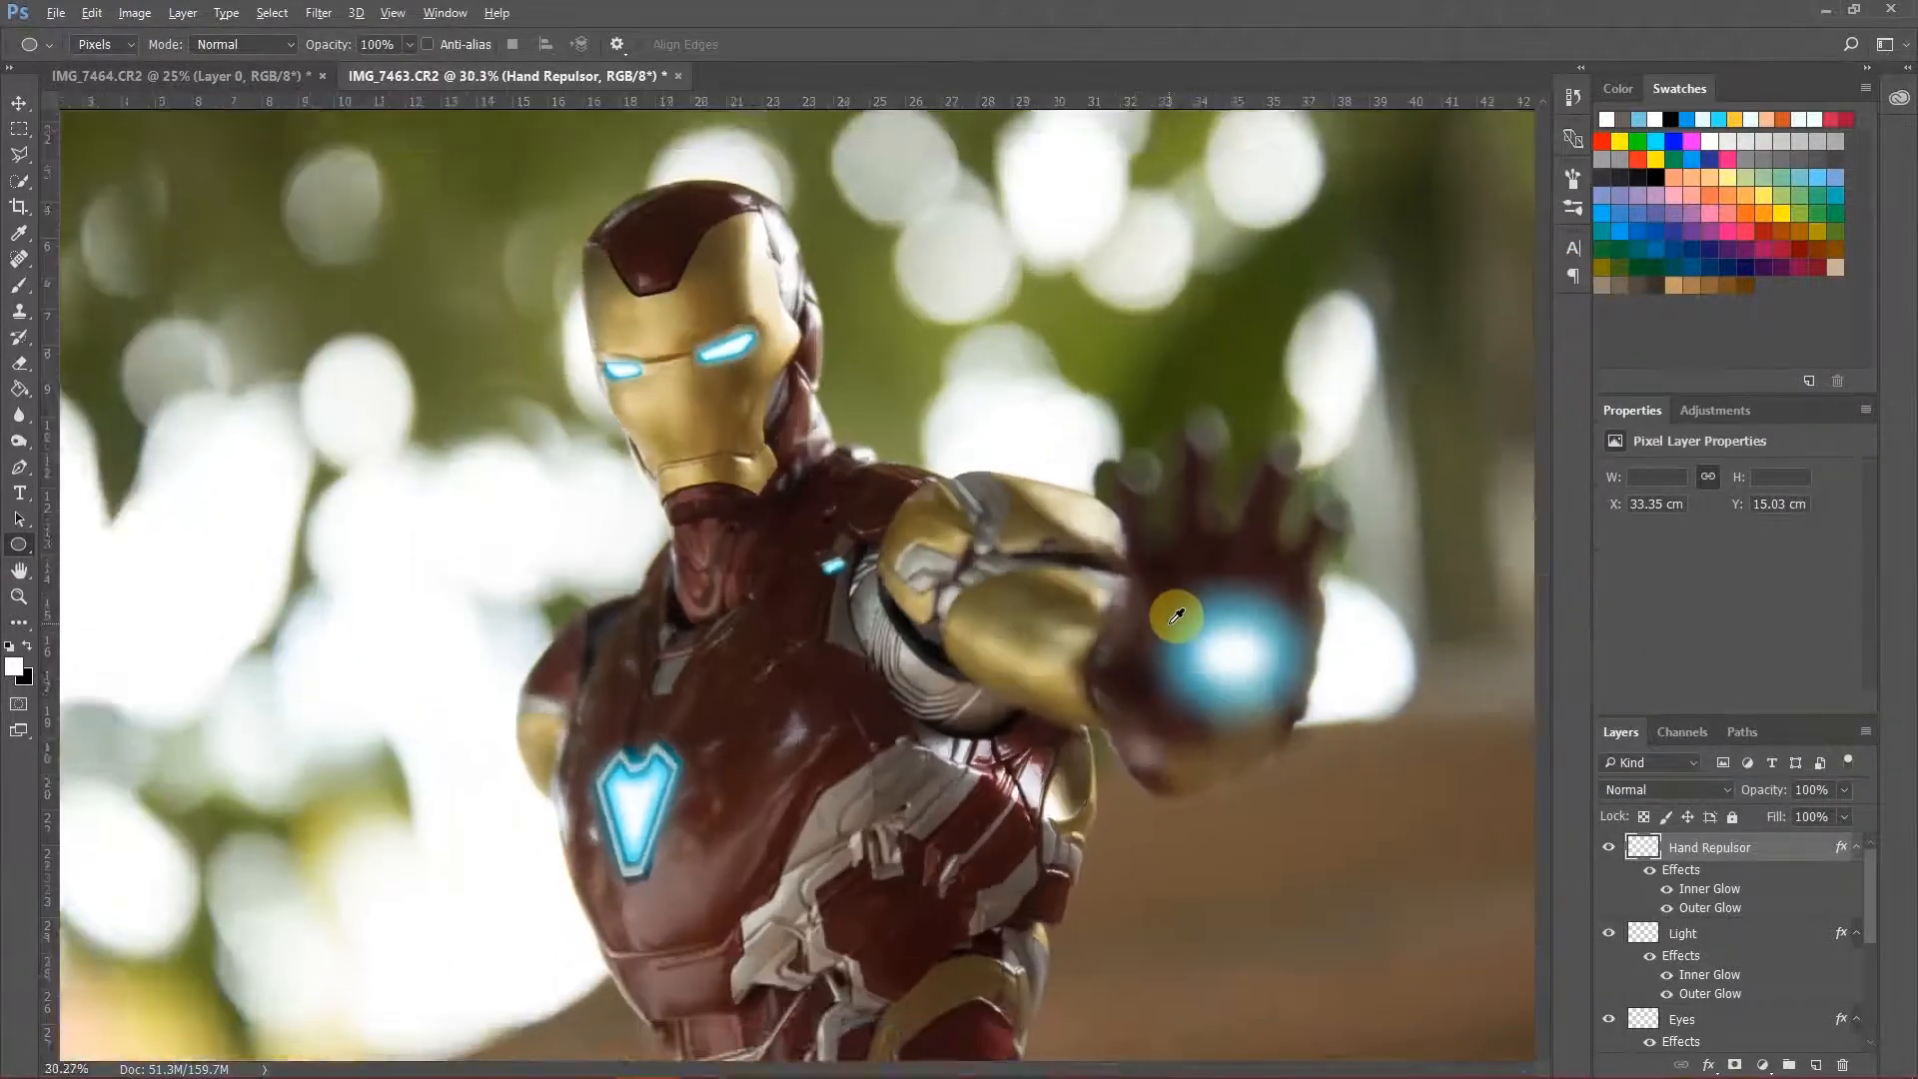
{"action": "left_click", "coordinate": [19, 128]}
{"action": "key", "text": "ctrl+0"}
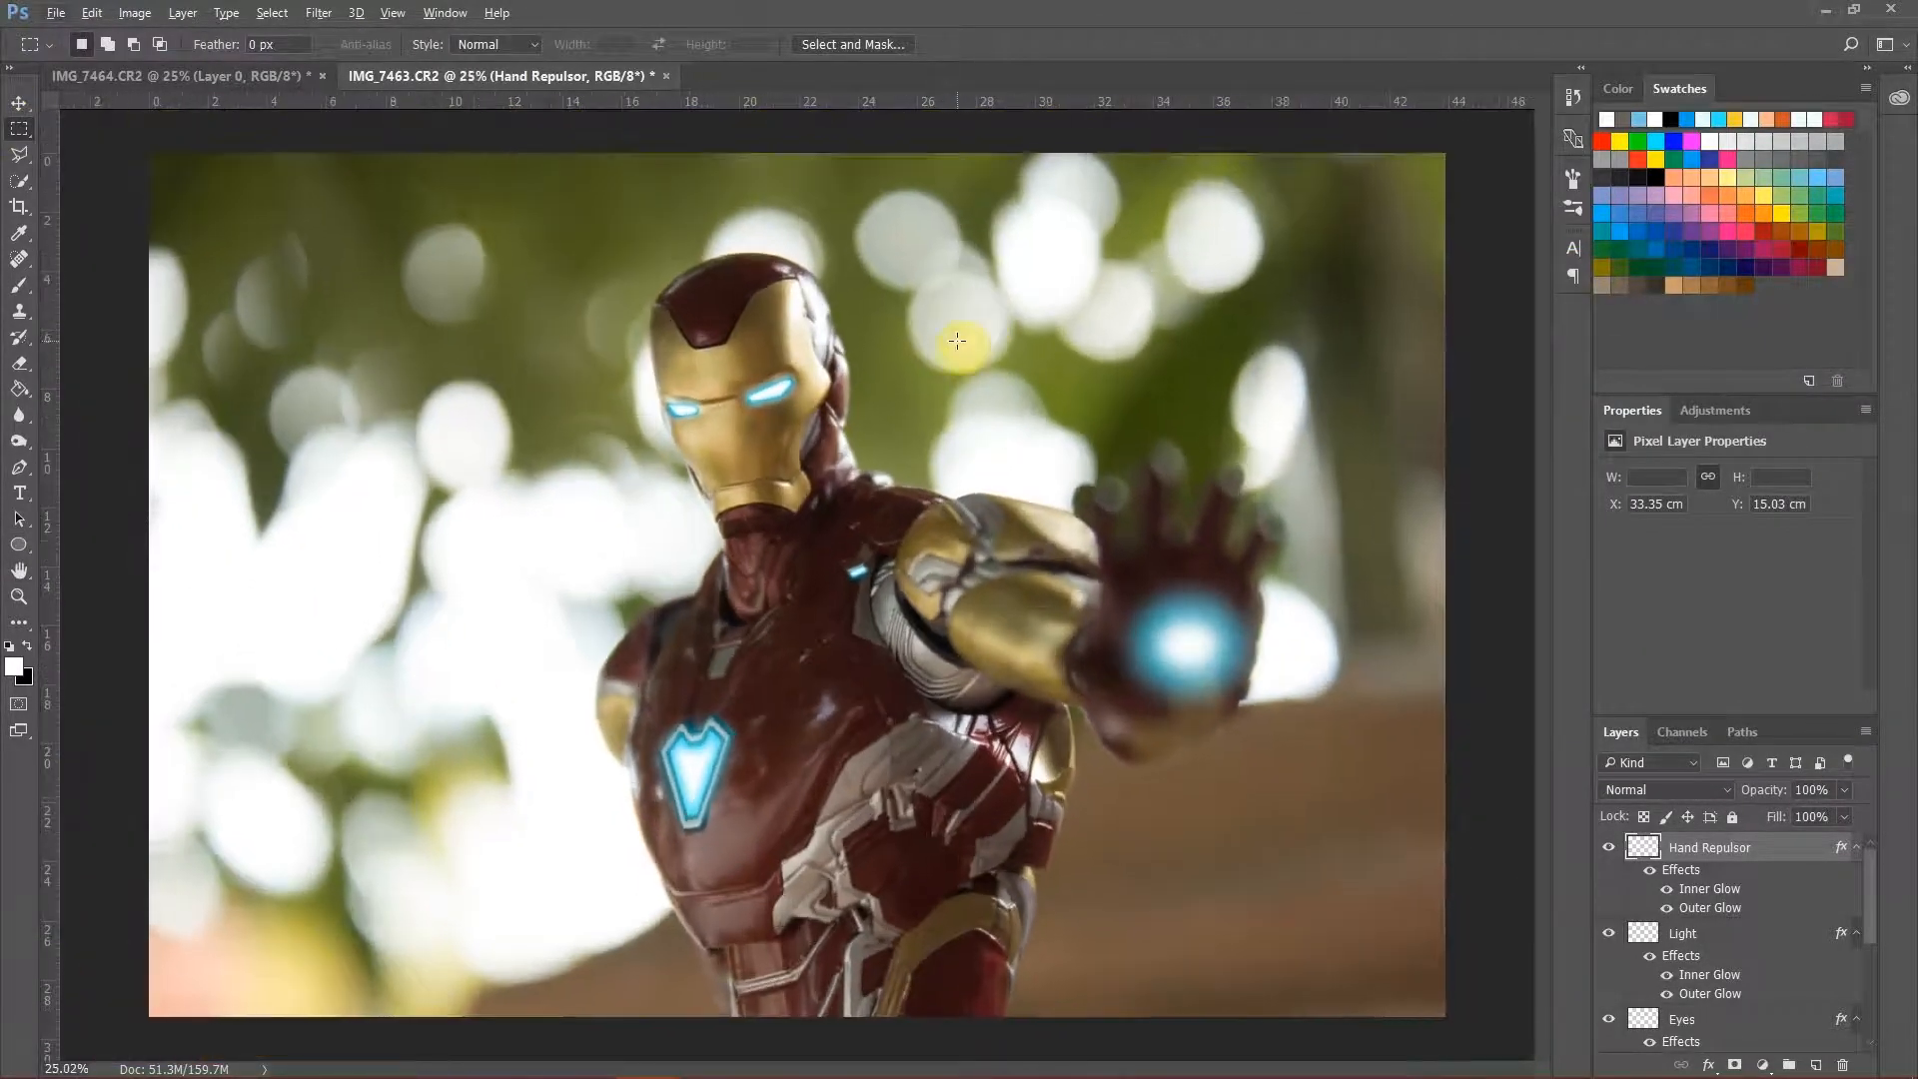
{"action": "left_click", "coordinate": [1608, 848]}
{"action": "left_click", "coordinate": [1608, 848]}
{"action": "left_click", "coordinate": [1608, 850]}
{"action": "left_click", "coordinate": [1608, 850]}
{"action": "left_click", "coordinate": [1611, 1019]}
{"action": "left_click", "coordinate": [1610, 1019]}
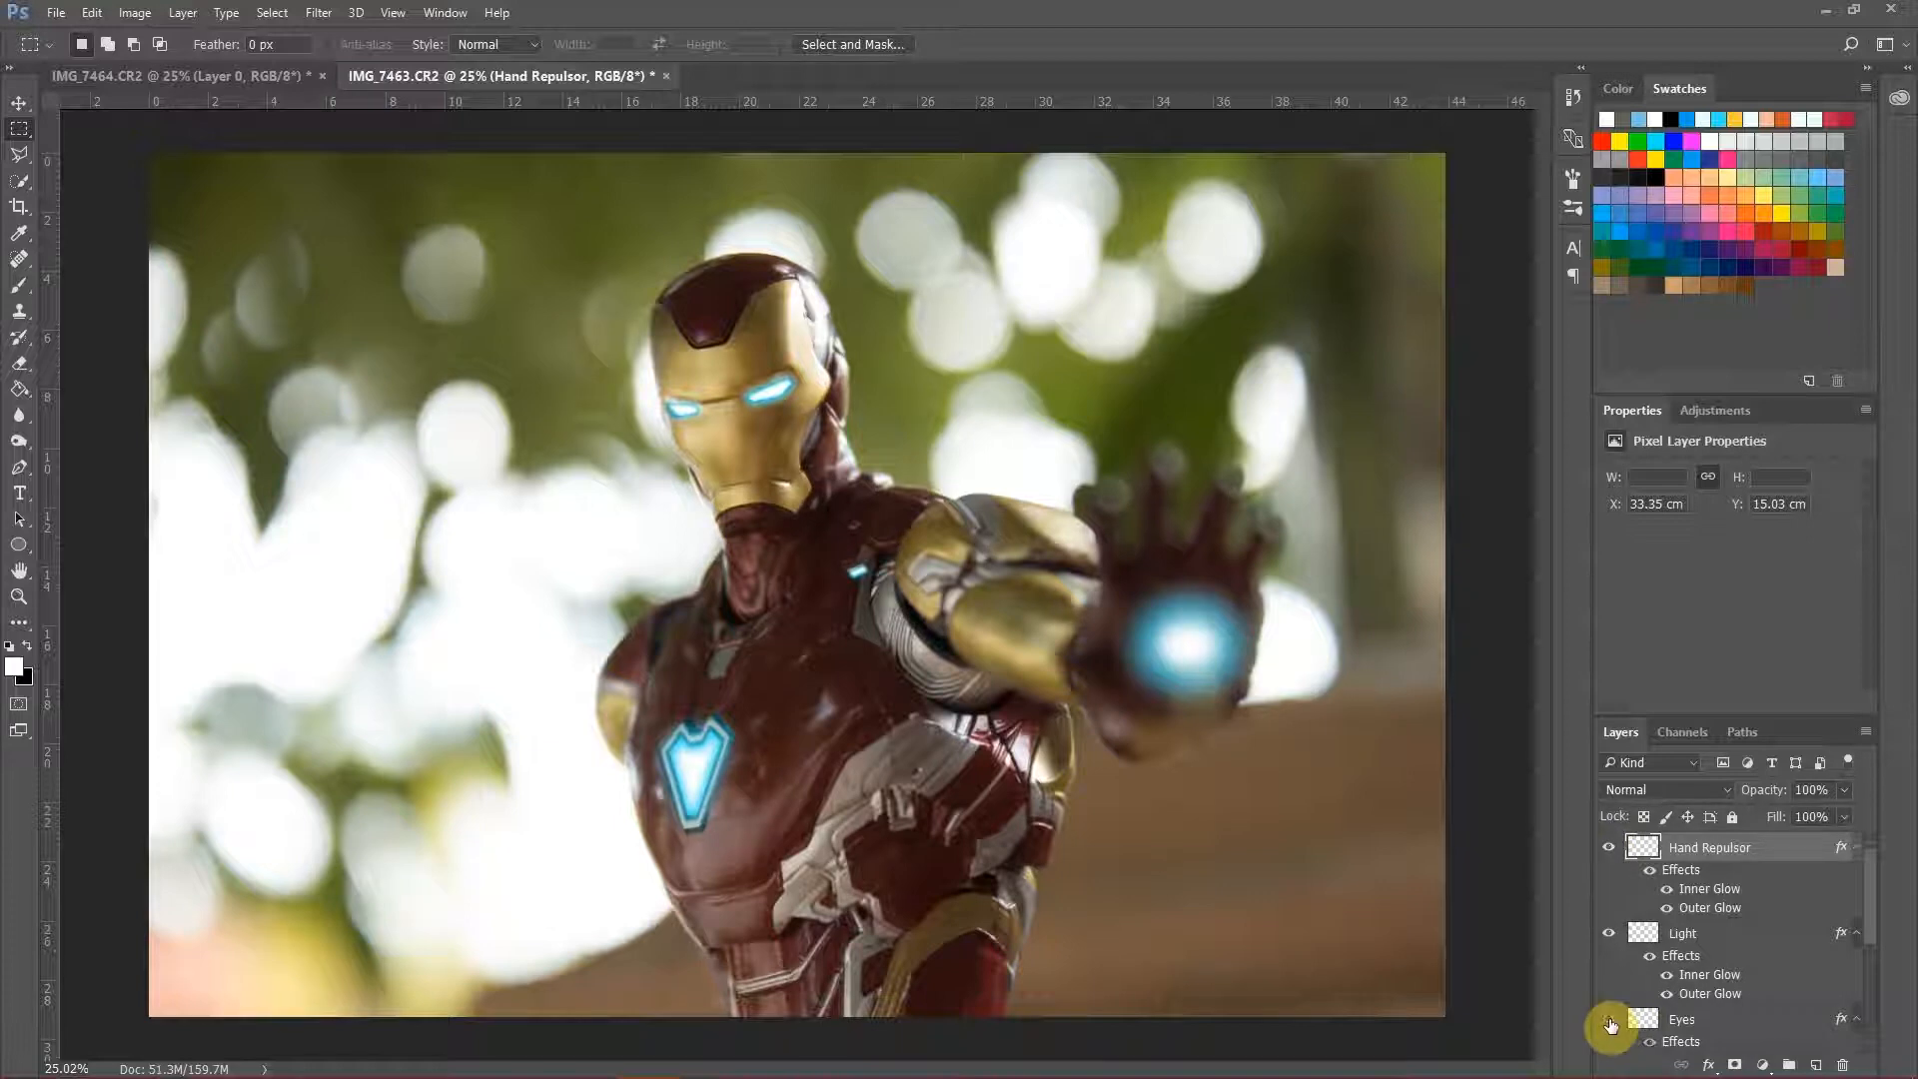
{"action": "scroll", "coordinate": [1798, 939], "scroll_direction": "down", "scroll_amount": 3}
{"action": "left_click", "coordinate": [1609, 894]}
{"action": "left_click", "coordinate": [1609, 895]}
Step: Slightly increase the spread of the Arc Reactor layer's outer glow
{"action": "double_click", "coordinate": [1755, 899]}
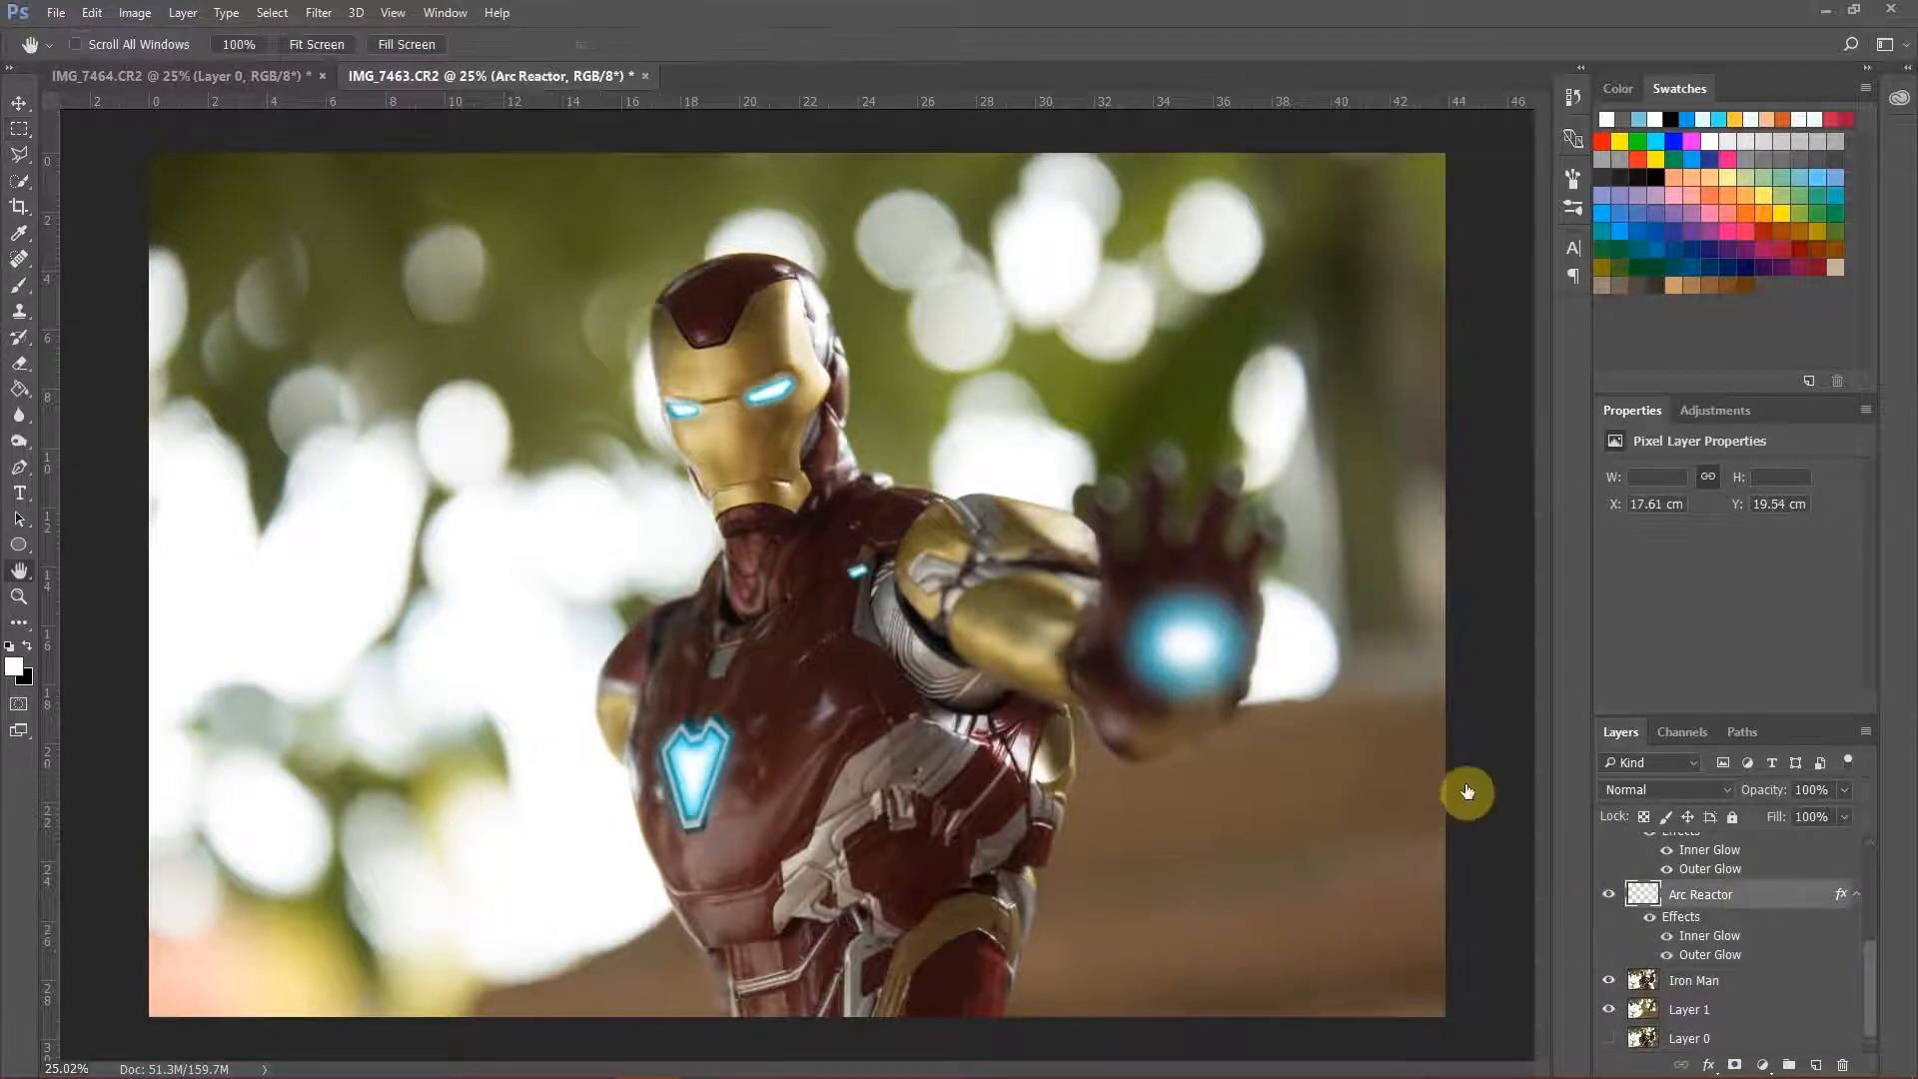
{"action": "left_click", "coordinate": [1184, 627]}
{"action": "mouse_move", "coordinate": [1470, 518]}
{"action": "left_mouse_down"}
{"action": "mouse_move", "coordinate": [1497, 537]}
{"action": "mouse_move", "coordinate": [1483, 515]}
{"action": "left_mouse_up"}
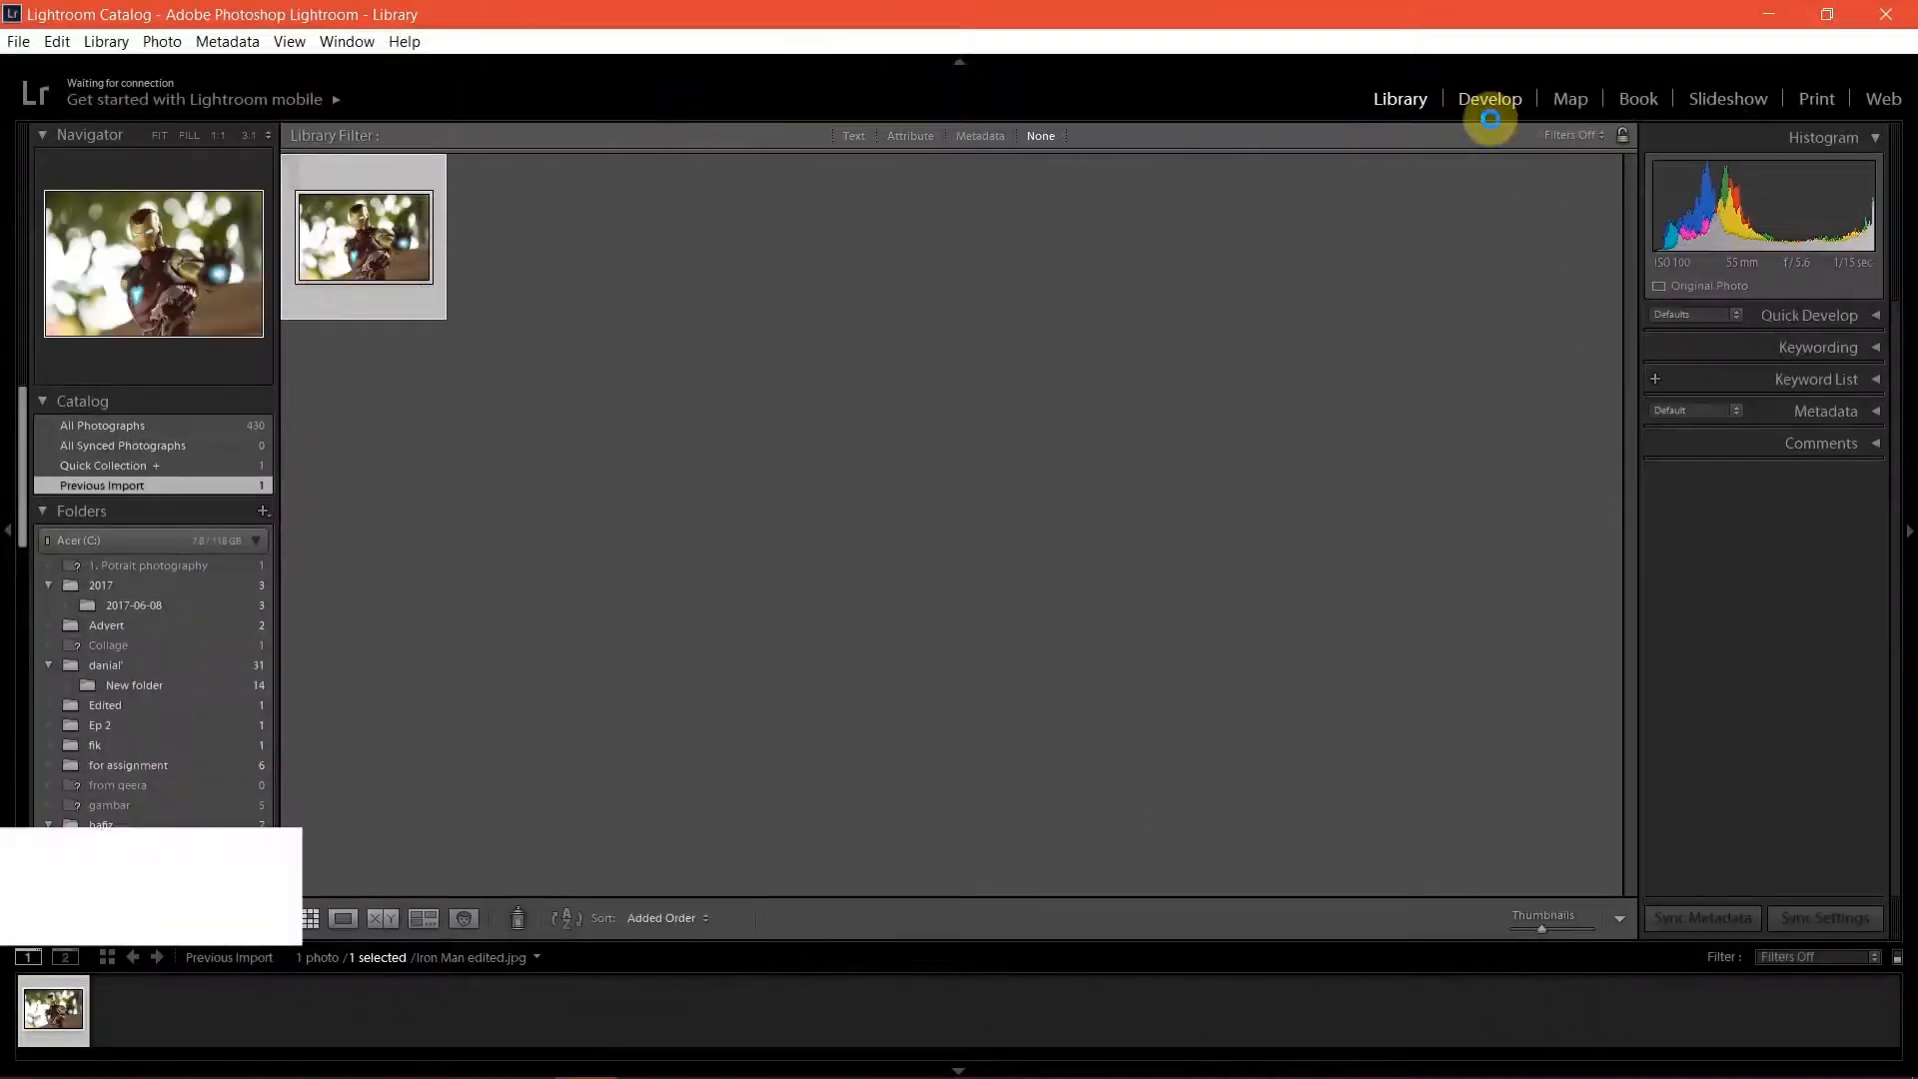
Step: Open the imported Iron Man photo in the Develop module and check it up close
{"action": "left_click", "coordinate": [1490, 118]}
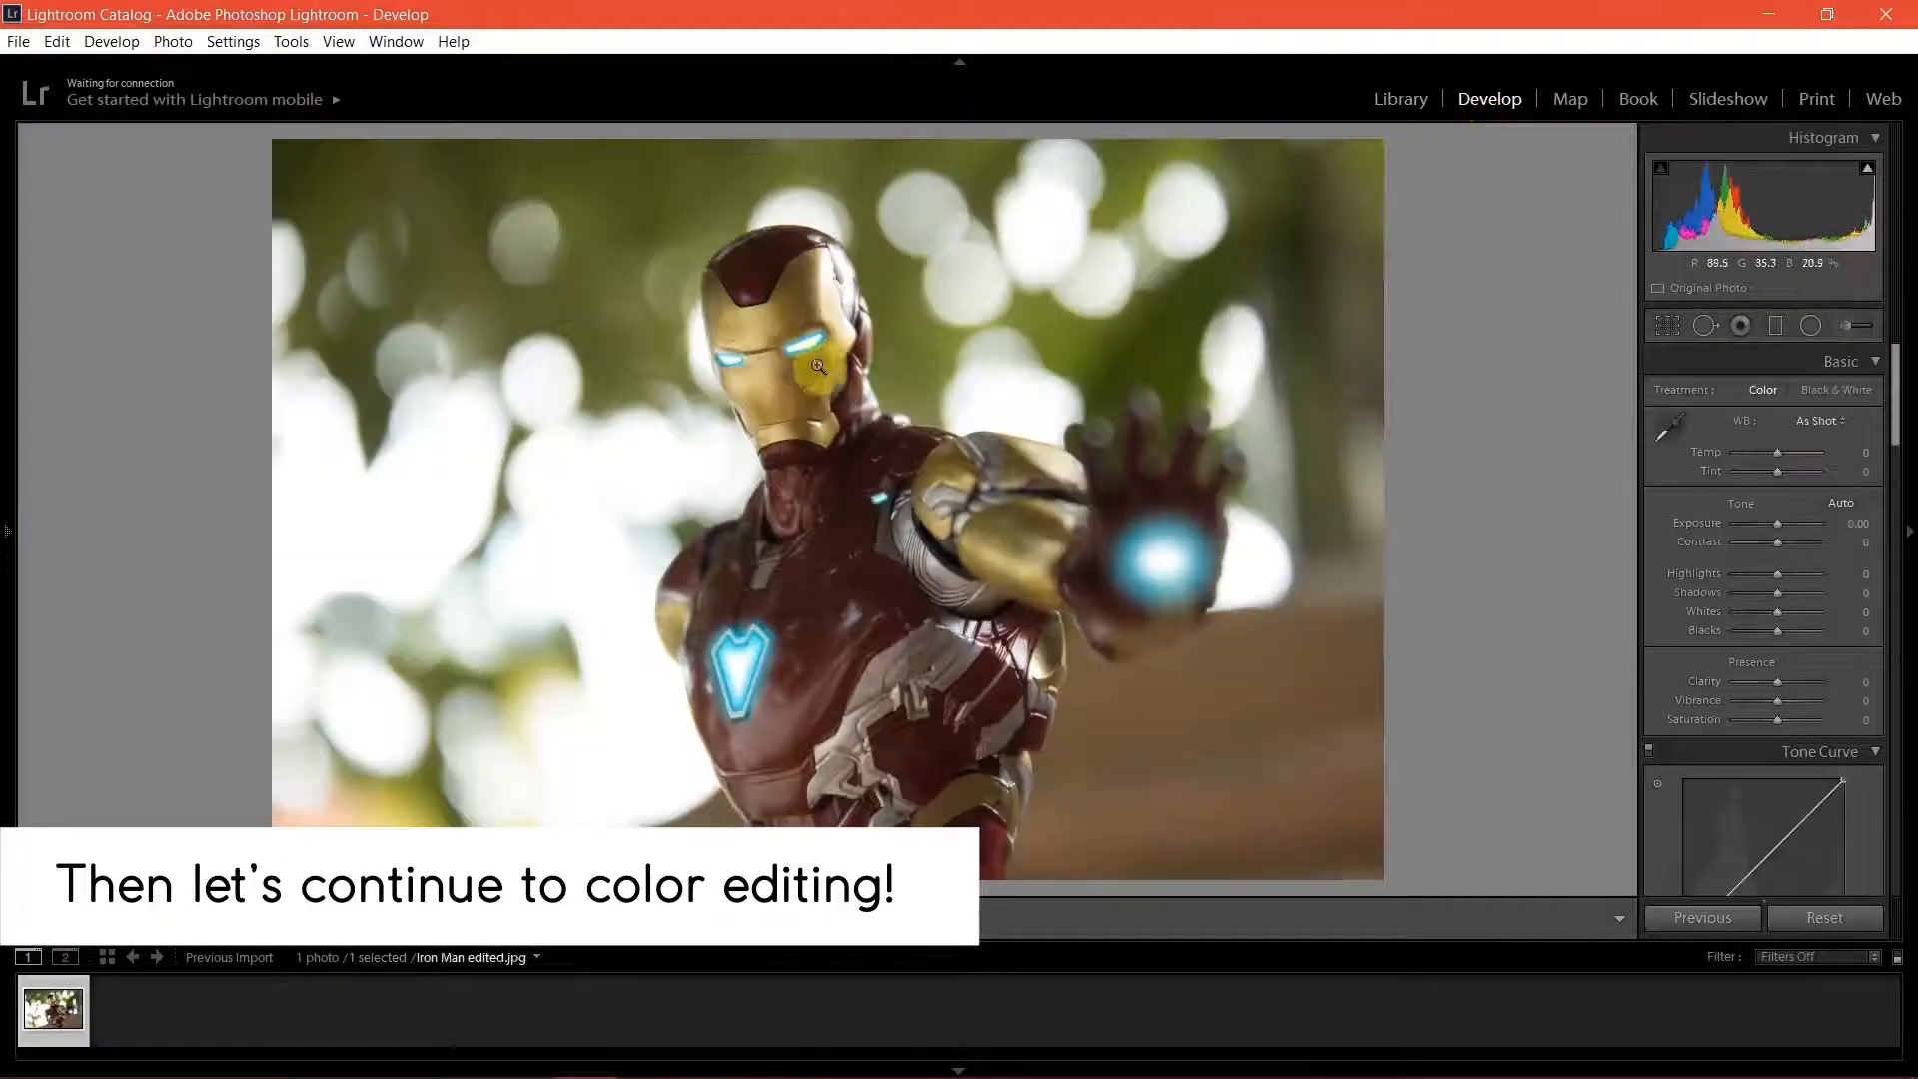
{"action": "left_click", "coordinate": [851, 418]}
{"action": "left_click", "coordinate": [915, 490]}
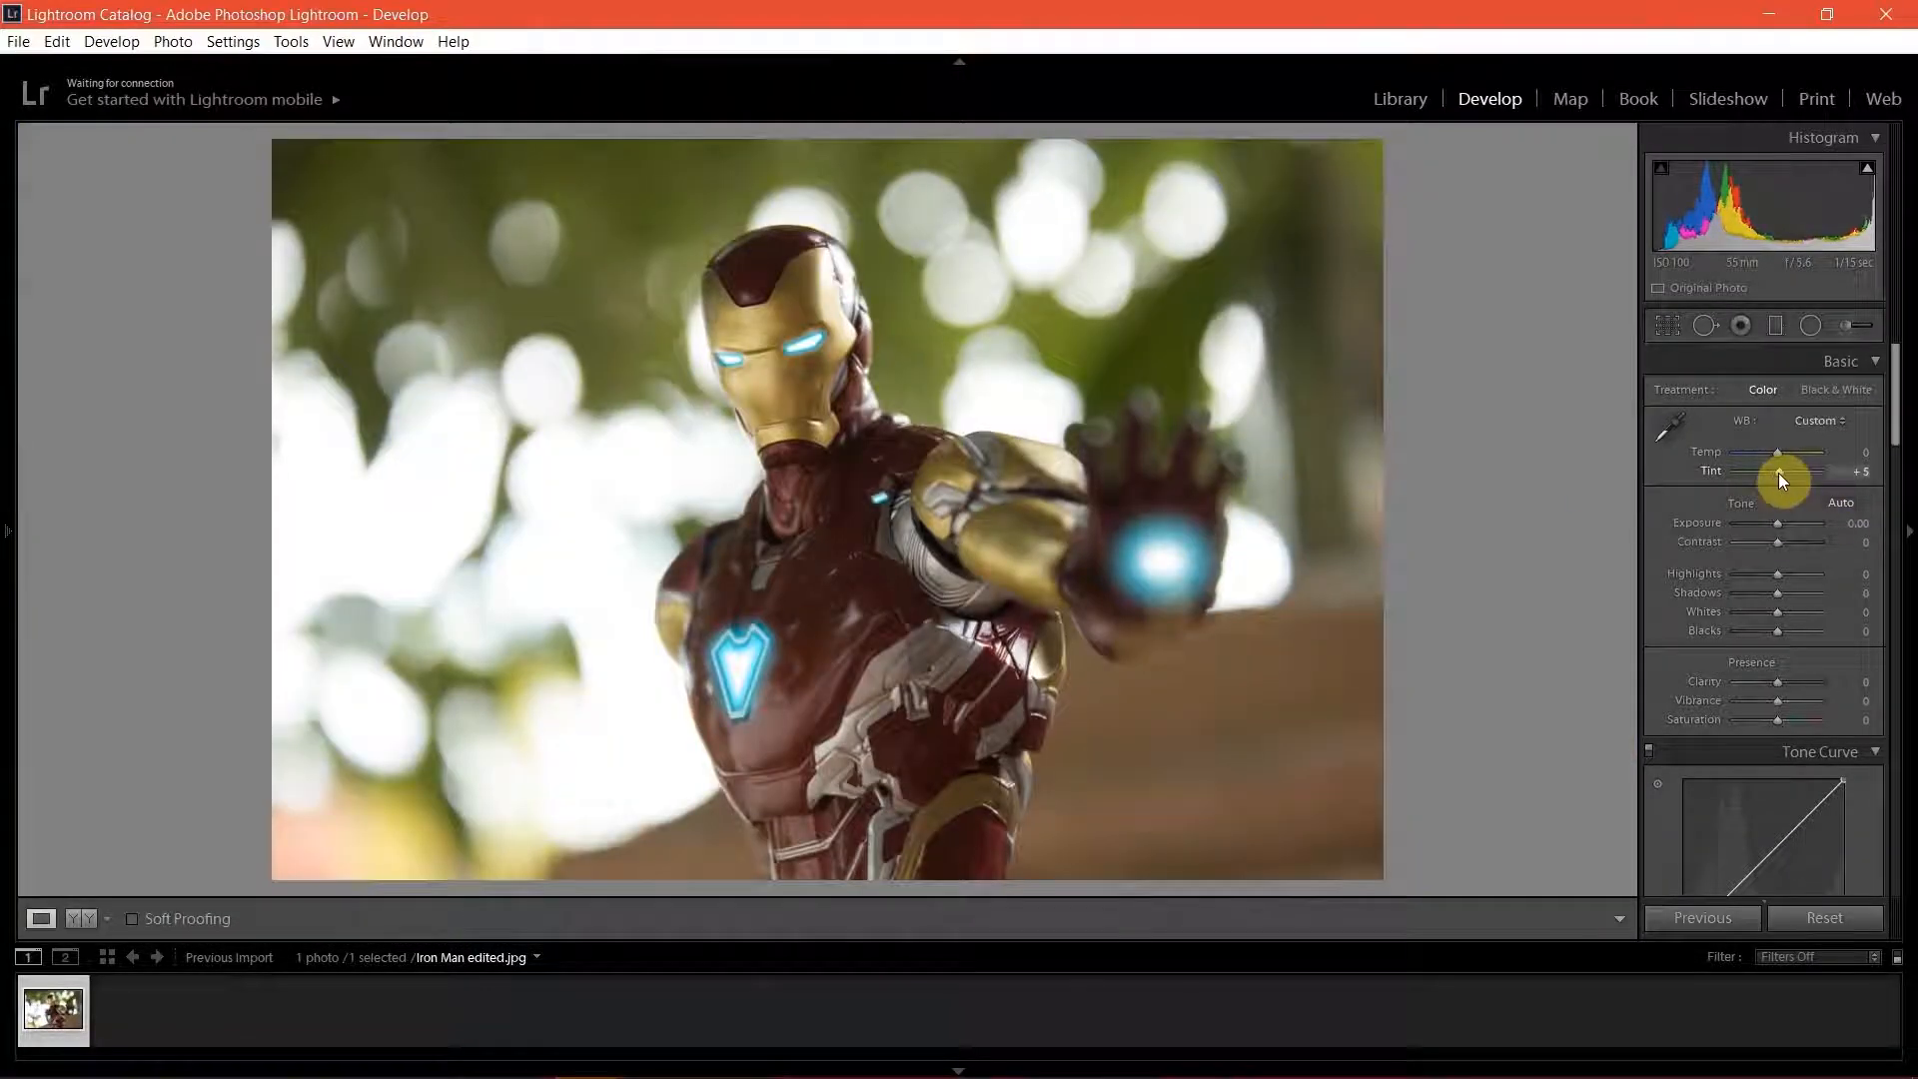
Step: Enable profile corrections and chromatic aberration removal in the lens corrections
{"action": "left_click_drag", "start_coordinate": [1895, 399], "coordinate": [1896, 689]}
{"action": "left_click", "coordinate": [1685, 821]}
{"action": "left_click", "coordinate": [1662, 835]}
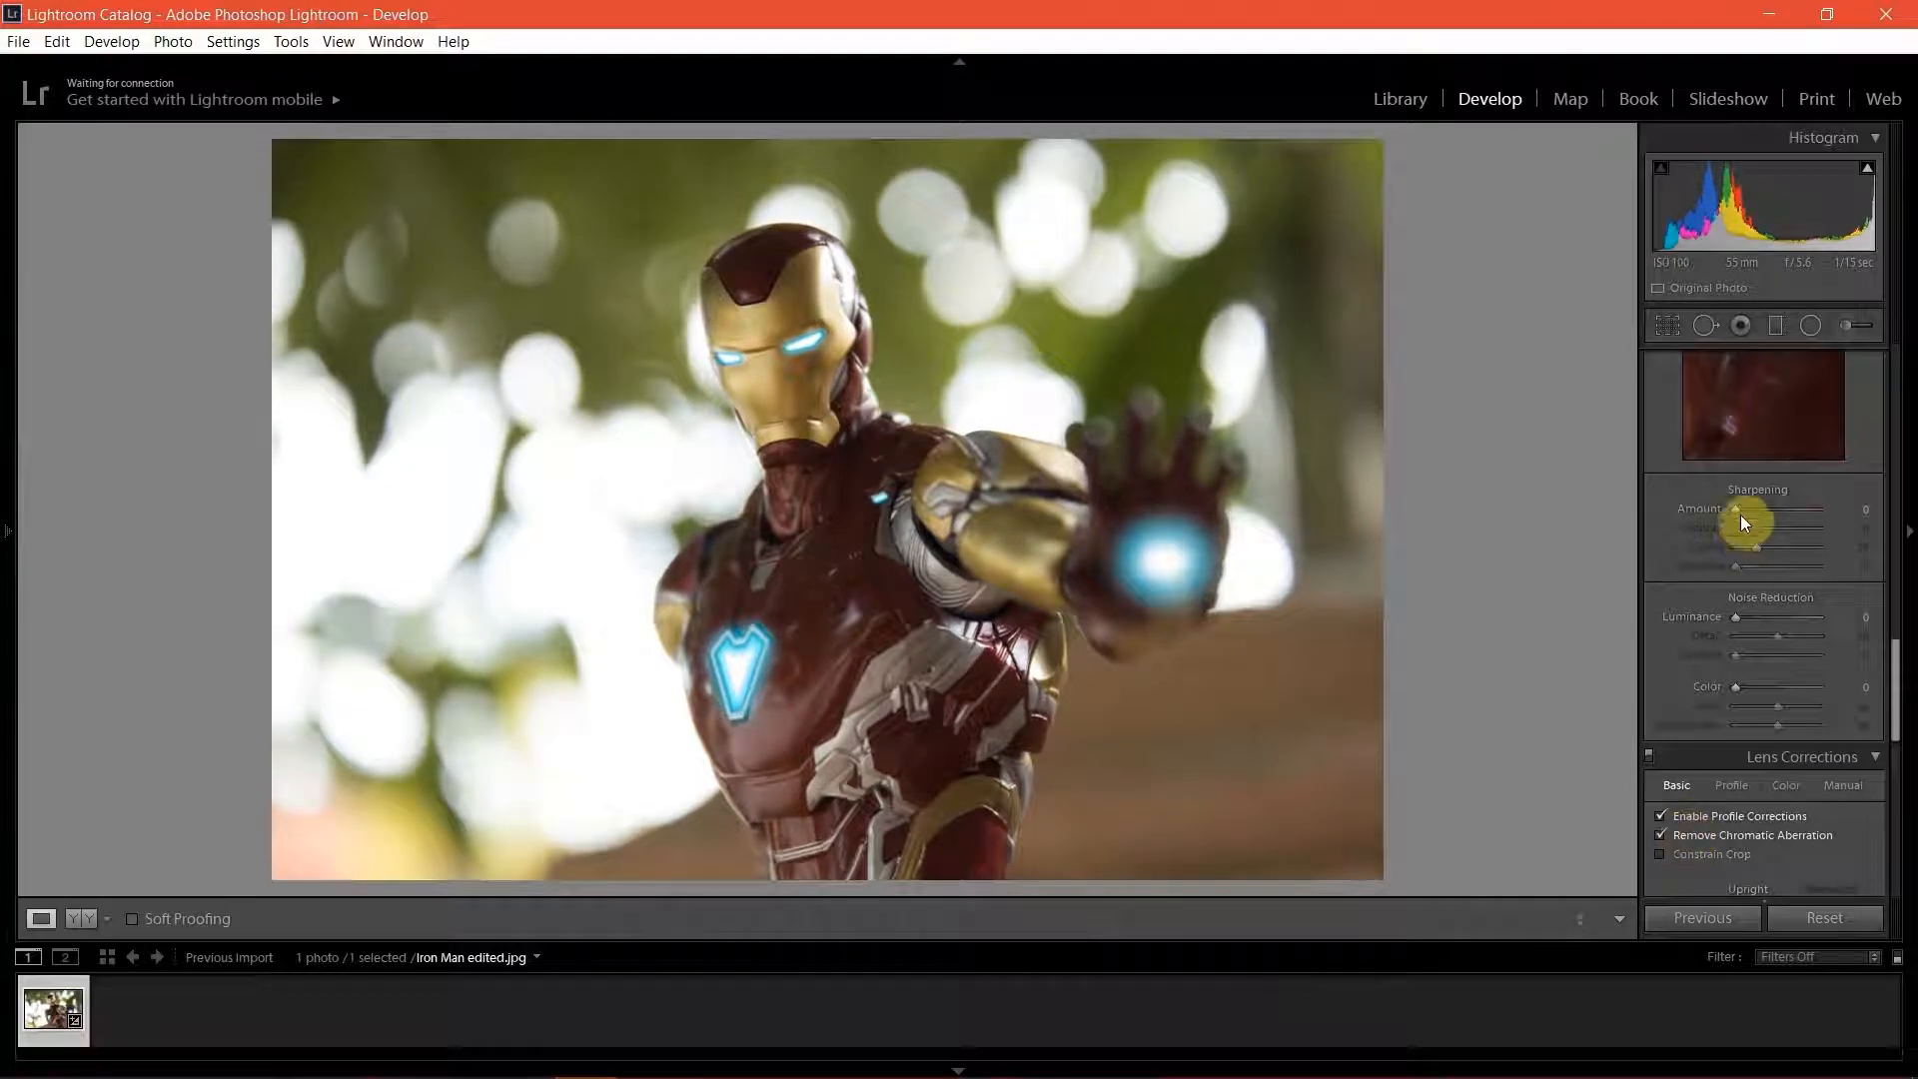
Step: Add sharpening and luminance noise reduction to the photo, checking the detail up close
{"action": "left_click_drag", "start_coordinate": [1738, 511], "coordinate": [1766, 548]}
{"action": "left_click_drag", "start_coordinate": [1738, 617], "coordinate": [1781, 636]}
{"action": "left_click", "coordinate": [832, 399]}
{"action": "left_click_drag", "start_coordinate": [1000, 460], "coordinate": [908, 385]}
{"action": "left_click", "coordinate": [1894, 603]}
{"action": "scroll", "coordinate": [1894, 603], "scroll_direction": "up", "scroll_amount": 5}
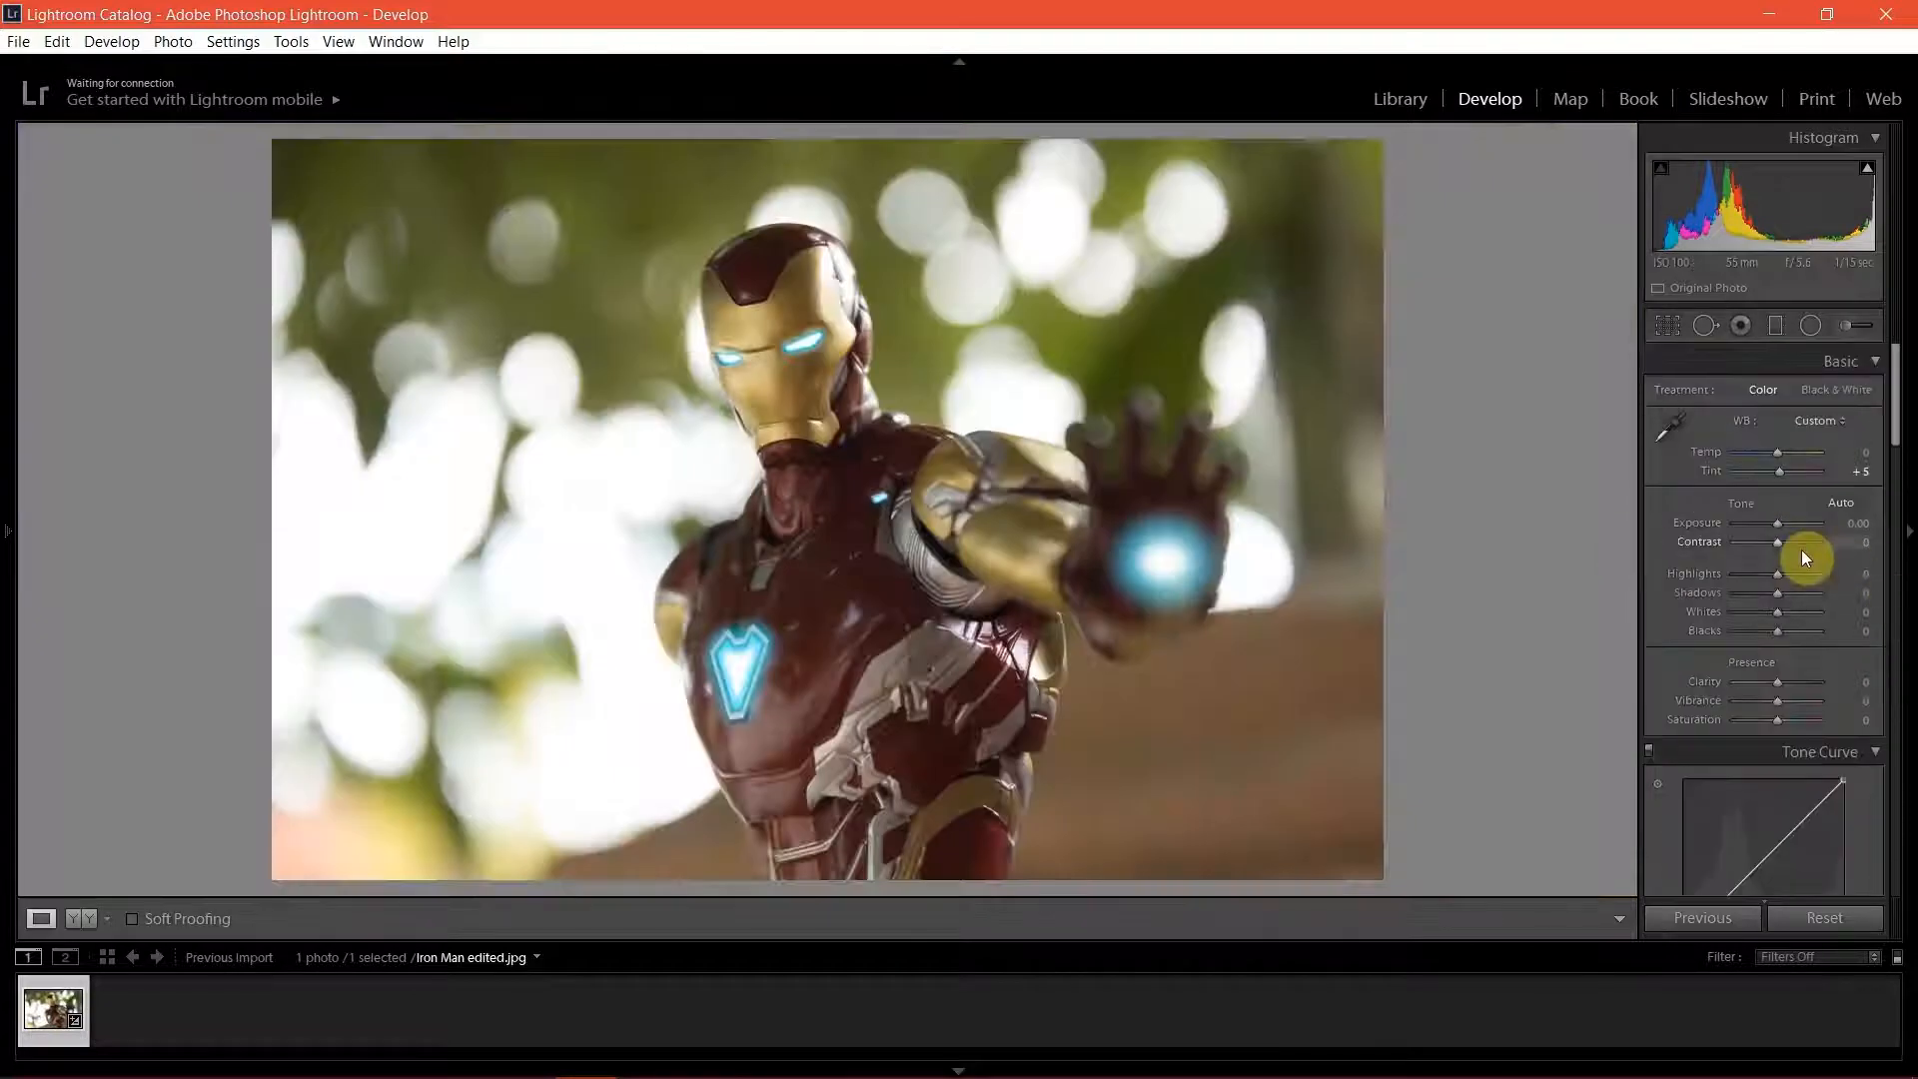
Step: Set temperature to −5, tint to +10, contrast to +40, highlights to −12, shadows to −24, whites to +40 and blacks to −24
{"action": "scroll", "coordinate": [1883, 527], "scroll_direction": "down", "scroll_amount": 2}
{"action": "scroll", "coordinate": [1886, 527], "scroll_direction": "up", "scroll_amount": 2}
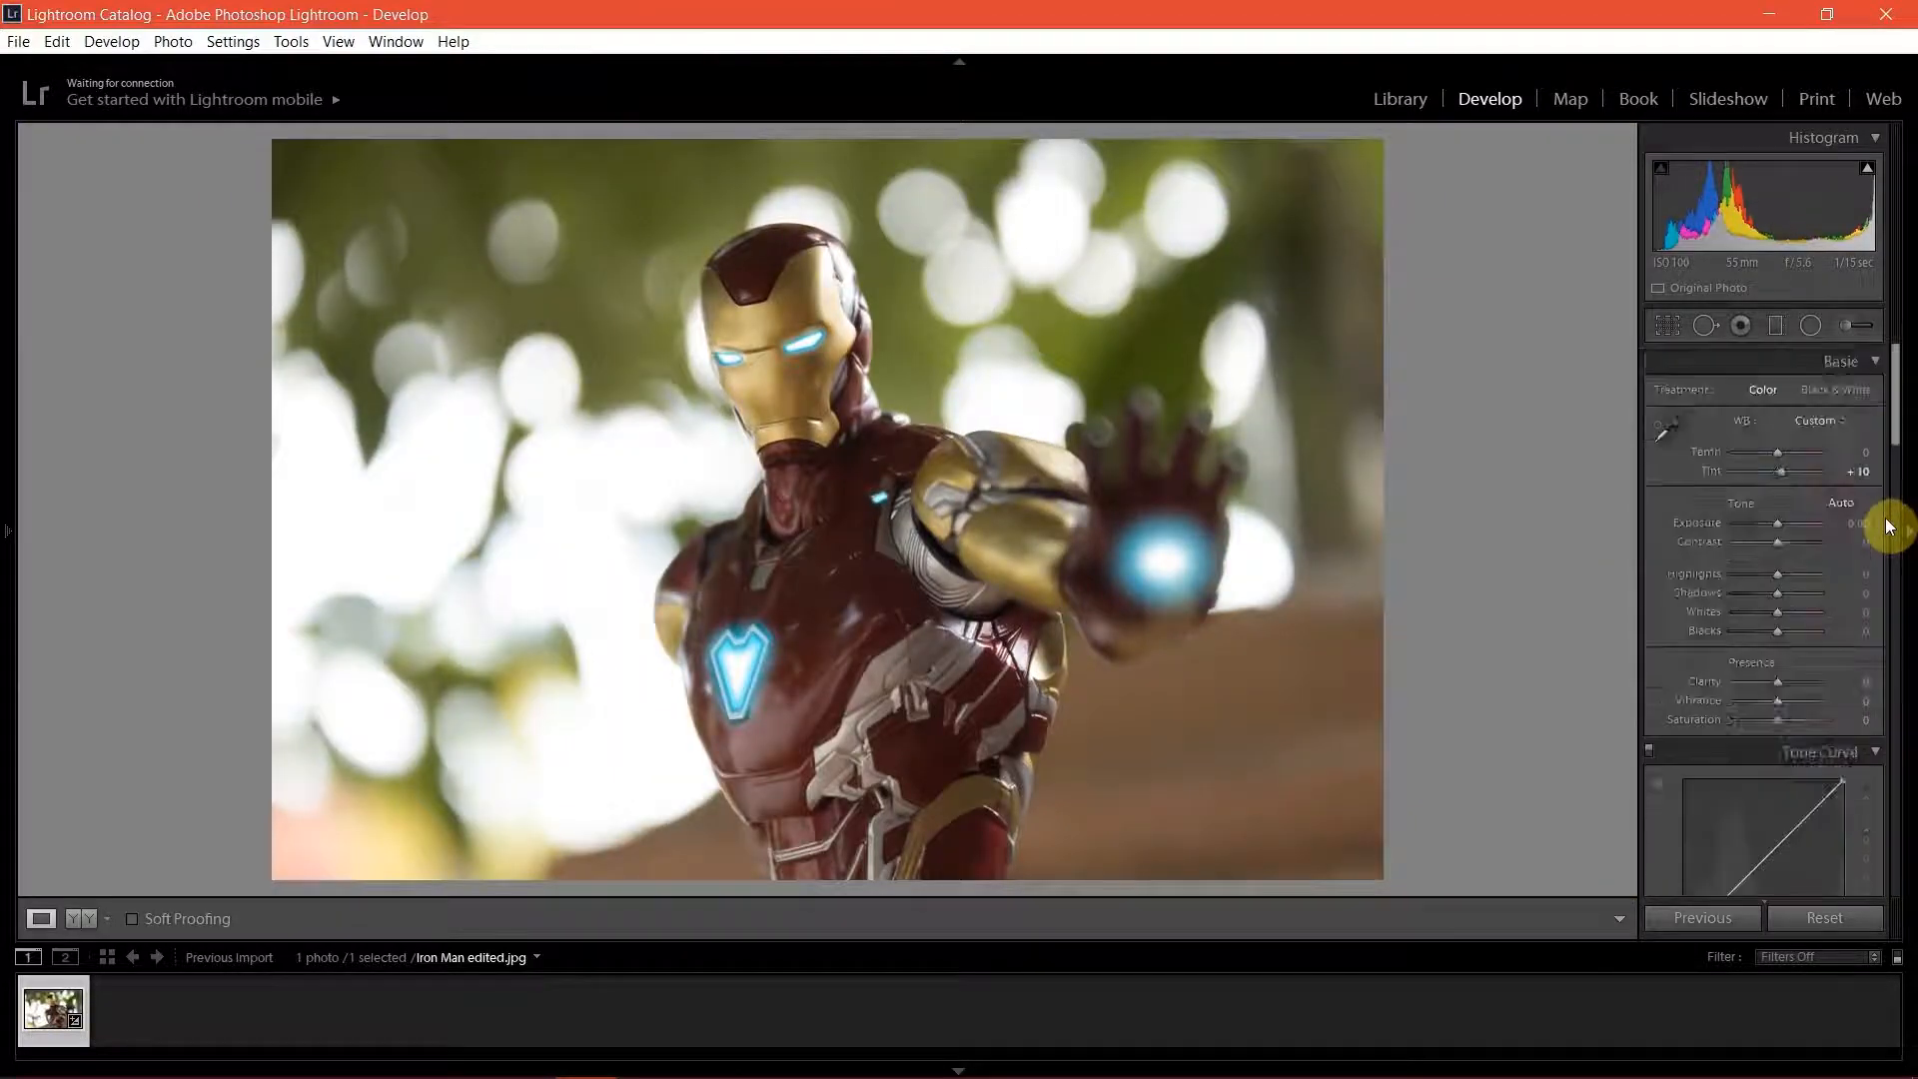
{"action": "scroll", "coordinate": [1887, 527], "scroll_direction": "down", "scroll_amount": 8}
{"action": "scroll", "coordinate": [1884, 525], "scroll_direction": "up", "scroll_amount": 8}
{"action": "left_click", "coordinate": [1798, 541]}
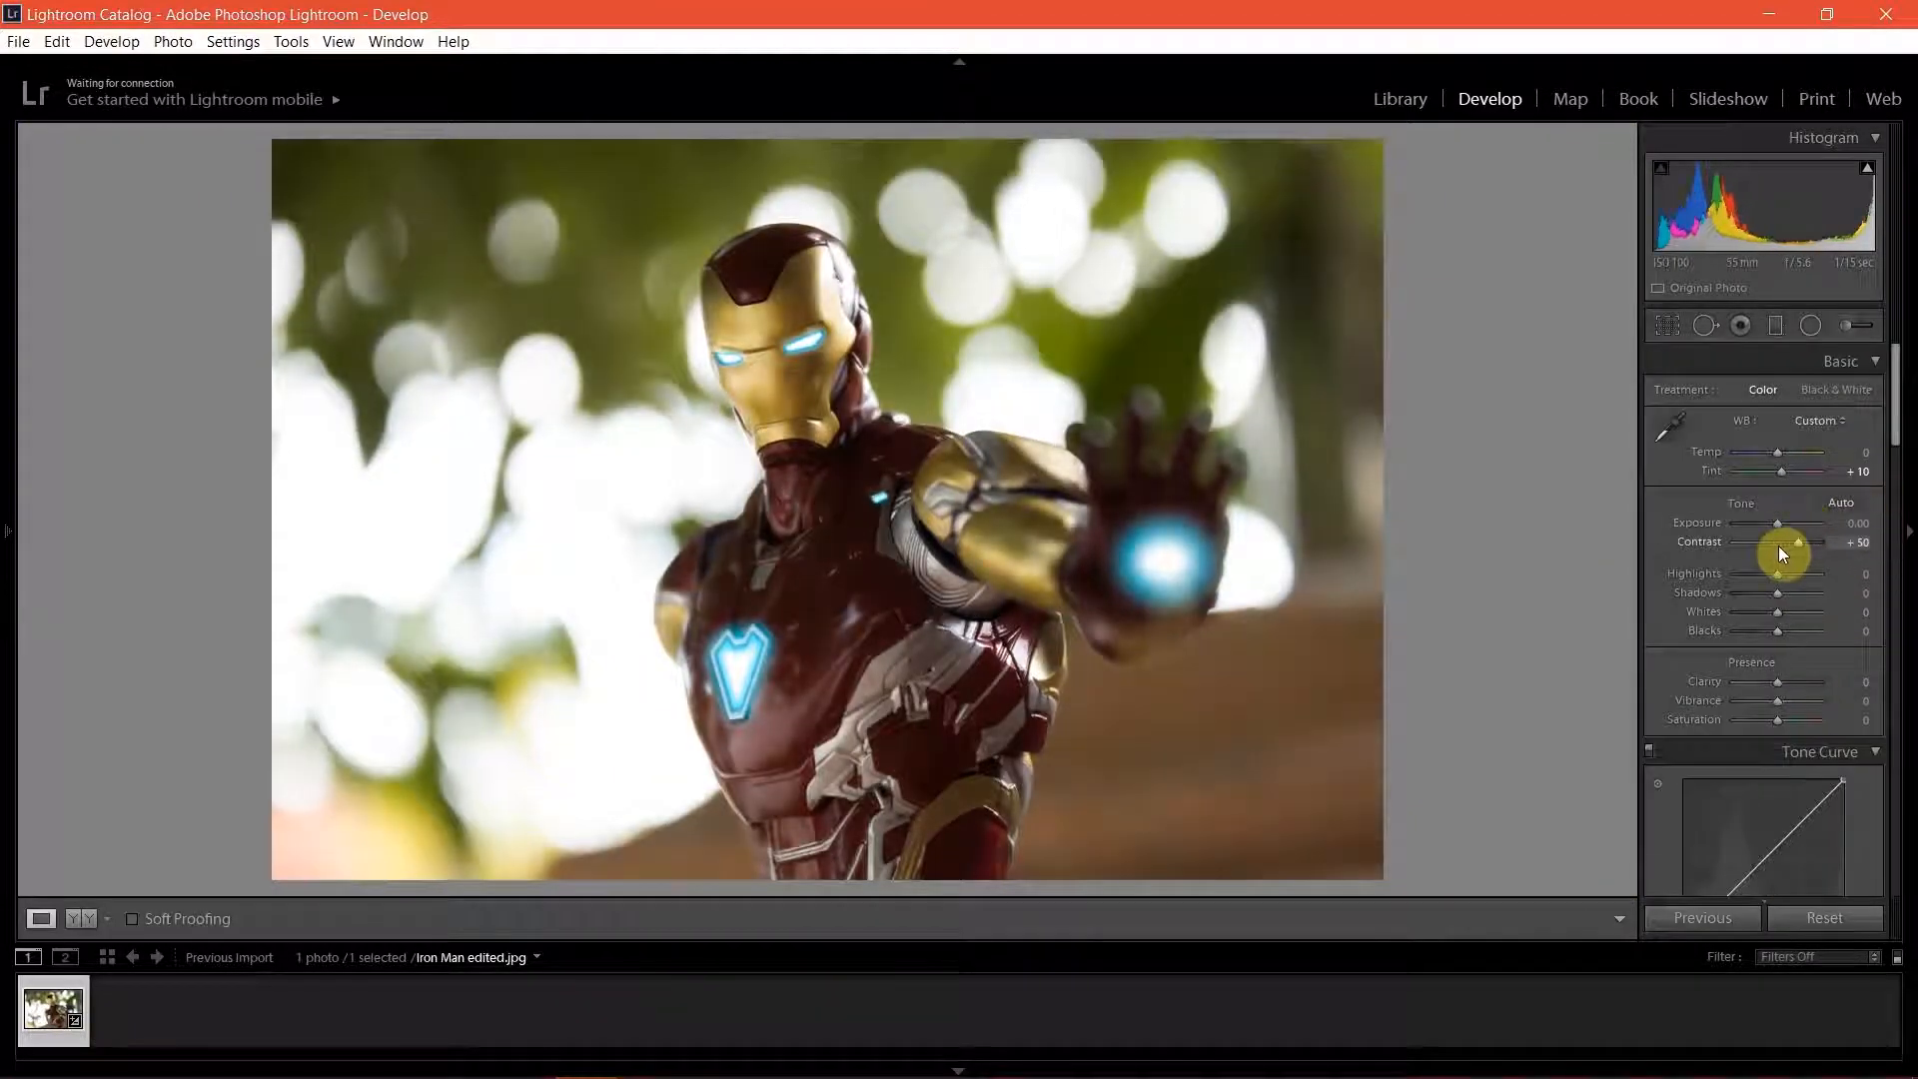
{"action": "left_click_drag", "start_coordinate": [1778, 574], "coordinate": [1772, 579]}
{"action": "left_click_drag", "start_coordinate": [1777, 594], "coordinate": [1769, 633]}
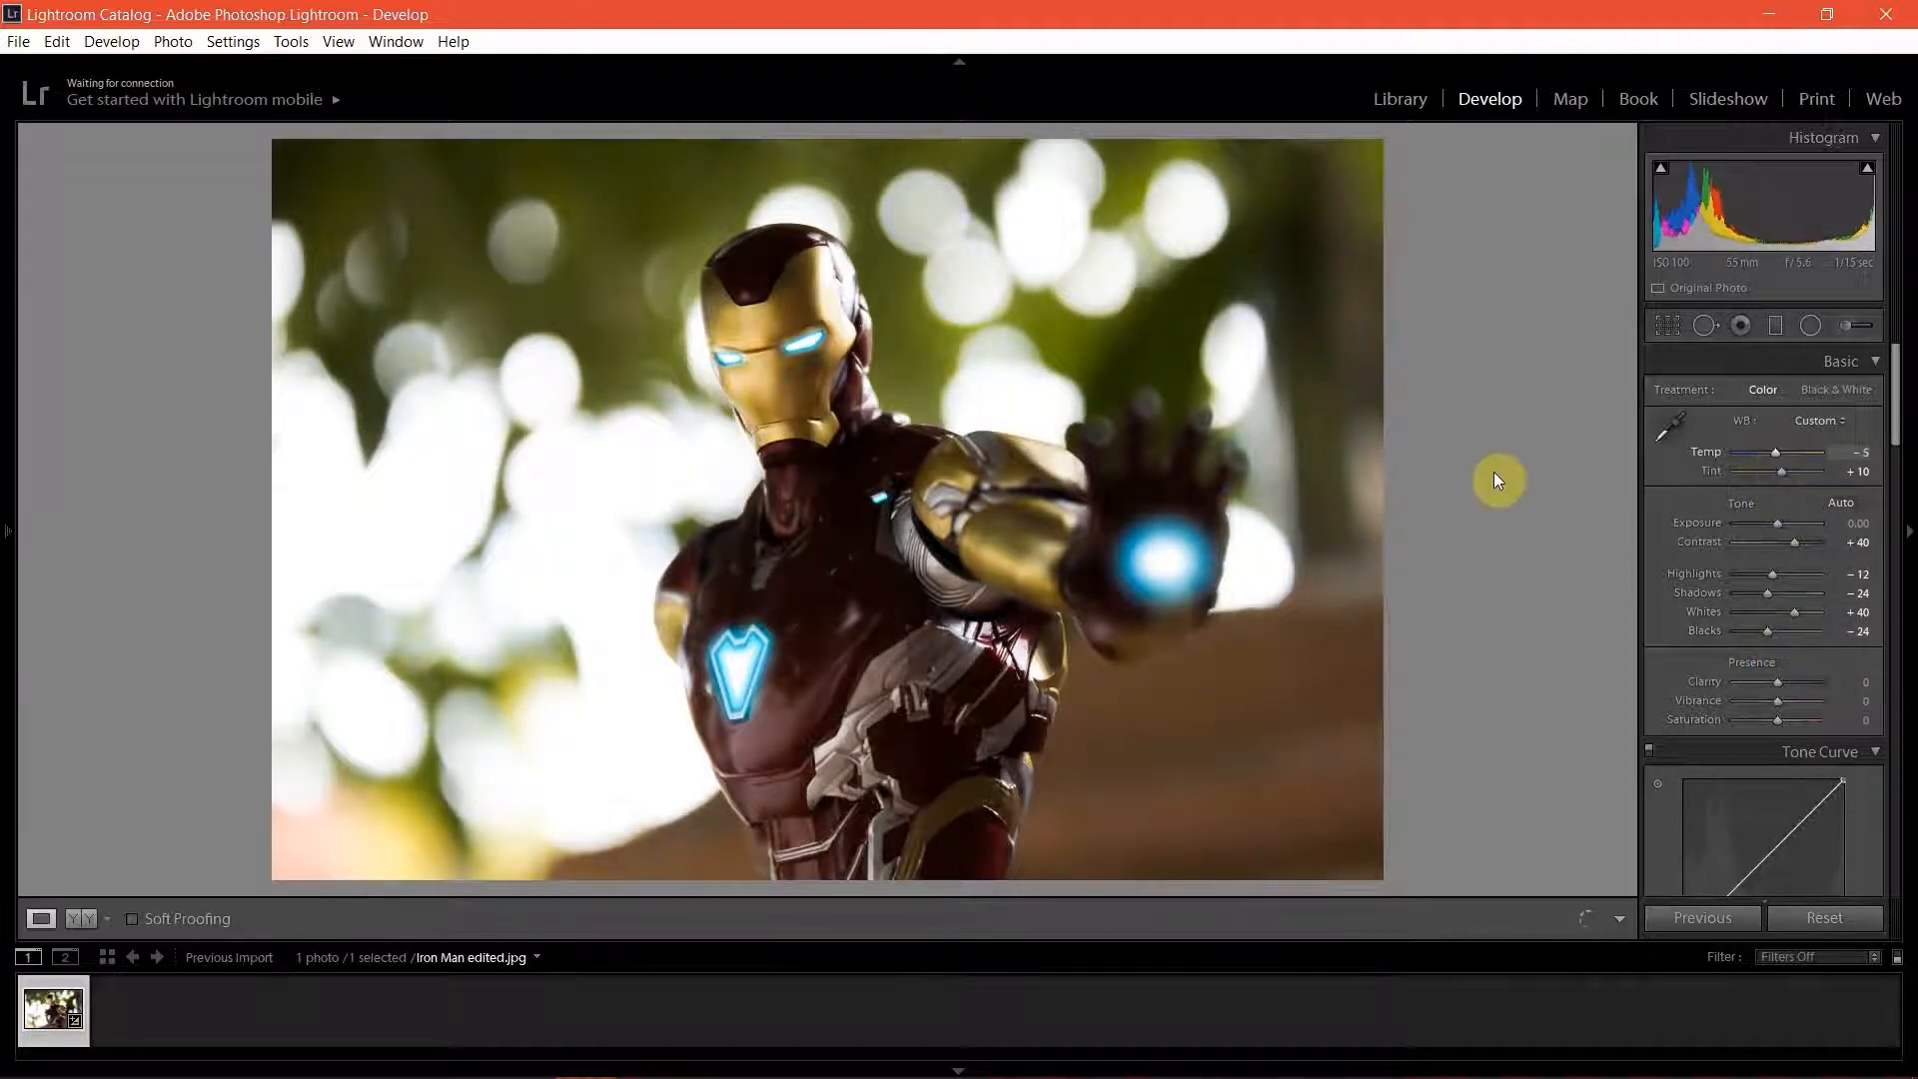
Step: Compare the photo with its original, and set clarity to +15, vibrance to +5 and saturation to −10
{"action": "key", "text": "backslash"}
{"action": "key", "text": "backslash"}
{"action": "left_click_drag", "start_coordinate": [1896, 394], "coordinate": [1895, 433]}
{"action": "left_click_drag", "start_coordinate": [1777, 468], "coordinate": [1773, 505]}
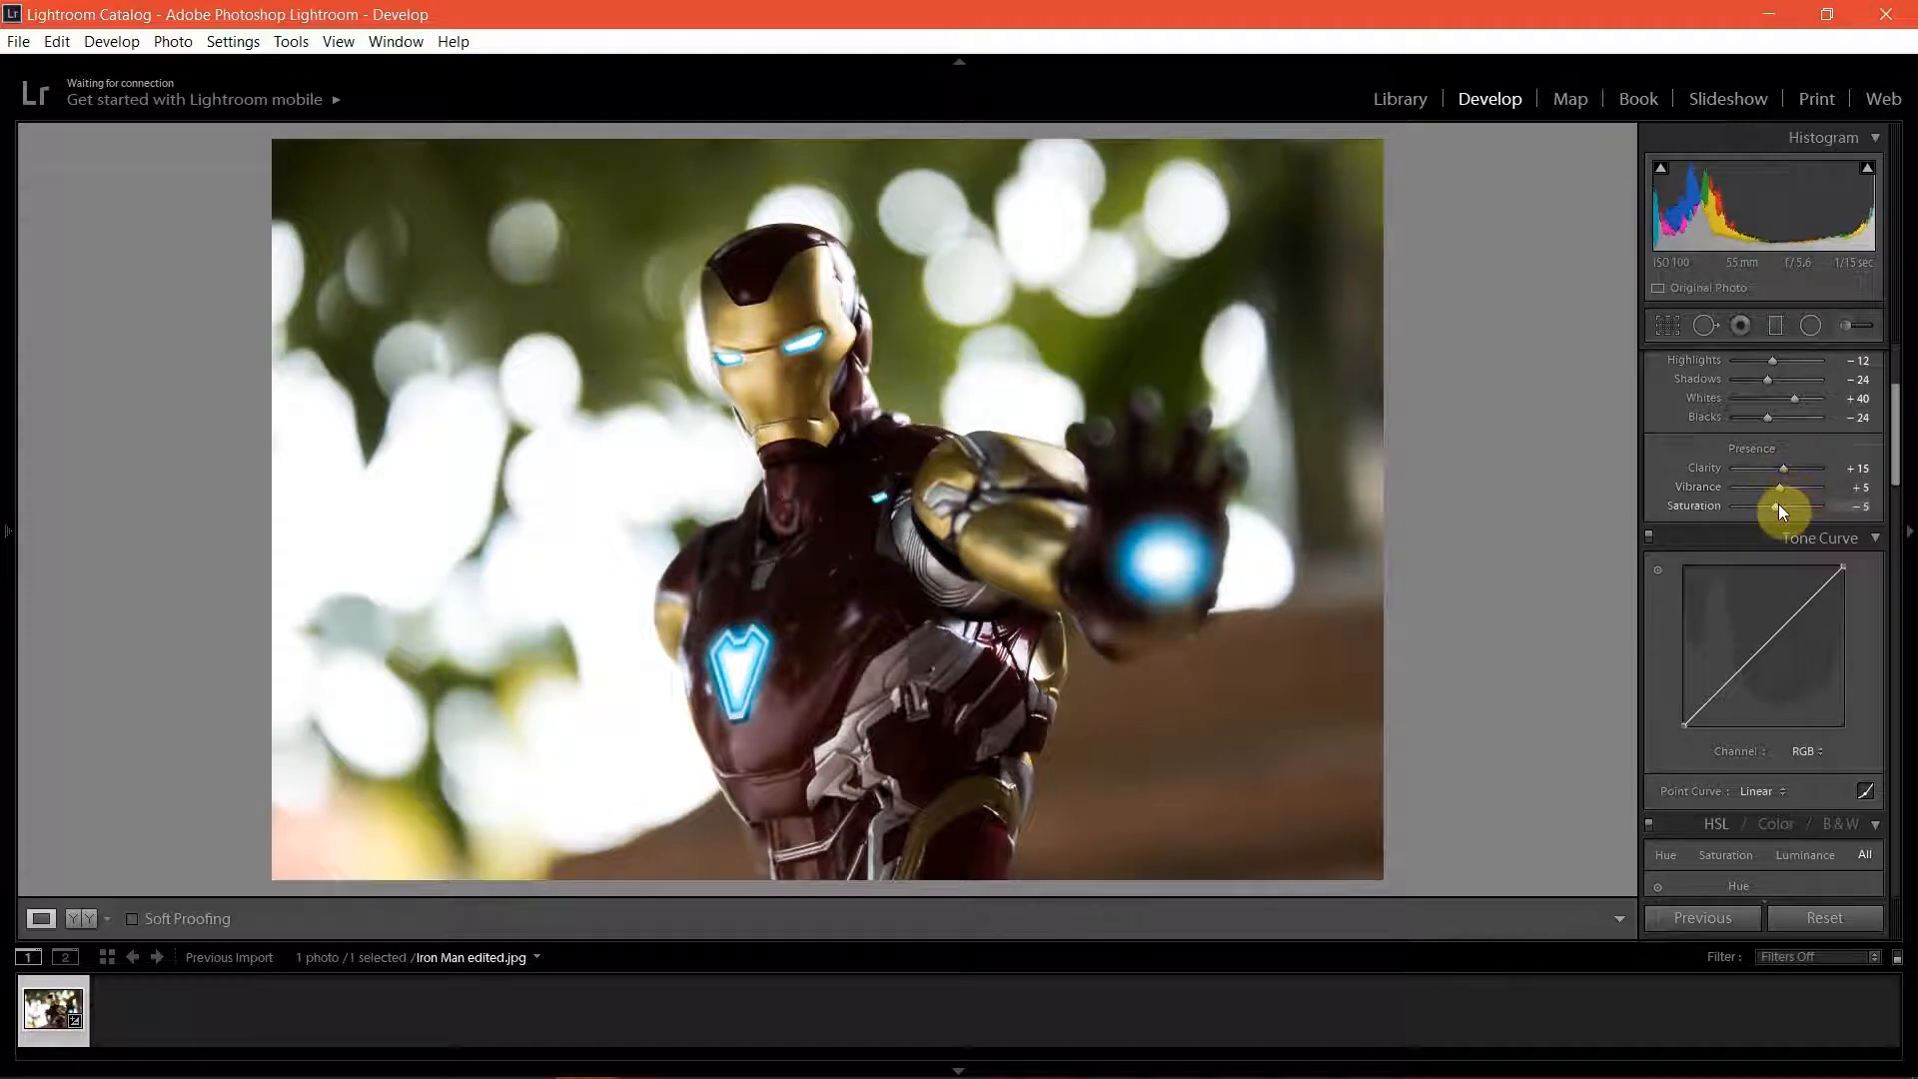
Step: Shape the RGB tone curve into a gentle S with three points and lift its black end for faded shadows
{"action": "left_click", "coordinate": [1803, 607]}
{"action": "left_click", "coordinate": [1765, 644]}
{"action": "left_click", "coordinate": [1723, 687]}
{"action": "left_click_drag", "start_coordinate": [1723, 687], "coordinate": [1723, 693]}
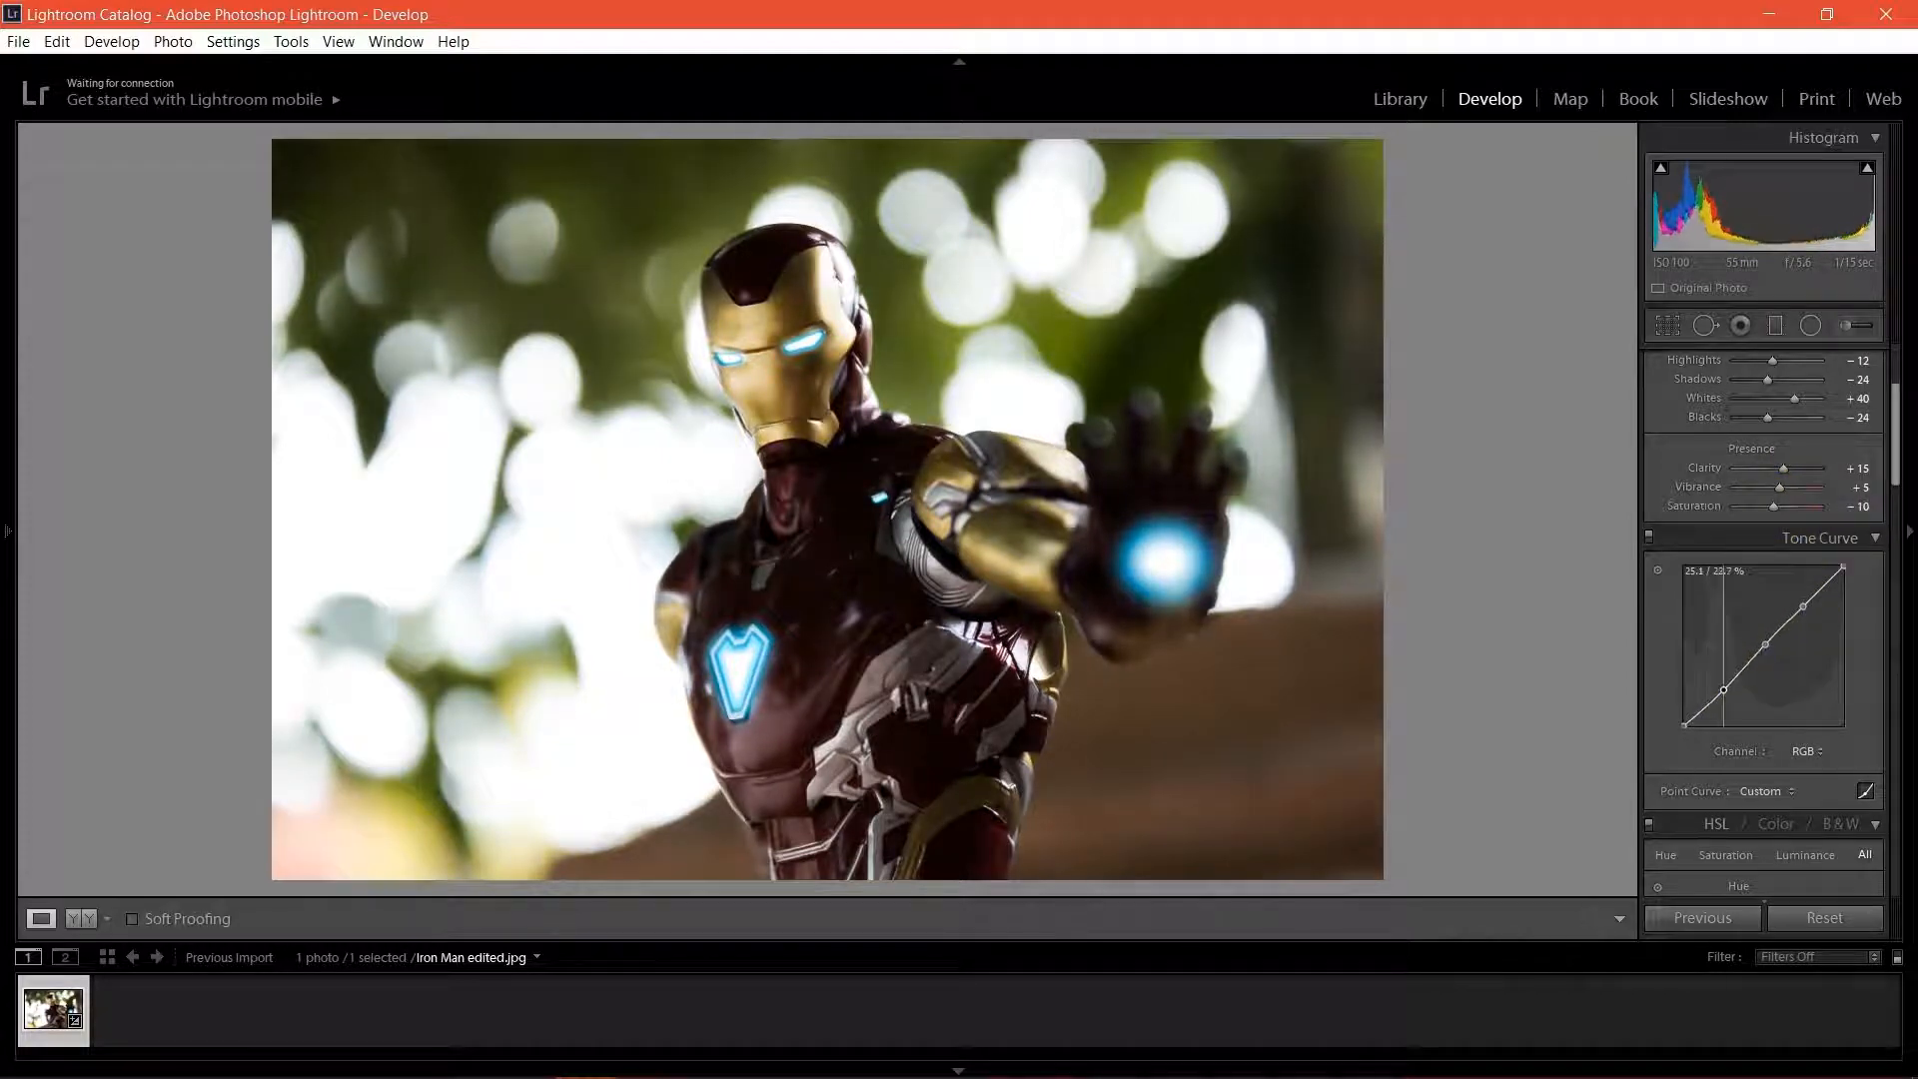
{"action": "left_click_drag", "start_coordinate": [1803, 606], "coordinate": [1801, 599]}
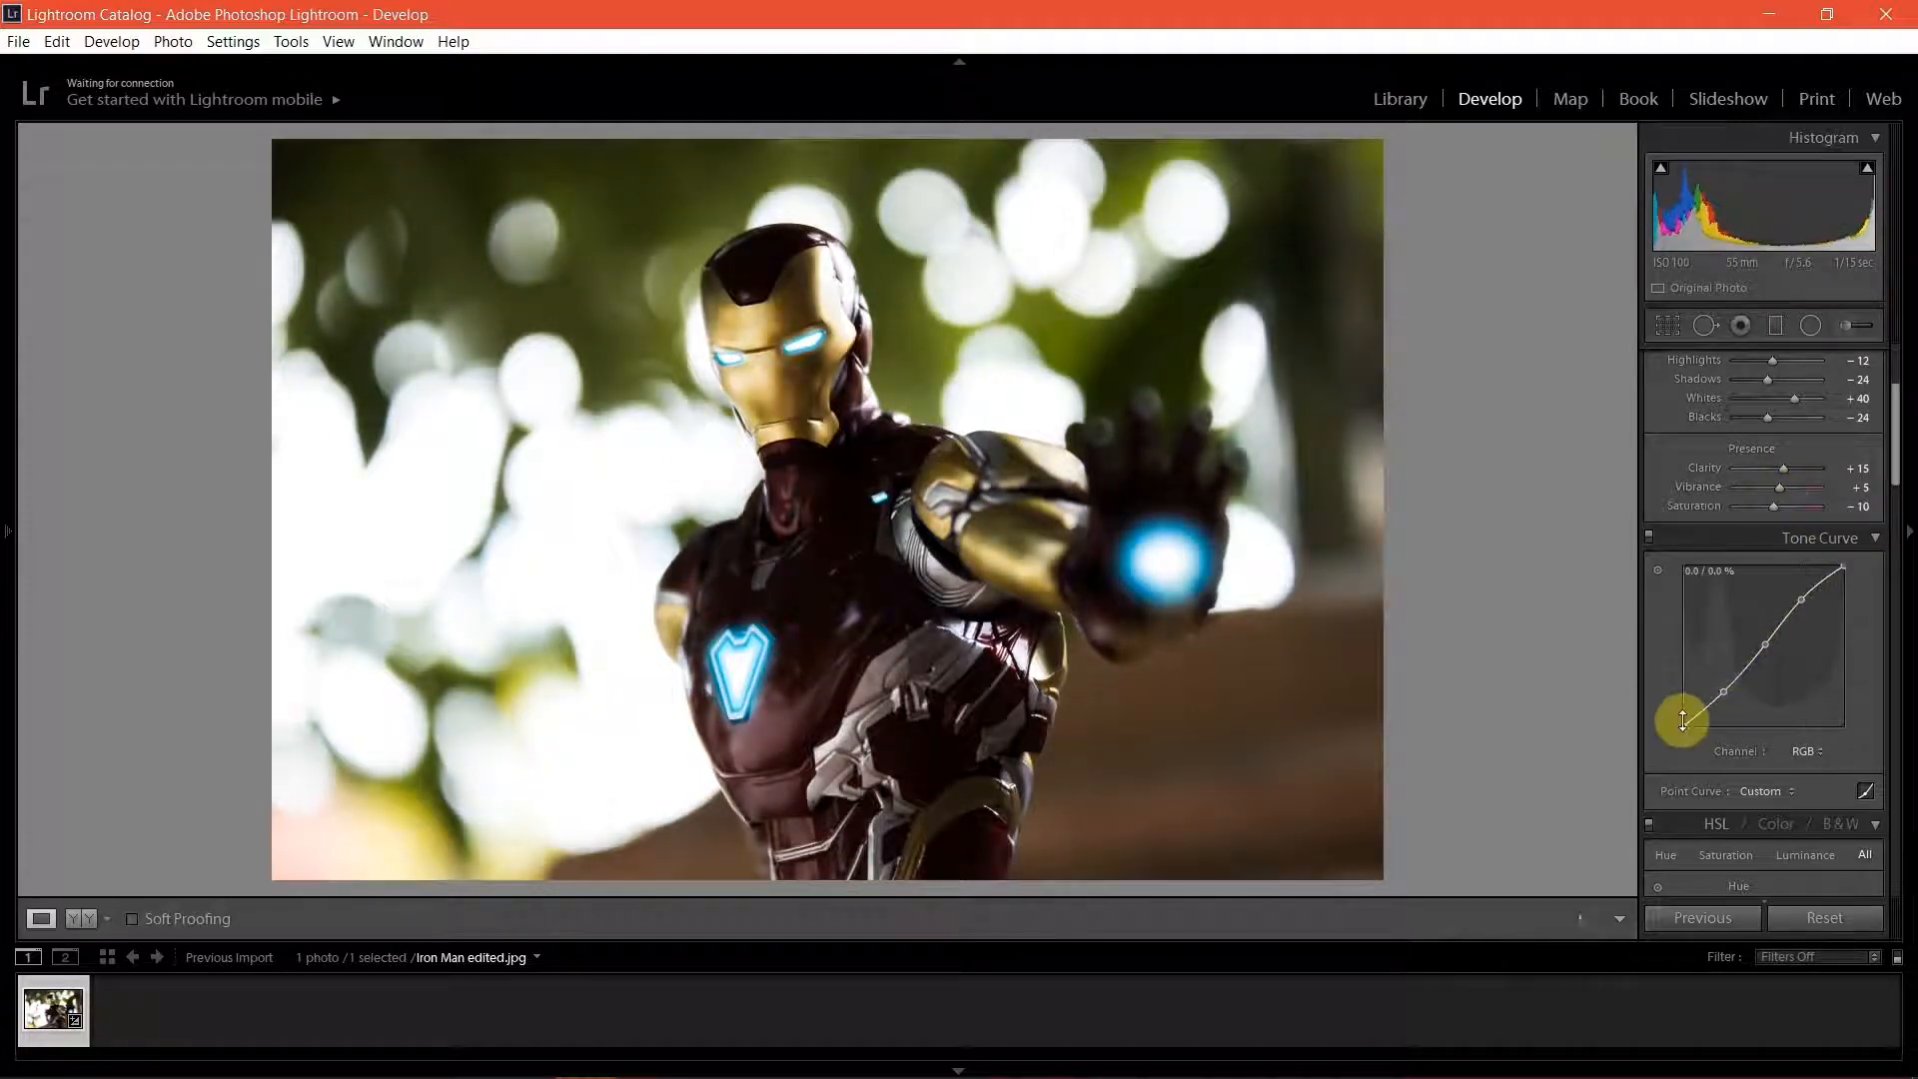
{"action": "left_click_drag", "start_coordinate": [1684, 724], "coordinate": [1684, 715]}
Step: Set saturation to −5, highlights to −7, shadows to +29 and blacks to −34
{"action": "left_click_drag", "start_coordinate": [1774, 506], "coordinate": [1780, 512]}
{"action": "left_click_drag", "start_coordinate": [1895, 469], "coordinate": [1895, 429]}
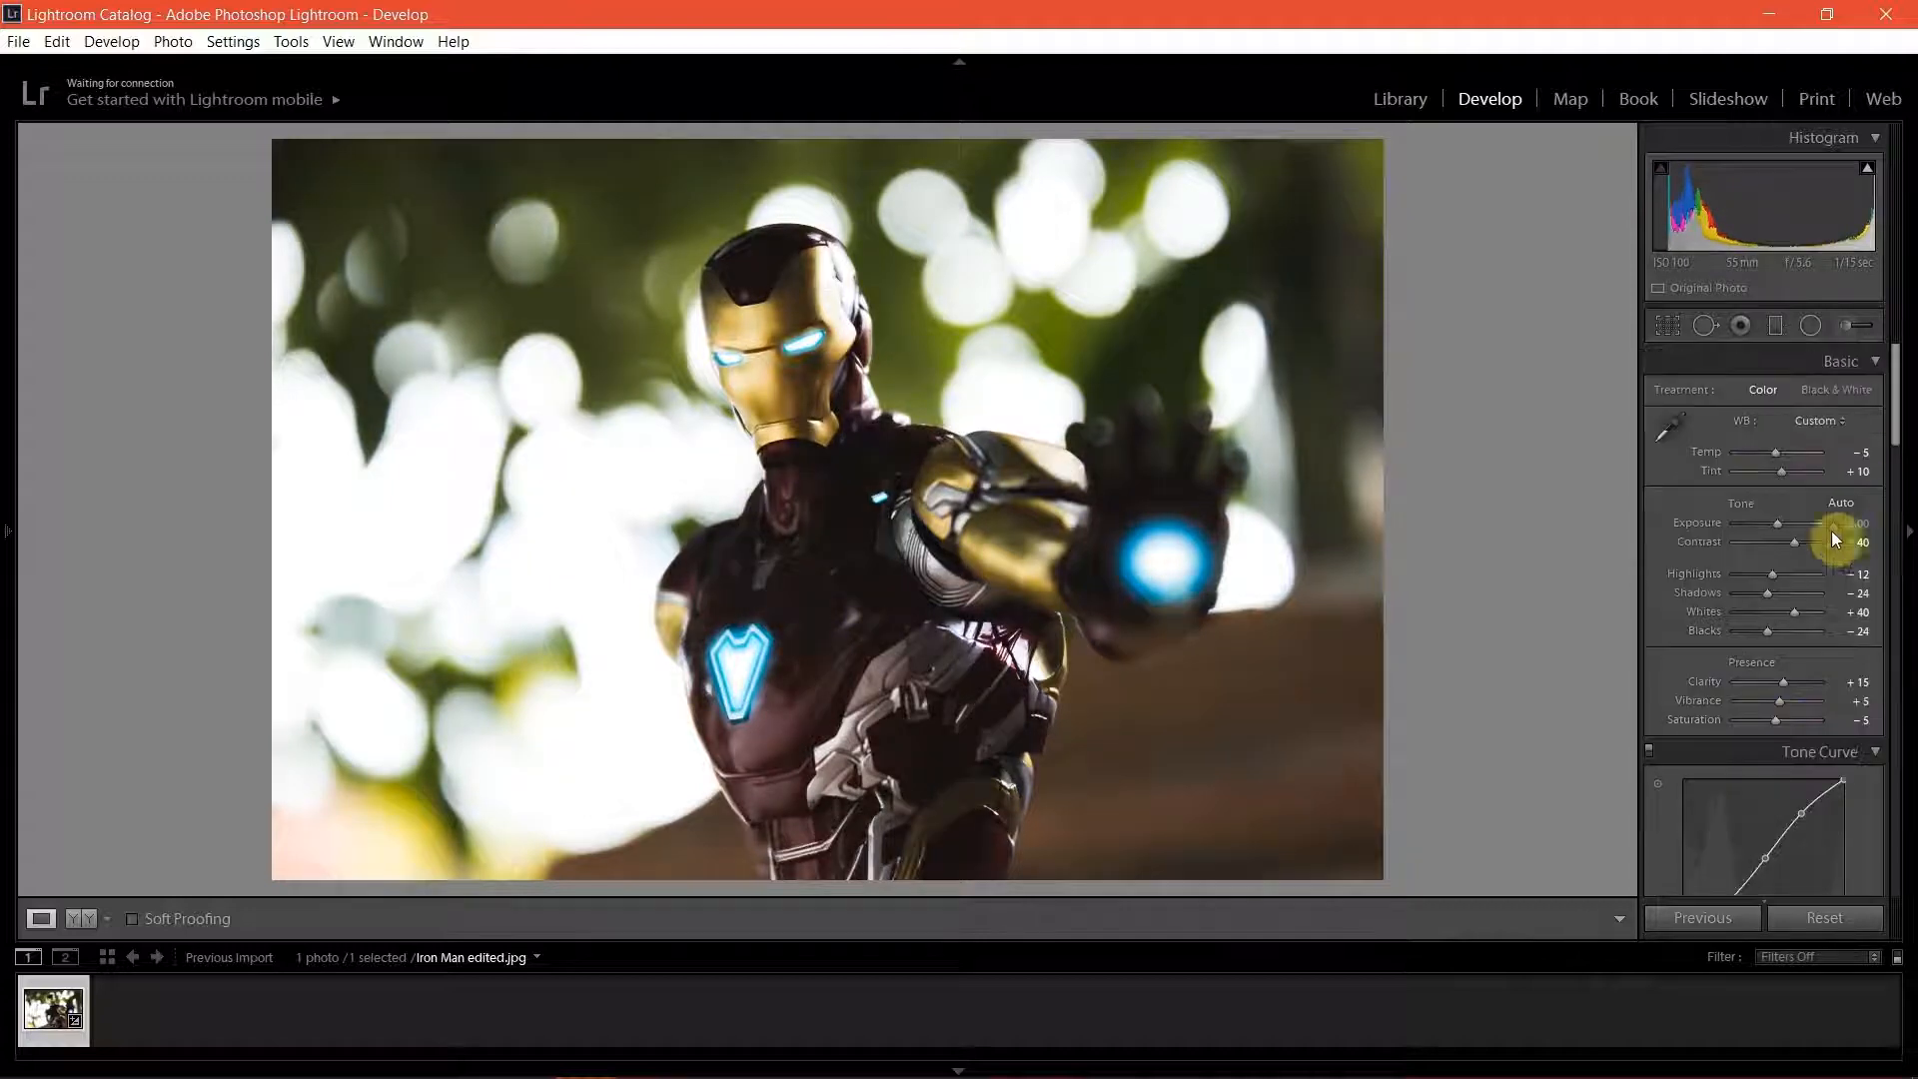
{"action": "left_click_drag", "start_coordinate": [1772, 576], "coordinate": [1763, 635]}
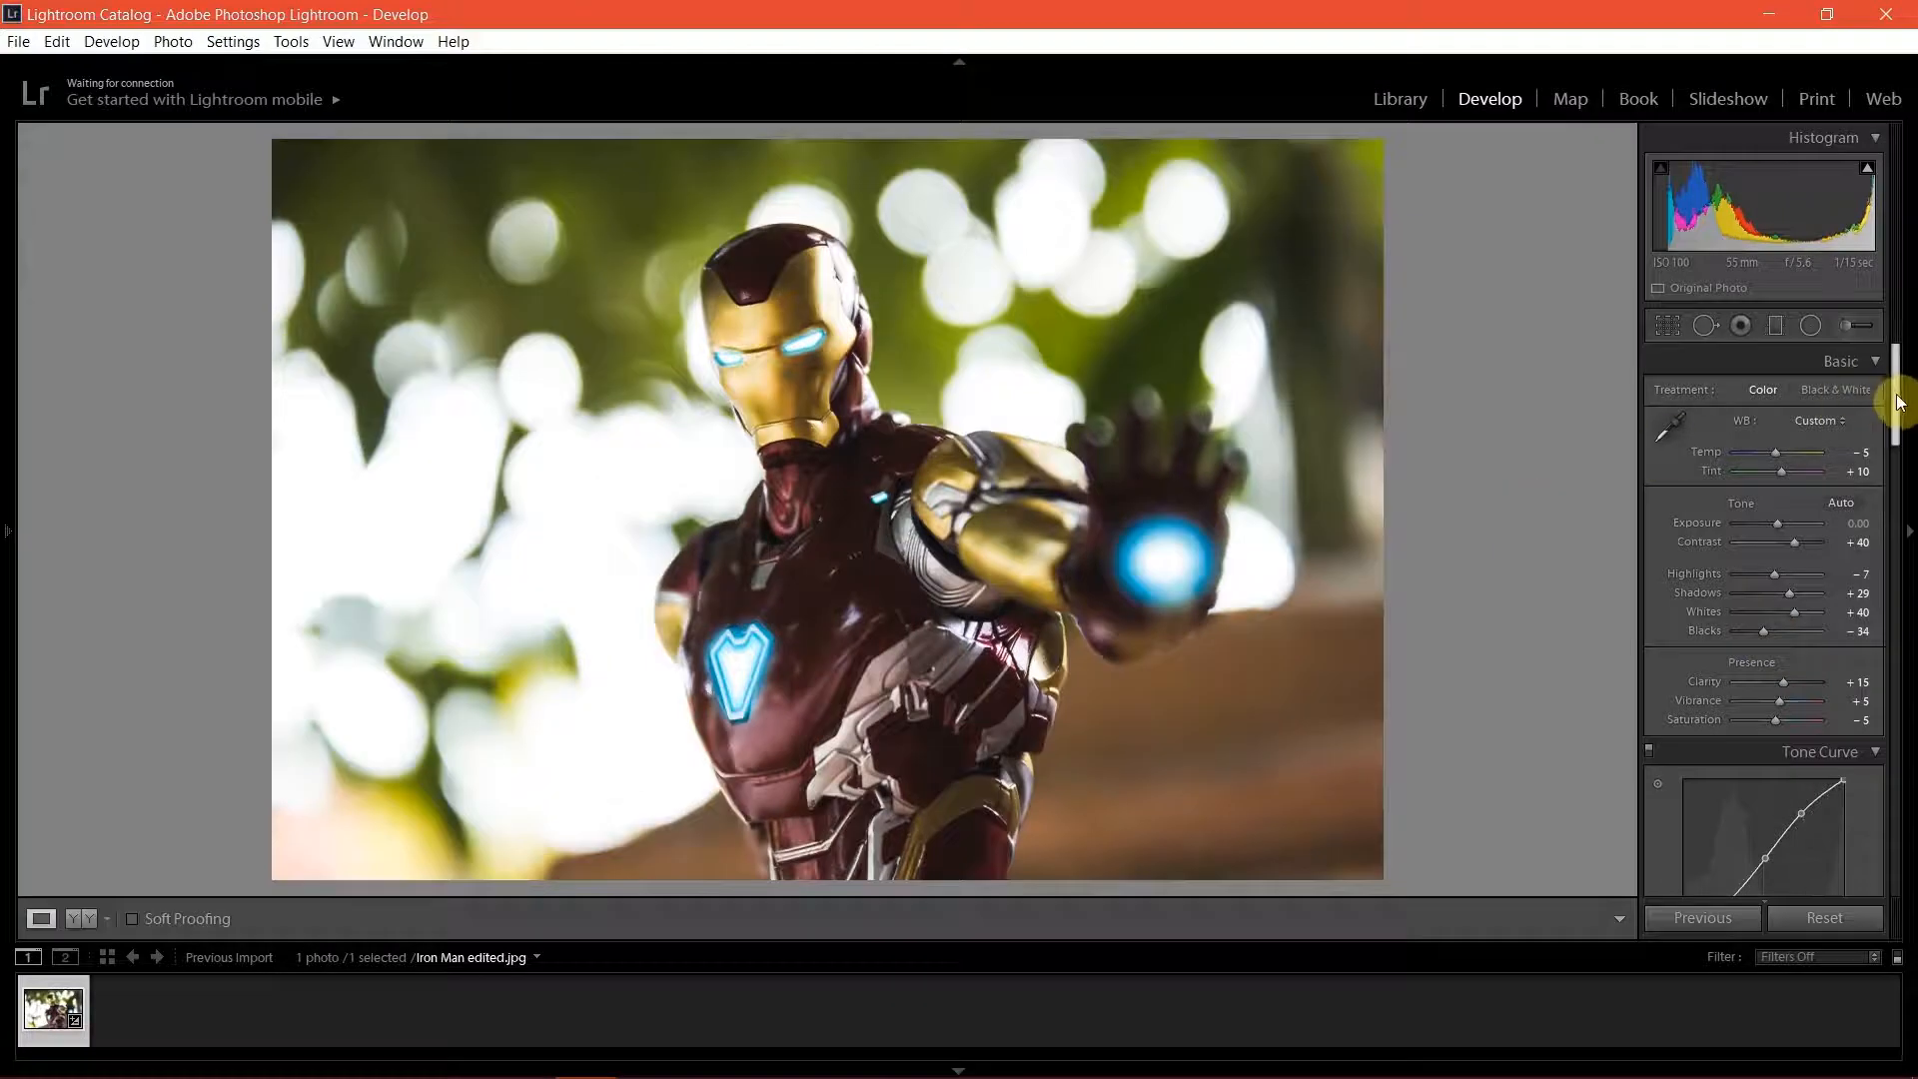
Step: Set HSL hue red +16, orange −9, yellow −11, purple +22, magenta +33; saturation red +36, orange +42, purple −31; luminance red +44
{"action": "left_click_drag", "start_coordinate": [1897, 393], "coordinate": [1896, 547]}
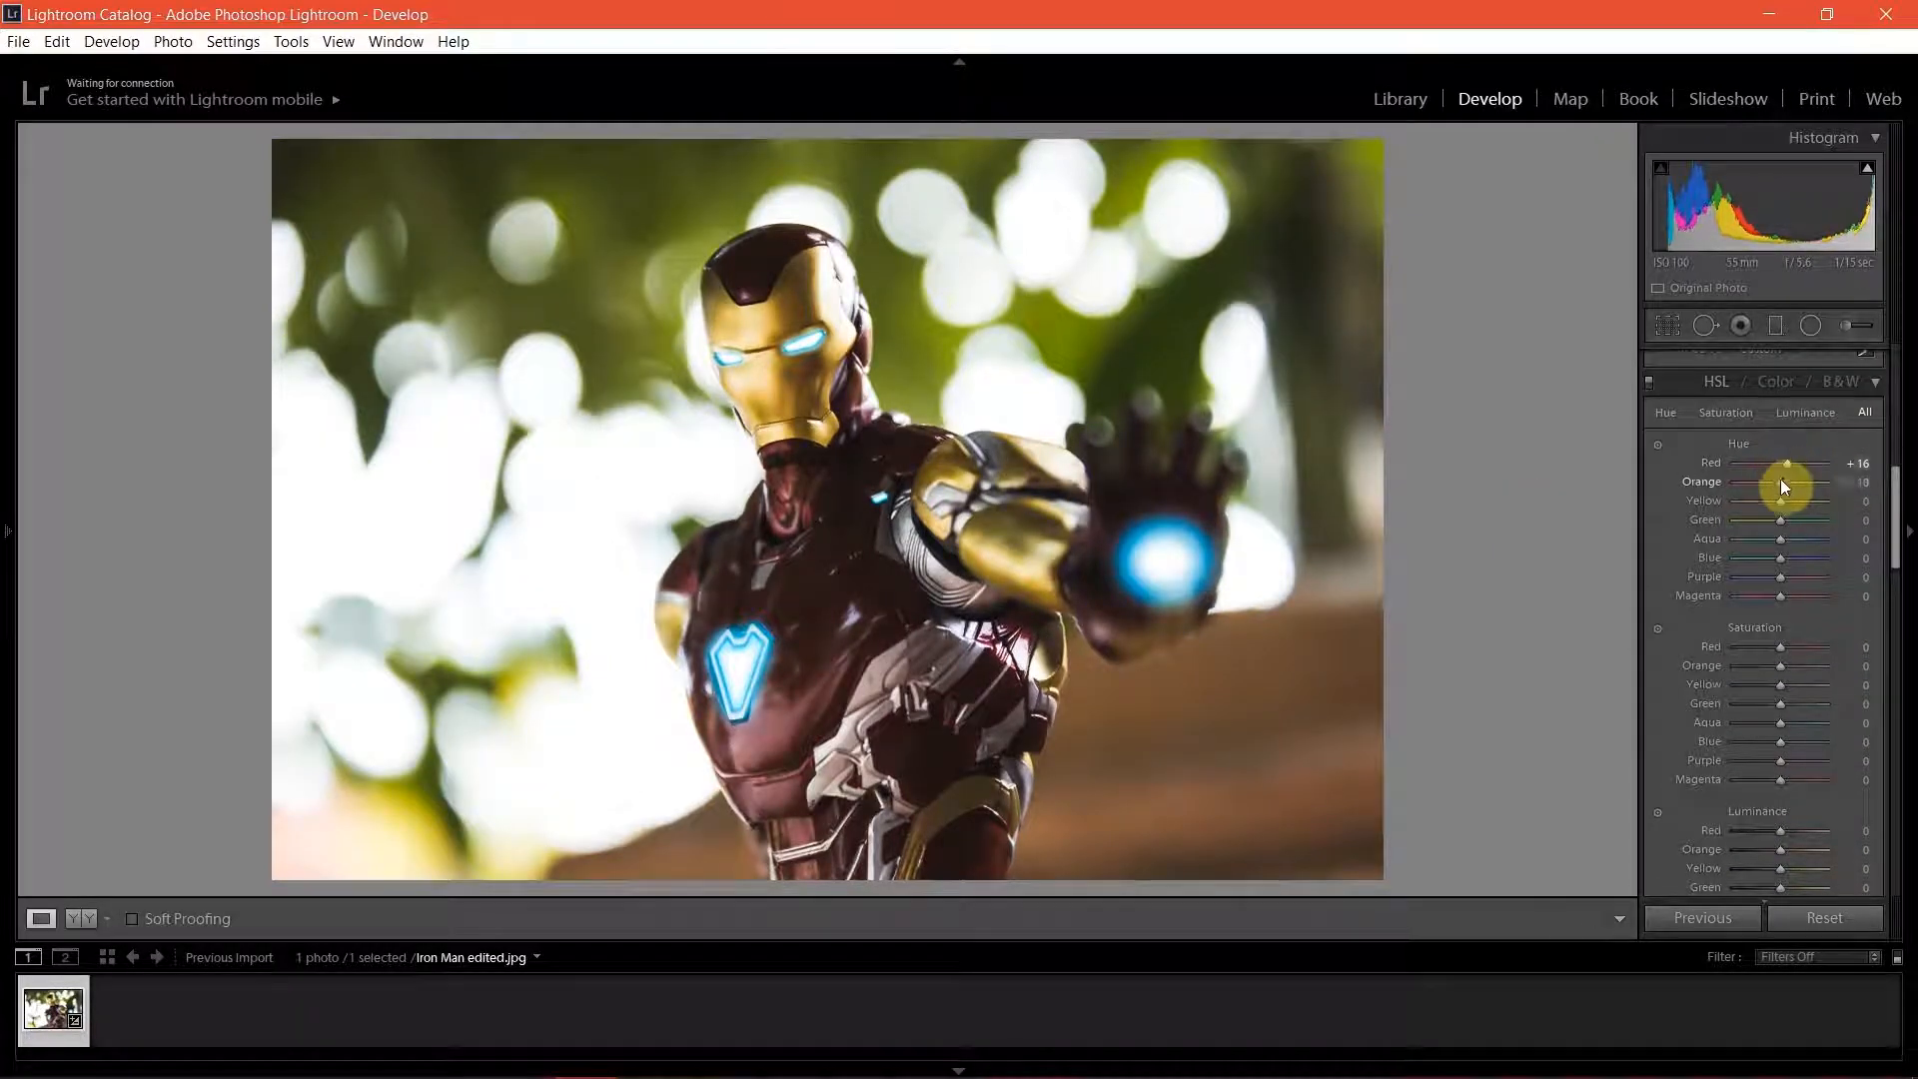
{"action": "mouse_move", "coordinate": [1780, 478]}
{"action": "left_mouse_down"}
{"action": "mouse_move", "coordinate": [1786, 509]}
{"action": "mouse_move", "coordinate": [1771, 504]}
{"action": "left_mouse_up"}
{"action": "left_click_drag", "start_coordinate": [1780, 595], "coordinate": [1800, 651]}
{"action": "left_click_drag", "start_coordinate": [1780, 830], "coordinate": [1809, 764]}
{"action": "left_click", "coordinate": [1799, 666]}
Step: Try luminance values of +13 for orange and +38 for yellow, and reset both
{"action": "scroll", "coordinate": [1793, 620], "scroll_direction": "down", "scroll_amount": 3}
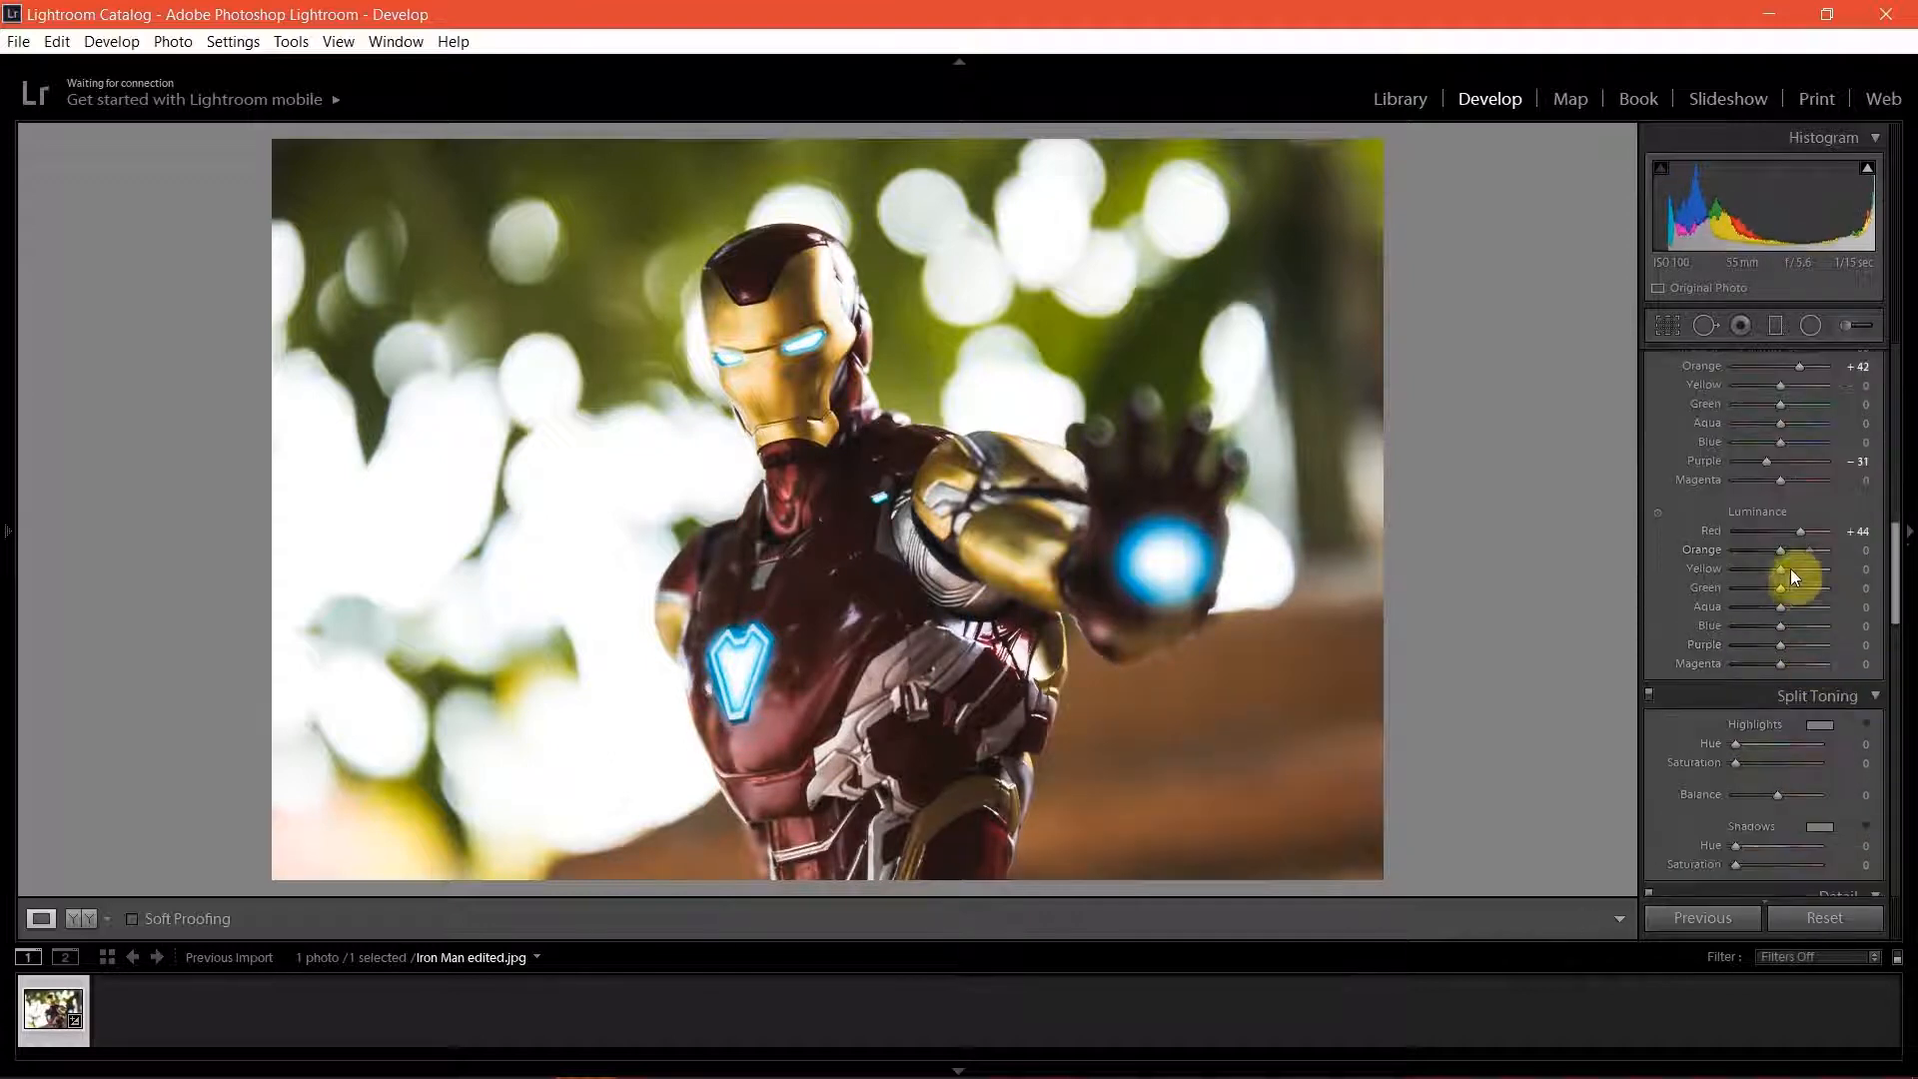
{"action": "left_click_drag", "start_coordinate": [1788, 551], "coordinate": [1790, 551]}
{"action": "left_click_drag", "start_coordinate": [1780, 569], "coordinate": [1796, 569]}
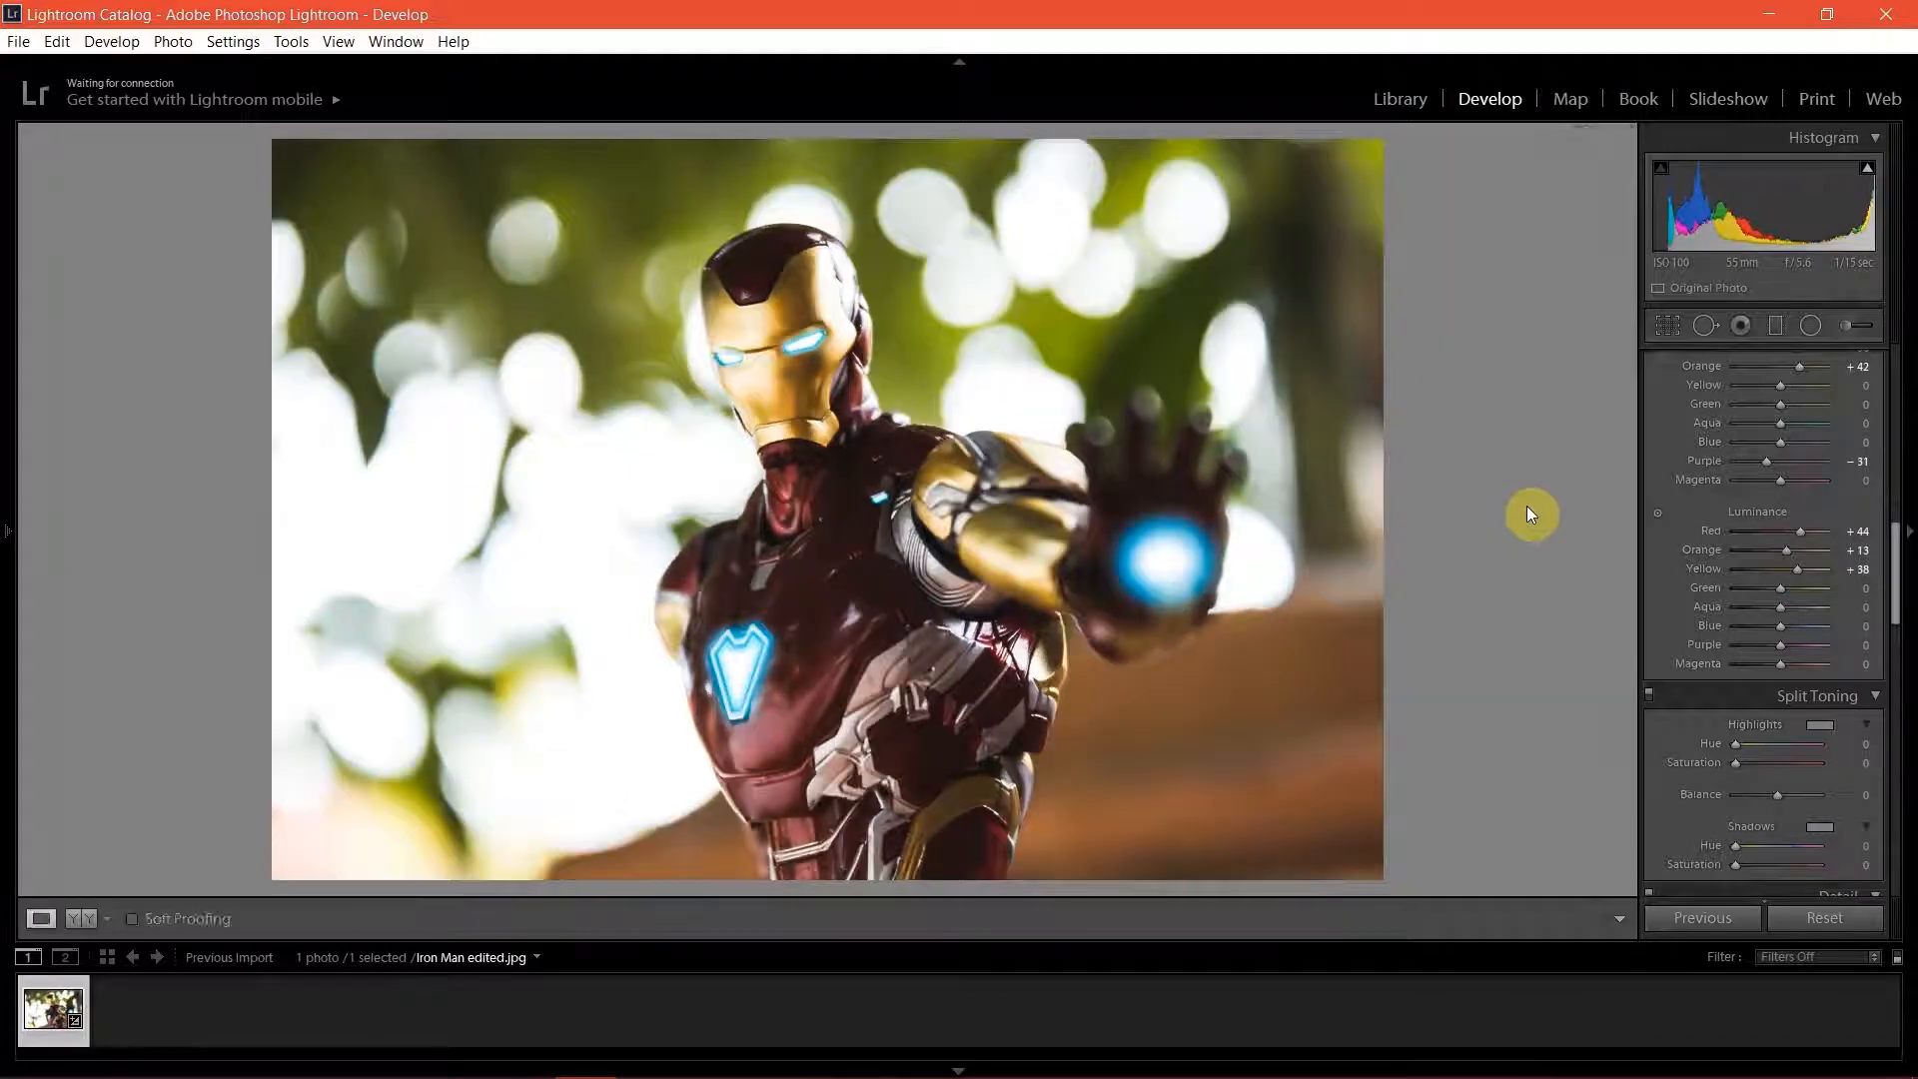
{"action": "double_click", "coordinate": [1796, 569]}
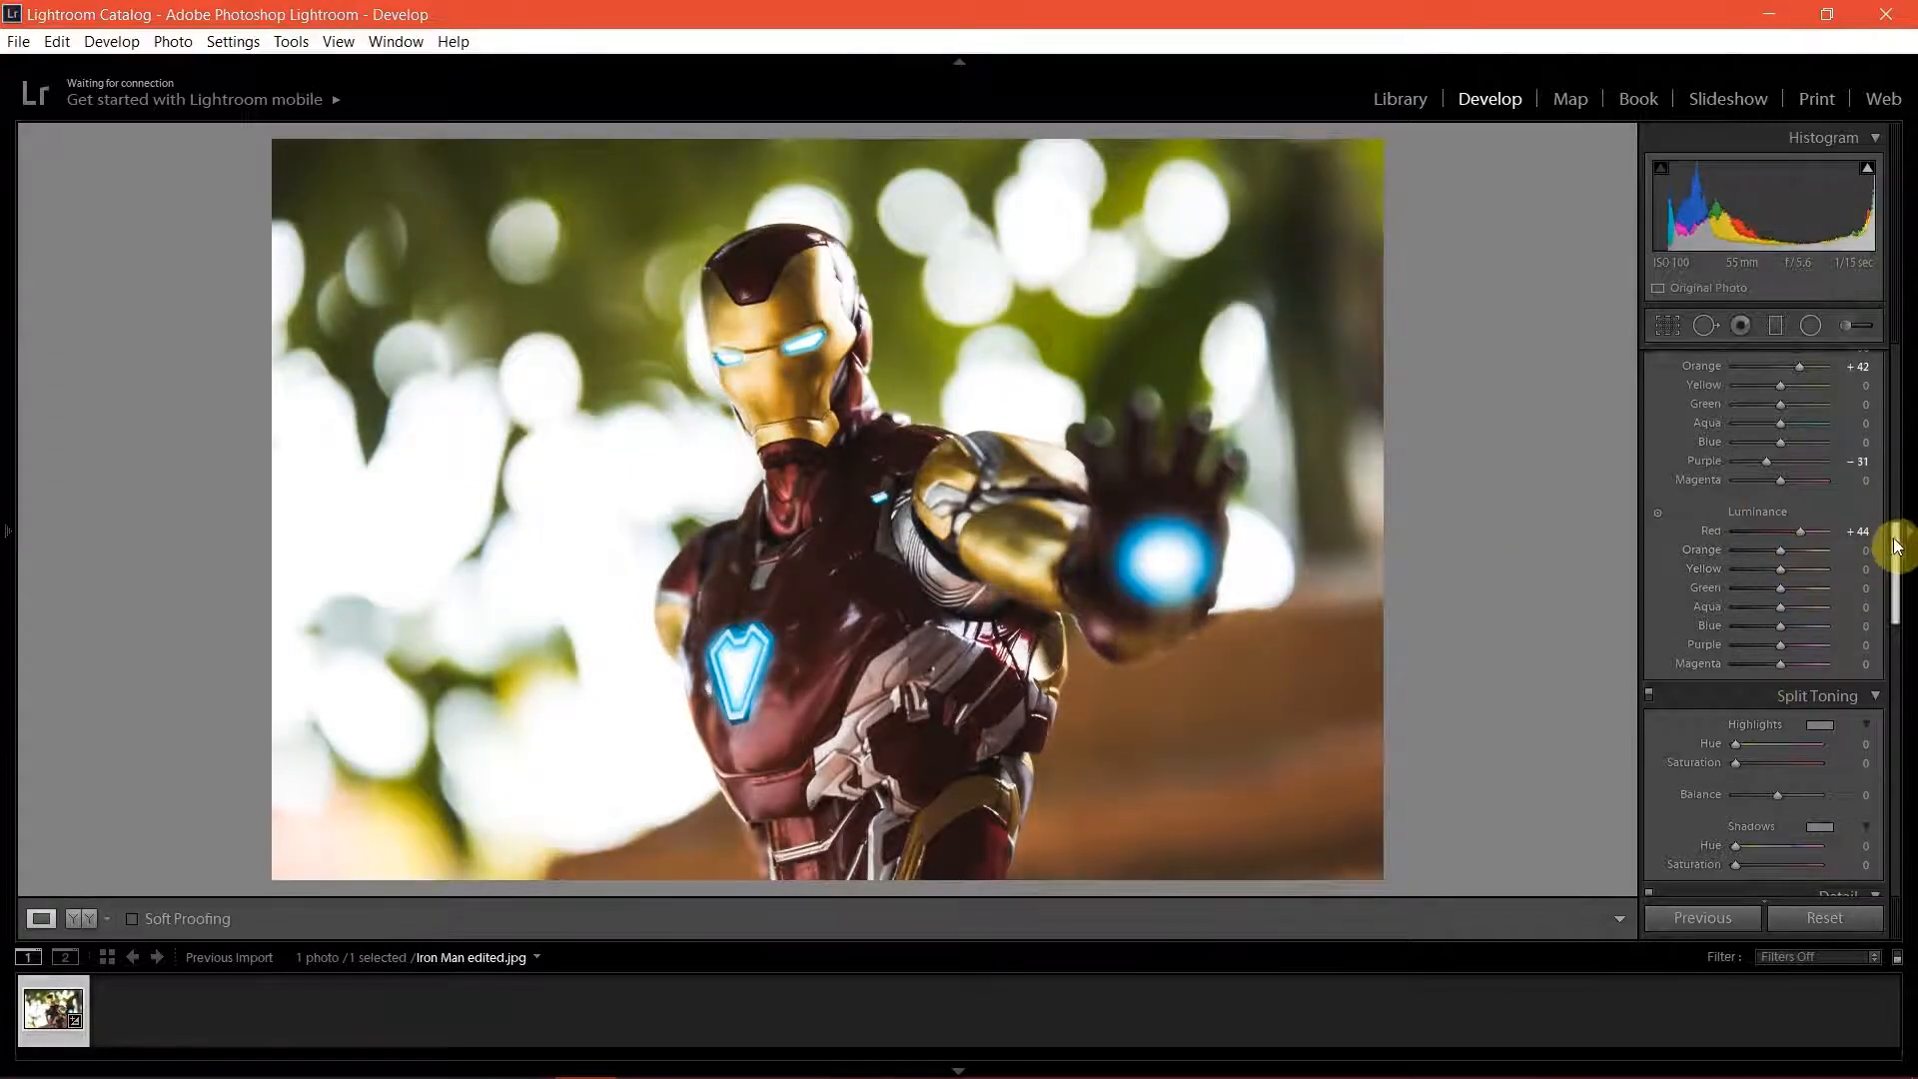
Step: Apply split toning with highlight saturation 5, shadow hue 236 and shadow saturation 5
{"action": "left_click_drag", "start_coordinate": [1895, 556], "coordinate": [1895, 595]}
{"action": "left_click_drag", "start_coordinate": [1734, 555], "coordinate": [1740, 556]}
{"action": "left_click_drag", "start_coordinate": [1738, 635], "coordinate": [1768, 646]}
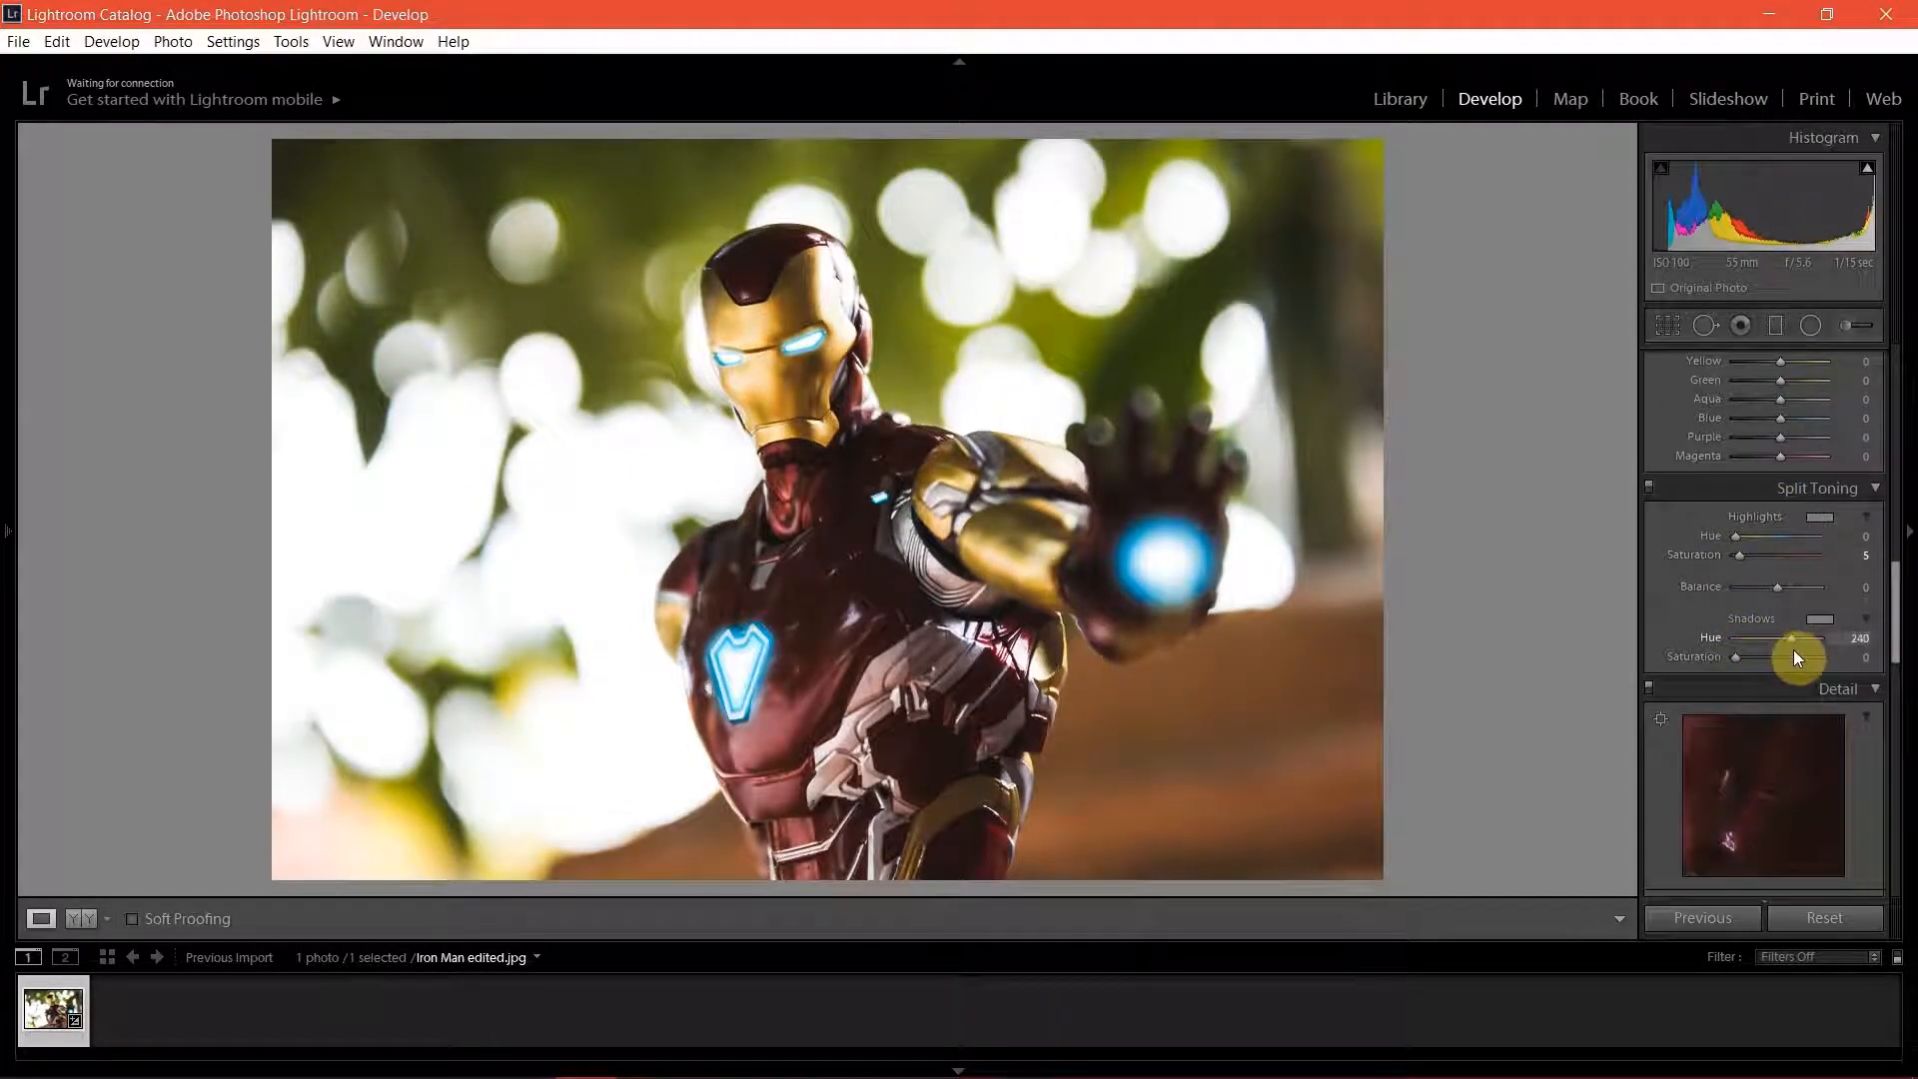
Step: Add a darkening post-crop vignette with a midpoint of 35
{"action": "scroll", "coordinate": [1894, 619], "scroll_direction": "down", "scroll_amount": 8}
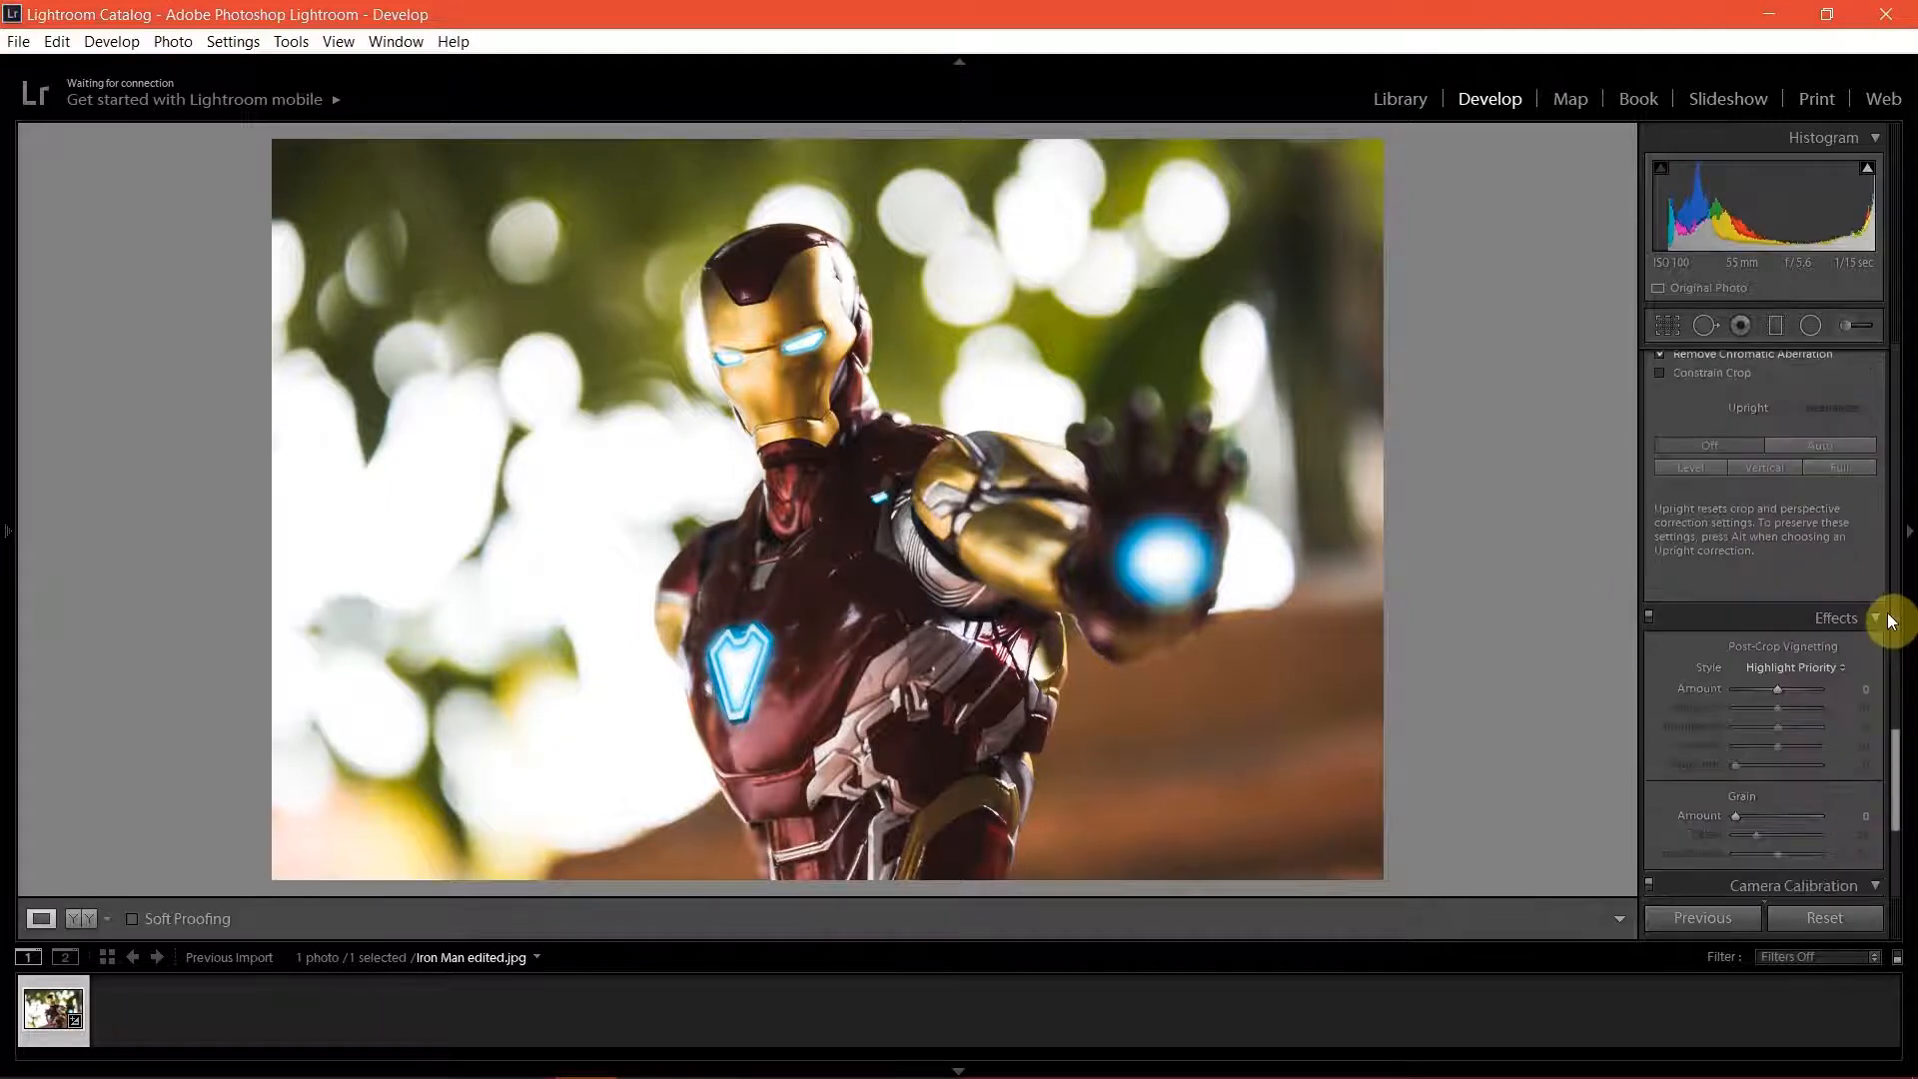
{"action": "mouse_move", "coordinate": [1777, 689]}
{"action": "left_mouse_down"}
{"action": "mouse_move", "coordinate": [1764, 707]}
{"action": "mouse_move", "coordinate": [1760, 666]}
{"action": "mouse_move", "coordinate": [1790, 668]}
{"action": "mouse_move", "coordinate": [1785, 716]}
{"action": "left_mouse_up"}
Step: Set the camera calibration to shadows tint +36, red primary hue +20, green primary hue +15 and blue primary hue −15
{"action": "scroll", "coordinate": [1898, 722], "scroll_direction": "down", "scroll_amount": 5}
{"action": "left_click_drag", "start_coordinate": [1775, 788], "coordinate": [1783, 787]}
{"action": "left_click_drag", "start_coordinate": [1778, 855], "coordinate": [1772, 855]}
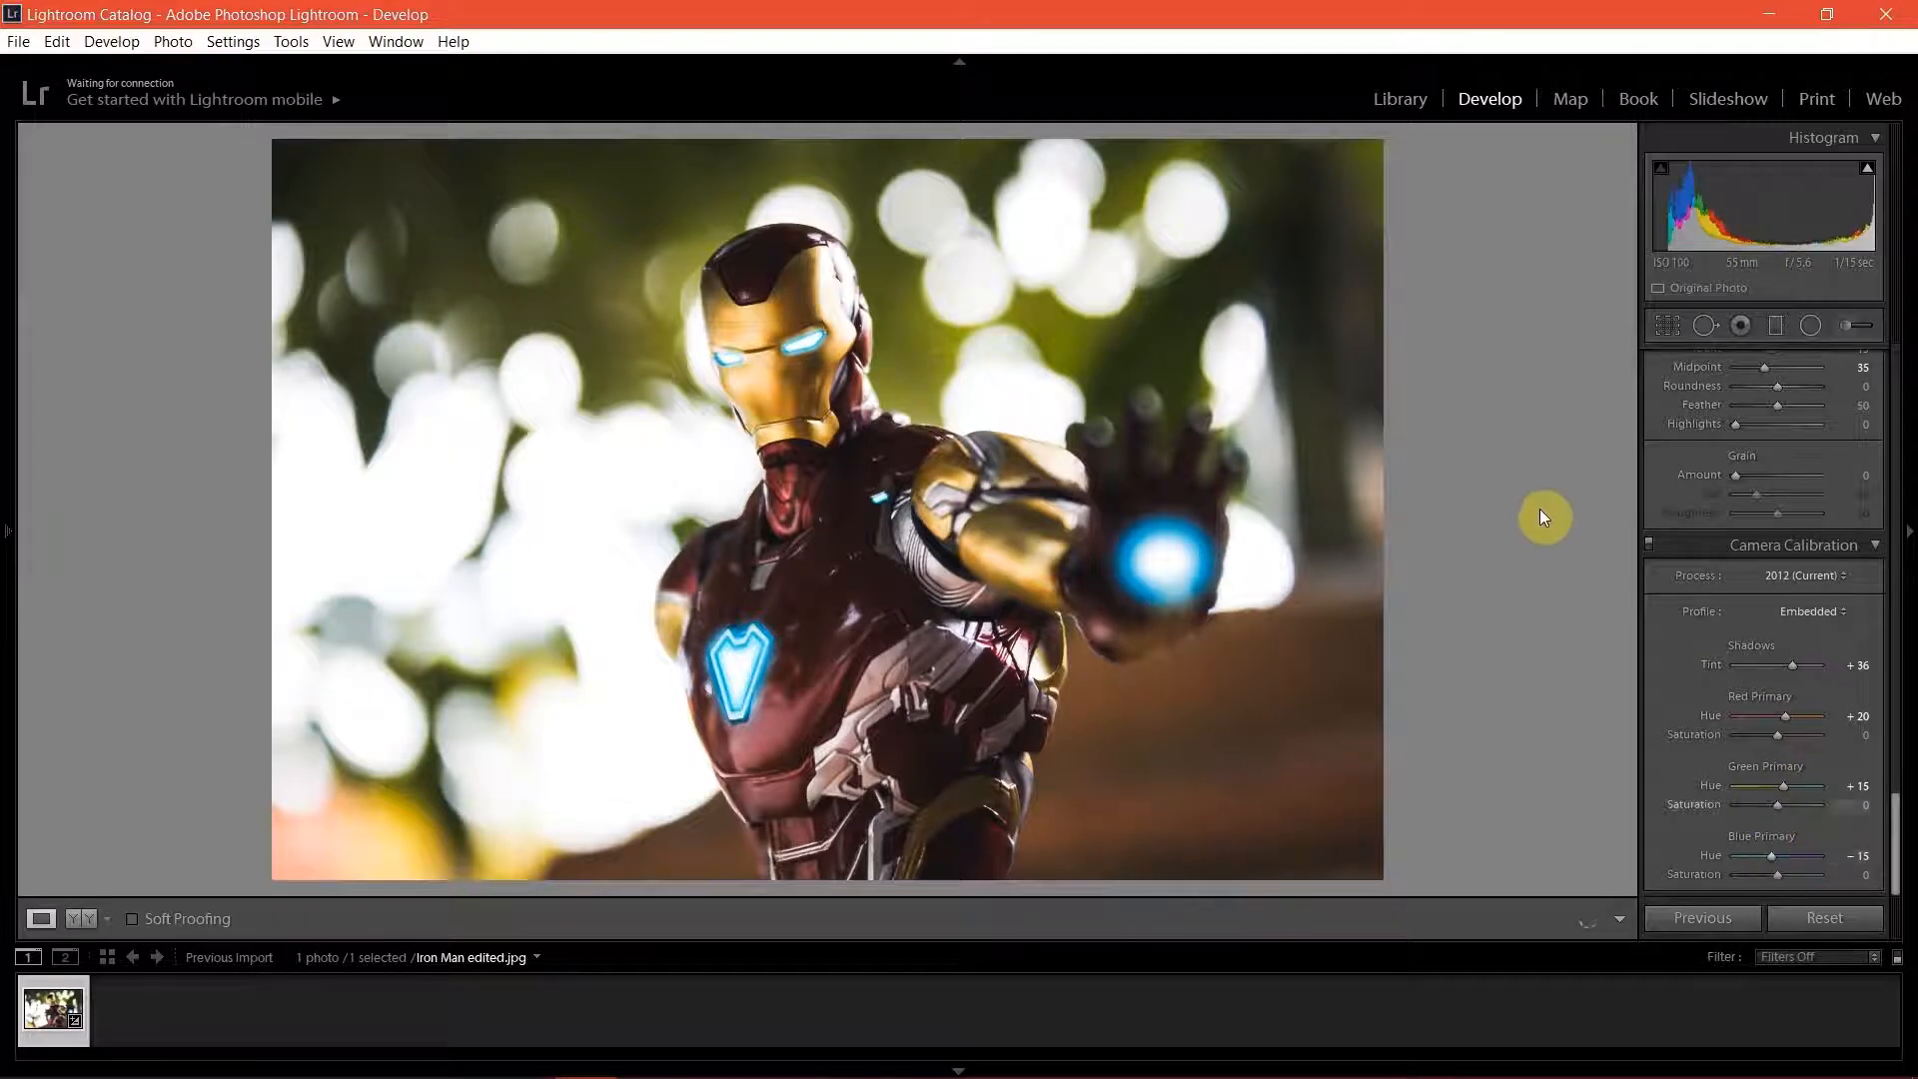
Step: Compare the color-graded photo with the original by switching between the before and after views
{"action": "key", "text": "backslash"}
{"action": "key", "text": "backslash"}
{"action": "key", "text": "backslash"}
{"action": "key", "text": "backslash"}
{"action": "key", "text": "backslash"}
{"action": "key", "text": "backslash"}
Step: Set the highlights to −22 and slightly lower the white end of the tone curve
{"action": "scroll", "coordinate": [1902, 570], "scroll_direction": "up", "scroll_amount": 15}
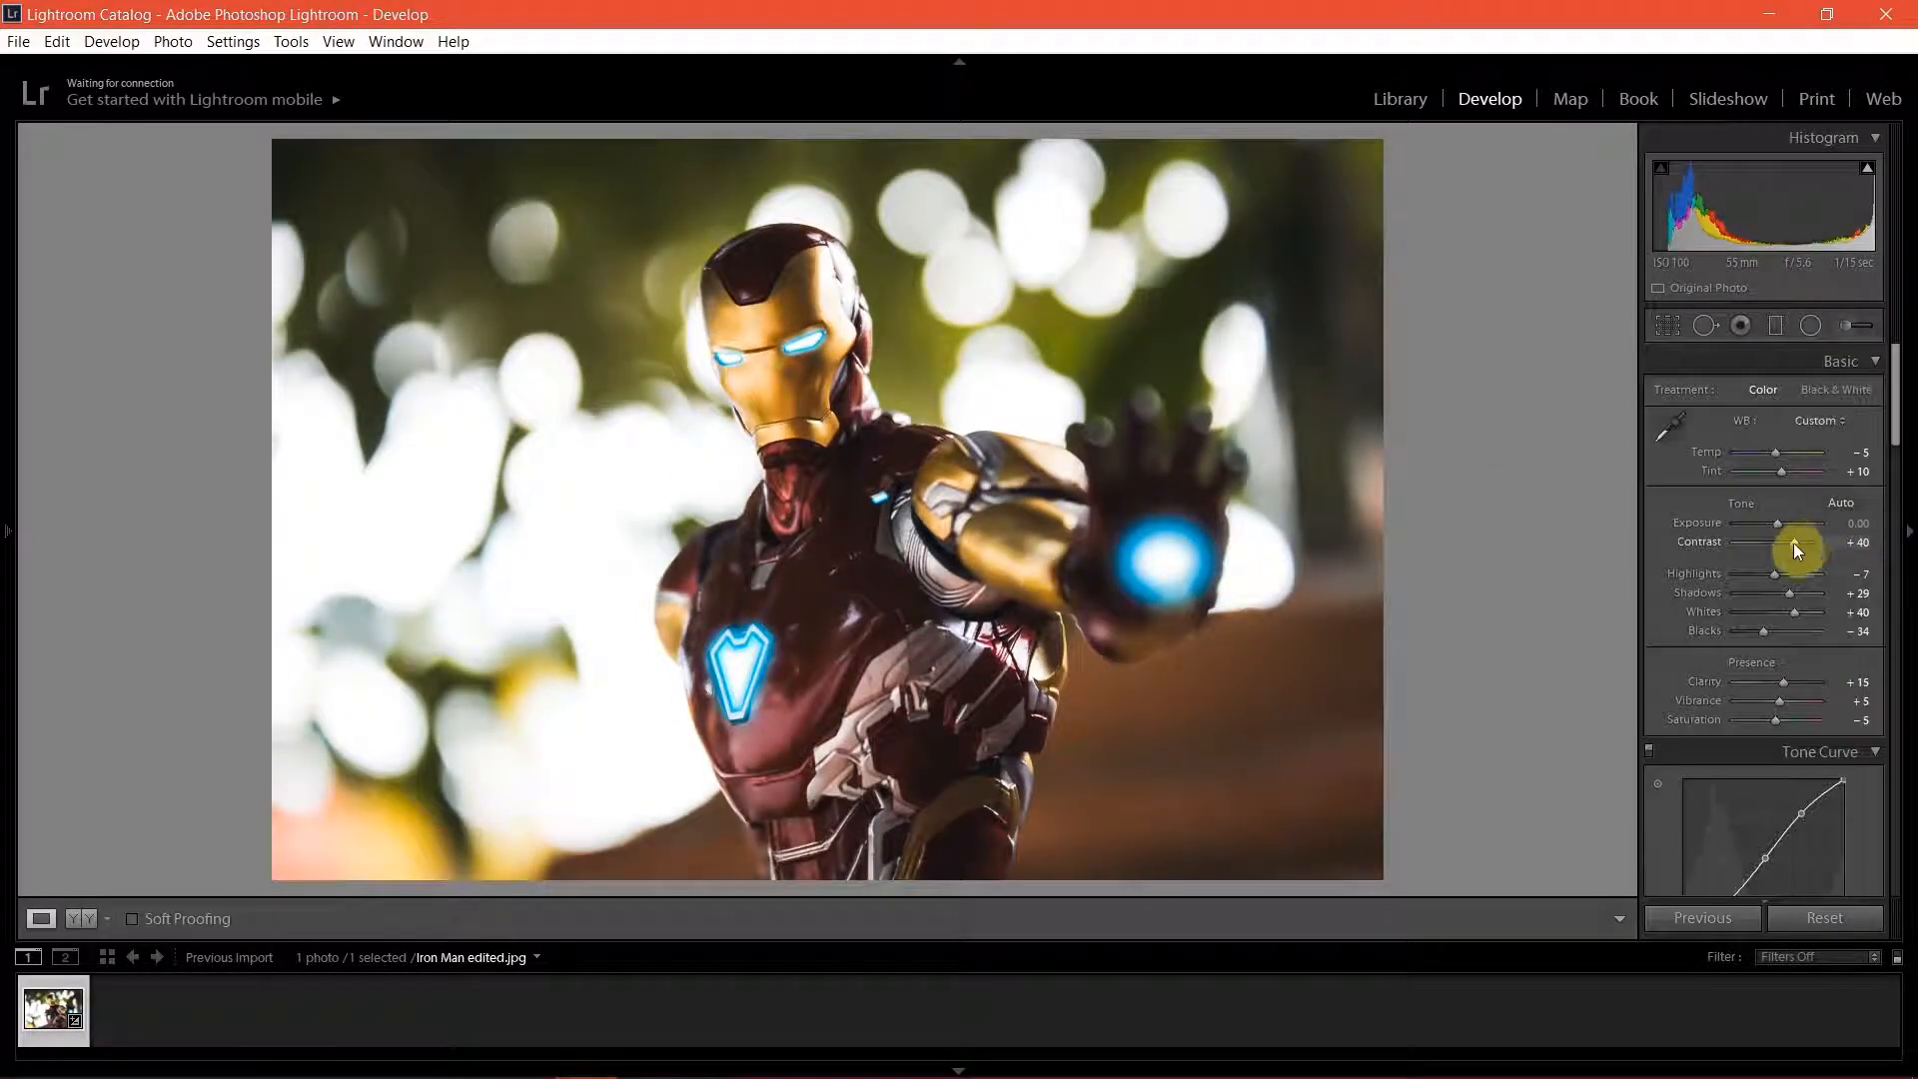
{"action": "scroll", "coordinate": [1828, 620], "scroll_direction": "down", "scroll_amount": 3}
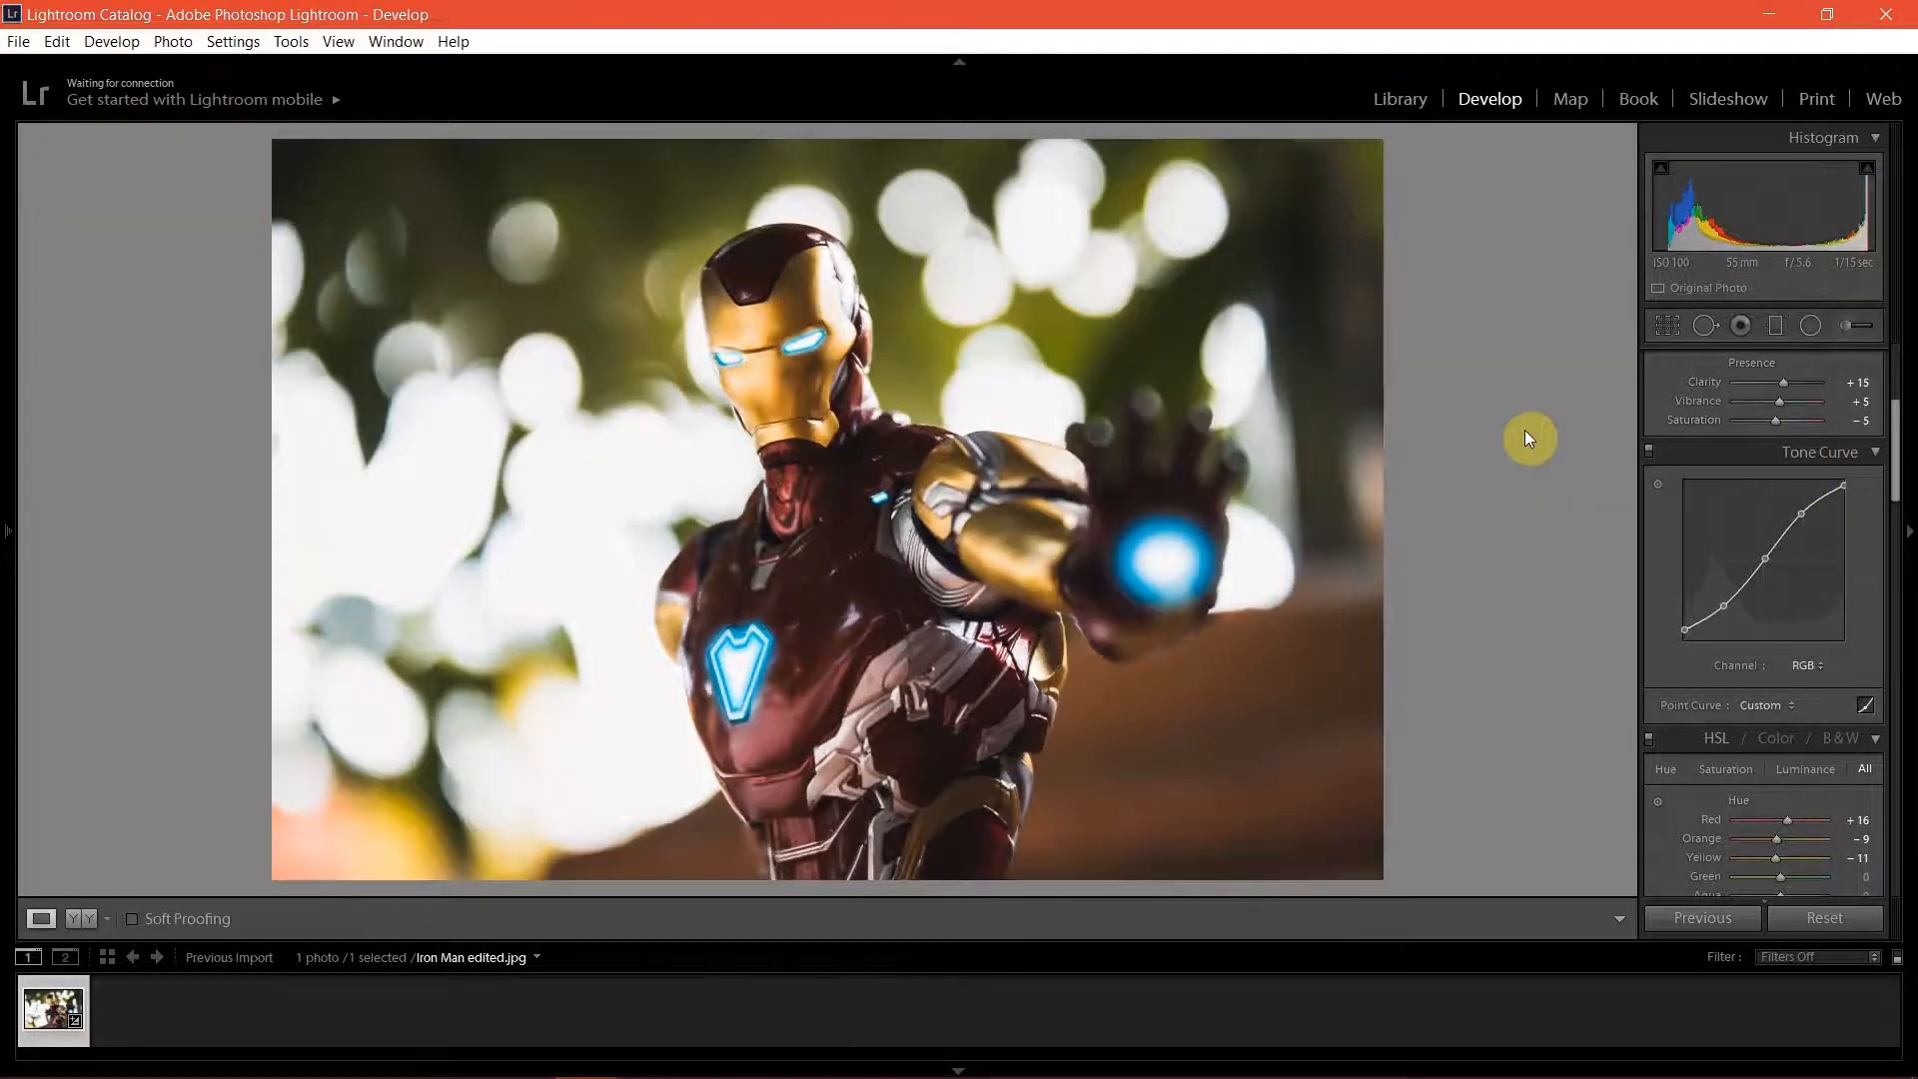
{"action": "scroll", "coordinate": [1858, 439], "scroll_direction": "up", "scroll_amount": 3}
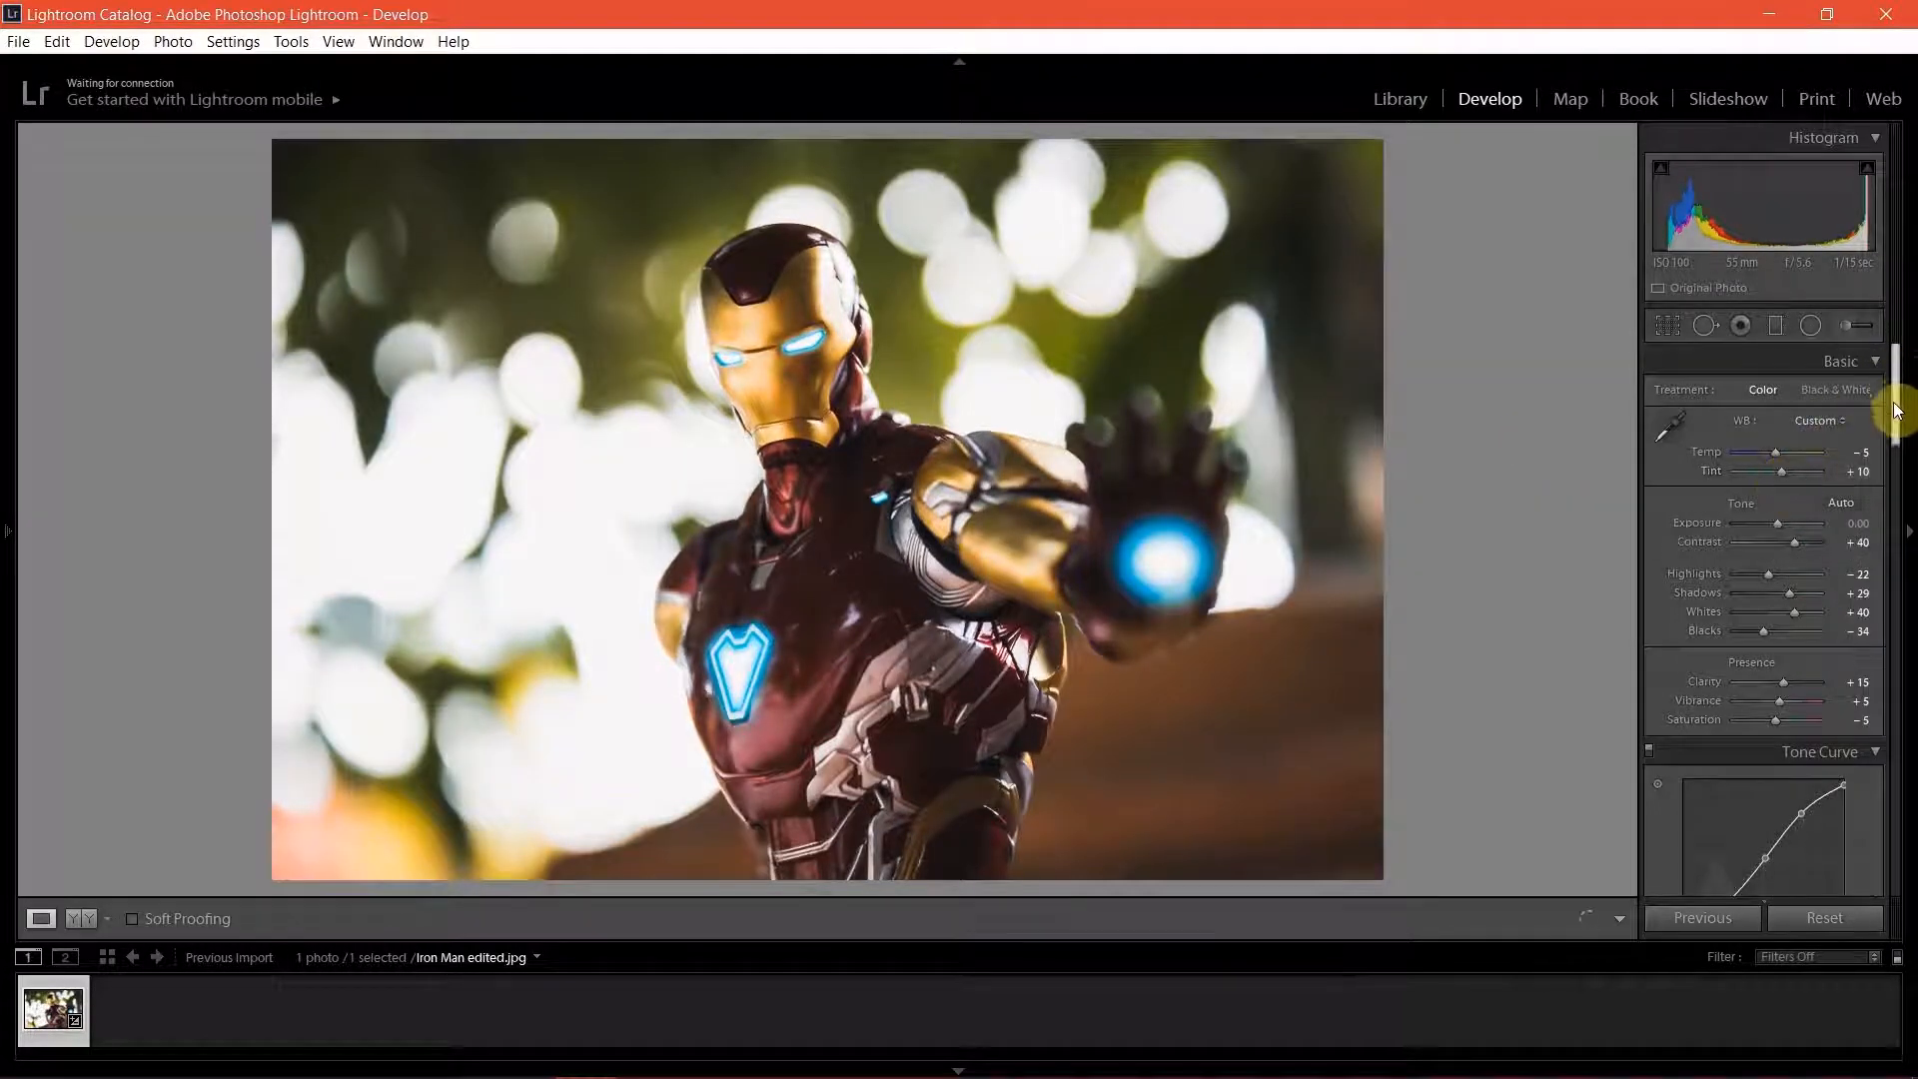
Step: Set clarity to +20, vibrance to +10 and saturation to −10
{"action": "left_click_drag", "start_coordinate": [1889, 407], "coordinate": [1889, 426]}
{"action": "left_click_drag", "start_coordinate": [1775, 618], "coordinate": [1782, 601]}
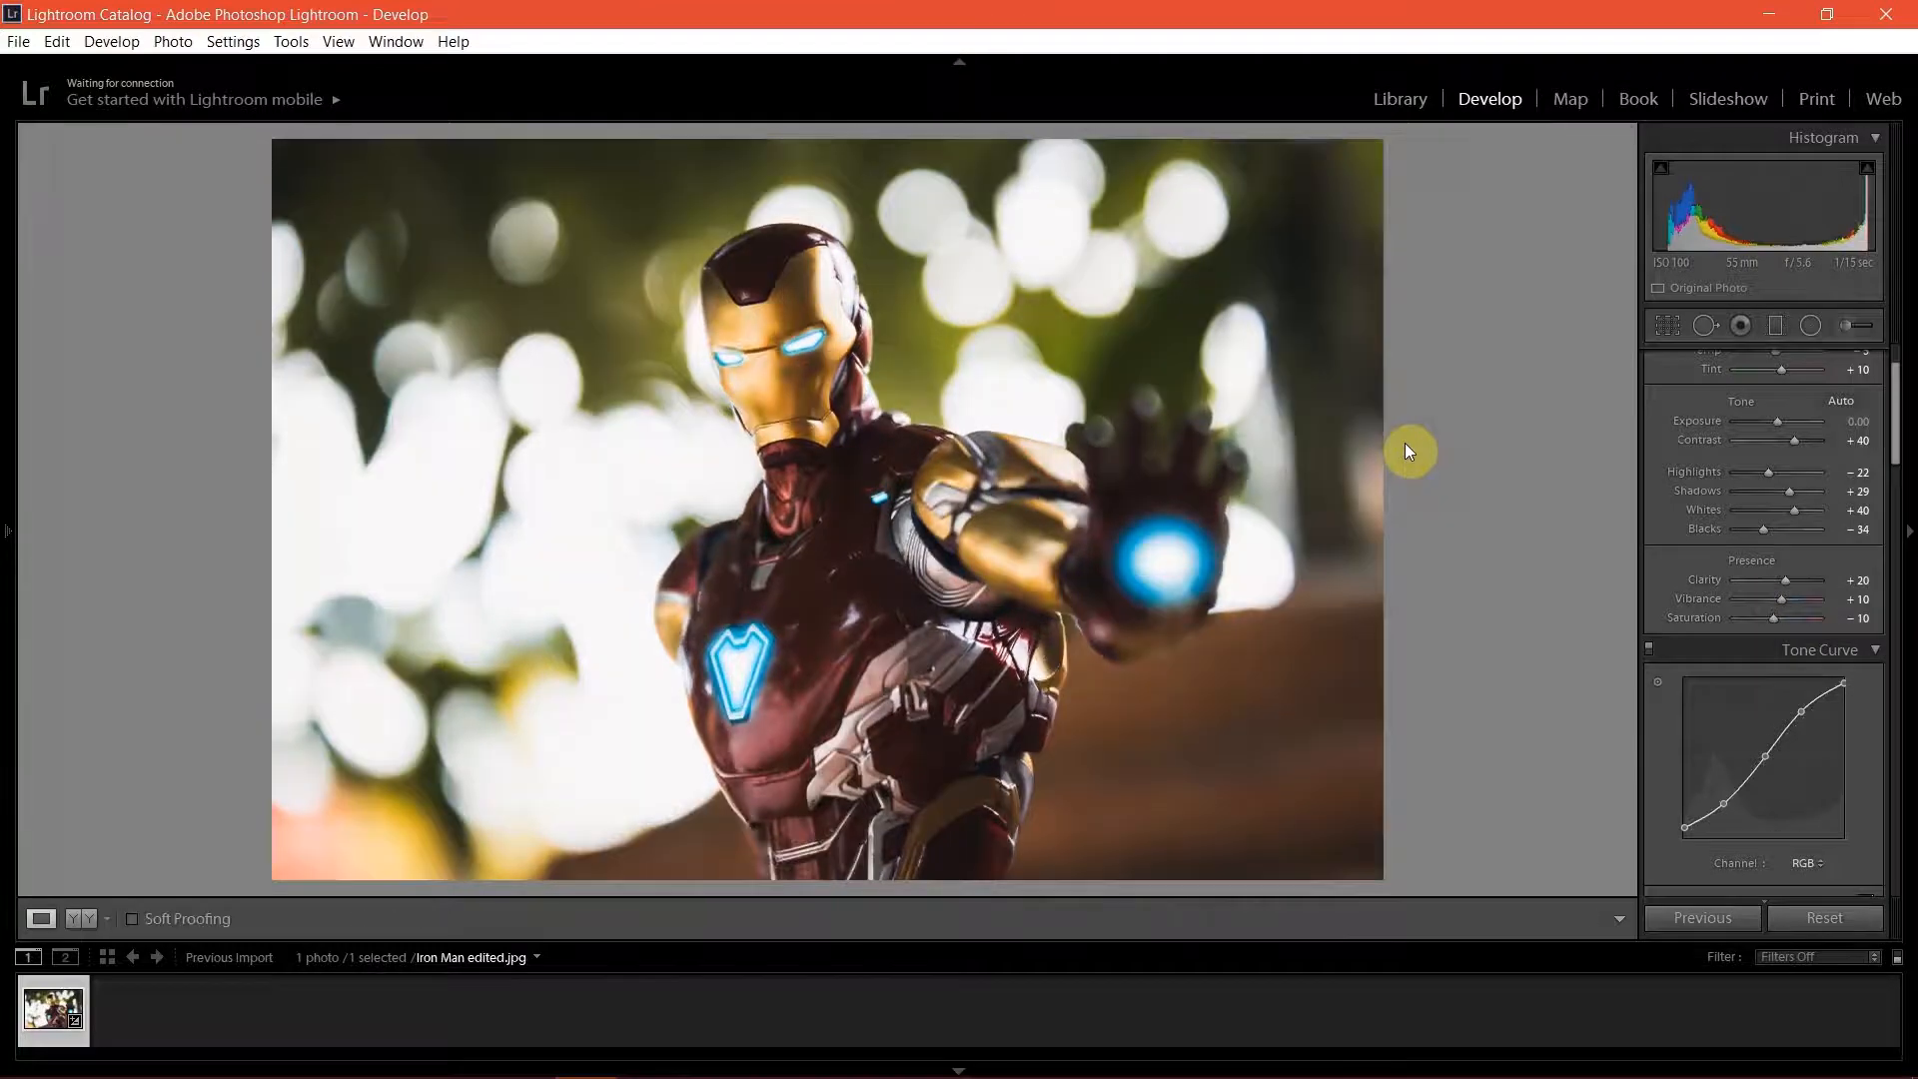
Step: Try cropping the photo to a 16 x 9 aspect ratio, and undo the crop
{"action": "key", "text": "r"}
{"action": "left_click", "coordinate": [1830, 400]}
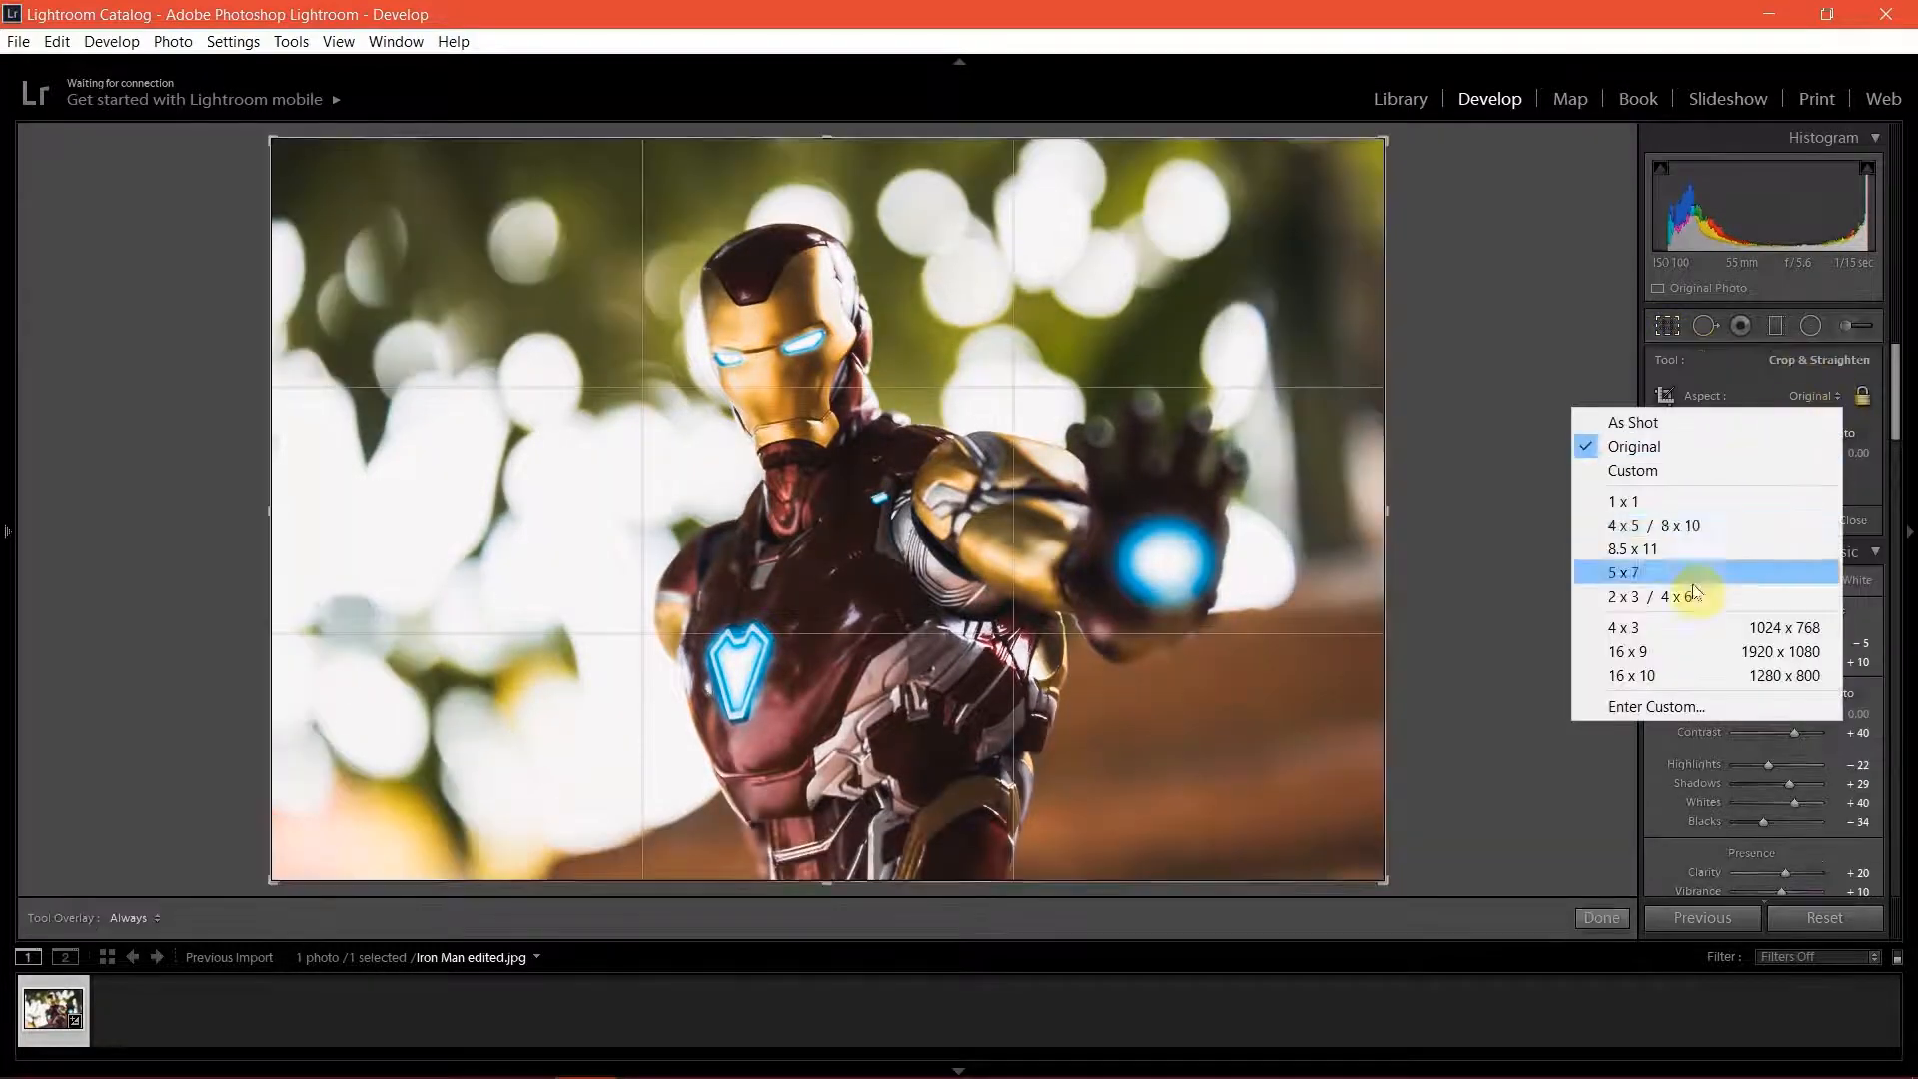
{"action": "left_click", "coordinate": [1696, 652]}
{"action": "left_click", "coordinate": [1618, 922]}
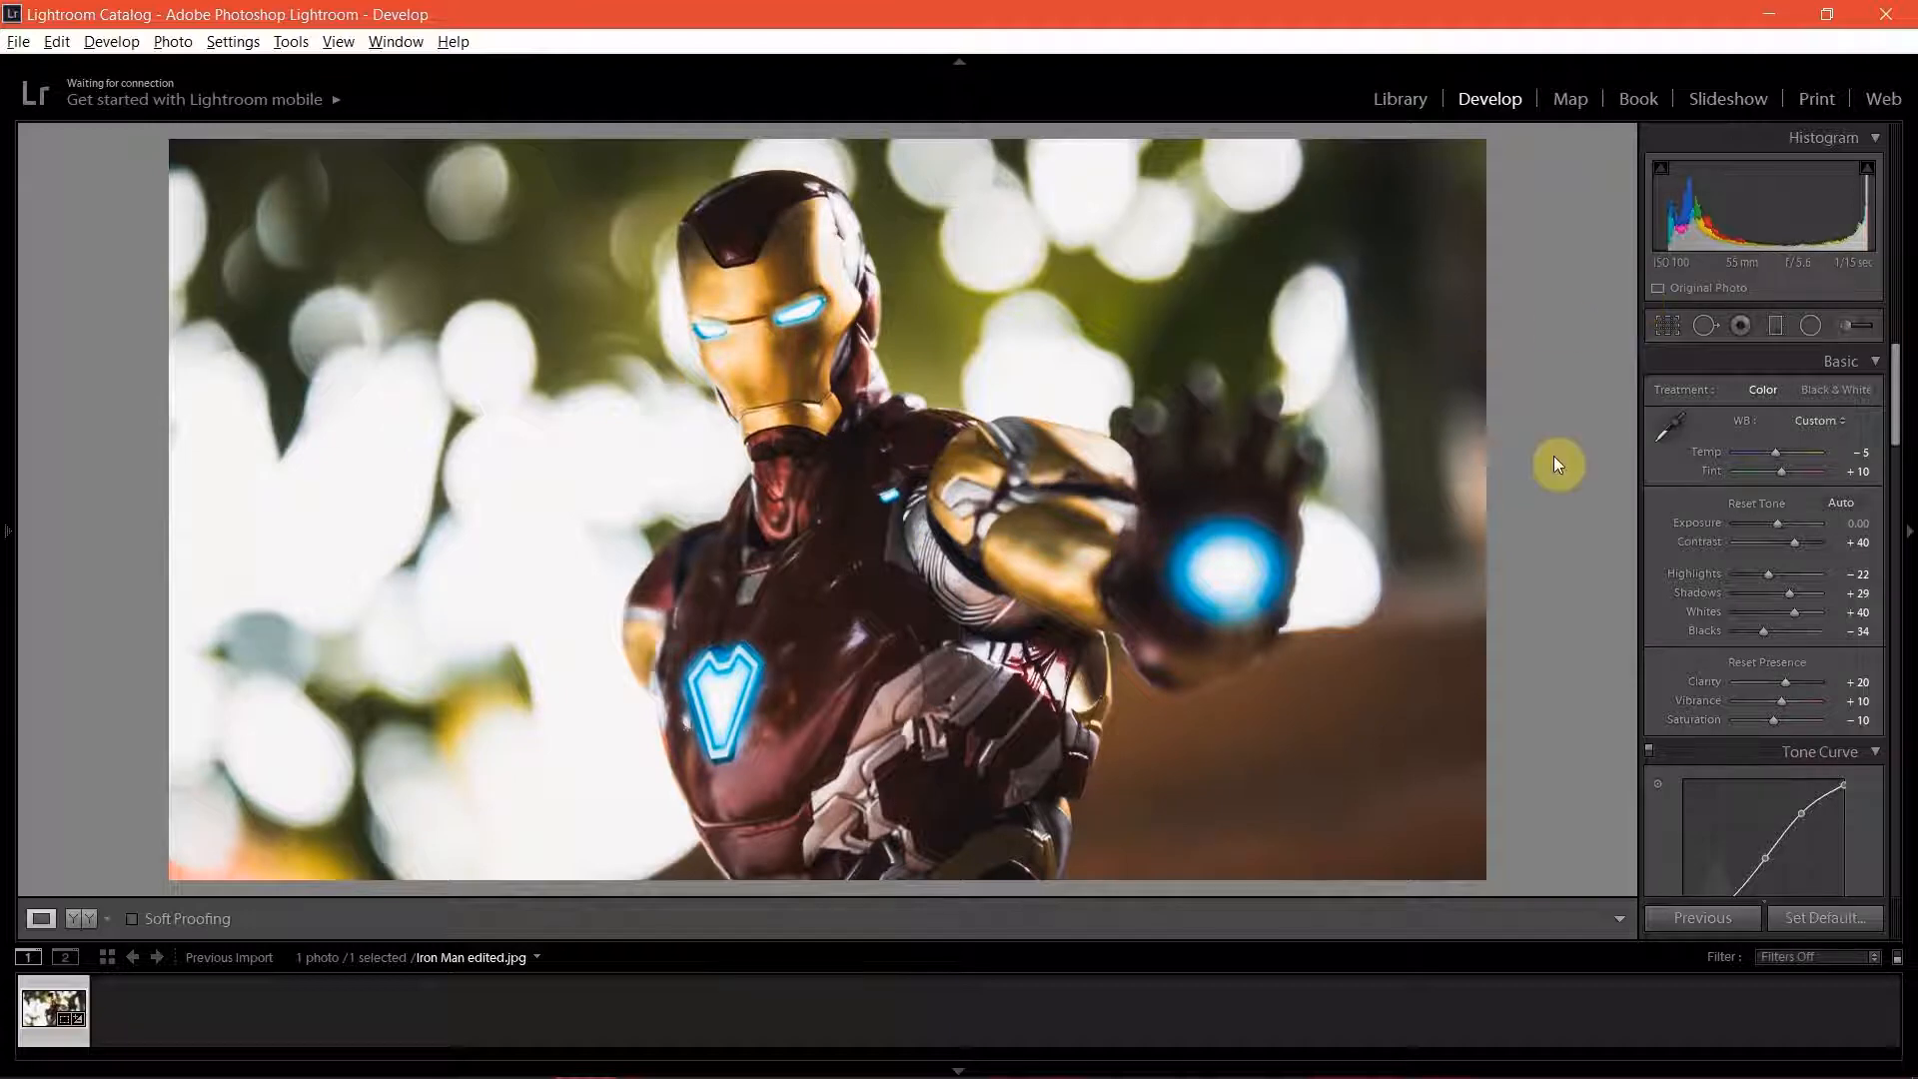
{"action": "left_click", "coordinate": [1666, 329]}
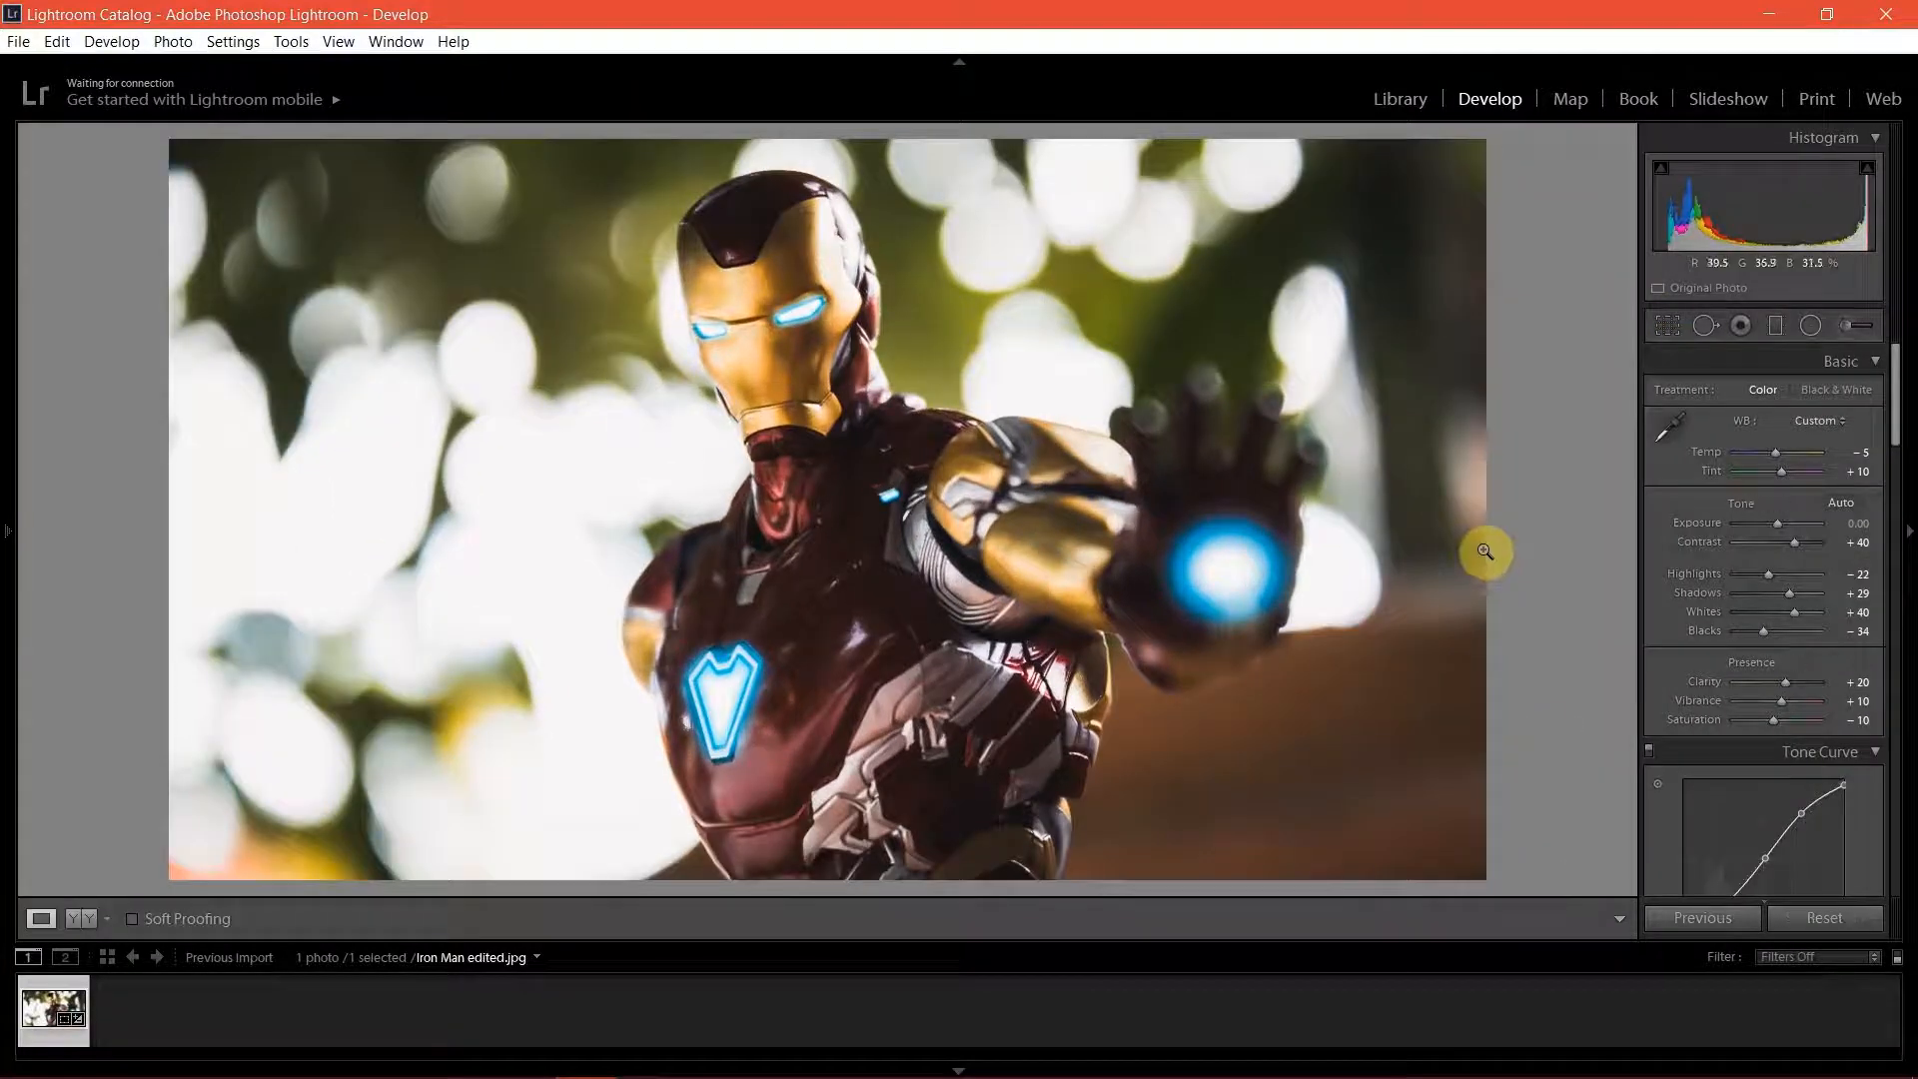
{"action": "key", "text": "ctrl+z"}
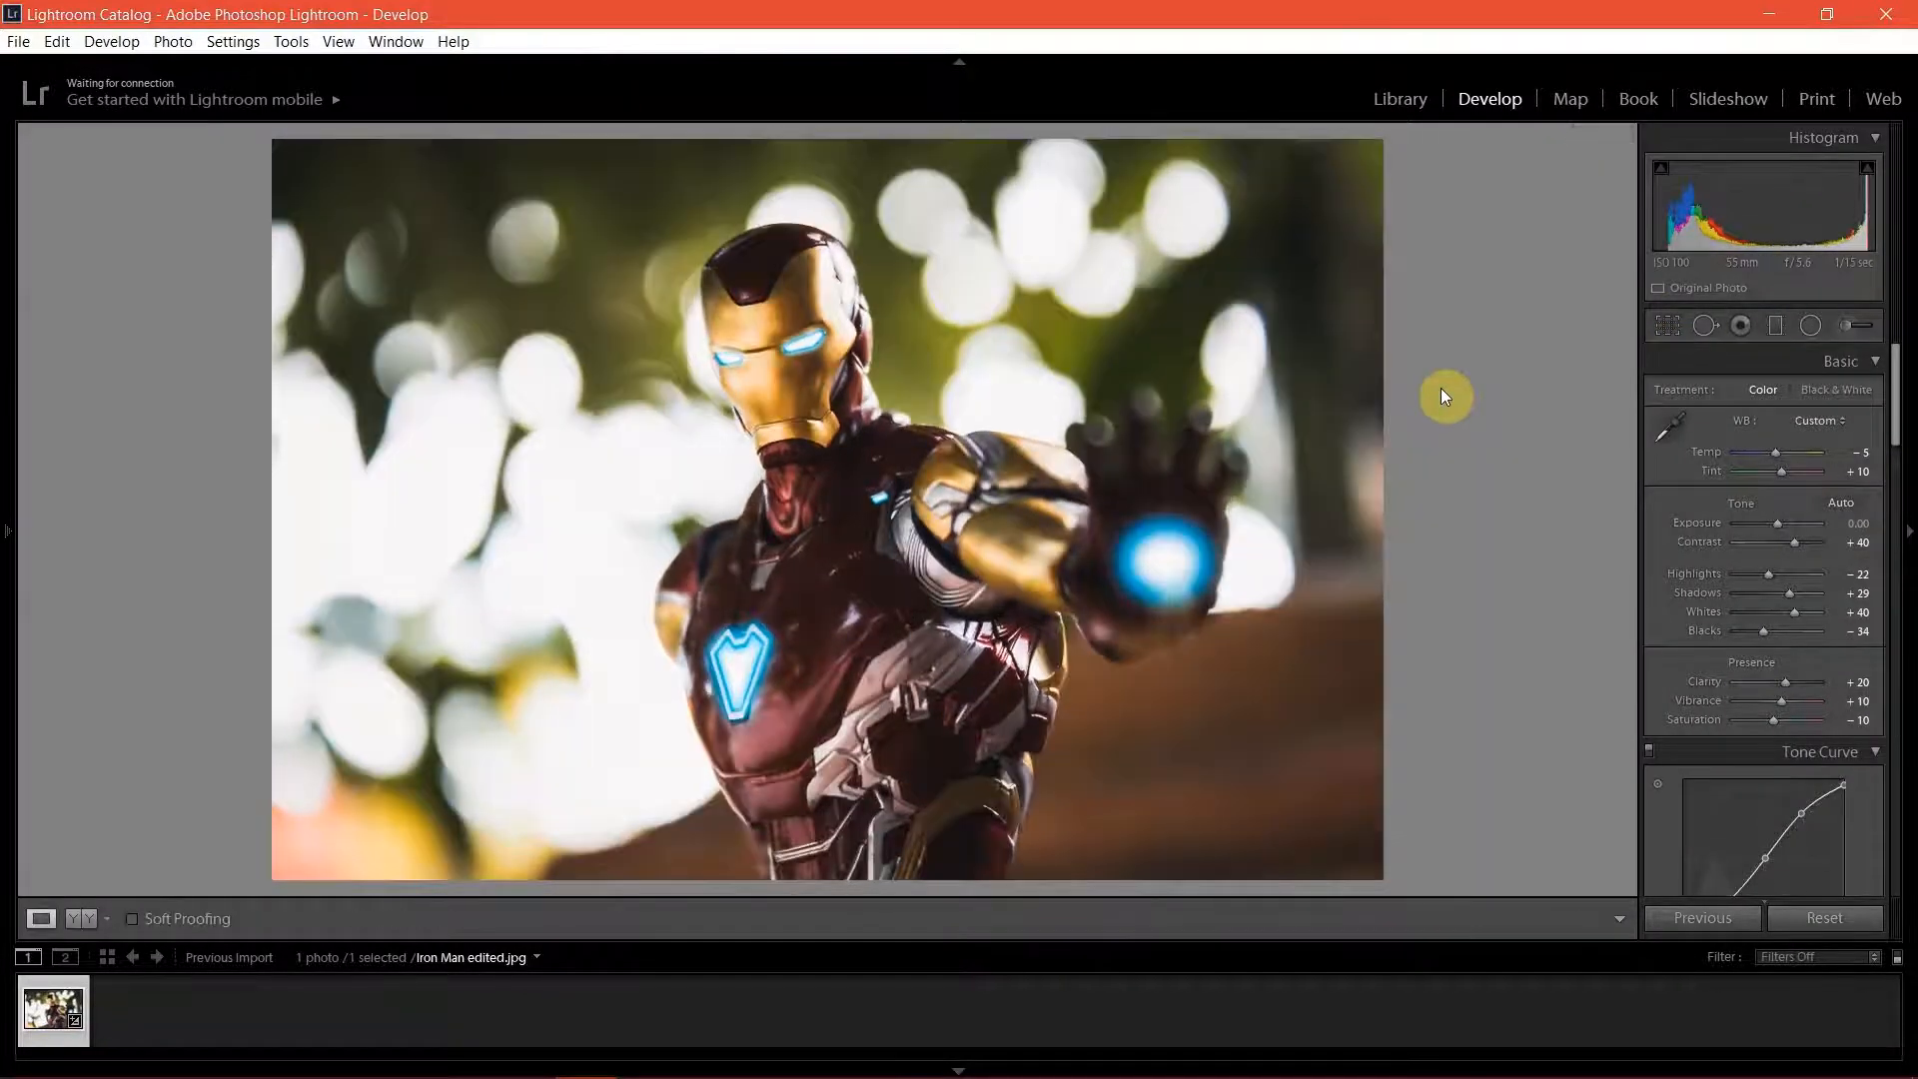
Step: Lift the black end of the tone curve slightly, and set the HSL hue to +11 for red and −18 for orange
{"action": "left_click_drag", "start_coordinate": [1896, 415], "coordinate": [1897, 470]}
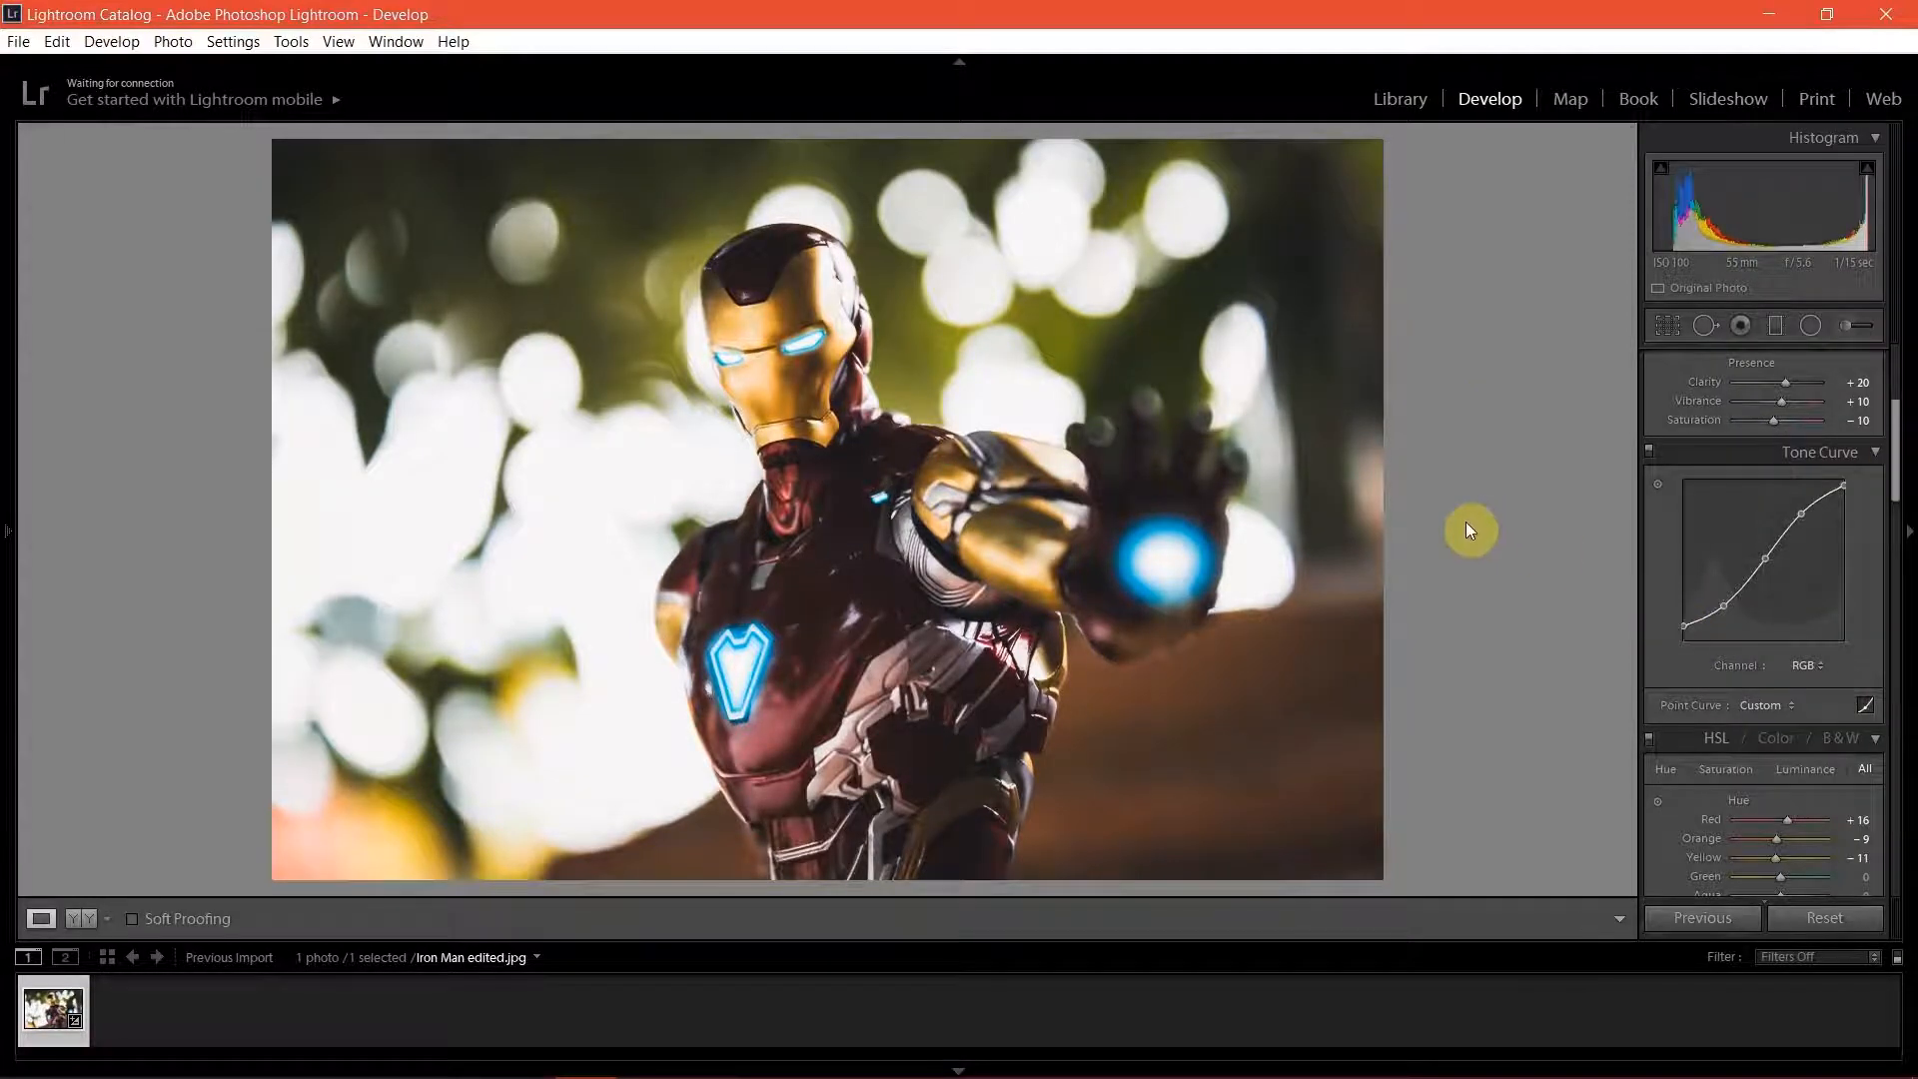
{"action": "left_click_drag", "start_coordinate": [1895, 458], "coordinate": [1787, 524]}
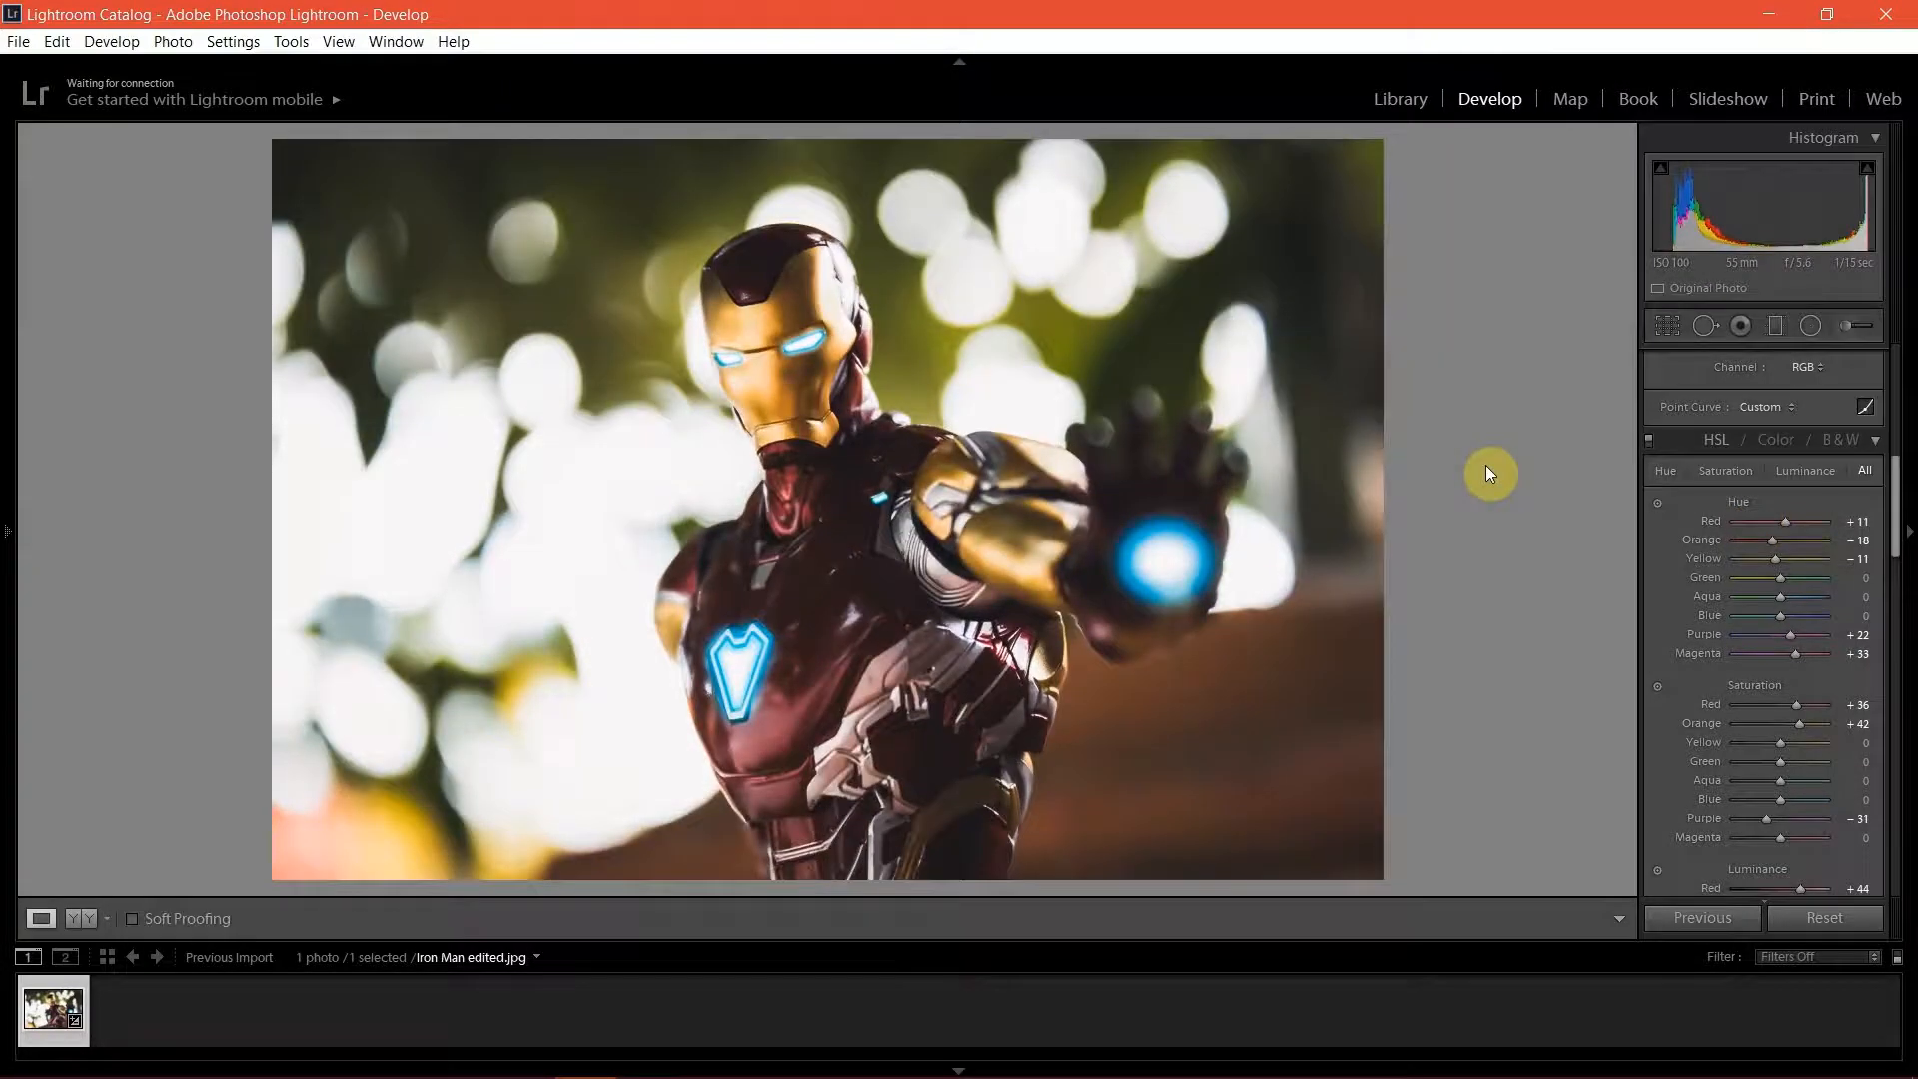
Step: Try shifting the blue hue to +20 and the aqua hue, and reset both
{"action": "scroll", "coordinate": [1895, 514], "scroll_direction": "down", "scroll_amount": 1}
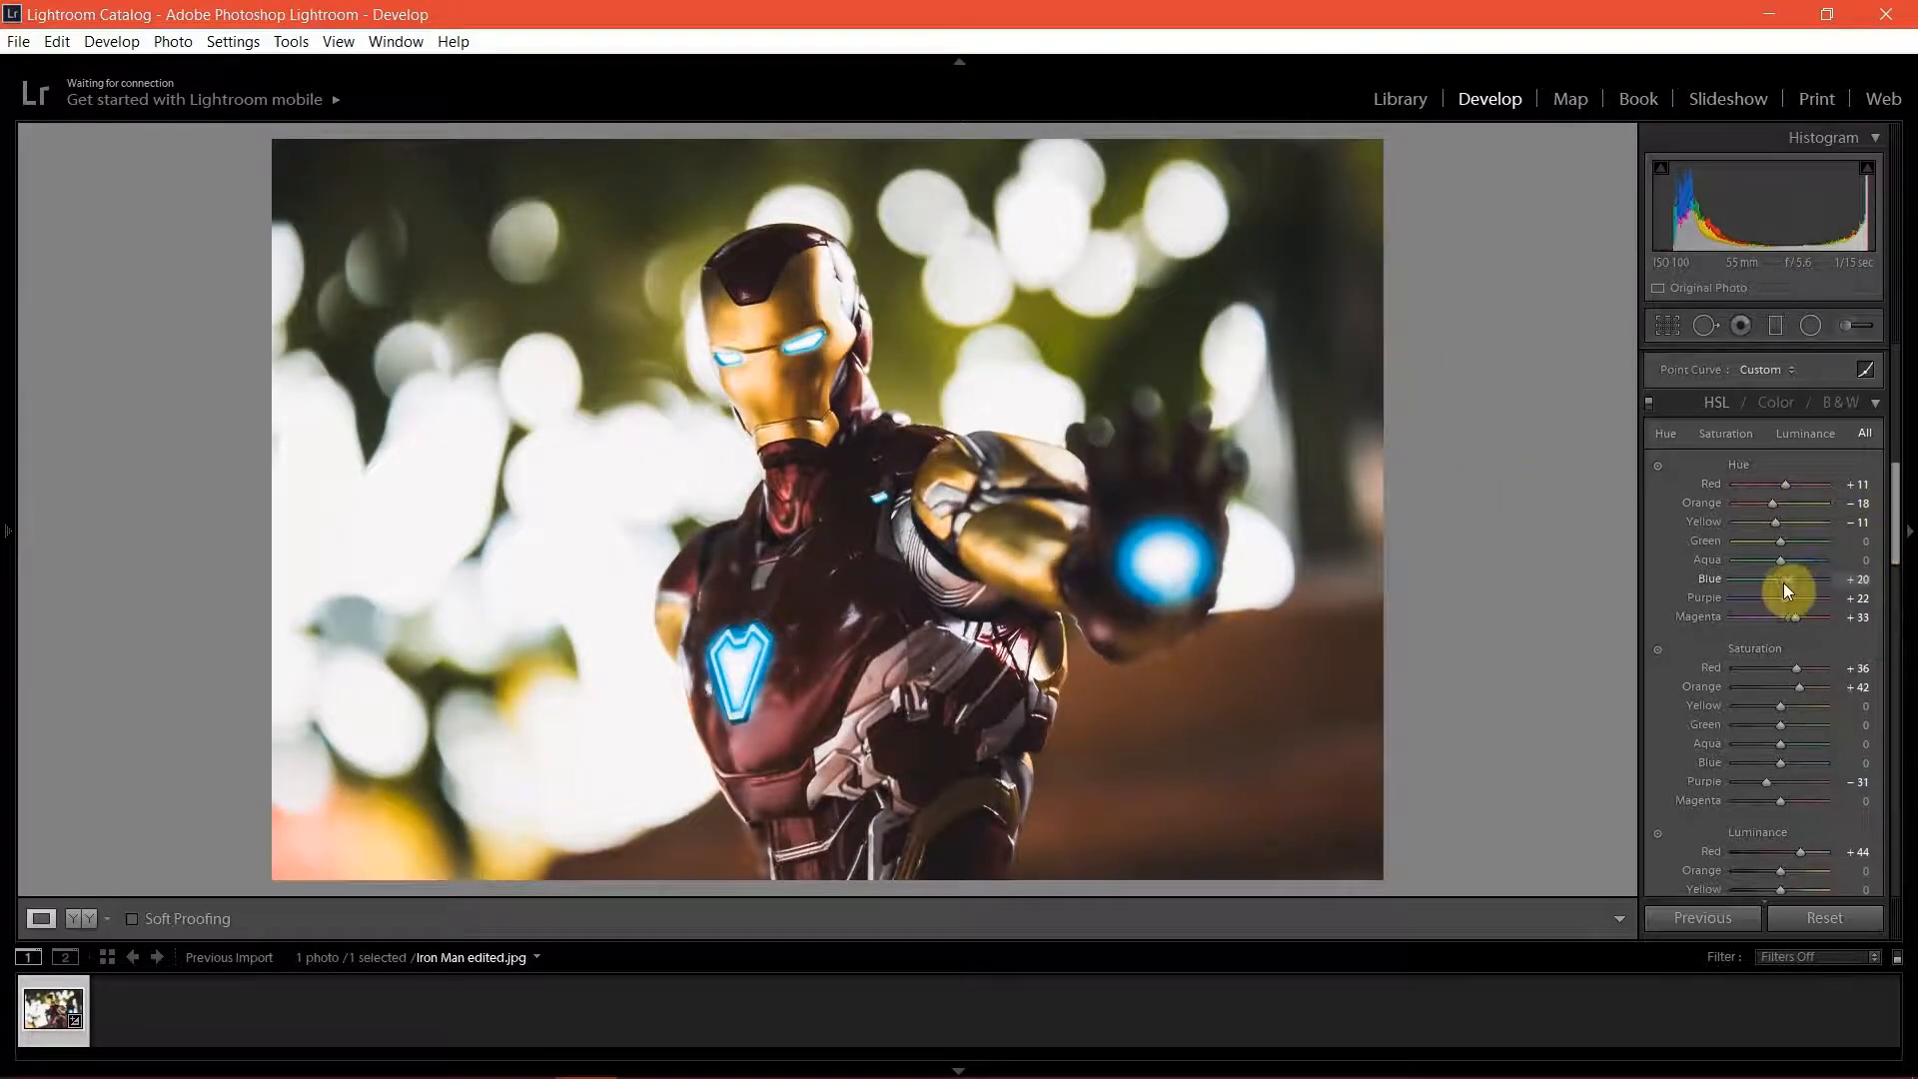
{"action": "double_click", "coordinate": [1785, 579]}
{"action": "left_click_drag", "start_coordinate": [1783, 561], "coordinate": [1772, 559]}
{"action": "double_click", "coordinate": [1784, 569]}
Step: Set the blue saturation to −16 and the blue luminance to +22 to tune the glow color
{"action": "left_click_drag", "start_coordinate": [1794, 764], "coordinate": [1767, 759]}
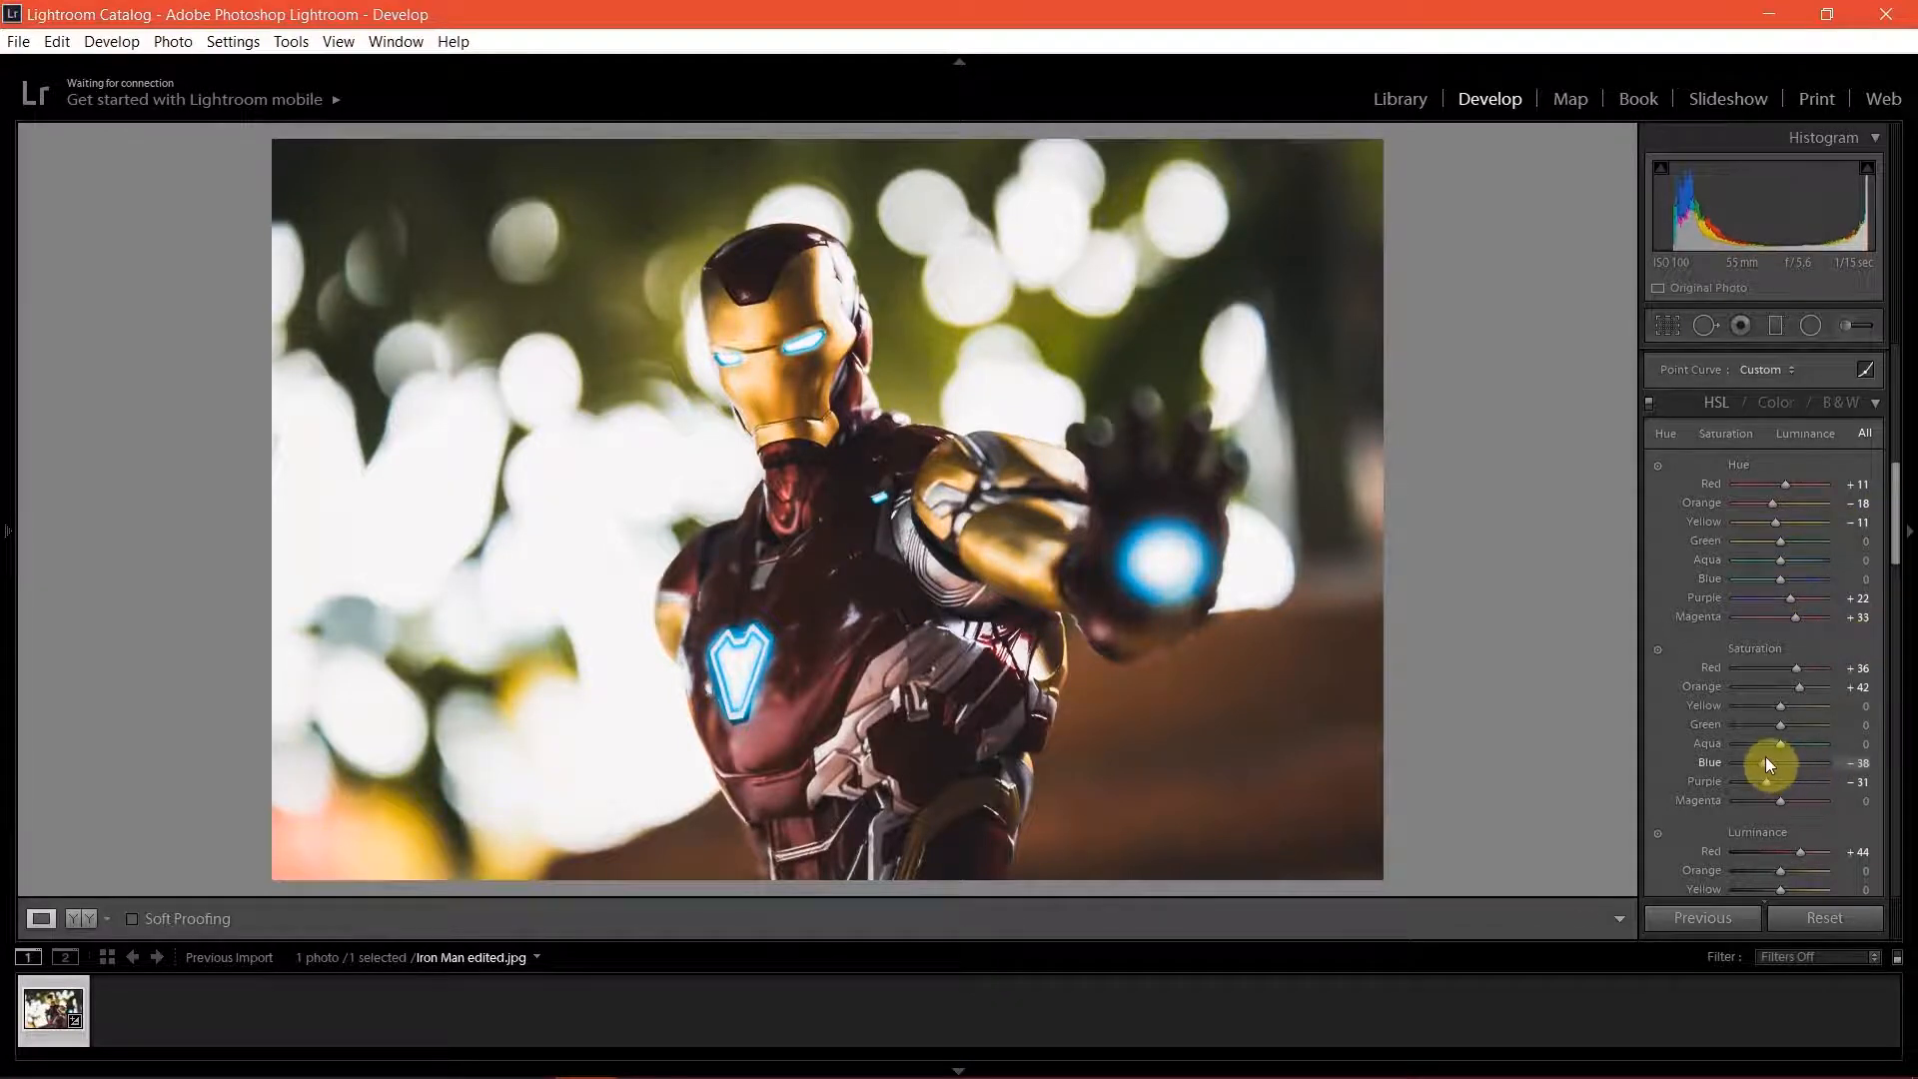
{"action": "left_click", "coordinate": [1767, 745]}
{"action": "left_click_drag", "start_coordinate": [1894, 550], "coordinate": [1892, 605]}
{"action": "mouse_move", "coordinate": [1783, 647]}
{"action": "left_mouse_down"}
{"action": "mouse_move", "coordinate": [1784, 628]}
{"action": "mouse_move", "coordinate": [1781, 646]}
{"action": "left_mouse_up"}
{"action": "double_click", "coordinate": [1772, 466]}
{"action": "double_click", "coordinate": [1783, 630]}
{"action": "left_click_drag", "start_coordinate": [1781, 463], "coordinate": [1777, 460]}
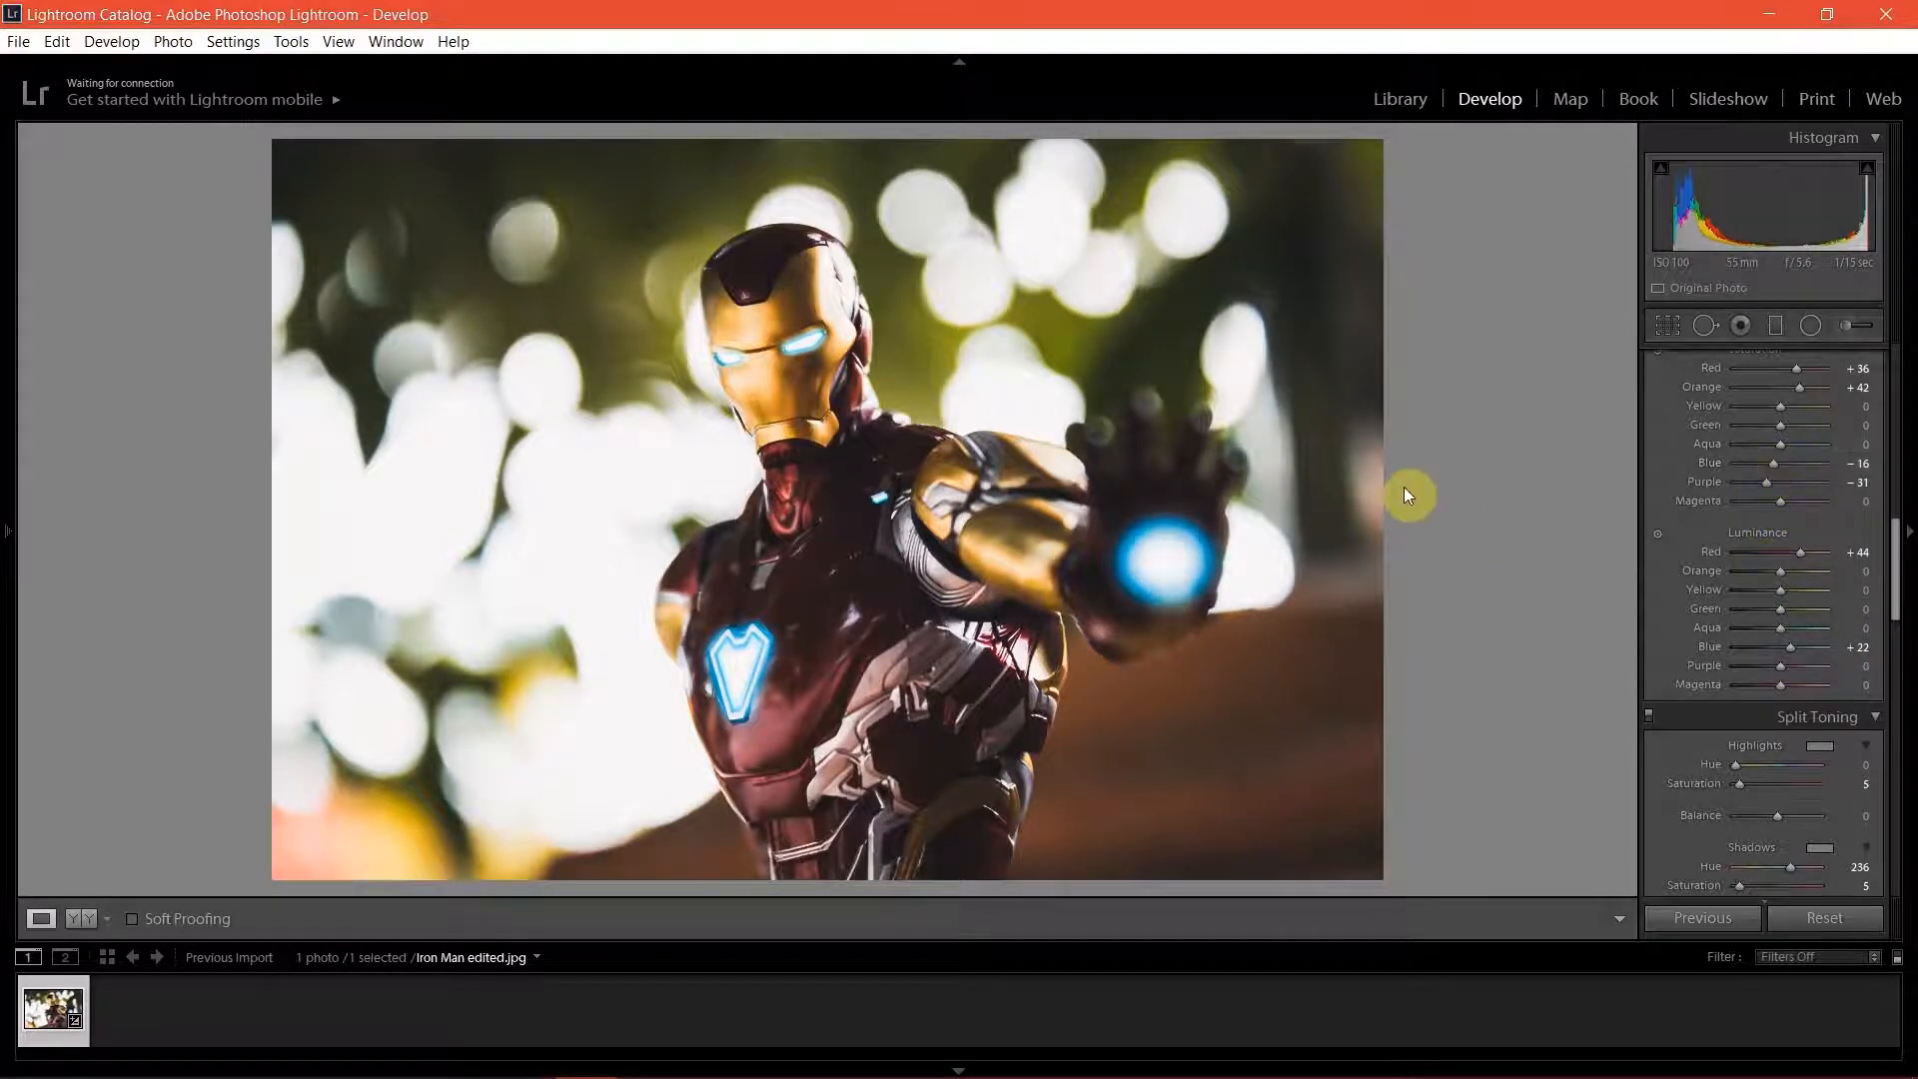
Step: Check the adjusted glow colors against the original by repeatedly switching between the before and after views
{"action": "key", "text": "backslash"}
{"action": "key", "text": "backslash"}
{"action": "key", "text": "backslash"}
{"action": "key", "text": "backslash"}
{"action": "key", "text": "backslash"}
{"action": "key", "text": "backslash"}
{"action": "key", "text": "backslash"}
{"action": "key", "text": "backslash"}
Step: Set the contrast to +50 and the exposure to −0.20 while viewing the helmet up close
{"action": "key", "text": "alt"}
{"action": "left_click", "coordinate": [715, 355]}
{"action": "left_click_drag", "start_coordinate": [744, 287], "coordinate": [907, 373]}
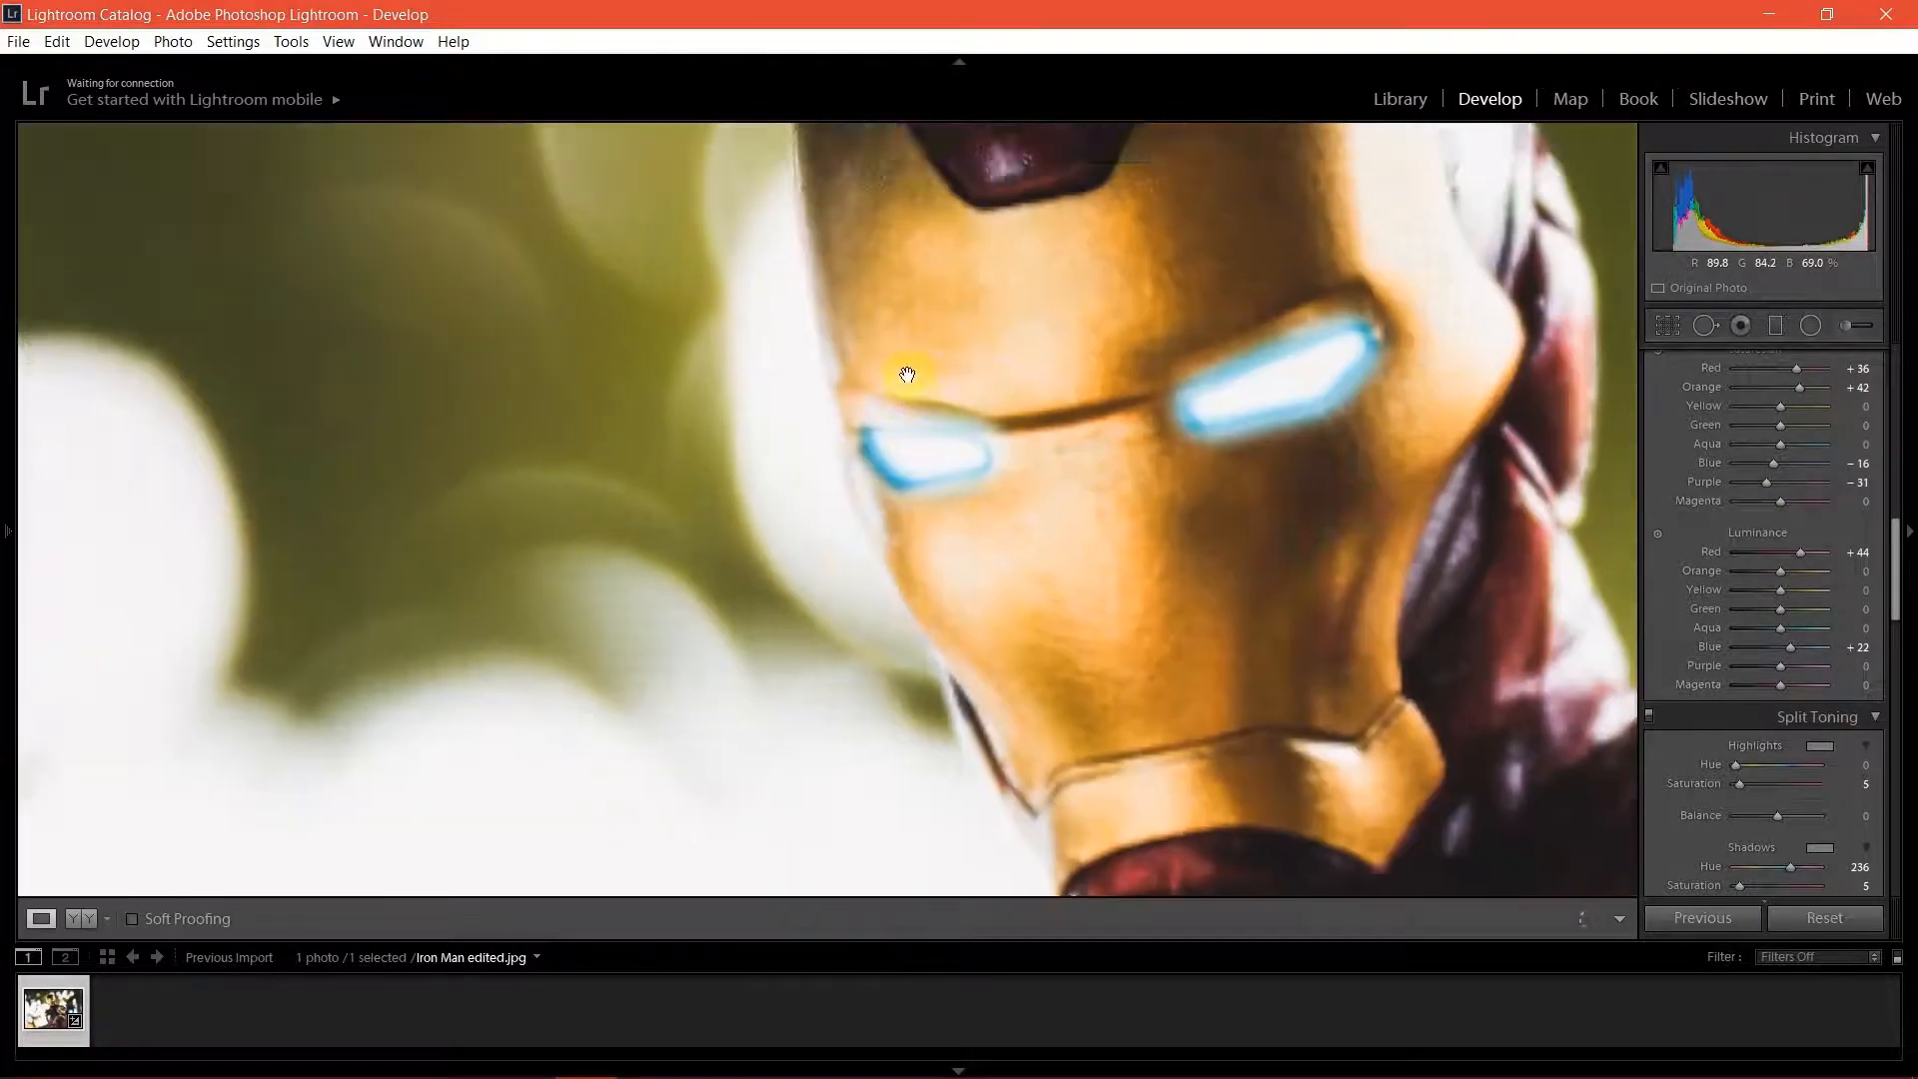
{"action": "scroll", "coordinate": [1899, 556], "scroll_direction": "up", "scroll_amount": 8}
{"action": "key", "text": "Down"}
{"action": "key", "text": "Down"}
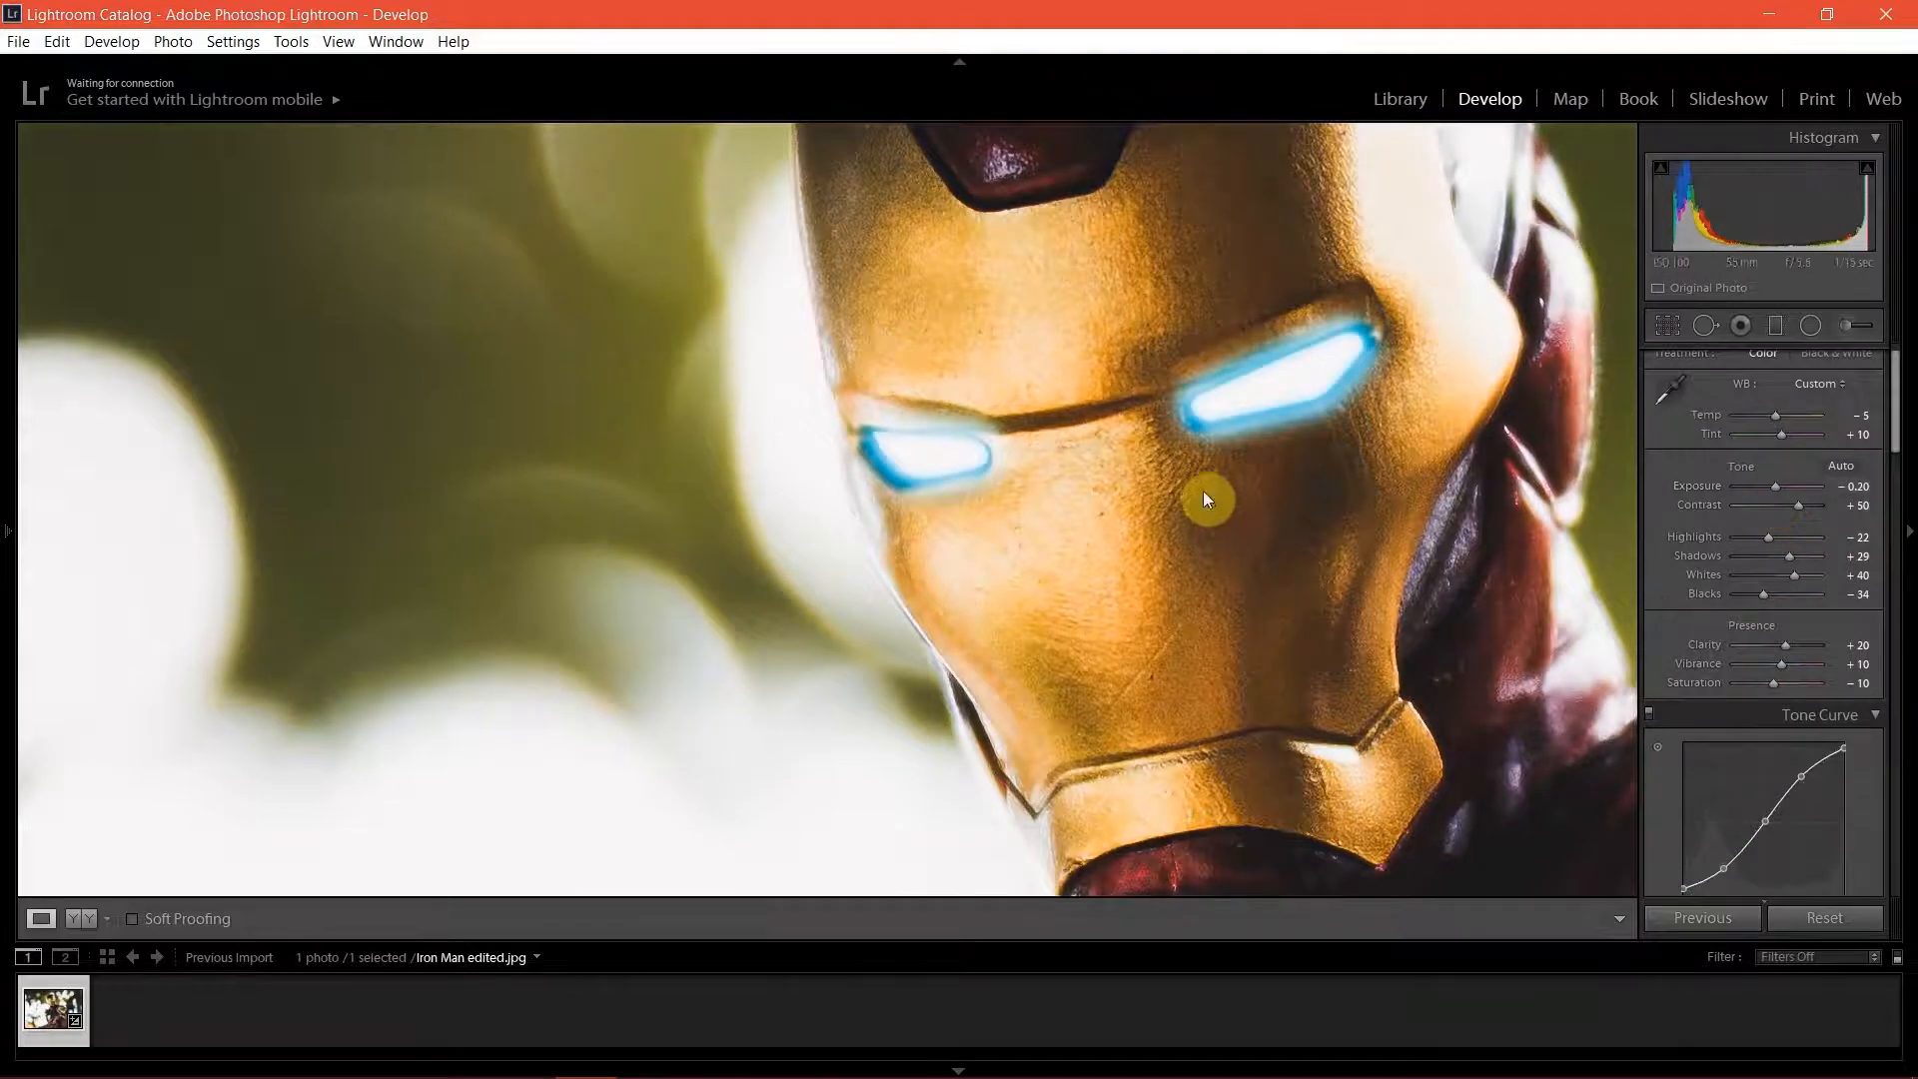
Step: Set the exposure back to 0.00 and view the helmet's eyes up close
{"action": "left_click", "coordinate": [1203, 490]}
{"action": "key", "text": "Up"}
{"action": "left_click", "coordinate": [762, 299]}
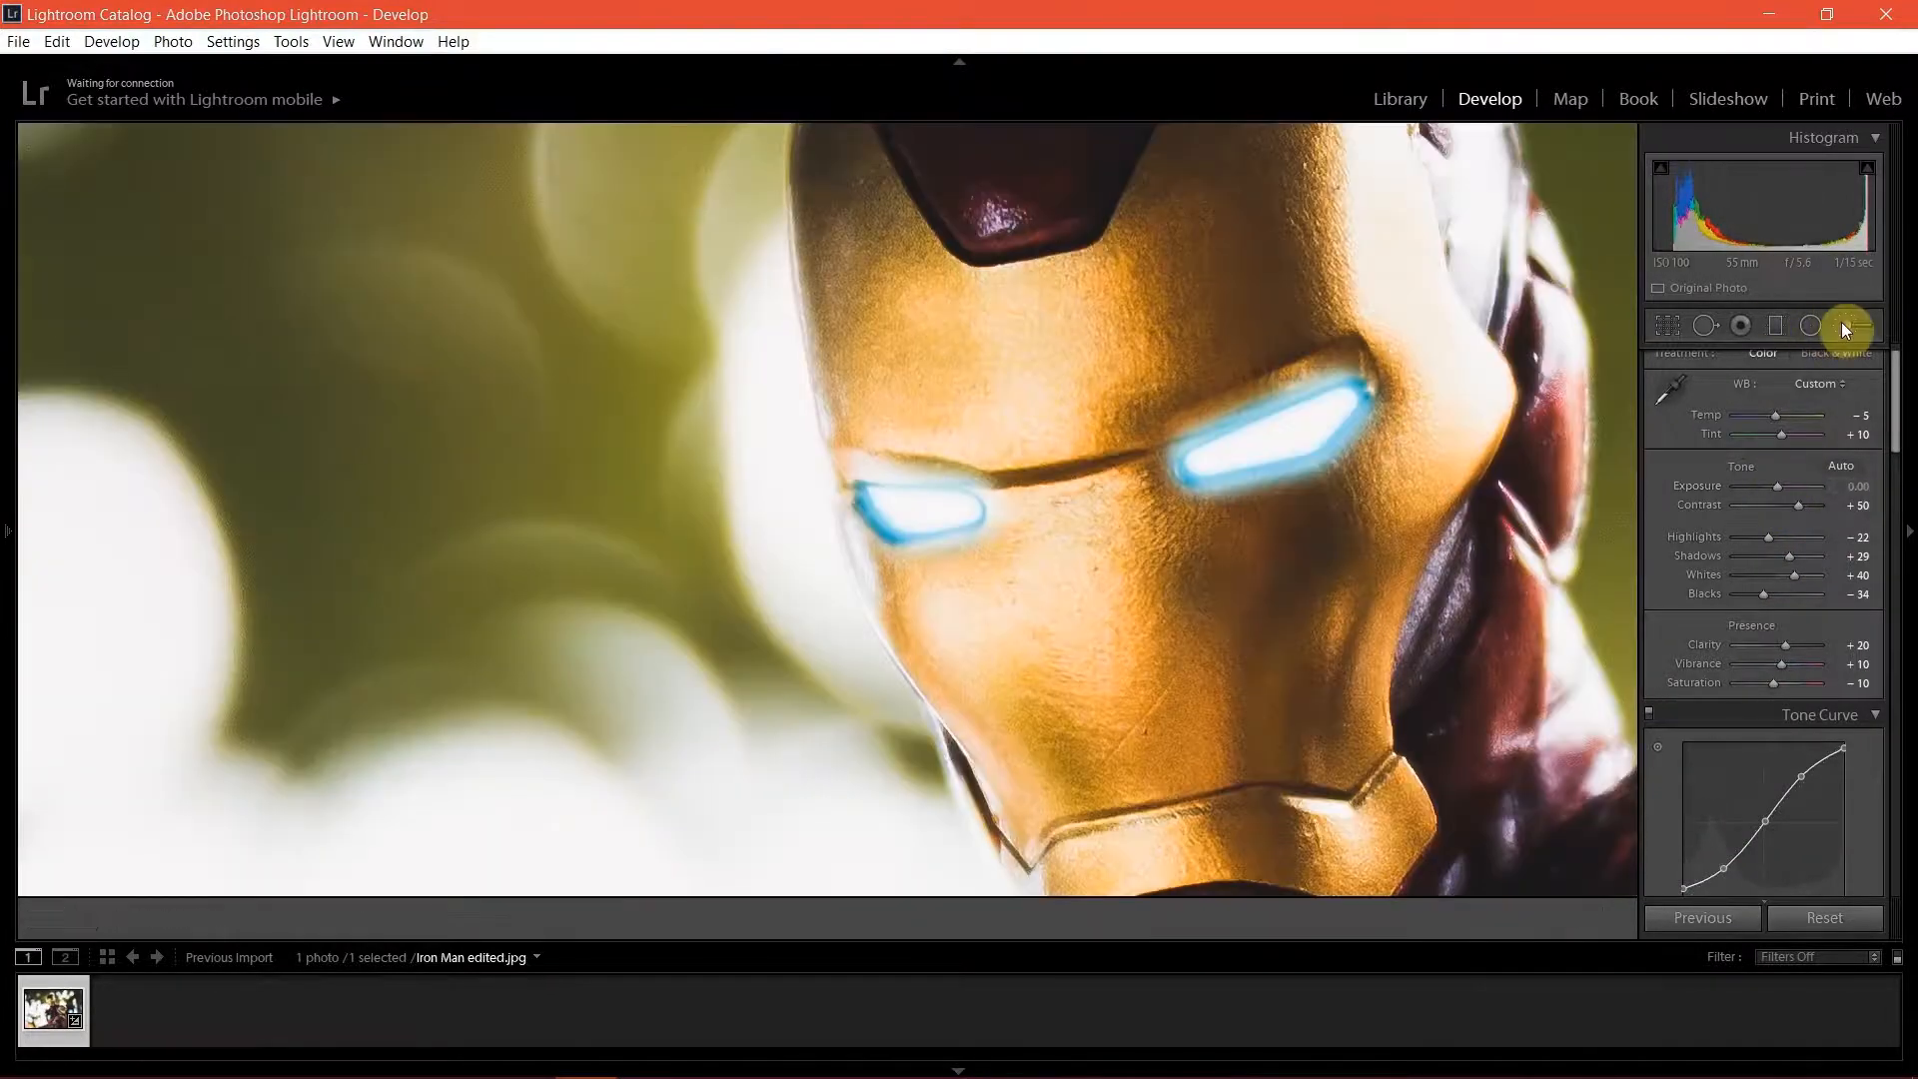
Step: Brush a local adjustment along the helmet's edge above the narrower eye and lower its exposure to −0.29
{"action": "left_click", "coordinate": [1849, 325]}
{"action": "key", "text": "h"}
{"action": "mouse_move", "coordinate": [849, 370]}
{"action": "left_mouse_down"}
{"action": "mouse_move", "coordinate": [814, 439]}
{"action": "mouse_move", "coordinate": [862, 411]}
{"action": "mouse_move", "coordinate": [905, 611]}
{"action": "mouse_move", "coordinate": [977, 688]}
{"action": "mouse_move", "coordinate": [961, 581]}
{"action": "mouse_move", "coordinate": [879, 407]}
{"action": "left_mouse_up"}
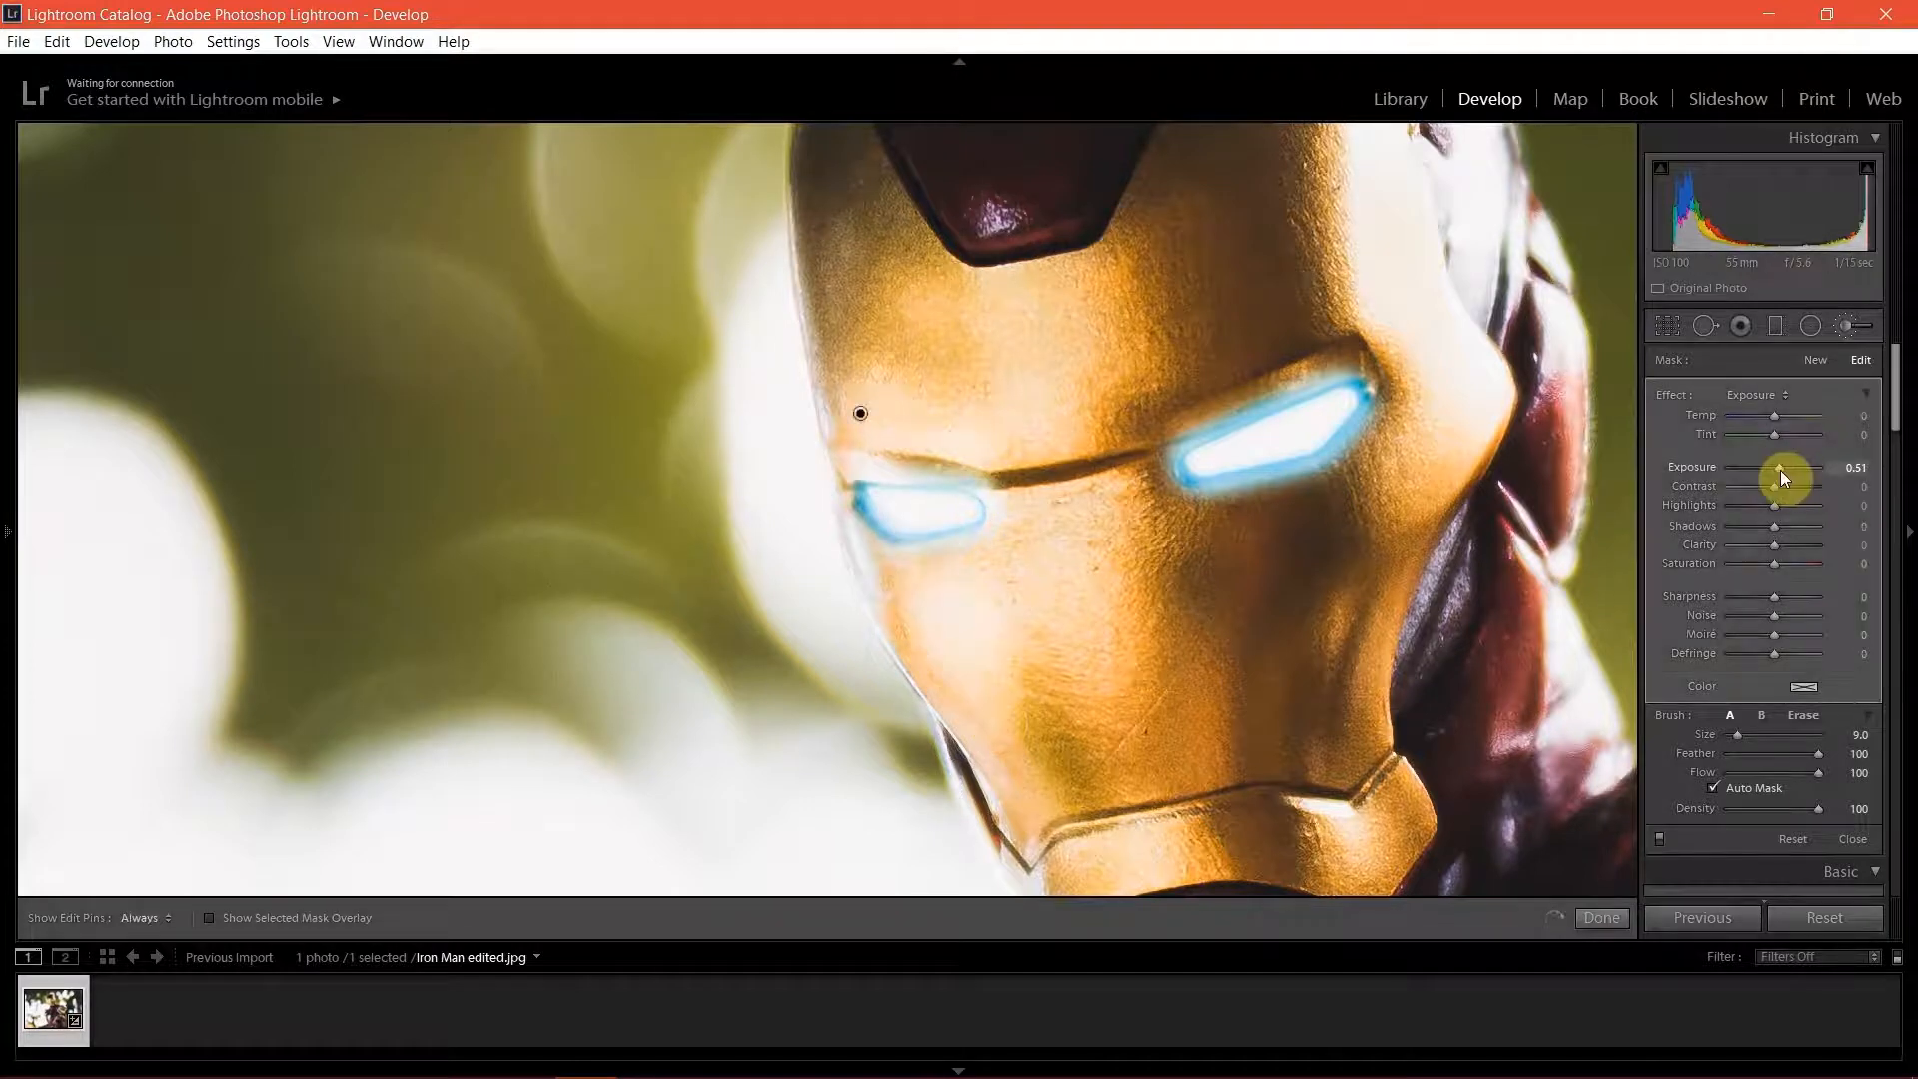
{"action": "key", "text": "Down"}
{"action": "key", "text": "Down"}
{"action": "key", "text": "Down"}
{"action": "key", "text": "Down"}
{"action": "key", "text": "Down"}
{"action": "key", "text": "Down"}
{"action": "key", "text": "Down"}
{"action": "key", "text": "Down"}
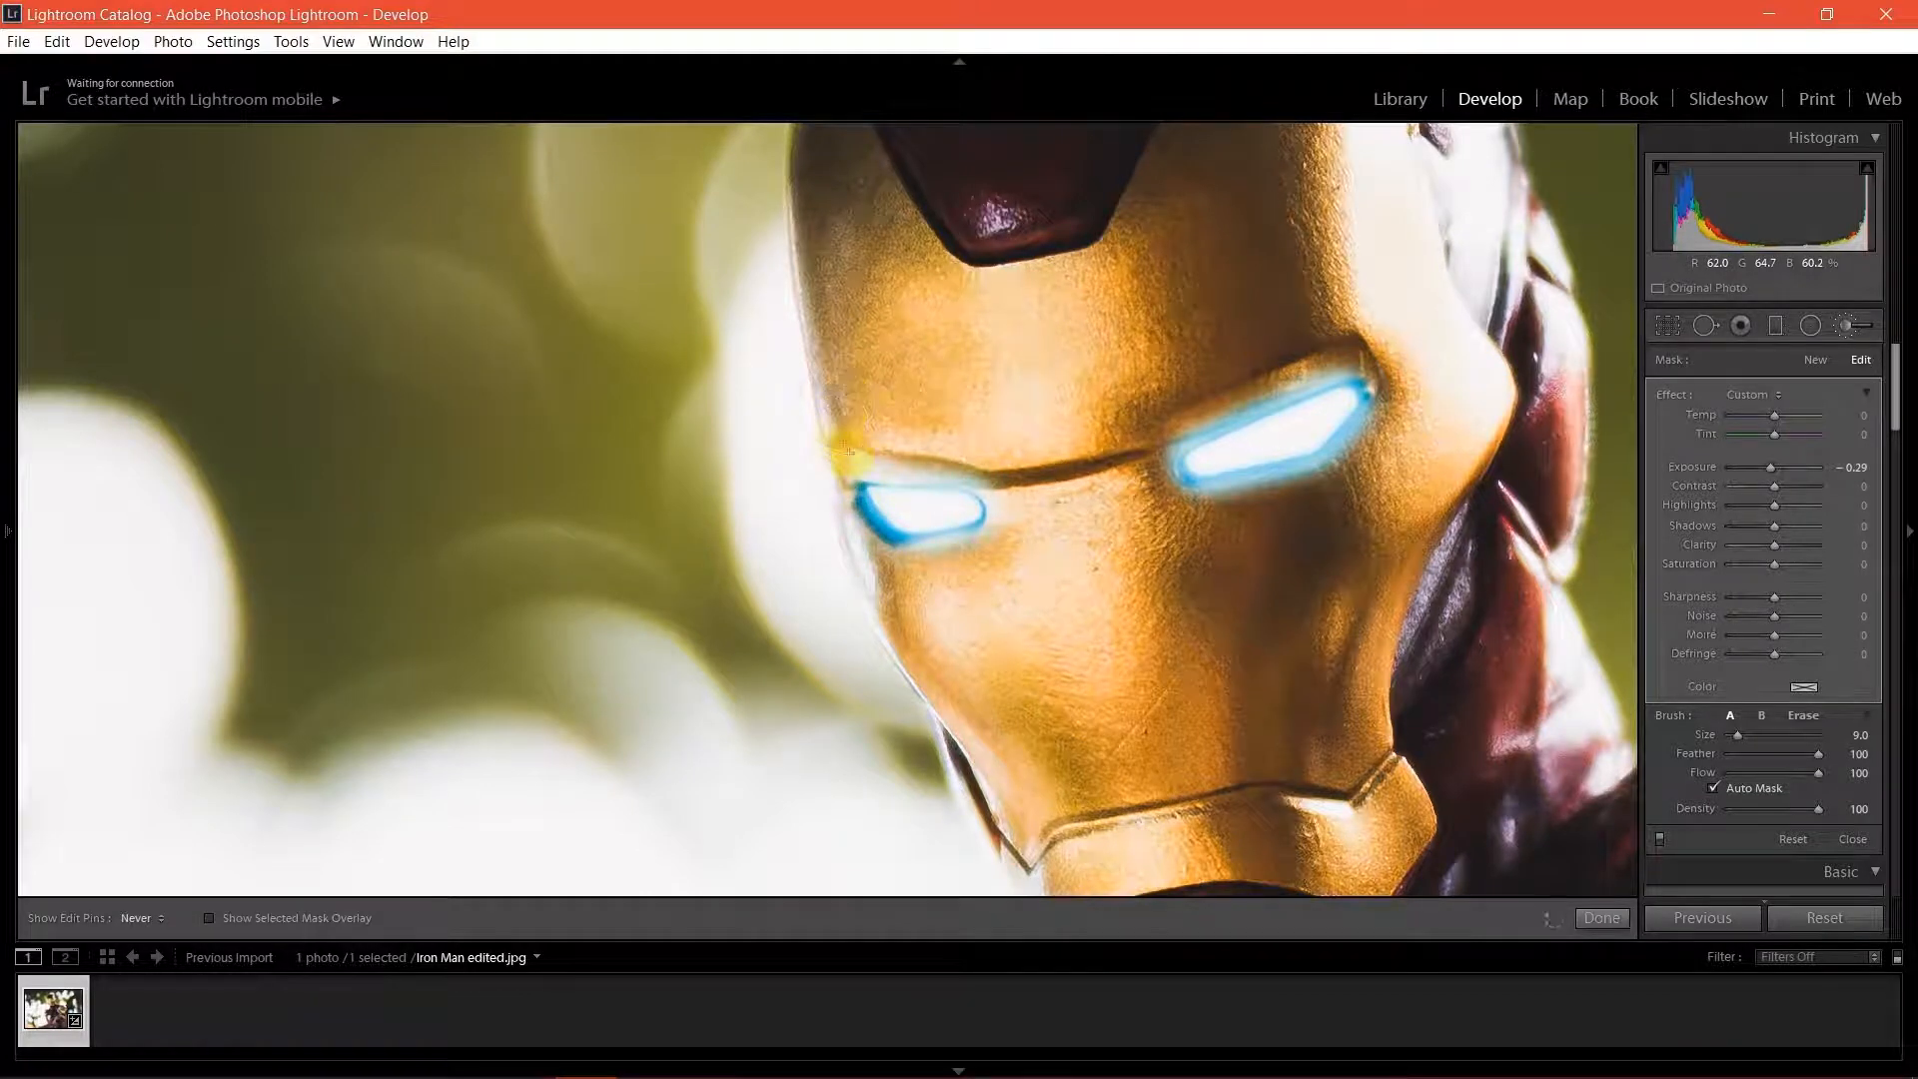
Step: Extend the brushed area down the helmet's edge beside the narrower eye and set its exposure to −0.49
{"action": "left_click_drag", "start_coordinate": [848, 451], "coordinate": [869, 539]}
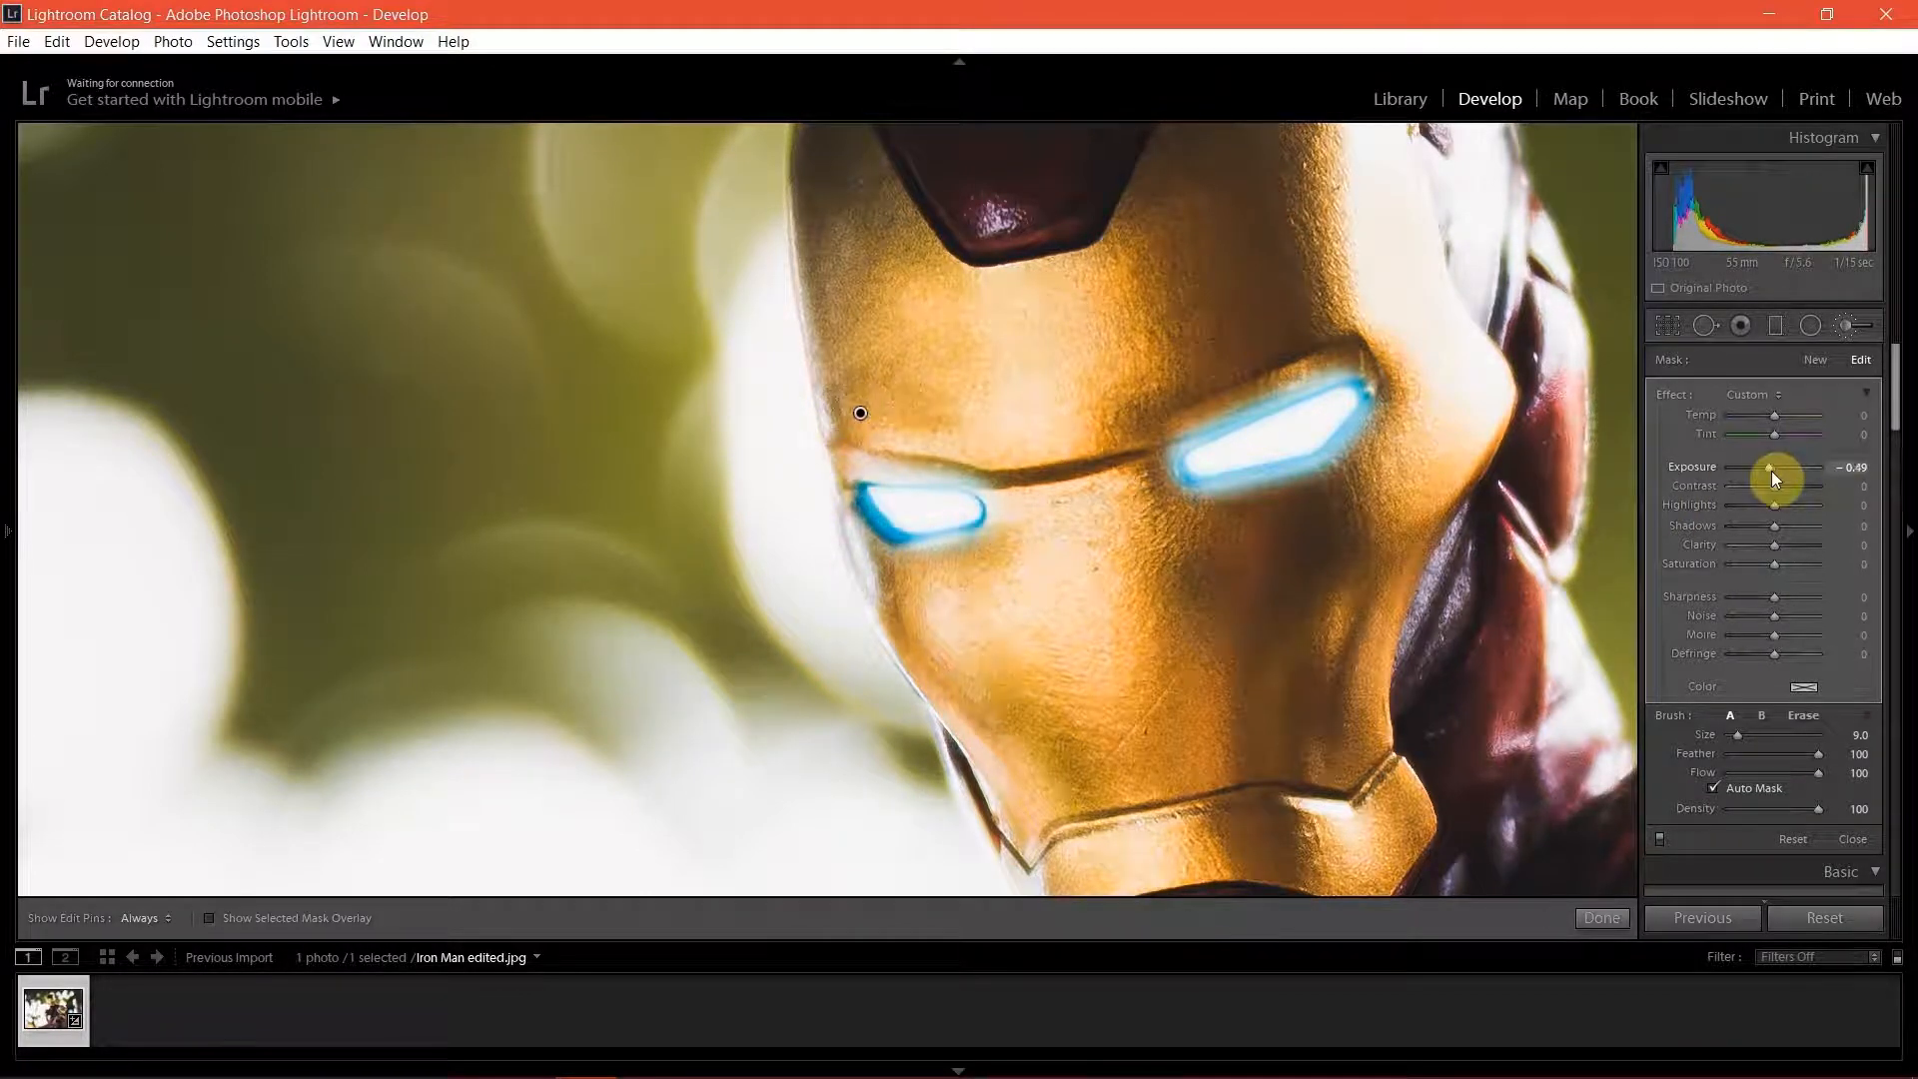
{"action": "left_click_drag", "start_coordinate": [1771, 471], "coordinate": [1767, 471]}
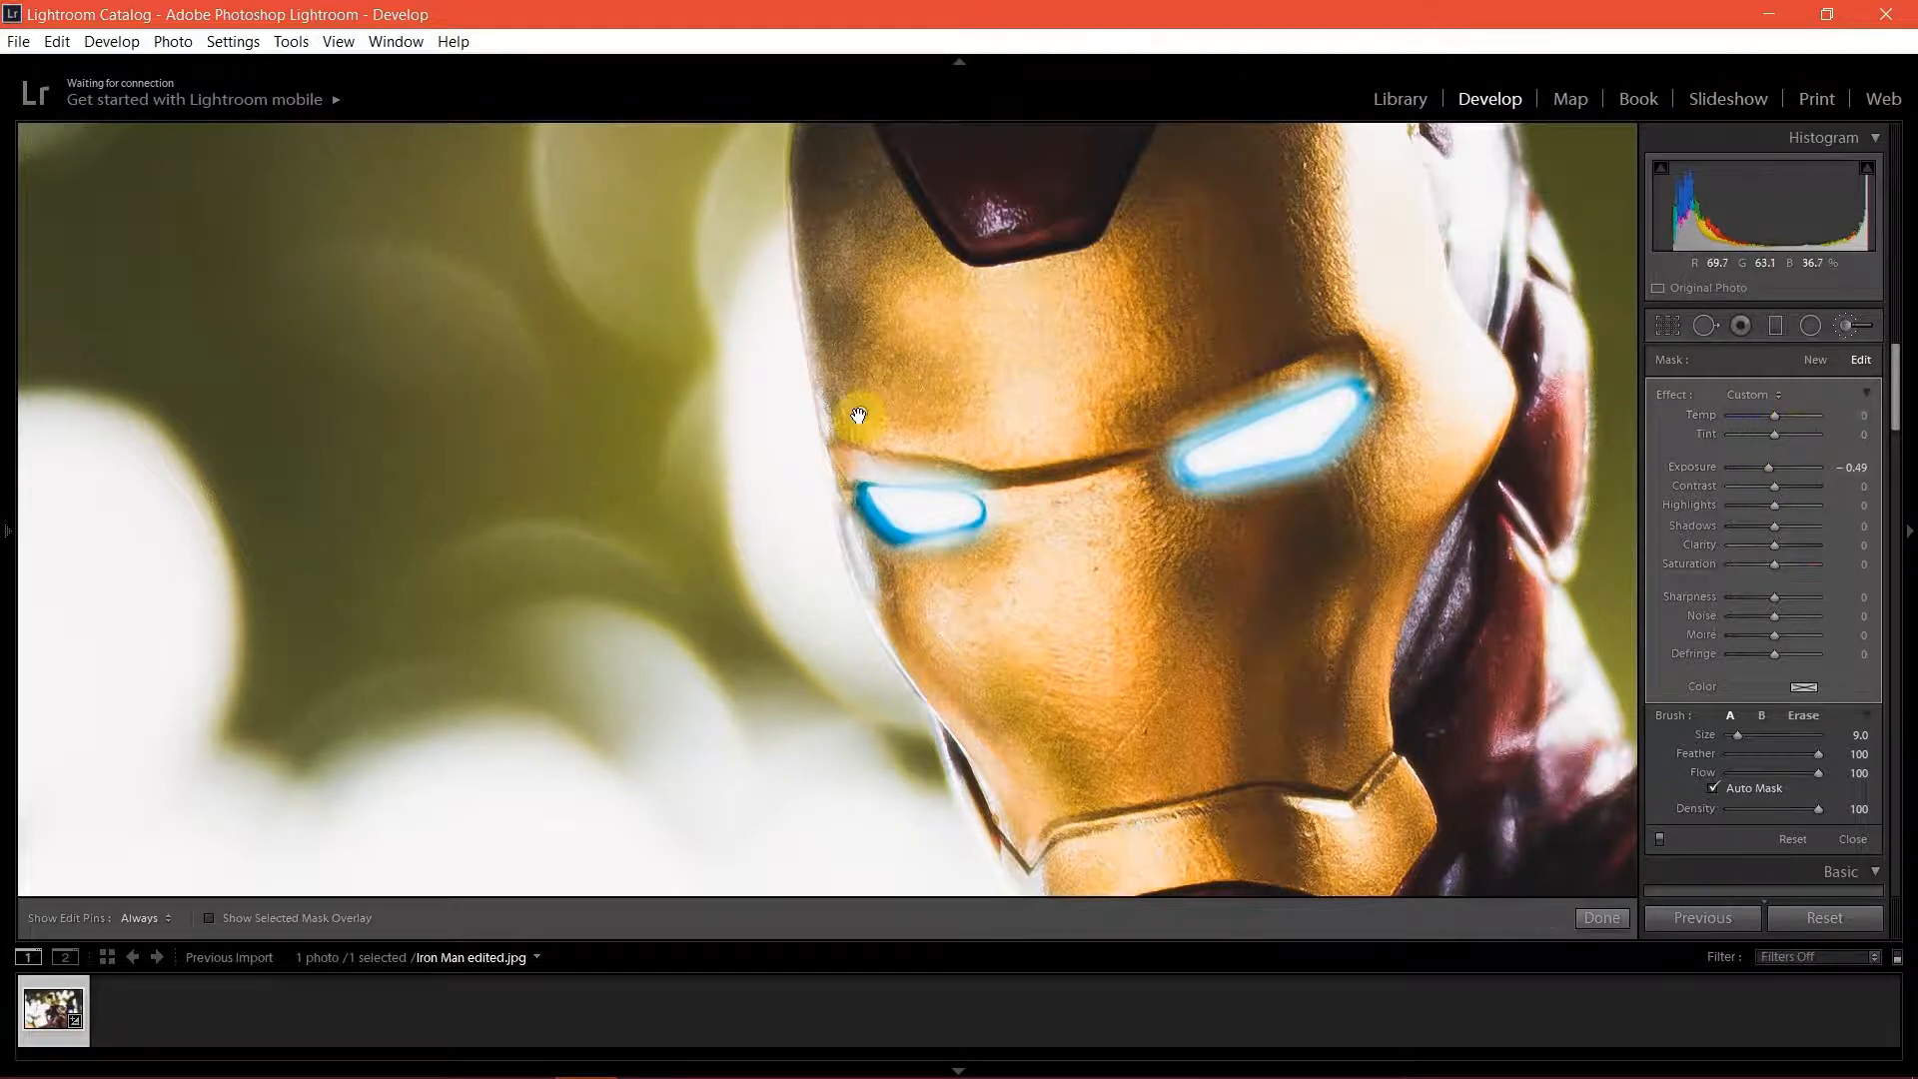
{"action": "left_click", "coordinate": [1601, 917]}
{"action": "left_click", "coordinate": [918, 480]}
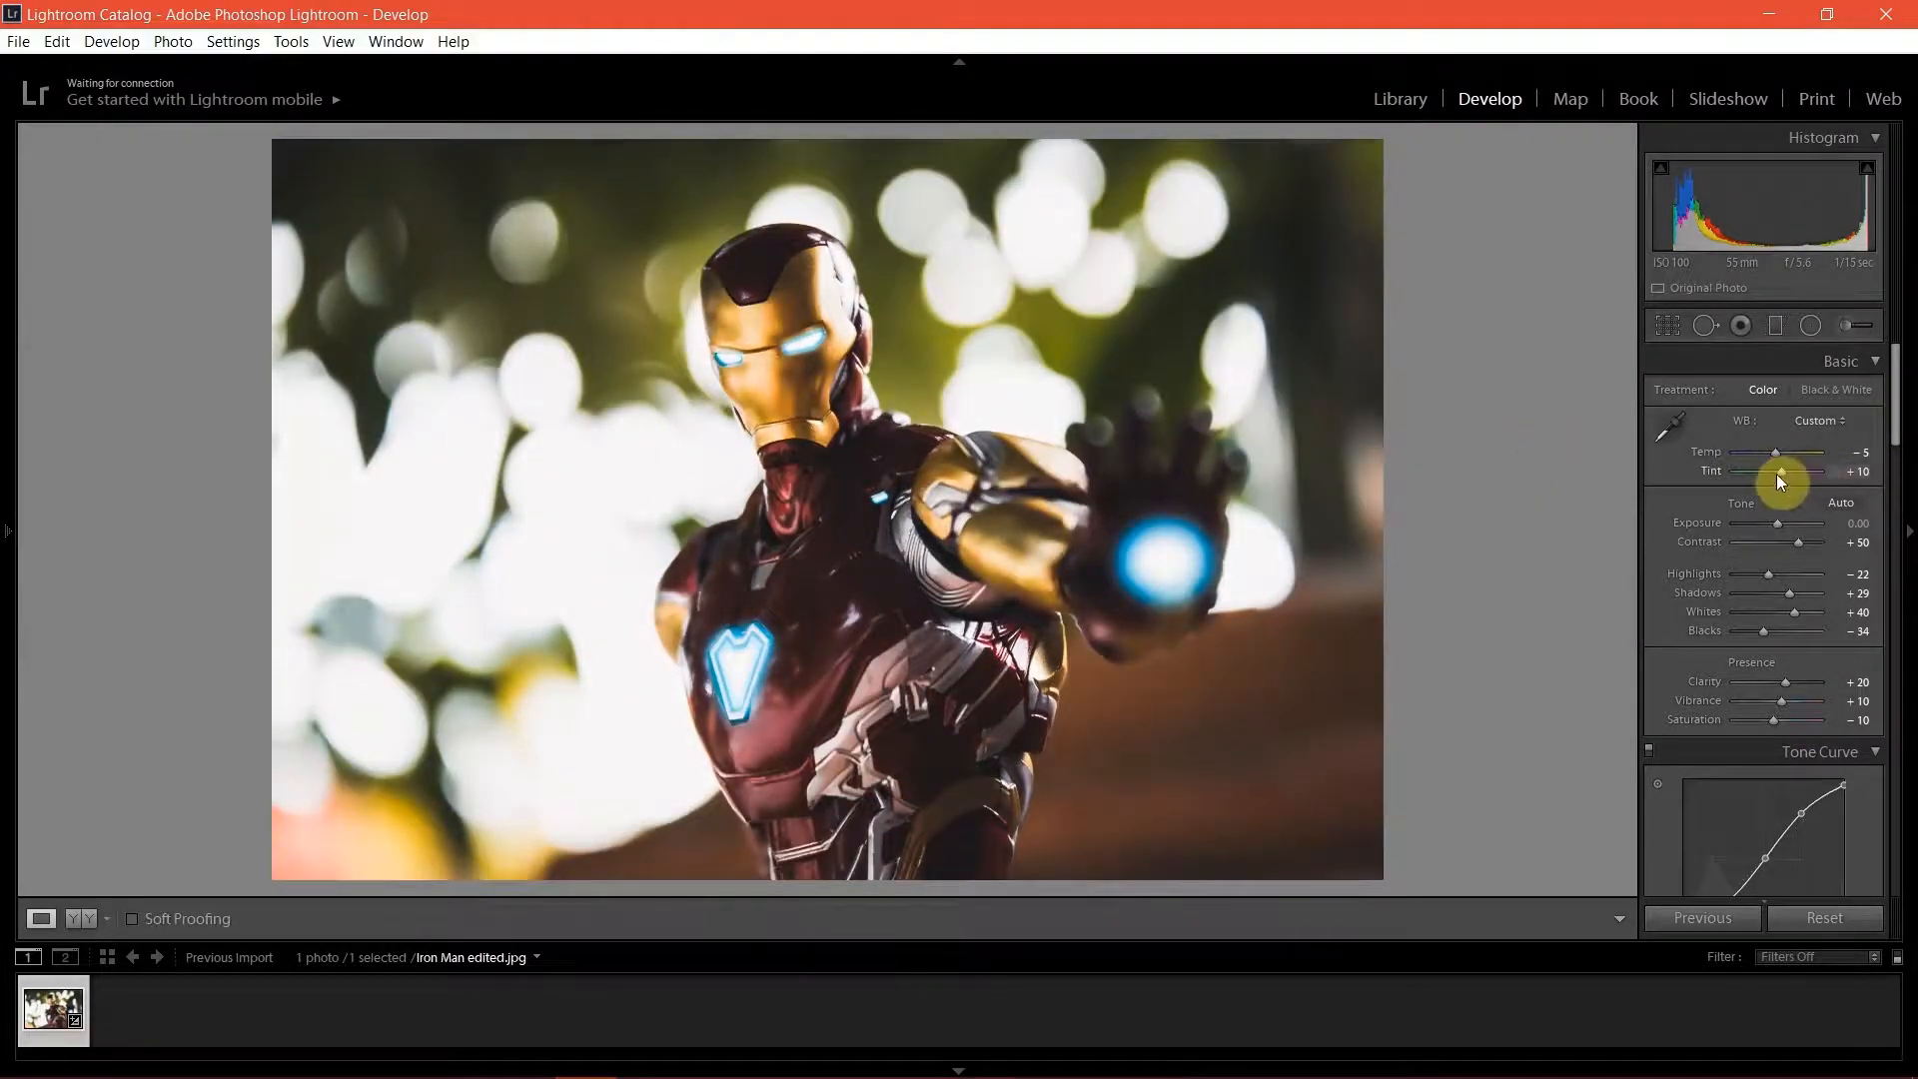
Step: Set the aqua hue to −2 in the color adjustments
{"action": "key", "text": "ctrl+z"}
{"action": "left_click_drag", "start_coordinate": [1896, 410], "coordinate": [1899, 547]}
{"action": "left_click_drag", "start_coordinate": [1780, 479], "coordinate": [1773, 496]}
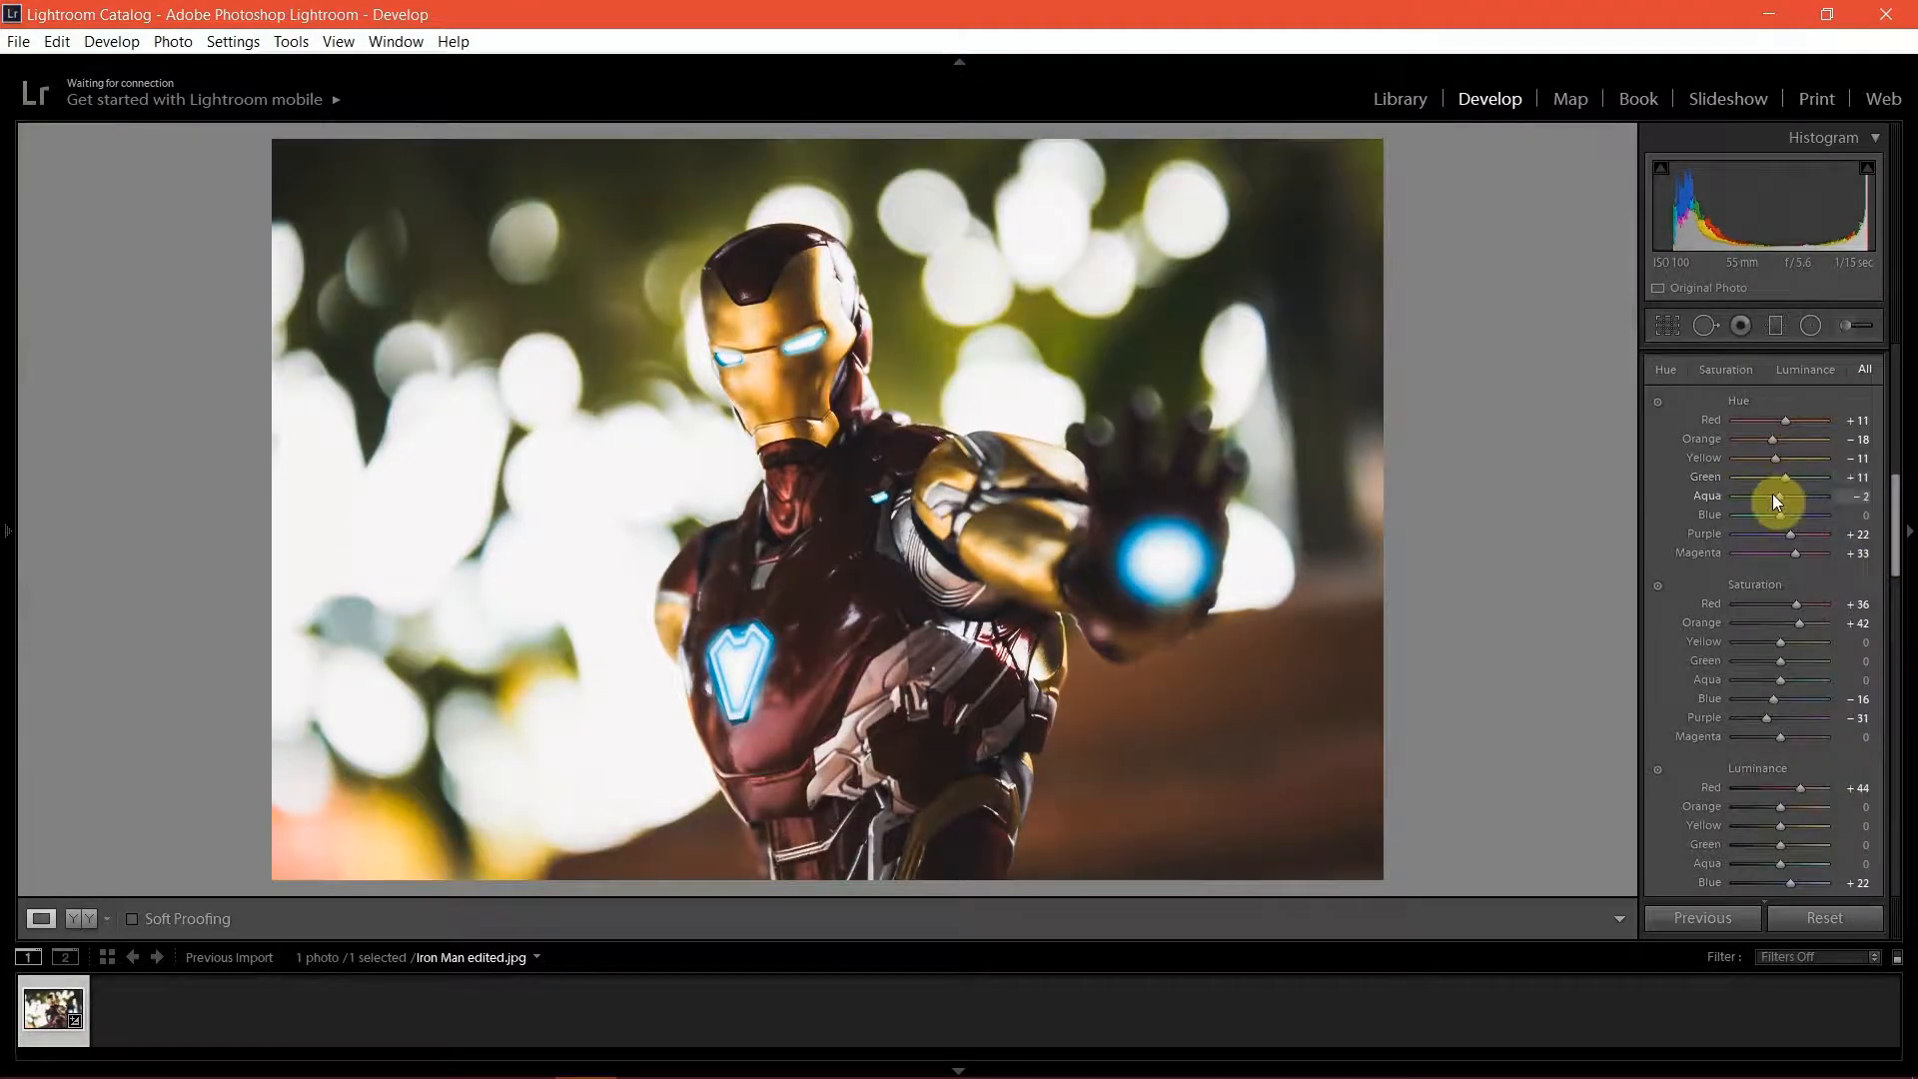
Step: Calibrate the primaries with blue hue −25 and saturation +10, green hue +15, and red hue +15
{"action": "scroll", "coordinate": [1892, 579], "scroll_direction": "down", "scroll_amount": 12}
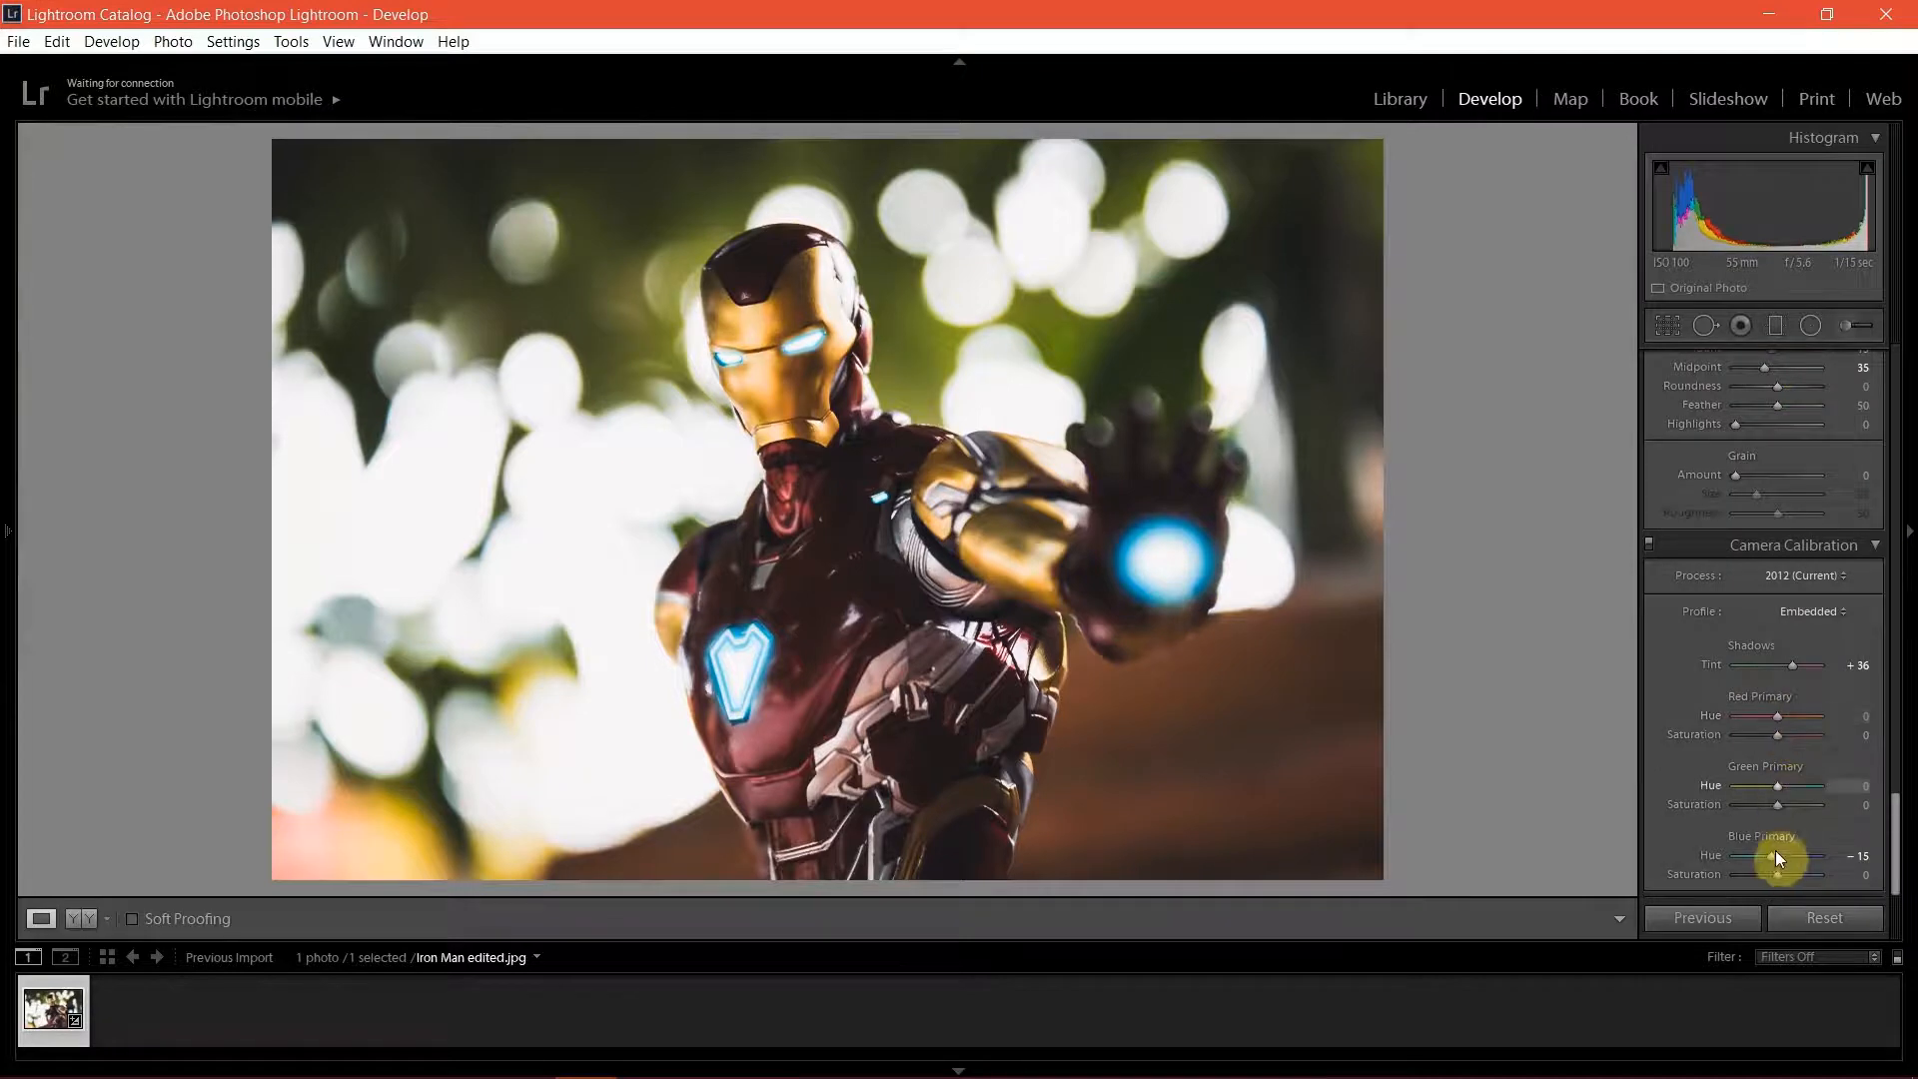
{"action": "left_click_drag", "start_coordinate": [1777, 857], "coordinate": [1780, 878]}
{"action": "left_click_drag", "start_coordinate": [1777, 786], "coordinate": [1775, 784]}
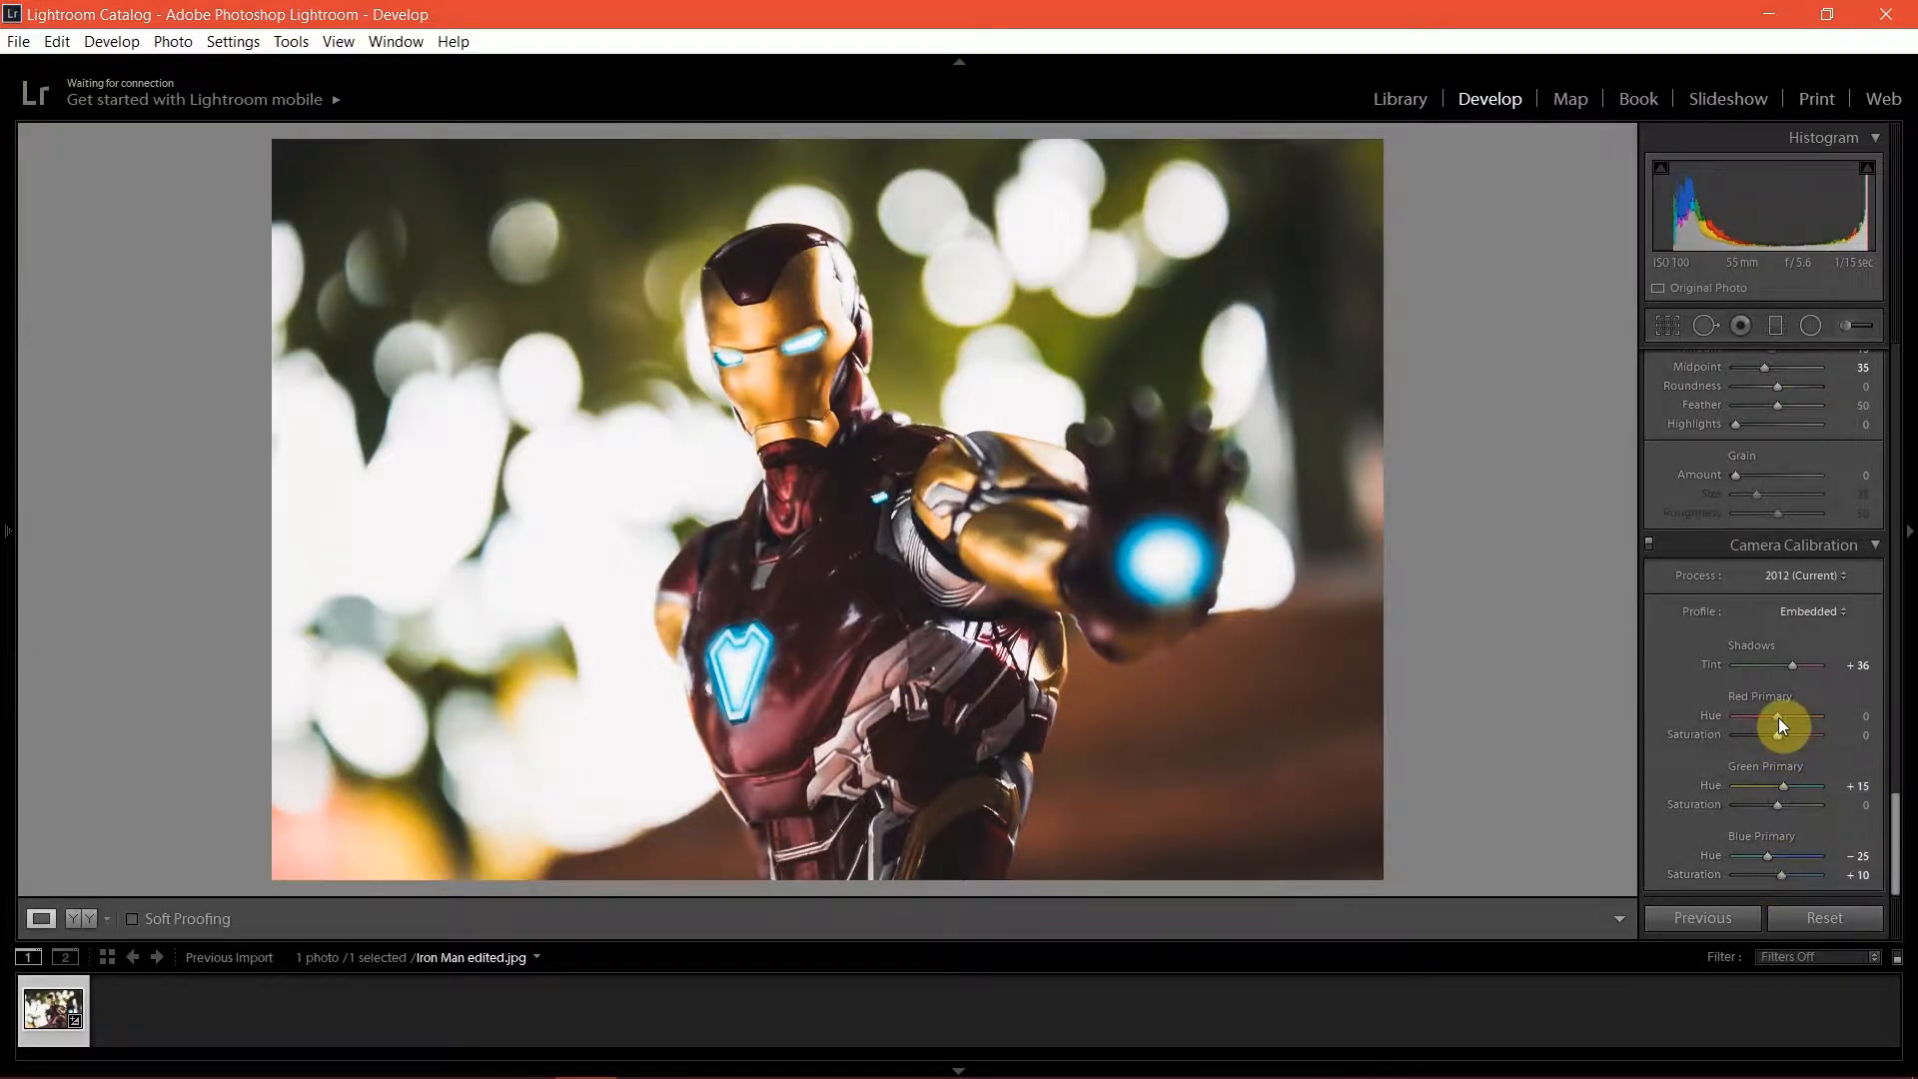
{"action": "left_click_drag", "start_coordinate": [1778, 717], "coordinate": [1783, 718]}
Step: Compare the full color grade with the original photo by repeatedly switching between the before and after views
{"action": "key", "text": "backslash"}
{"action": "key", "text": "backslash"}
{"action": "key", "text": "backslash"}
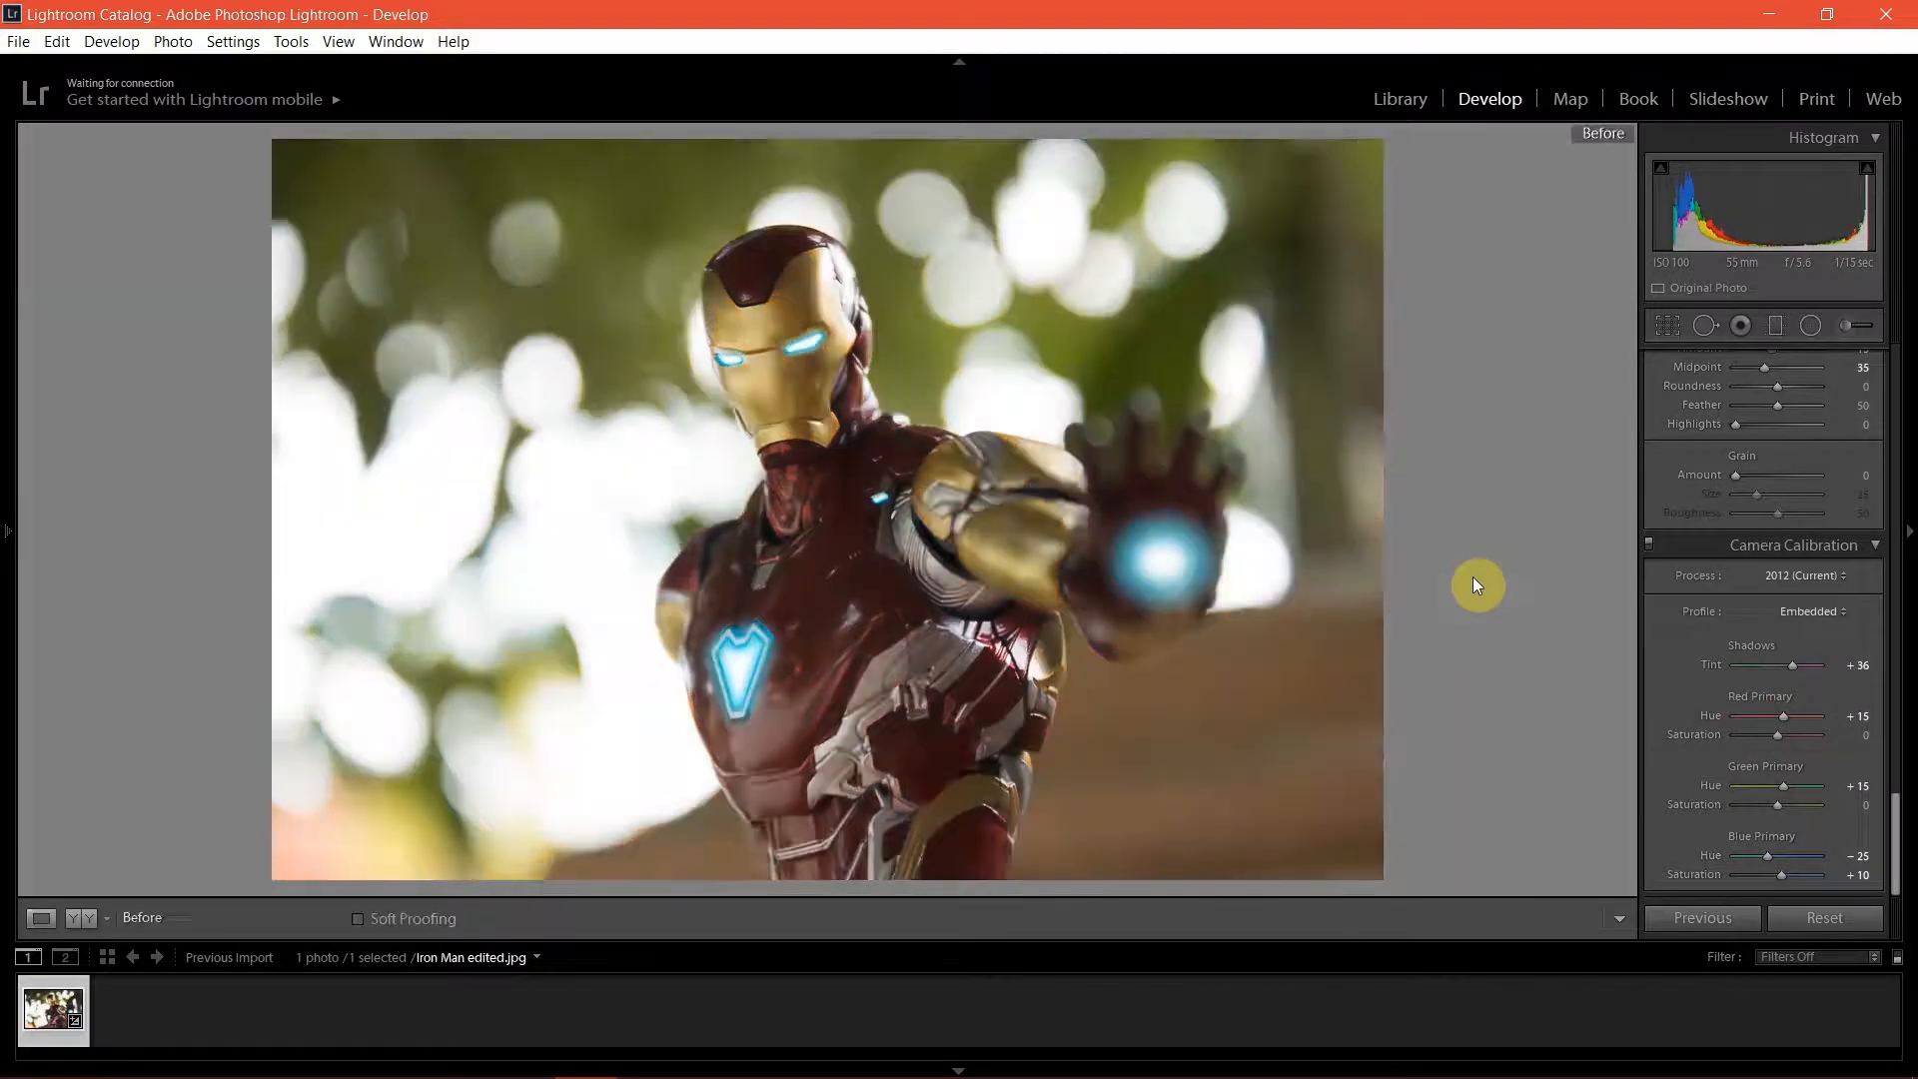
{"action": "key", "text": "backslash"}
{"action": "key", "text": "backslash"}
{"action": "key", "text": "backslash"}
{"action": "key", "text": "backslash"}
{"action": "key", "text": "backslash"}
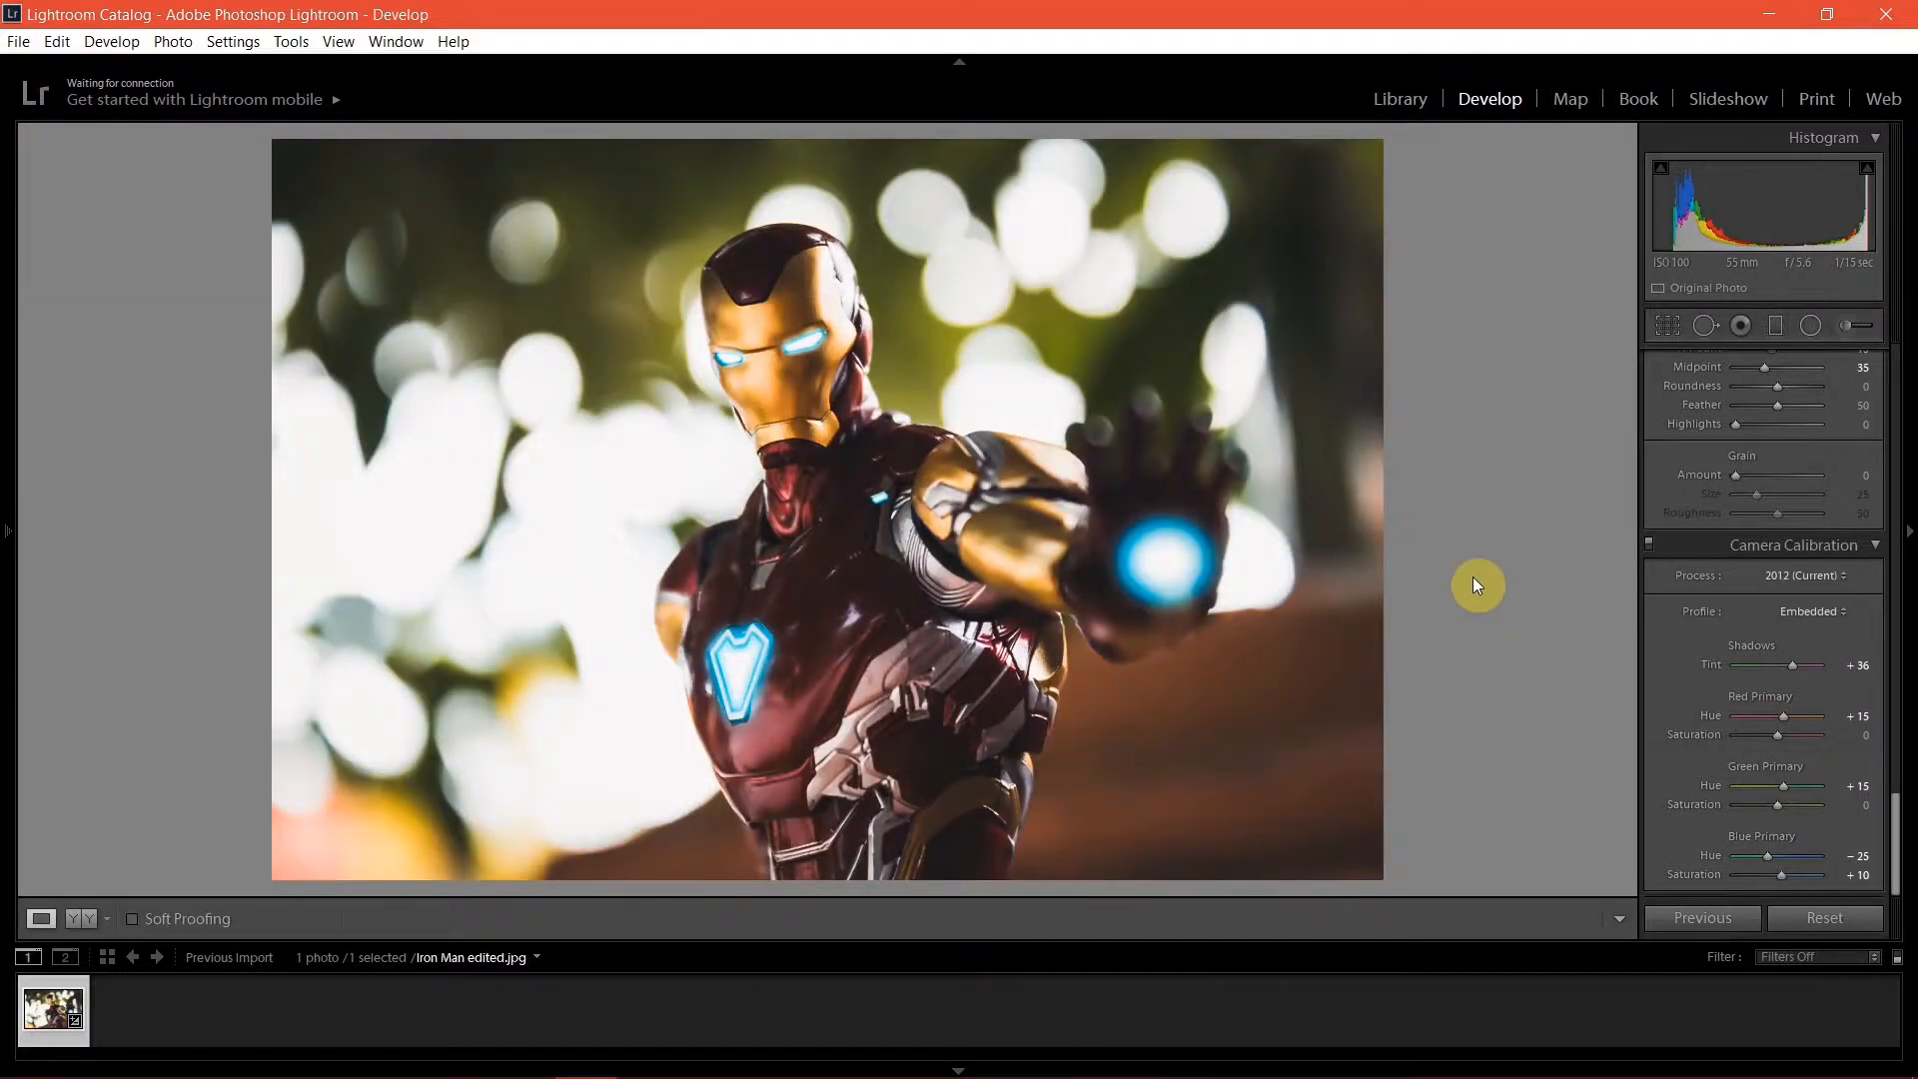